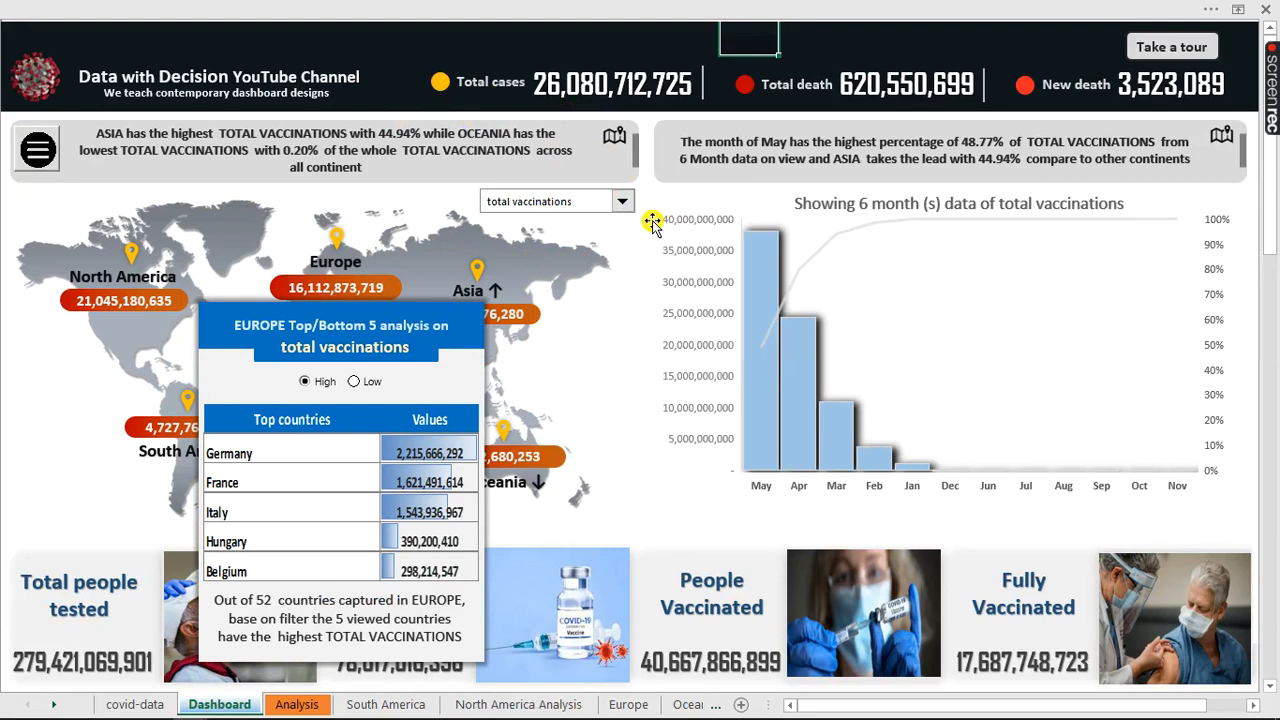
# View North America's top/bottom 5 country analysis, then show and hide the Apply Filters pane
pyautogui.click(158, 308)
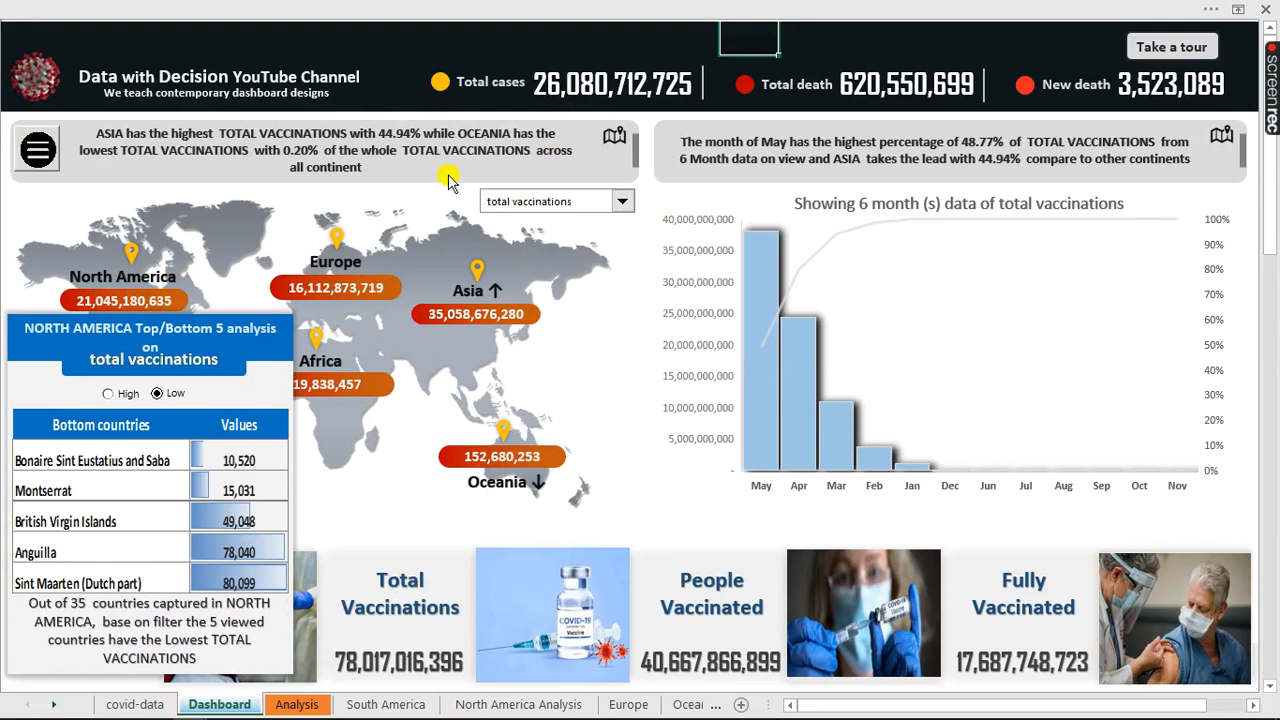
pyautogui.click(28, 155)
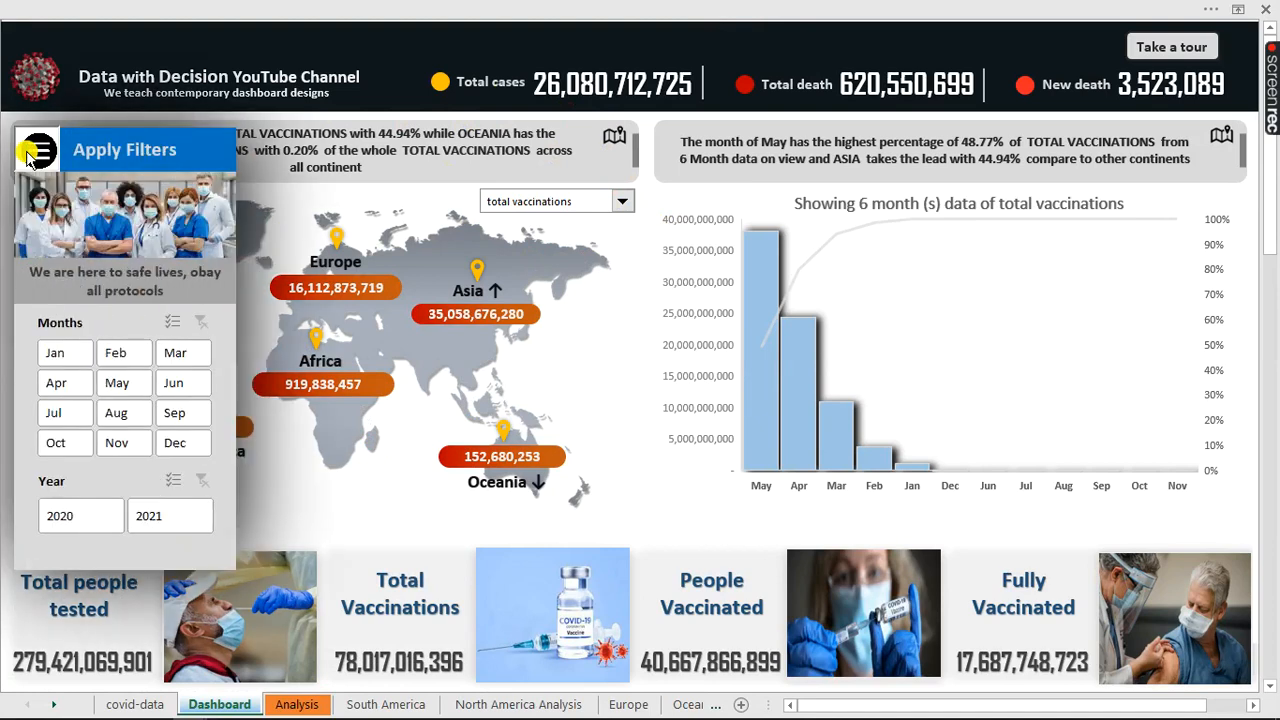
pyautogui.click(28, 153)
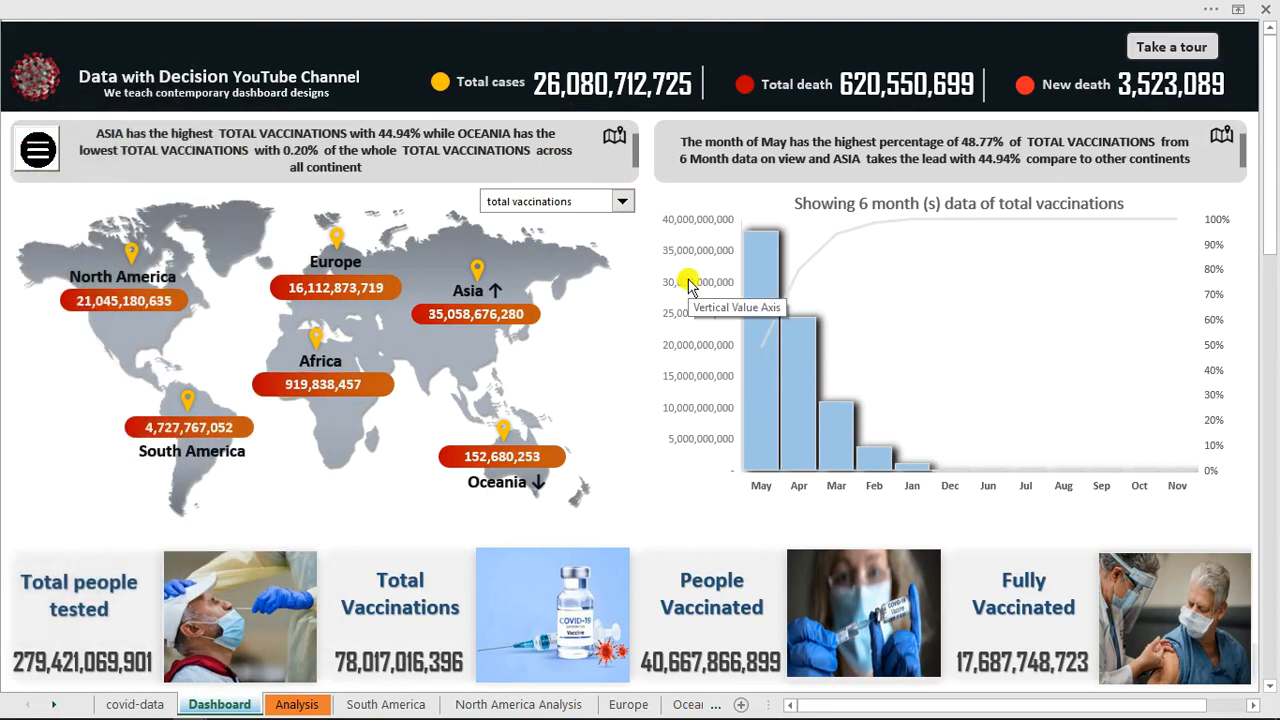
# Switch the dashboard metric to total deaths and view Europe's top 5 country analysis
pyautogui.click(623, 201)
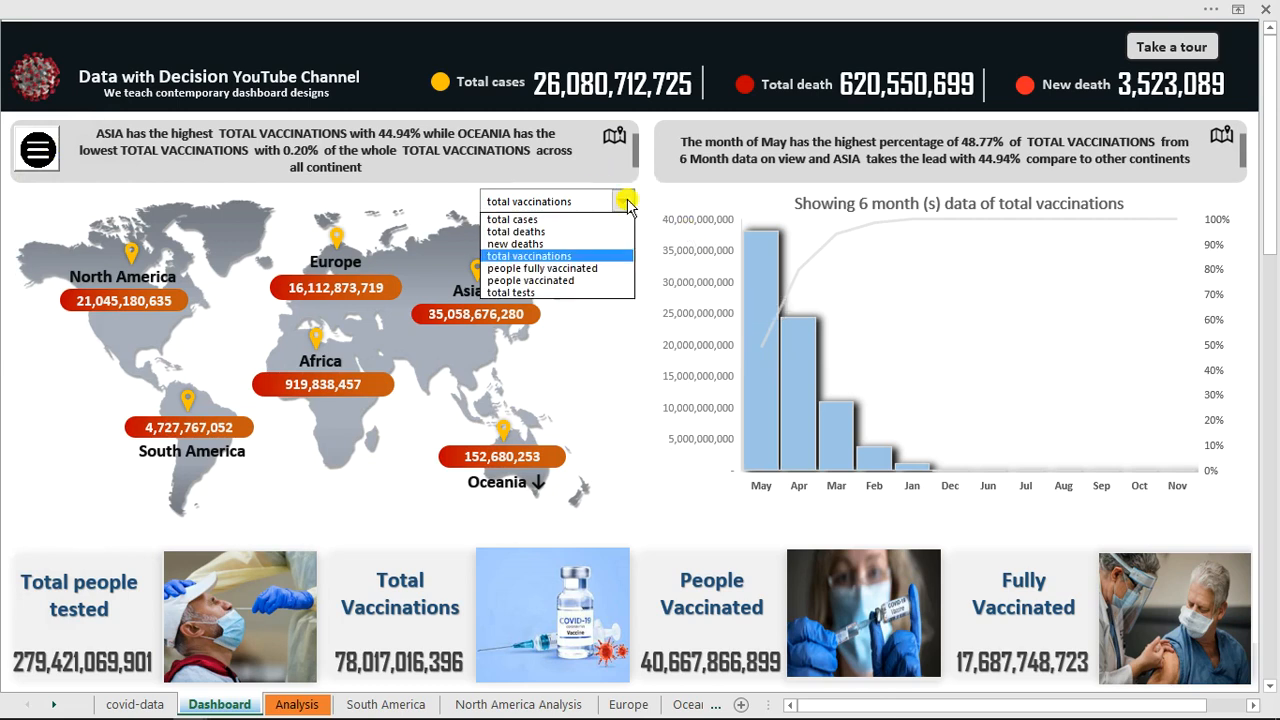
pyautogui.click(567, 231)
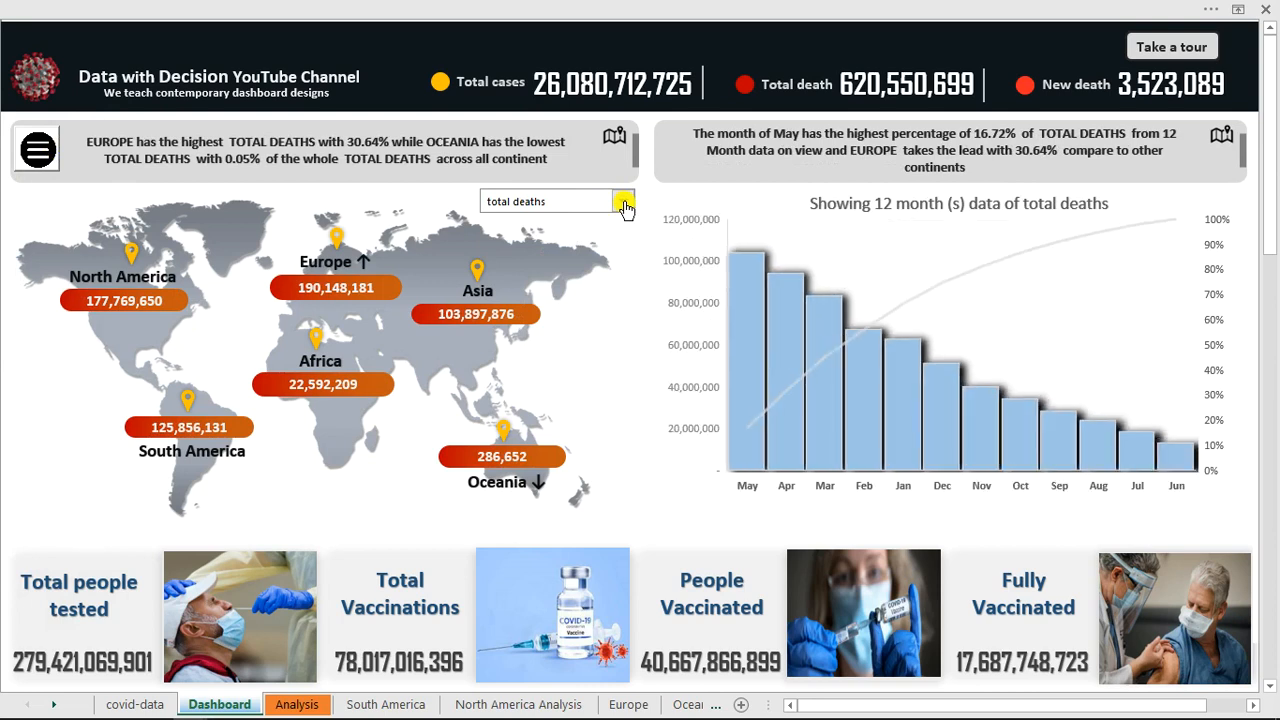
pyautogui.click(340, 288)
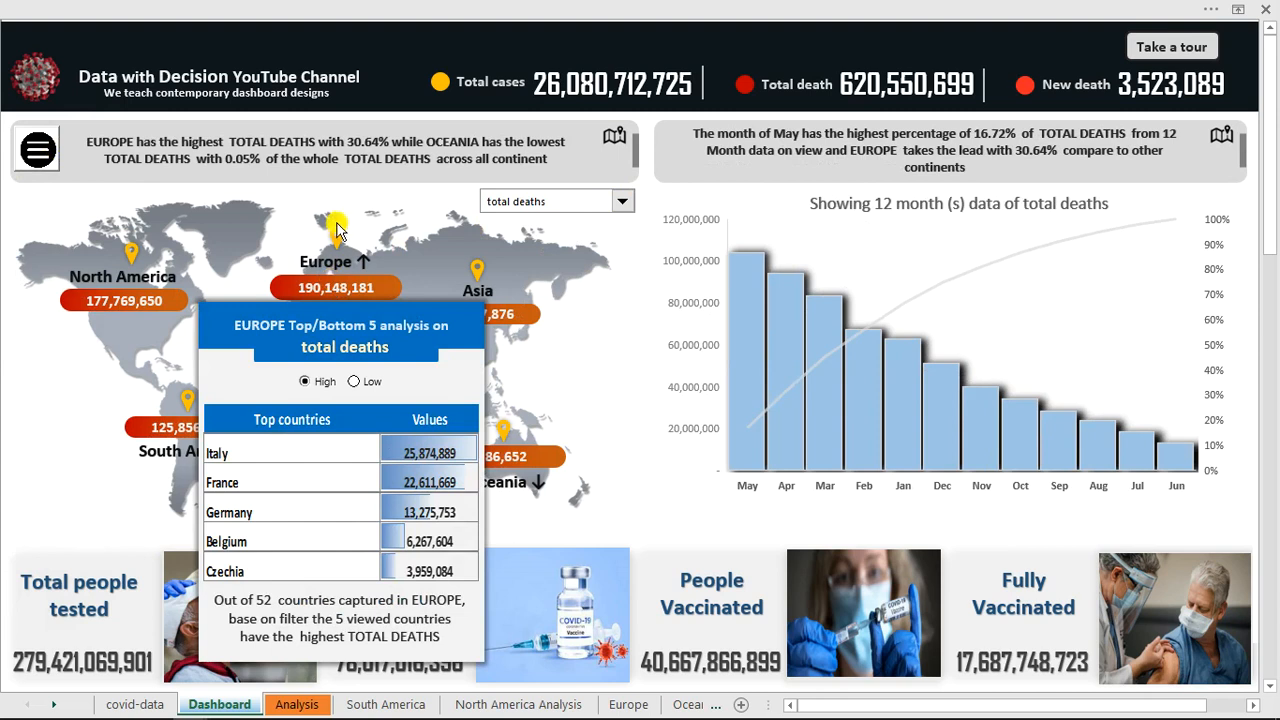
pyautogui.moveTo(157, 301)
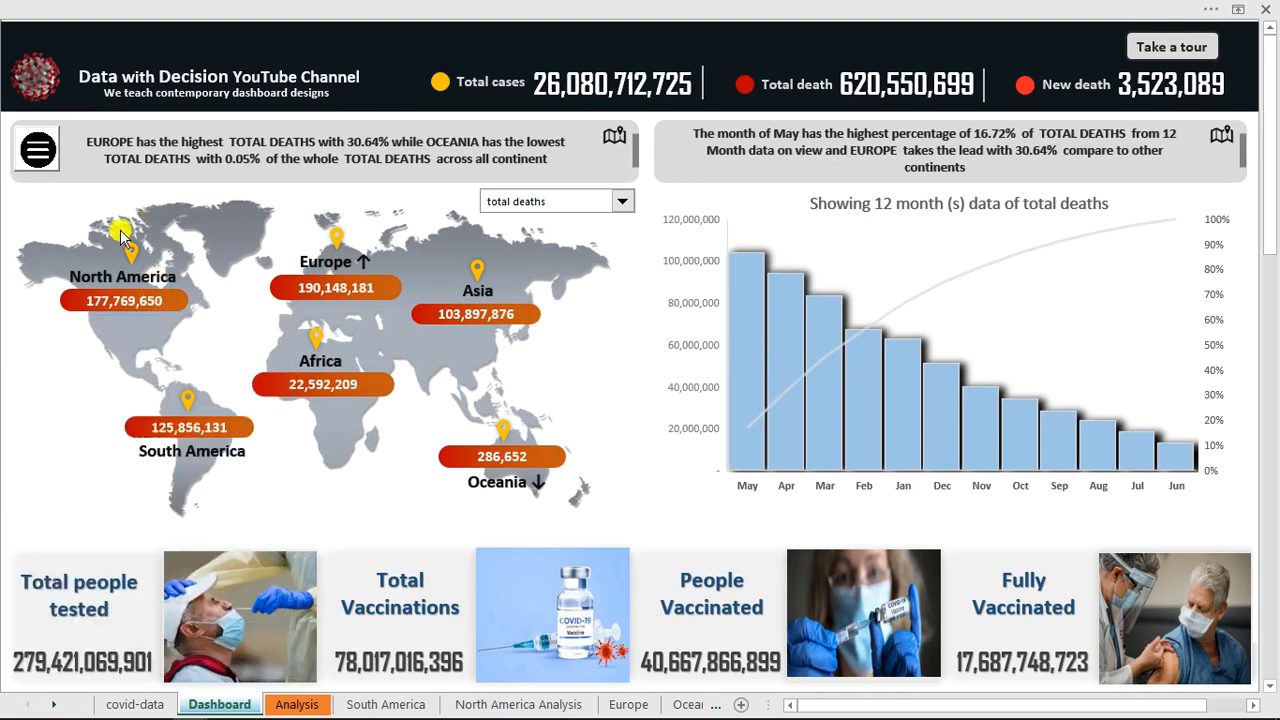
# Show Africa's bottom 5 countries for total deaths and view Europe's country analysis for comparison
pyautogui.moveTo(331, 383)
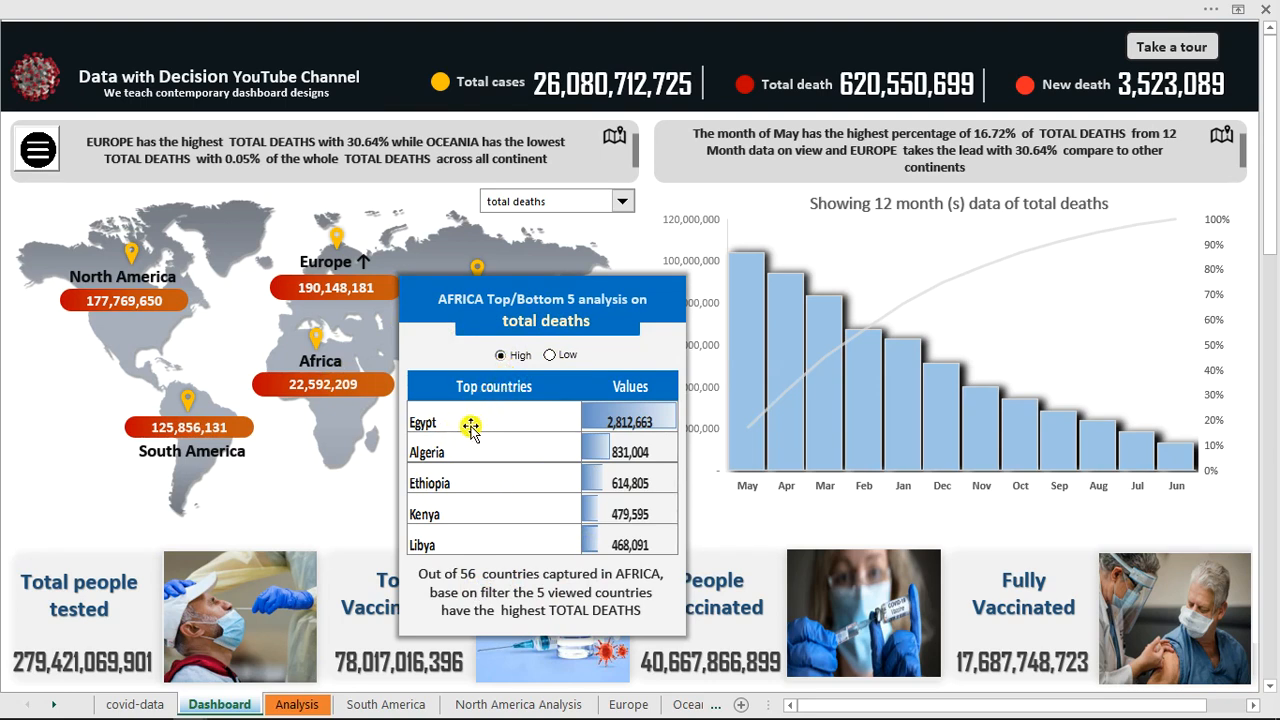
pyautogui.click(552, 356)
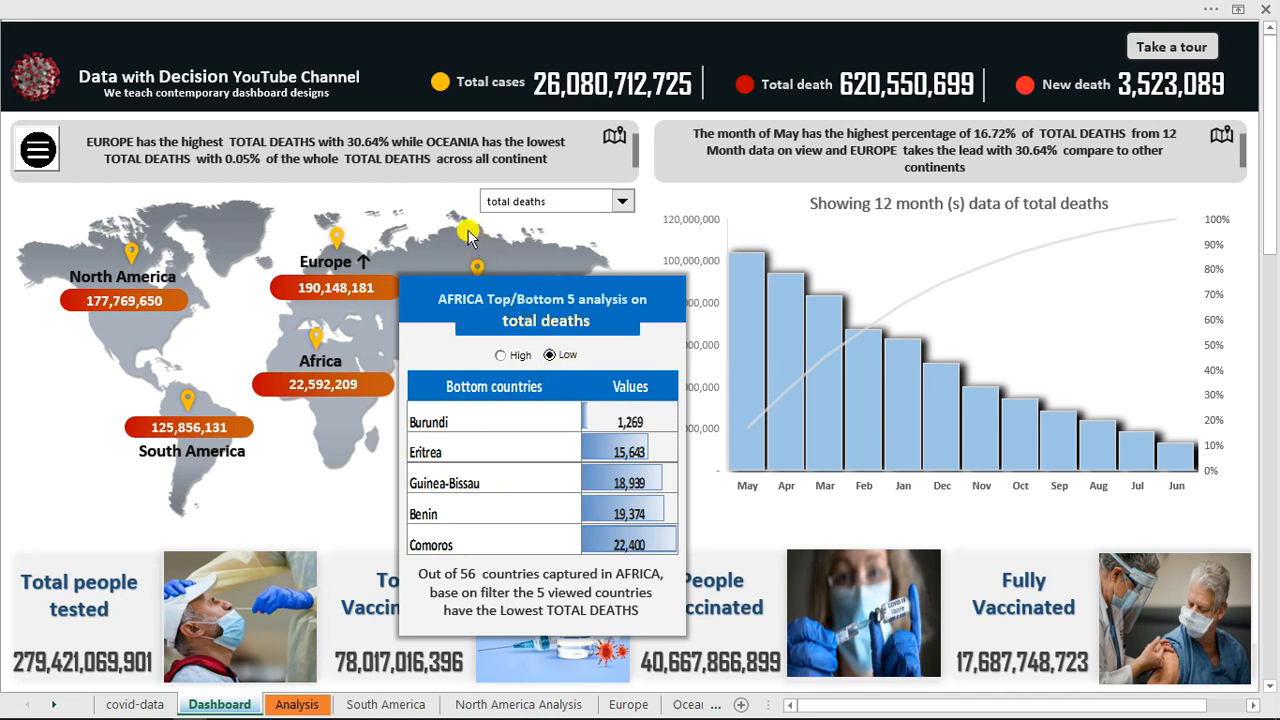
pyautogui.click(326, 266)
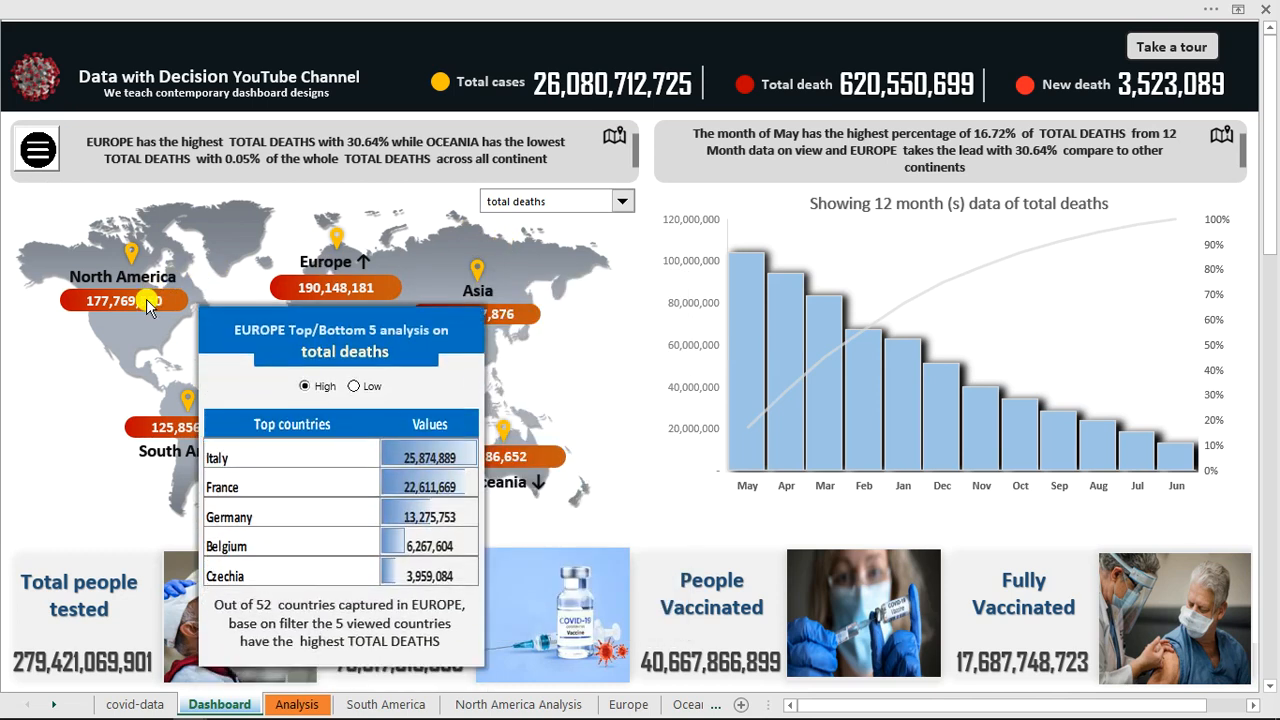
pyautogui.click(149, 300)
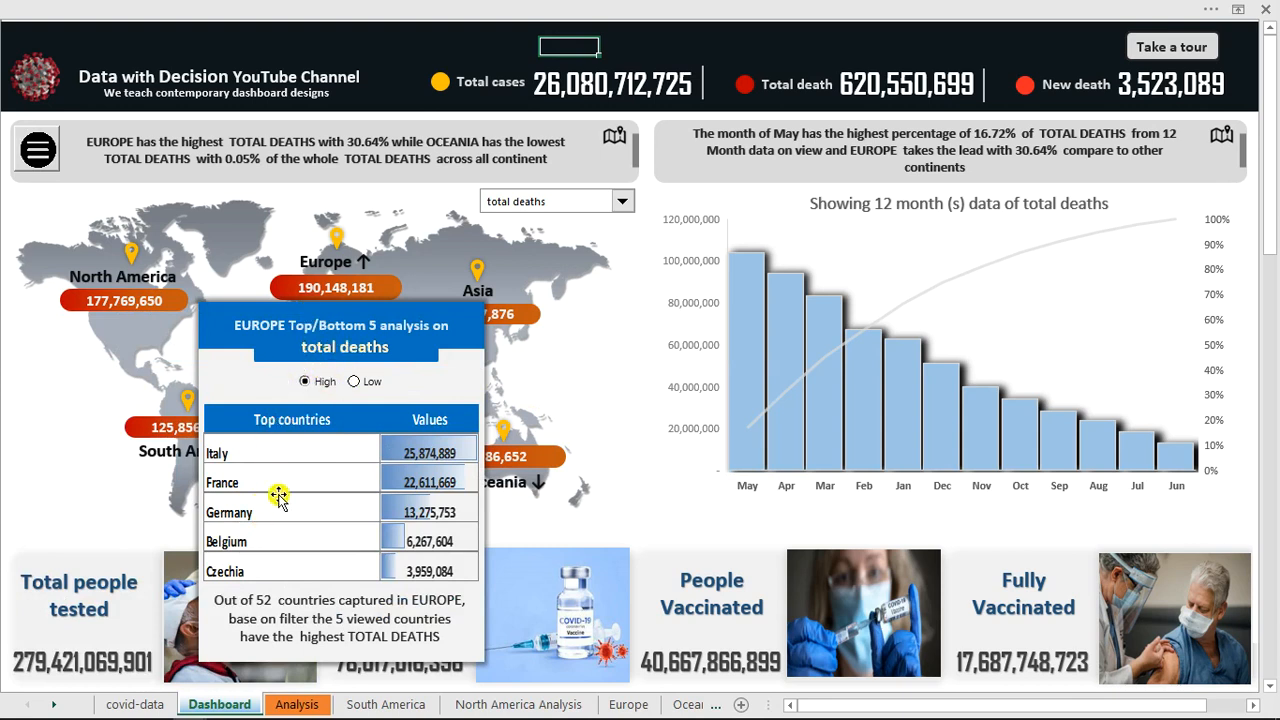
pyautogui.click(355, 232)
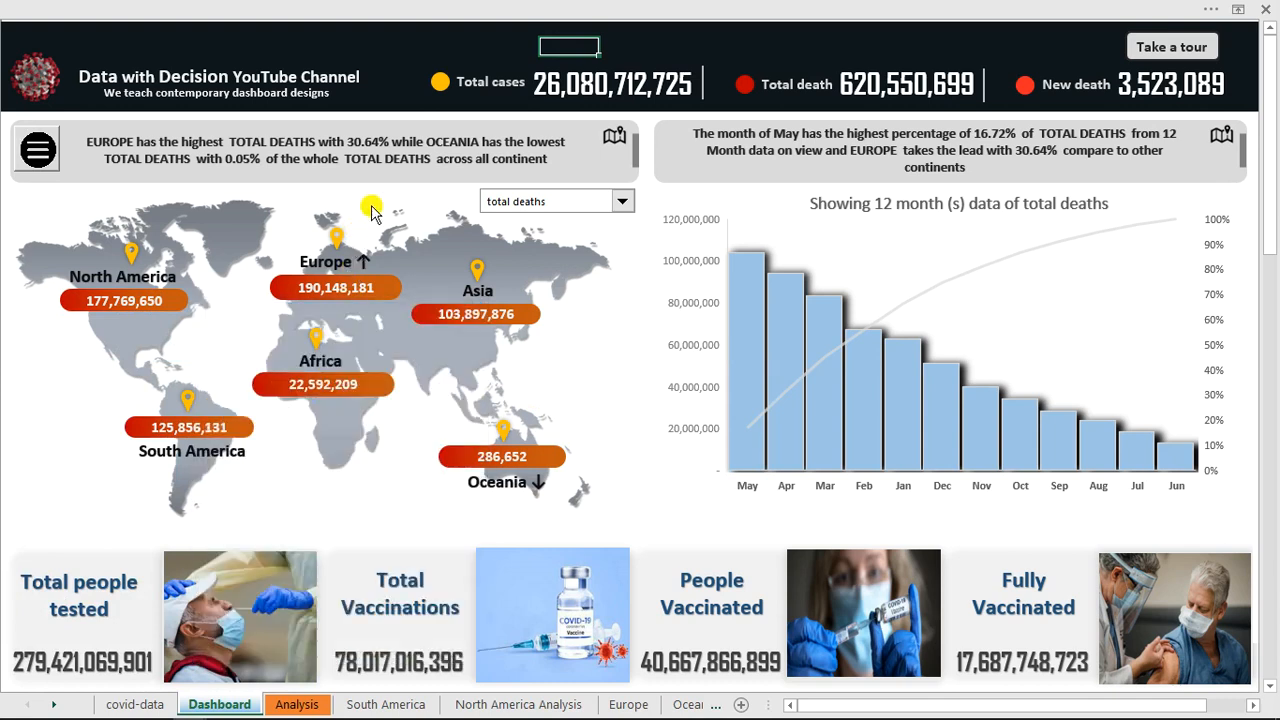
# Go through all nine steps of the dashboard's guided tour, from the filter icon to the monthly chart
pyautogui.click(1165, 47)
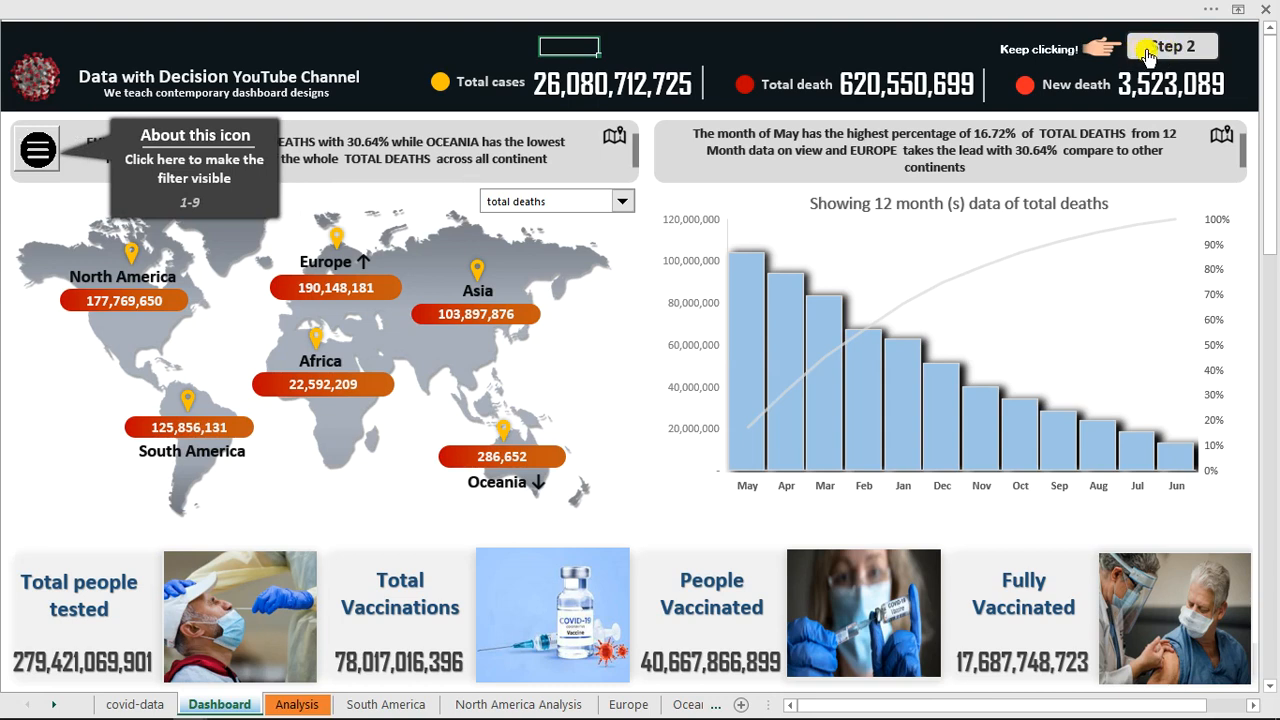
pyautogui.click(1148, 48)
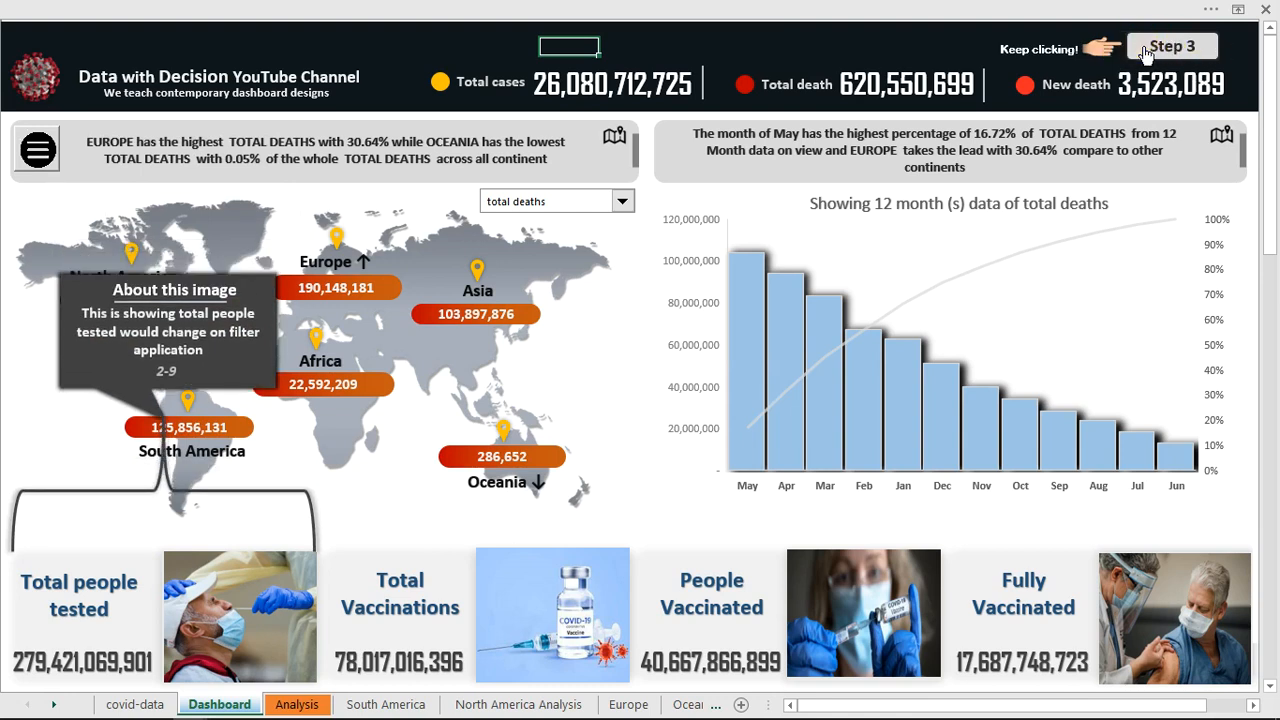
pyautogui.click(1148, 48)
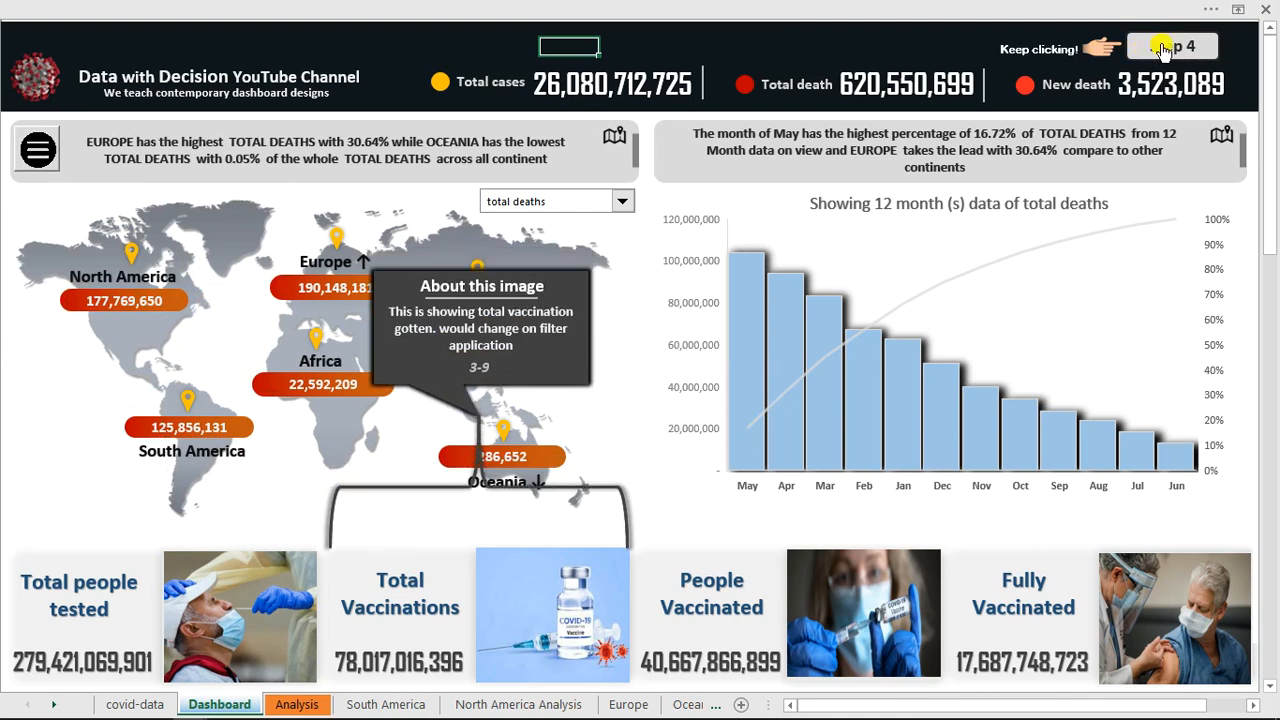
pyautogui.click(1164, 50)
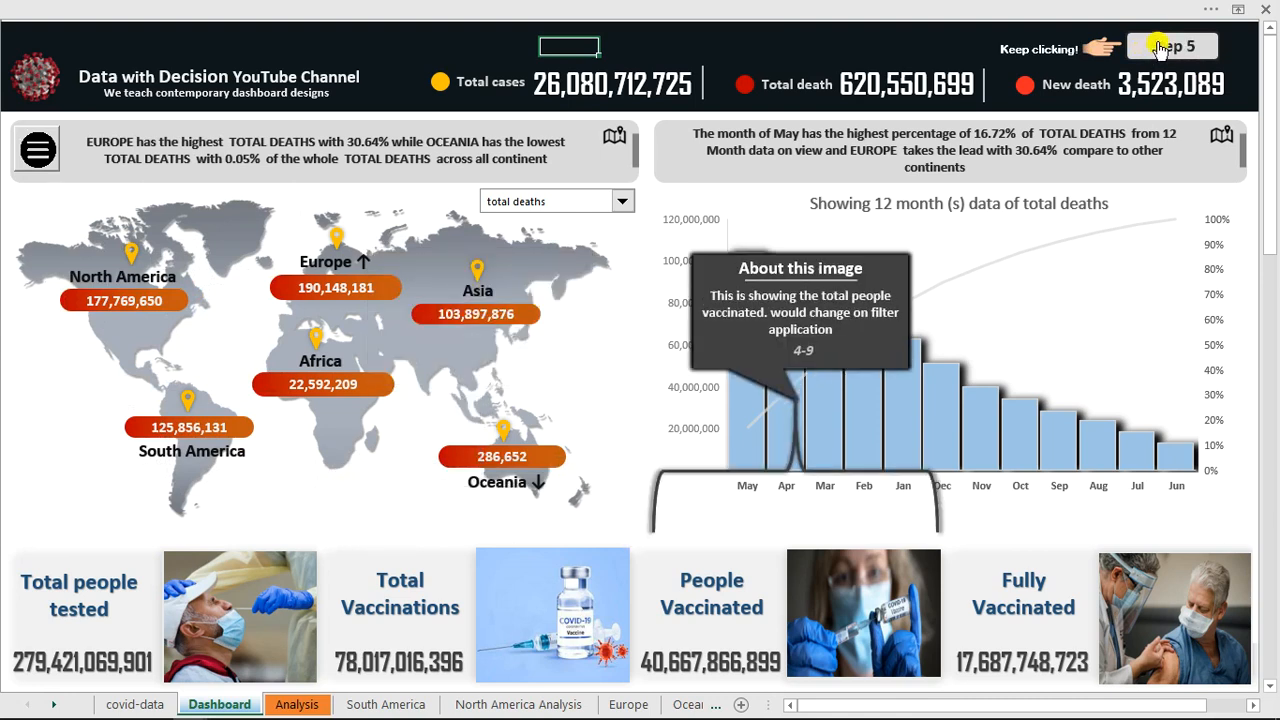
pyautogui.click(1156, 48)
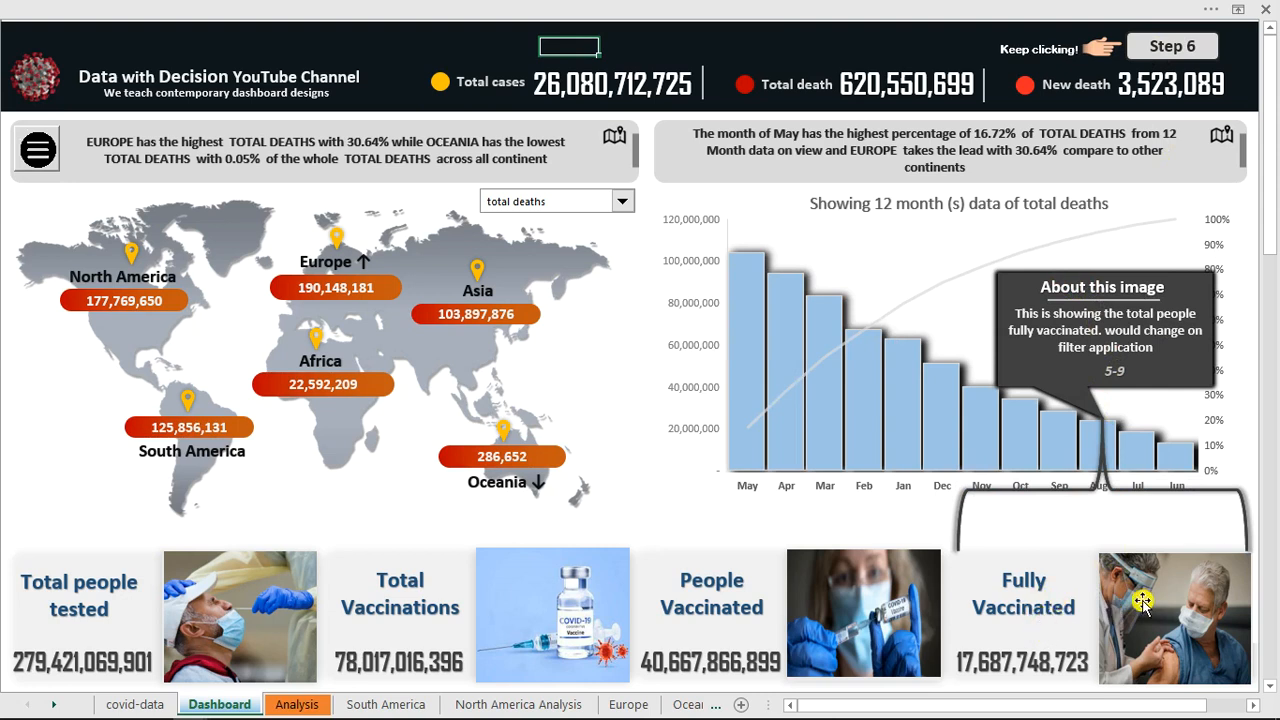
pyautogui.click(1160, 50)
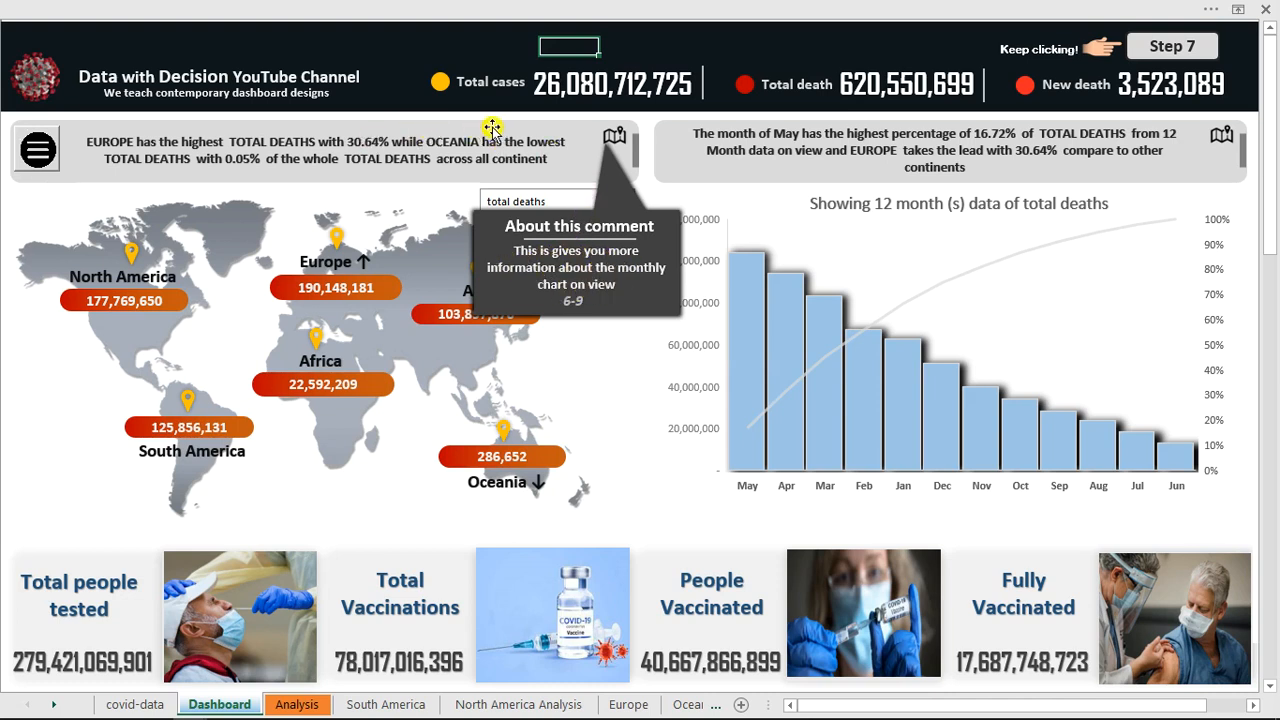
pyautogui.click(1173, 52)
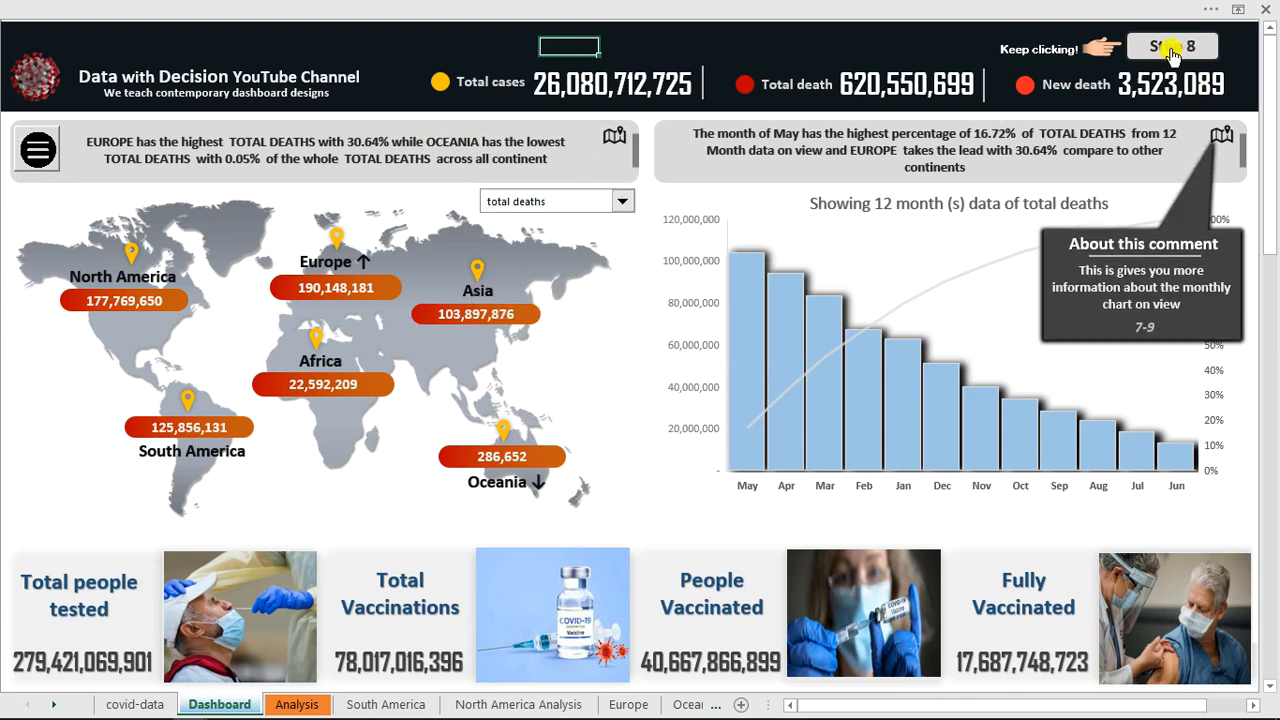
pyautogui.click(1173, 52)
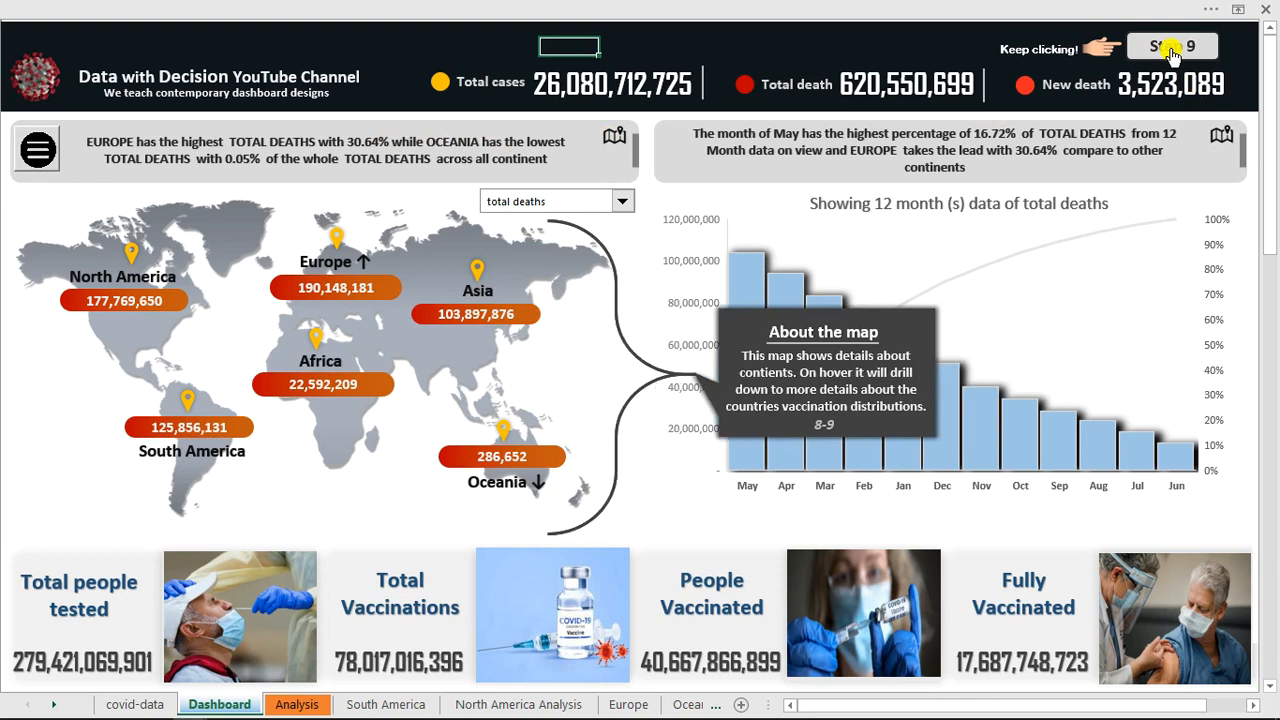
pyautogui.click(1173, 52)
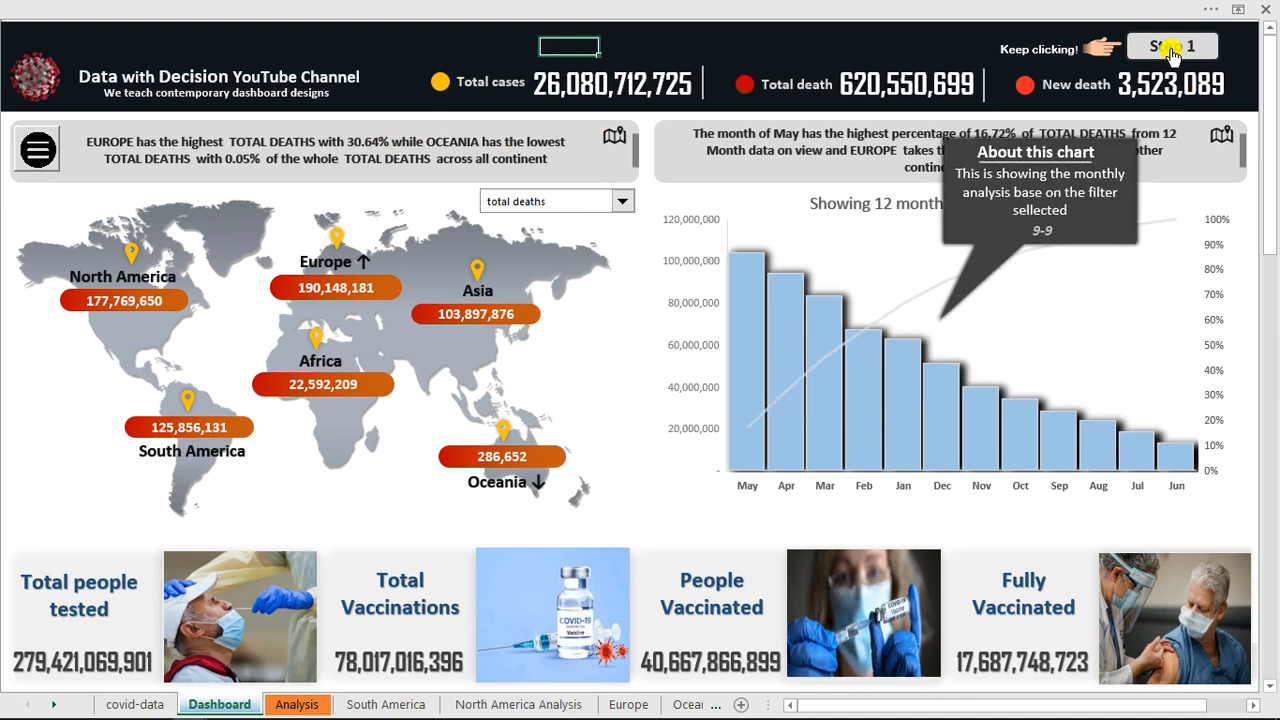
# Show the Apply Filters pane, filter the dashboard to Jan and switch its metric to new deaths
pyautogui.click(36, 148)
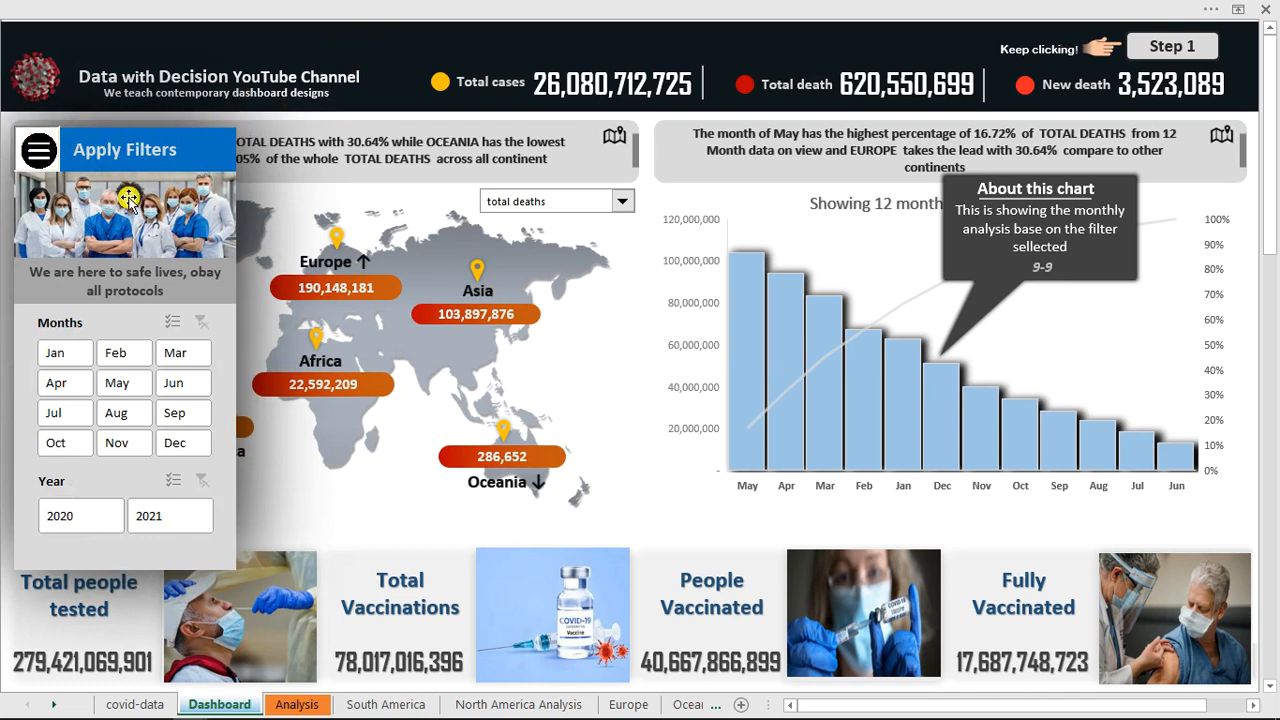
pyautogui.click(62, 357)
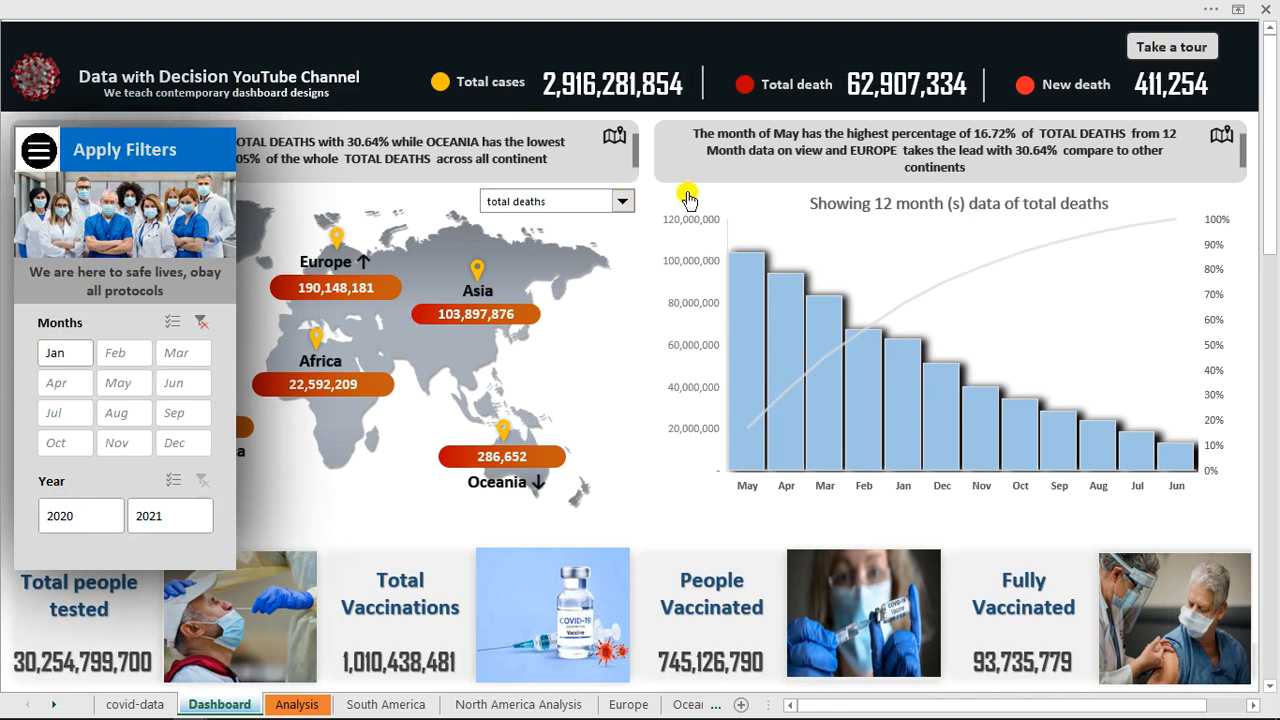
pyautogui.click(1124, 86)
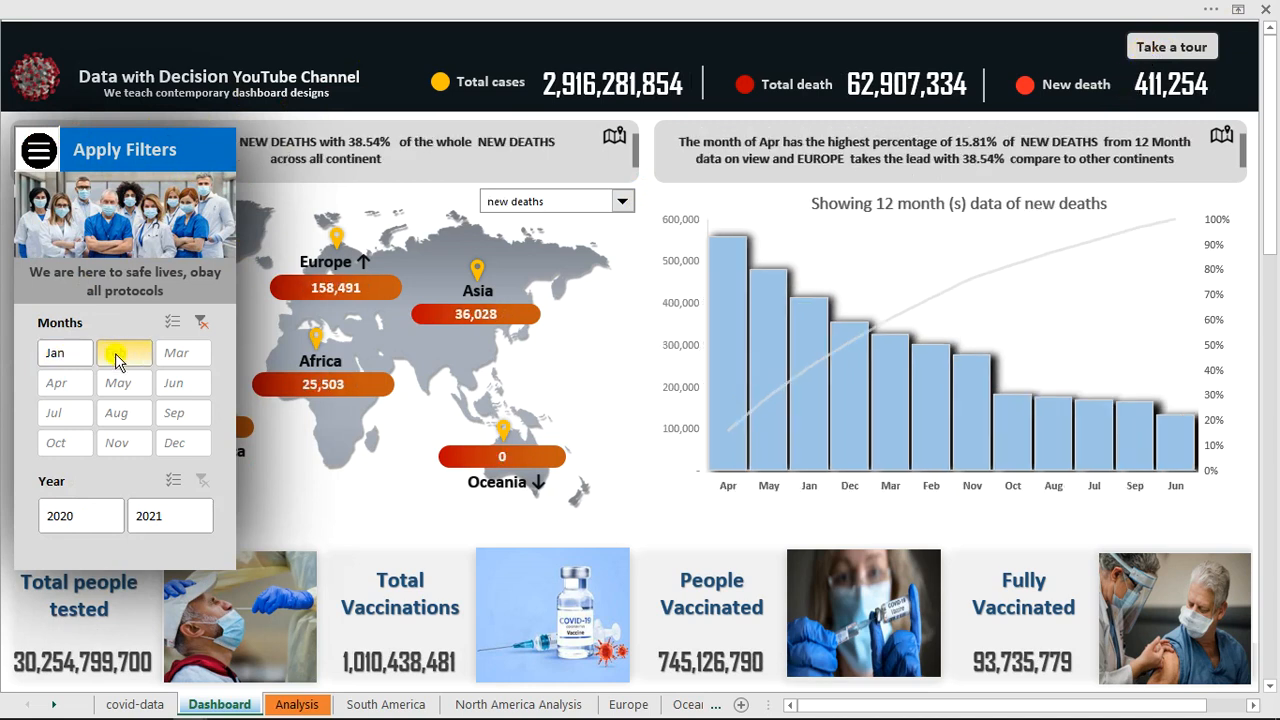
# Filter the dashboard to Feb and switch its metric to people fully vaccinated
pyautogui.click(117, 357)
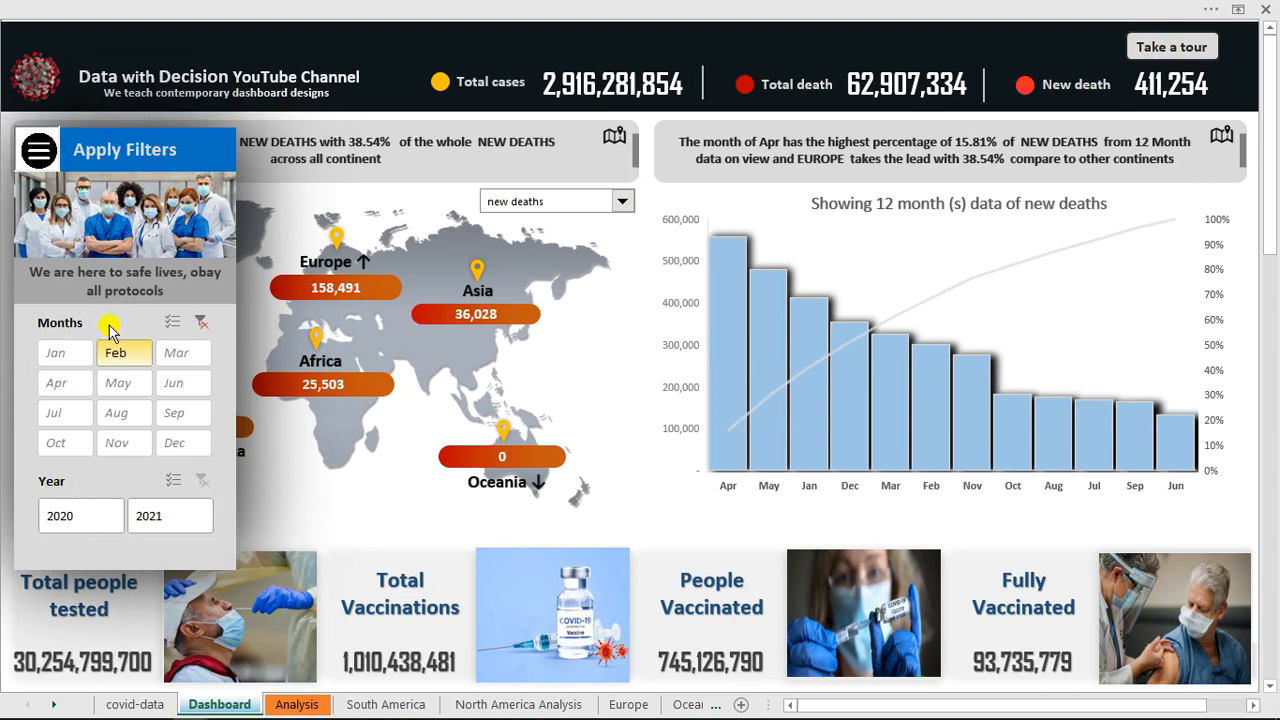
pyautogui.click(623, 203)
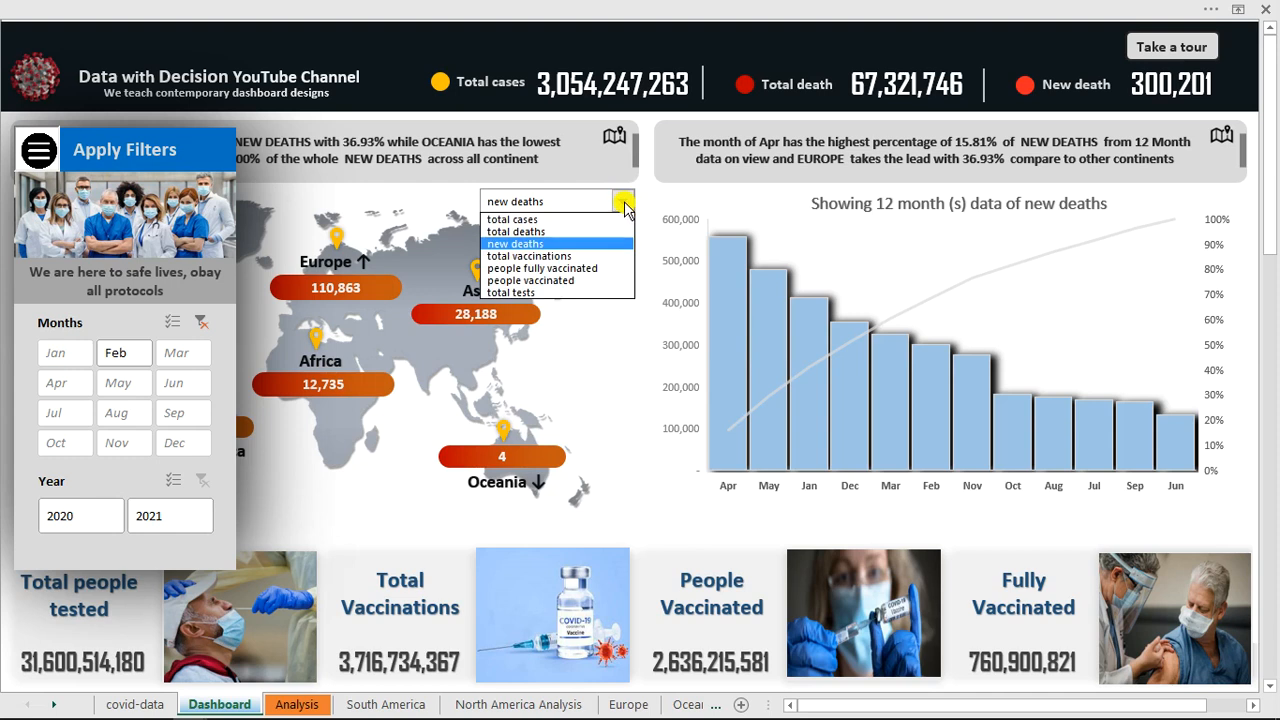
pyautogui.click(553, 268)
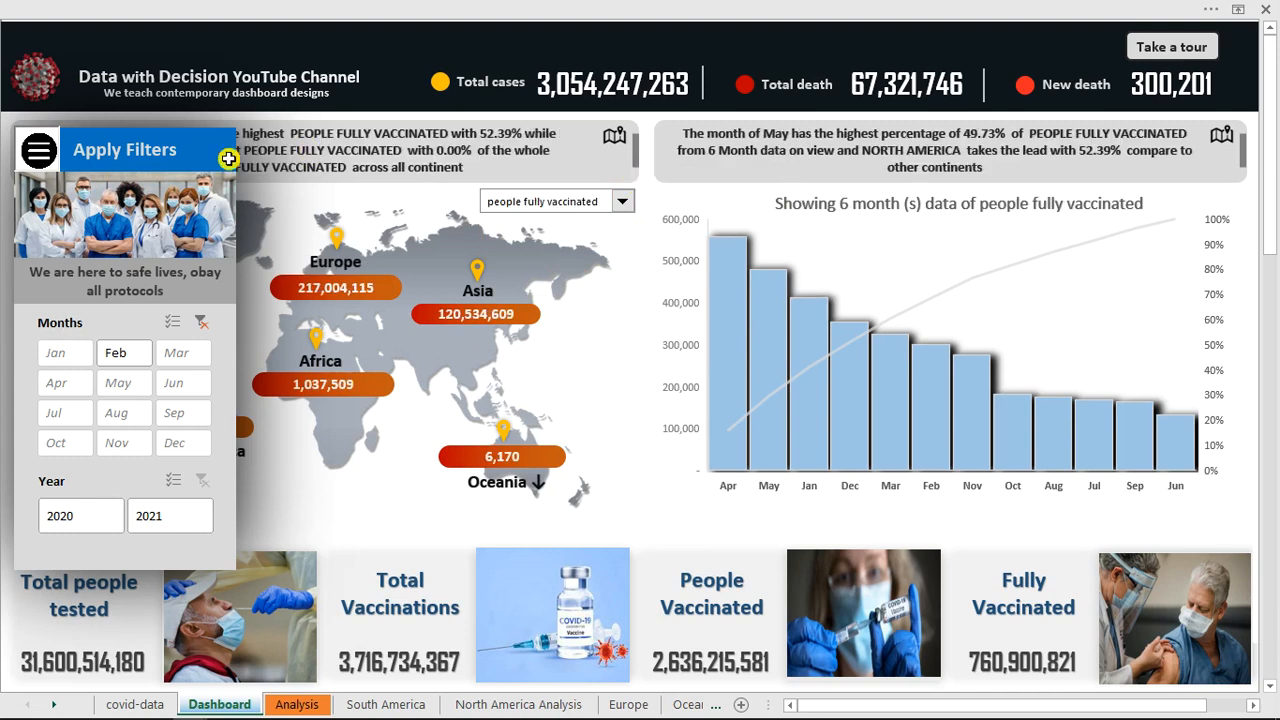
# Filter the dashboard to Jul and view Asia's top/bottom 5 analysis of people fully vaccinated
pyautogui.click(63, 417)
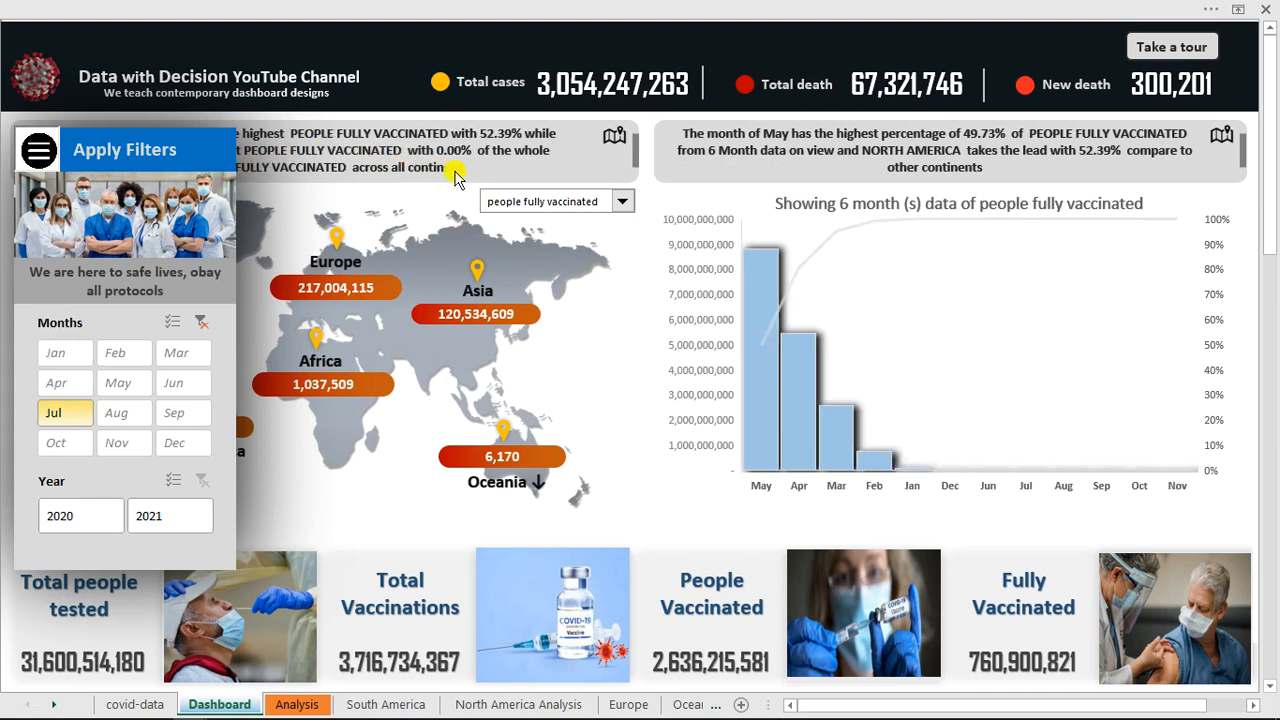
pyautogui.click(476, 311)
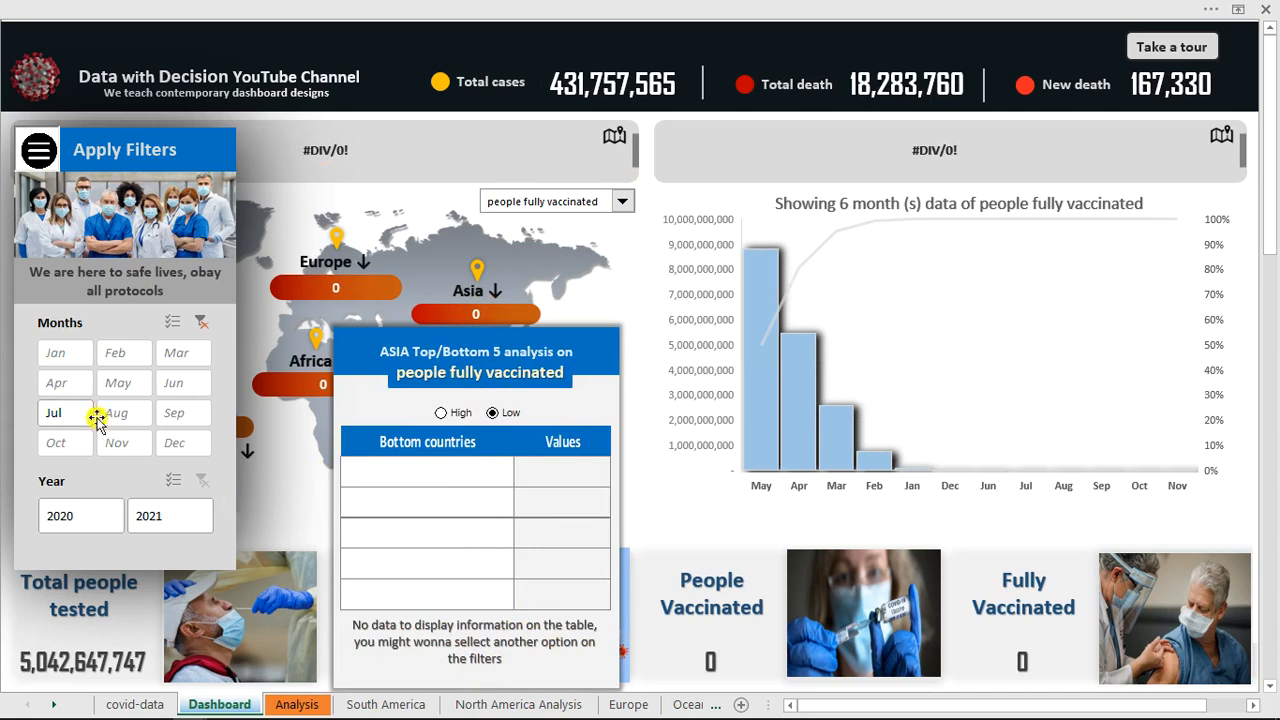
# Clear the month filter, set the metric to new deaths, and hide the country analysis and Apply Filters pane
pyautogui.click(201, 323)
pyautogui.click(623, 206)
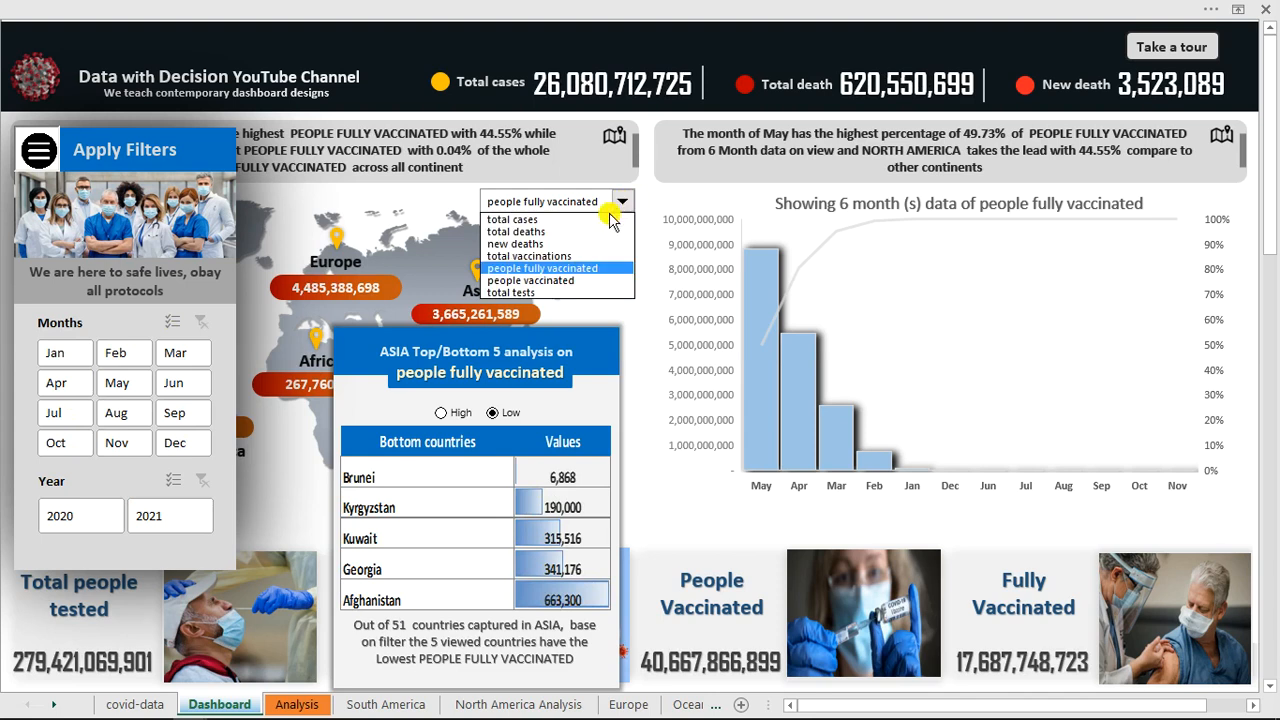
pyautogui.click(561, 242)
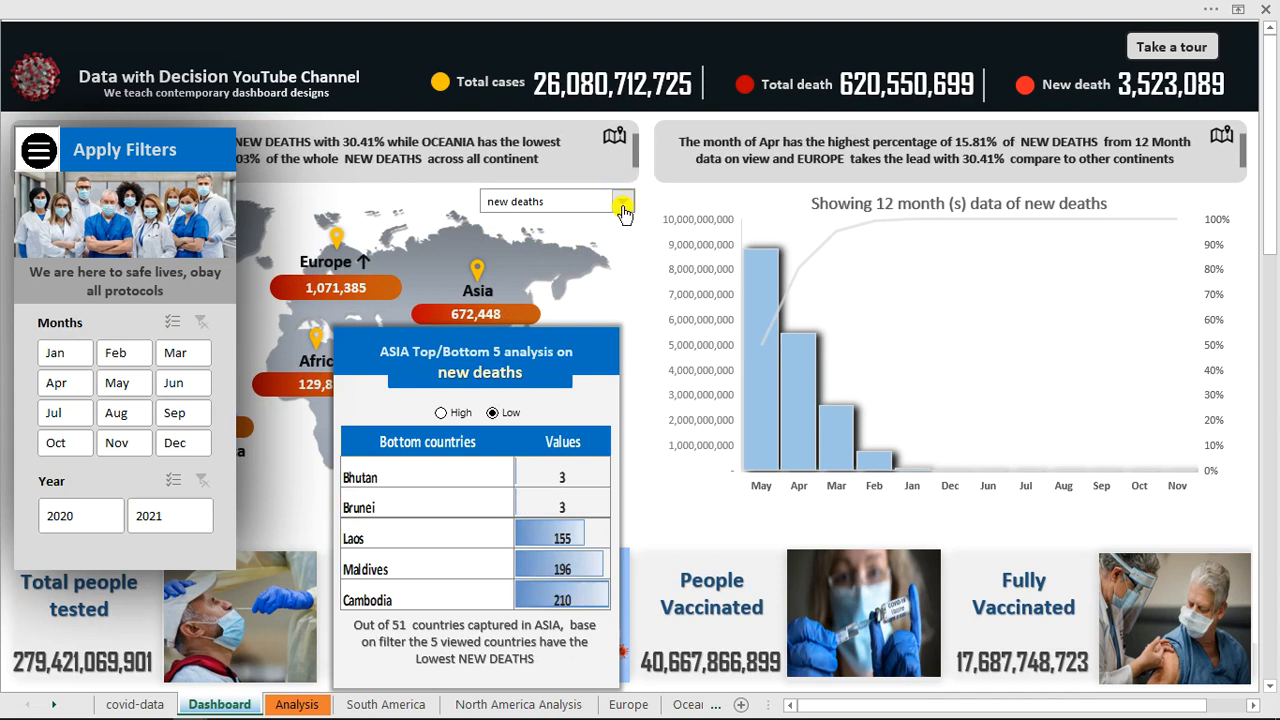
pyautogui.click(488, 246)
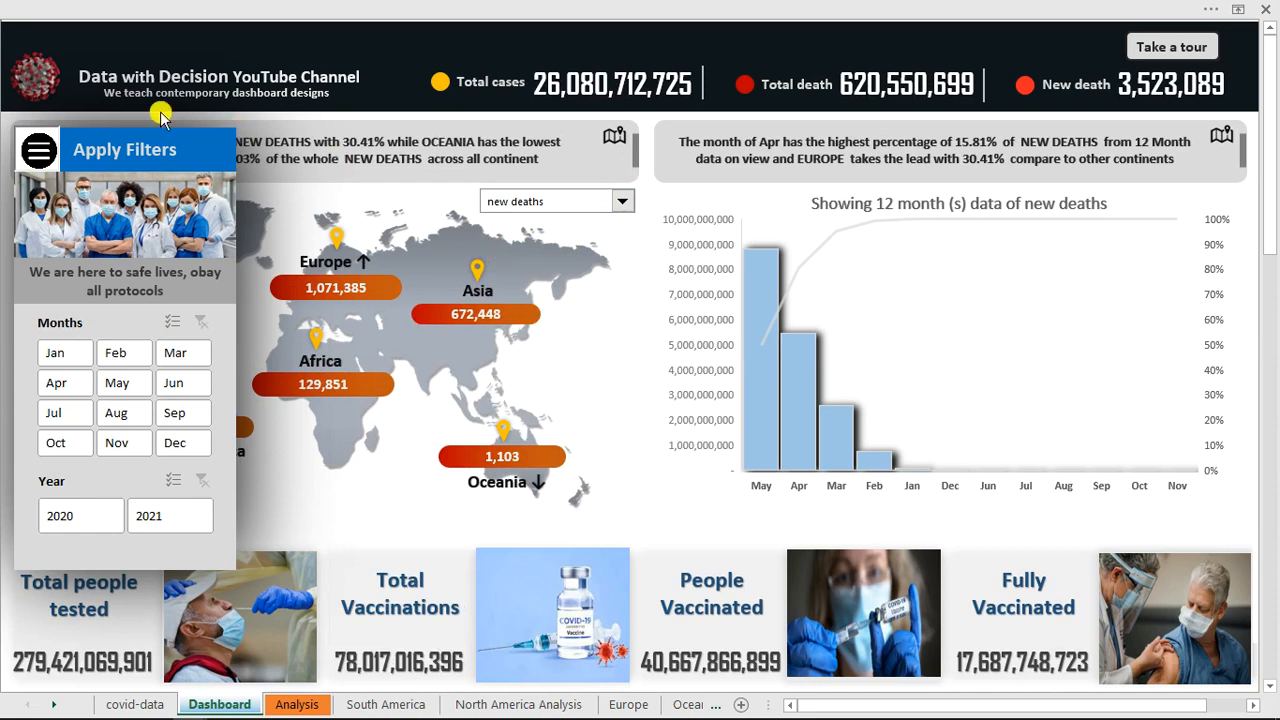
pyautogui.click(35, 150)
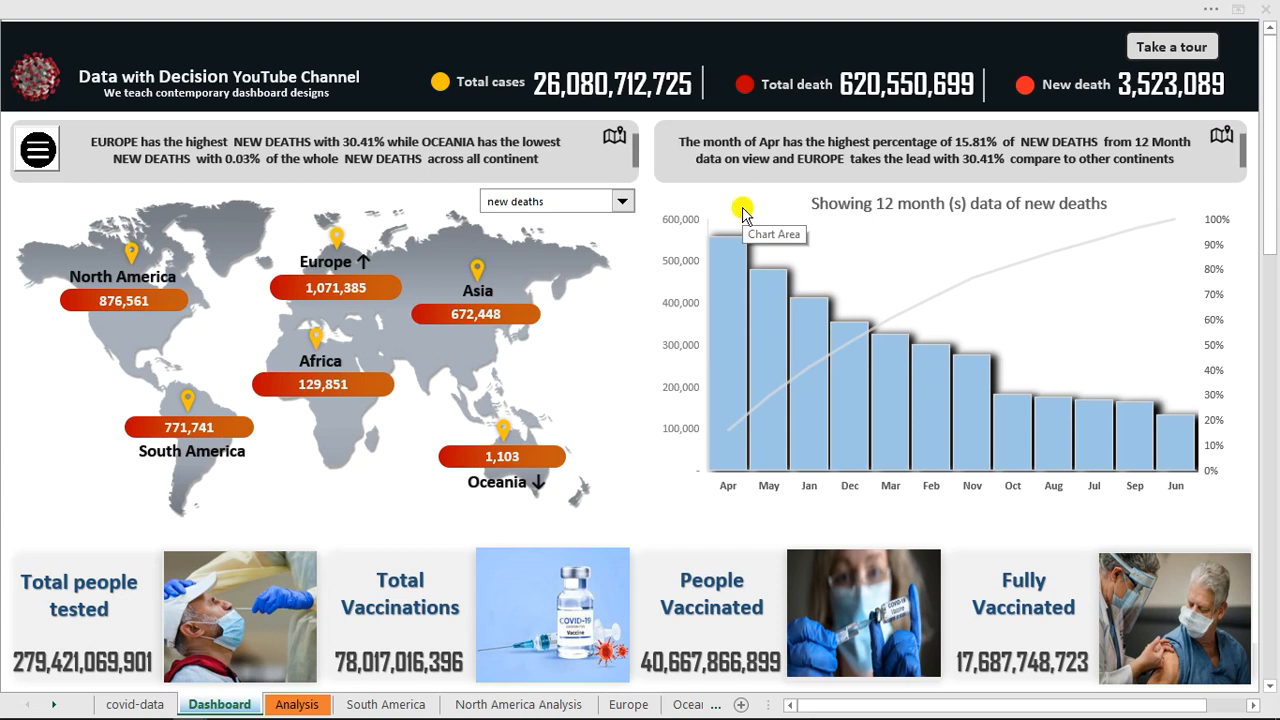
# Create a new blank workbook and rename its sheet as Dashboard
pyautogui.hotkey('ctrl', 'n')
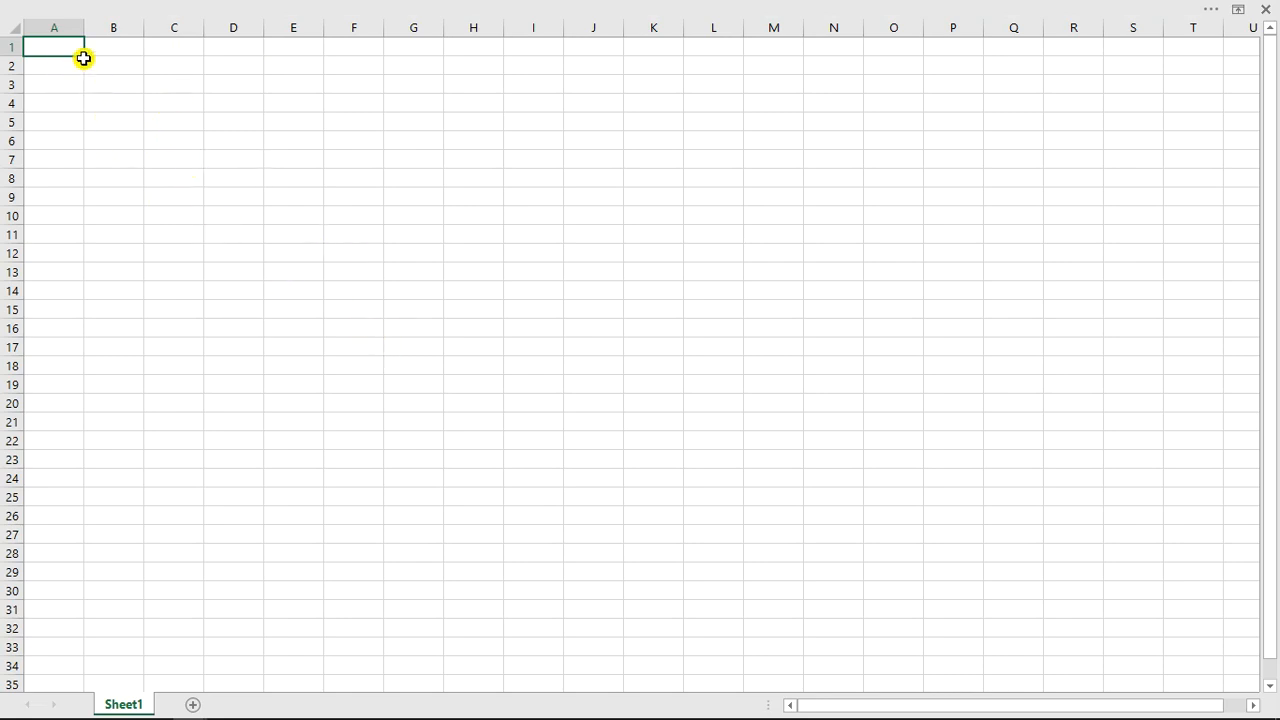
pyautogui.doubleClick(126, 705)
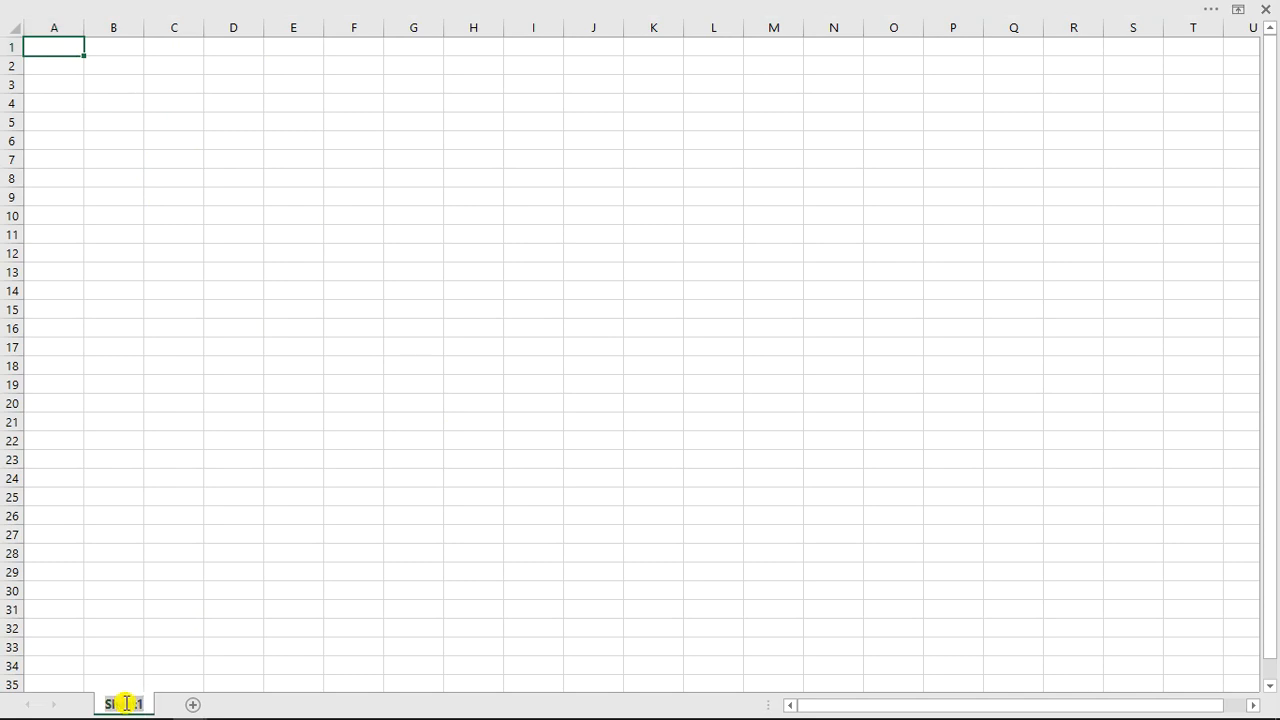
pyautogui.write('Dashboard')
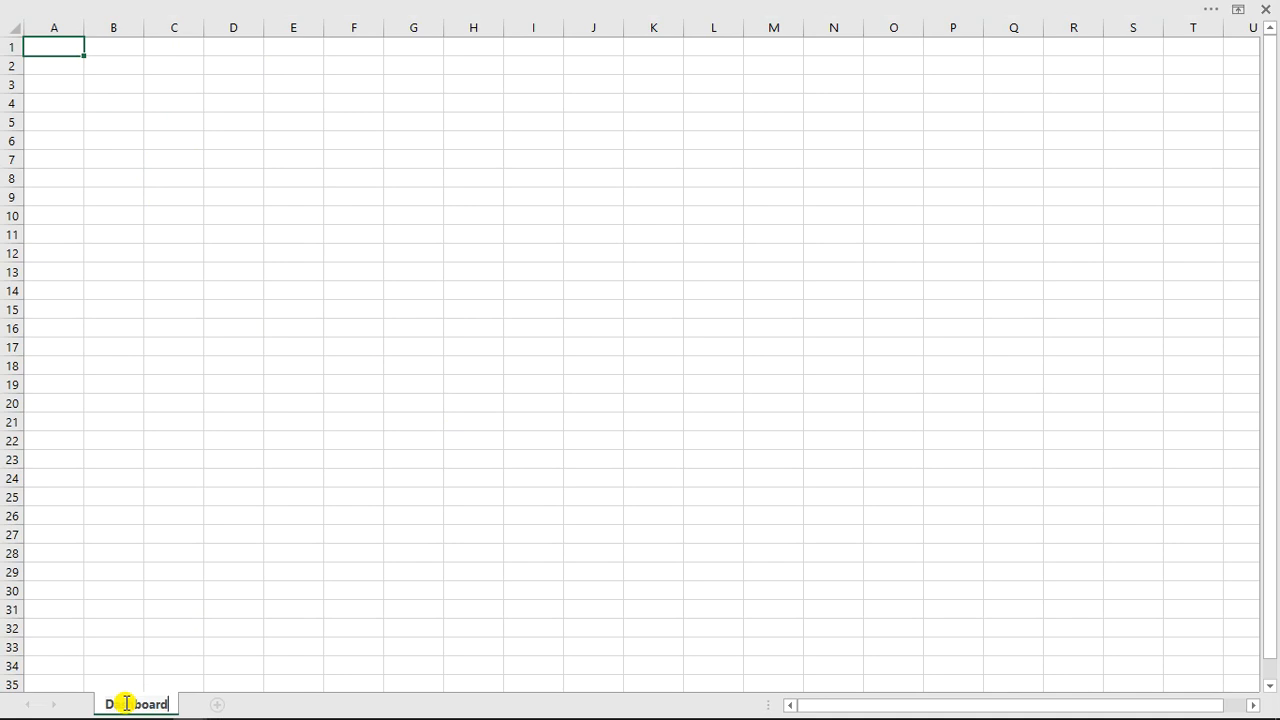
pyautogui.press('Return')
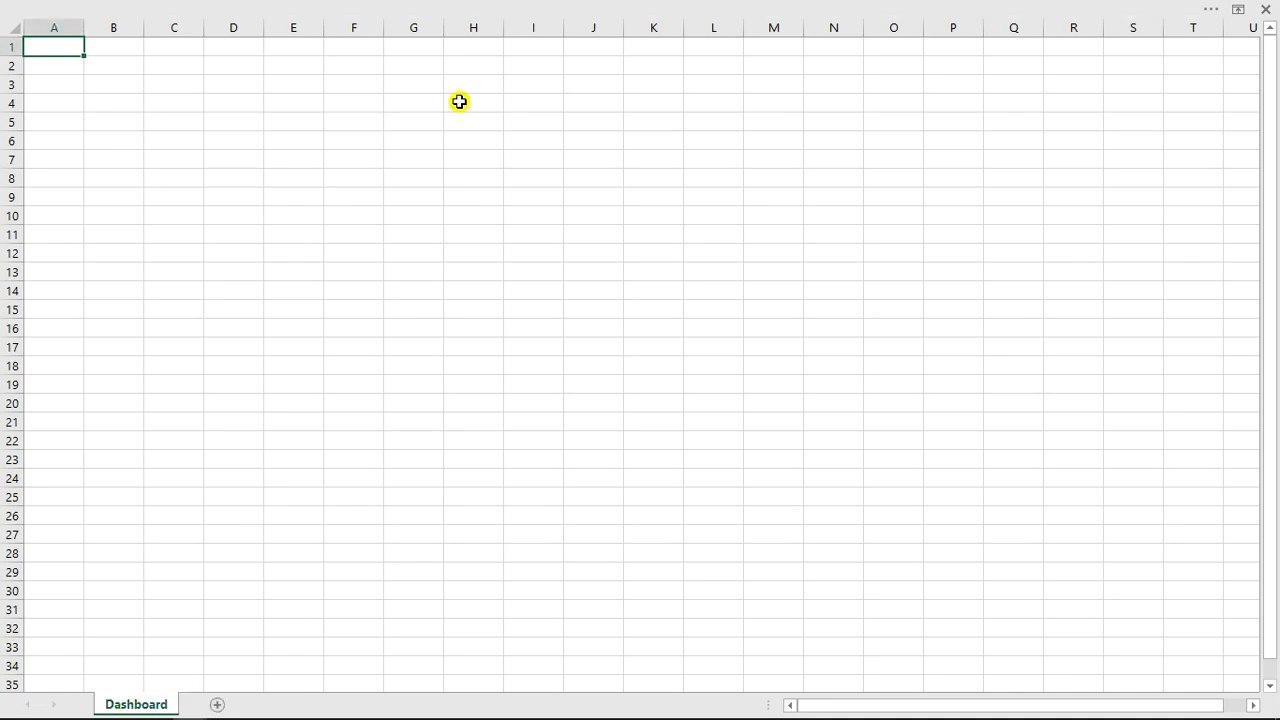
pyautogui.click(459, 101)
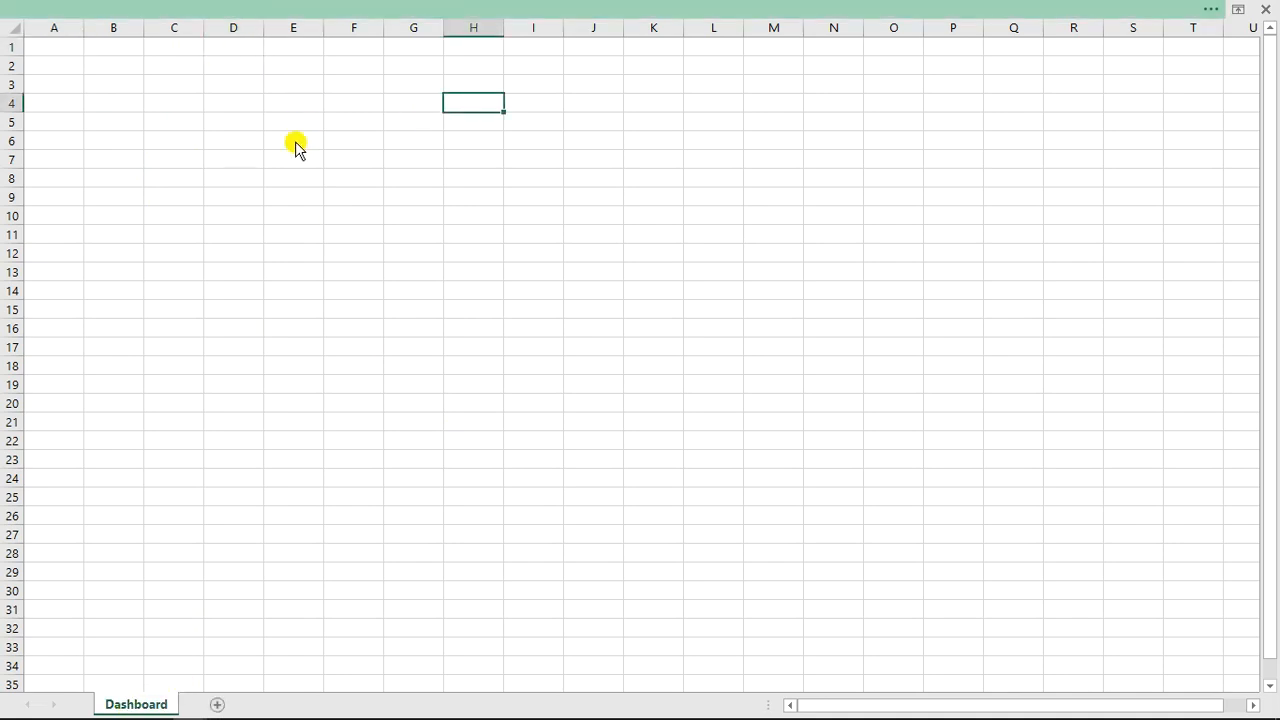
# Hide the gridlines and the row and column headings on the Dashboard sheet, and return to the full-screen sheet view
pyautogui.click(305, 8)
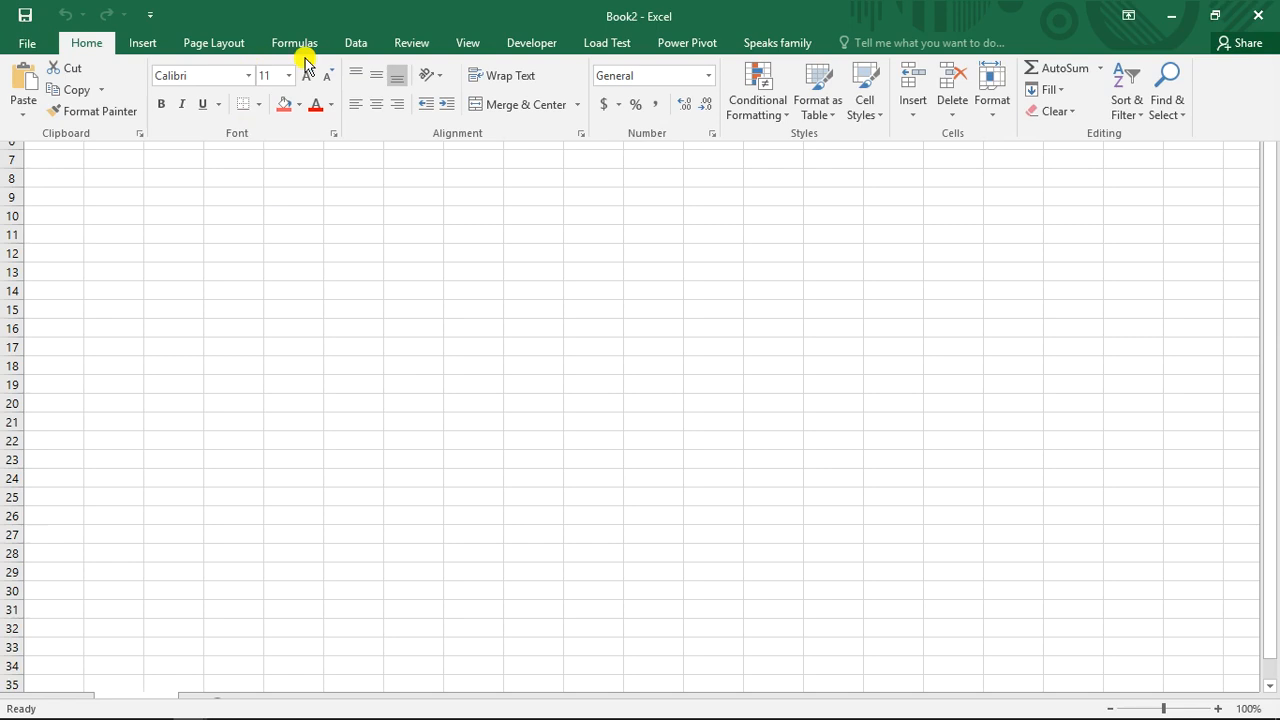
pyautogui.click(353, 43)
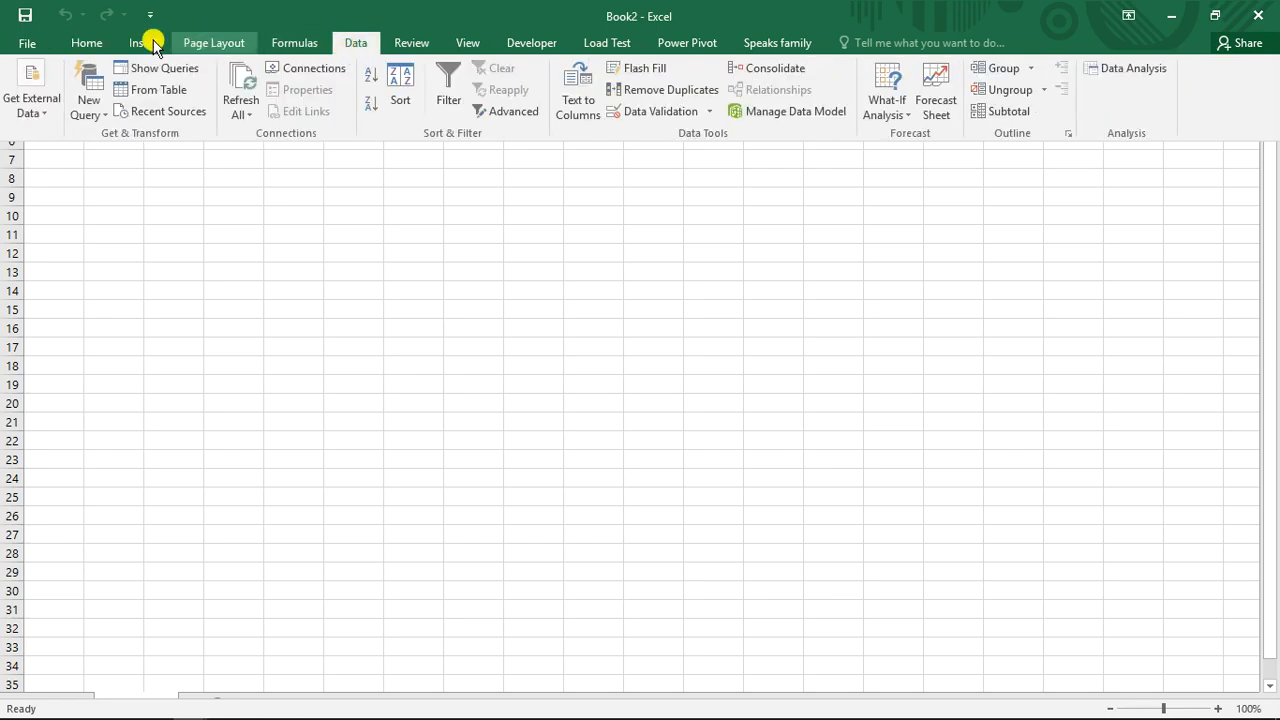
pyautogui.click(465, 44)
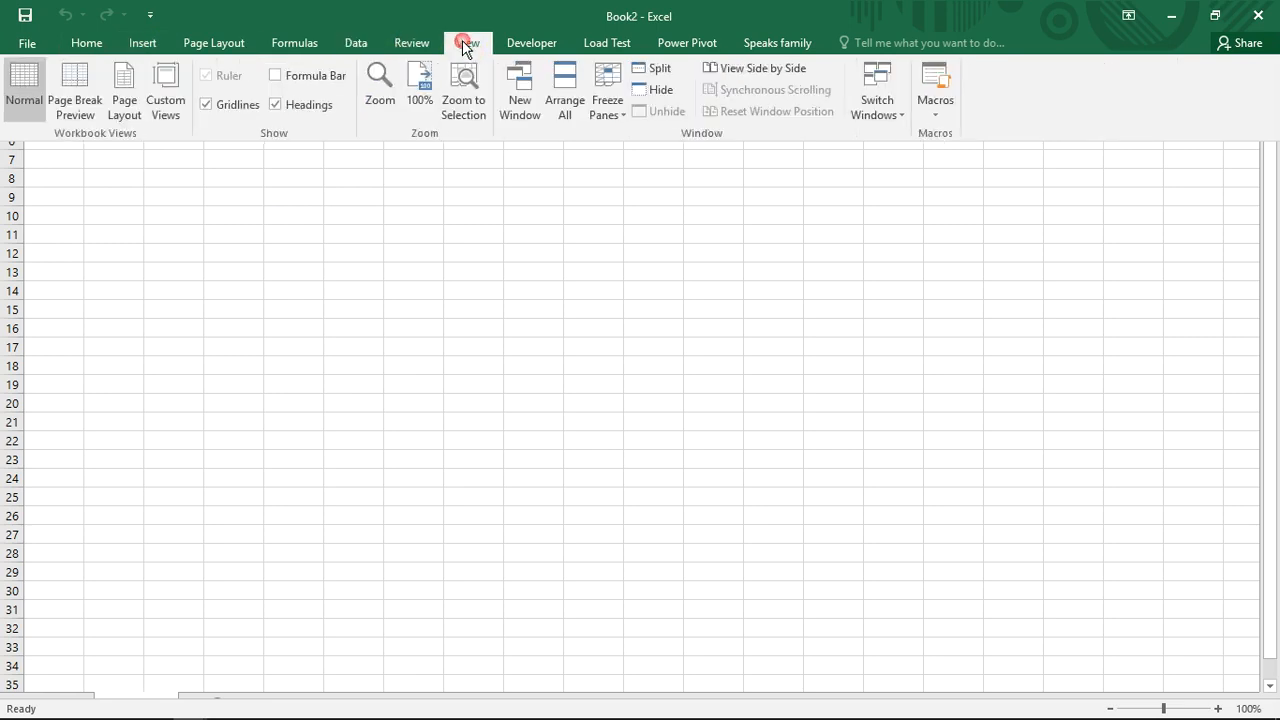
pyautogui.click(277, 106)
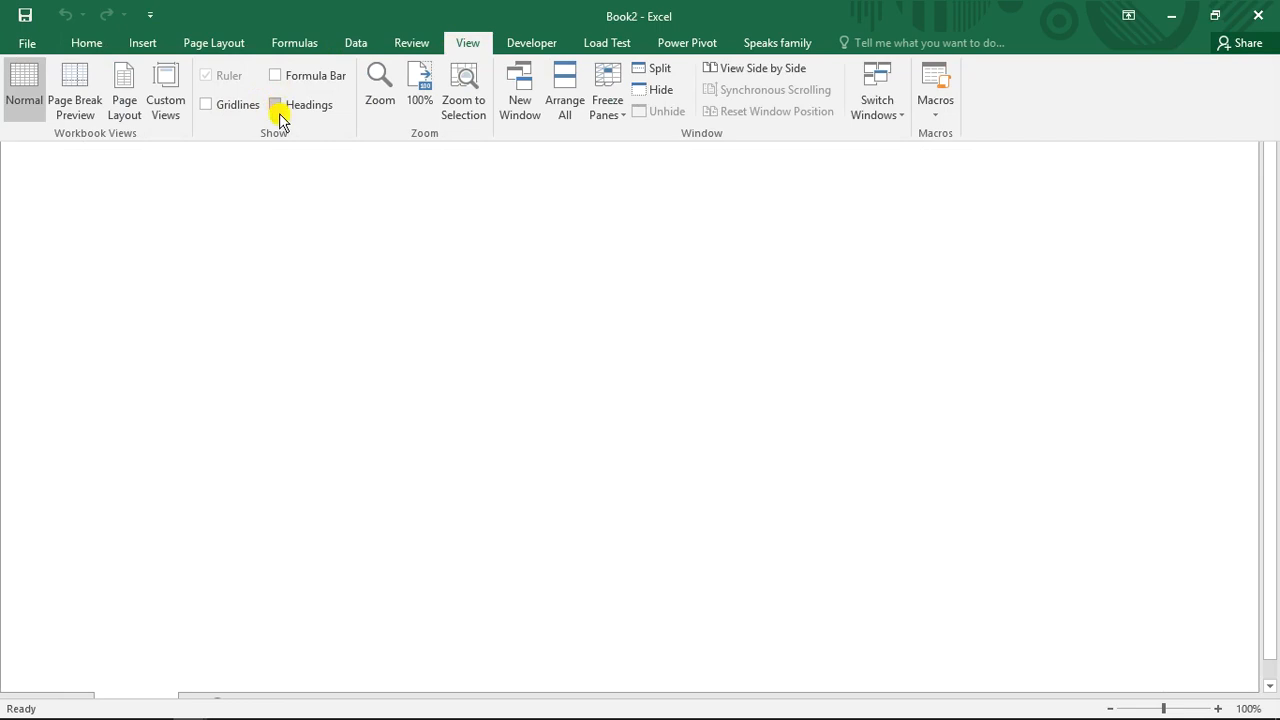
pyautogui.hotkey('ctrl', 'shift', 'F1')
pyautogui.click(302, 182)
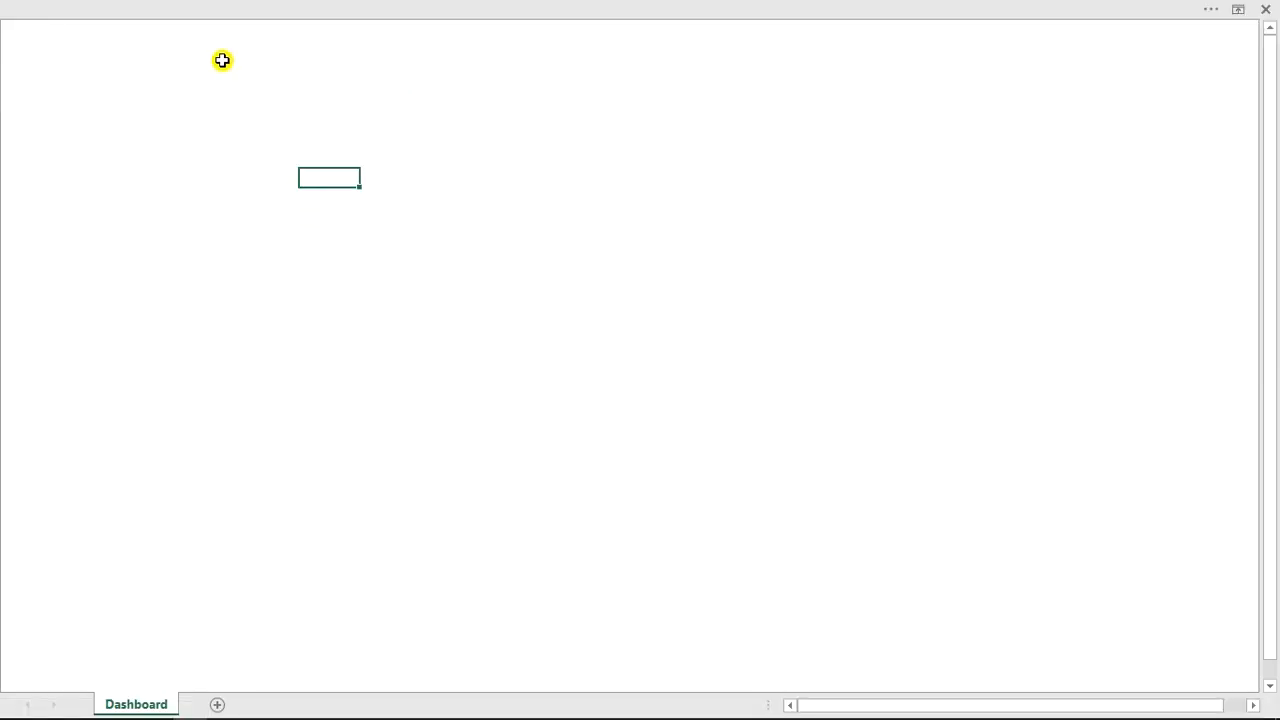
# Copy the dark header banner from the finished COVID-19 dashboard and paste it at the top of the new Dashboard sheet
pyautogui.moveTo(223, 709)
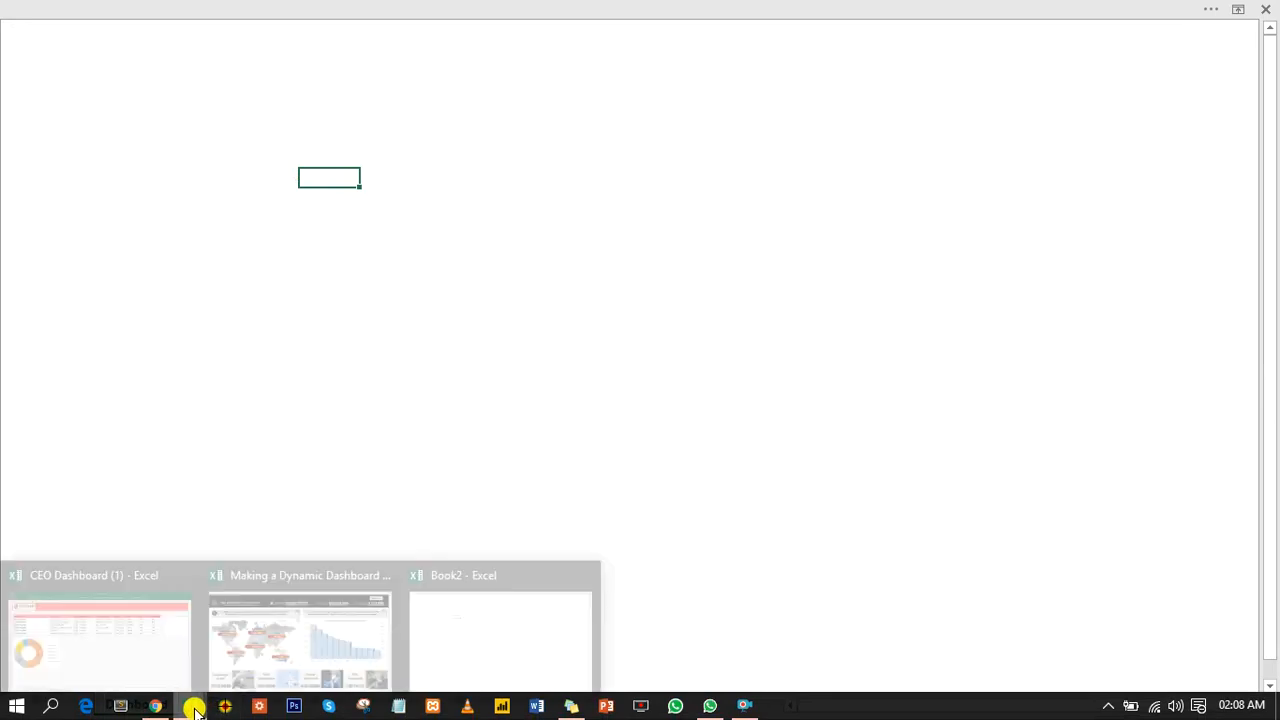
pyautogui.click(288, 650)
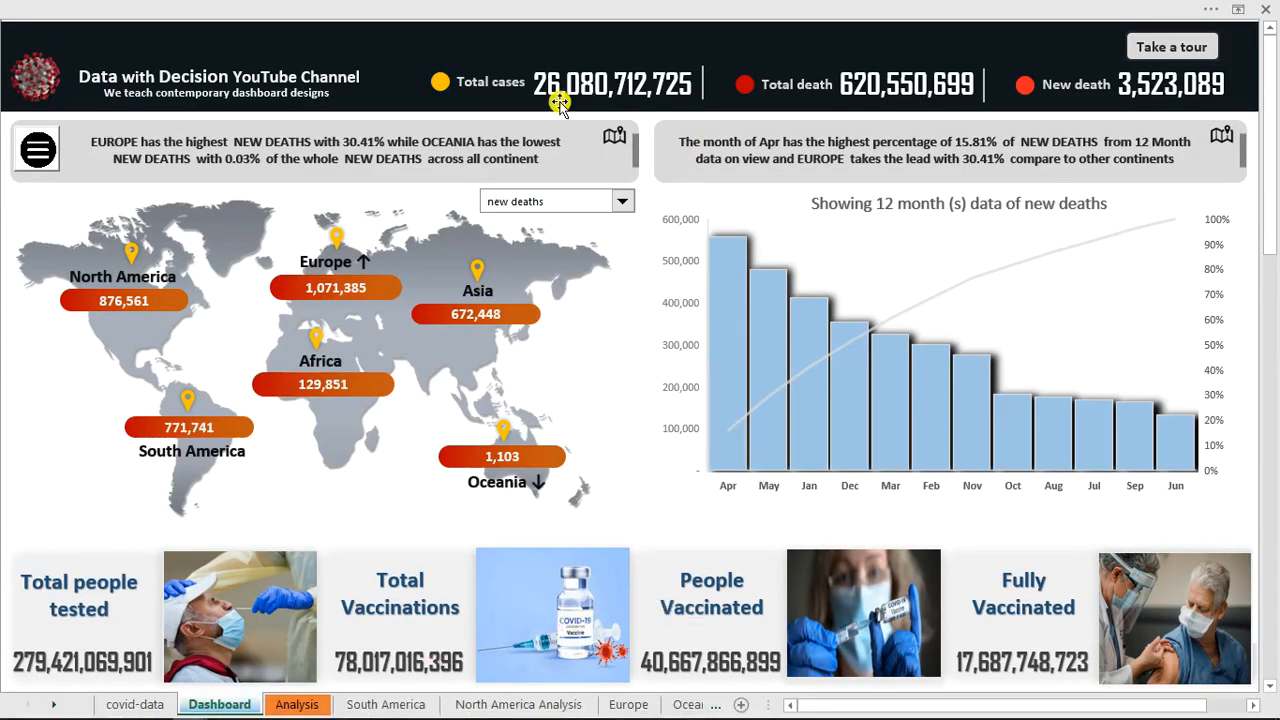
pyautogui.moveTo(19, 33); pyautogui.dragTo(1220, 107)
pyautogui.hotkey('ctrl', 'c')
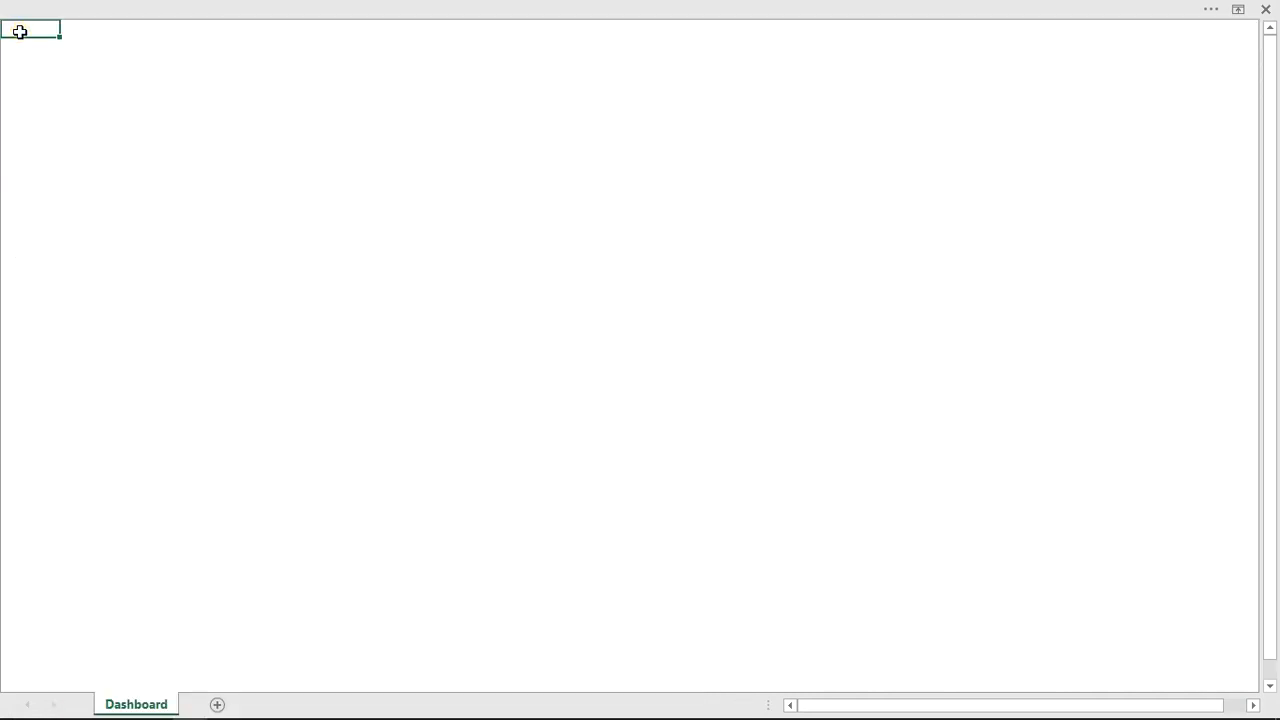
pyautogui.rightClick(19, 31)
pyautogui.click(59, 114)
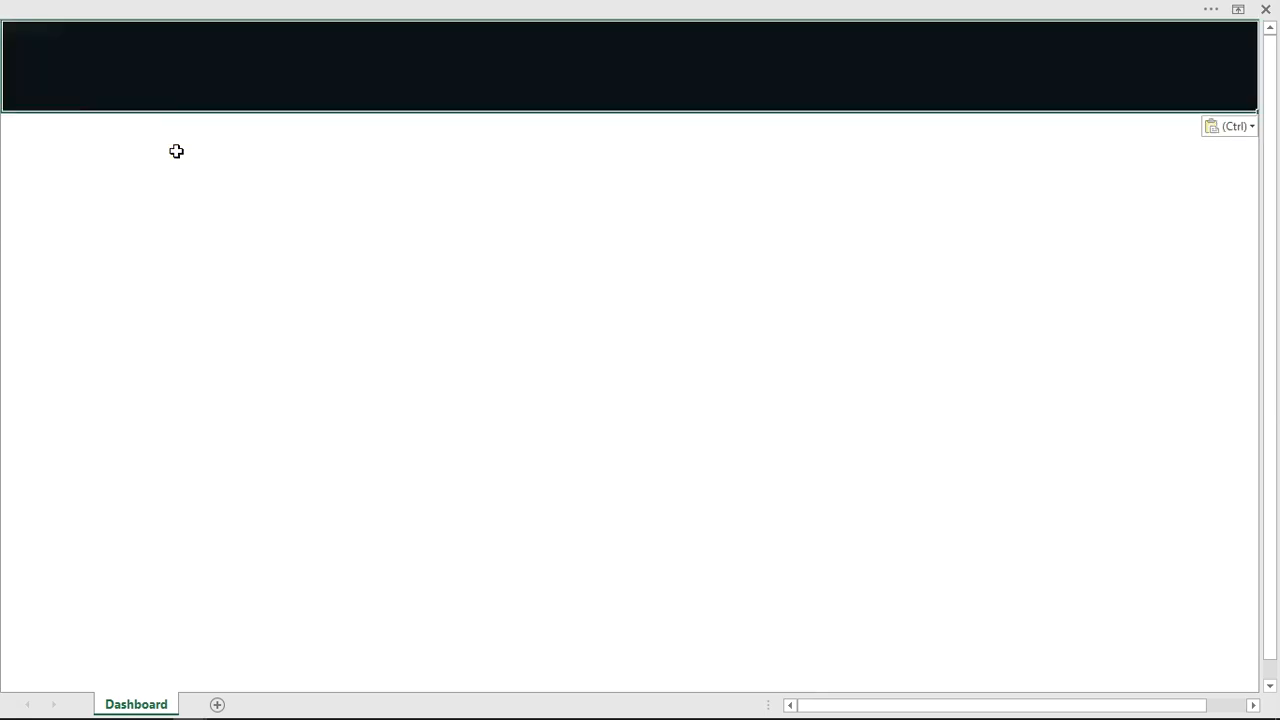
pyautogui.click(176, 151)
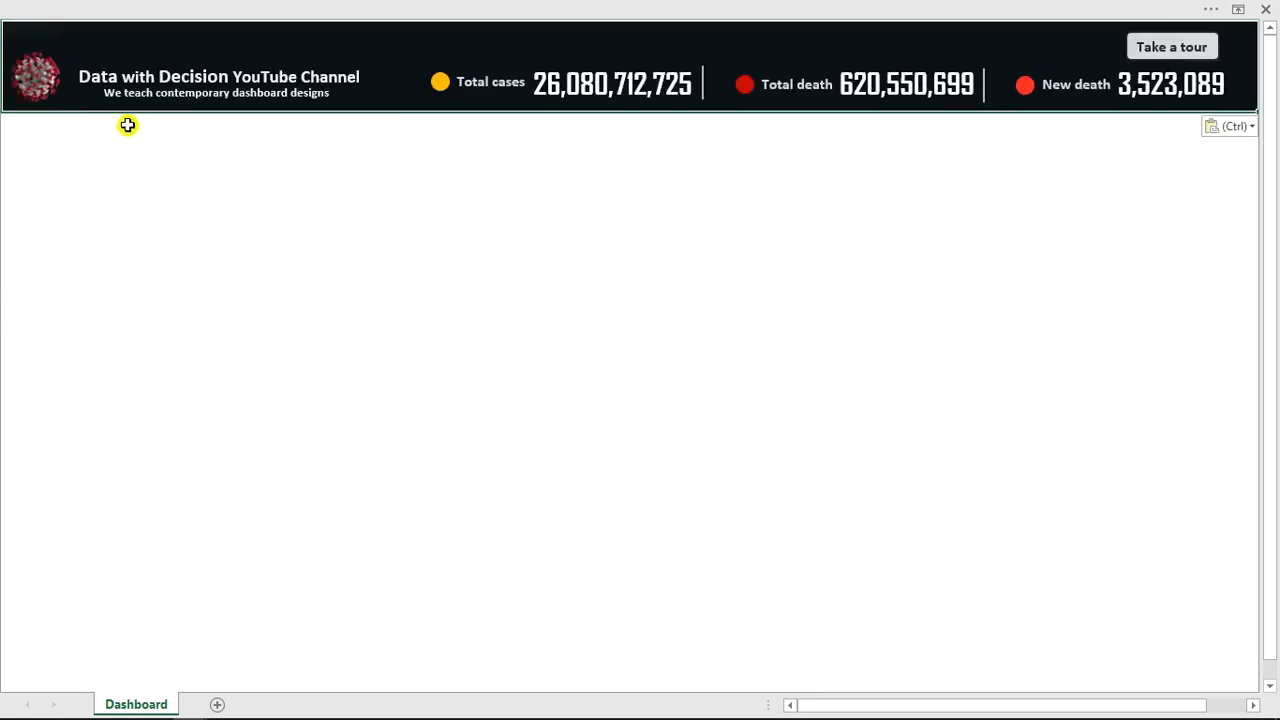
# Delete the figures beside Total cases, Total death and New death in the pasted header, keeping their labels
pyautogui.click(588, 88)
pyautogui.click(589, 88)
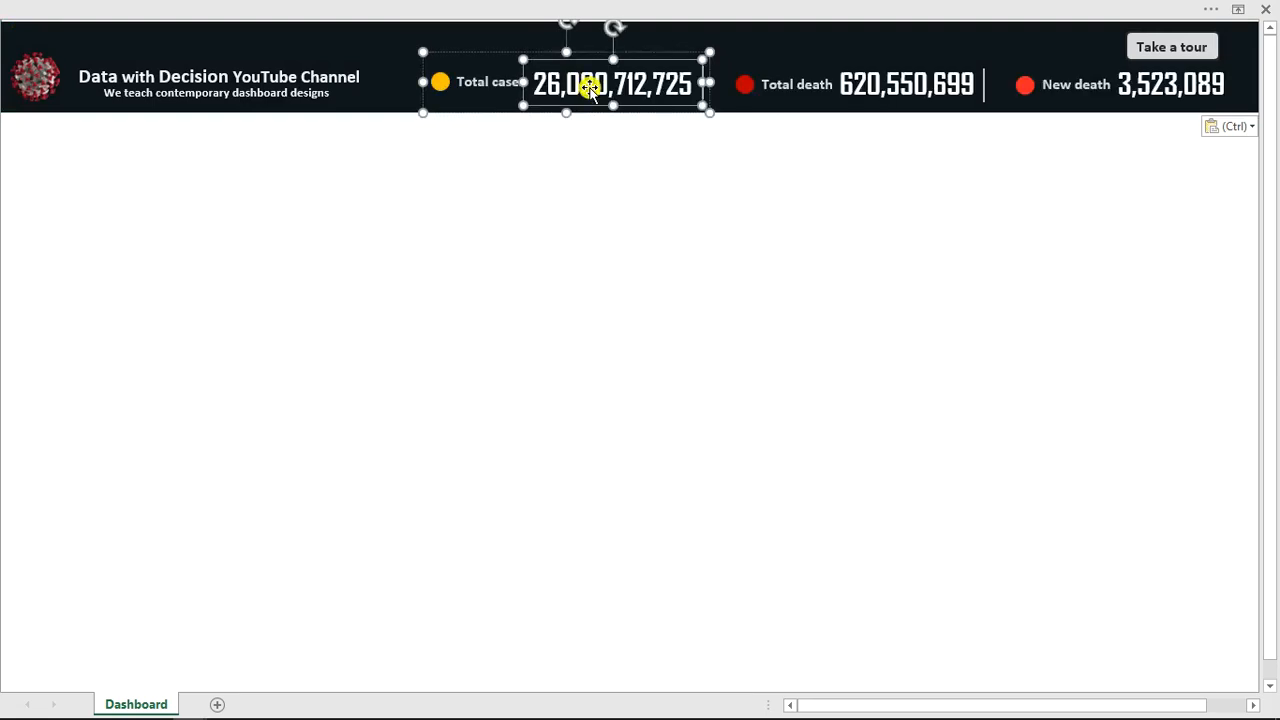
pyautogui.press('Delete')
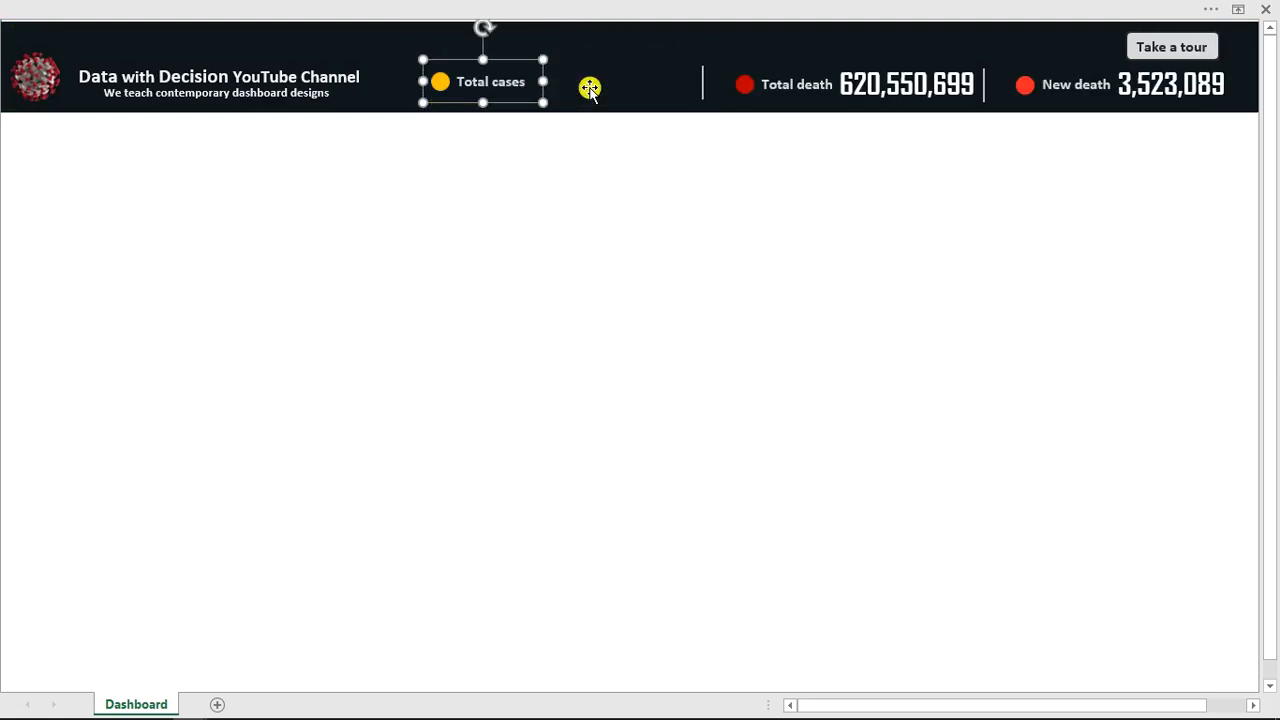
pyautogui.click(866, 90)
pyautogui.click(866, 90)
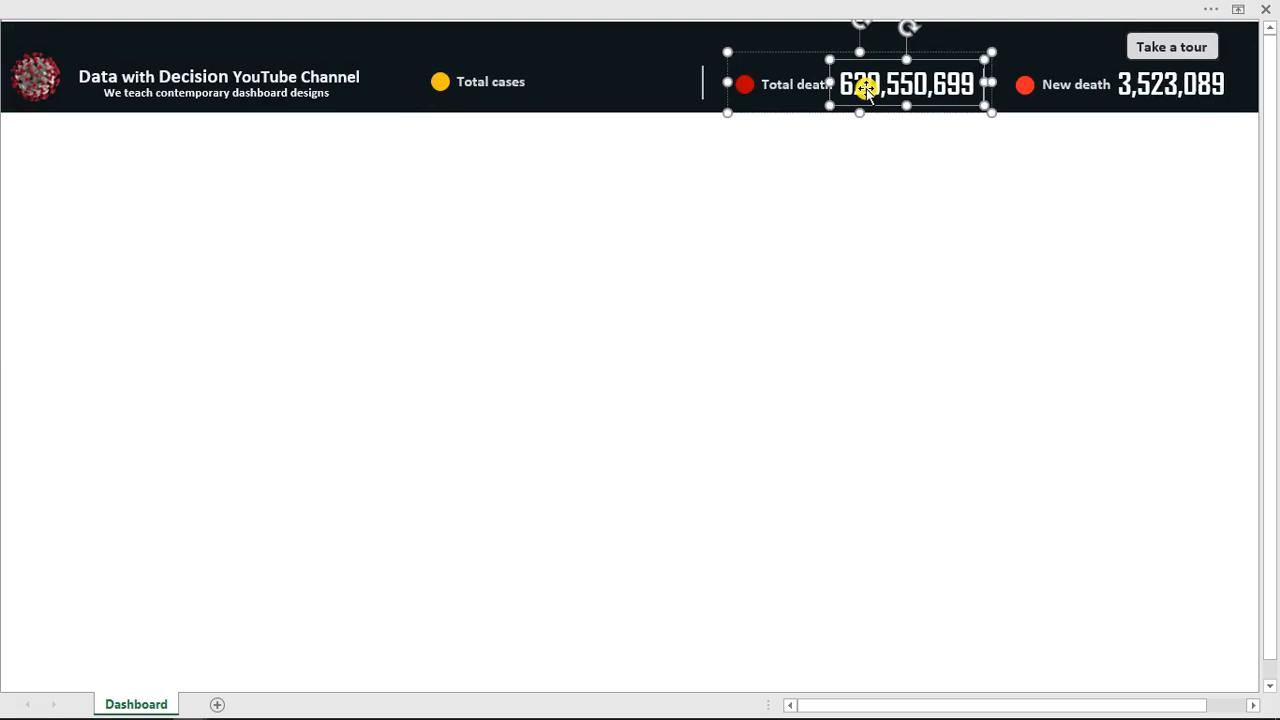
pyautogui.press('Delete')
pyautogui.click(1150, 84)
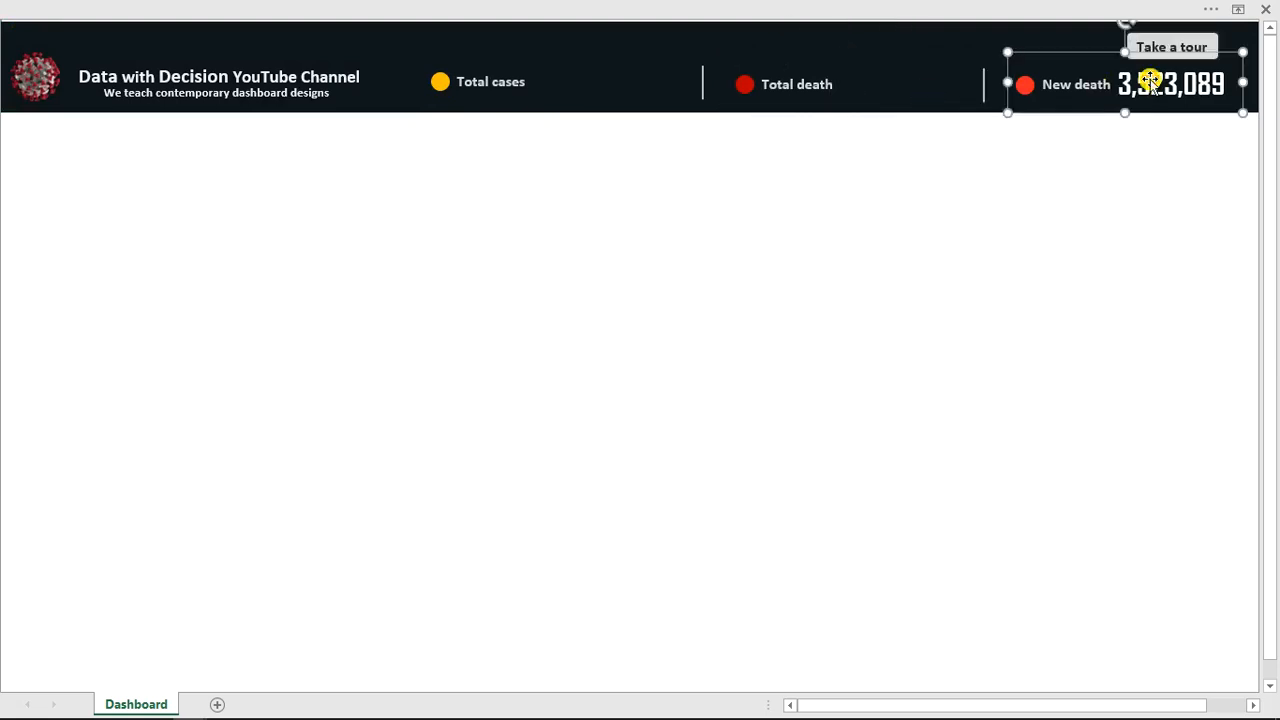
pyautogui.click(1152, 84)
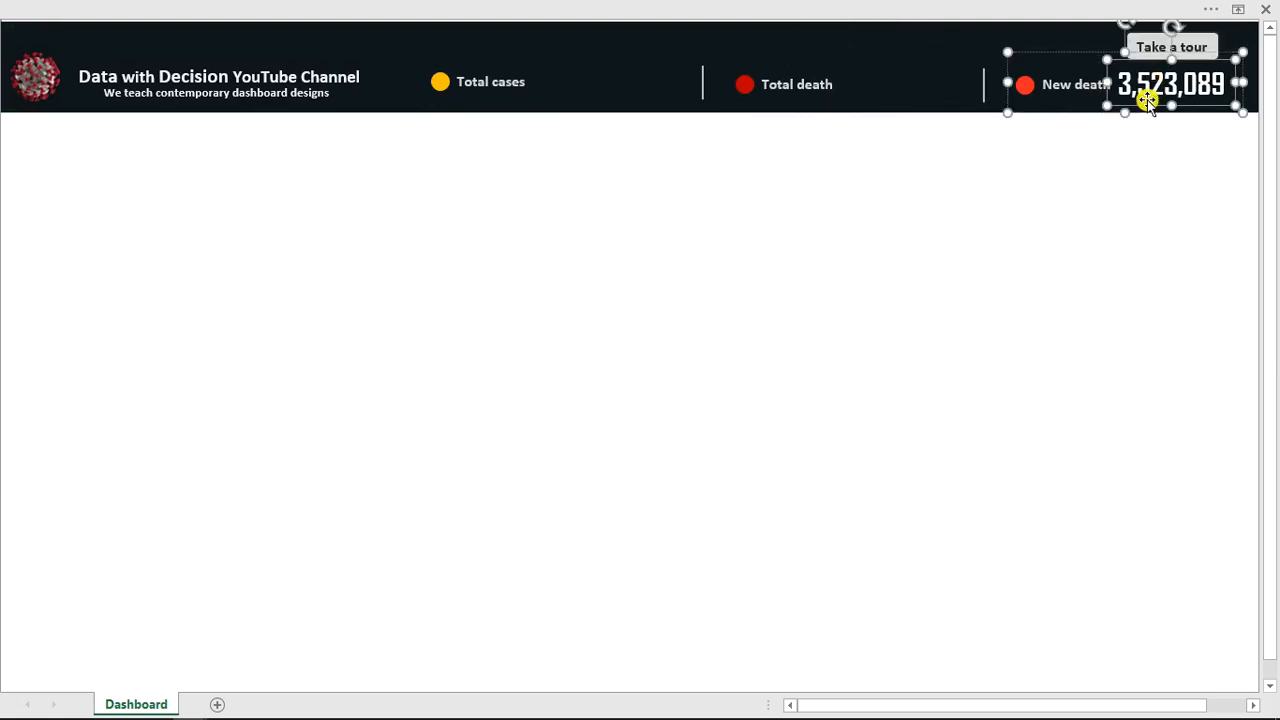
pyautogui.press('Delete')
pyautogui.click(1140, 157)
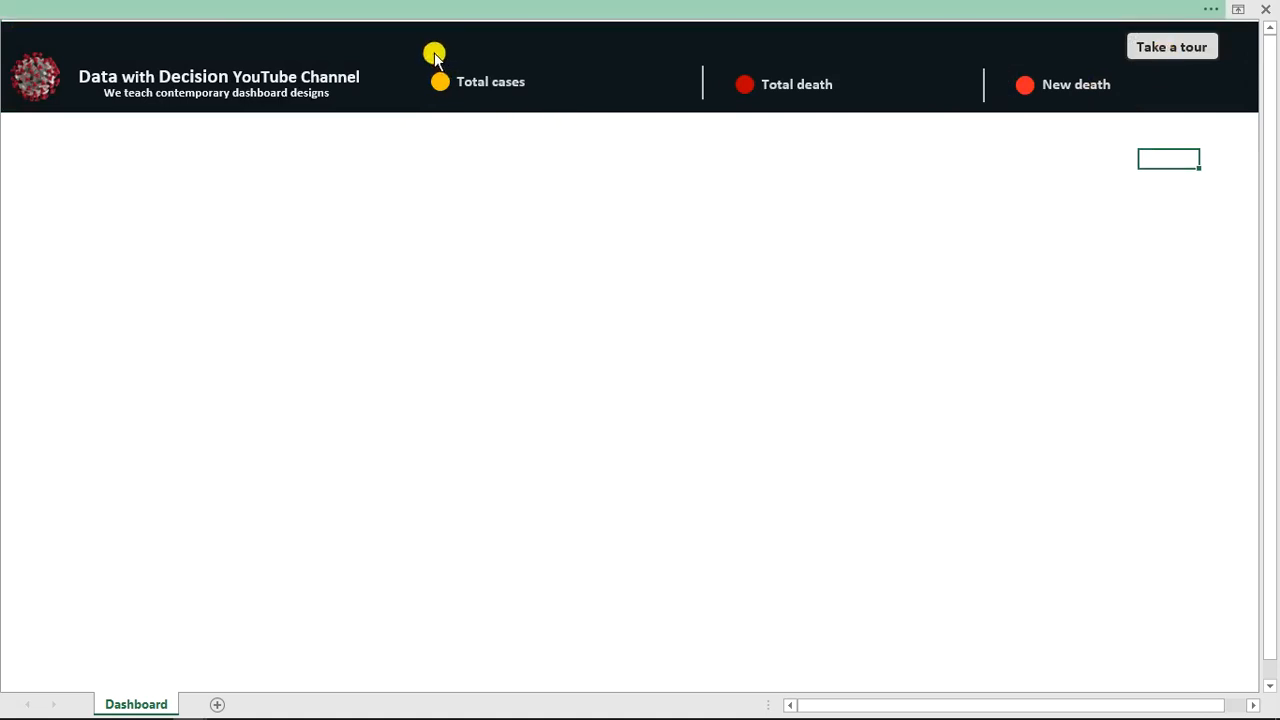
# Use Select Objects to select the "Take a tour" button in the header, delete it and leave object selection mode
pyautogui.click(546, 14)
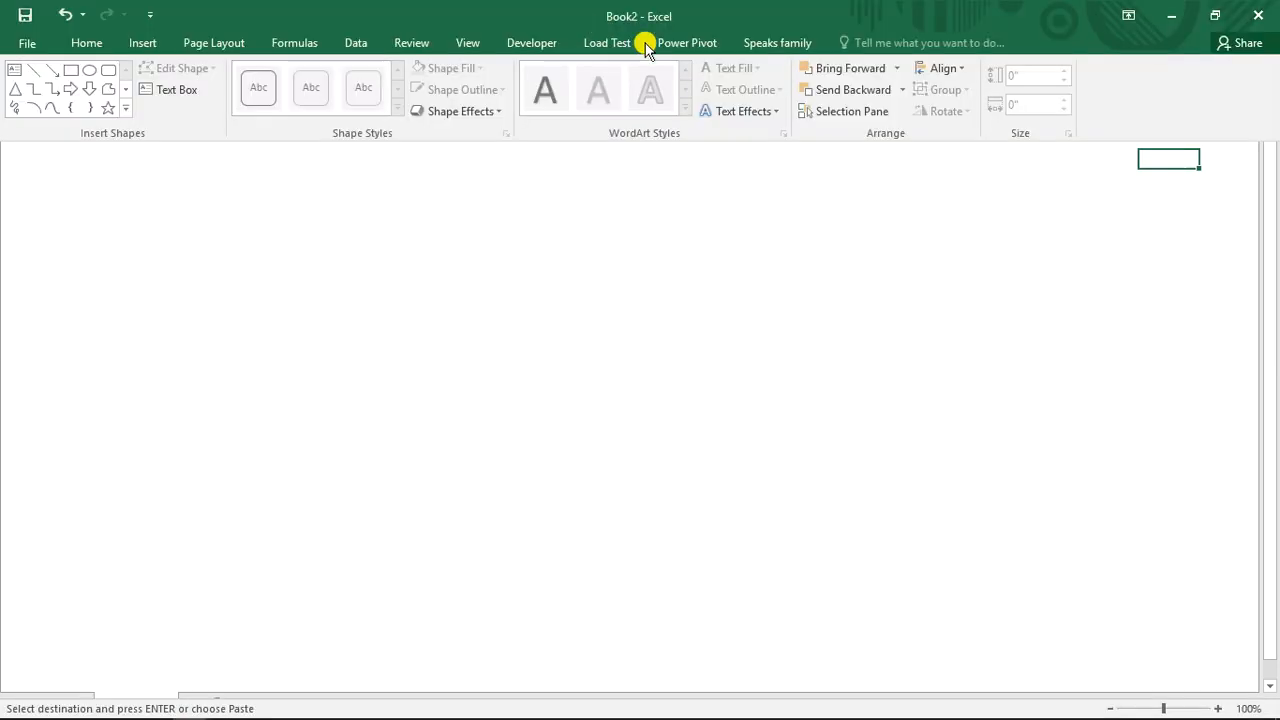
pyautogui.click(768, 42)
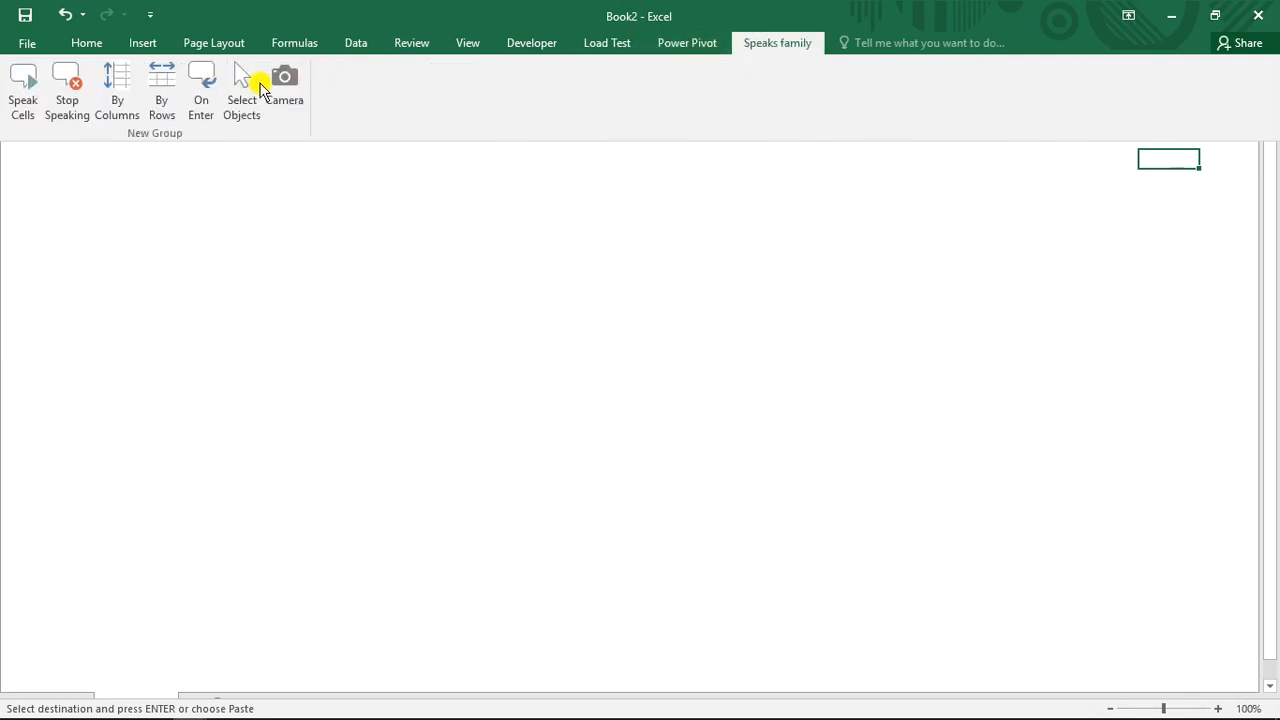
pyautogui.click(243, 92)
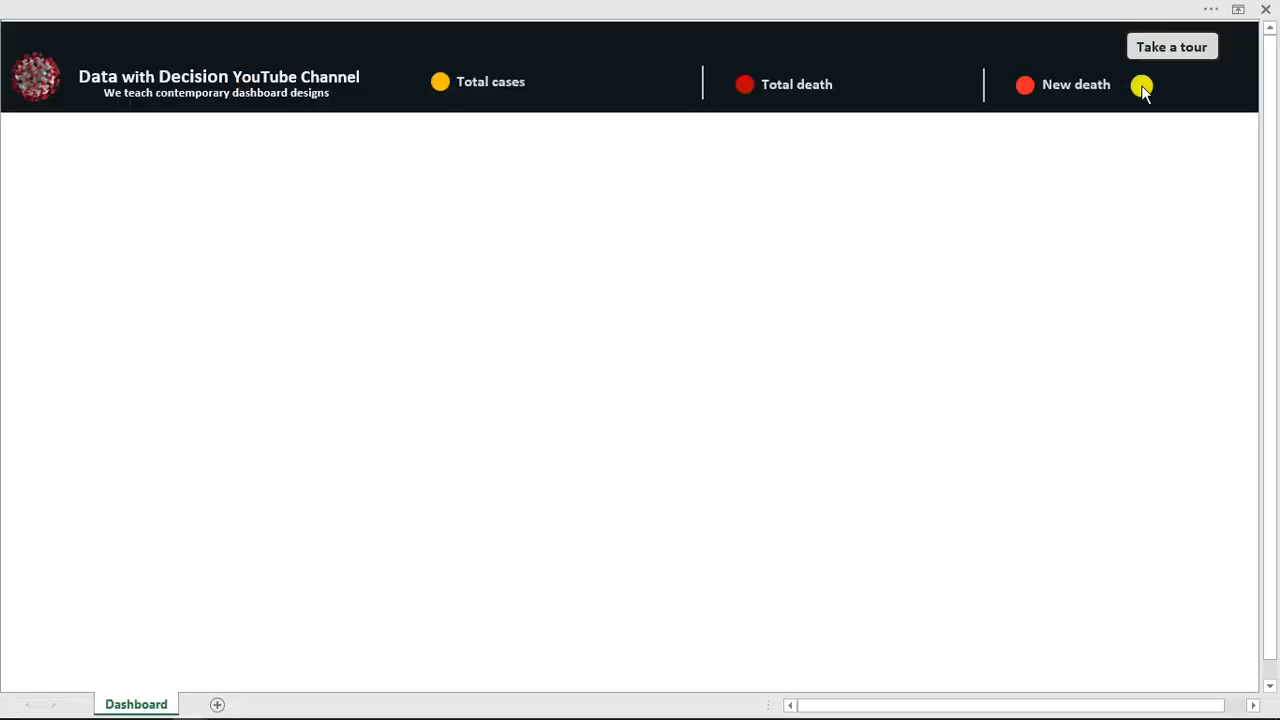
pyautogui.moveTo(1104, 148); pyautogui.dragTo(1239, 20)
pyautogui.moveTo(1212, 65); pyautogui.dragTo(1211, 90)
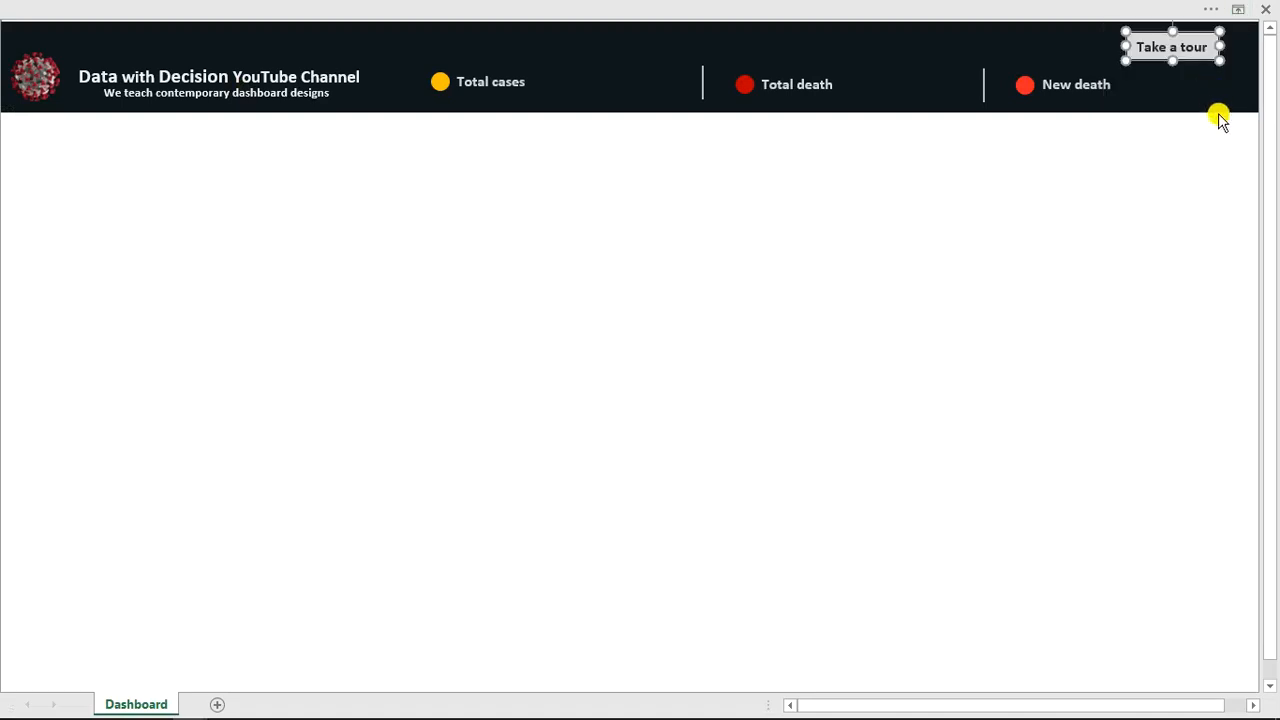
pyautogui.press('Delete')
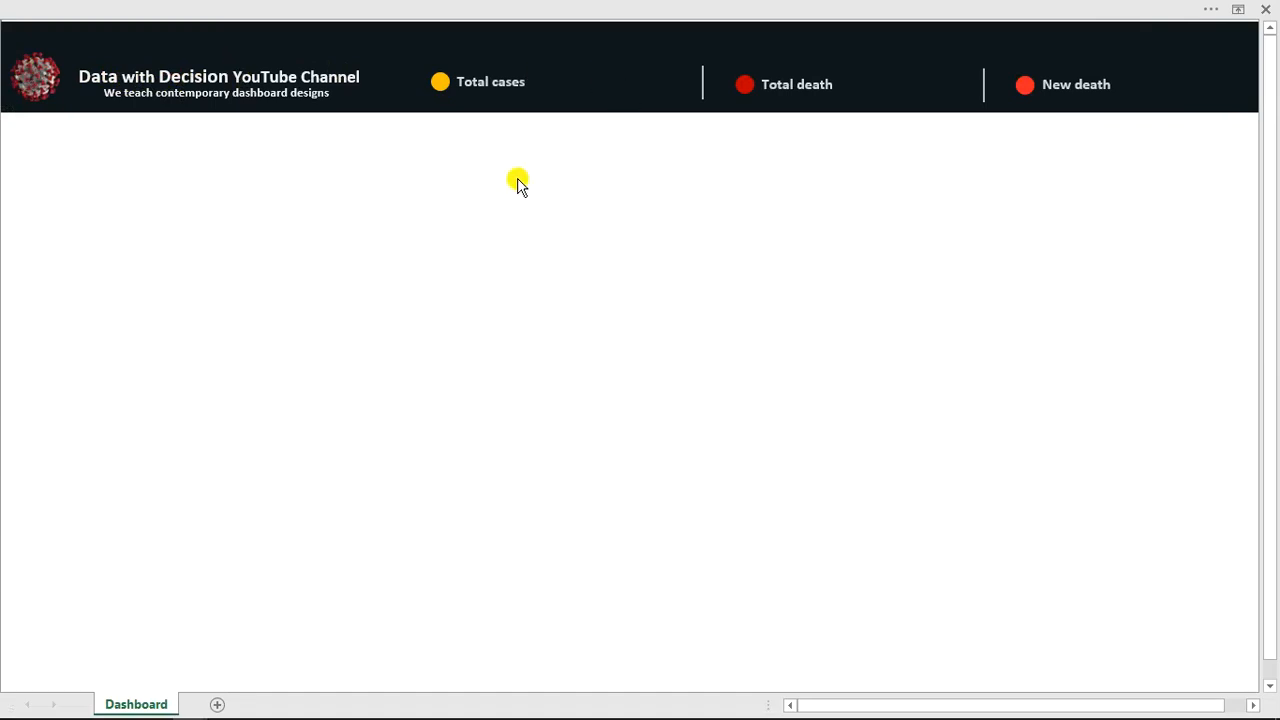
pyautogui.press('Escape')
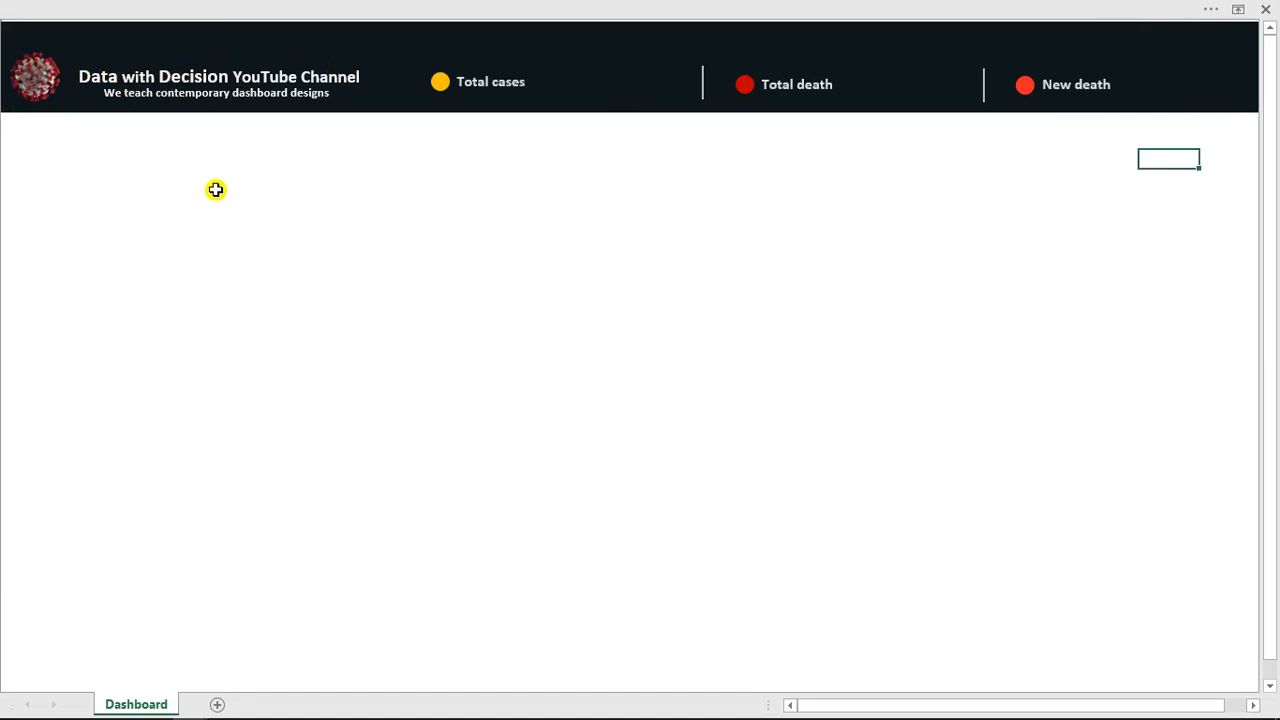
# Bring the plain world map from the finished dashboard into the new sheet and place it along the left edge, leaving space below the header
pyautogui.moveTo(191, 705)
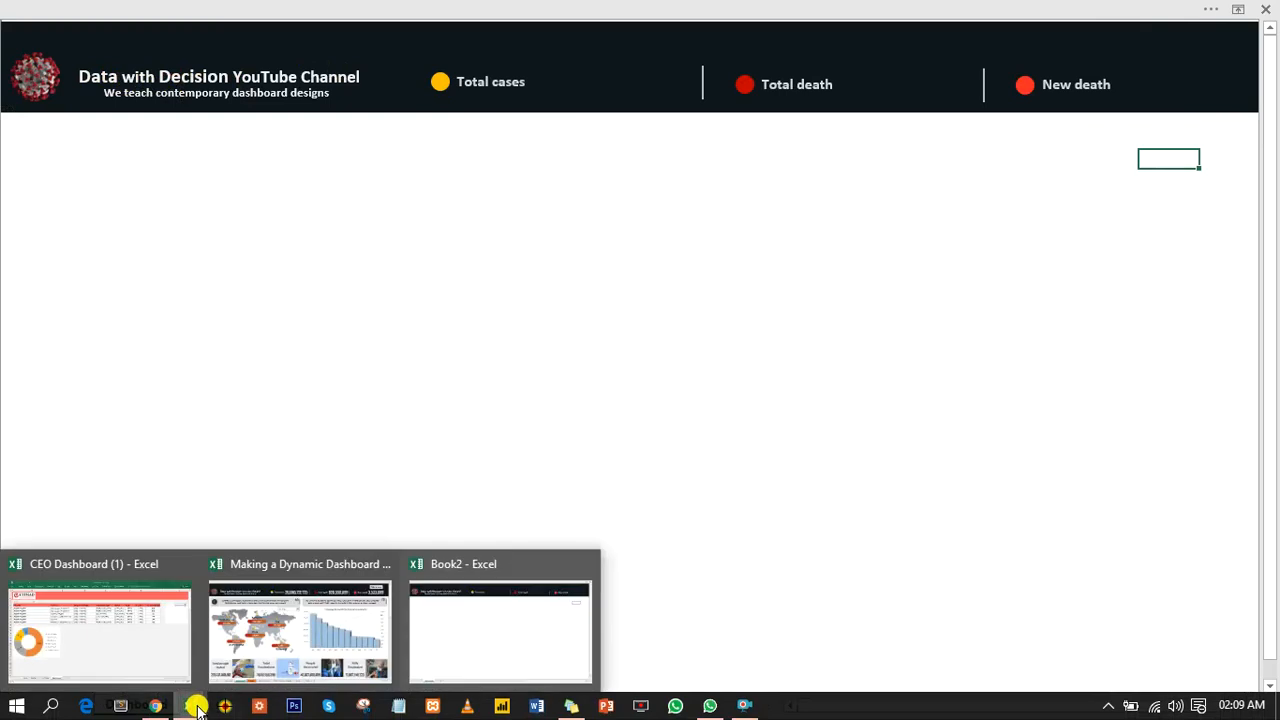
pyautogui.click(350, 665)
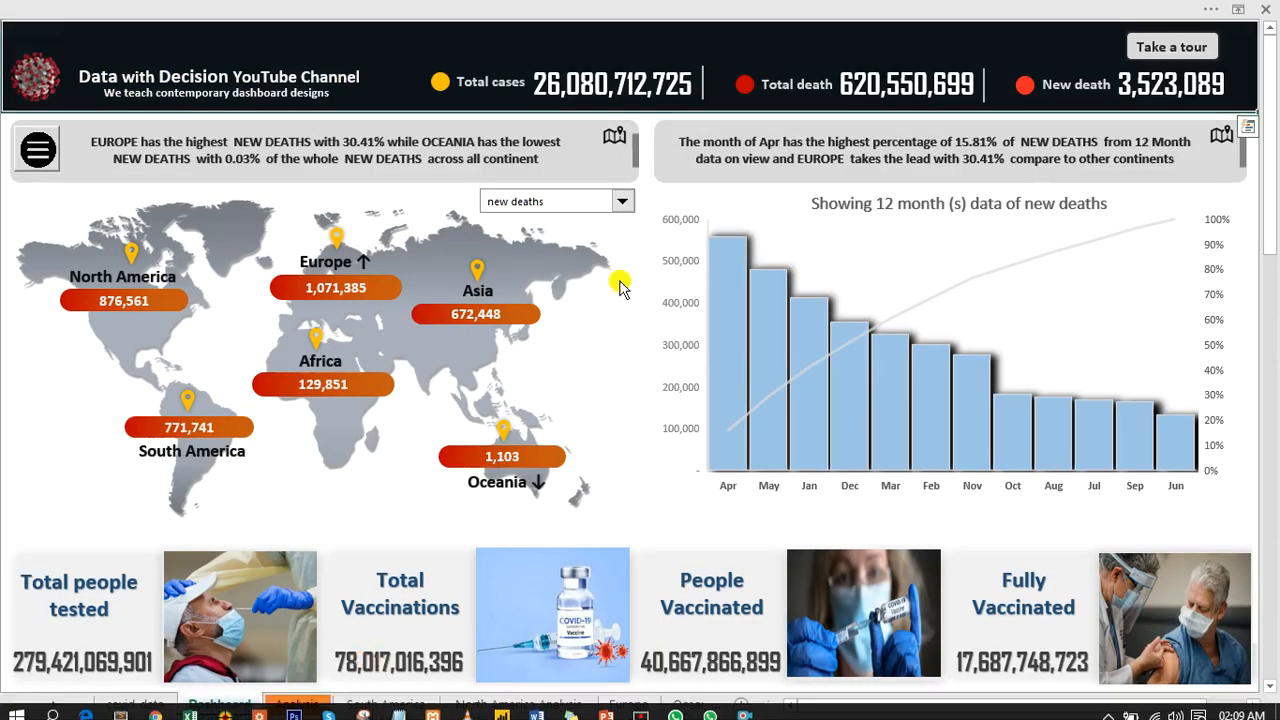
pyautogui.moveTo(63, 255)
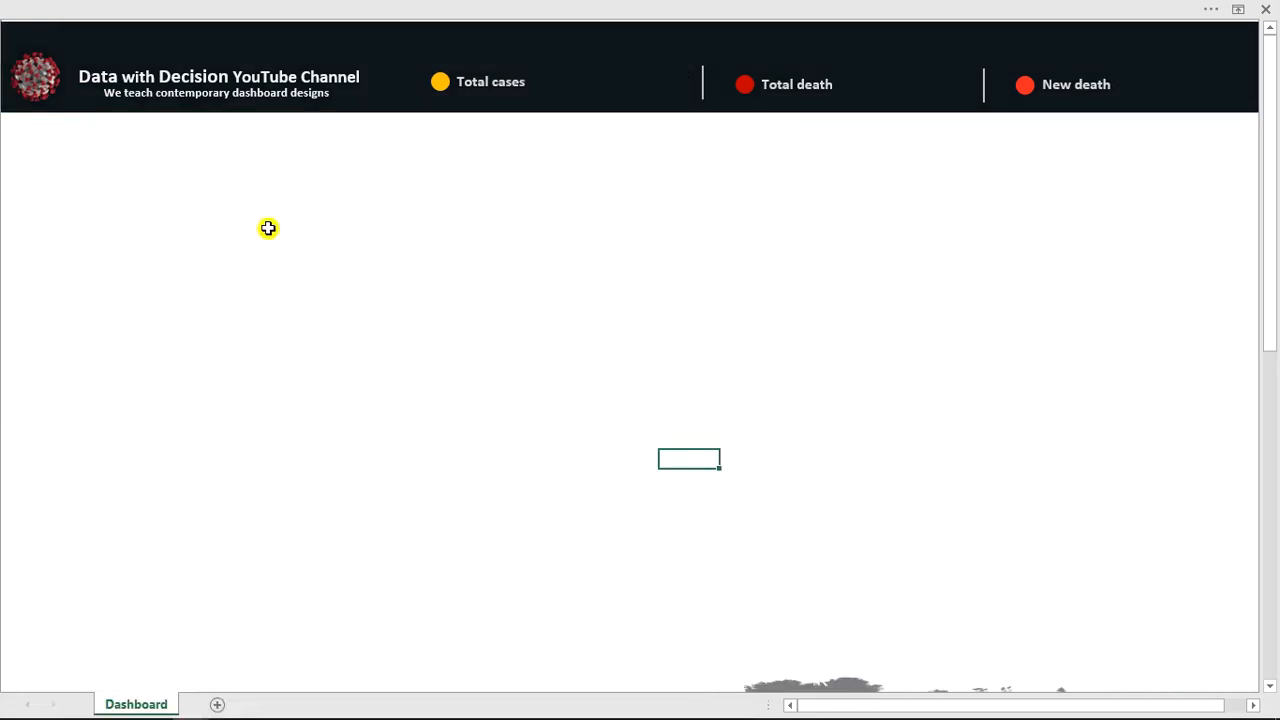
pyautogui.click(854, 683)
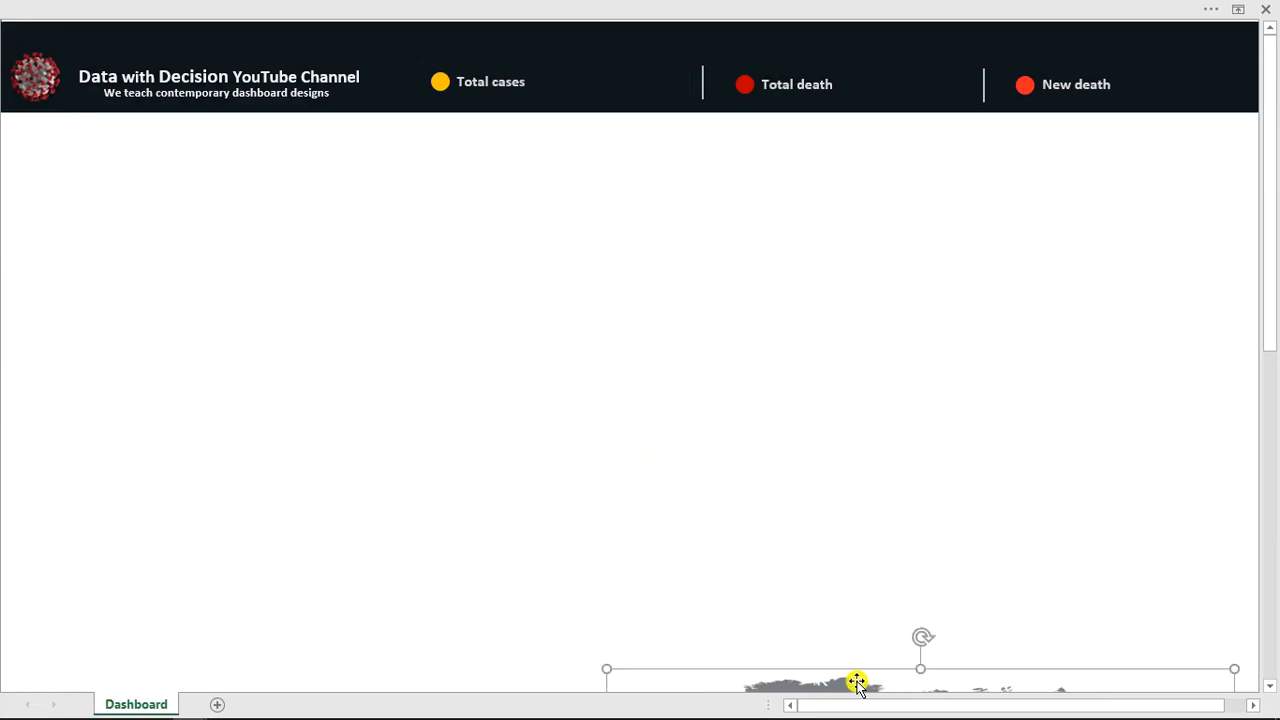
pyautogui.moveTo(910, 668); pyautogui.dragTo(97, 131)
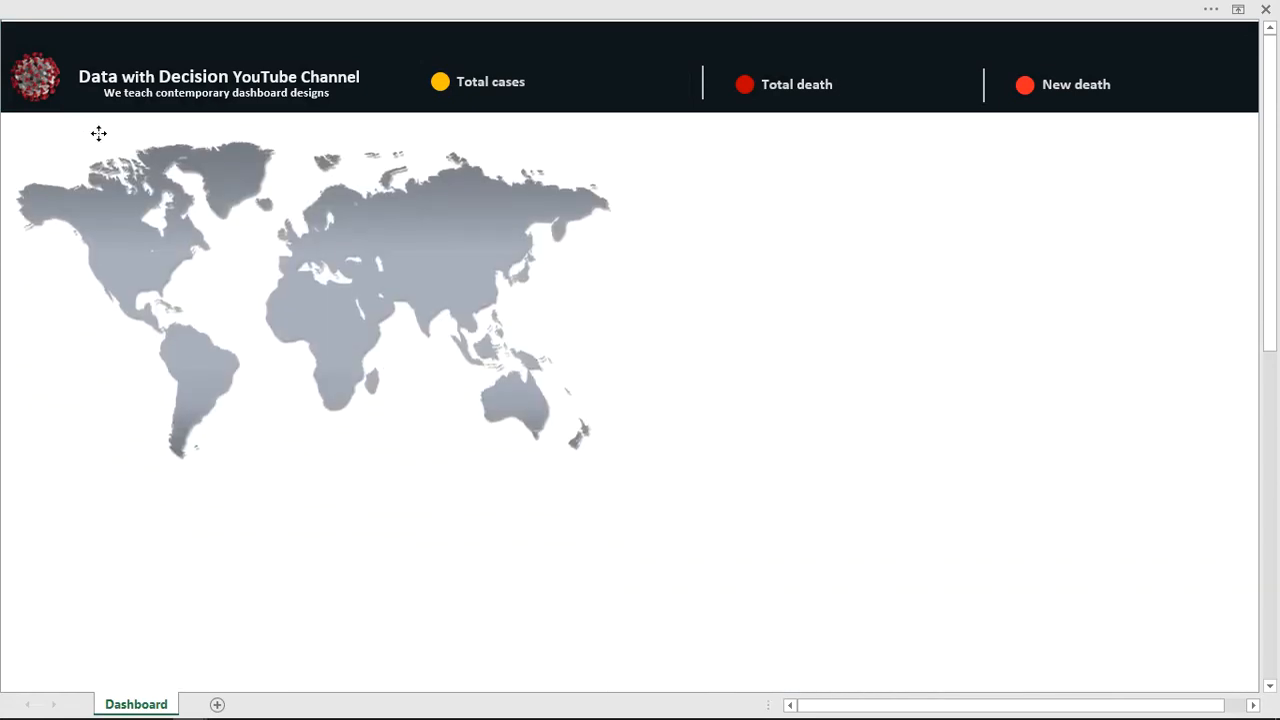
pyautogui.click(354, 190)
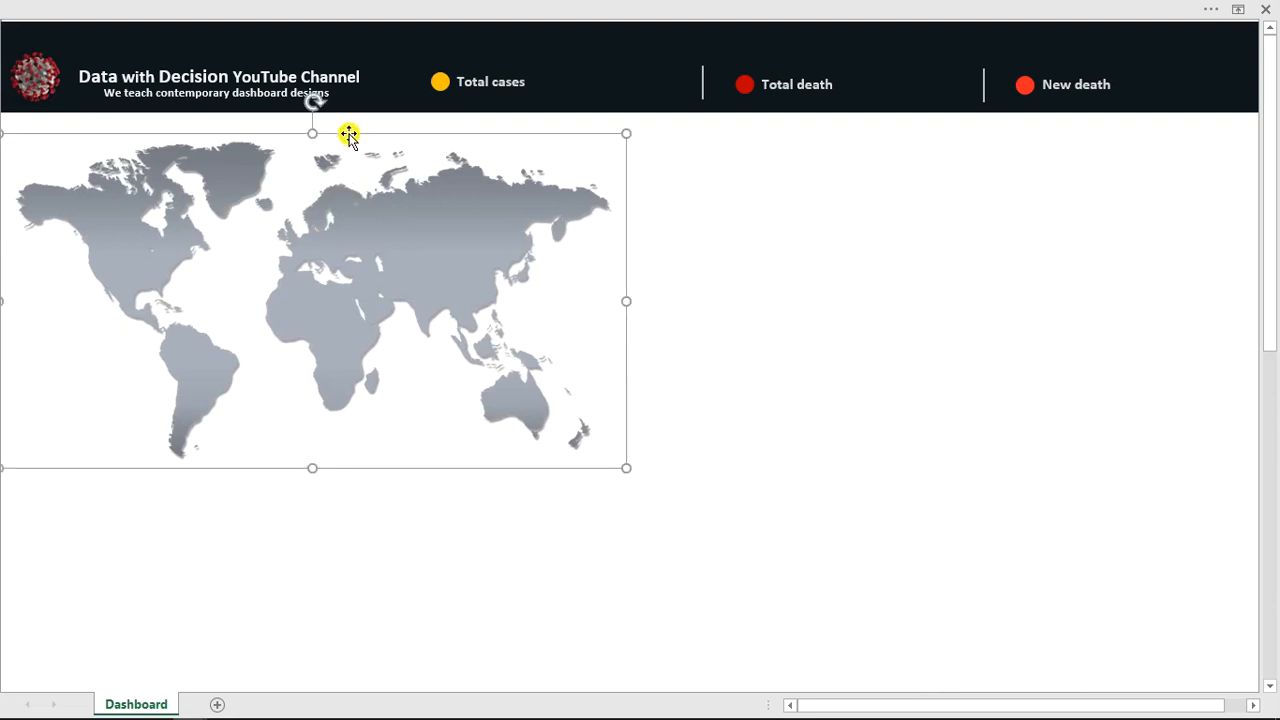
pyautogui.moveTo(348, 135); pyautogui.dragTo(80, 138)
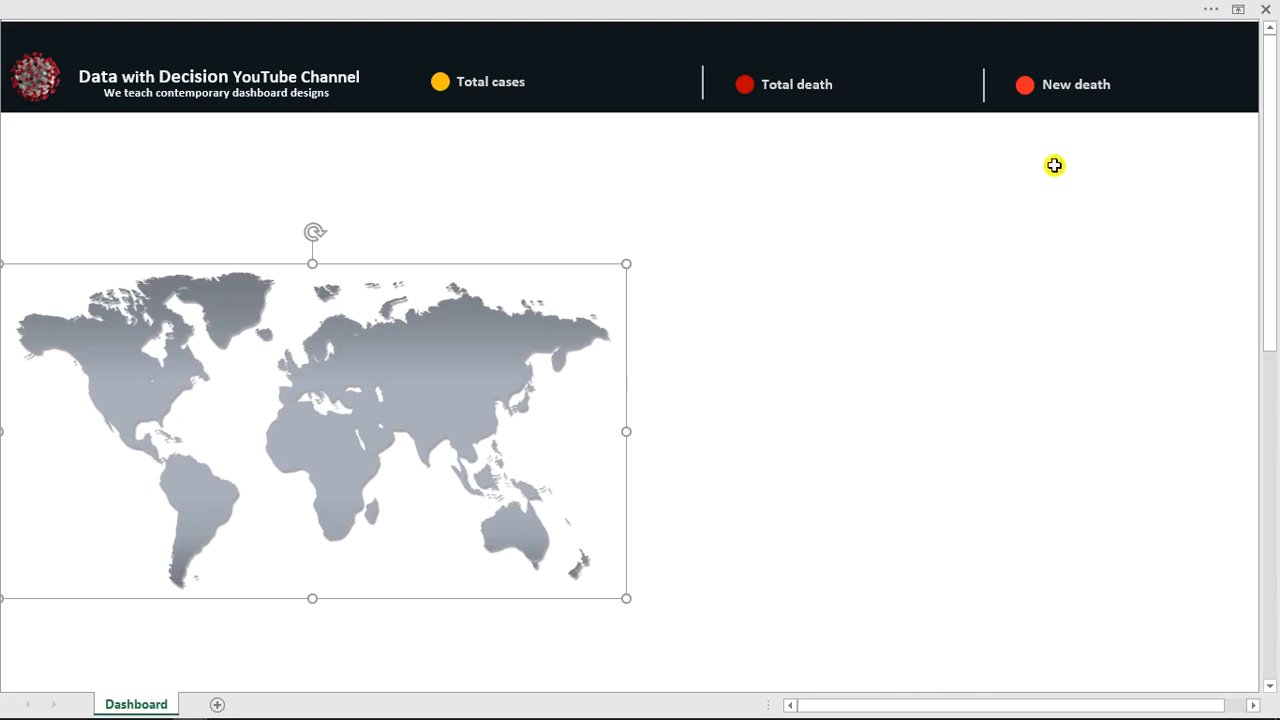
pyautogui.click(385, 206)
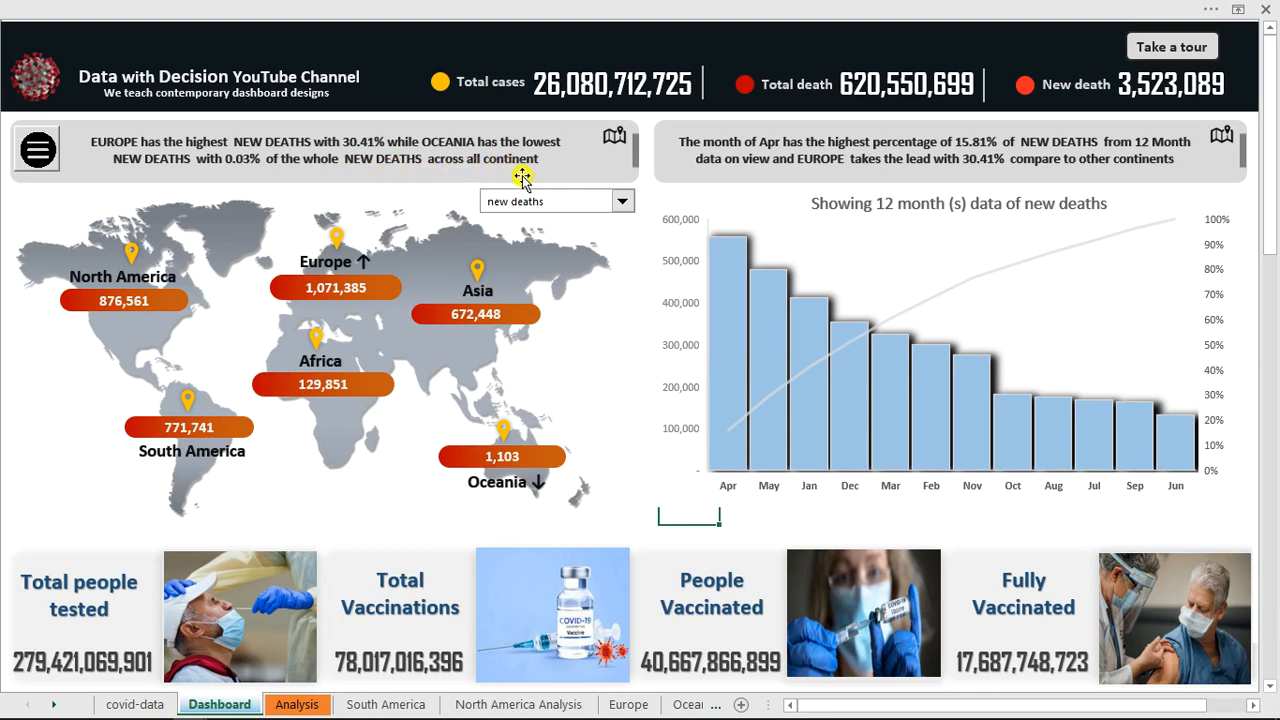
# Show people fully vaccinated in the finished dashboard, filter it to Jan through the slide-out filter panel and close the panel
pyautogui.click(621, 201)
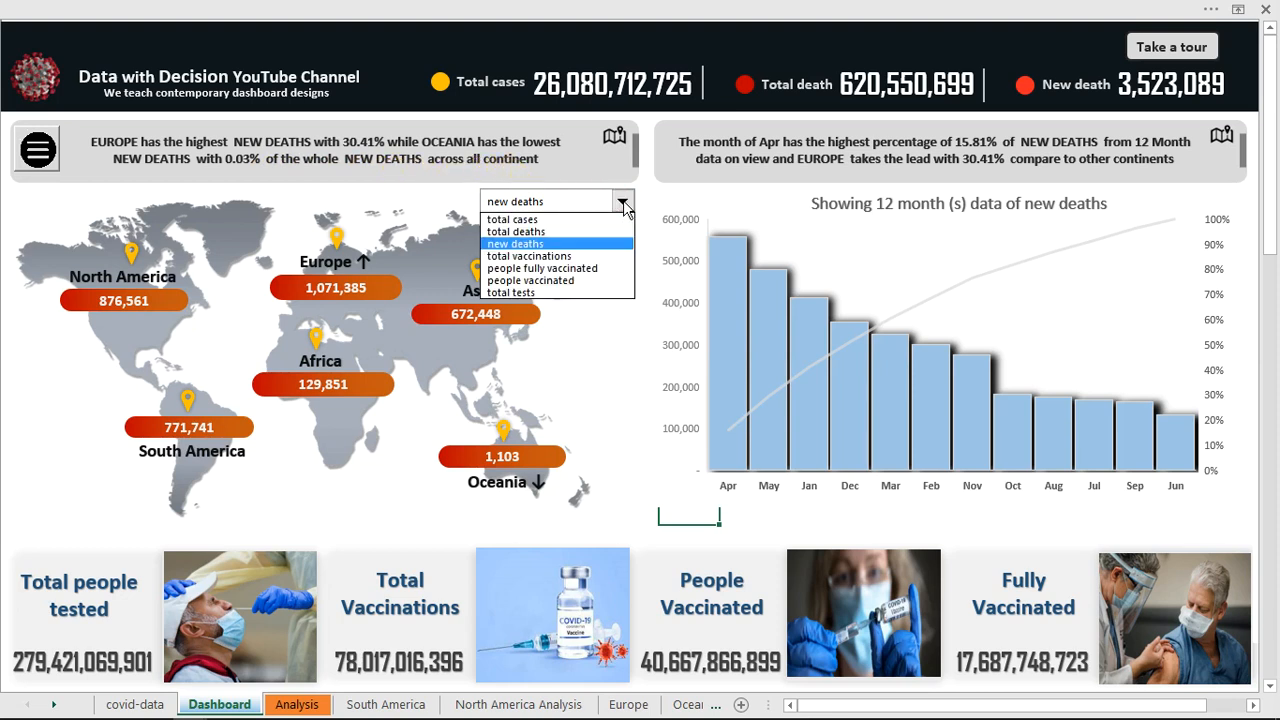
pyautogui.click(553, 268)
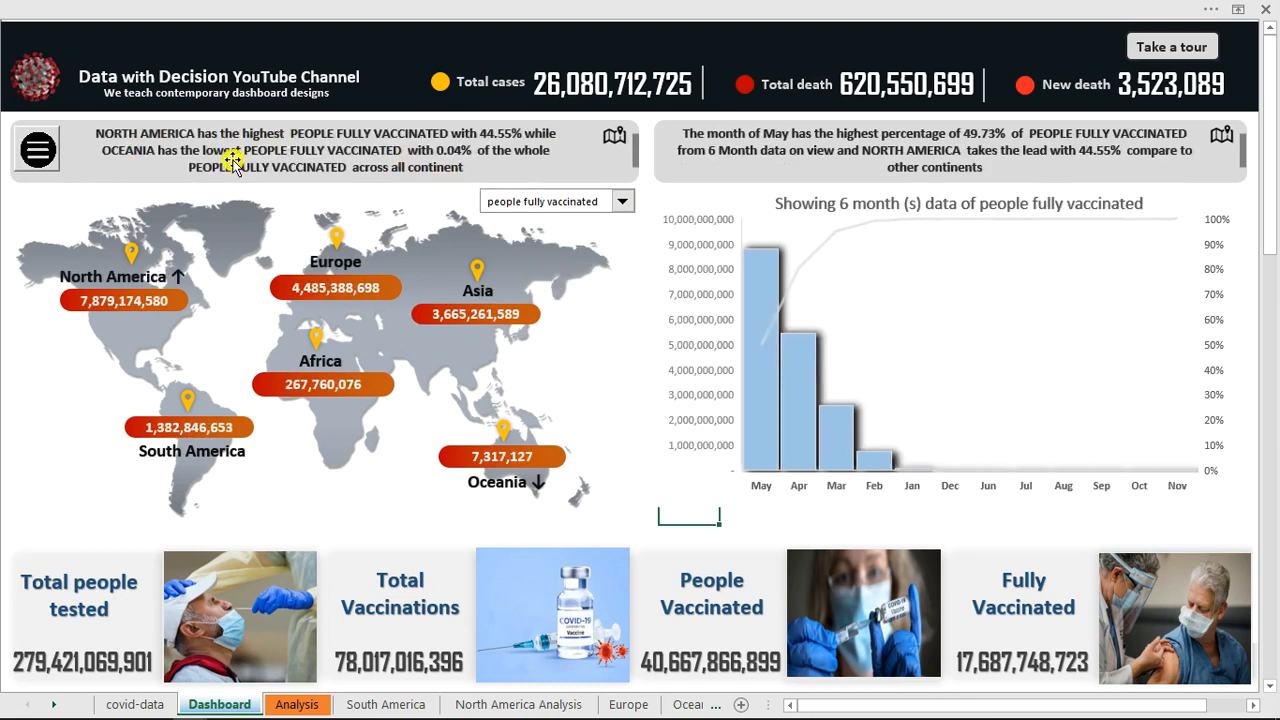
pyautogui.click(39, 147)
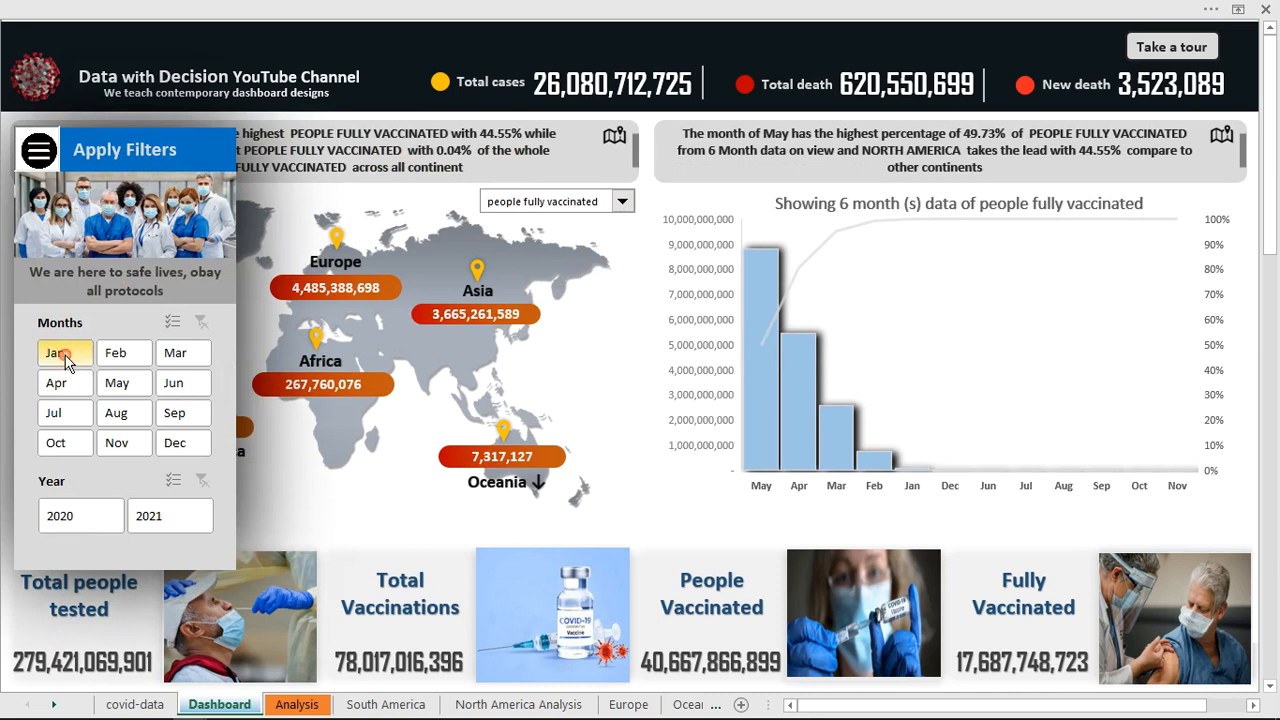
pyautogui.click(62, 355)
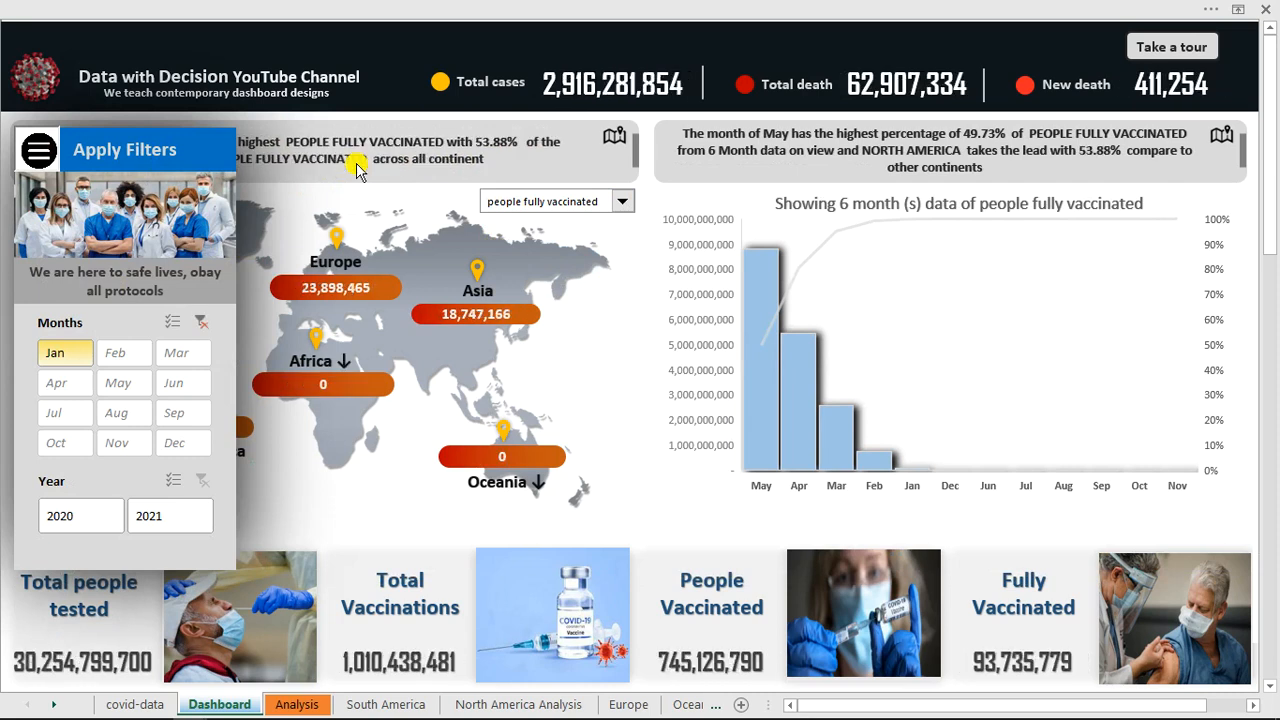
pyautogui.click(34, 153)
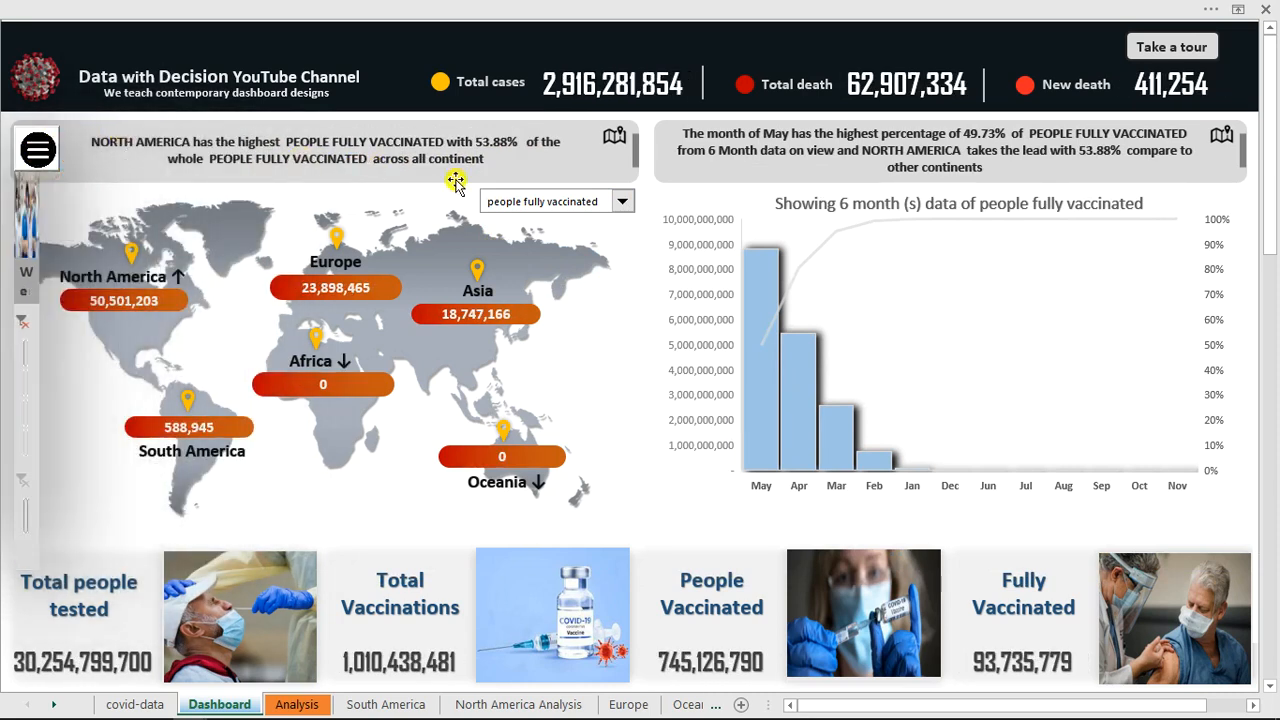
# View the Oceania top/bottom 5 country analysis on the map, switch it to High and close it
pyautogui.click(550, 470)
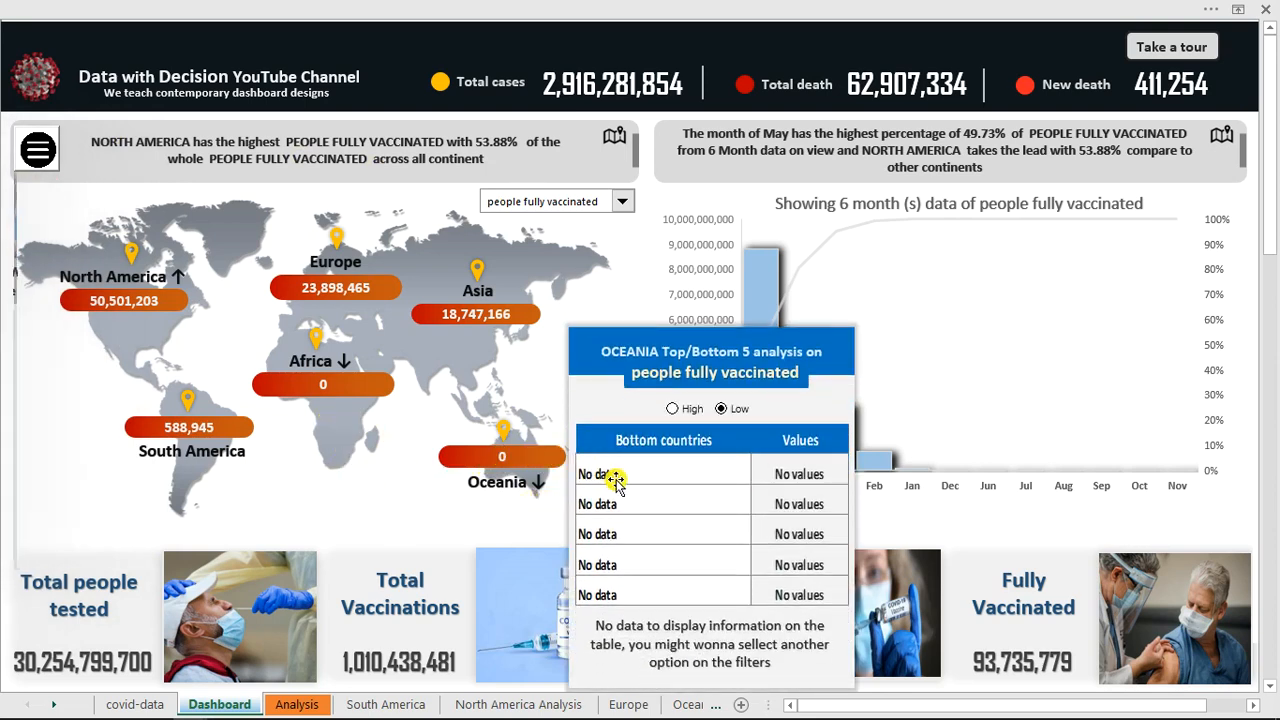
pyautogui.click(673, 411)
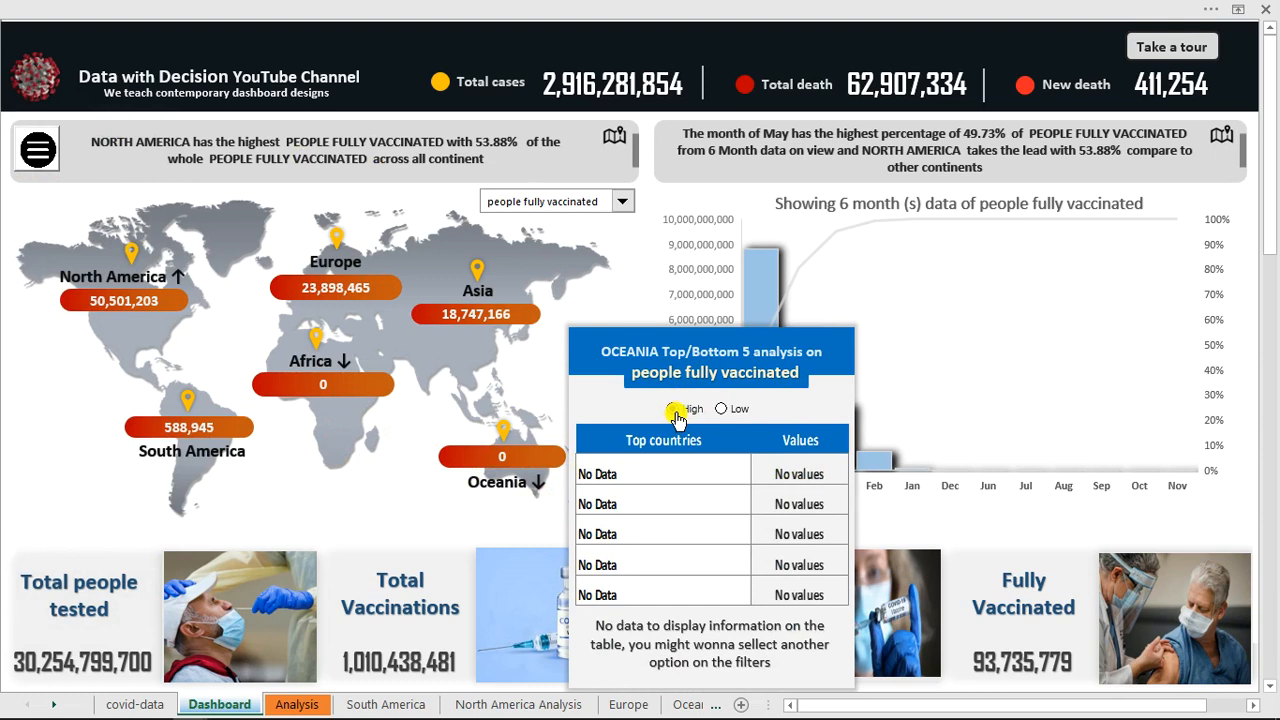
pyautogui.click(509, 437)
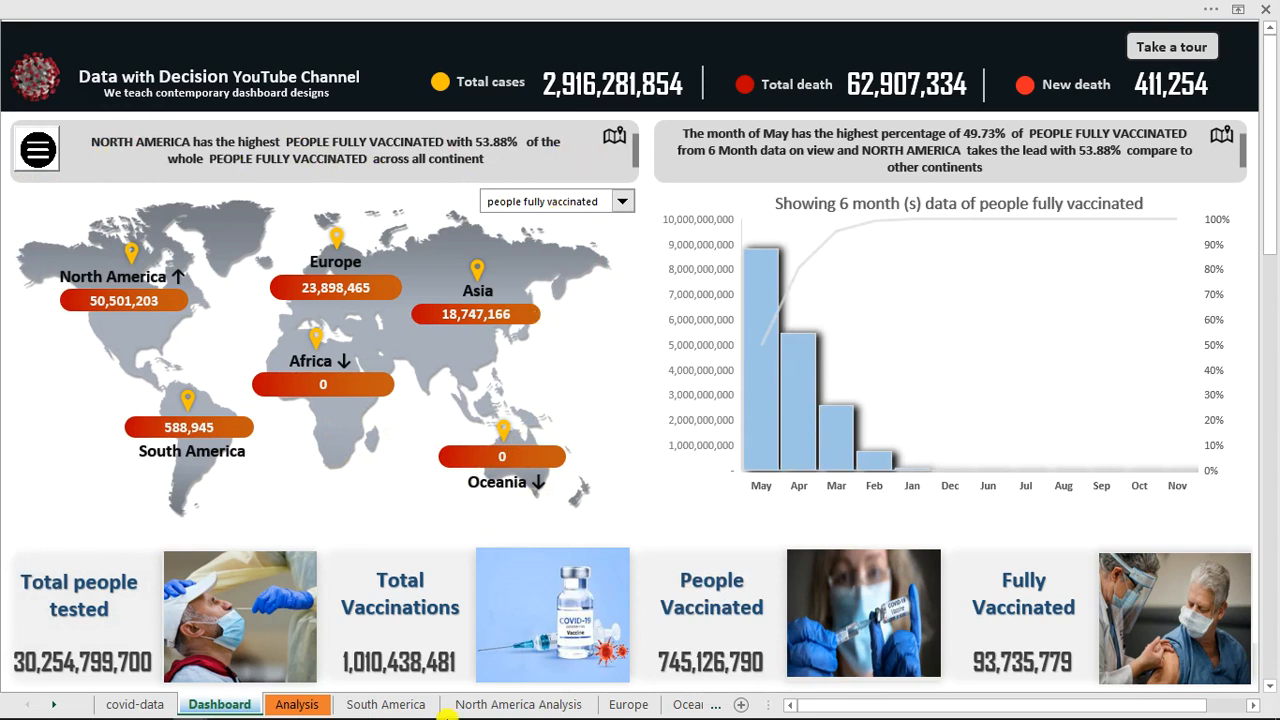
# Switch to the Book2 workbook and paste the two grey rounded boxes into its Dashboard sheet, side by side just below the header
pyautogui.moveTo(448, 717)
pyautogui.moveTo(188, 704)
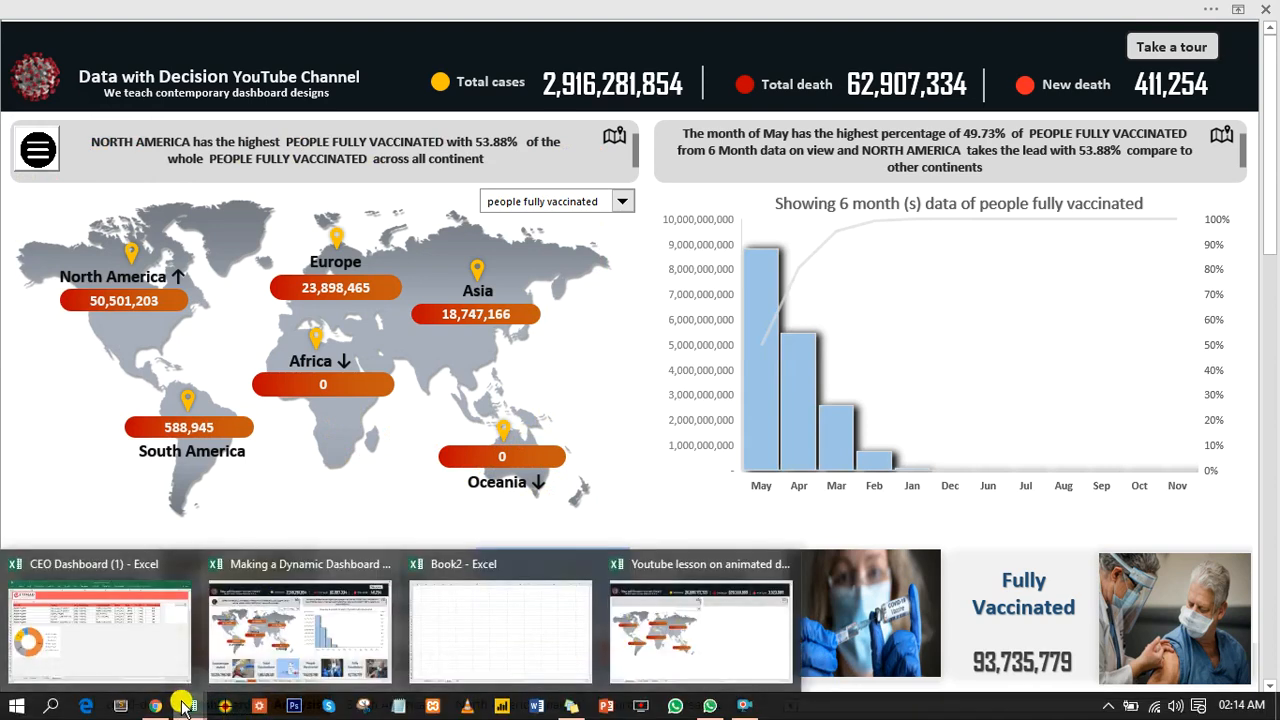
pyautogui.click(462, 628)
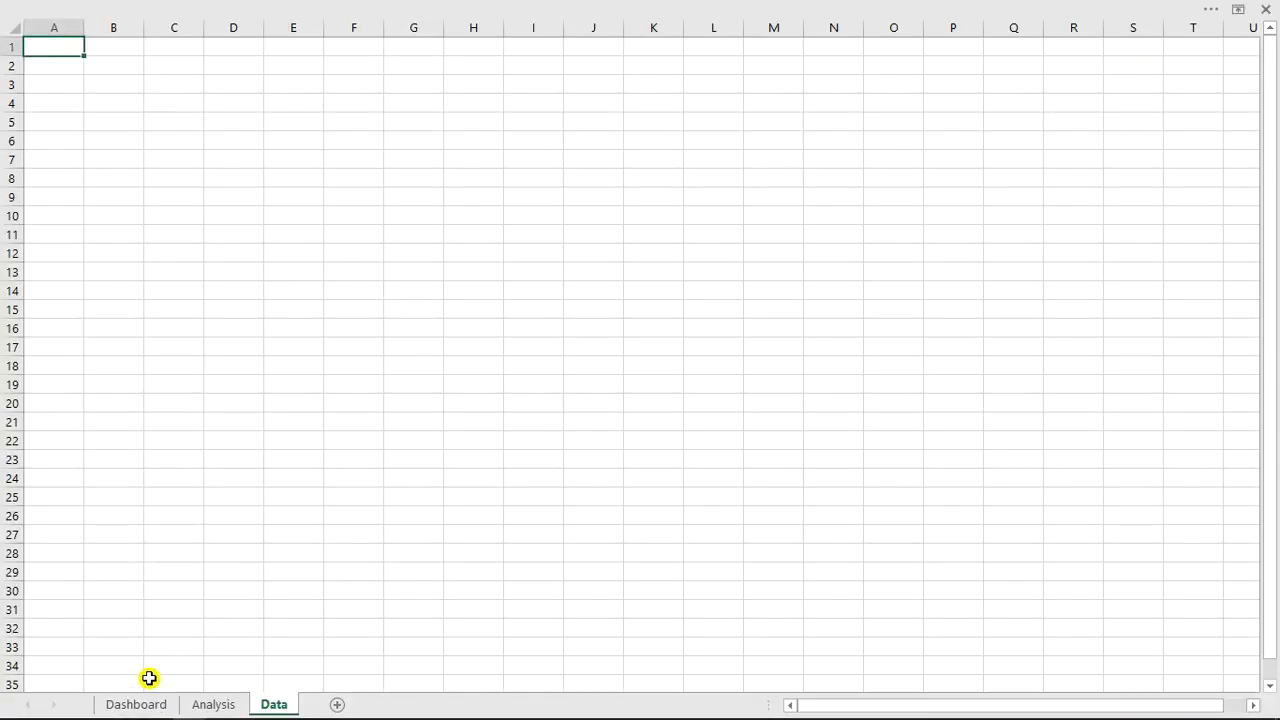
pyautogui.click(138, 704)
pyautogui.click(194, 146)
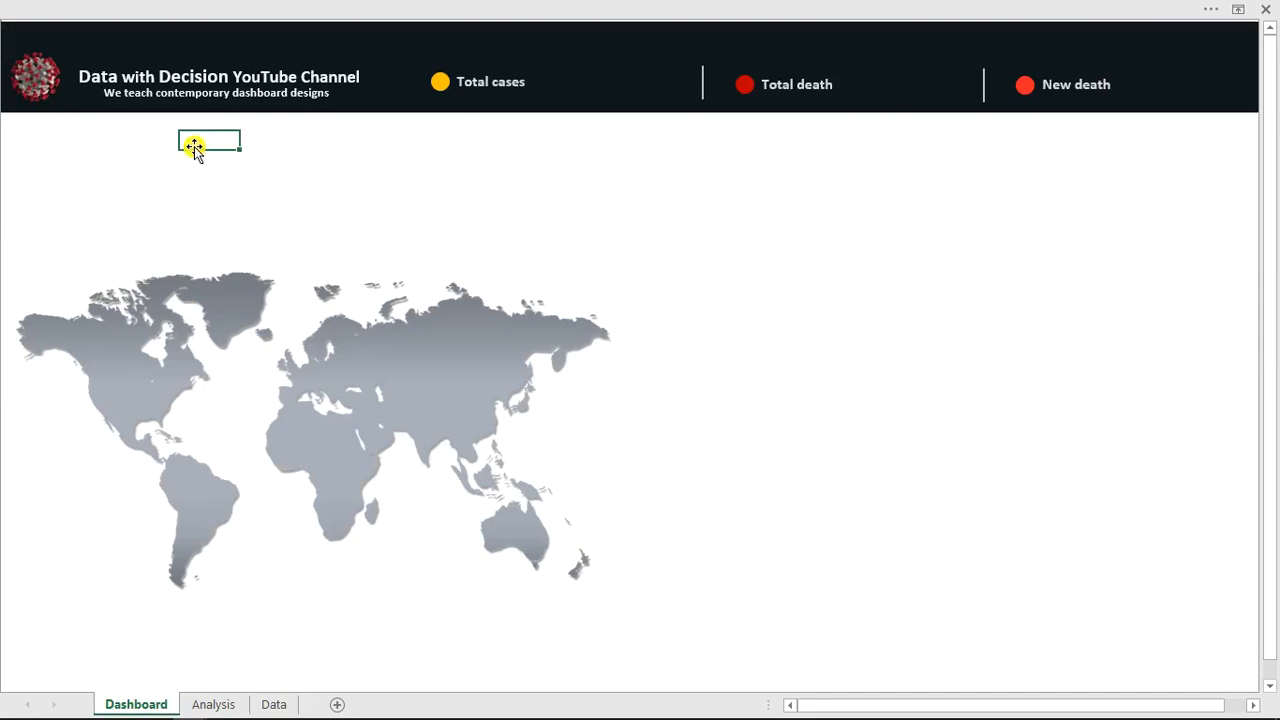
pyautogui.hotkey('ctrl', 'v')
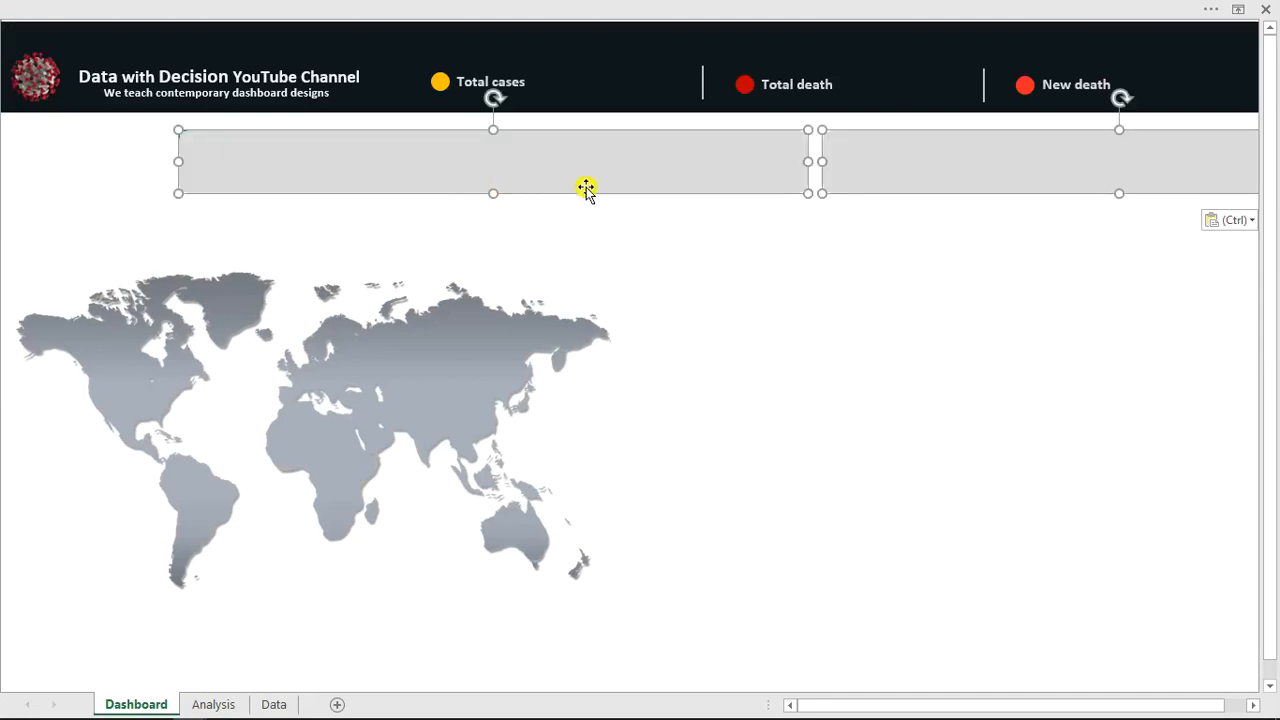
pyautogui.moveTo(589, 191); pyautogui.dragTo(421, 180)
pyautogui.click(780, 285)
# Move the plain world map up so it sits closer beneath the first grey box
pyautogui.click(434, 352)
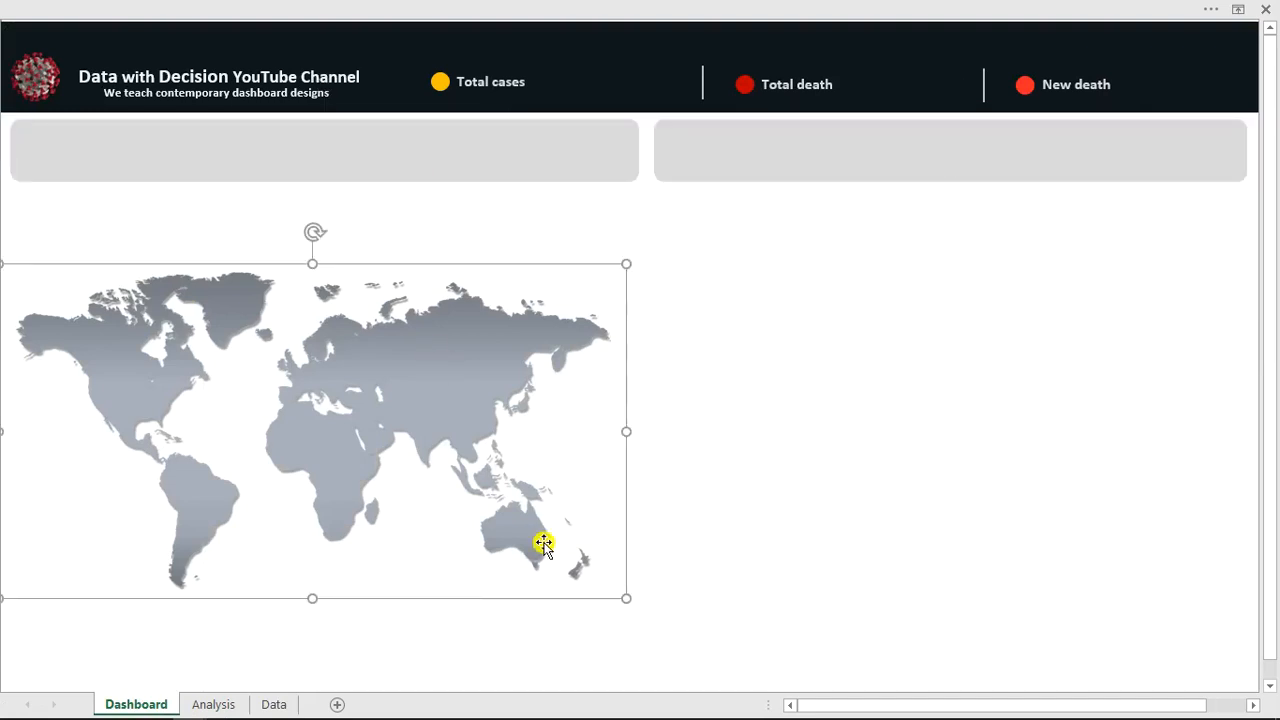
pyautogui.moveTo(622, 534); pyautogui.dragTo(603, 487)
pyautogui.click(772, 366)
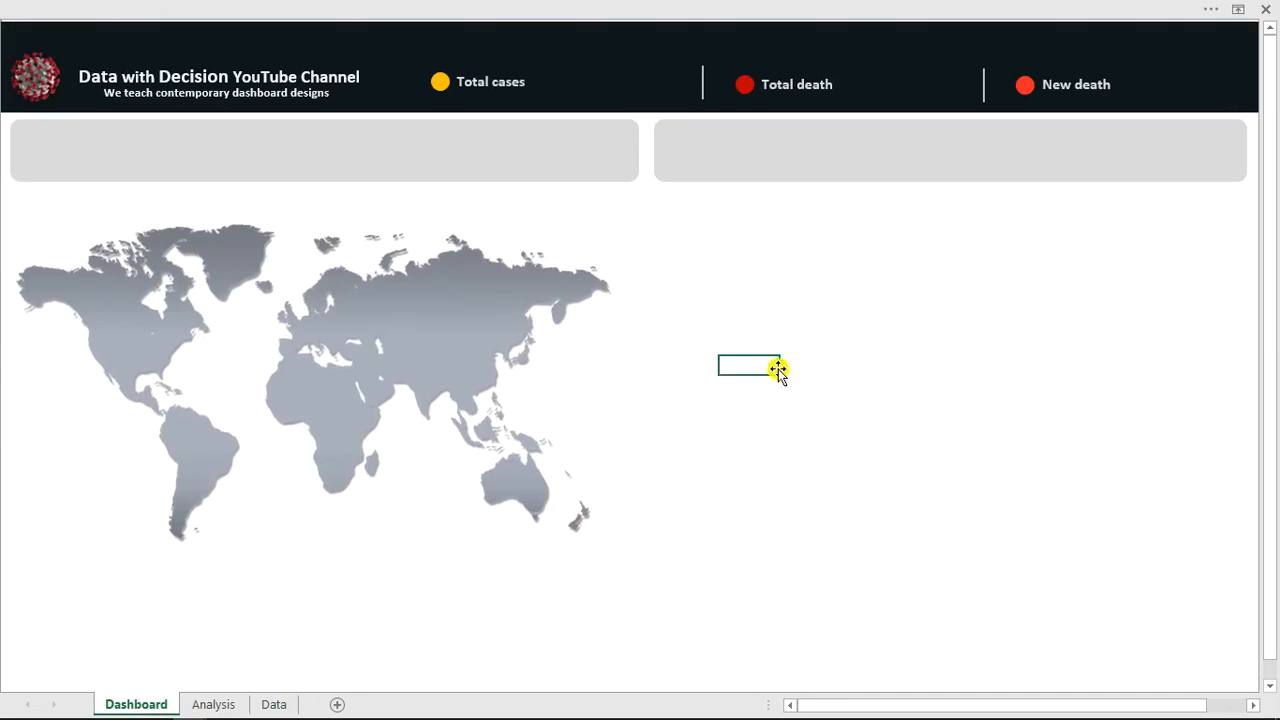
# Insert the coloured, labelled continents map picture from the Downloads folder
pyautogui.click(214, 6)
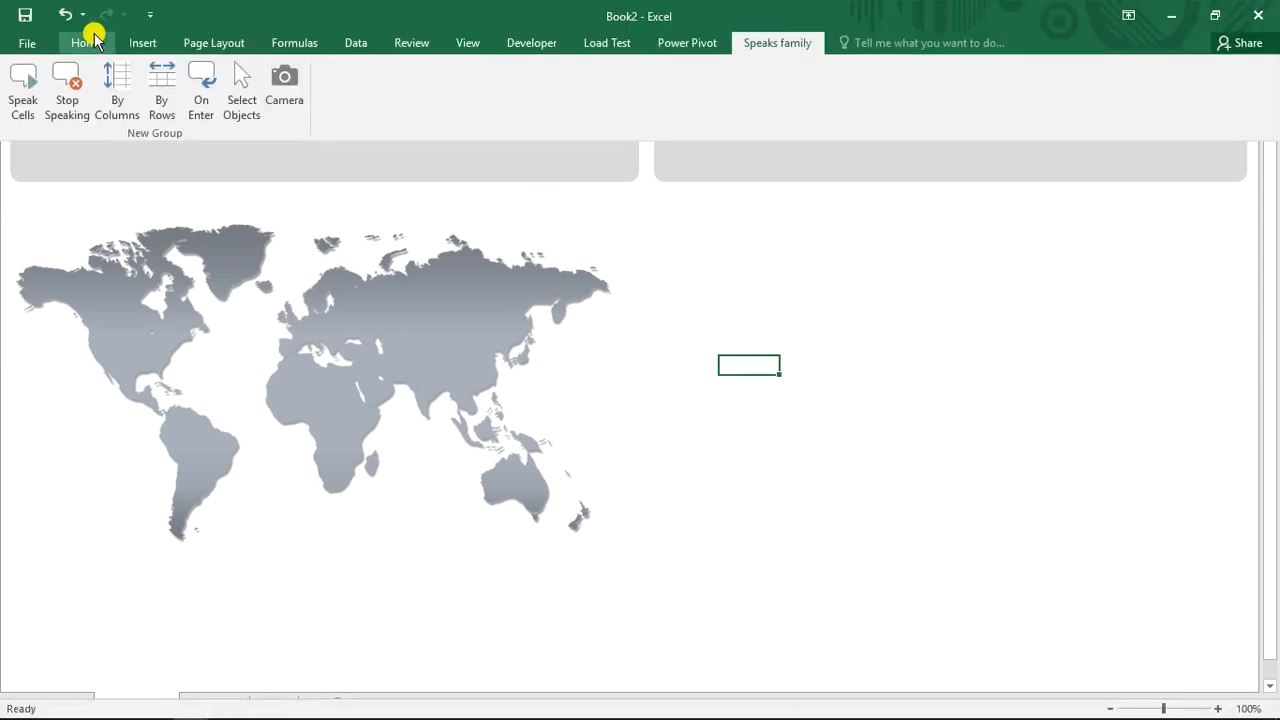
pyautogui.click(245, 115)
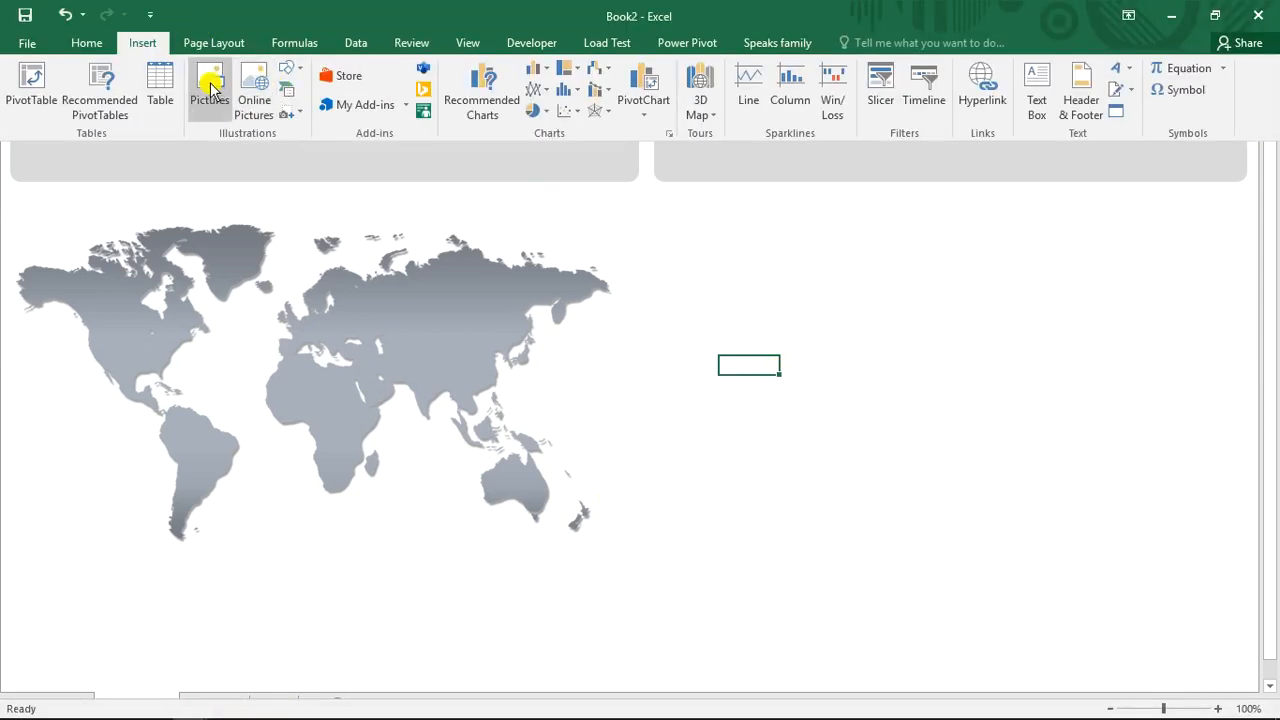
pyautogui.click(212, 88)
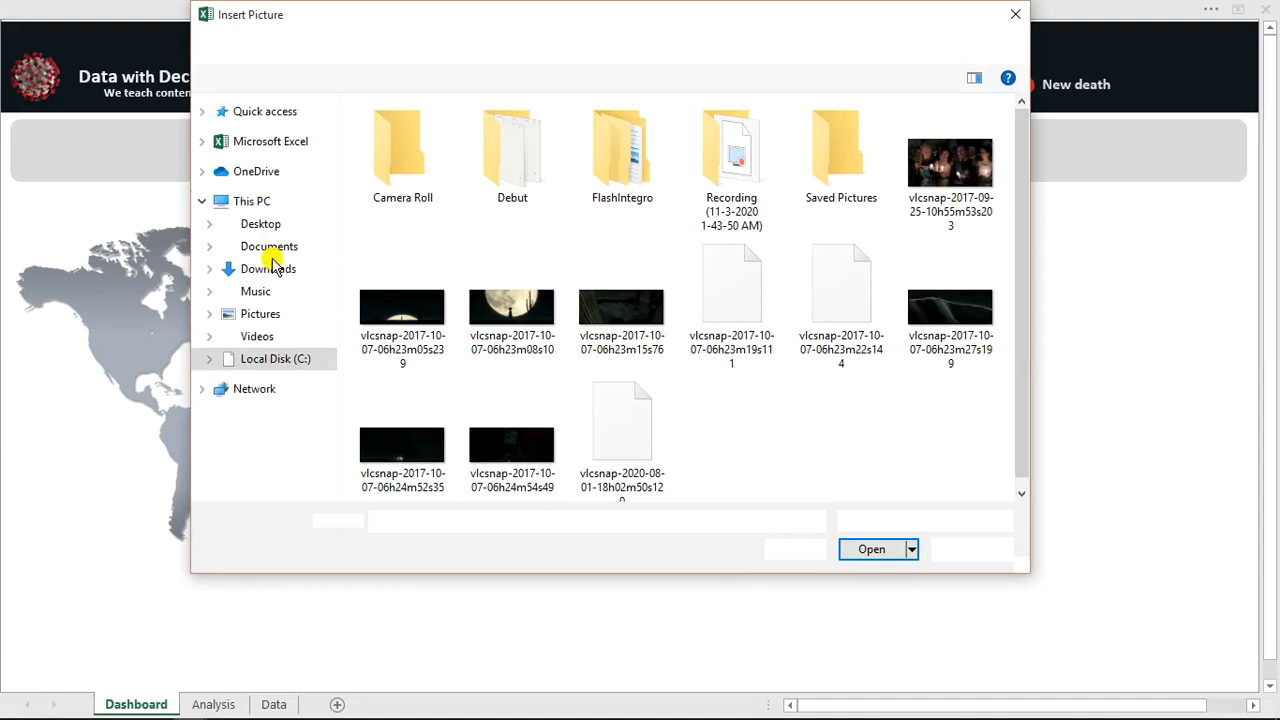
pyautogui.click(270, 272)
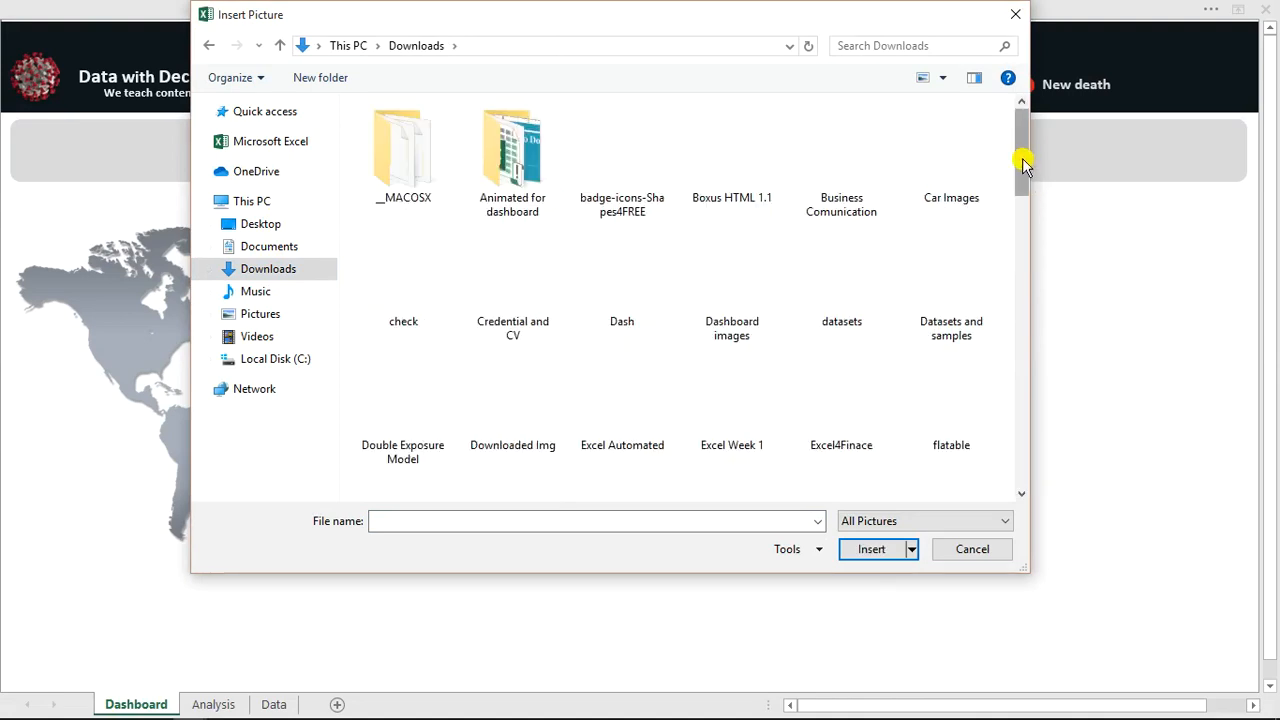
pyautogui.moveTo(1022, 158); pyautogui.dragTo(994, 372)
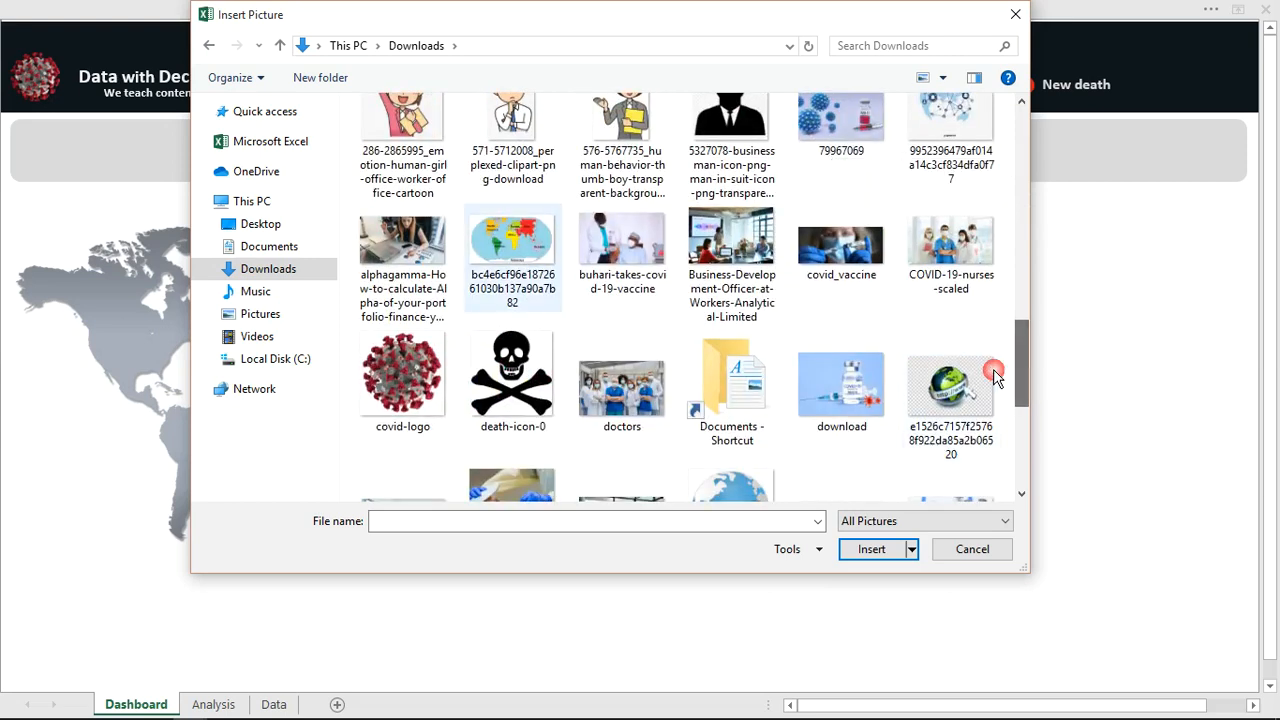
pyautogui.doubleClick(527, 249)
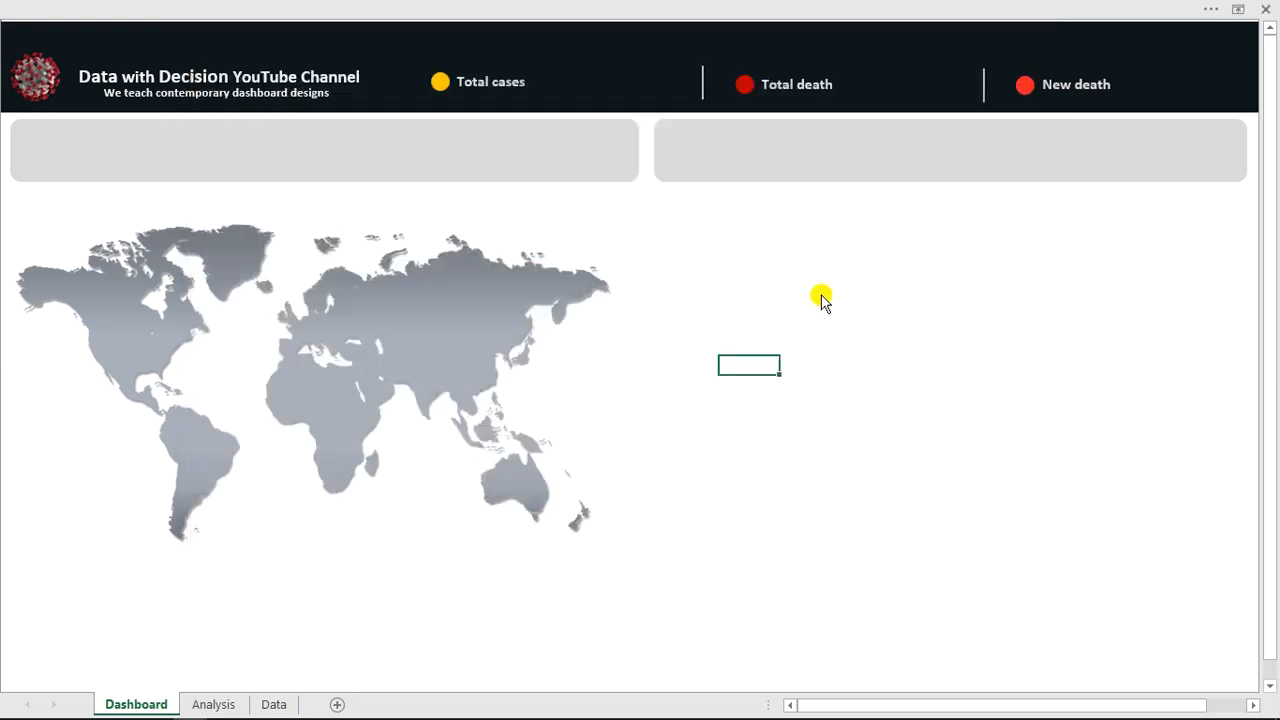
# Shrink the coloured continents map and place it beside the grey world map, beneath the second grey box
pyautogui.moveTo(993, 366); pyautogui.dragTo(771, 238)
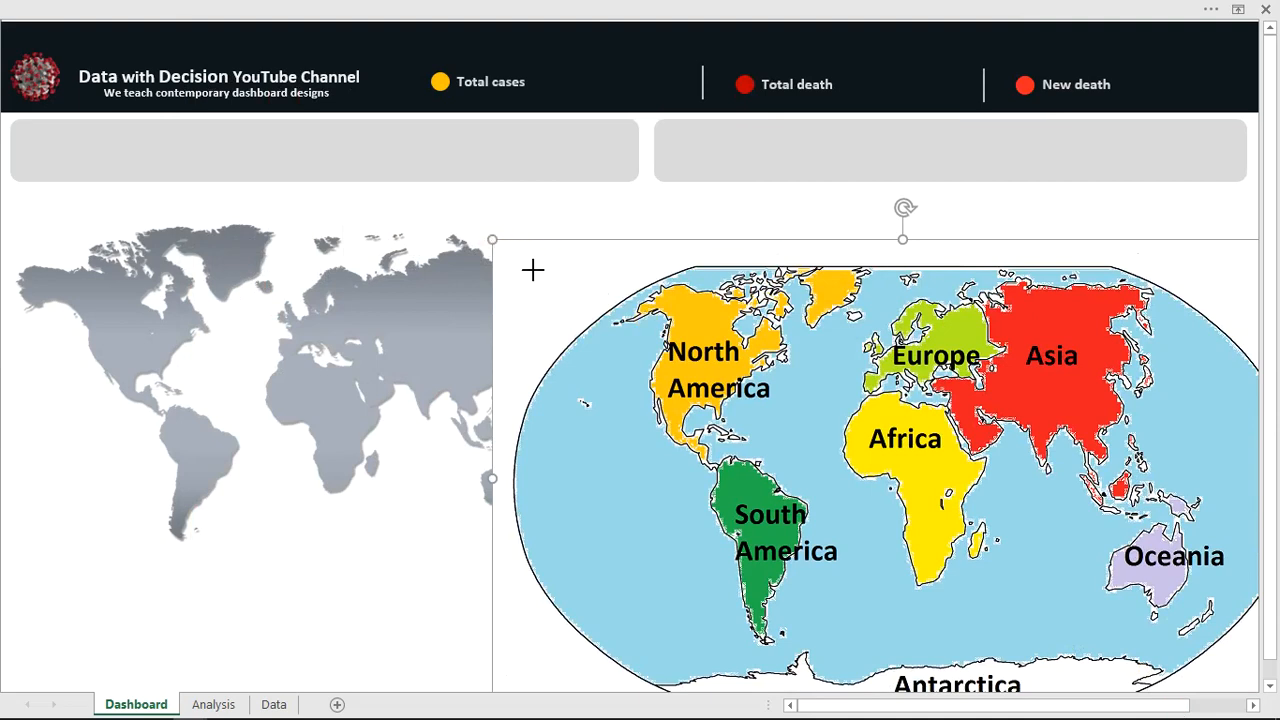
pyautogui.moveTo(607, 304); pyautogui.dragTo(933, 210)
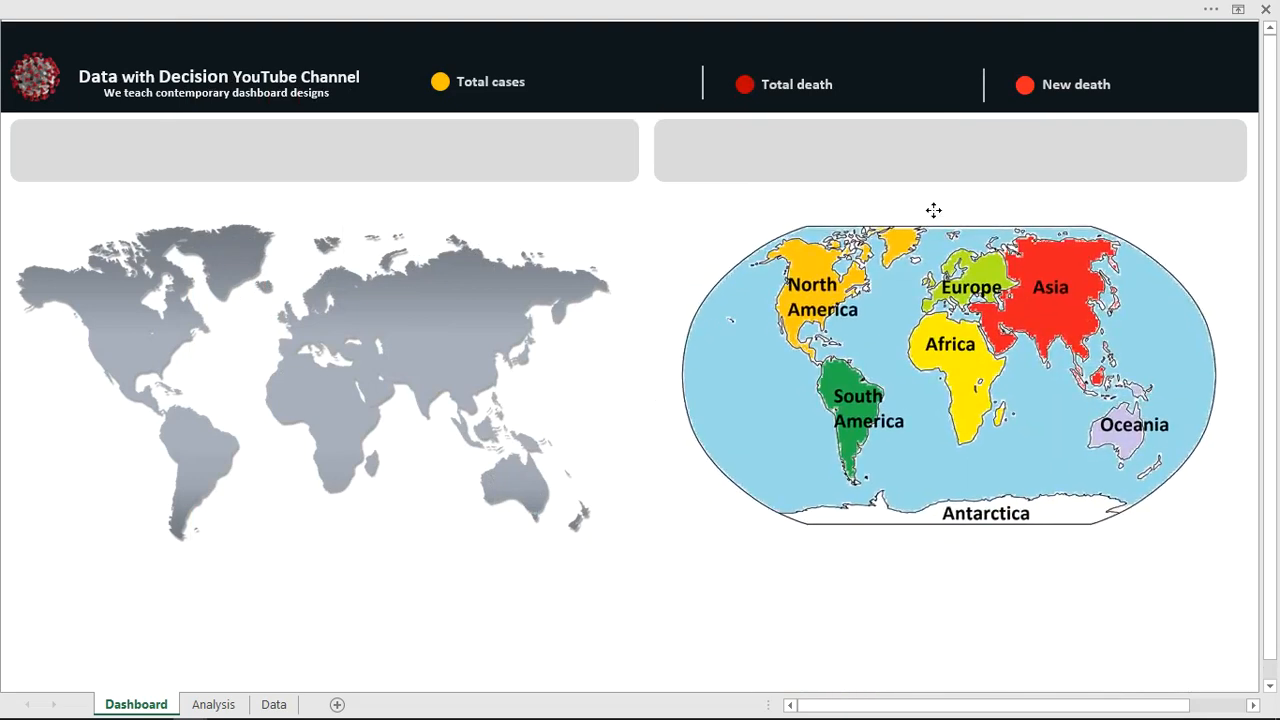
pyautogui.moveTo(876, 295); pyautogui.dragTo(876, 295)
pyautogui.click(745, 587)
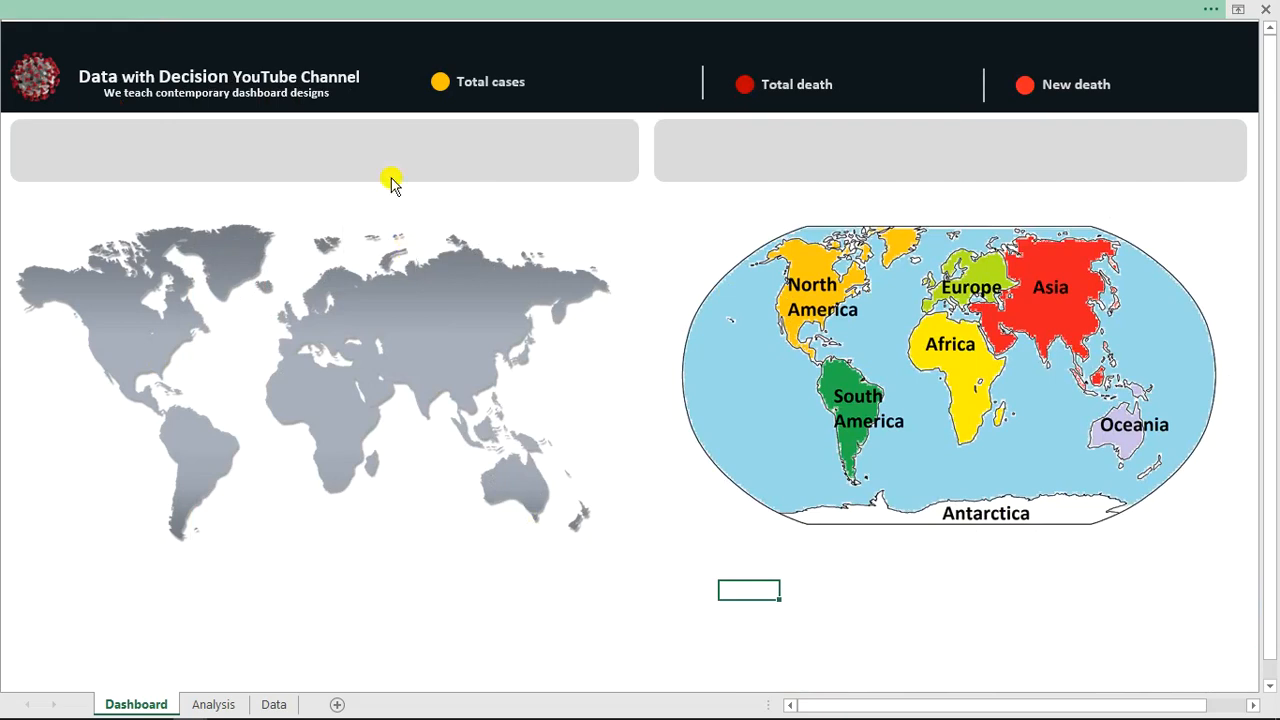
# Draw a slim, fully rounded bar over Europe on the grey map and place copies over the other five continents
pyautogui.click(343, 30)
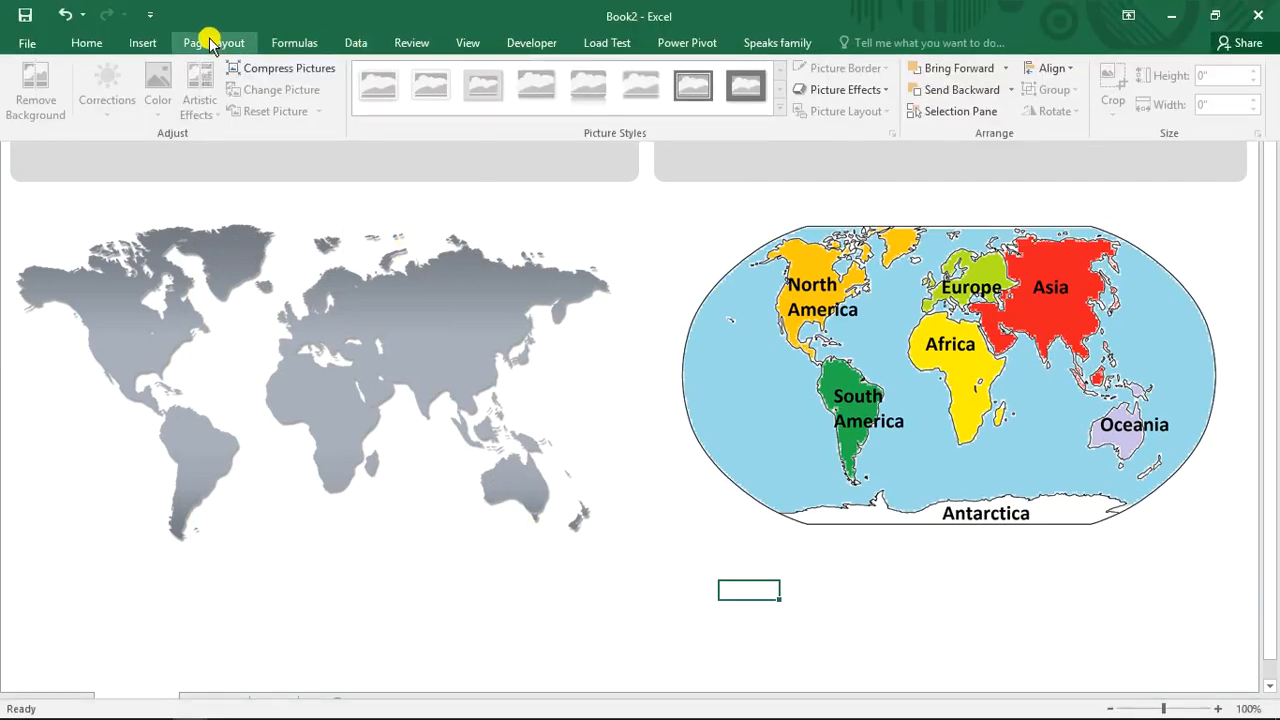
pyautogui.click(150, 44)
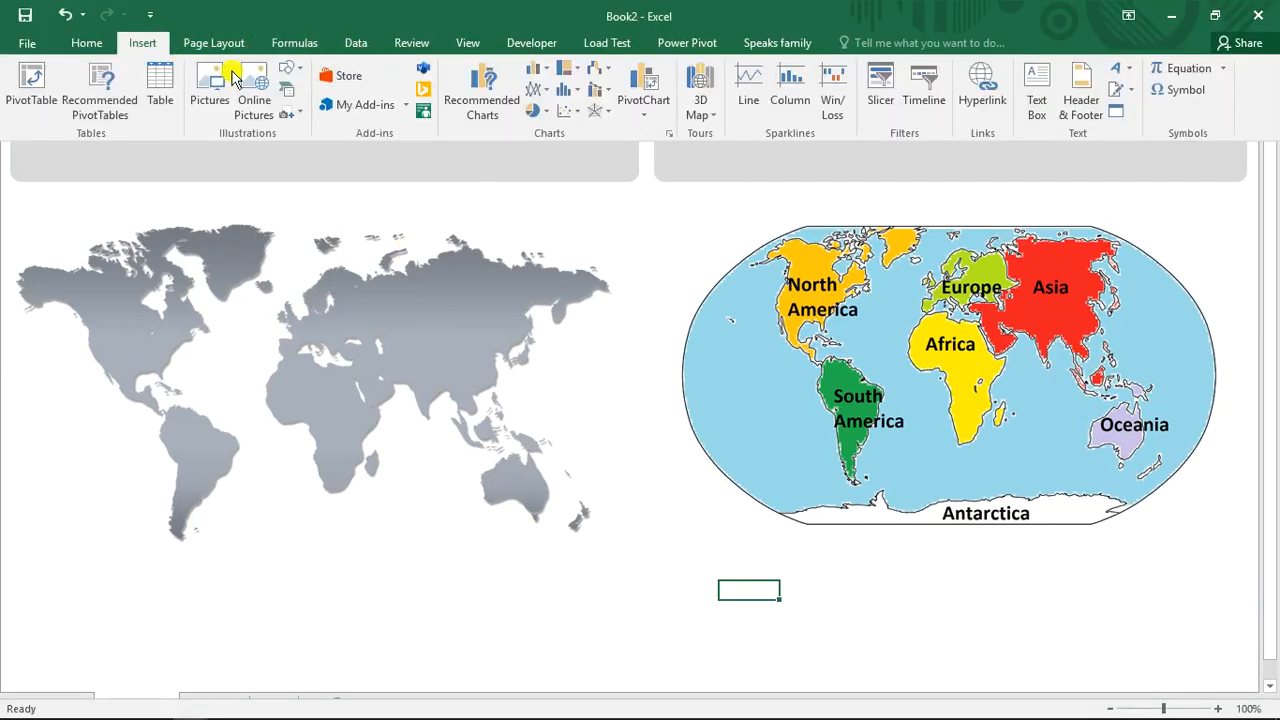
pyautogui.click(301, 69)
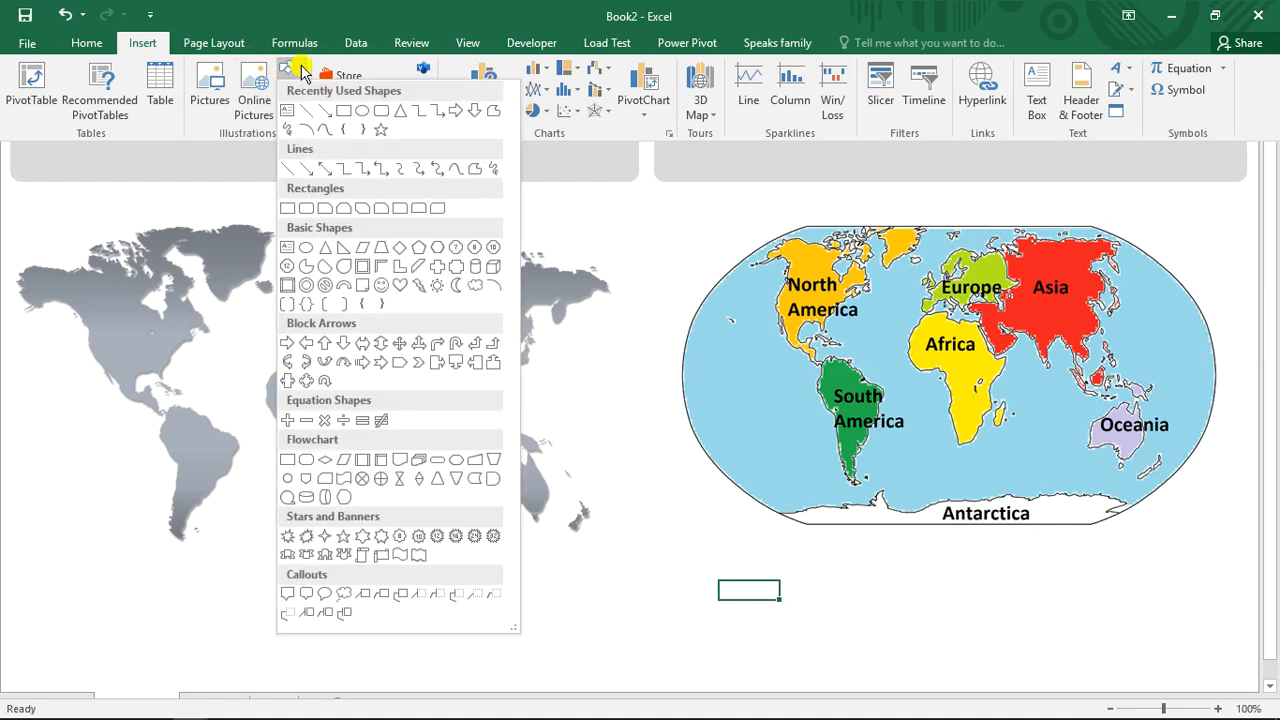
pyautogui.click(379, 112)
pyautogui.moveTo(257, 270)
pyautogui.mouseDown()
pyautogui.moveTo(306, 306)
pyautogui.moveTo(414, 338)
pyautogui.mouseUp()
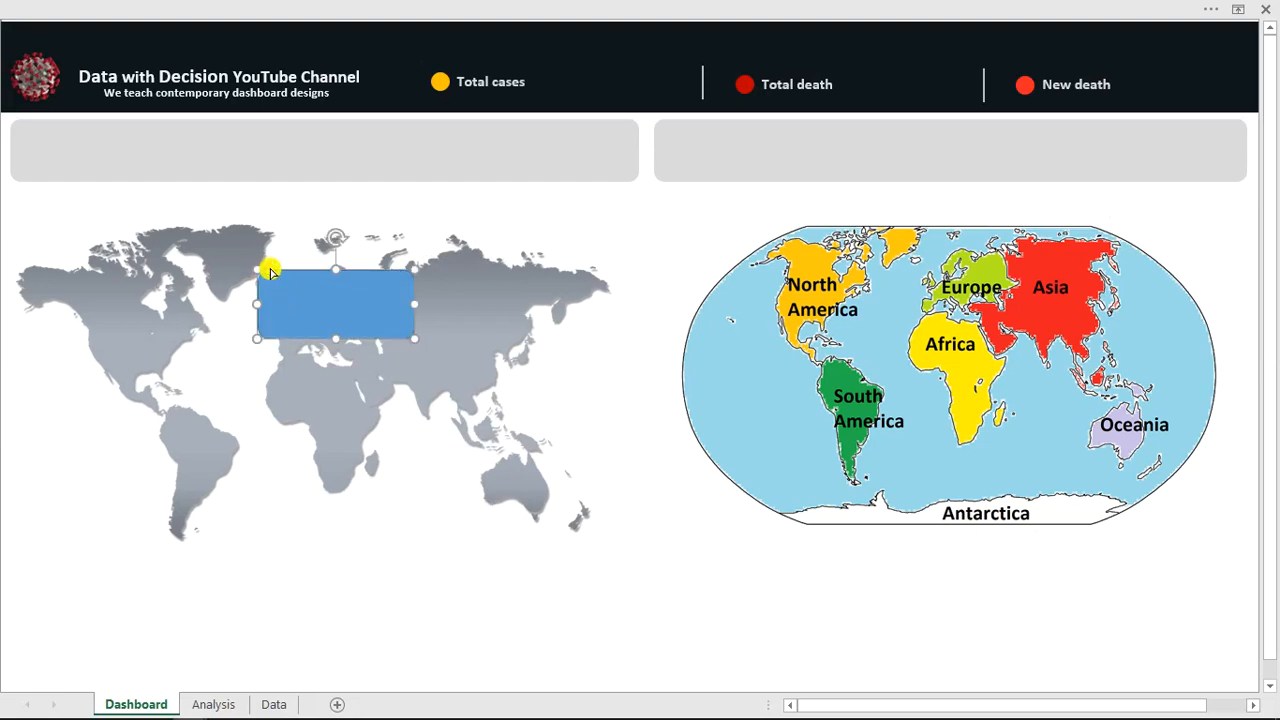
pyautogui.moveTo(268, 270); pyautogui.dragTo(334, 311)
pyautogui.moveTo(414, 290); pyautogui.dragTo(432, 290)
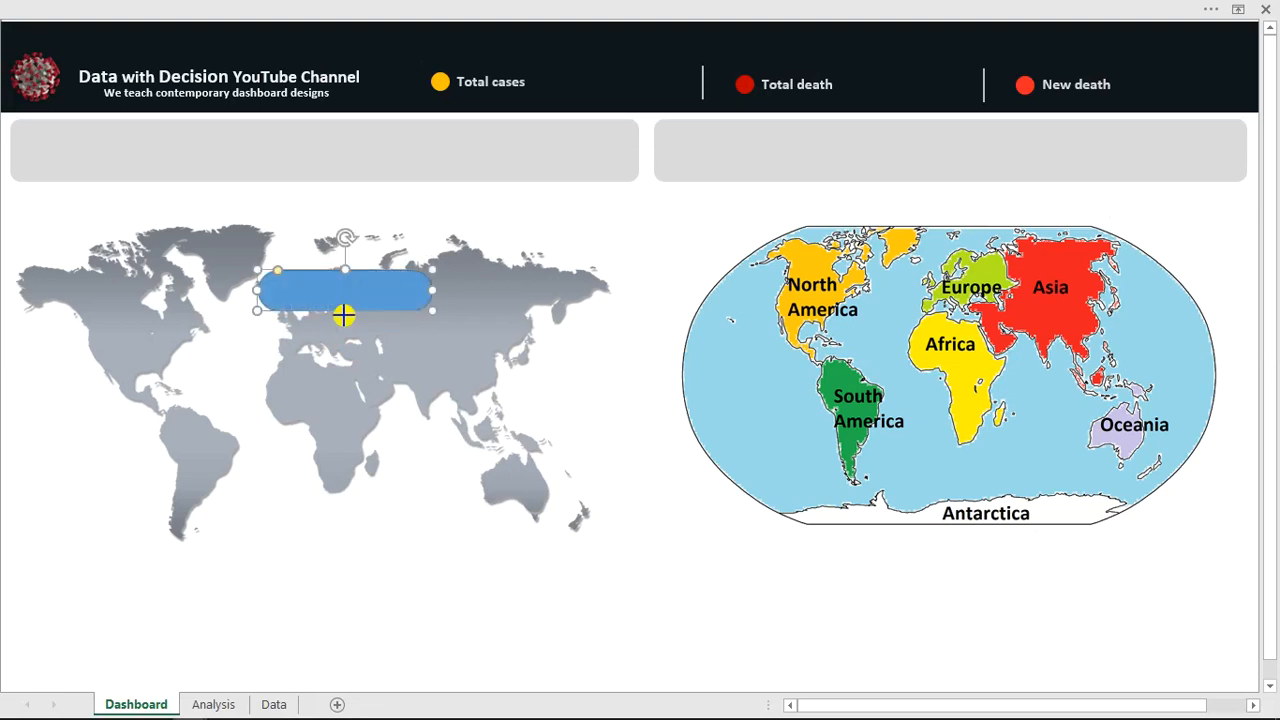
pyautogui.moveTo(342, 311); pyautogui.dragTo(355, 262)
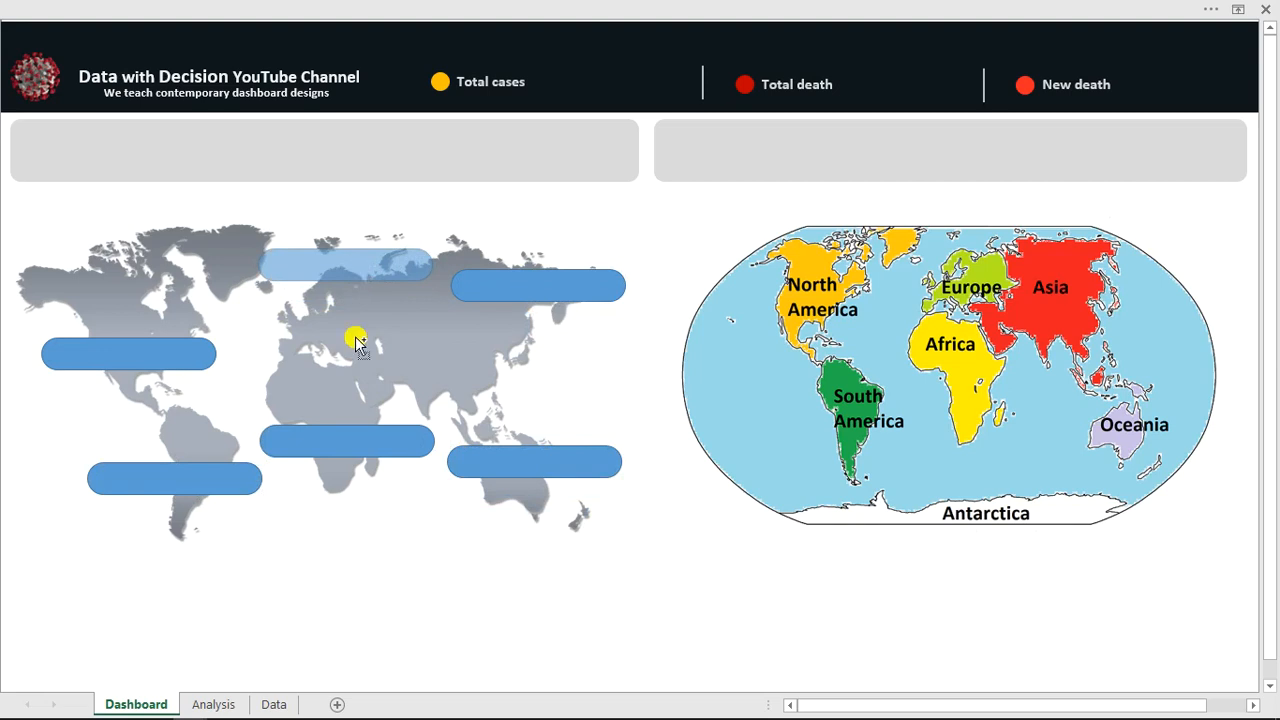
pyautogui.moveTo(353, 438); pyautogui.dragTo(352, 434)
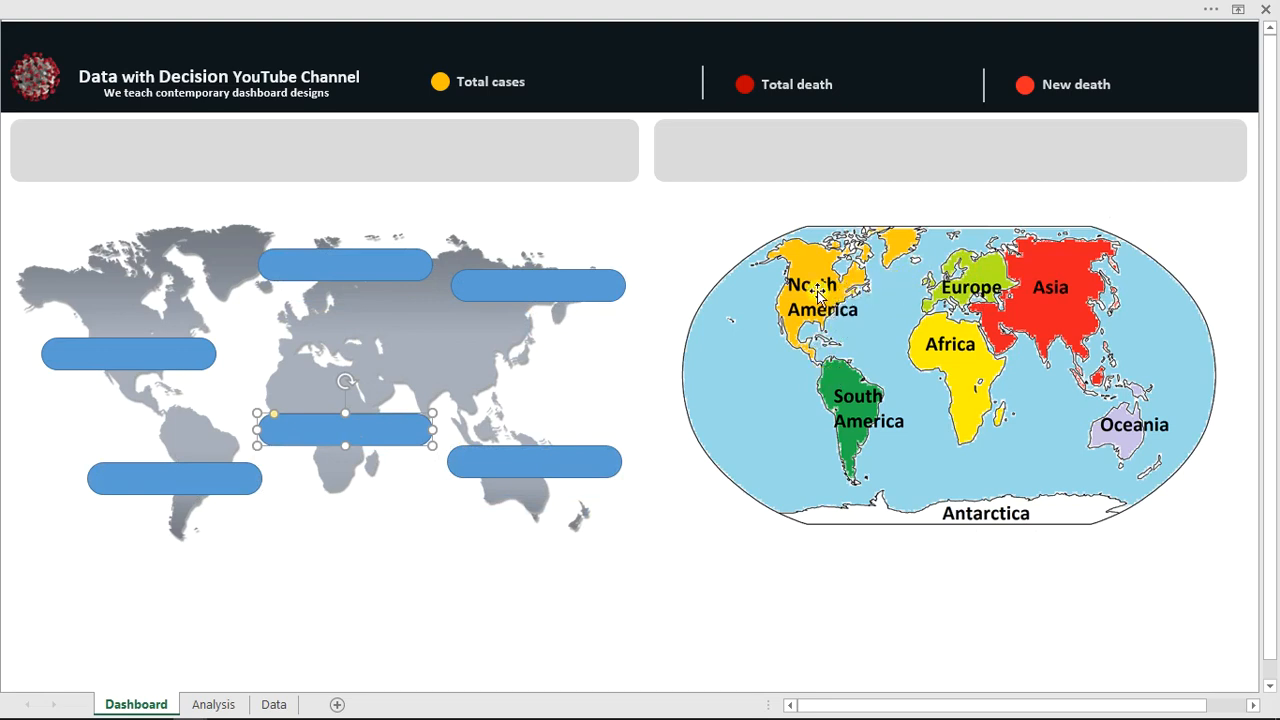
# Delete the coloured continents reference map
pyautogui.click(950, 339)
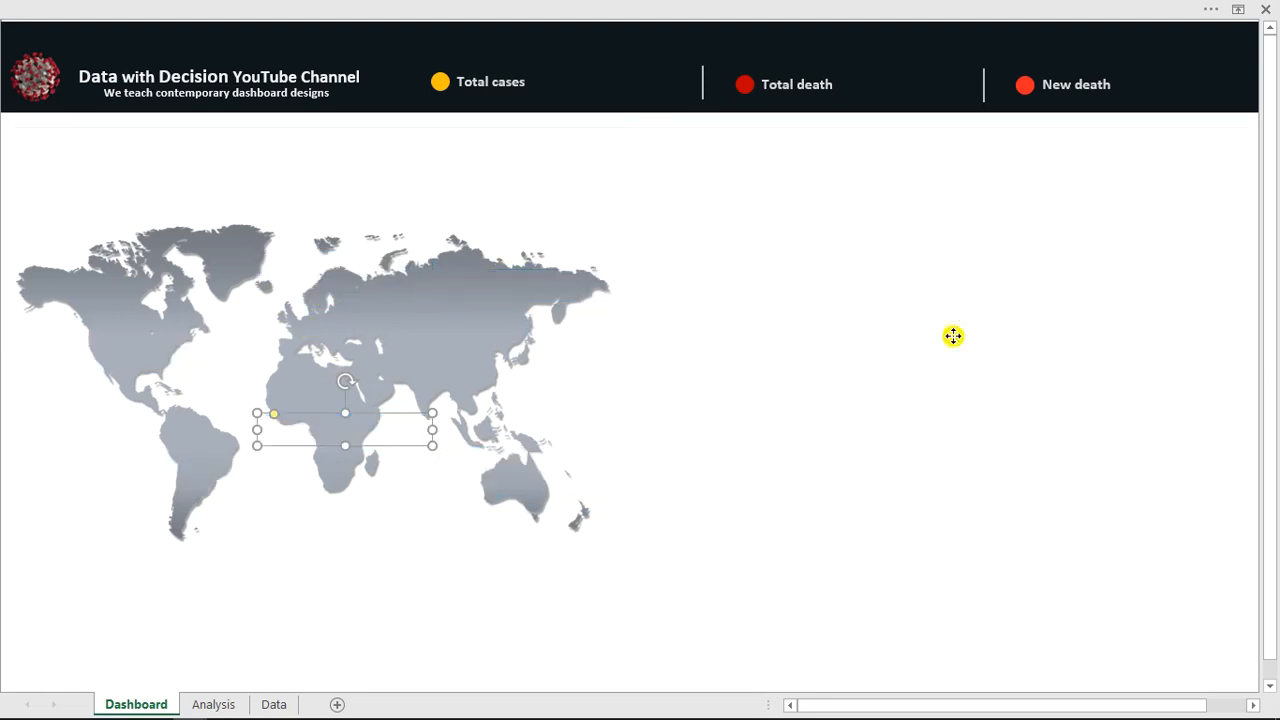
pyautogui.press('Delete')
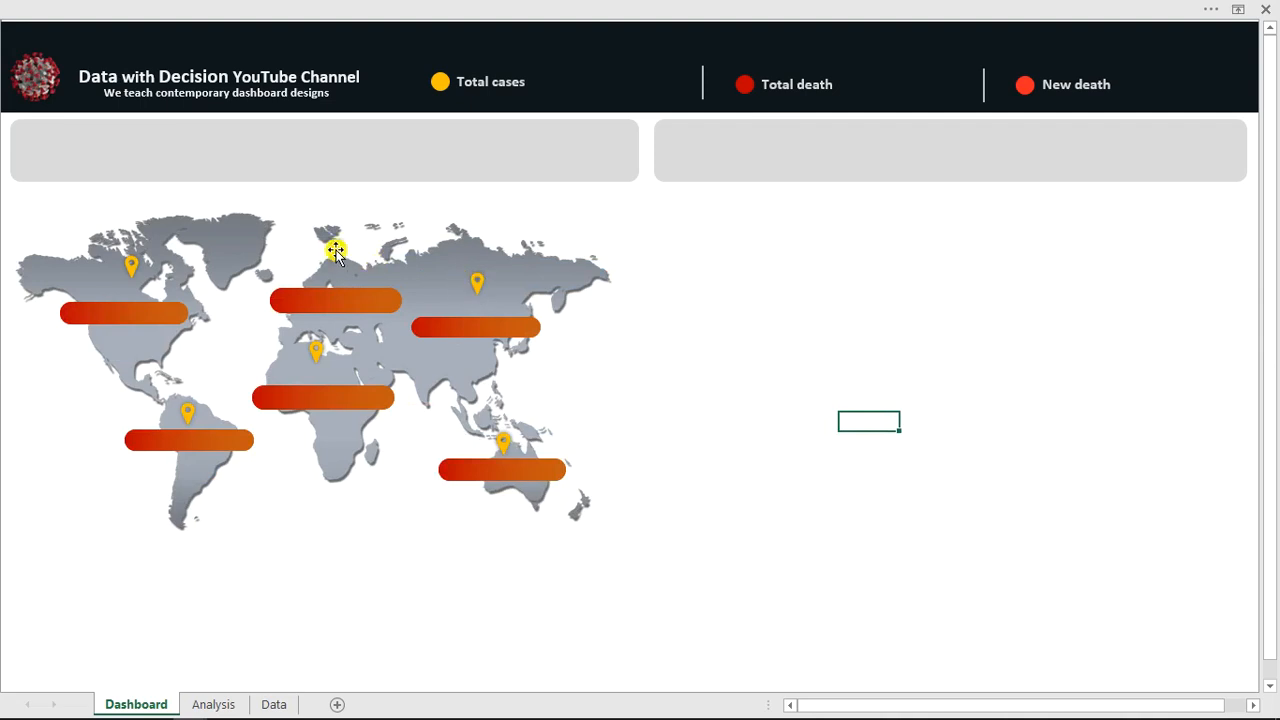
# Examine the gradient fill settings of the bar over Europe, including the stops and the colour choices for the end stop
pyautogui.click(360, 302)
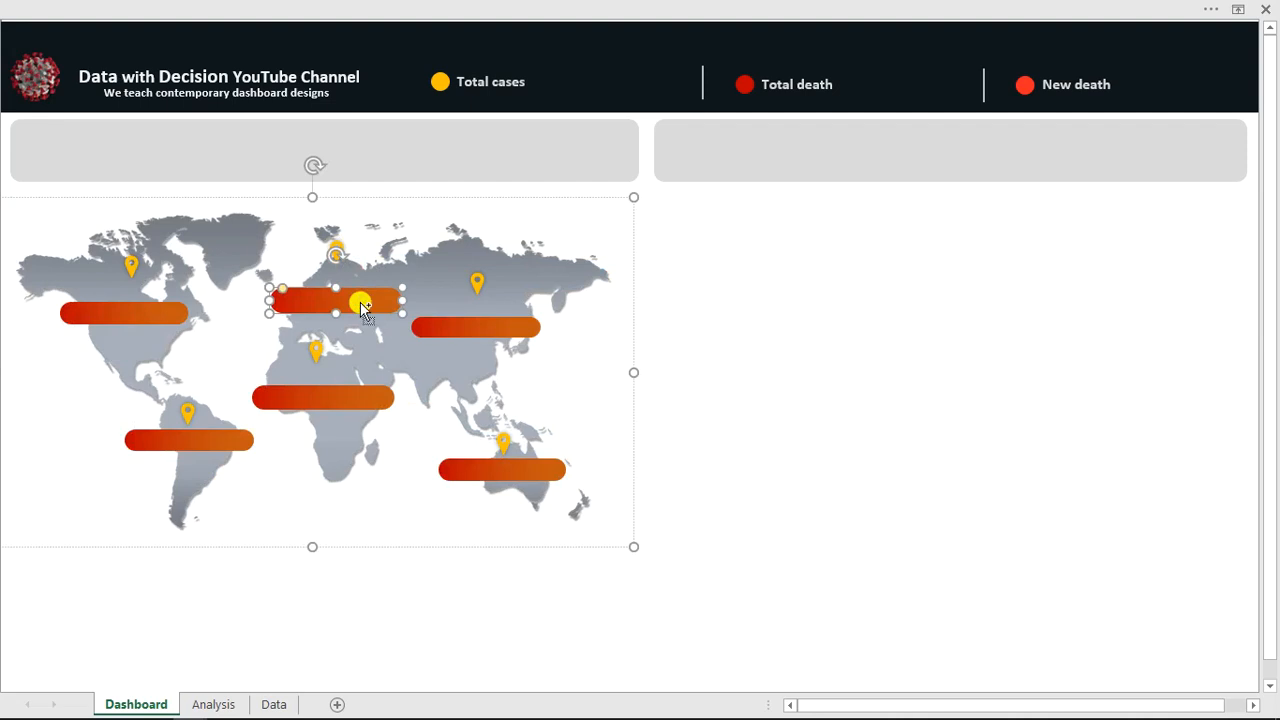
pyautogui.hotkey('ctrl', '1')
pyautogui.click(815, 320)
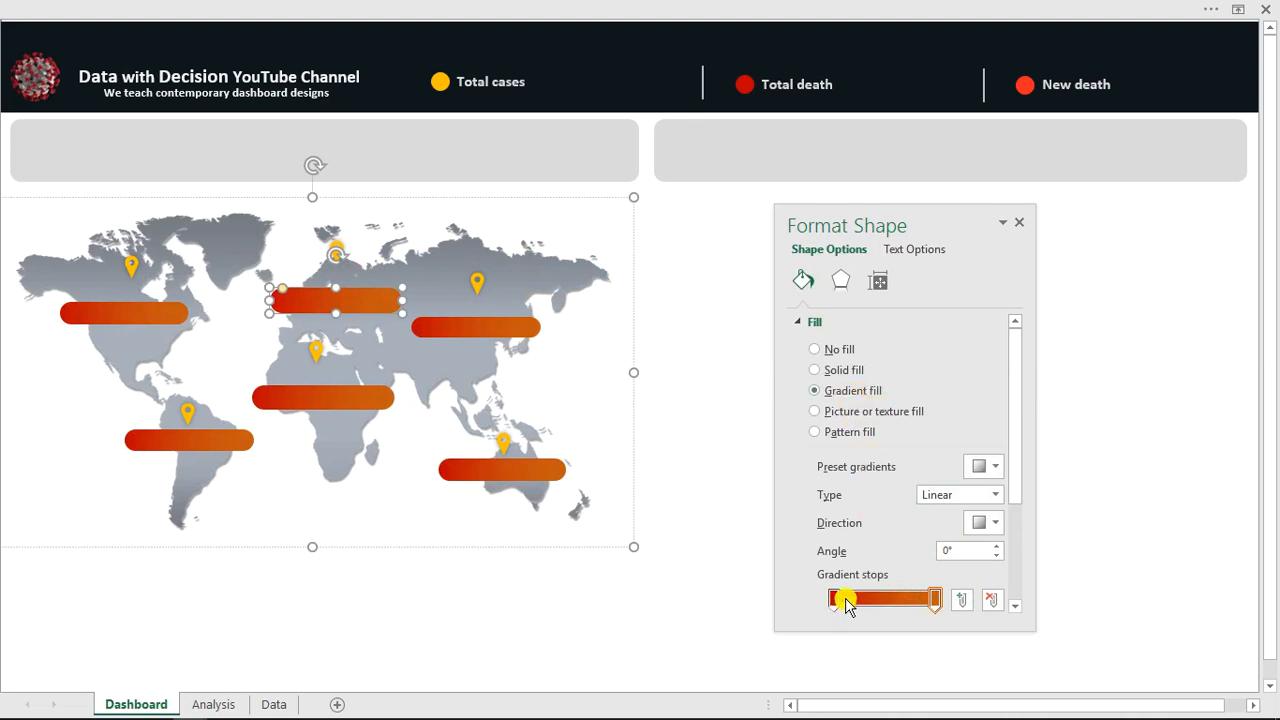
pyautogui.click(935, 600)
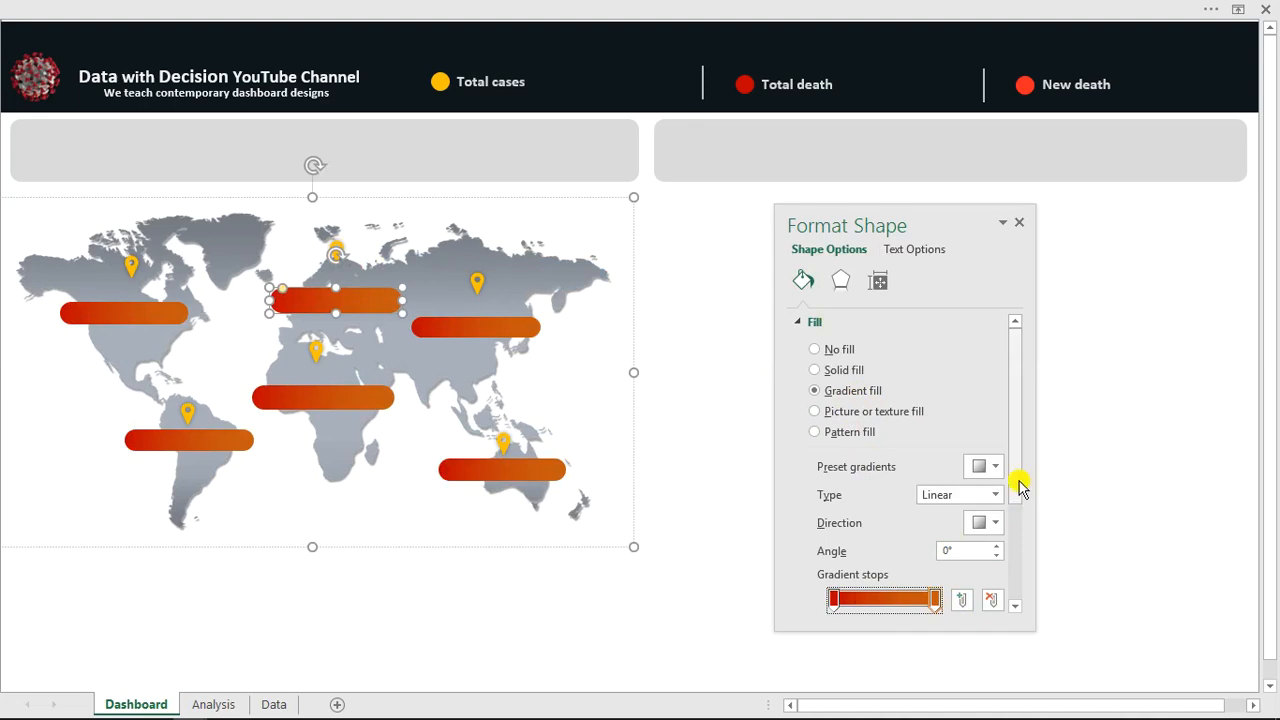
pyautogui.moveTo(1014, 486); pyautogui.dragTo(1012, 540)
pyautogui.click(982, 541)
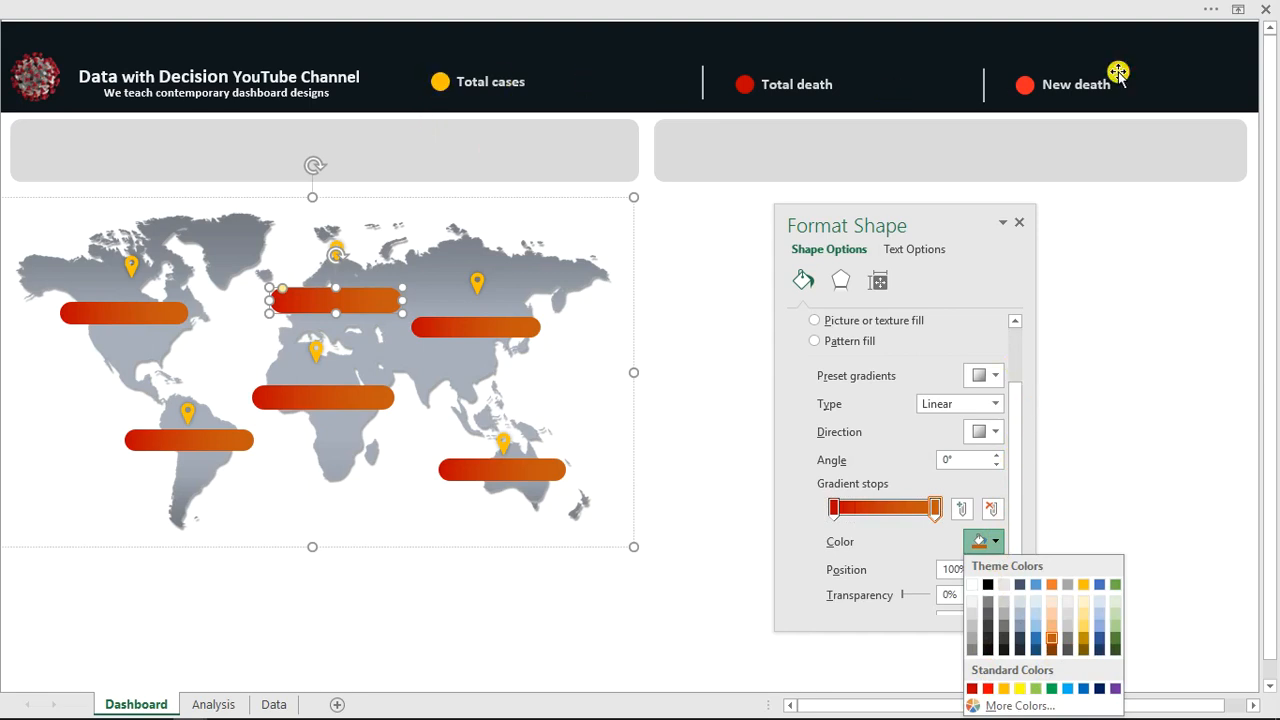
pyautogui.click(1071, 343)
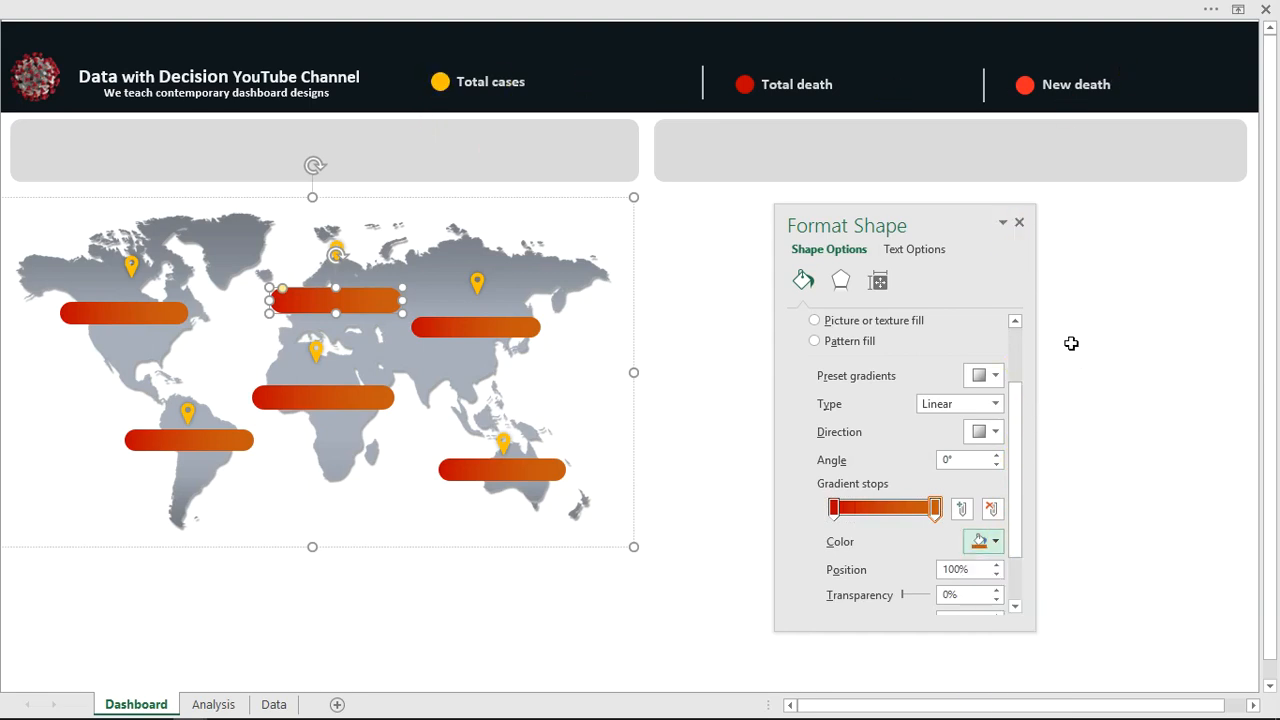
pyautogui.click(1022, 219)
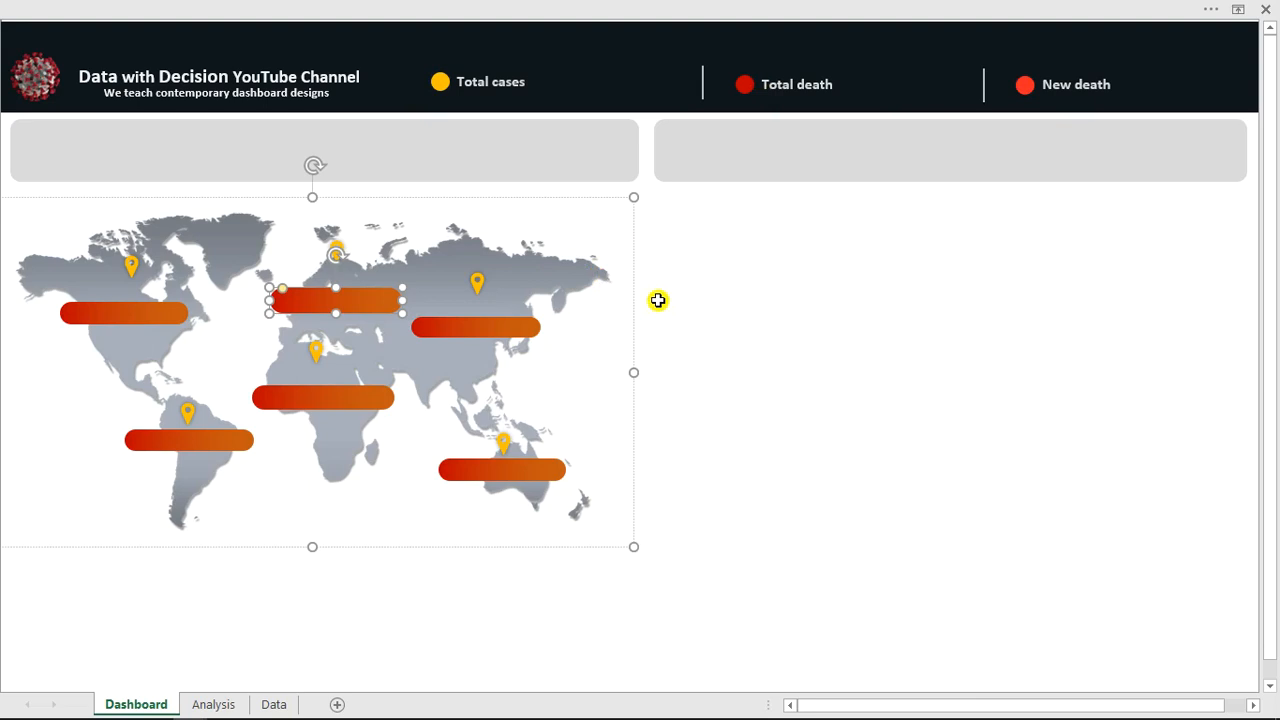
pyautogui.click(729, 305)
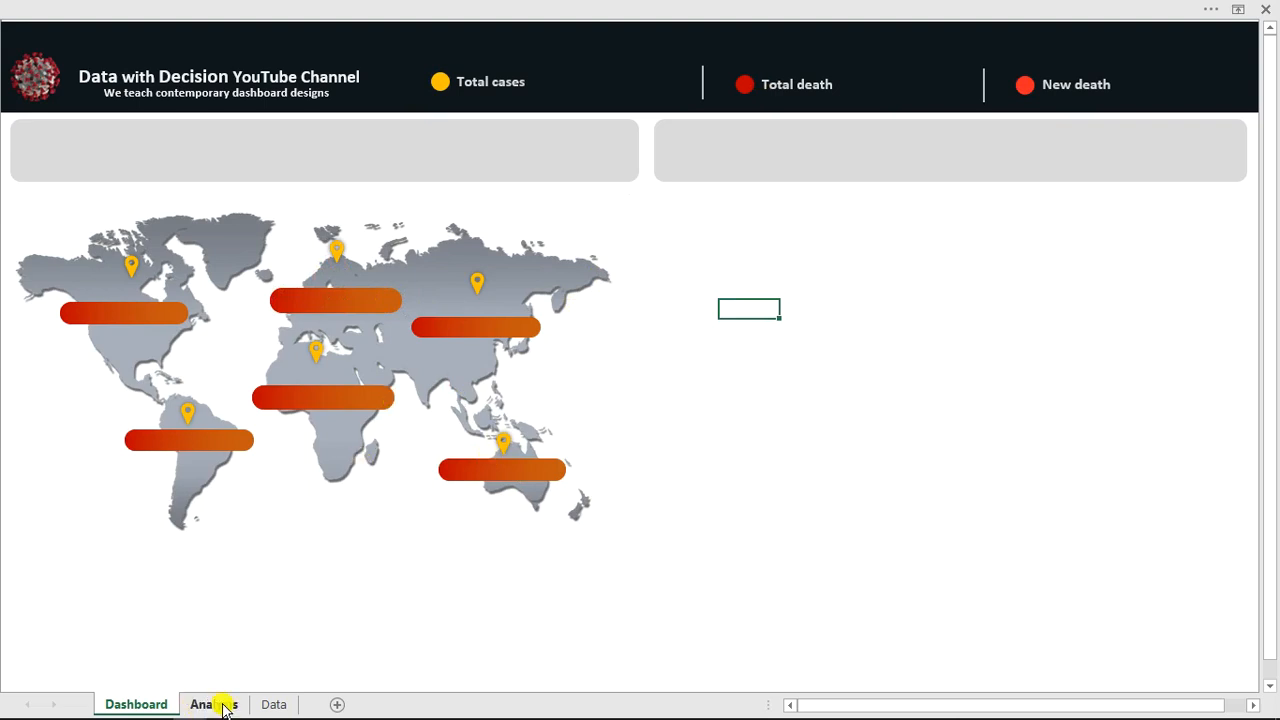
# Check the Data sheet's columns through Year, looking for blank cells under new_deaths, total_deaths and total_tests in the first rows
pyautogui.click(268, 705)
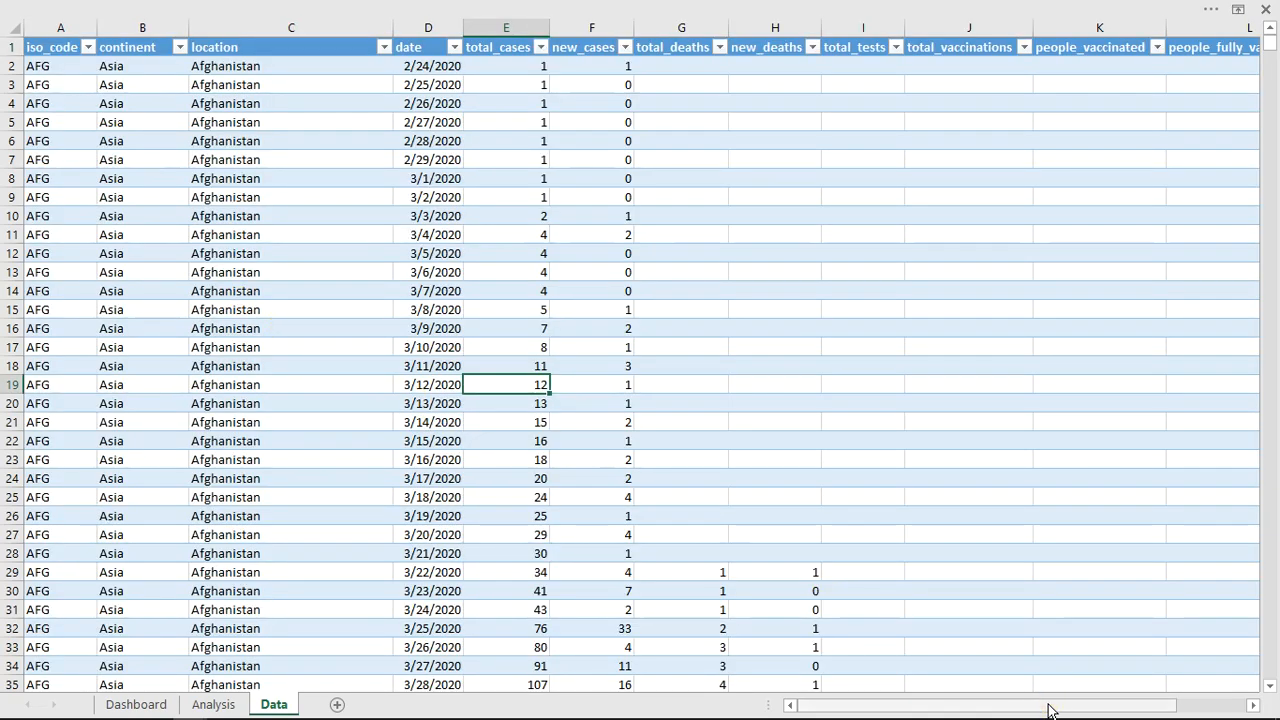
pyautogui.moveTo(1051, 710); pyautogui.dragTo(1125, 708)
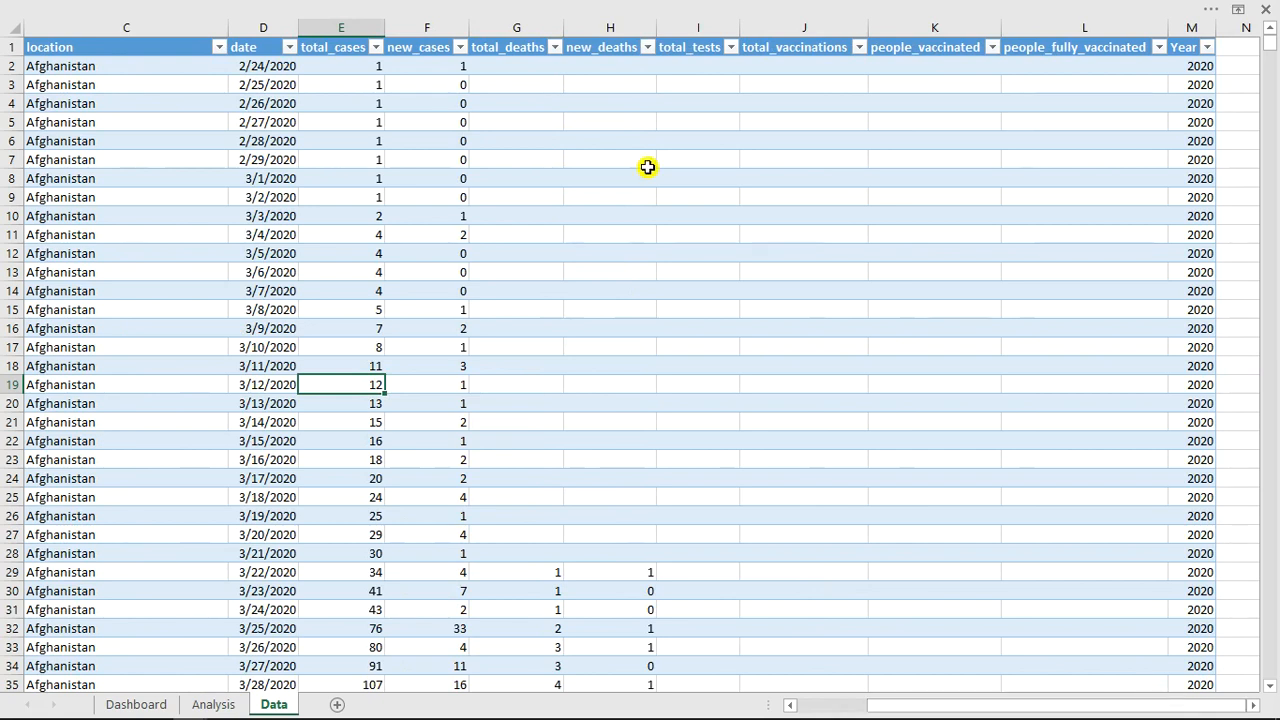
pyautogui.moveTo(592, 65); pyautogui.dragTo(609, 549)
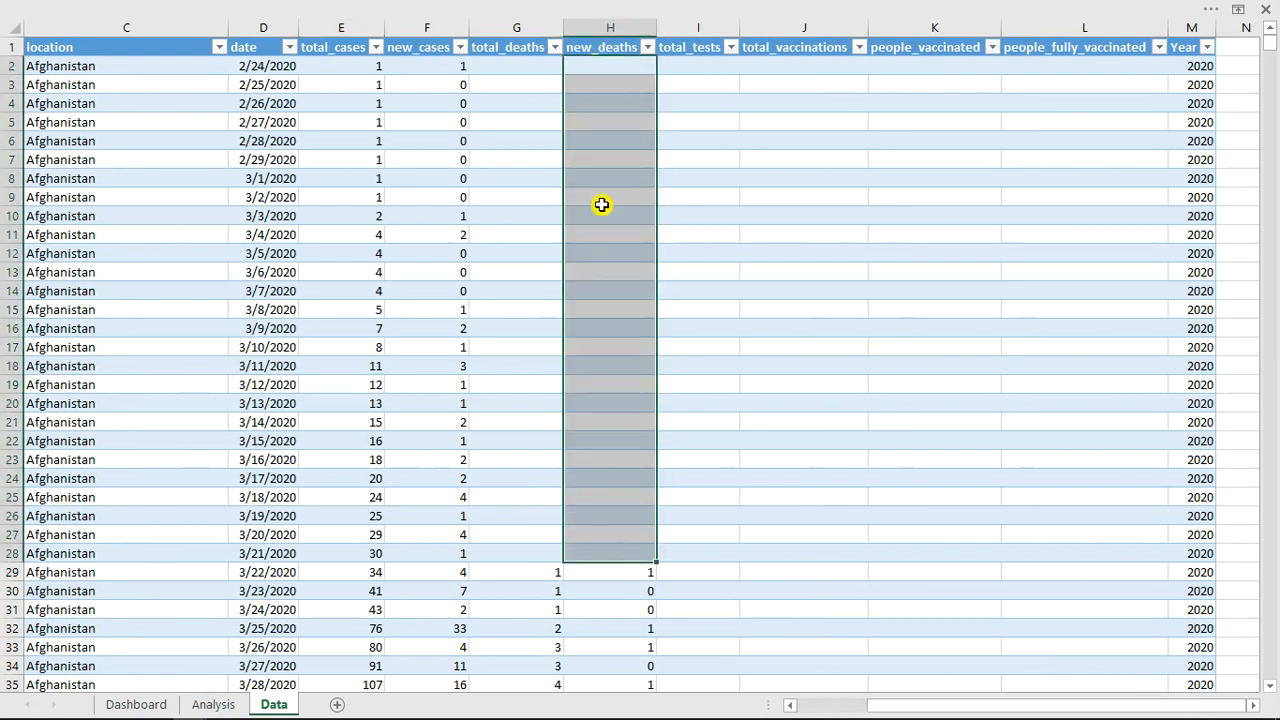
pyautogui.moveTo(532, 69); pyautogui.dragTo(545, 552)
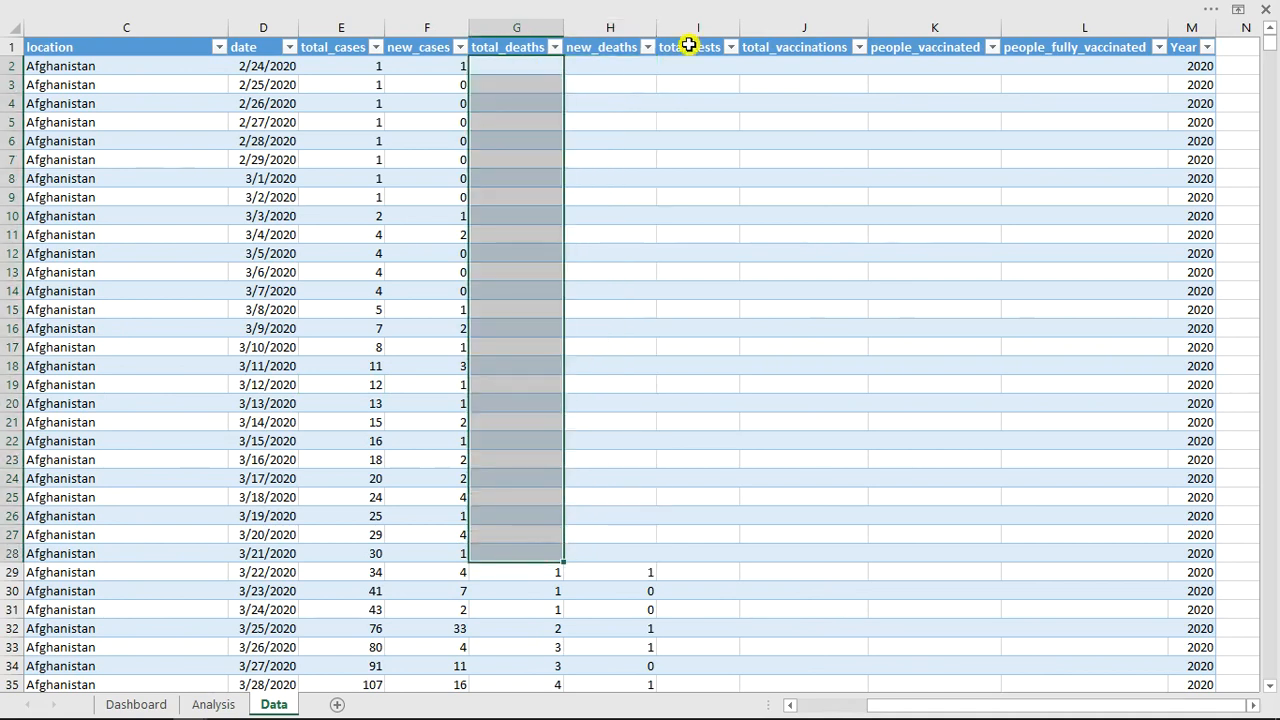
pyautogui.moveTo(690, 70); pyautogui.dragTo(703, 512)
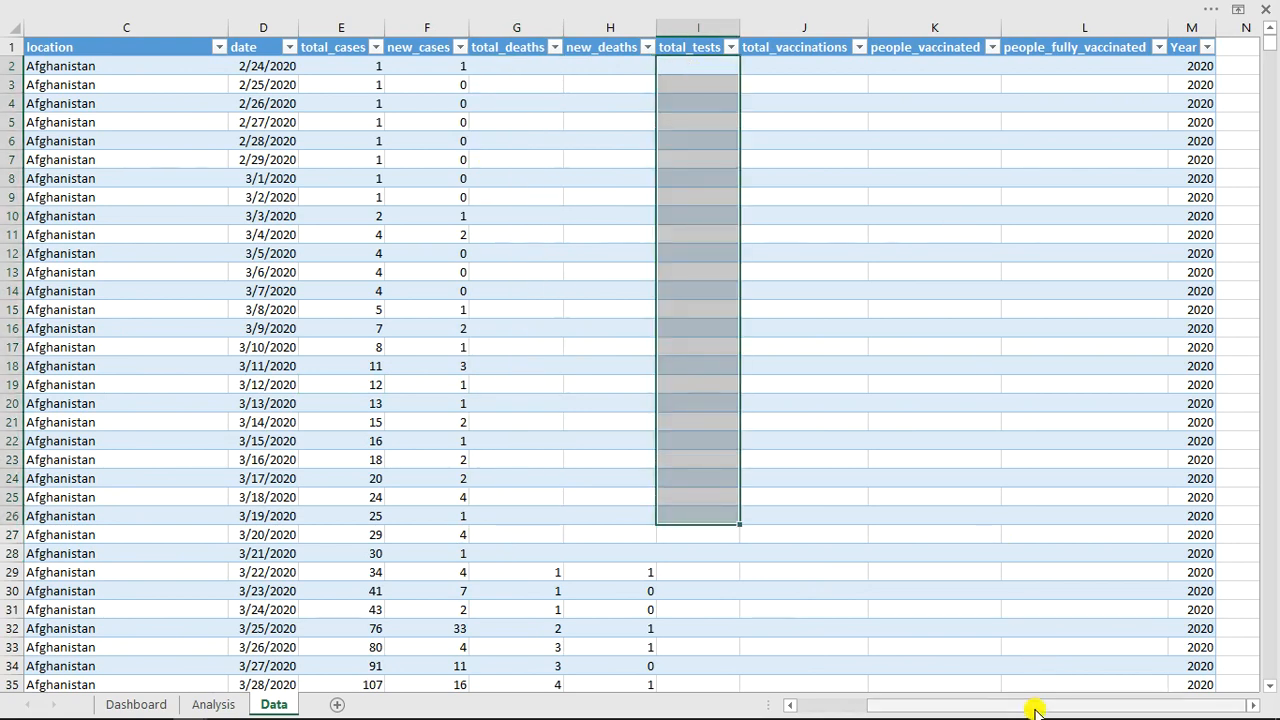
# Look further down the Data sheet for recorded entries in the total_vaccinations column, around the end of Iceland's rows
pyautogui.moveTo(1037, 706); pyautogui.dragTo(791, 706)
pyautogui.scroll(-20, 643, 386)
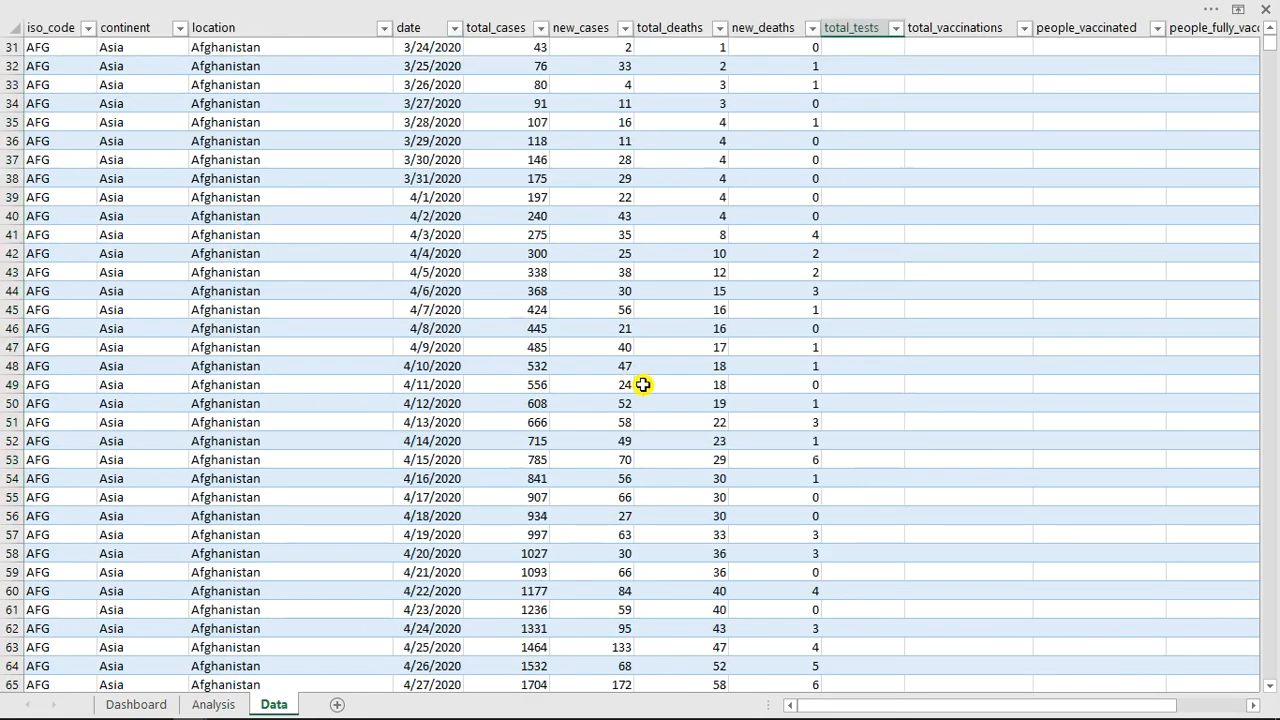
pyautogui.scroll(-13, 682, 412)
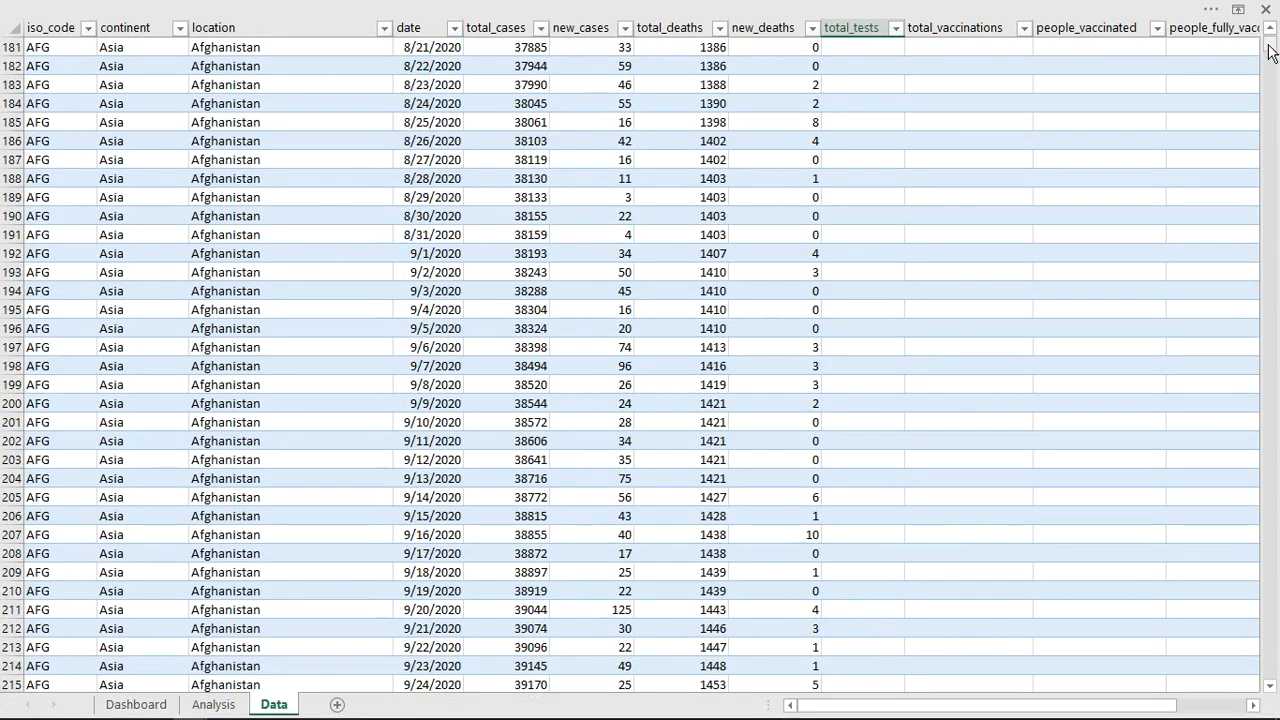
pyautogui.moveTo(1268, 52); pyautogui.dragTo(1266, 298)
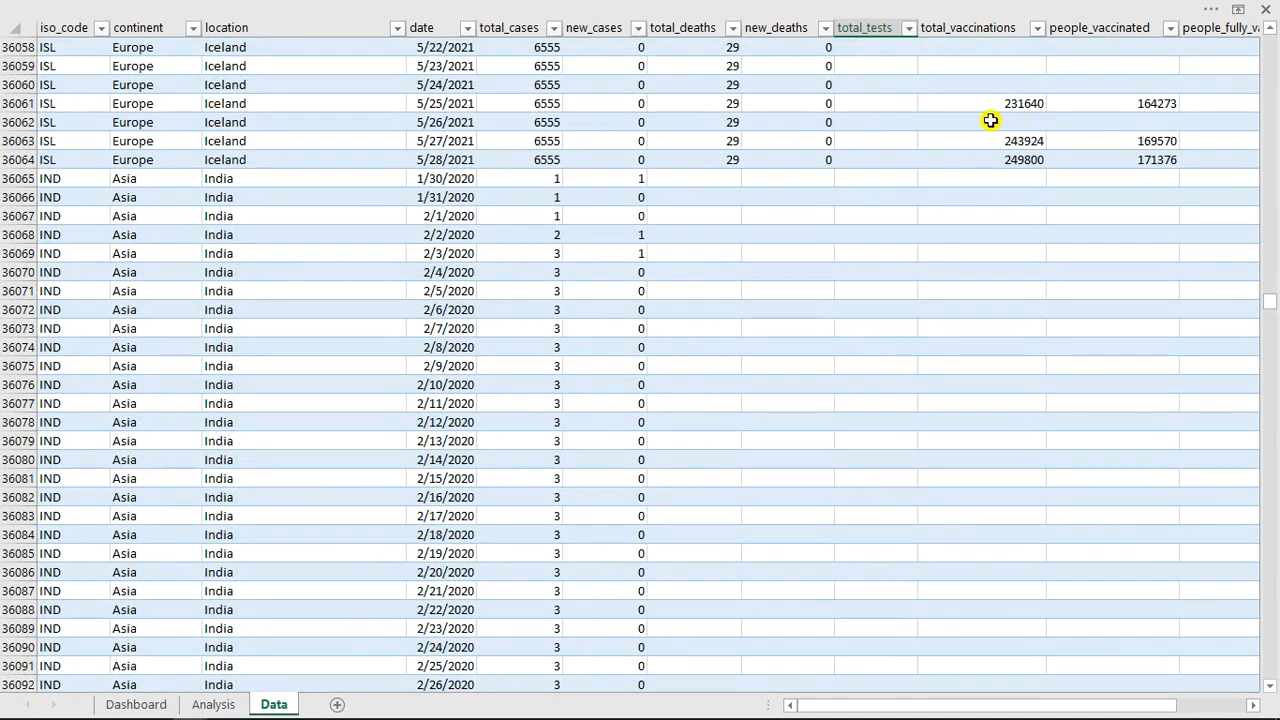
pyautogui.click(1000, 103)
pyautogui.click(1023, 140)
pyautogui.click(1024, 160)
pyautogui.click(1025, 180)
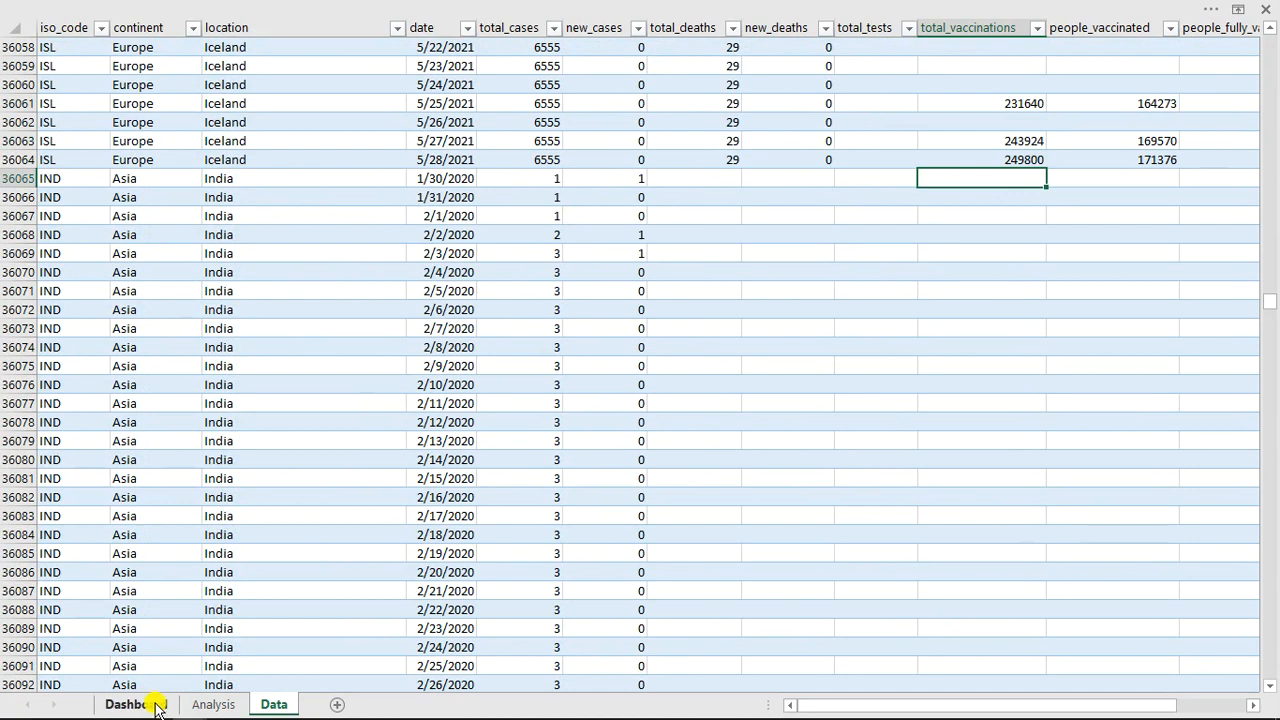
# Save the workbook in the Desktop's Dashboard folder as "Covid-19 vaccination Youtube lesson", with the Excel Macro-Enabled Workbook type
pyautogui.click(246, 4)
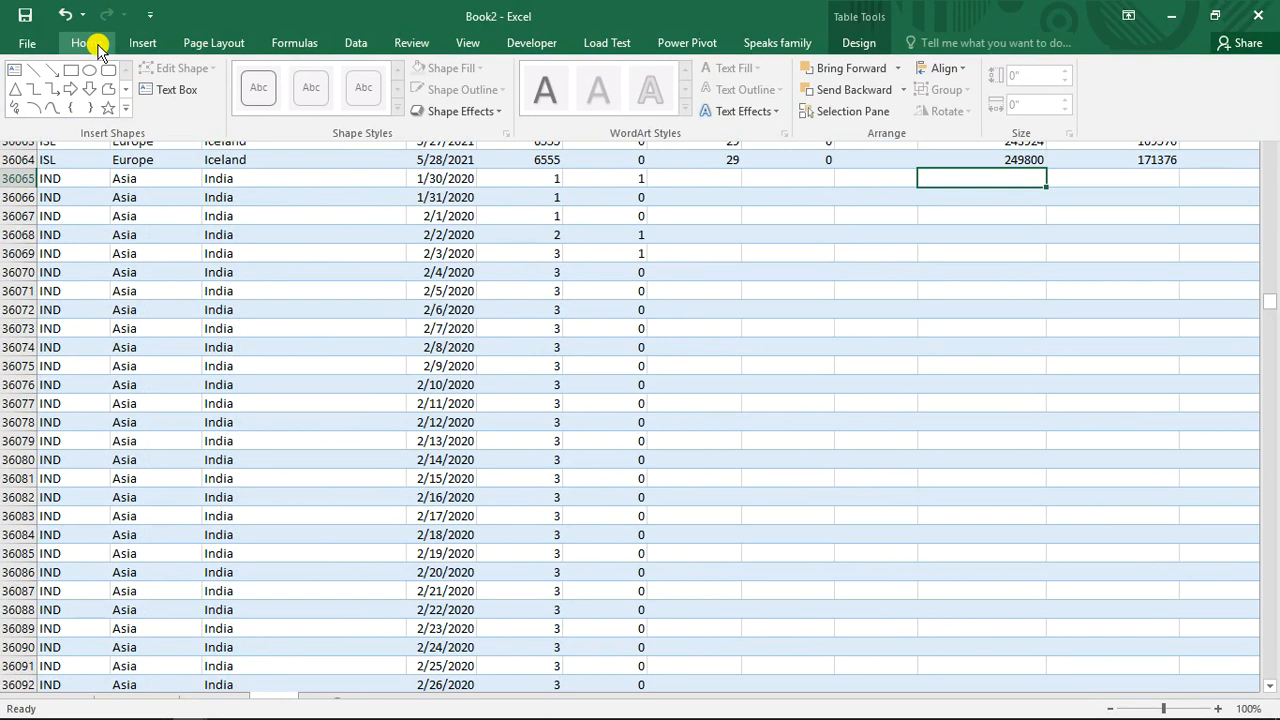
pyautogui.click(21, 15)
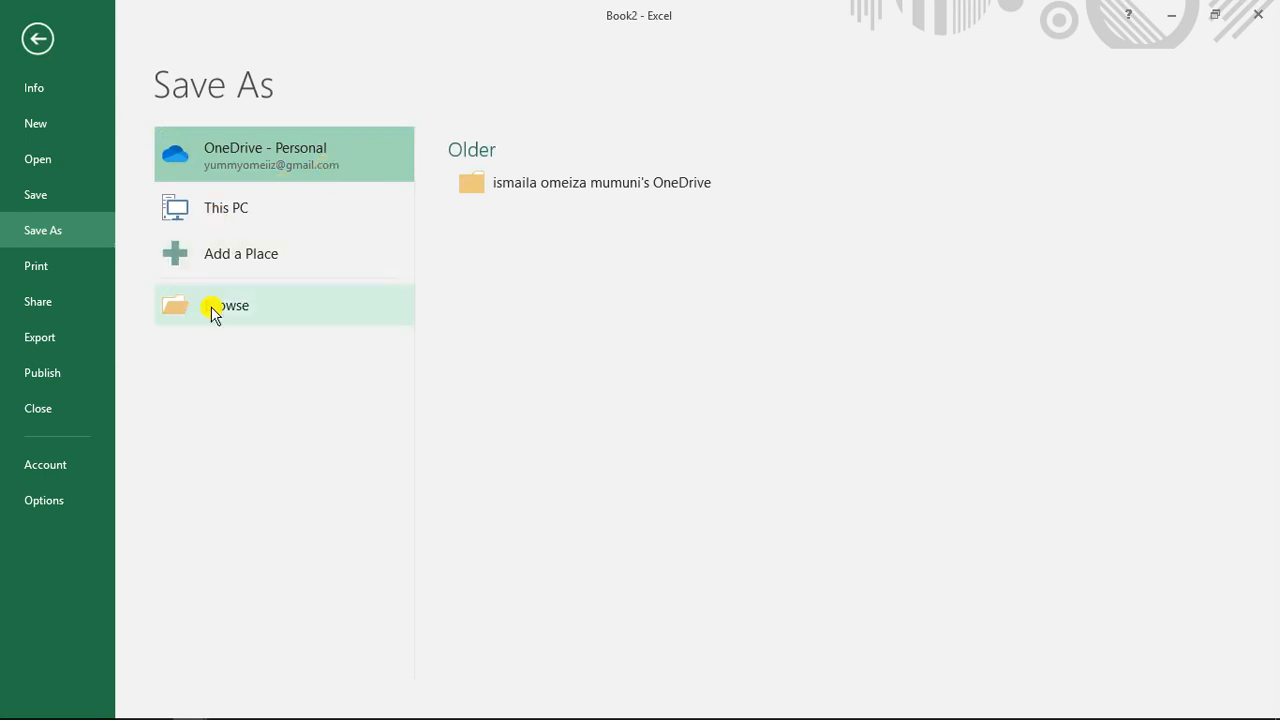
pyautogui.click(250, 314)
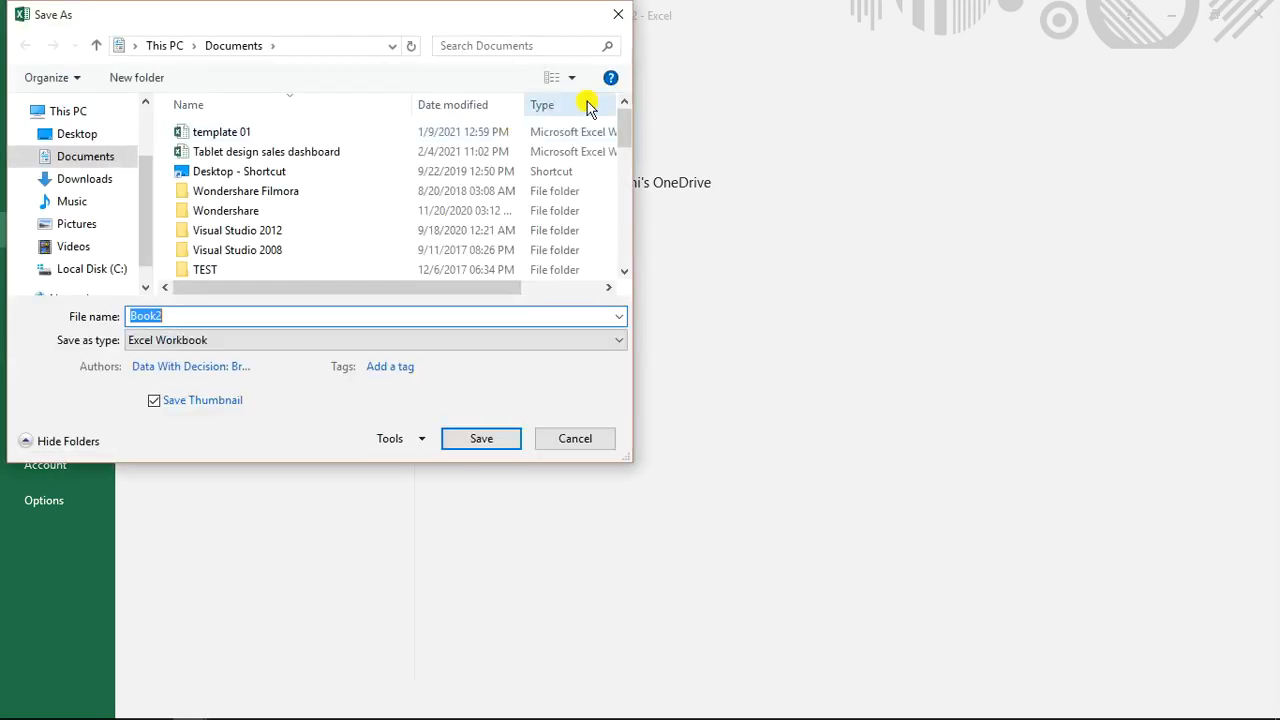
pyautogui.click(84, 134)
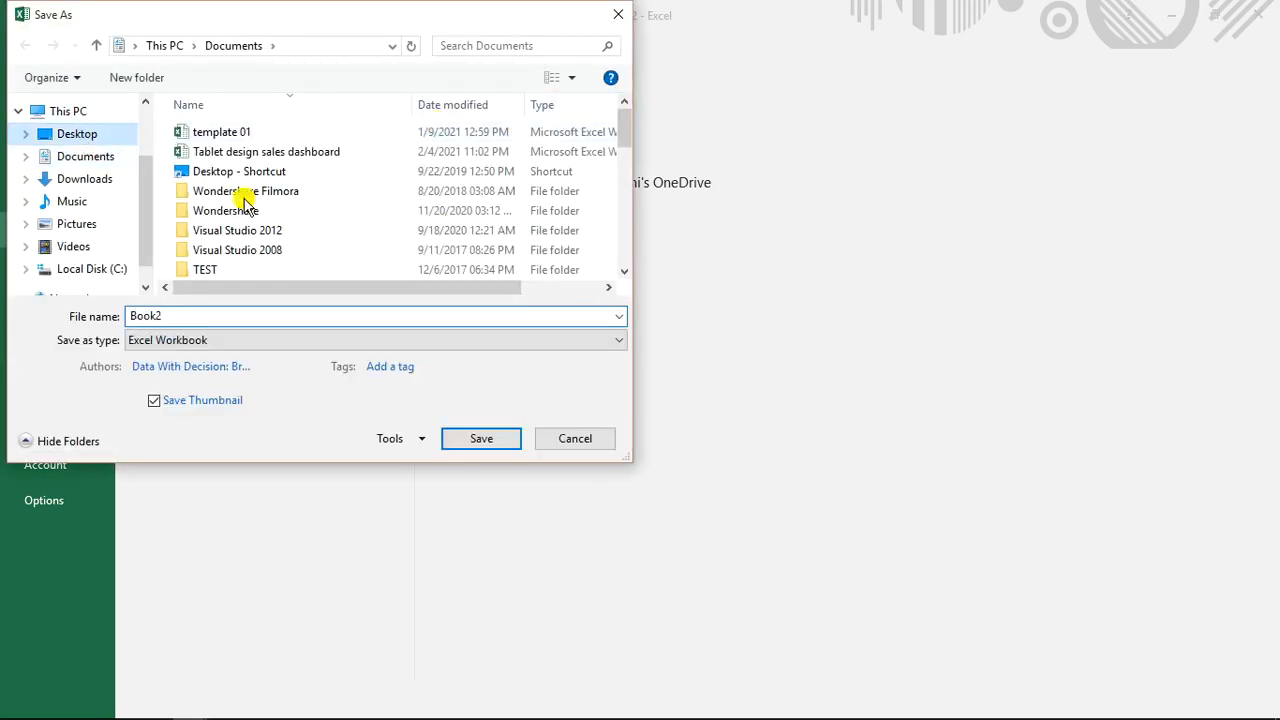
pyautogui.click(227, 254)
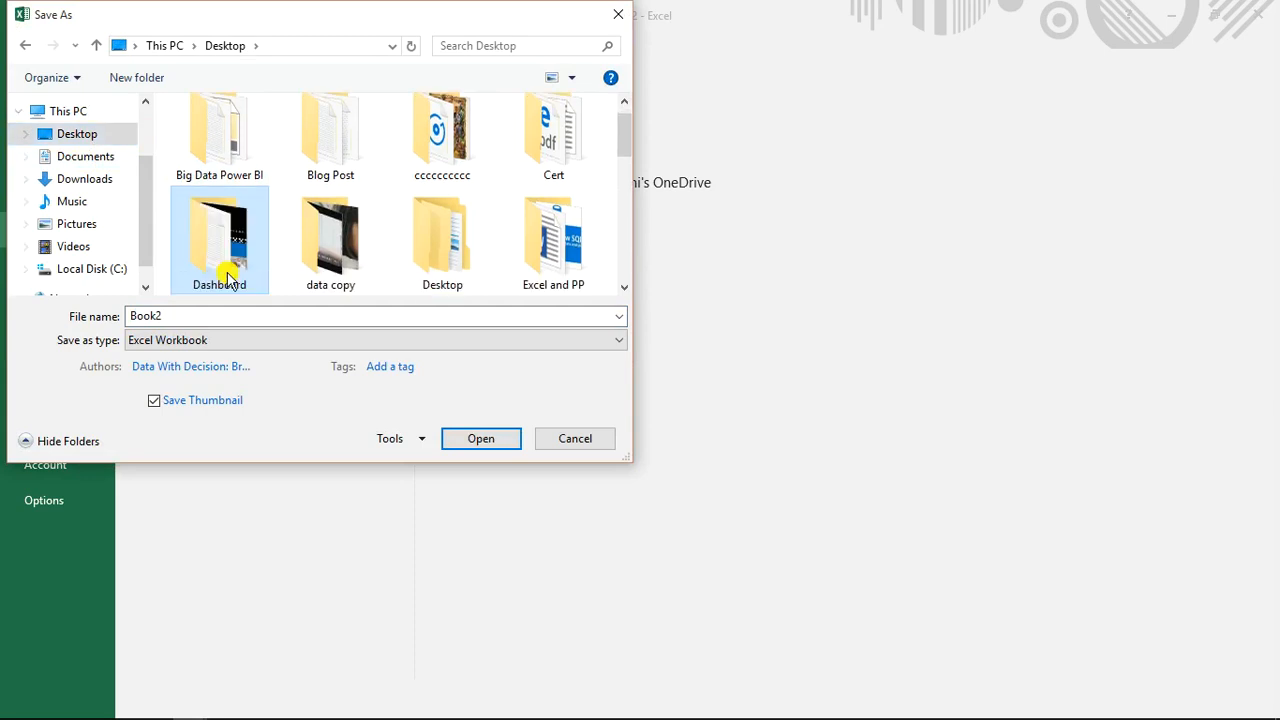
pyautogui.doubleClick(225, 258)
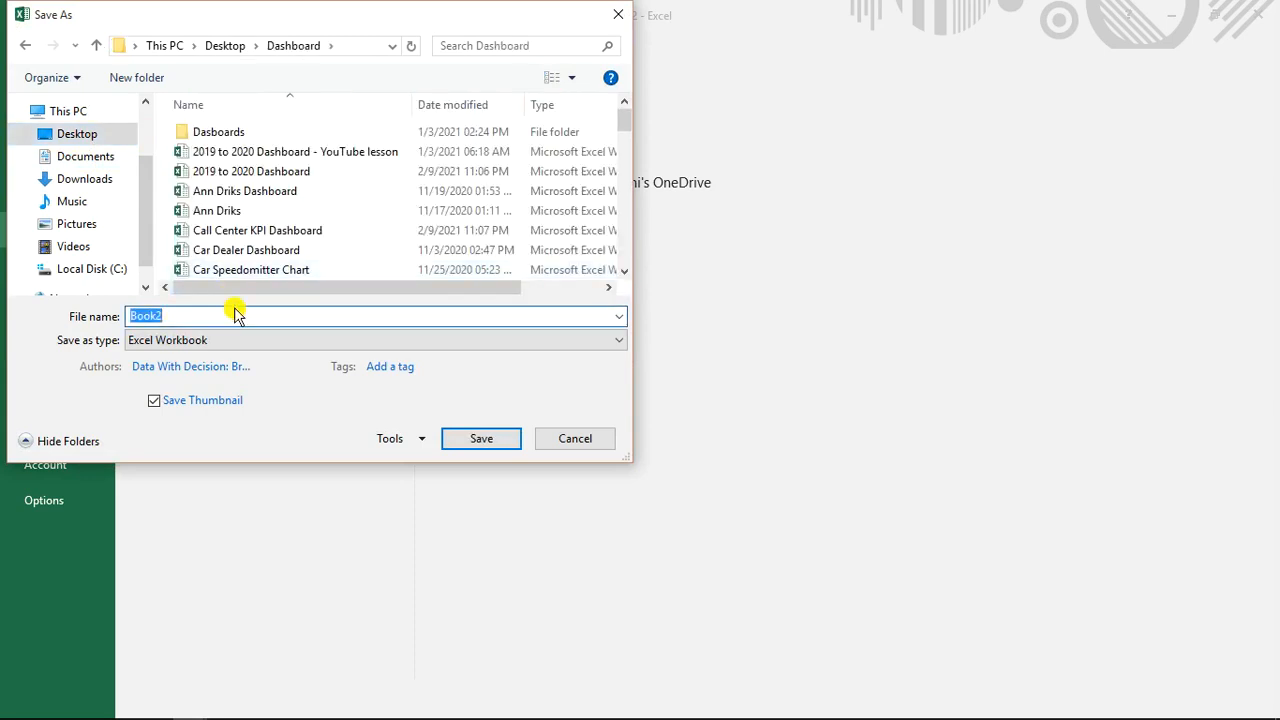
pyautogui.write('Co')
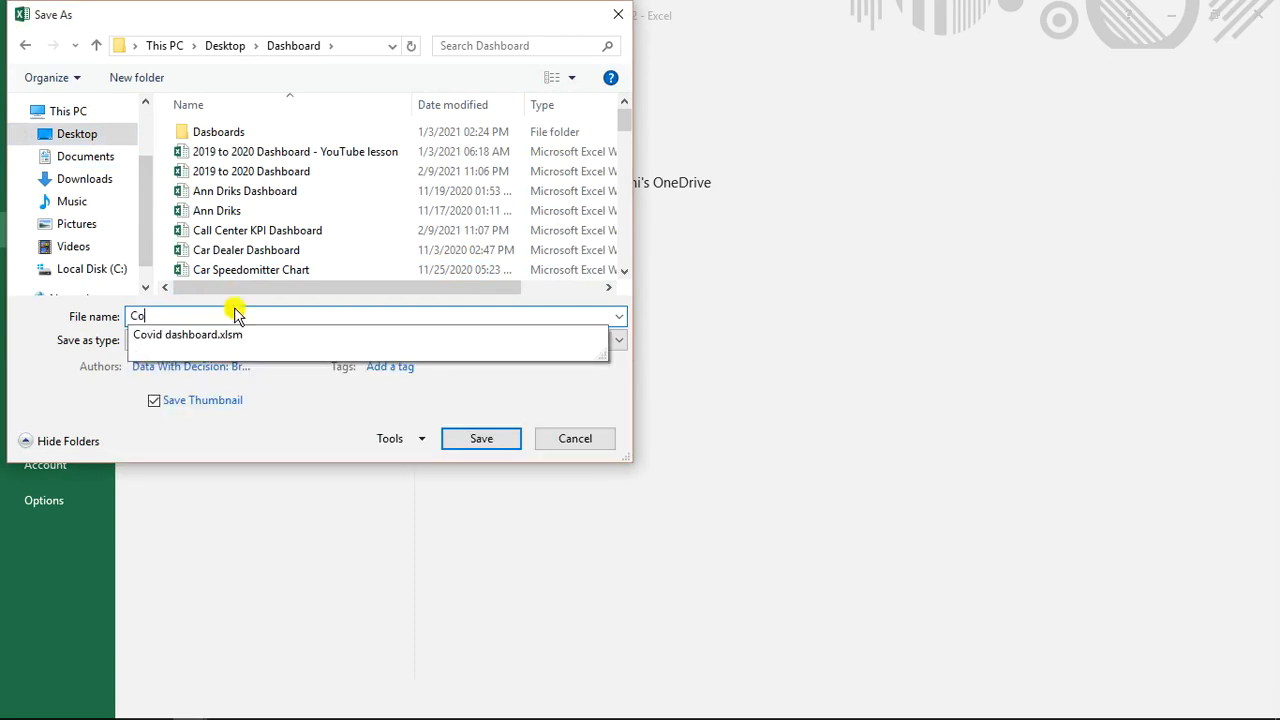
pyautogui.write('vid-19 vaccination Youtube lesson')
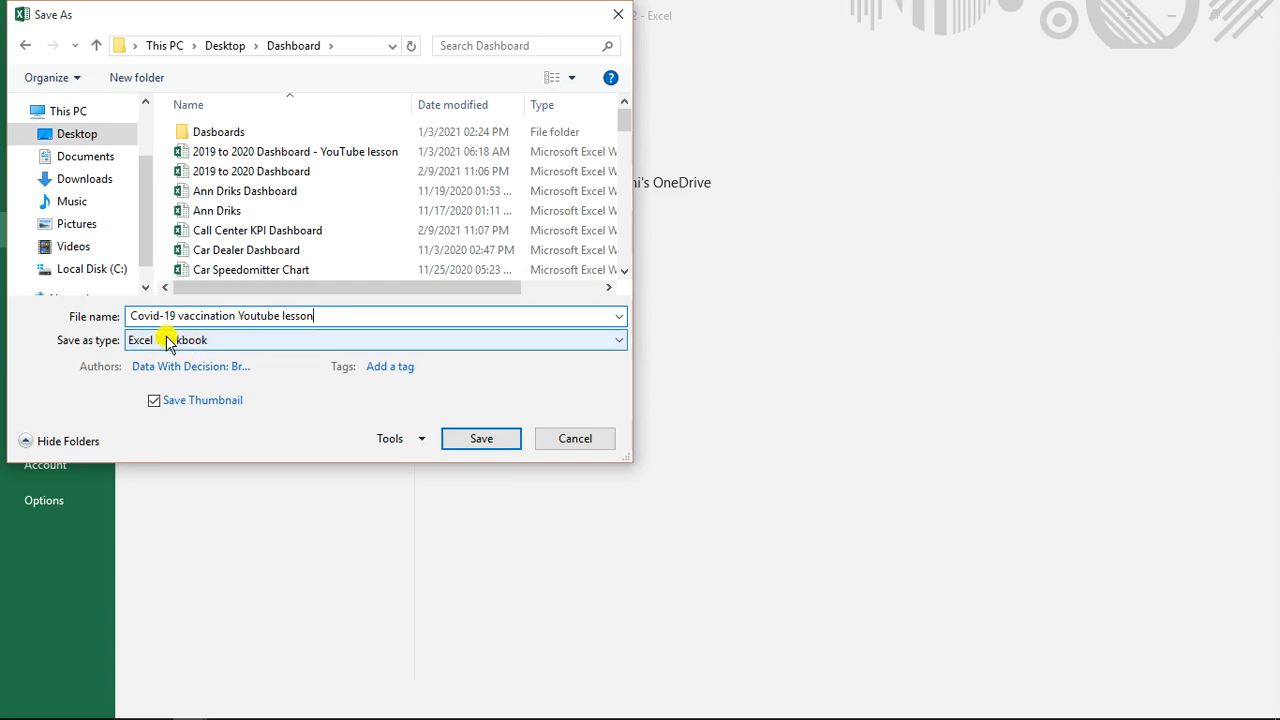
pyautogui.click(226, 341)
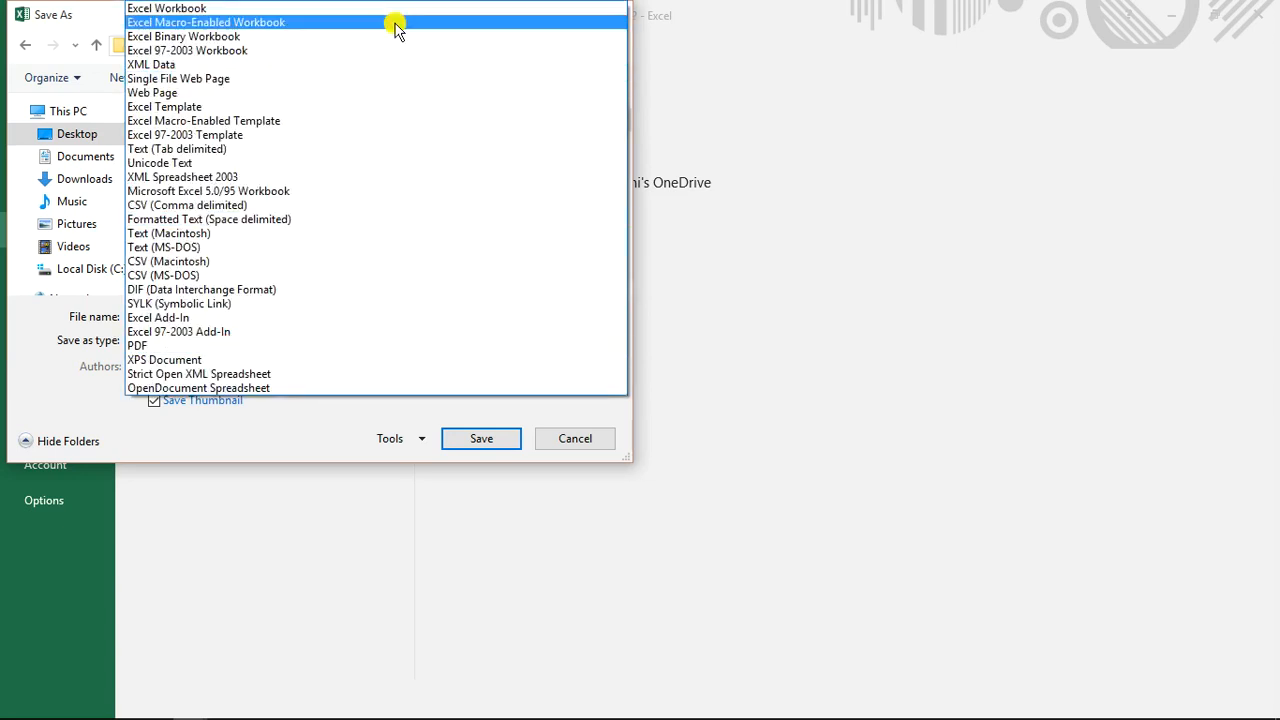
pyautogui.click(243, 22)
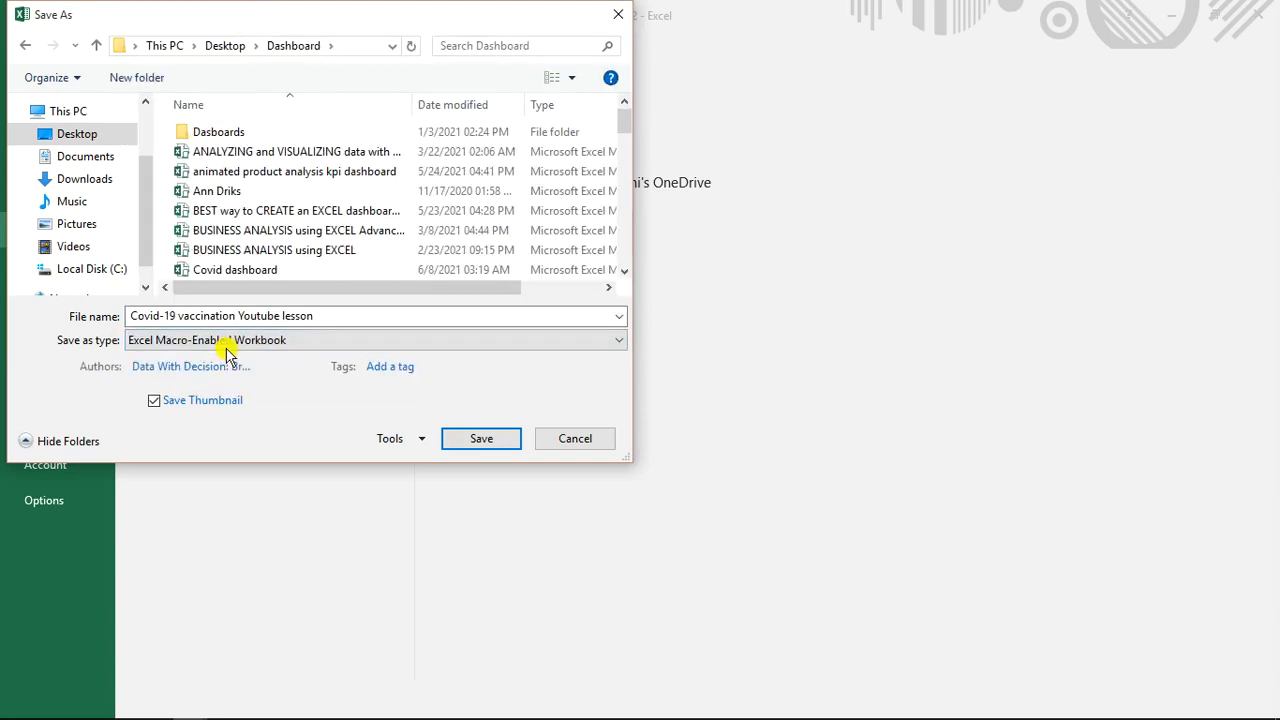
pyautogui.click(489, 437)
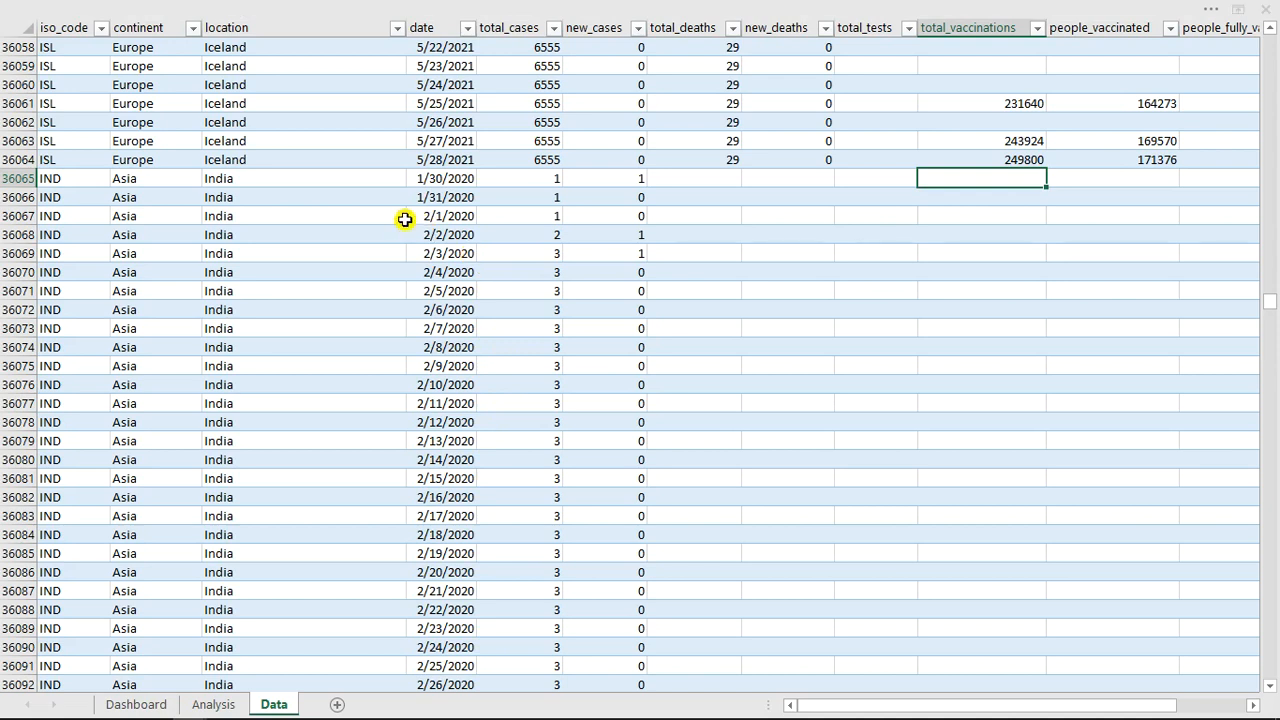
# Insert a PivotTable based on the Data sheet's table, placing it on the existing Analysis worksheet at cell B5
pyautogui.click(403, 217)
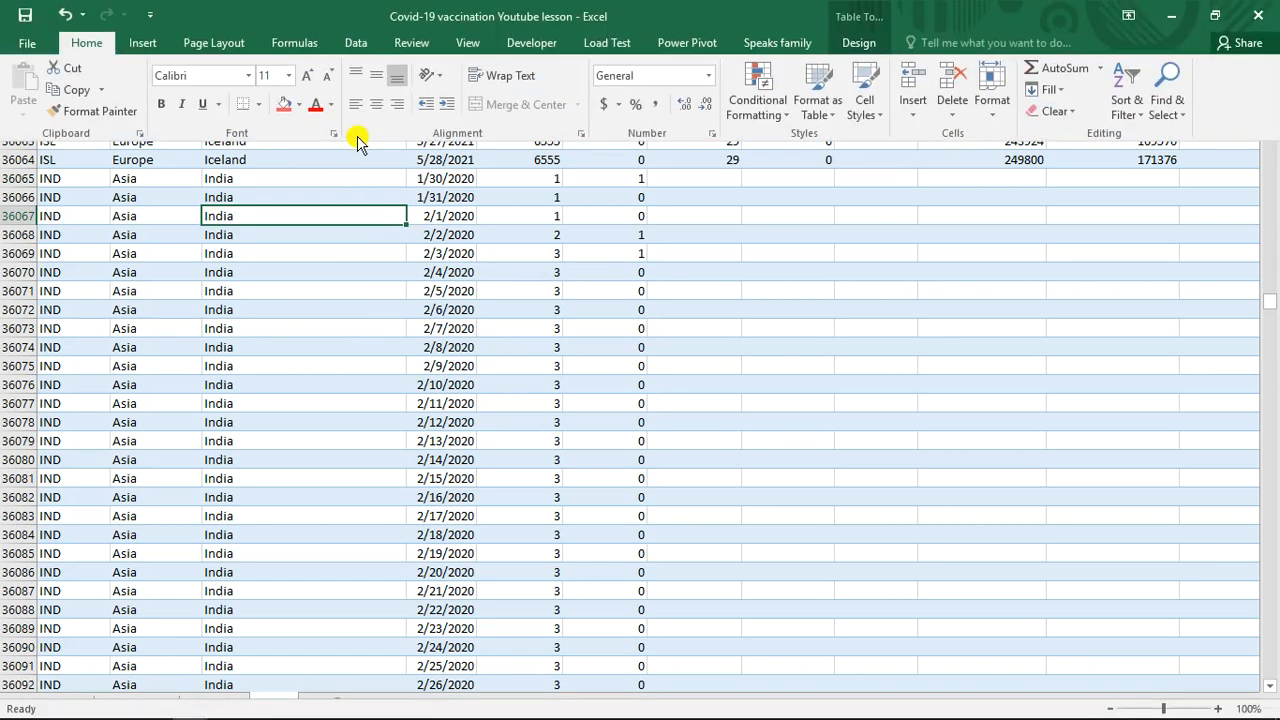
pyautogui.click(144, 44)
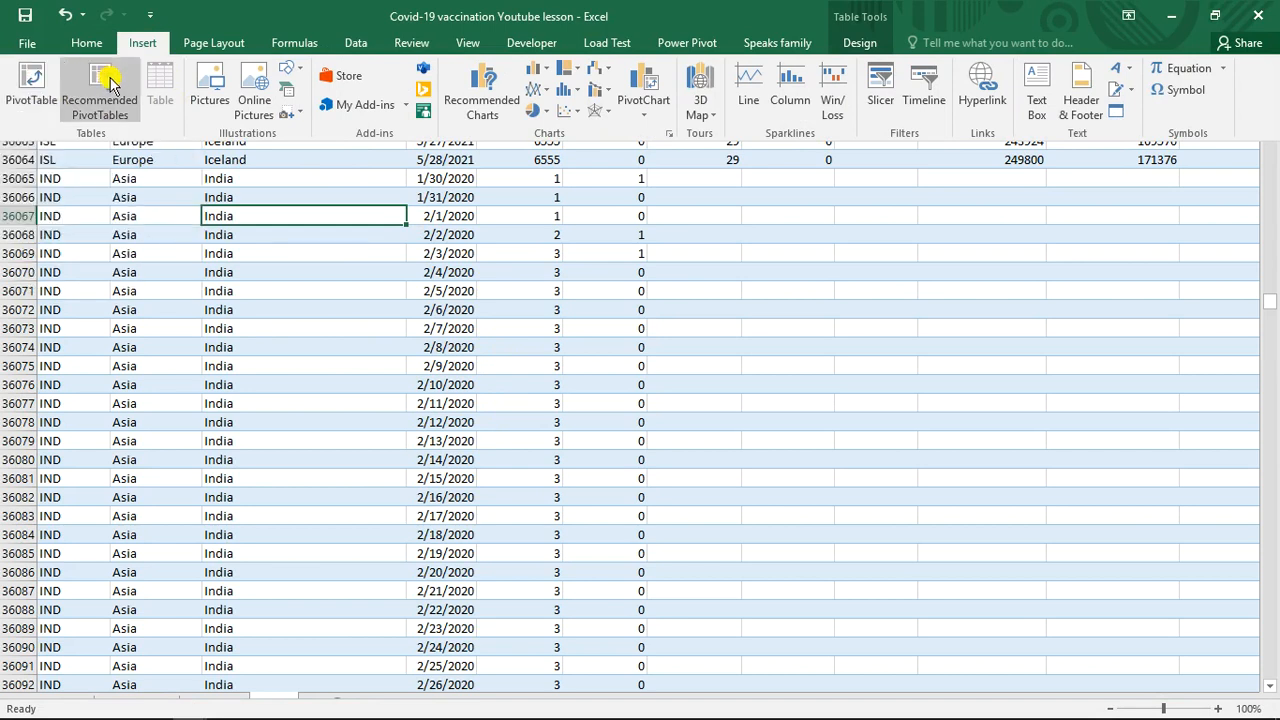
pyautogui.click(30, 86)
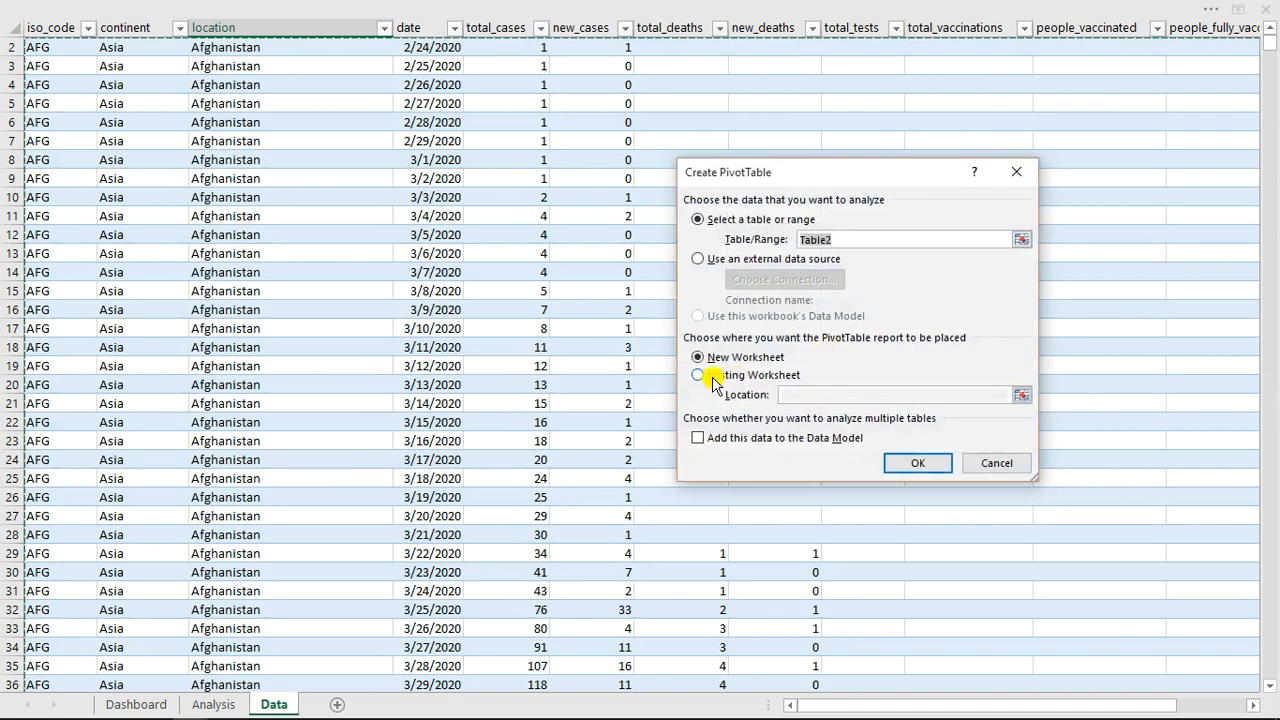
pyautogui.click(733, 378)
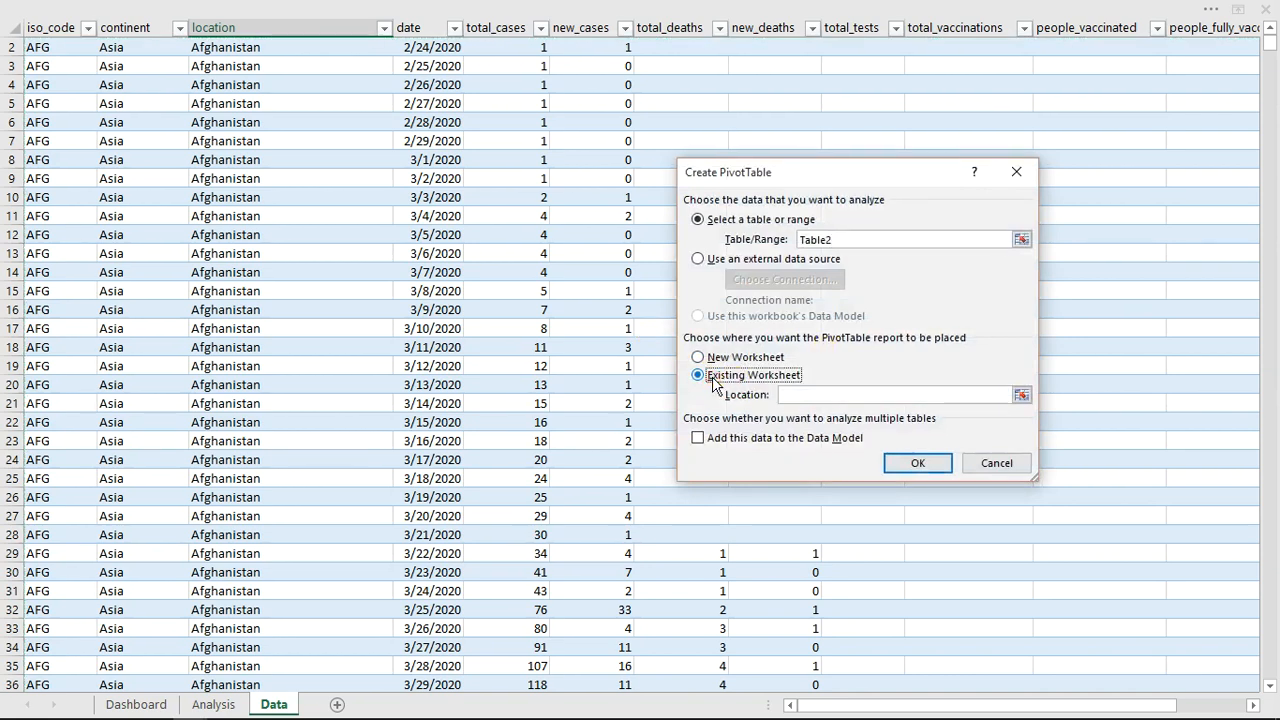
pyautogui.click(214, 704)
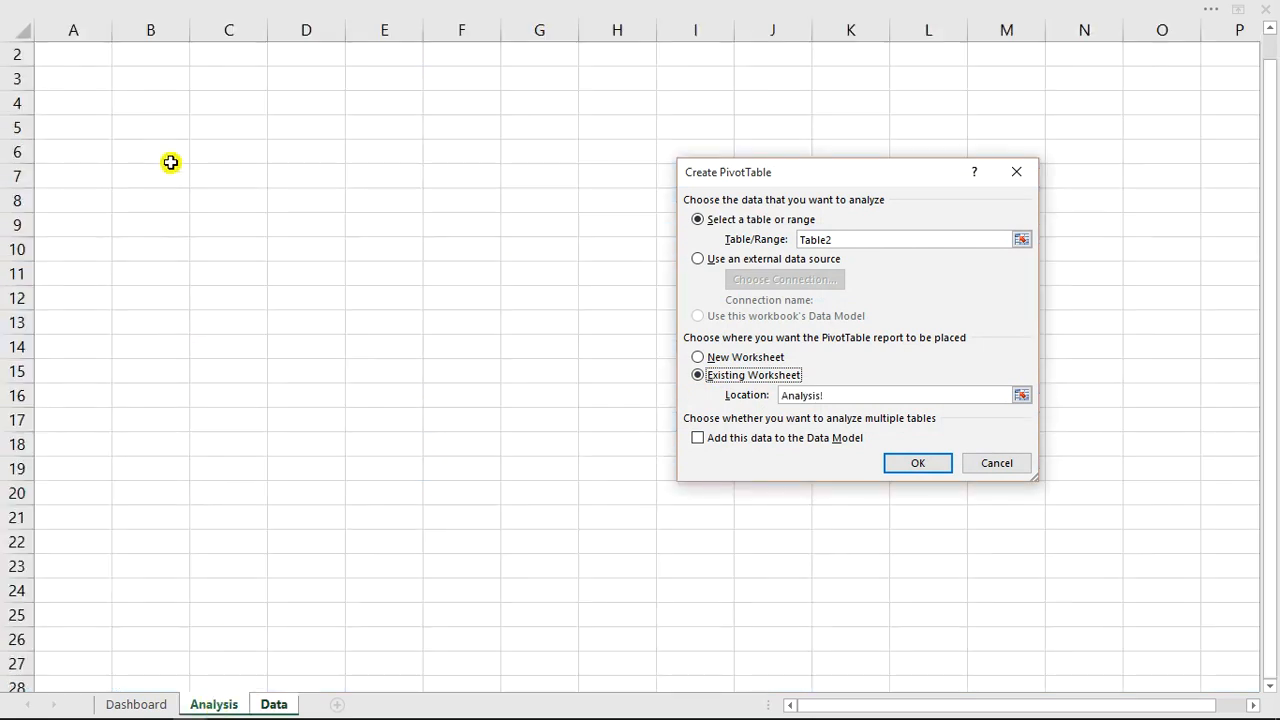
pyautogui.click(161, 131)
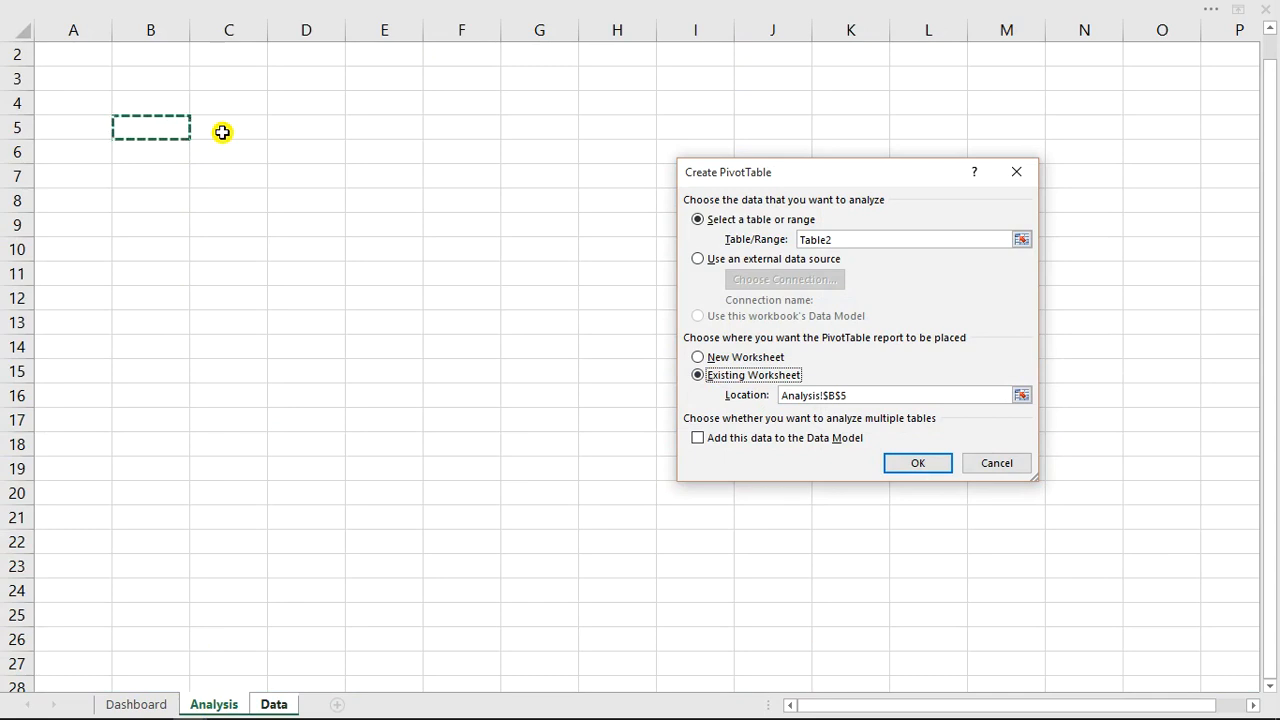
pyautogui.click(937, 467)
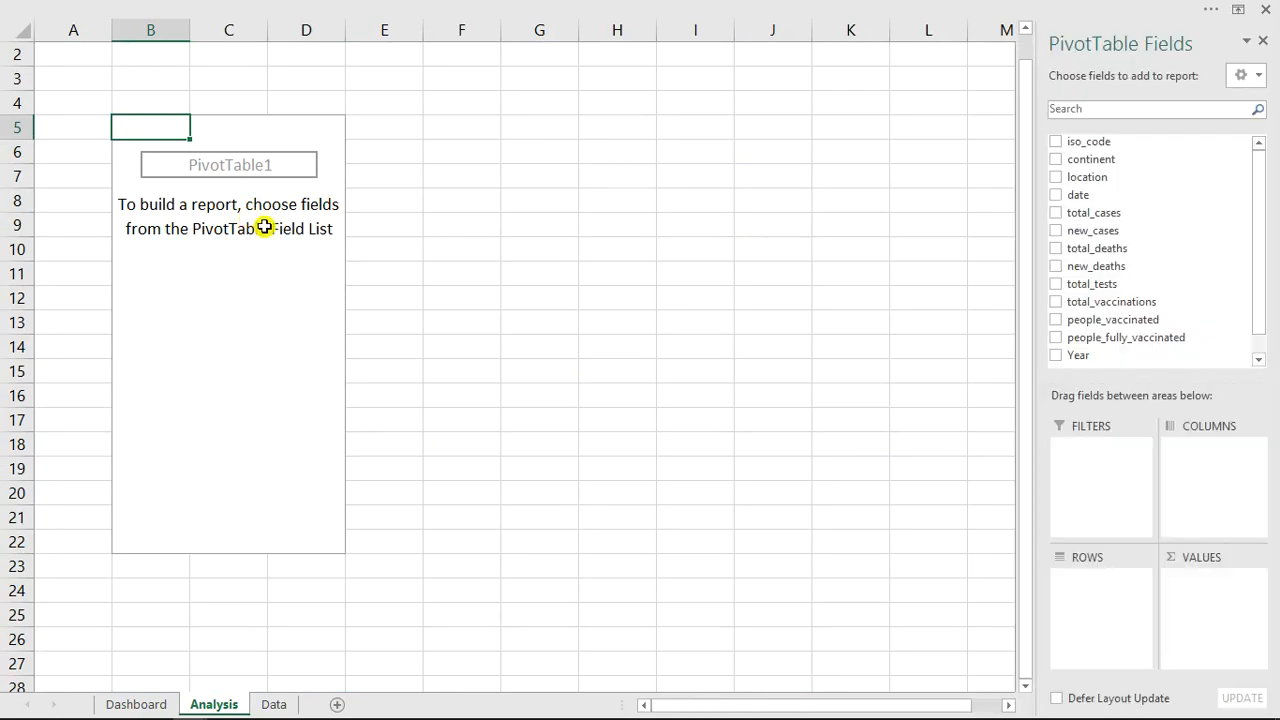
pyautogui.click(250, 230)
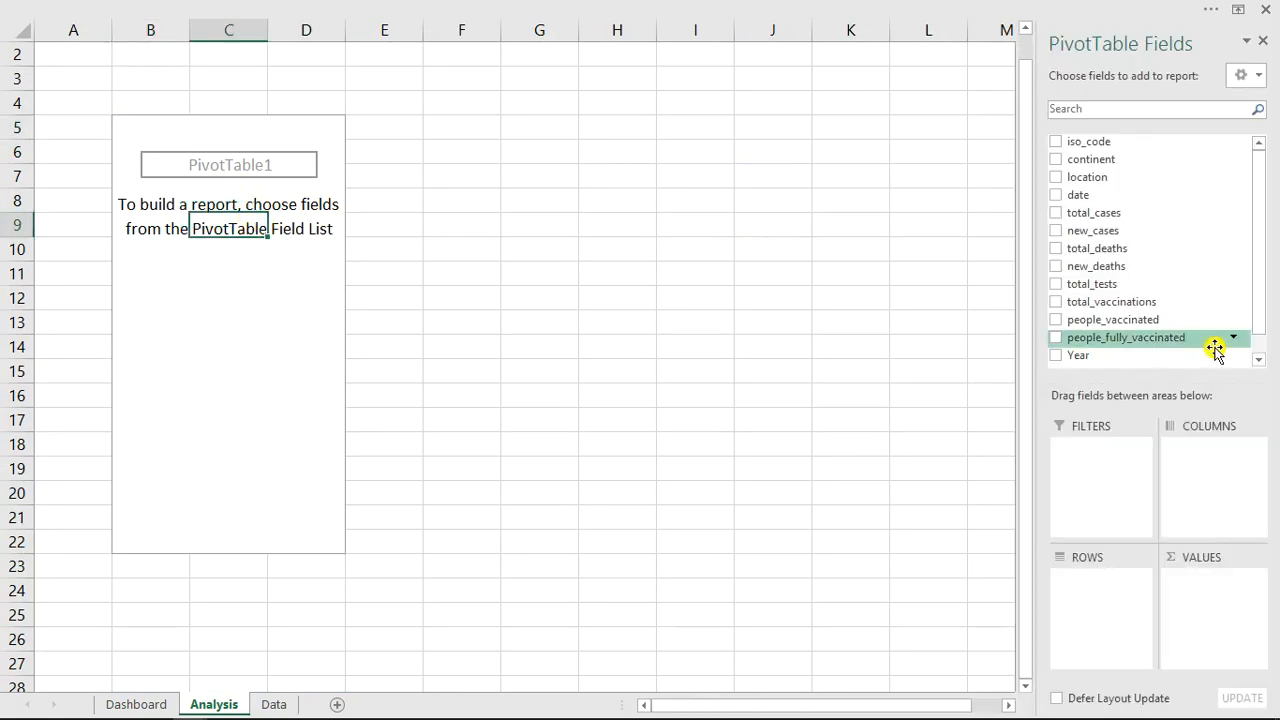
# Add total_cases, total_deaths, new_deaths and total_tests to the PivotTable as value fields
pyautogui.click(1056, 213)
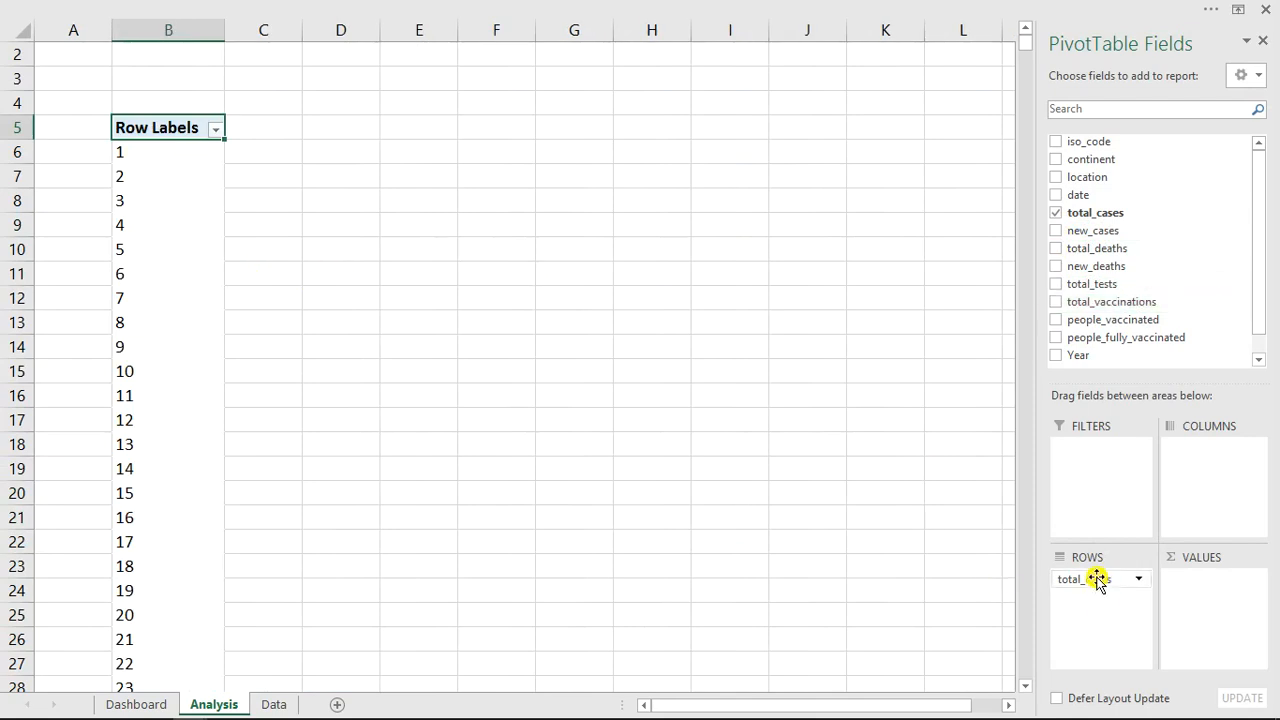
pyautogui.moveTo(1094, 577); pyautogui.dragTo(1212, 602)
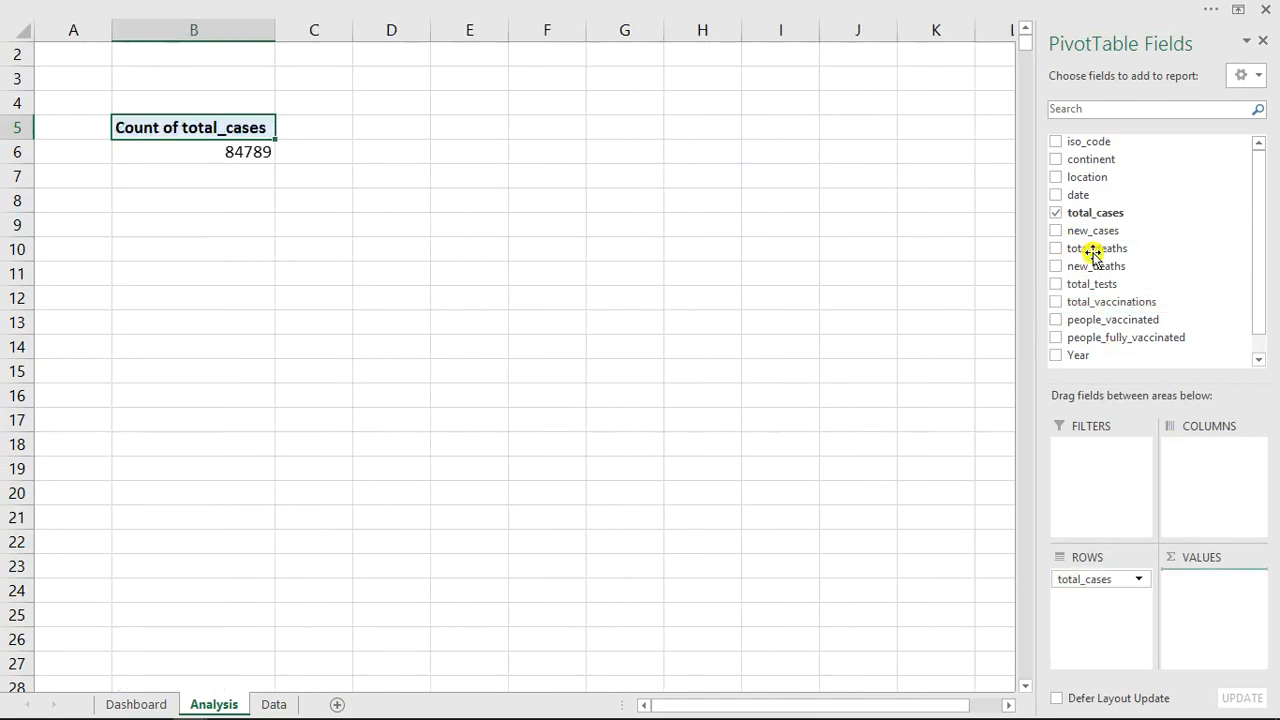
pyautogui.moveTo(1093, 252); pyautogui.dragTo(1190, 615)
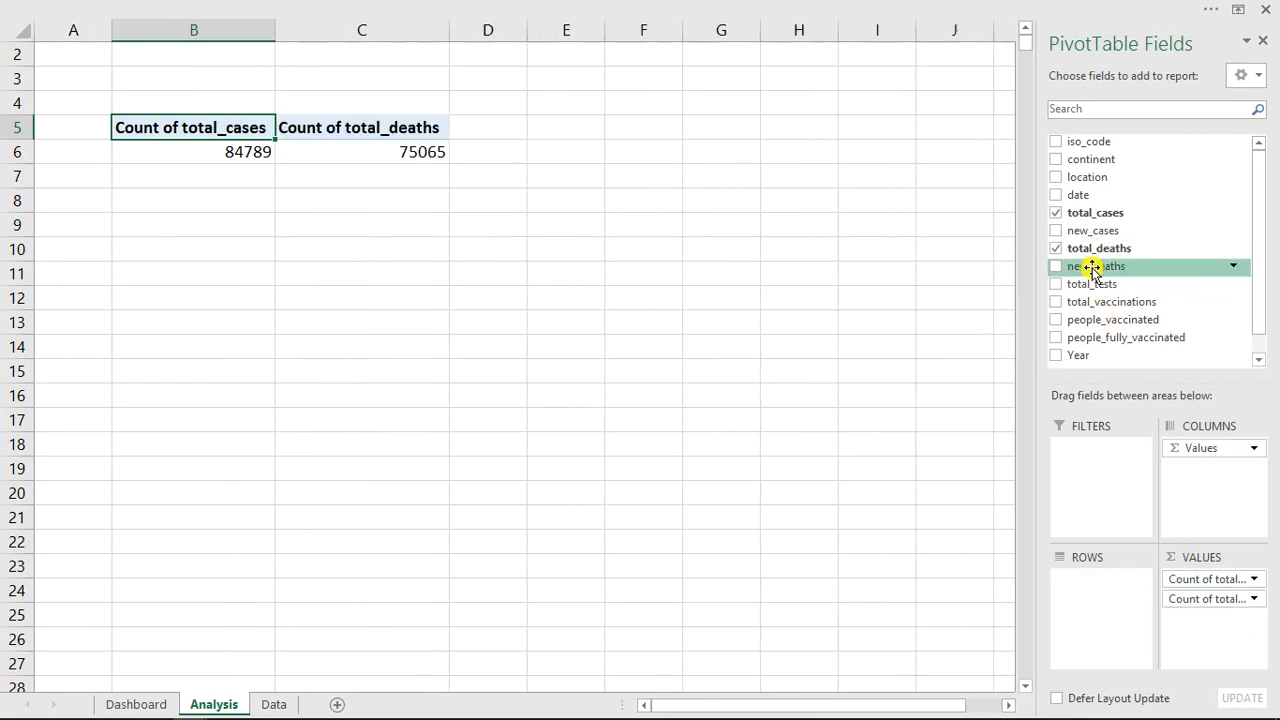
pyautogui.moveTo(1091, 270); pyautogui.dragTo(1196, 636)
pyautogui.moveTo(1097, 308)
pyautogui.mouseDown()
pyautogui.moveTo(1212, 684)
pyautogui.moveTo(1135, 402)
pyautogui.moveTo(1077, 302)
pyautogui.mouseUp()
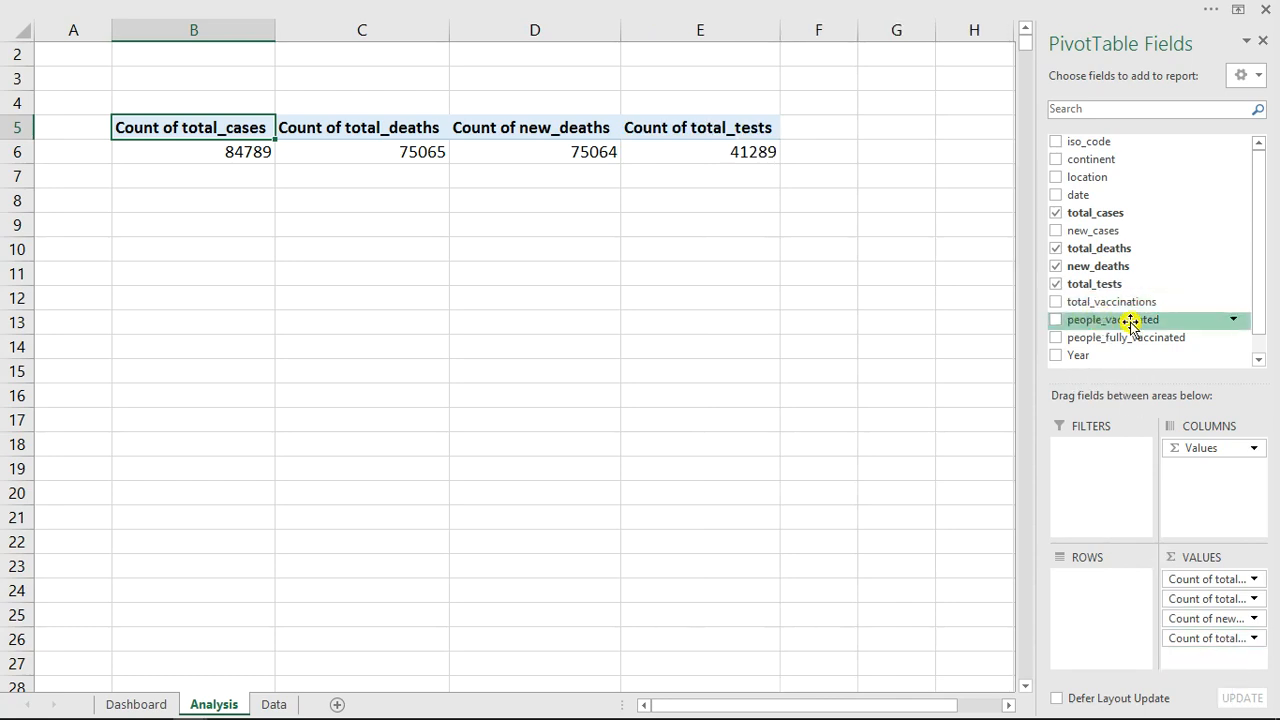
# Add people_vaccinated, people_fully_vaccinated and total_vaccinations to the PivotTable's values, moving total_vaccinations out of the row labels
pyautogui.moveTo(1116, 320); pyautogui.dragTo(1101, 375)
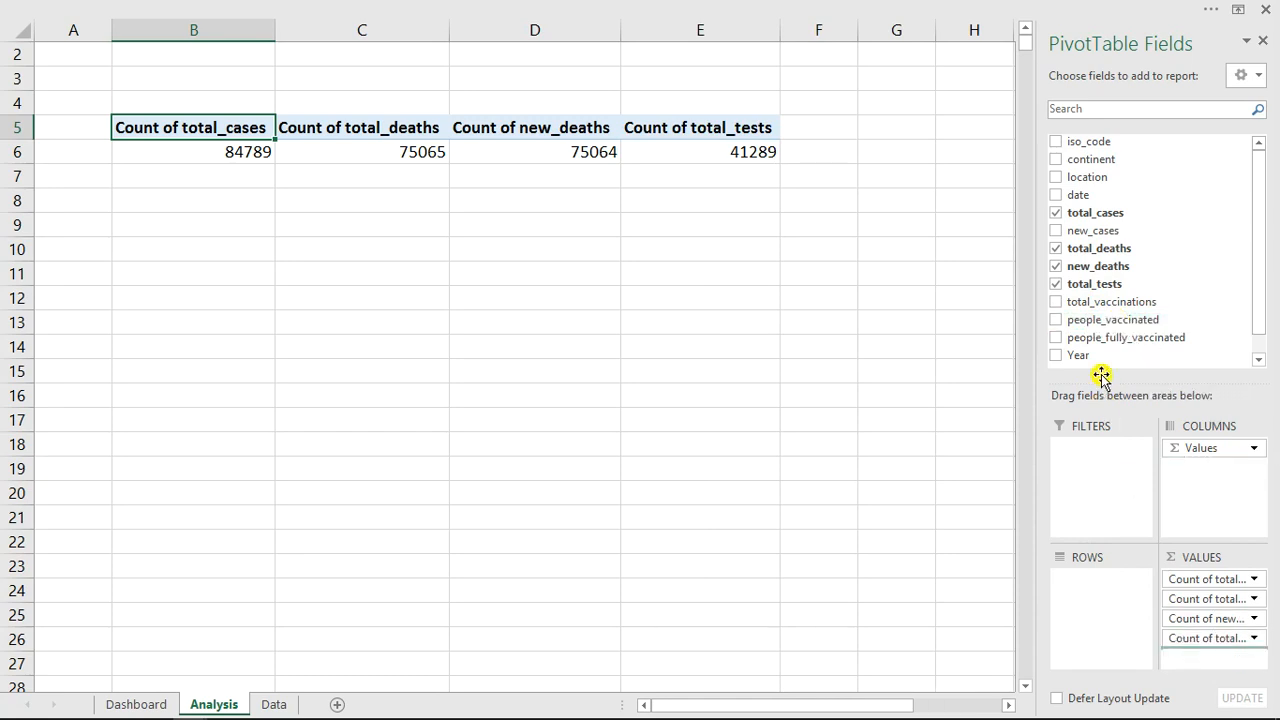
pyautogui.click(1057, 303)
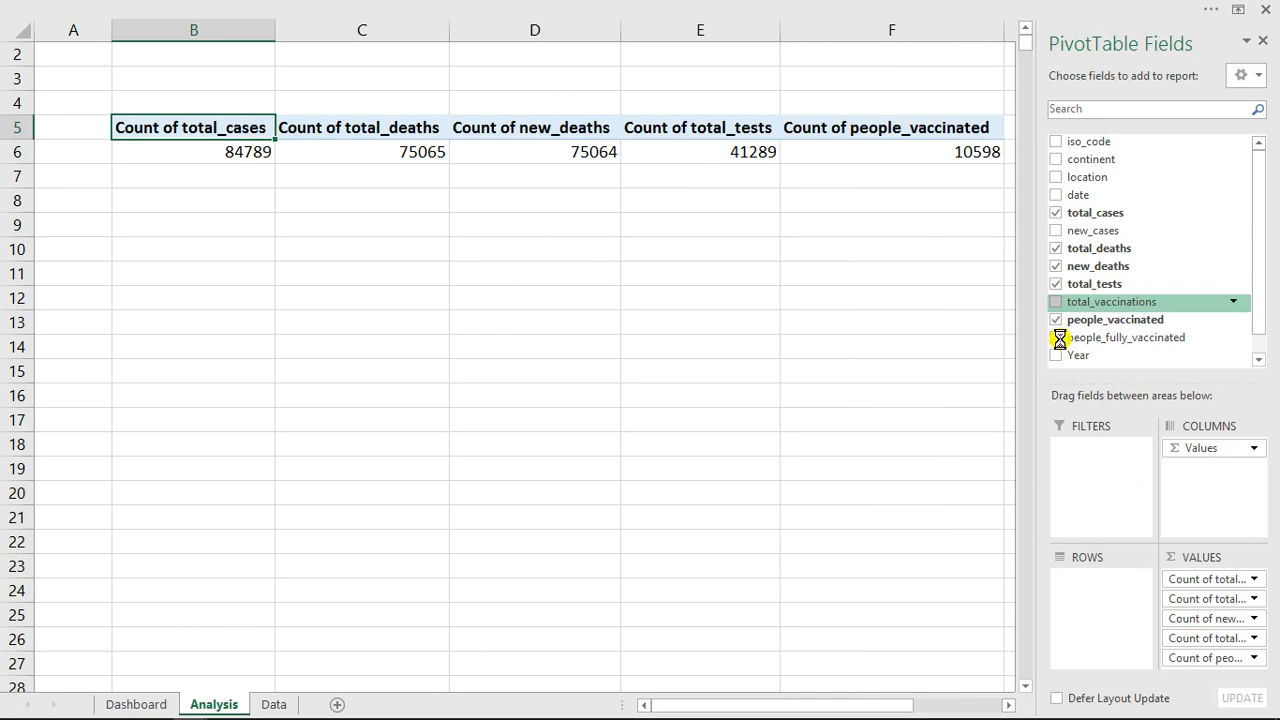
pyautogui.moveTo(1060, 342); pyautogui.dragTo(1218, 666)
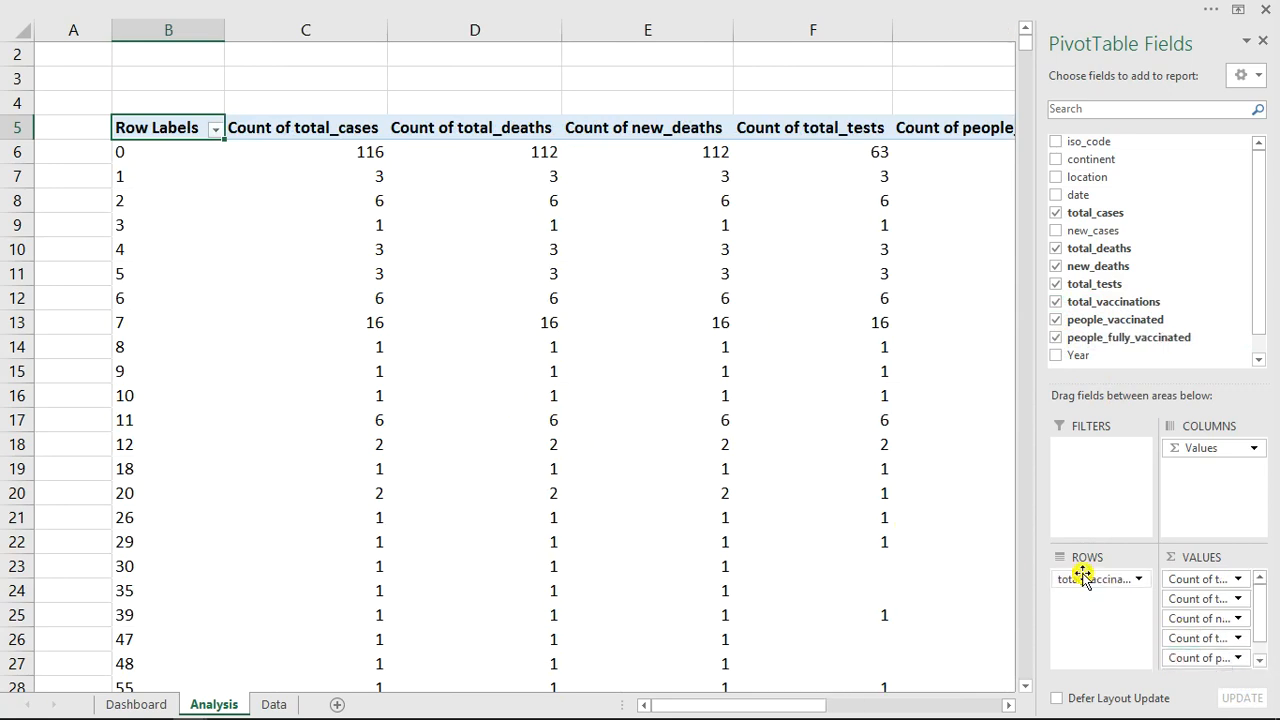
pyautogui.moveTo(1086, 580); pyautogui.dragTo(1210, 643)
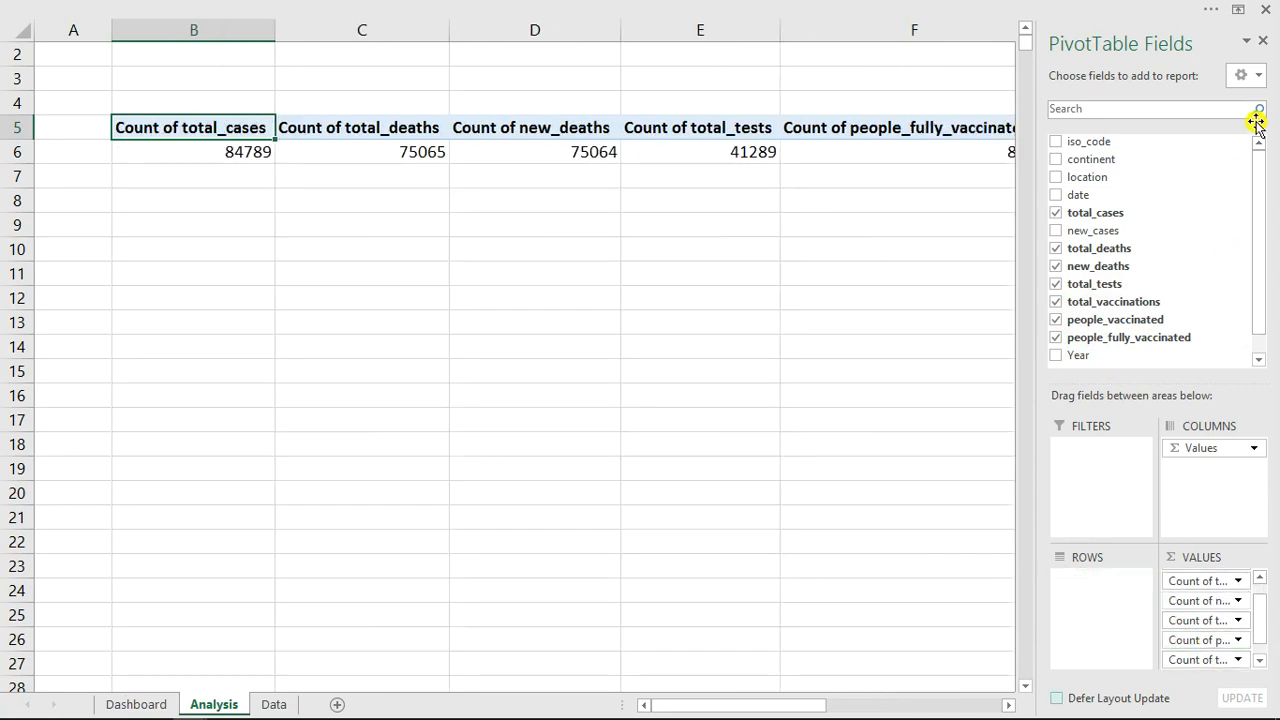
# Summarize the total_cases value field by Sum instead of Count, and close the PivotTable field list
pyautogui.click(235, 156)
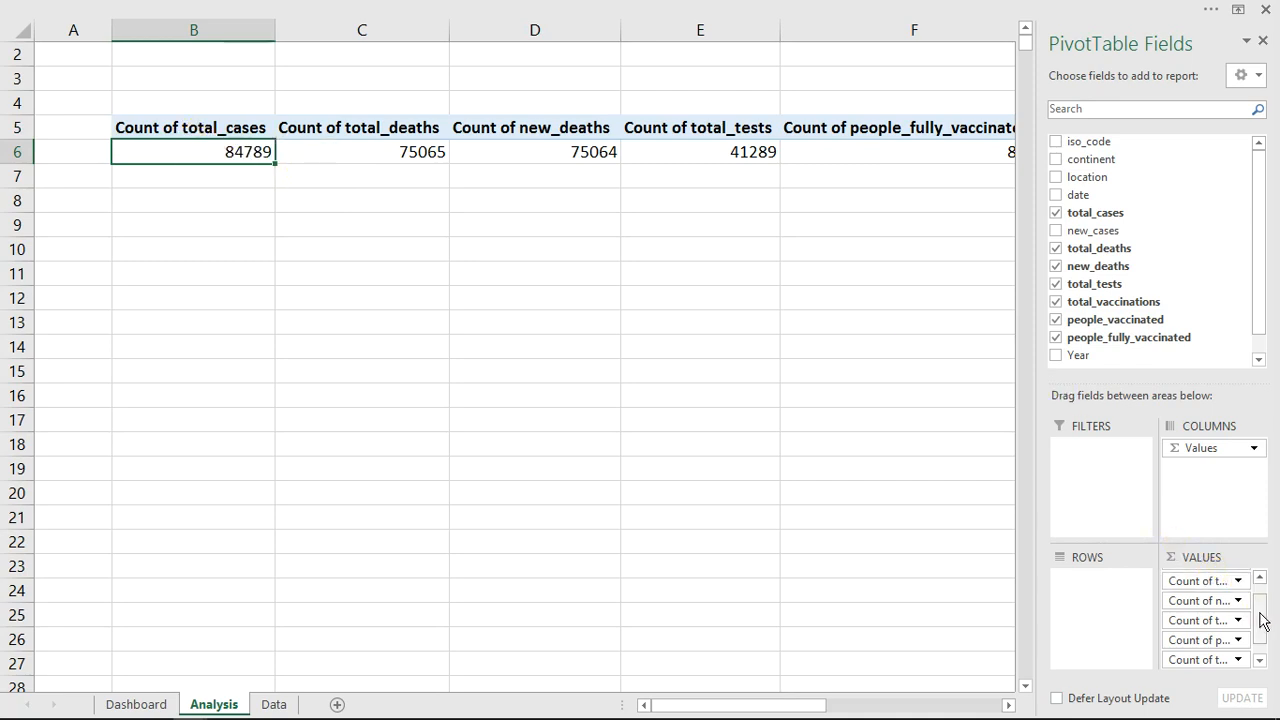
pyautogui.moveTo(1260, 614); pyautogui.dragTo(1260, 600)
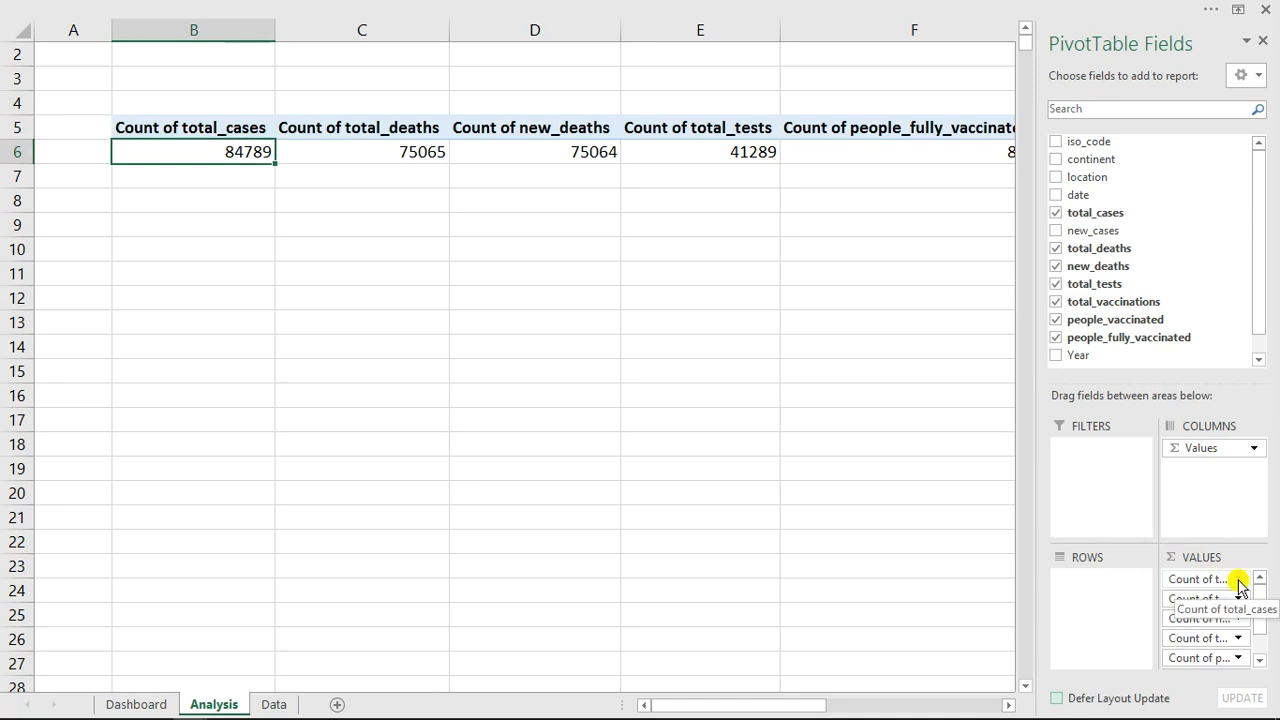
pyautogui.click(1238, 580)
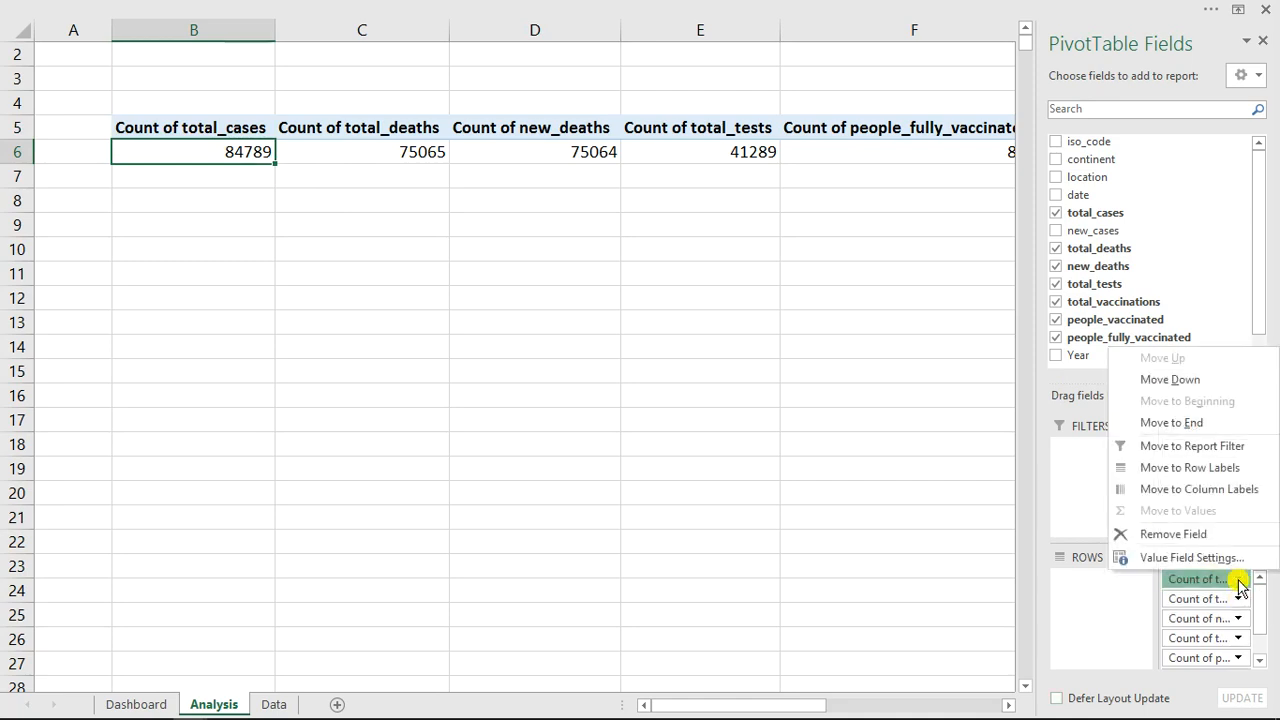
pyautogui.click(1186, 558)
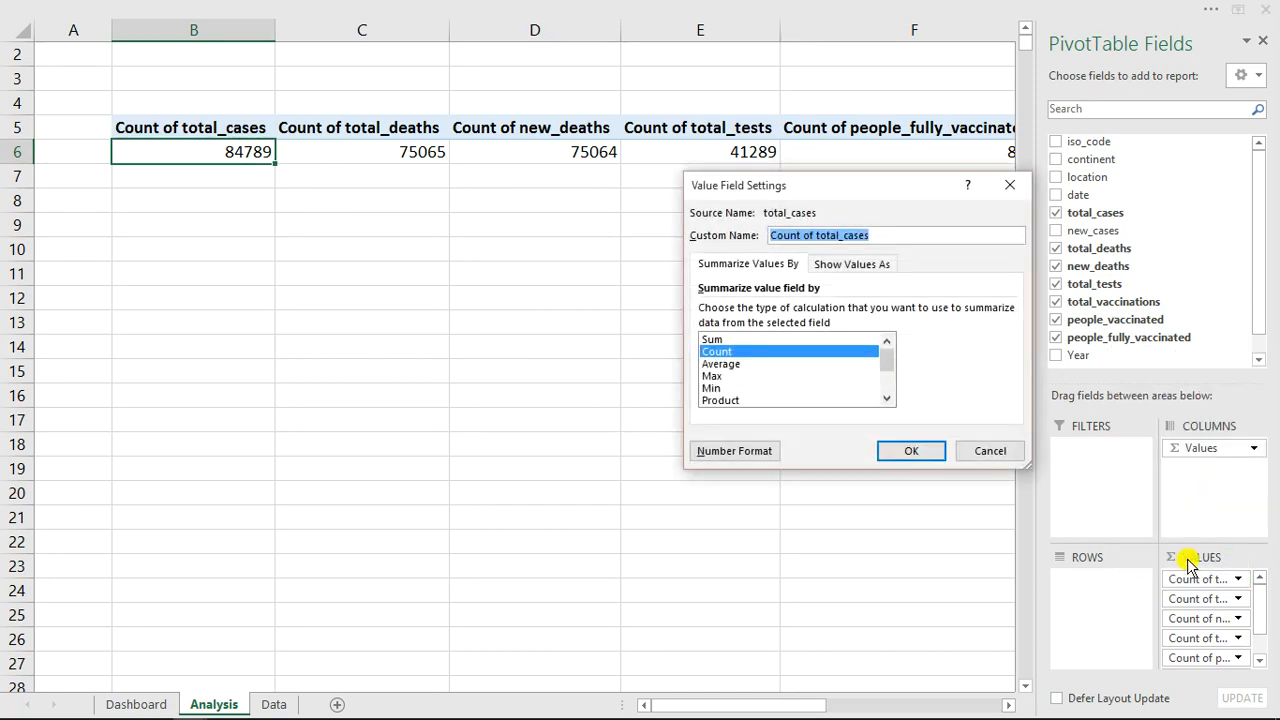
pyautogui.click(714, 340)
pyautogui.click(905, 452)
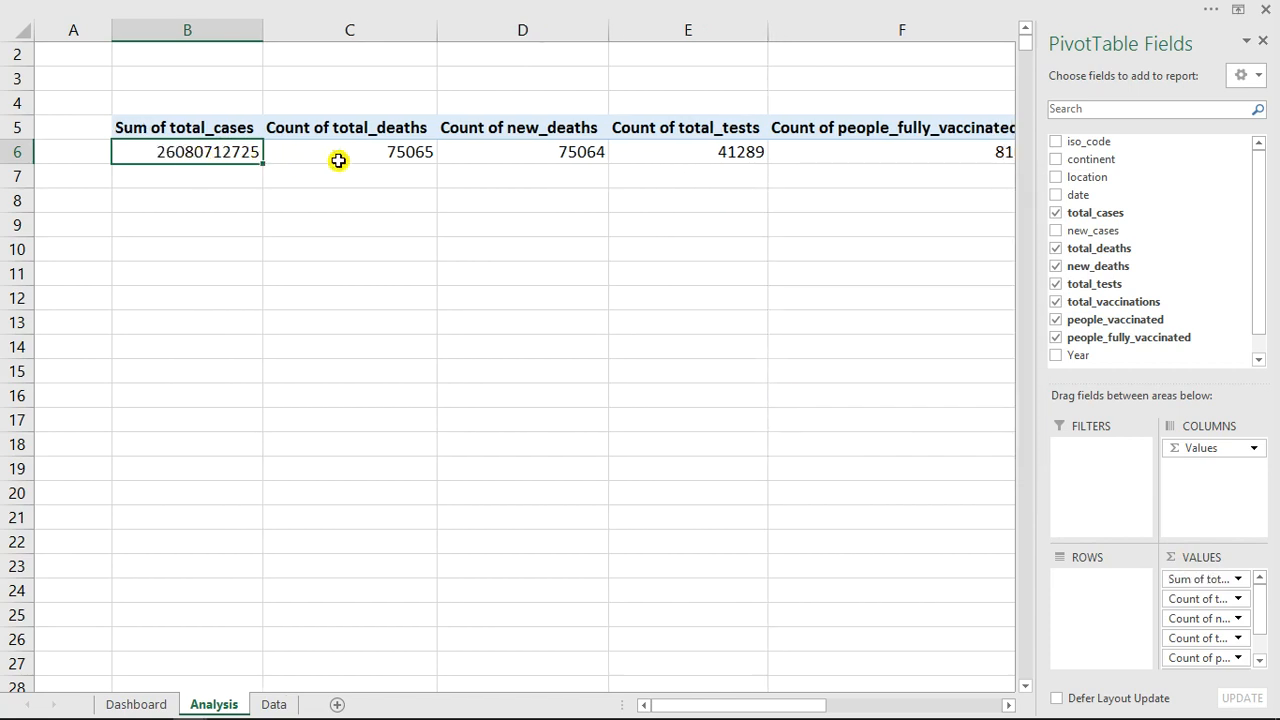
pyautogui.click(1263, 42)
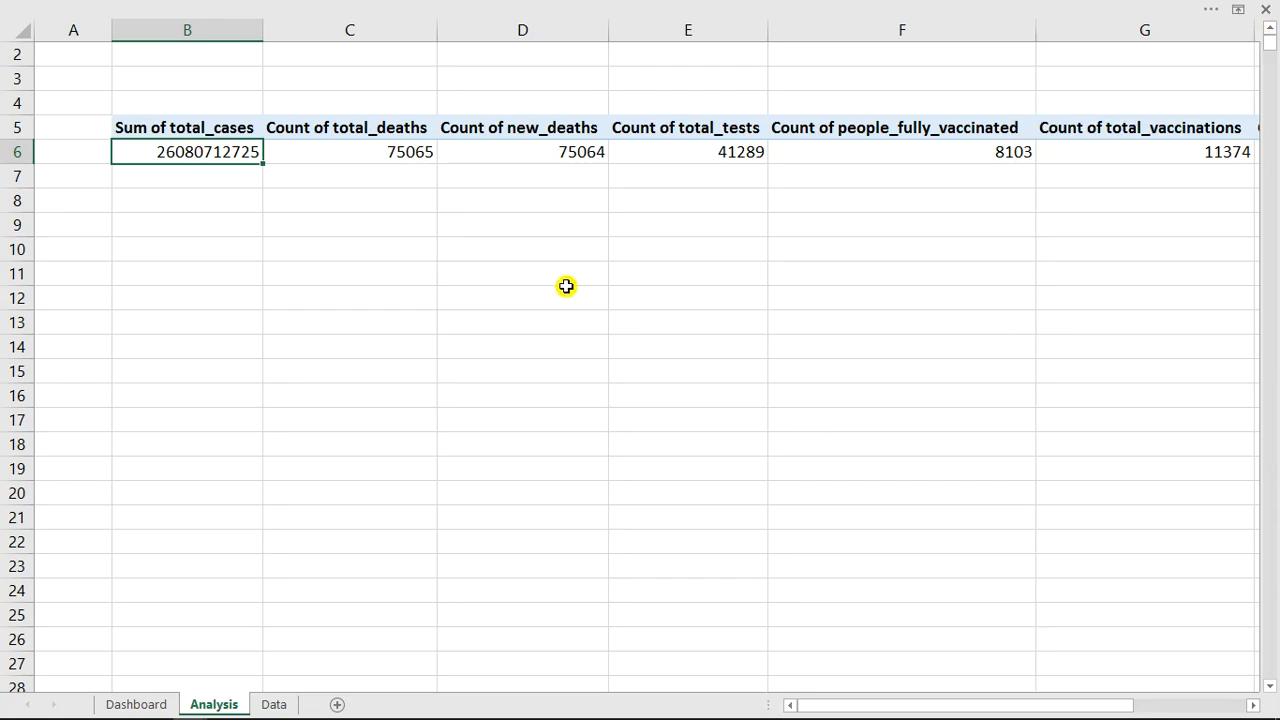
# Bring the PivotTable field list back from the new_deaths value and close it again
pyautogui.click(584, 153)
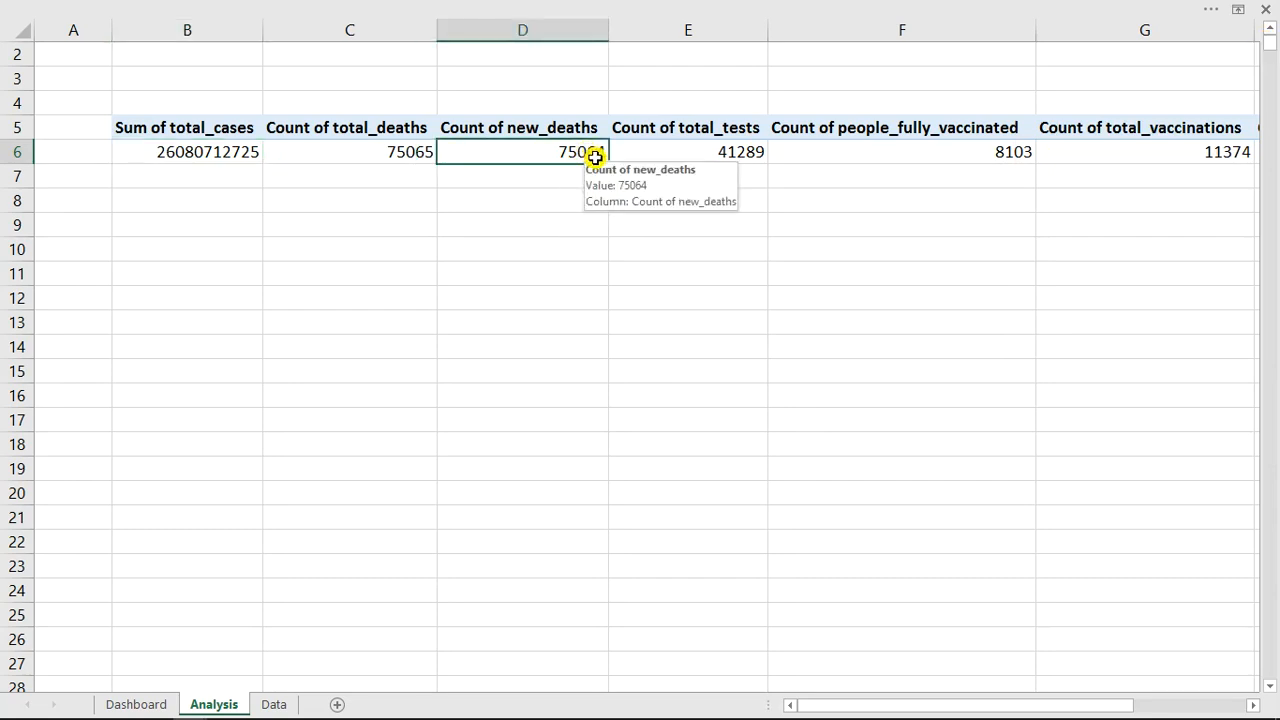
pyautogui.rightClick(481, 151)
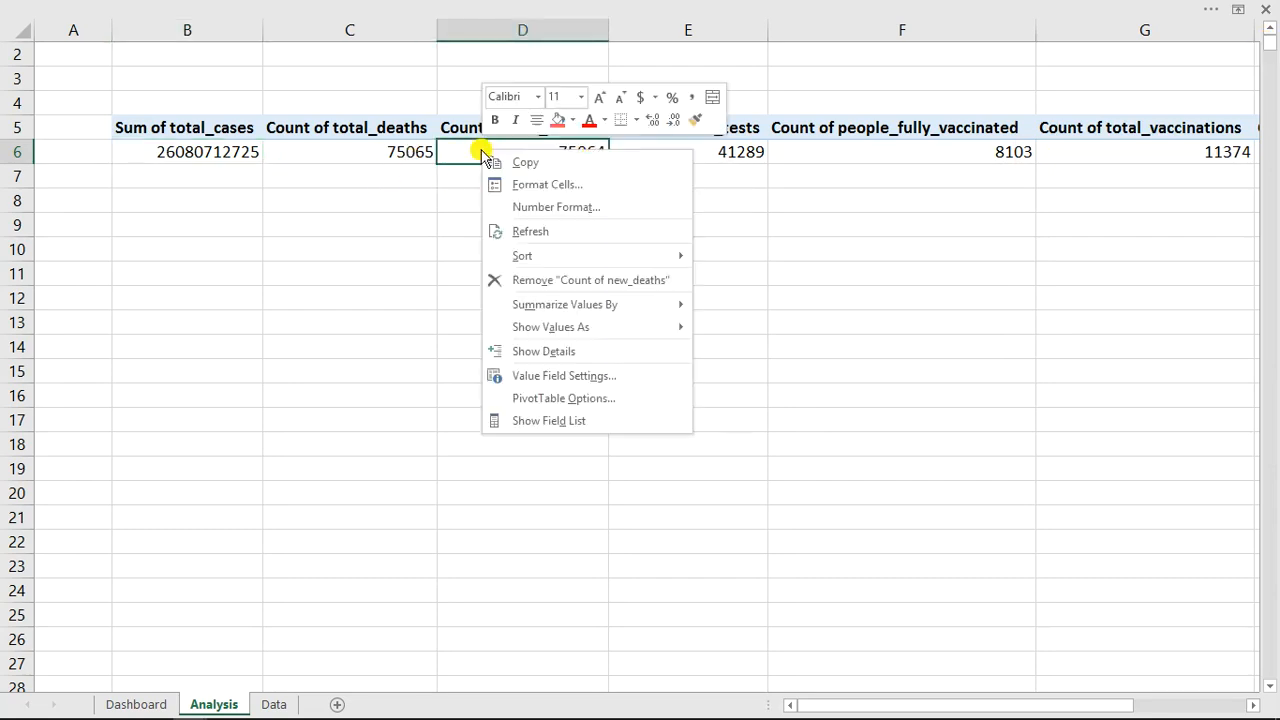
pyautogui.click(549, 421)
pyautogui.click(808, 332)
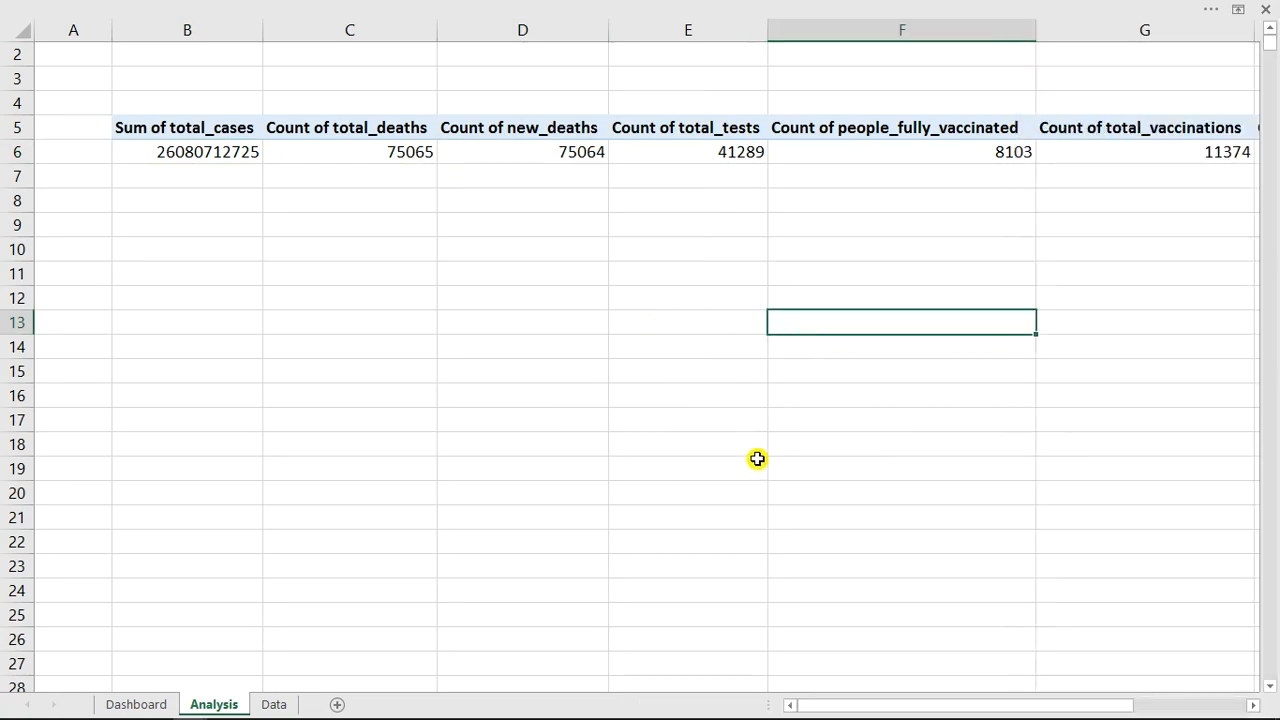
pyautogui.click(711, 148)
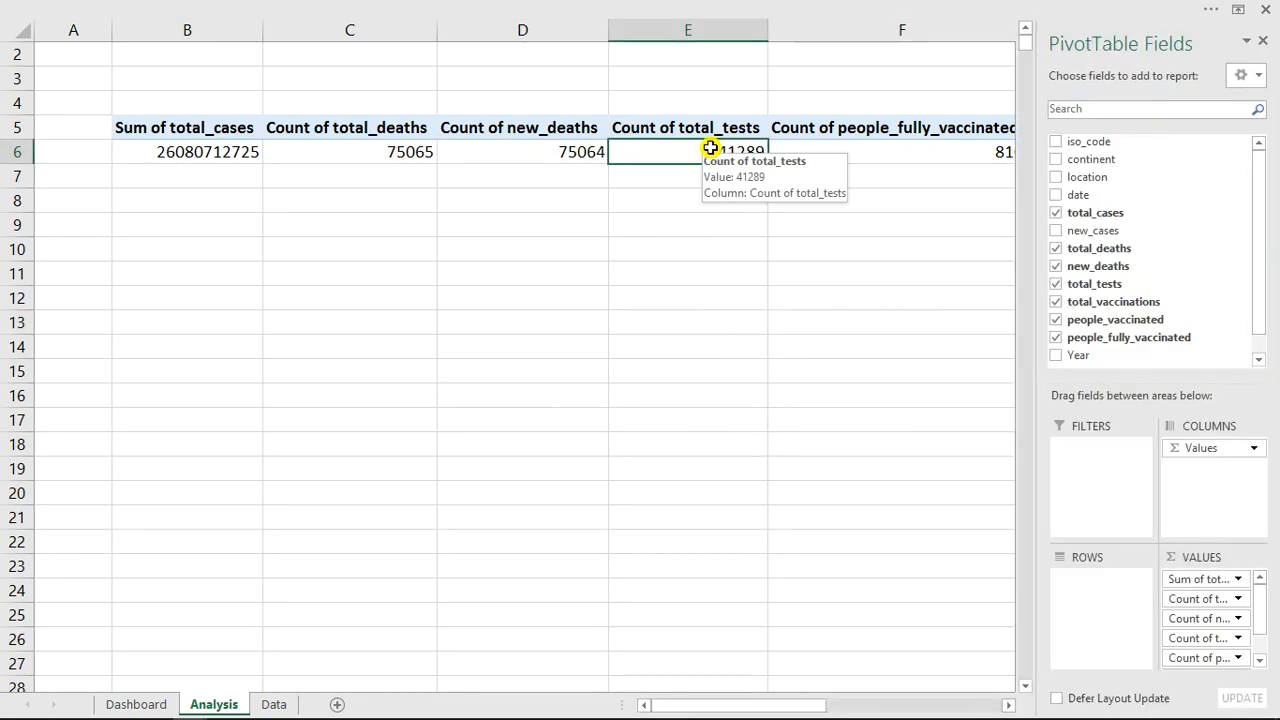
pyautogui.click(1259, 42)
# Summarize the total_deaths value field by Sum instead of Count
pyautogui.click(305, 150)
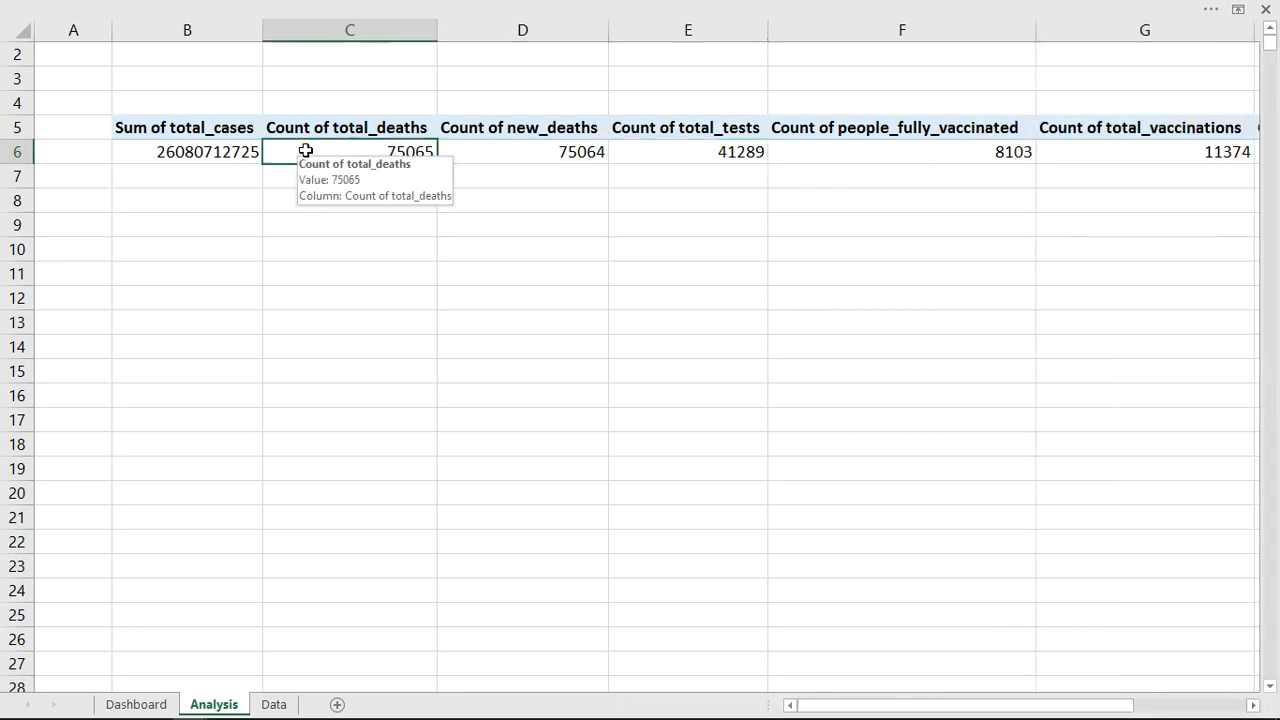
pyautogui.rightClick(305, 150)
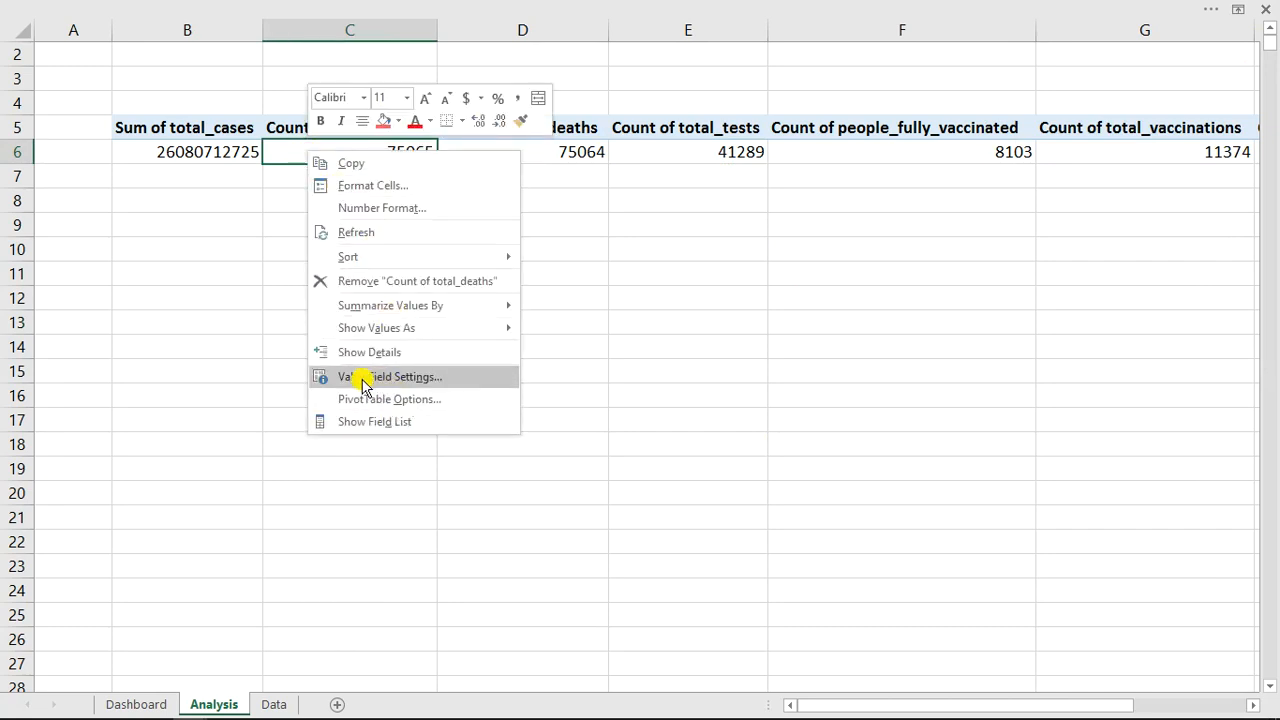
pyautogui.click(410, 379)
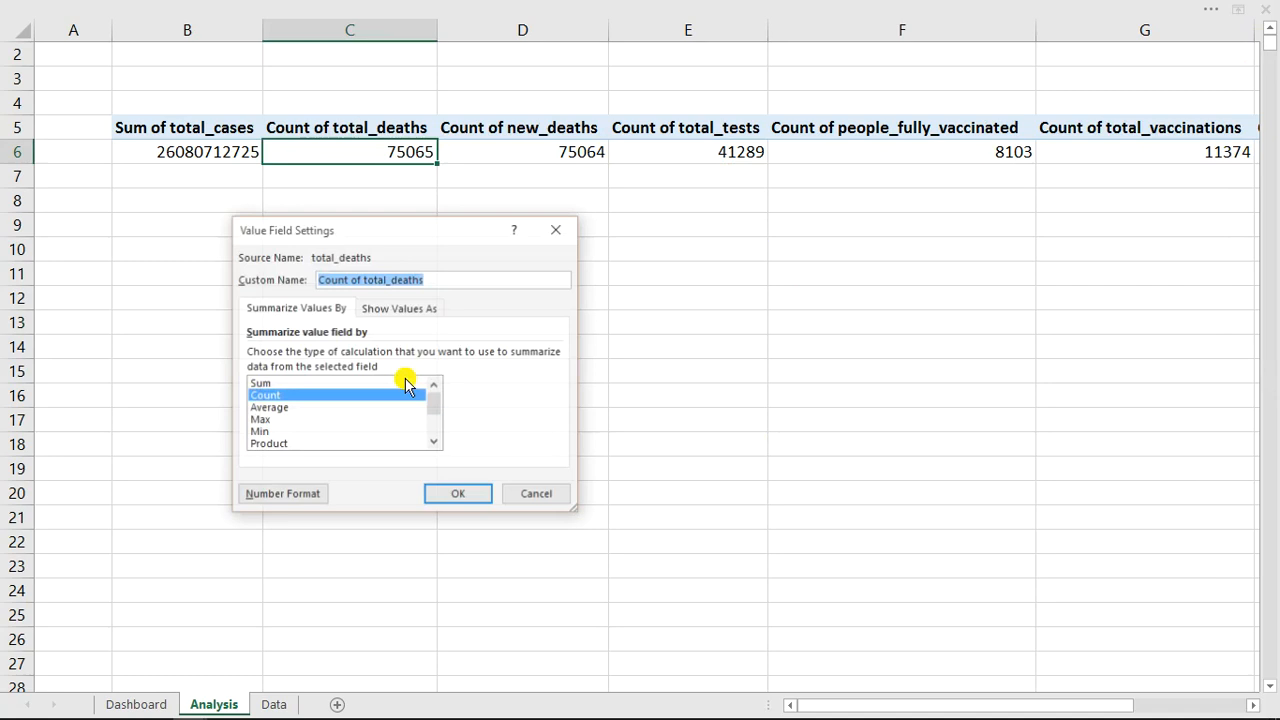
pyautogui.click(270, 383)
pyautogui.click(458, 494)
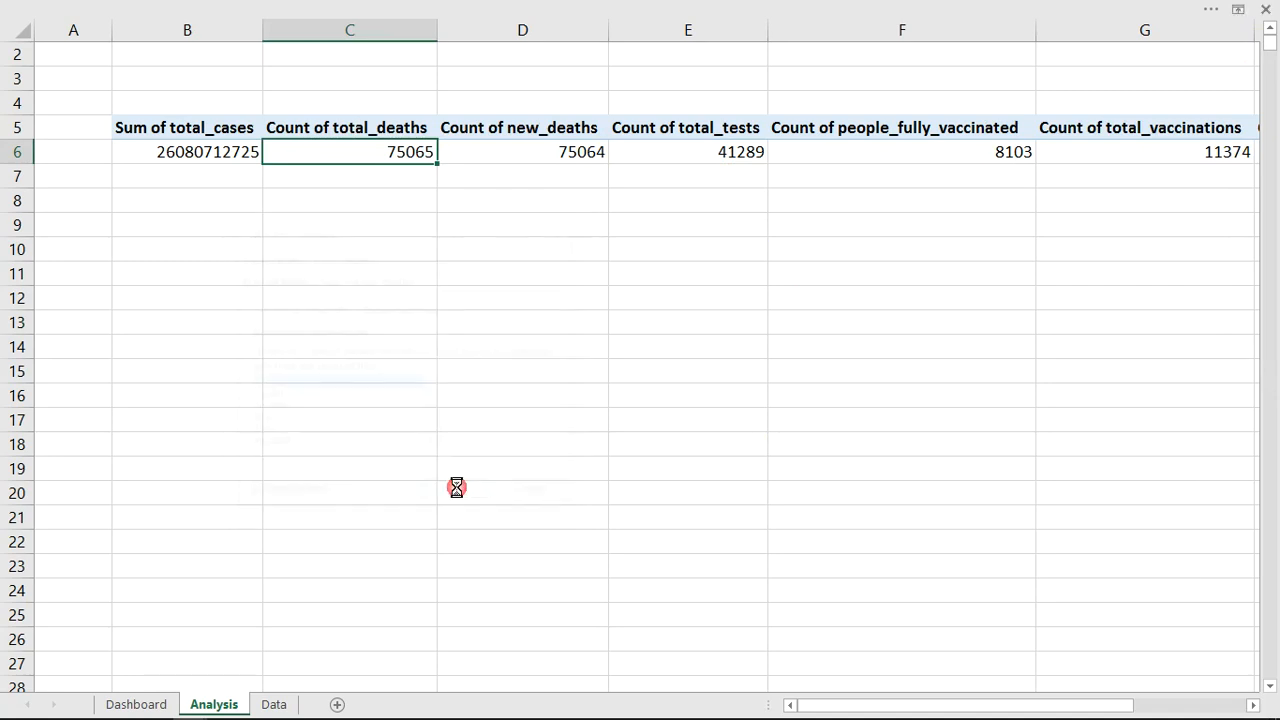
# Summarize the new_deaths value field by Sum instead of Count
pyautogui.rightClick(474, 152)
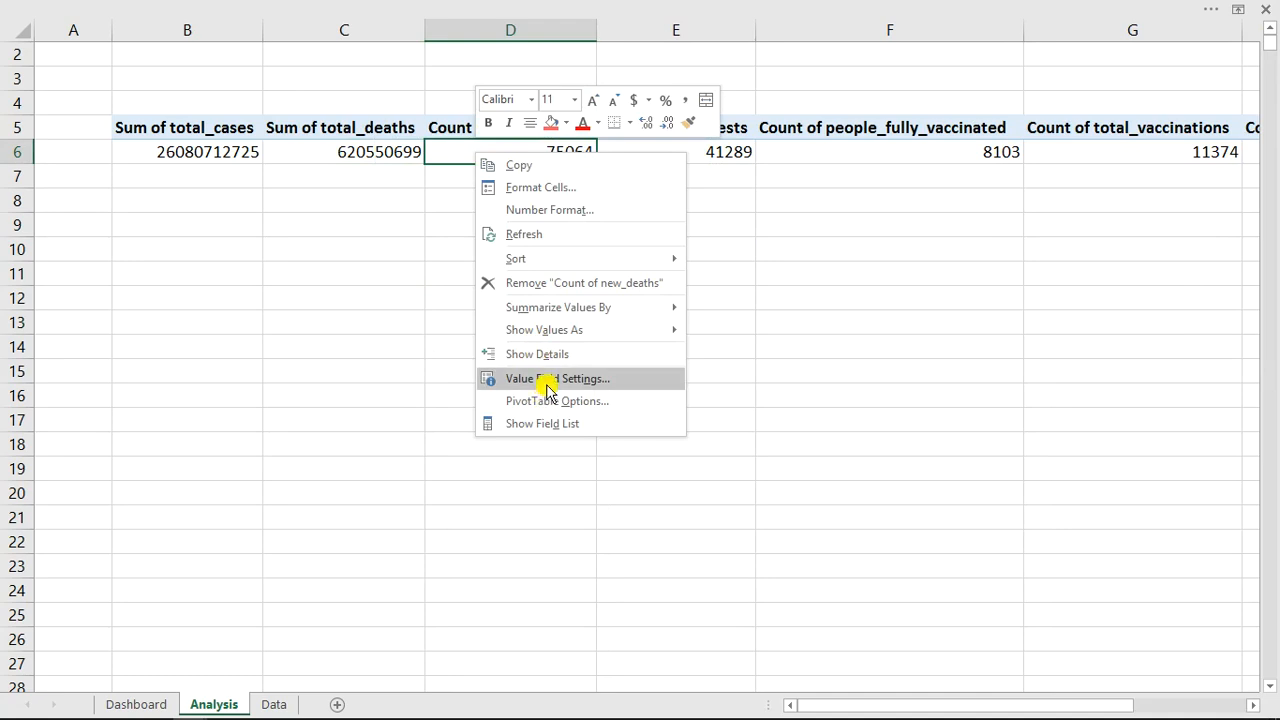
pyautogui.click(549, 379)
pyautogui.click(474, 400)
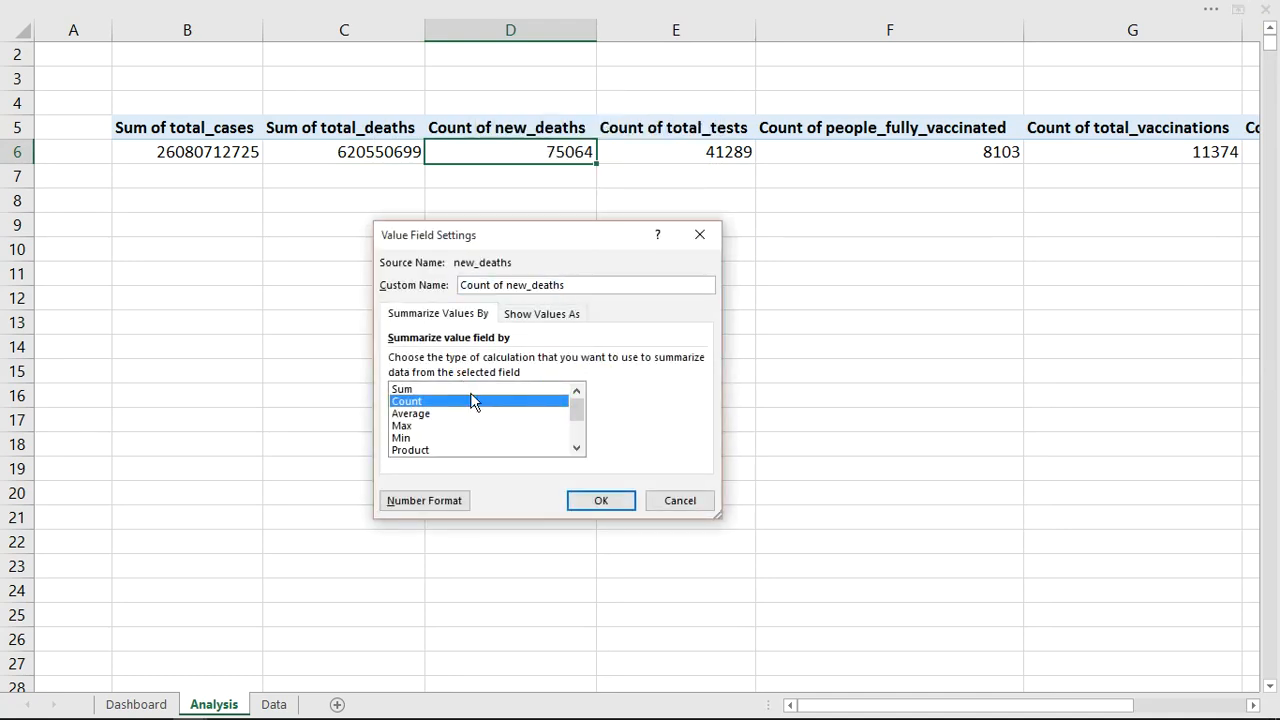
pyautogui.click(472, 389)
pyautogui.click(603, 498)
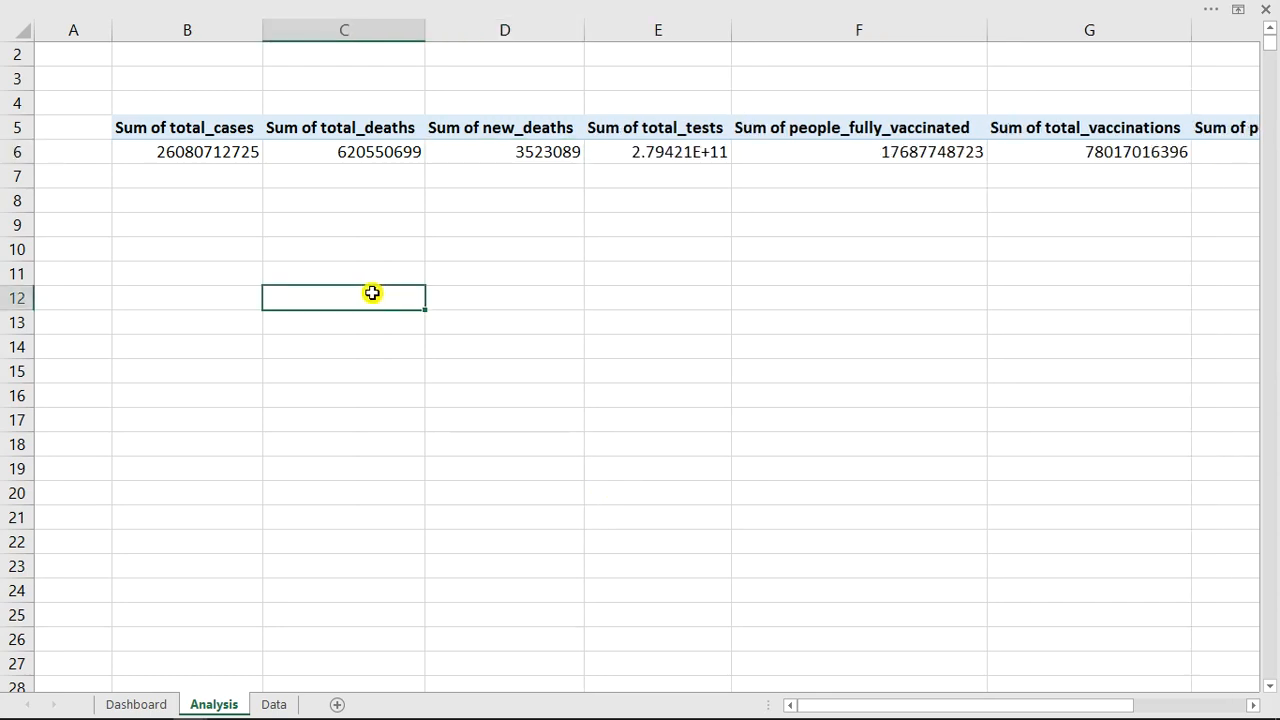
# Select the PivotTable headers in B5:H5 and try to replace all occurrences of "sum if" with nothing
pyautogui.moveTo(201, 147)
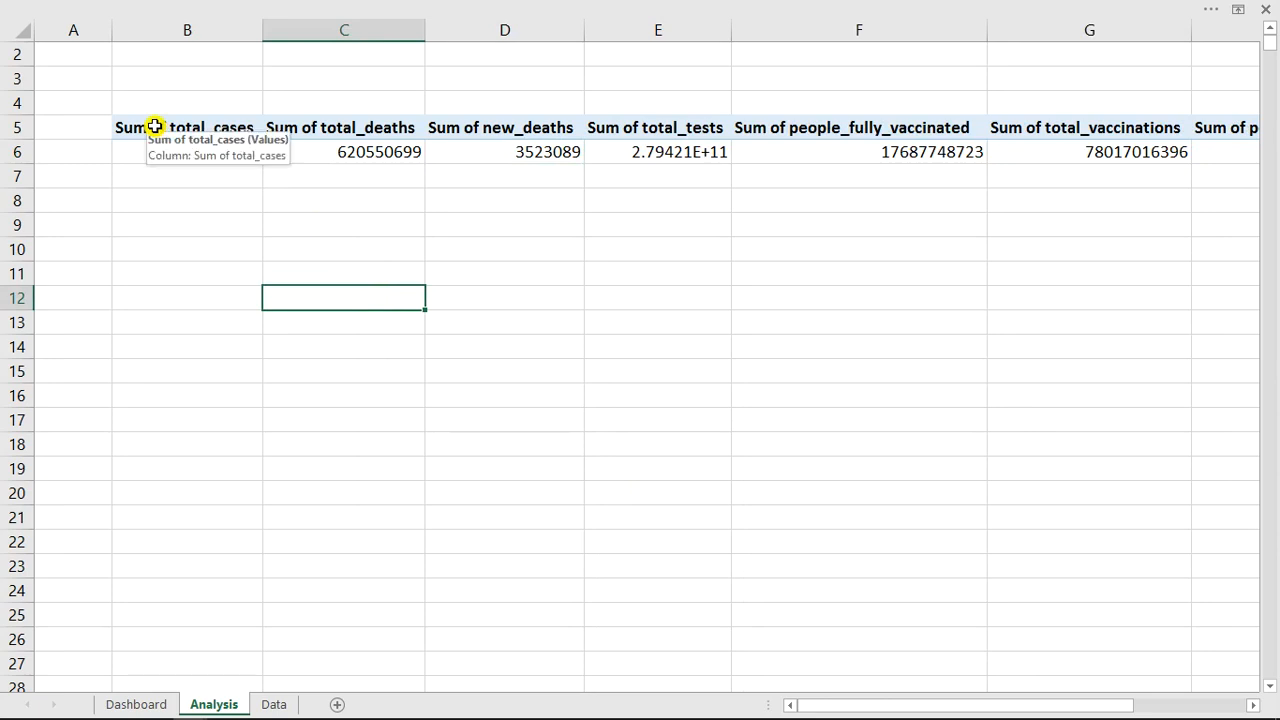
pyautogui.click(155, 130)
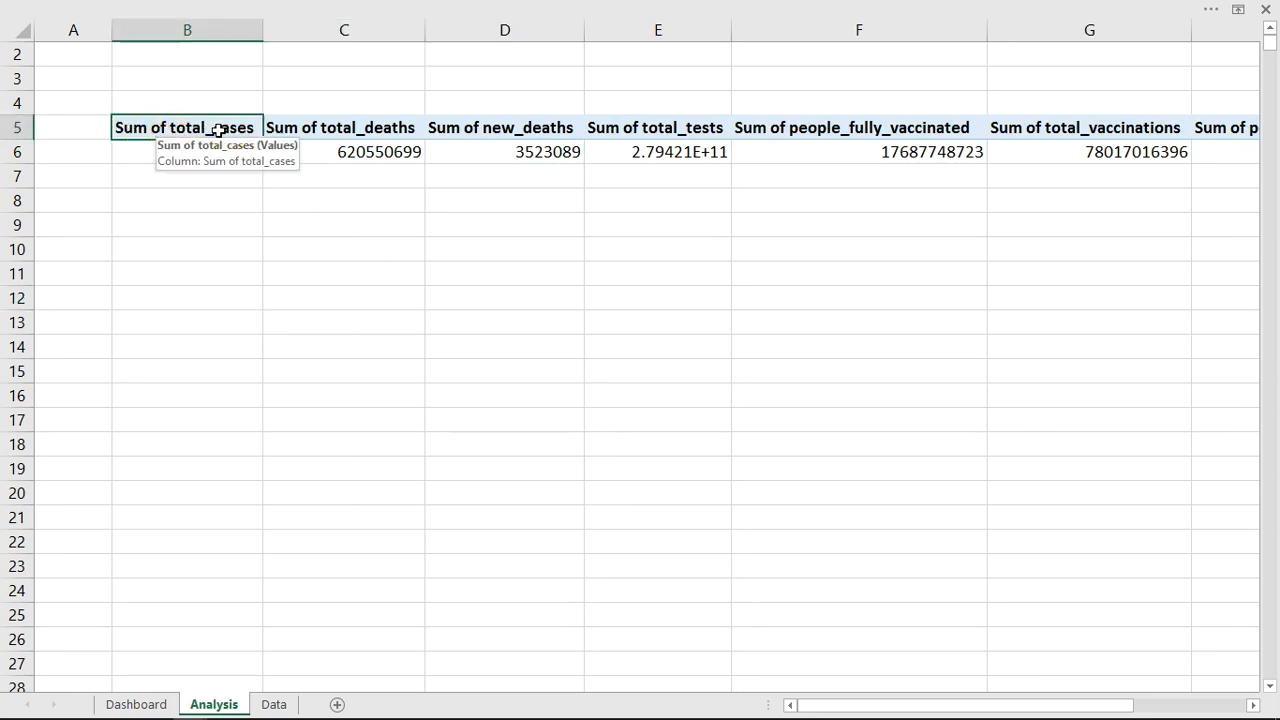
pyautogui.moveTo(218, 130); pyautogui.dragTo(1138, 129)
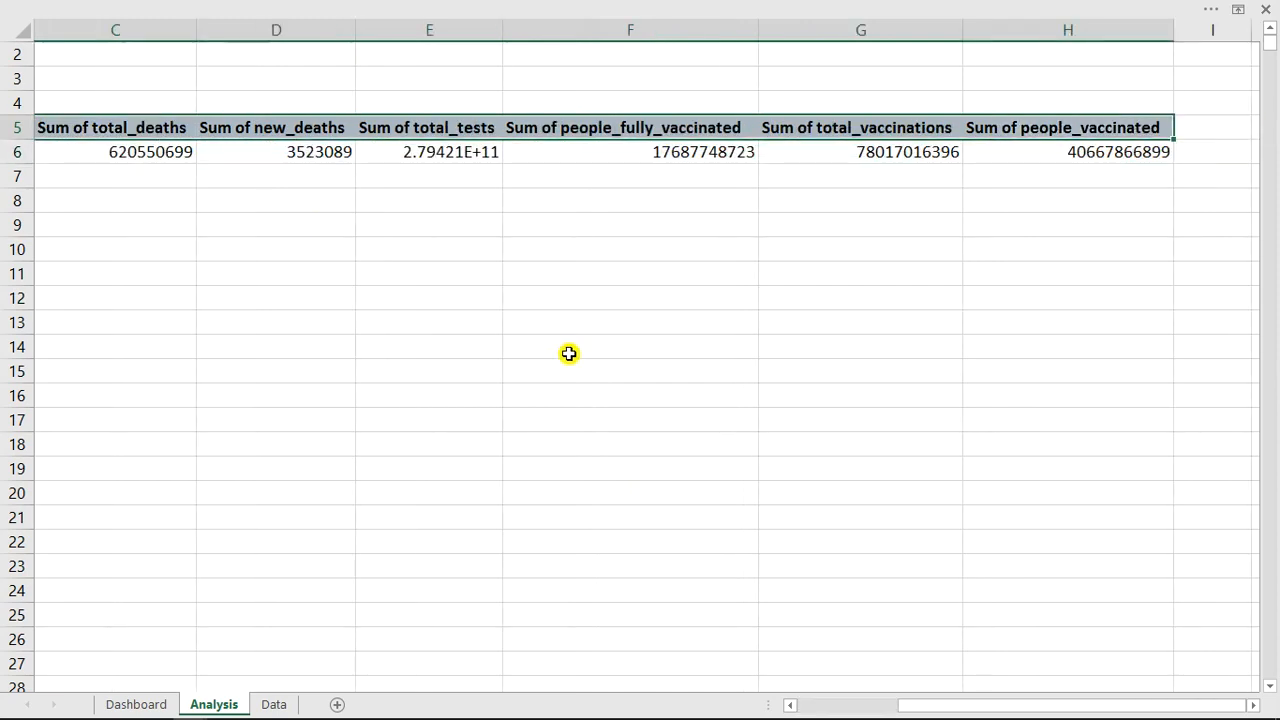
pyautogui.hotkey('ctrl', 'h')
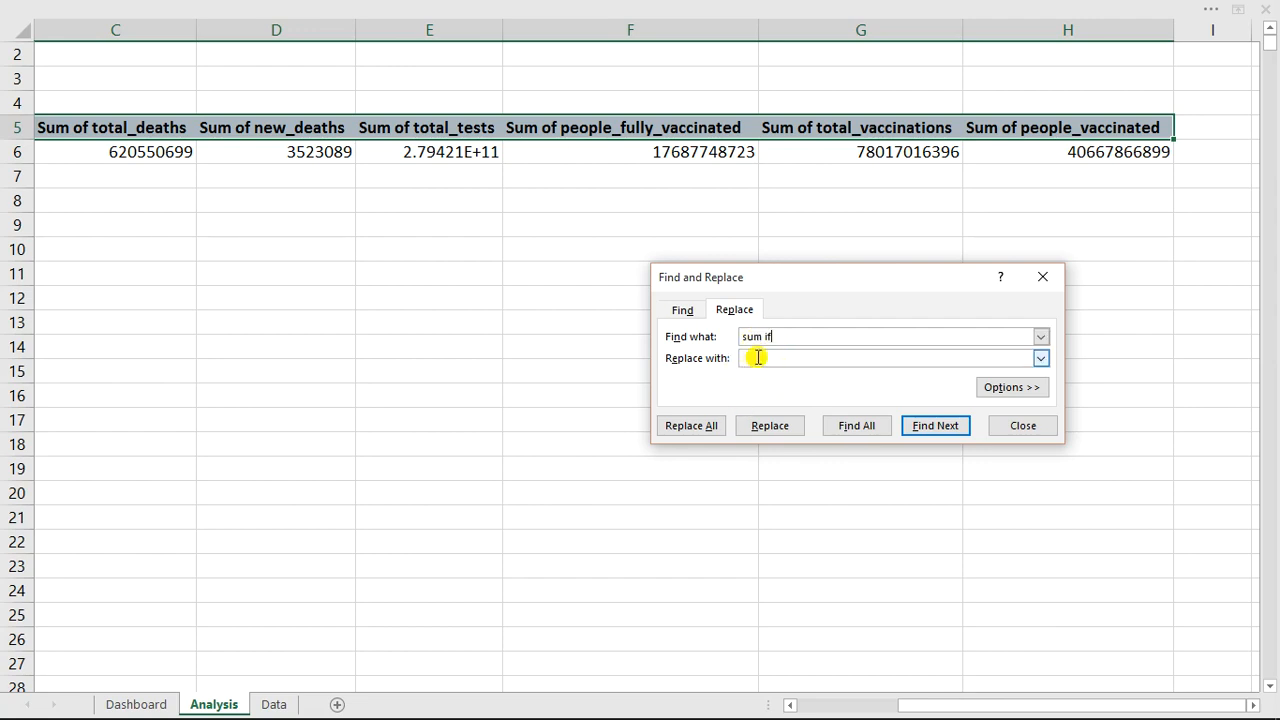
pyautogui.click(697, 427)
pyautogui.click(632, 428)
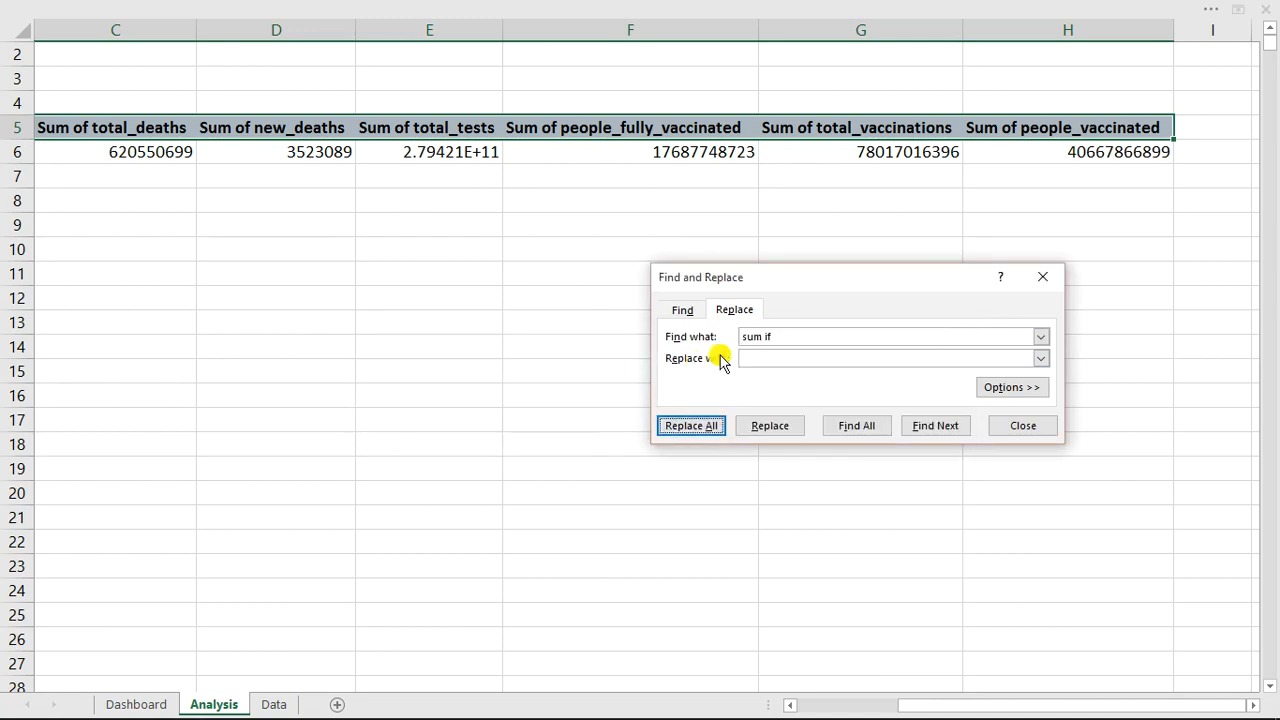
# Correct the search text to "sum of", replace all its occurrences in the selected headers with nothing, and close Find and Replace
pyautogui.click(796, 336)
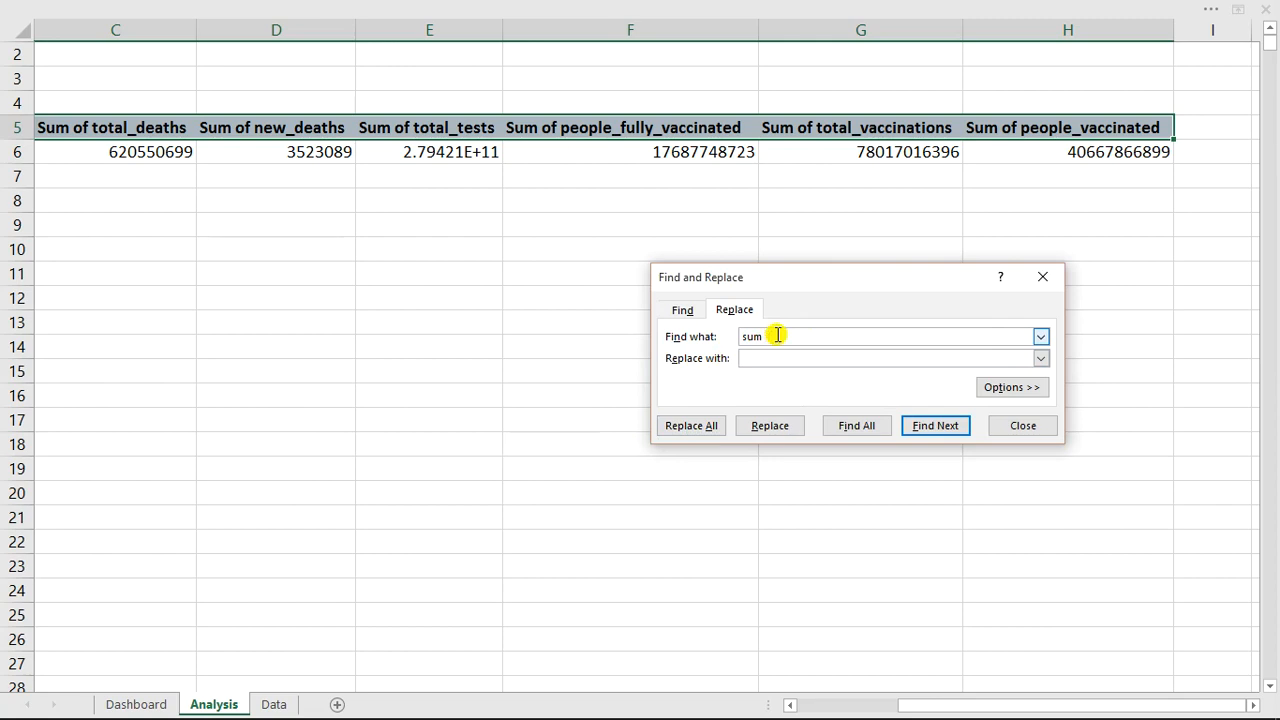
pyautogui.write('of')
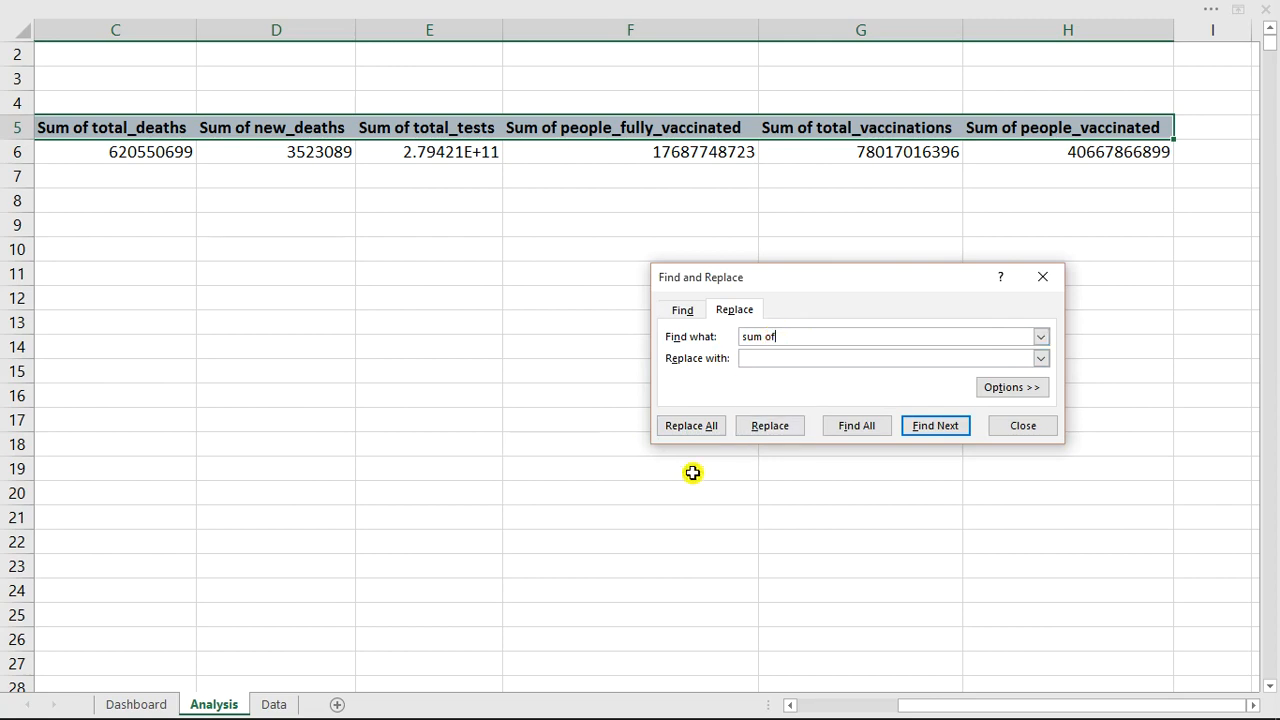
pyautogui.click(697, 427)
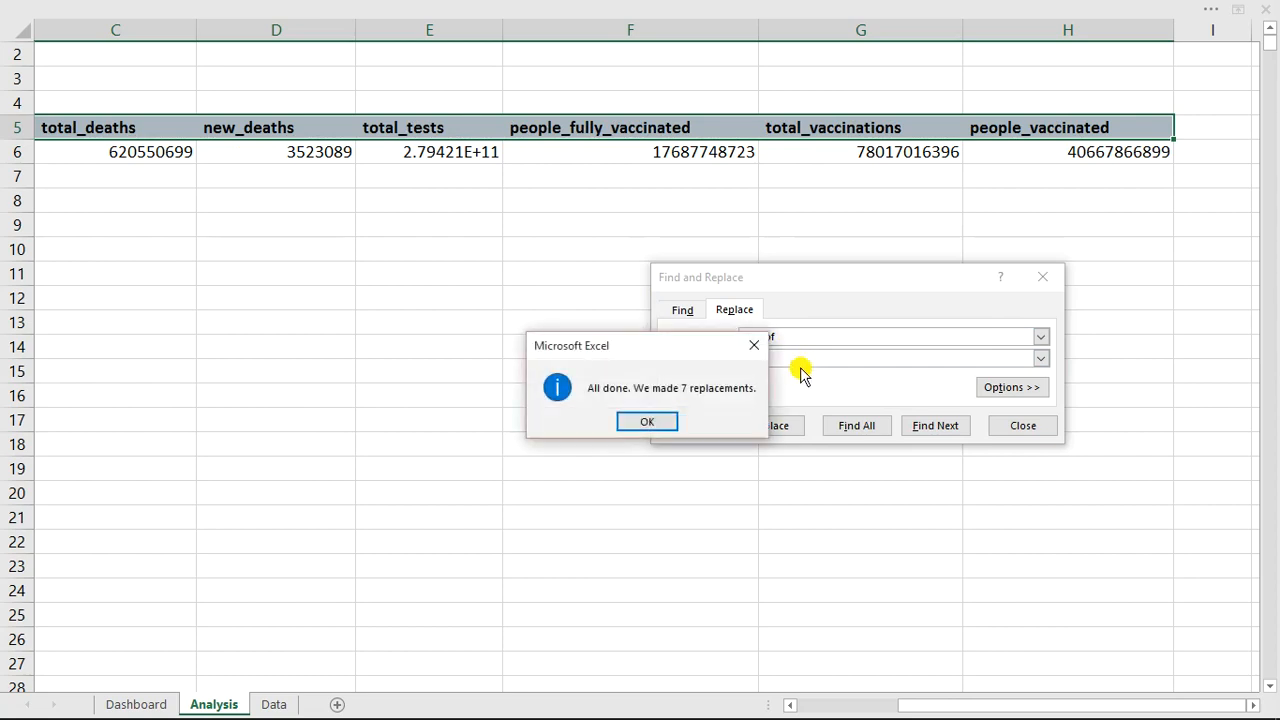
pyautogui.click(650, 421)
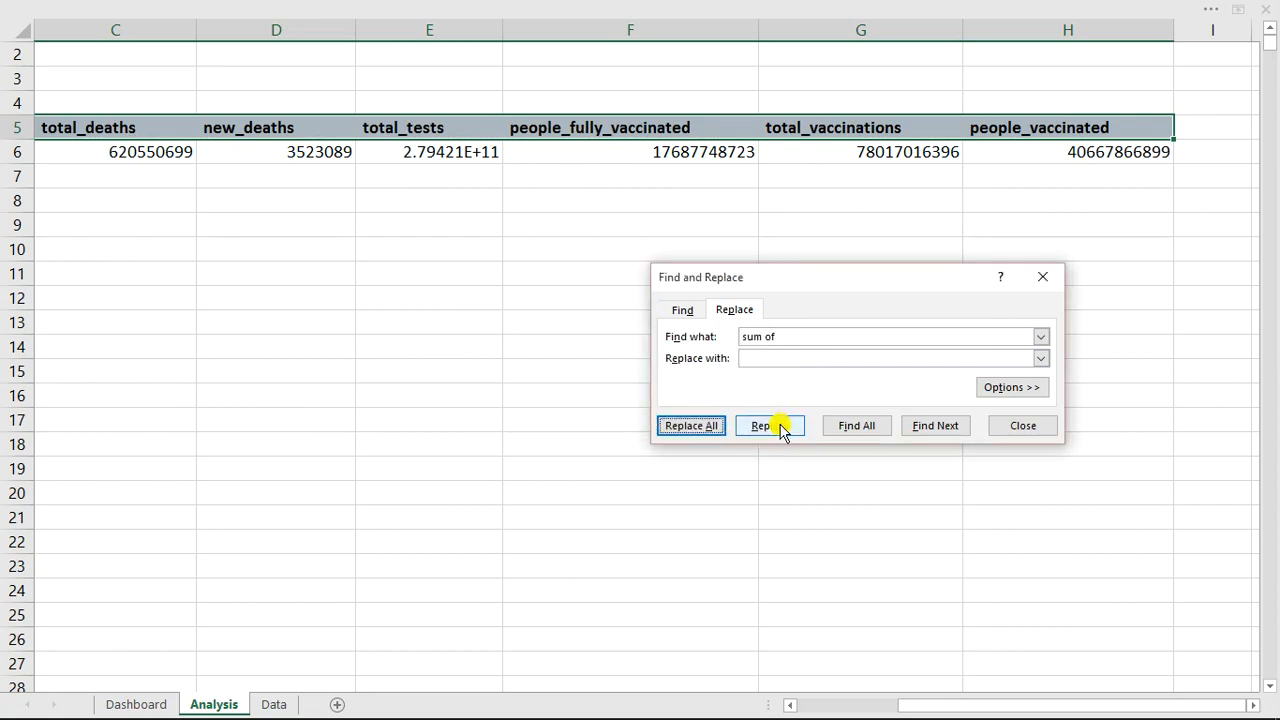
pyautogui.click(1040, 292)
pyautogui.click(832, 522)
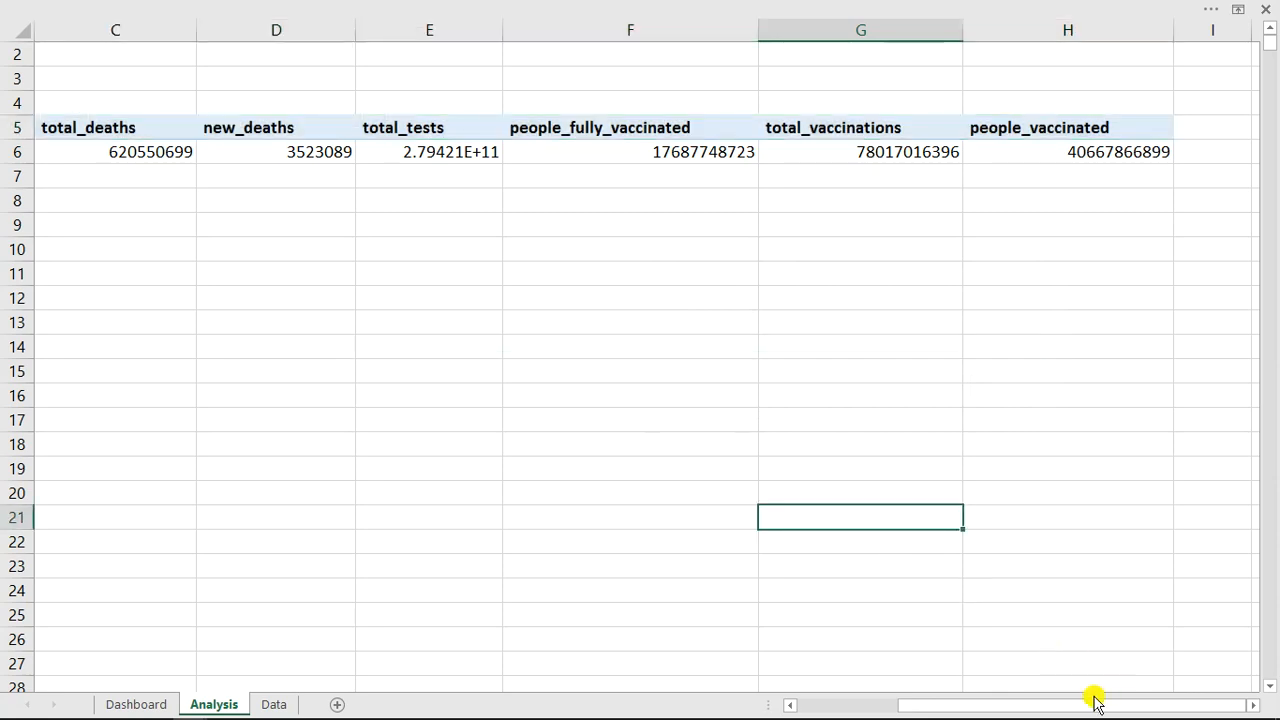
# Replace every underscore with a space in the PivotTable headers B5:H5 and close Find and Replace
pyautogui.moveTo(1092, 704); pyautogui.dragTo(931, 706)
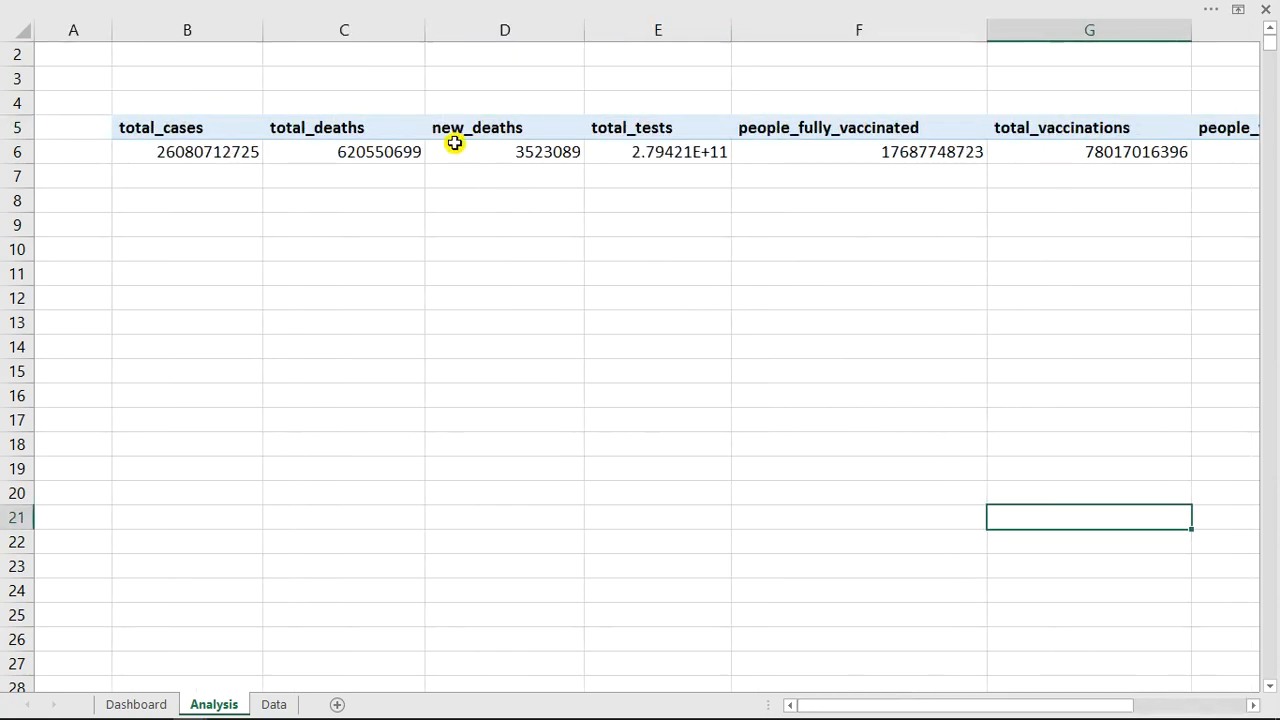
pyautogui.moveTo(152, 128); pyautogui.dragTo(1121, 130)
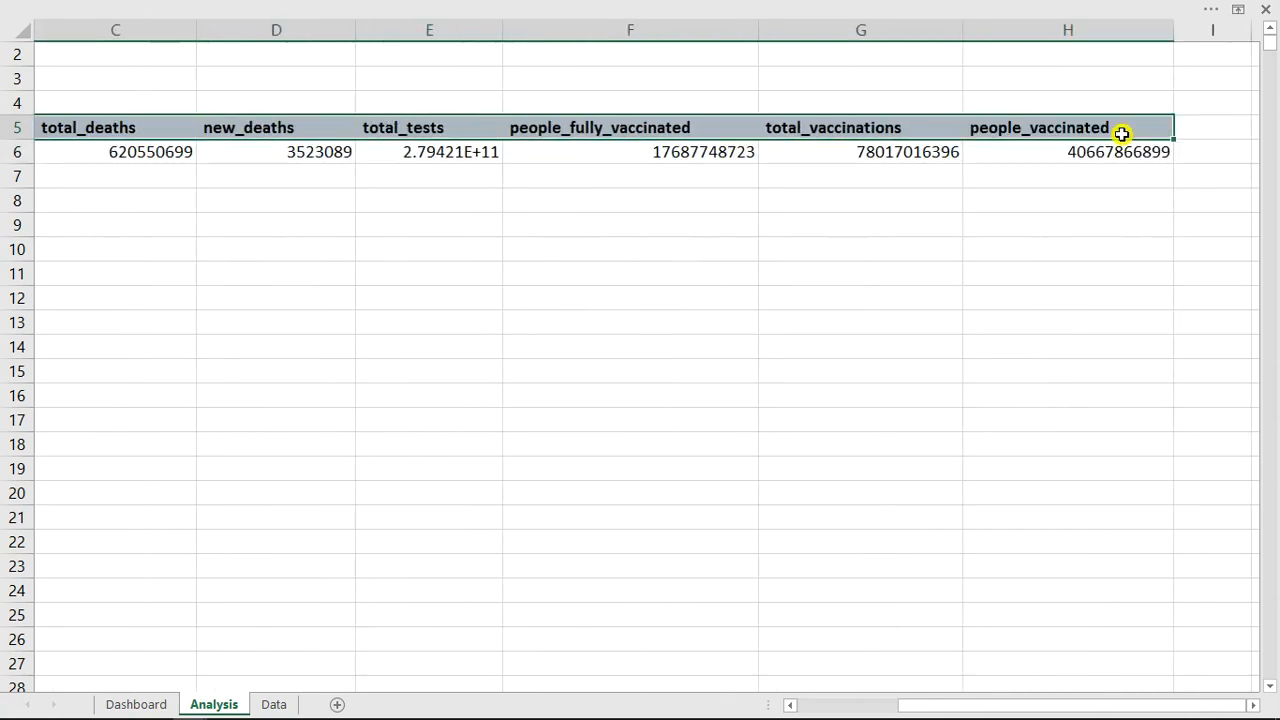
pyautogui.hotkey('ctrl', 'h')
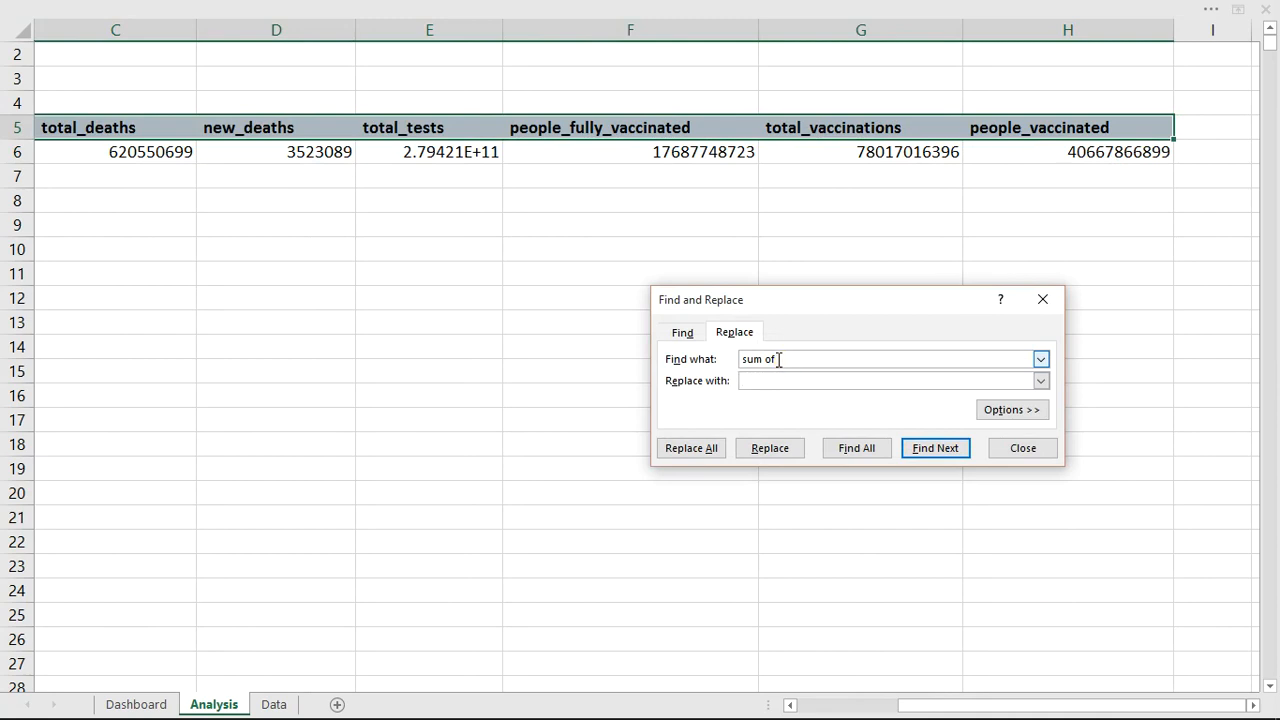
pyautogui.moveTo(779, 359); pyautogui.dragTo(721, 354)
pyautogui.press('BackSpace')
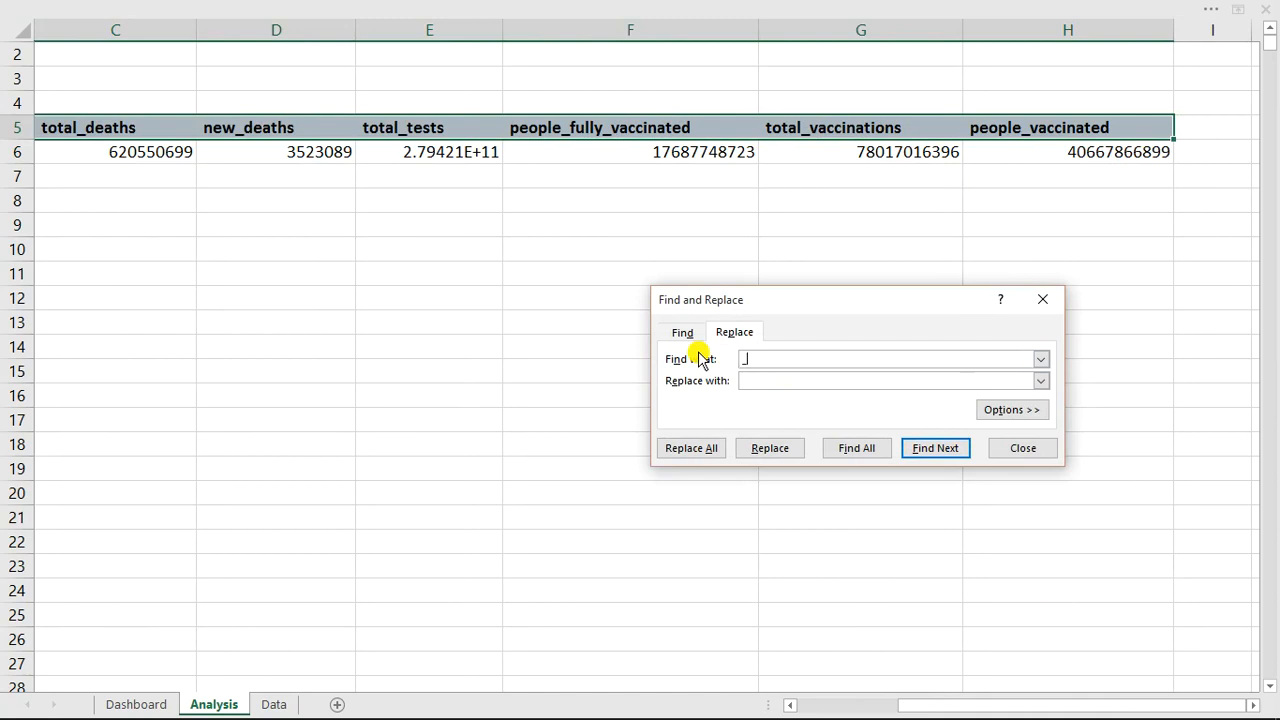
pyautogui.click(780, 383)
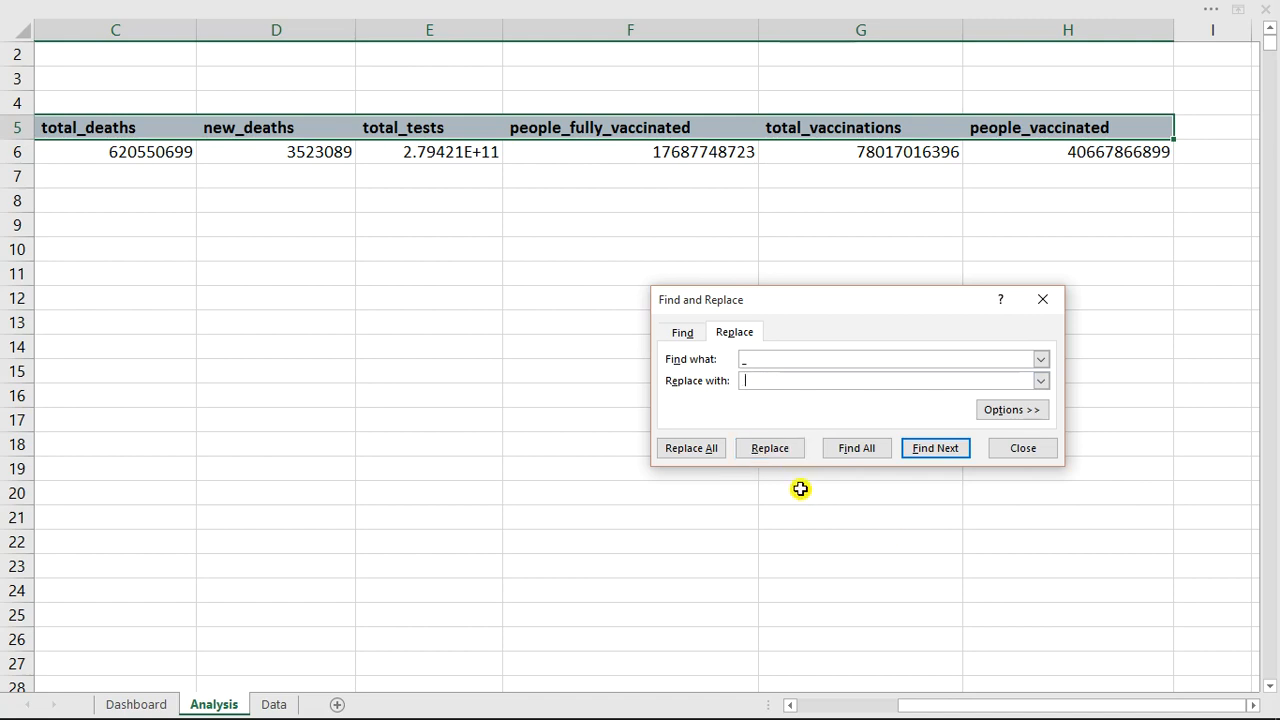
pyautogui.click(690, 450)
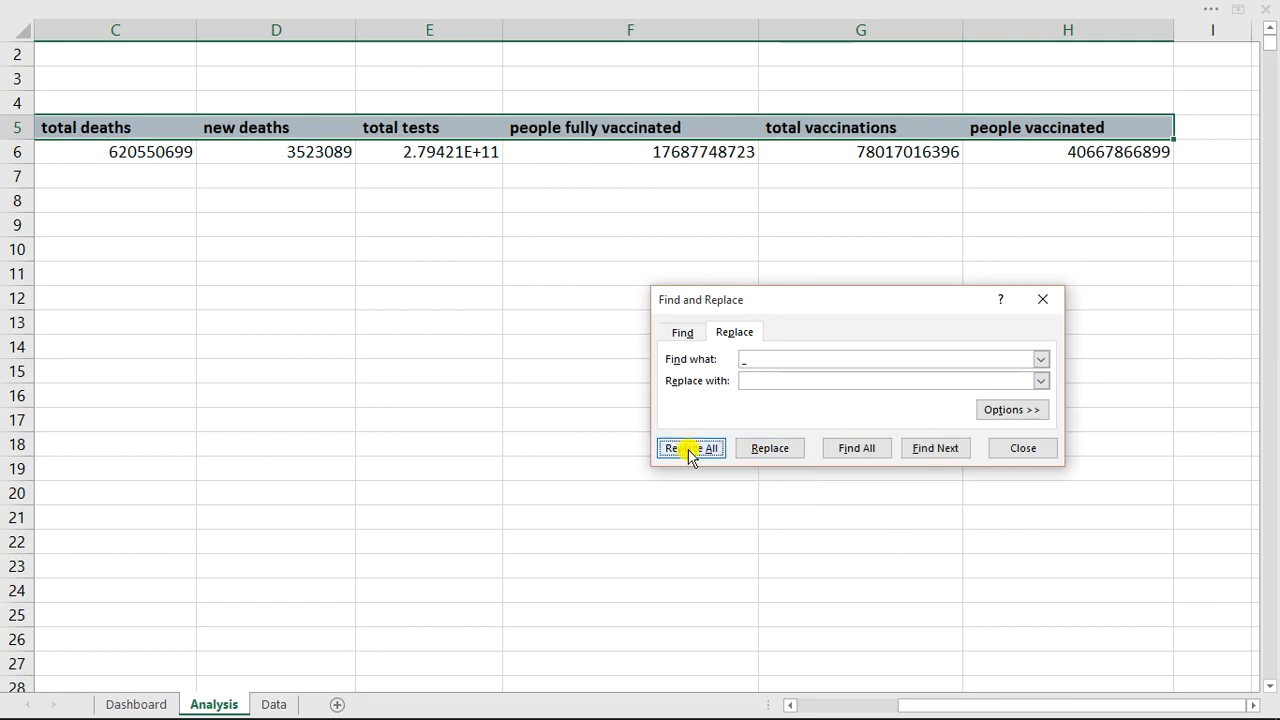
pyautogui.click(636, 420)
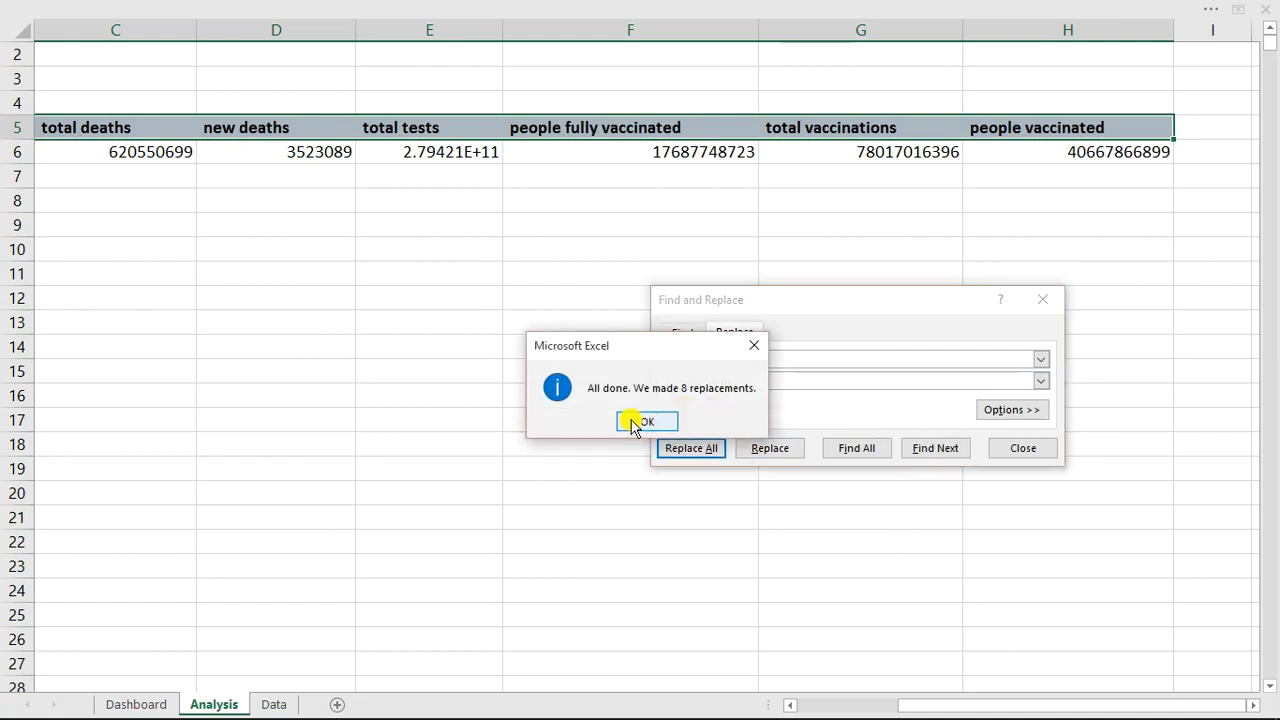
pyautogui.click(1012, 446)
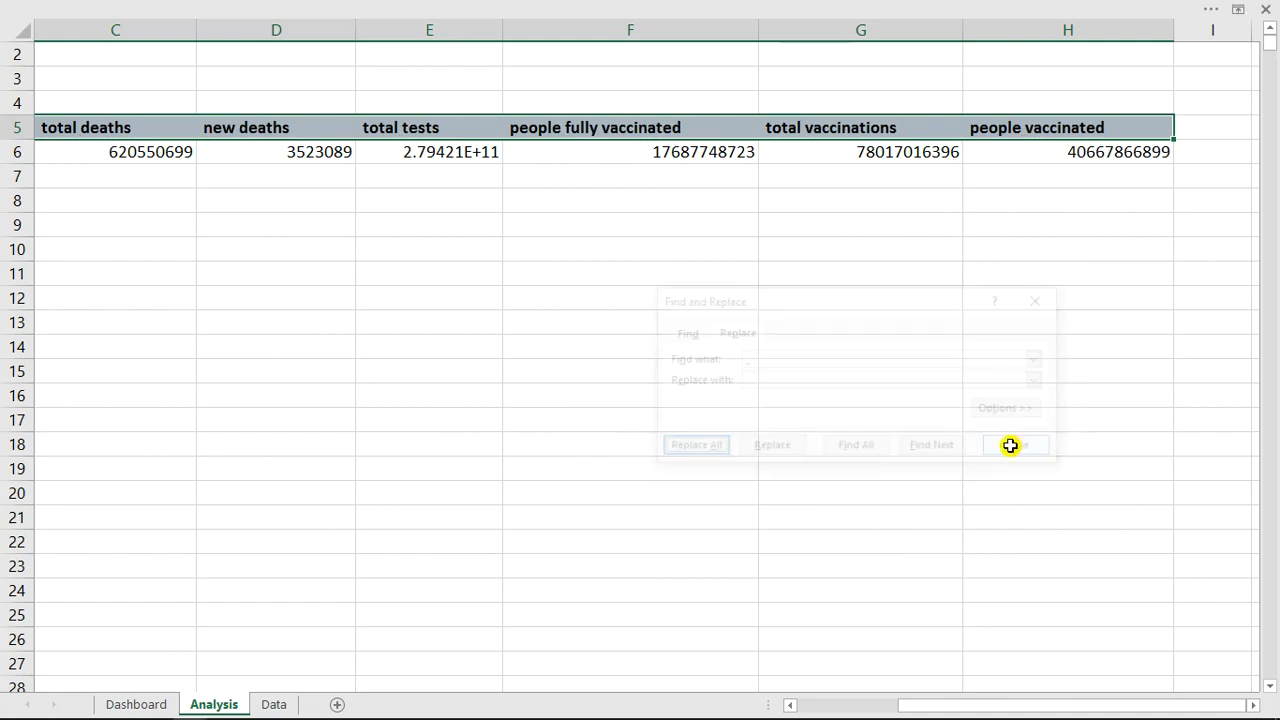
pyautogui.click(630, 322)
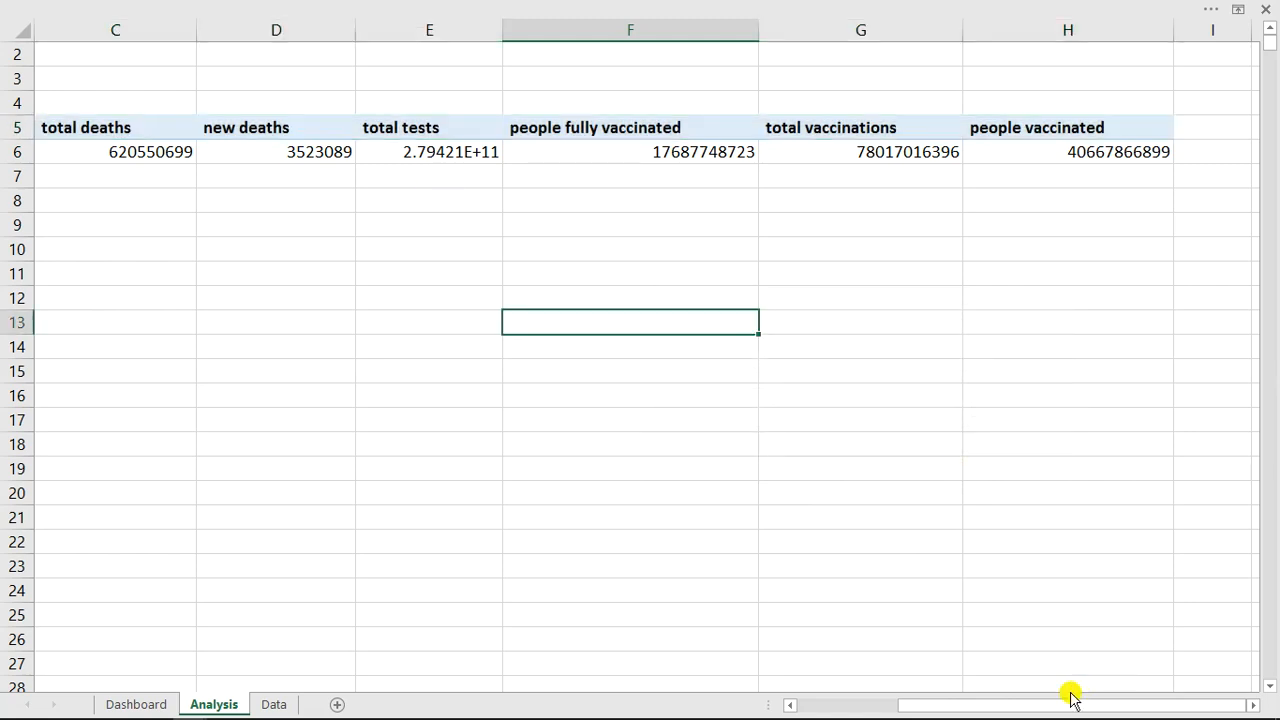
# Format the PivotTable values in B6:H6 as Number with 0 decimal places and the 1000 separator
pyautogui.moveTo(1065, 712); pyautogui.dragTo(900, 703)
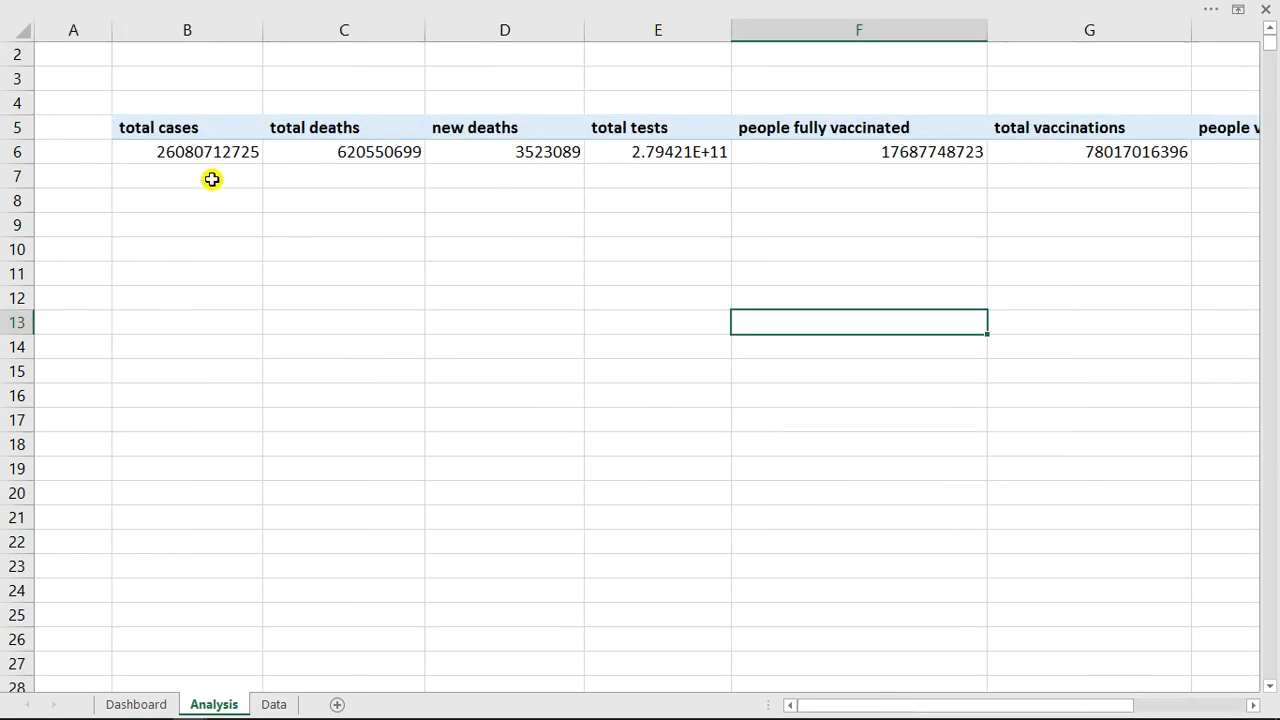
pyautogui.moveTo(194, 152); pyautogui.dragTo(380, 152)
pyautogui.moveTo(568, 147); pyautogui.dragTo(1133, 152)
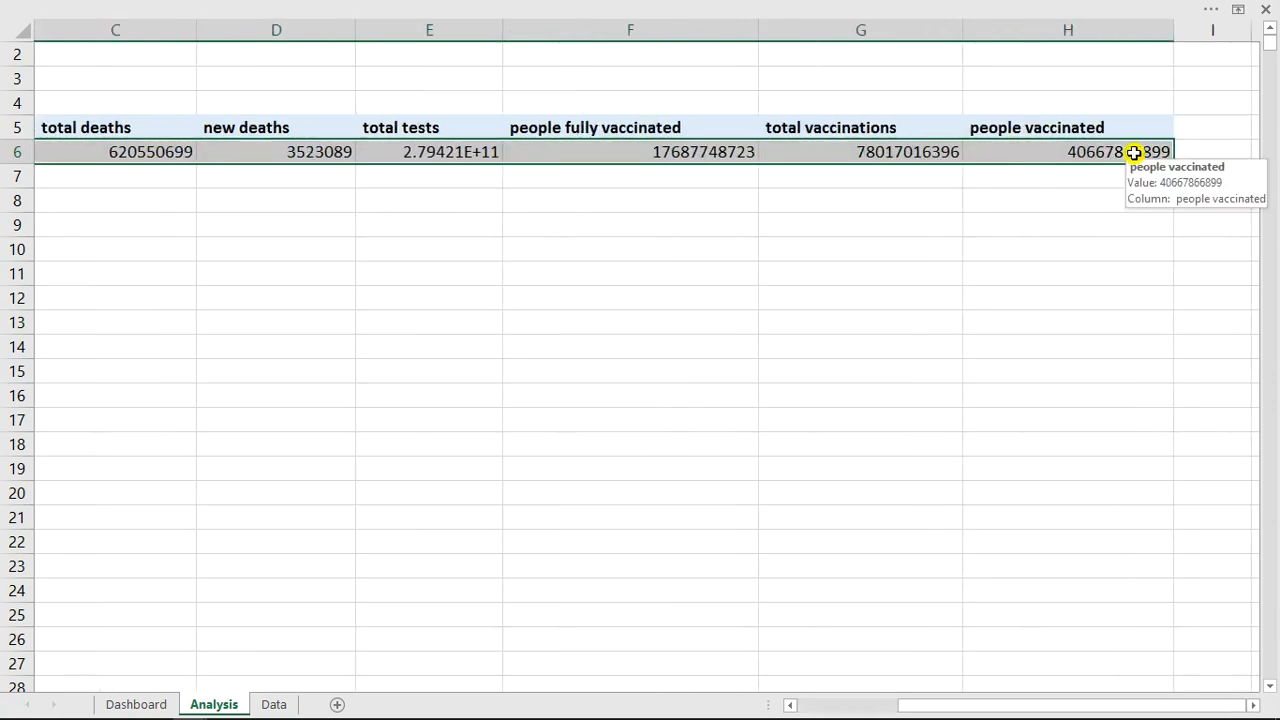
pyautogui.hotkey('ctrl', '1')
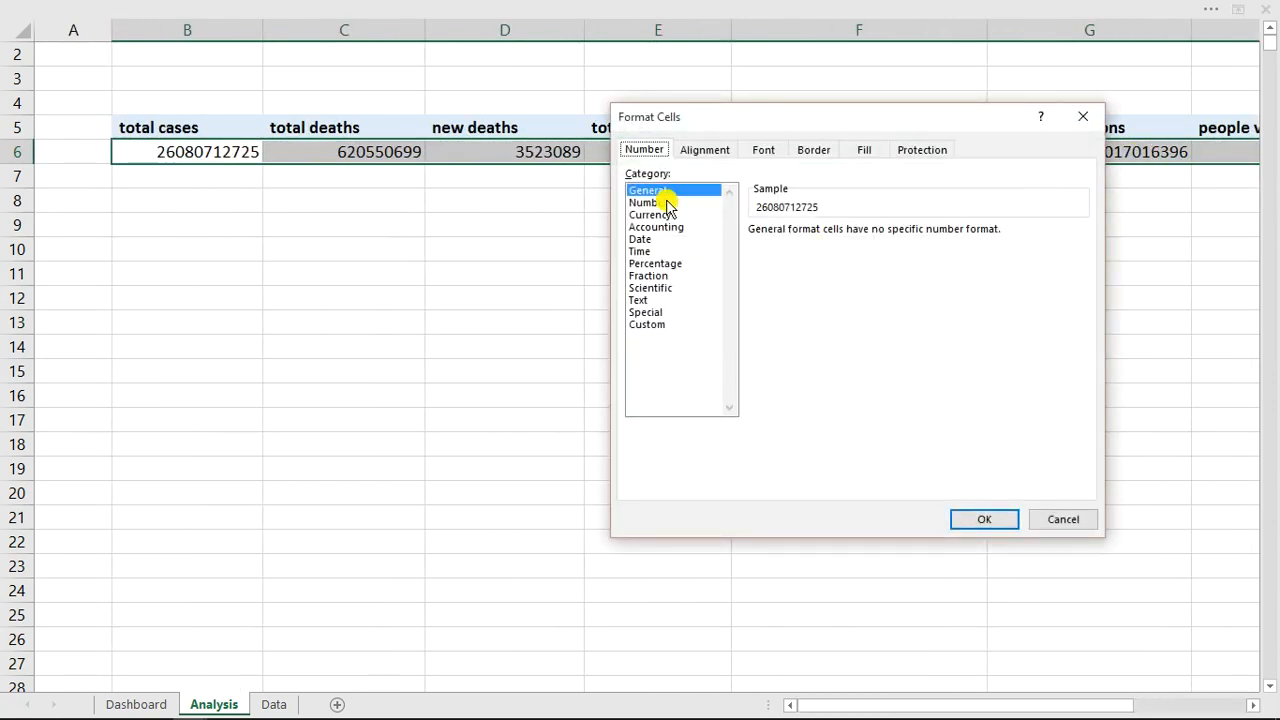
pyautogui.click(666, 201)
pyautogui.click(876, 237)
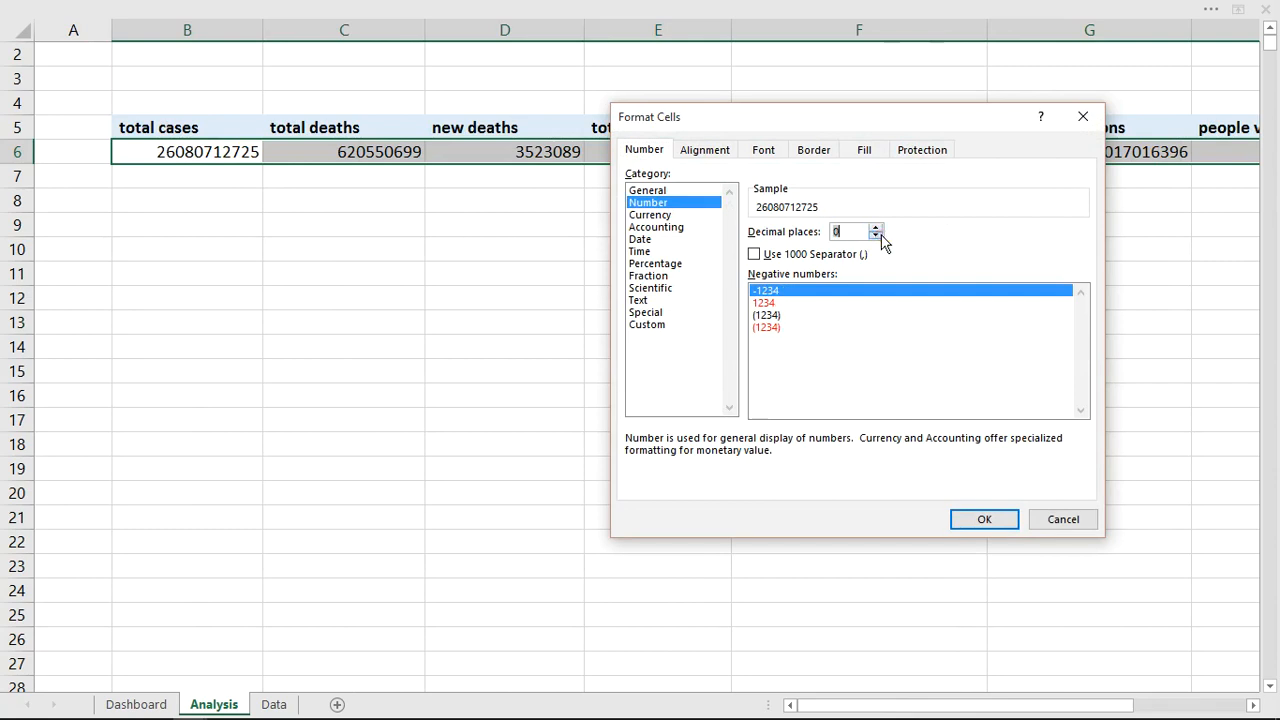
pyautogui.click(755, 254)
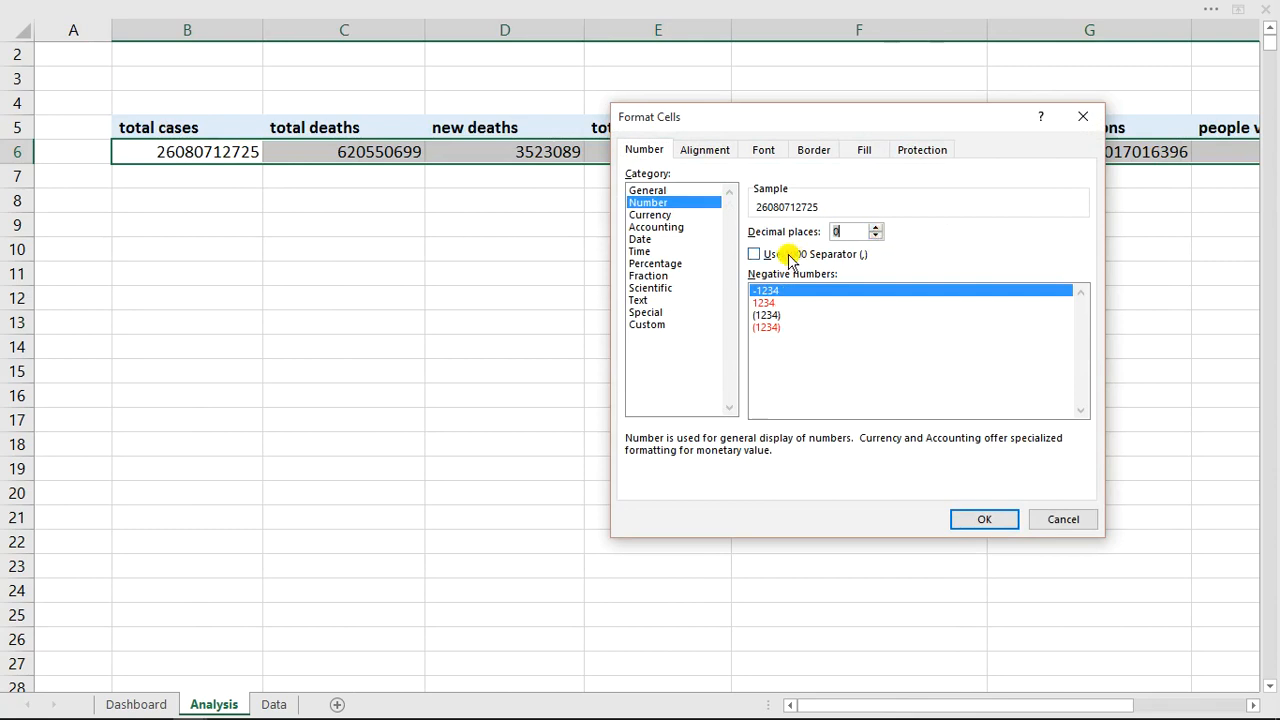
pyautogui.click(978, 521)
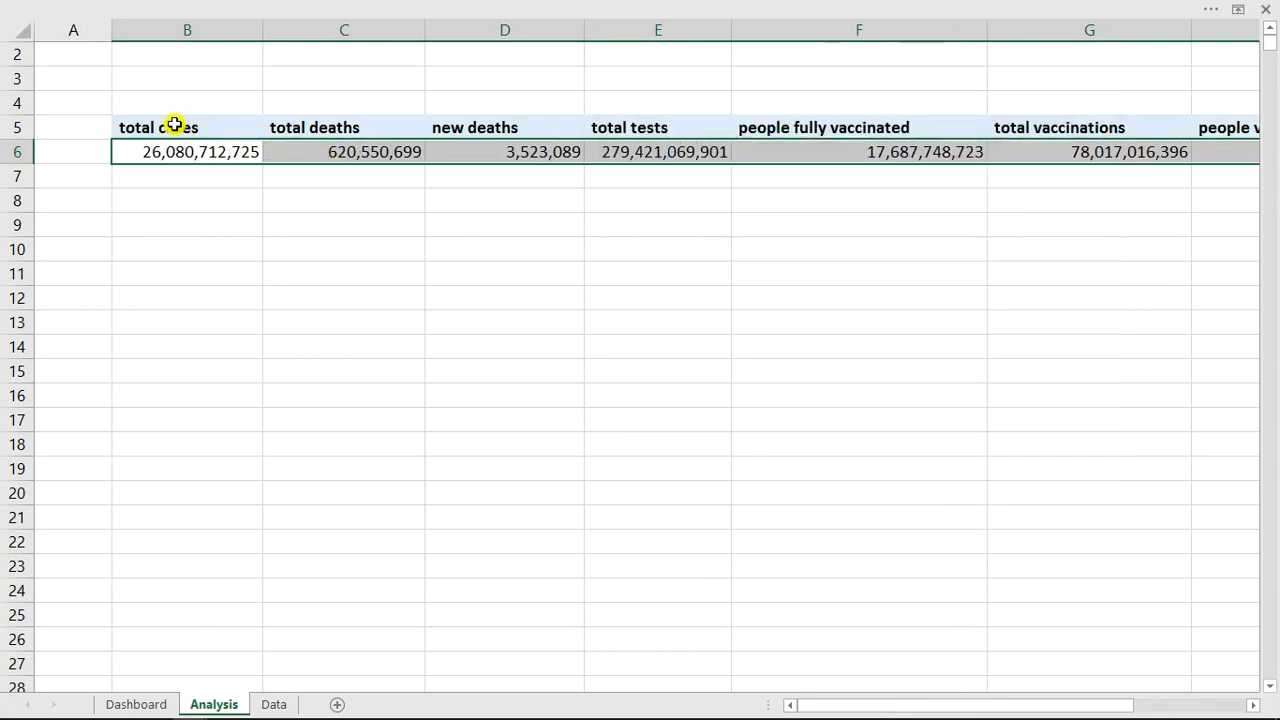
# Copy the whole PivotTable in B5:H6 and paste it at cell K5
pyautogui.moveTo(170, 127); pyautogui.dragTo(1151, 141)
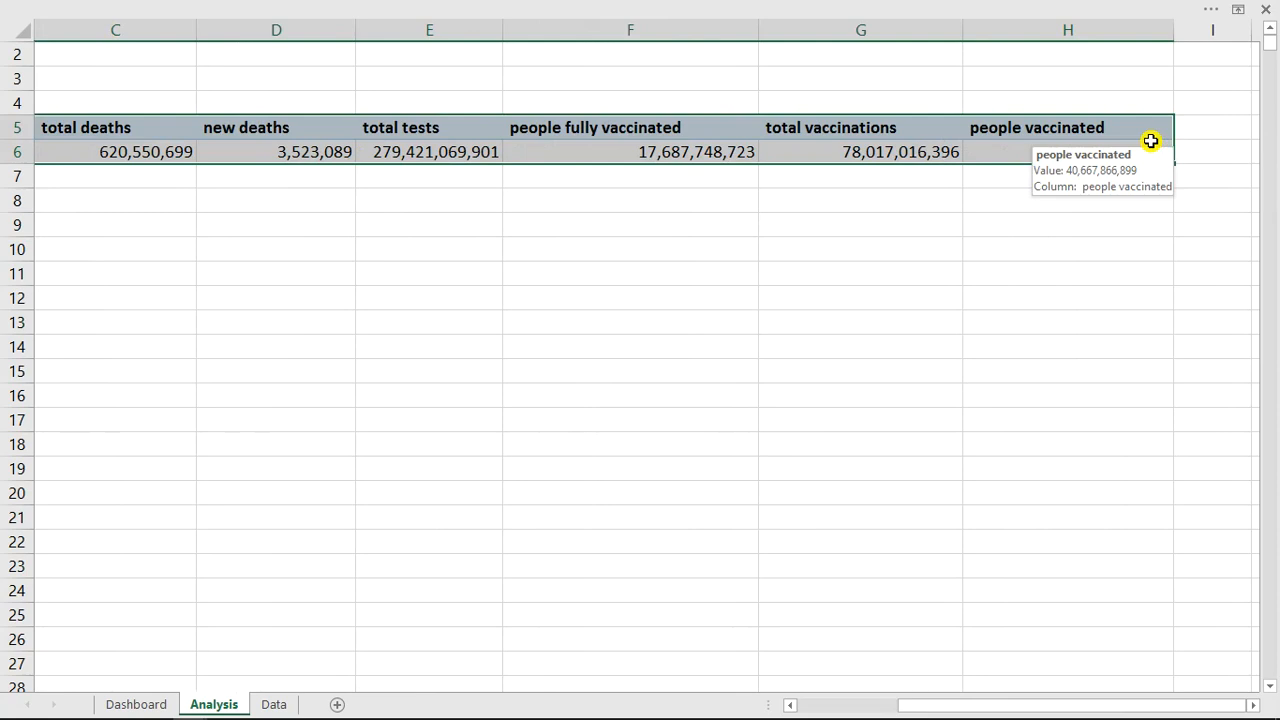
pyautogui.hotkey('ctrl', 'c')
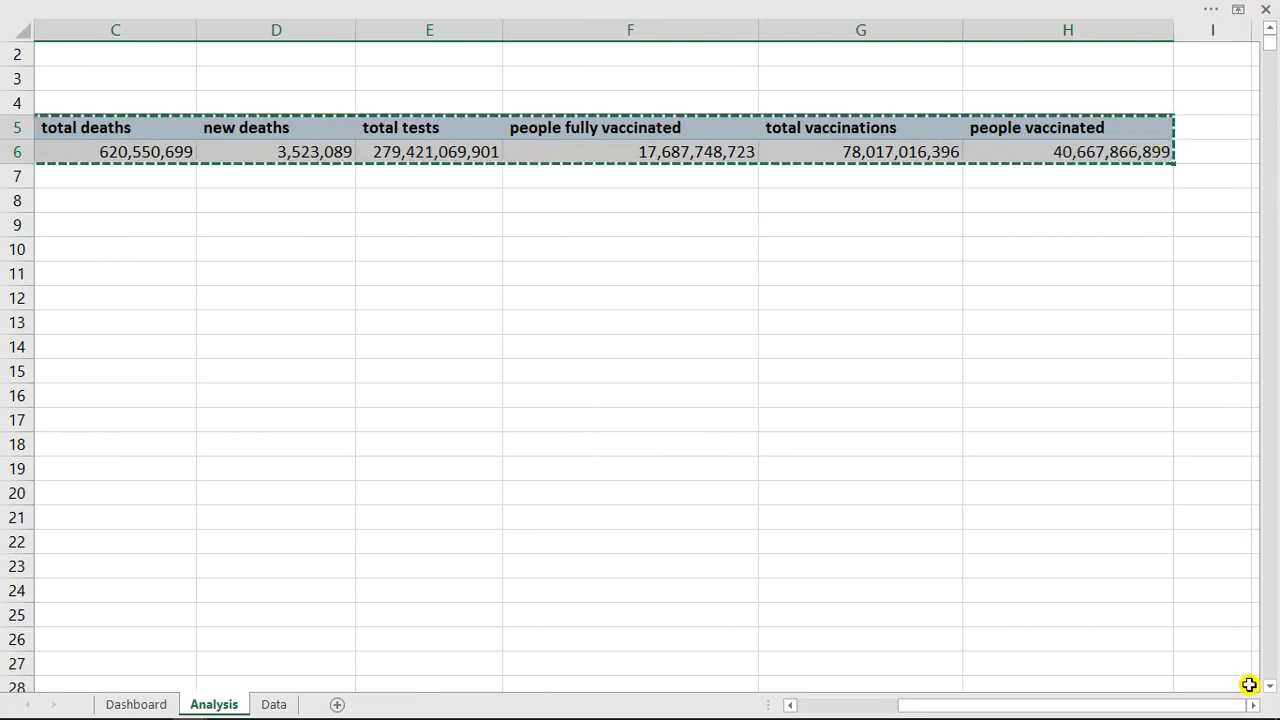
pyautogui.hscroll(6, 1253, 705)
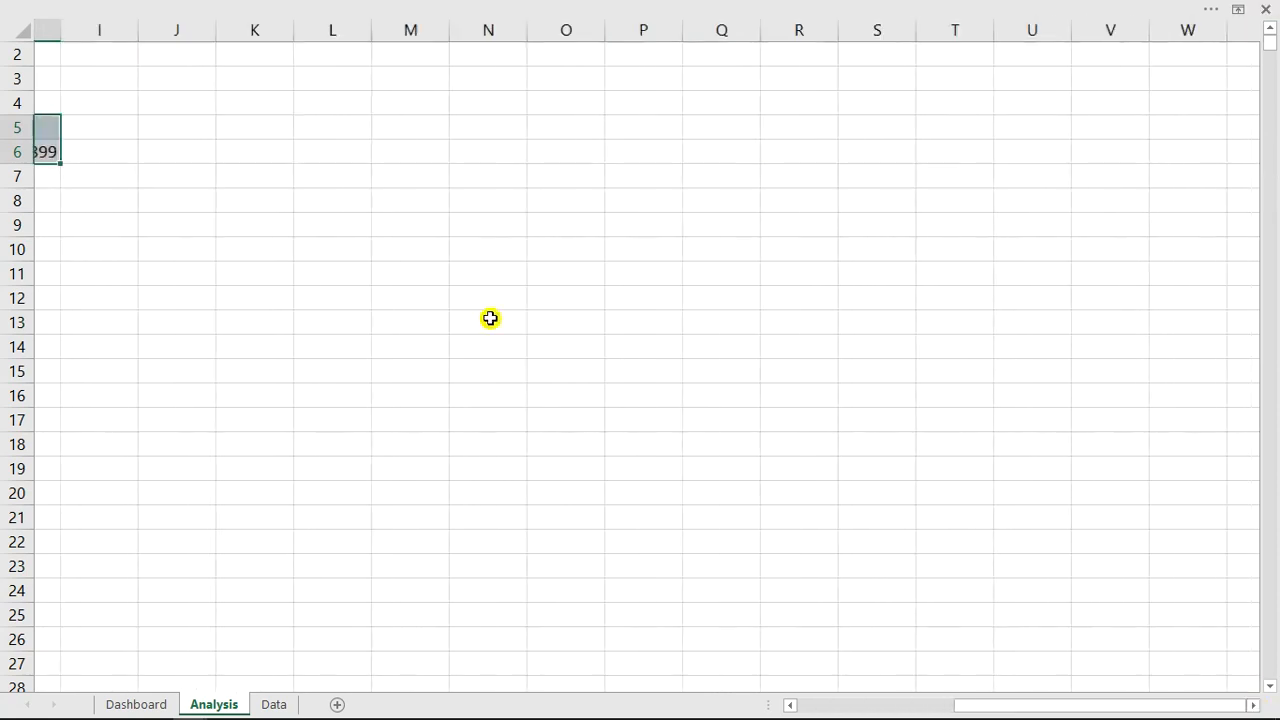
pyautogui.click(230, 133)
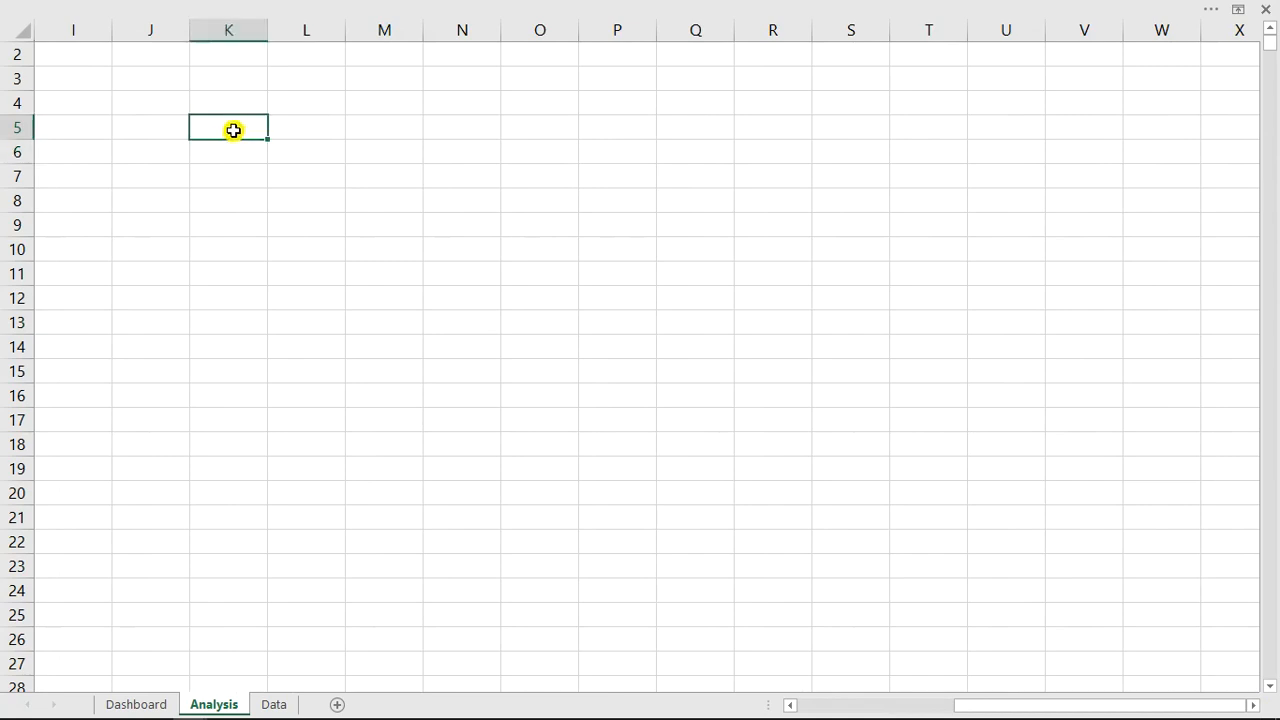
pyautogui.rightClick(233, 130)
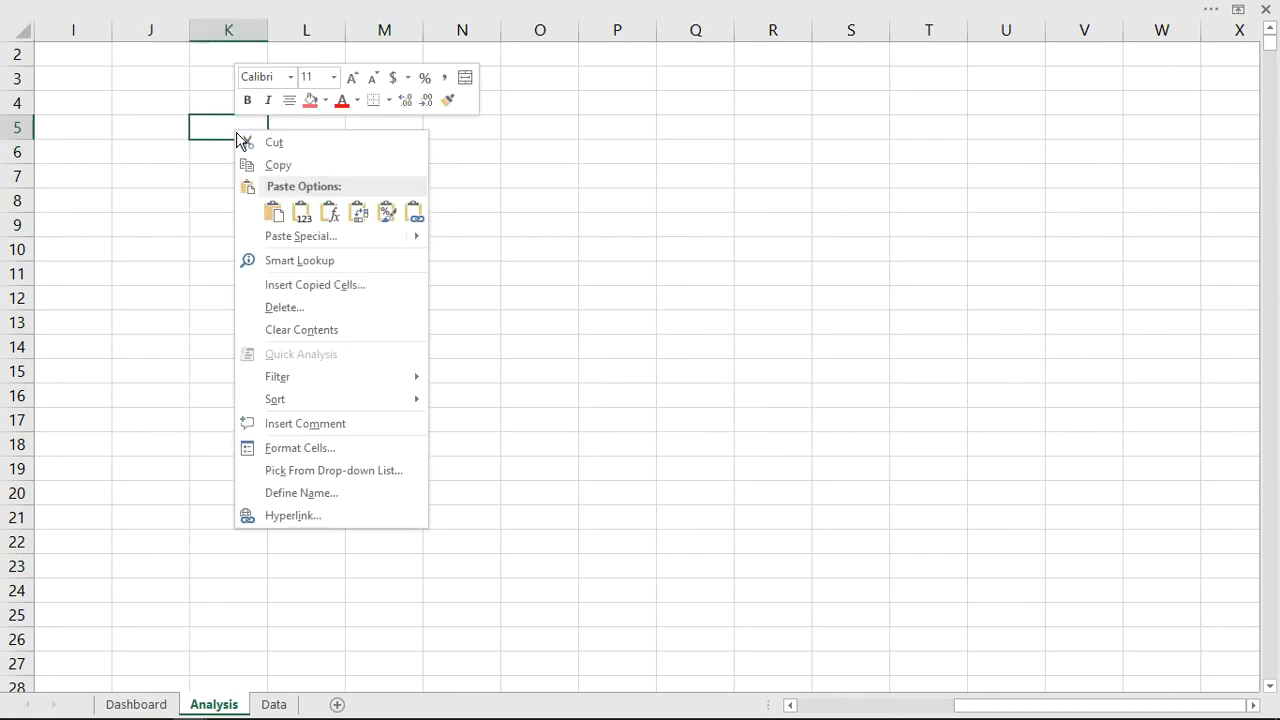
pyautogui.click(276, 213)
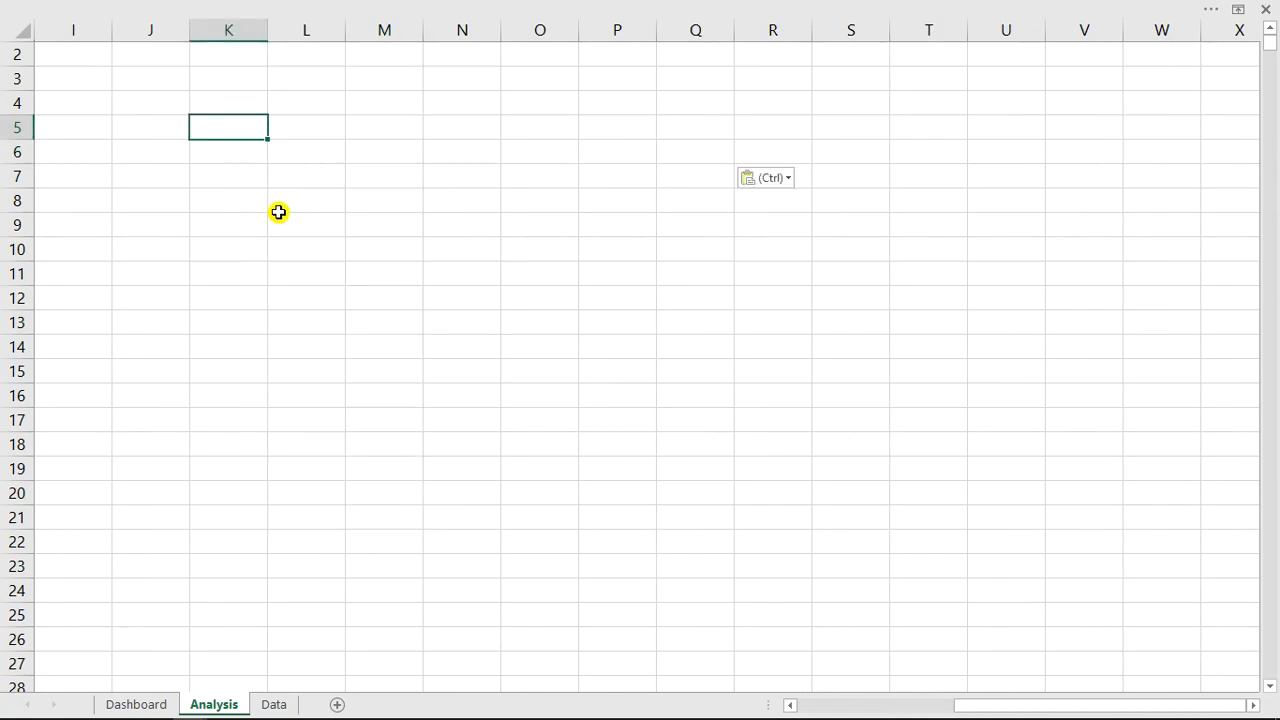
# Show the field list of the copied PivotTable at K5 and add the continent field to its rows
pyautogui.click(234, 146)
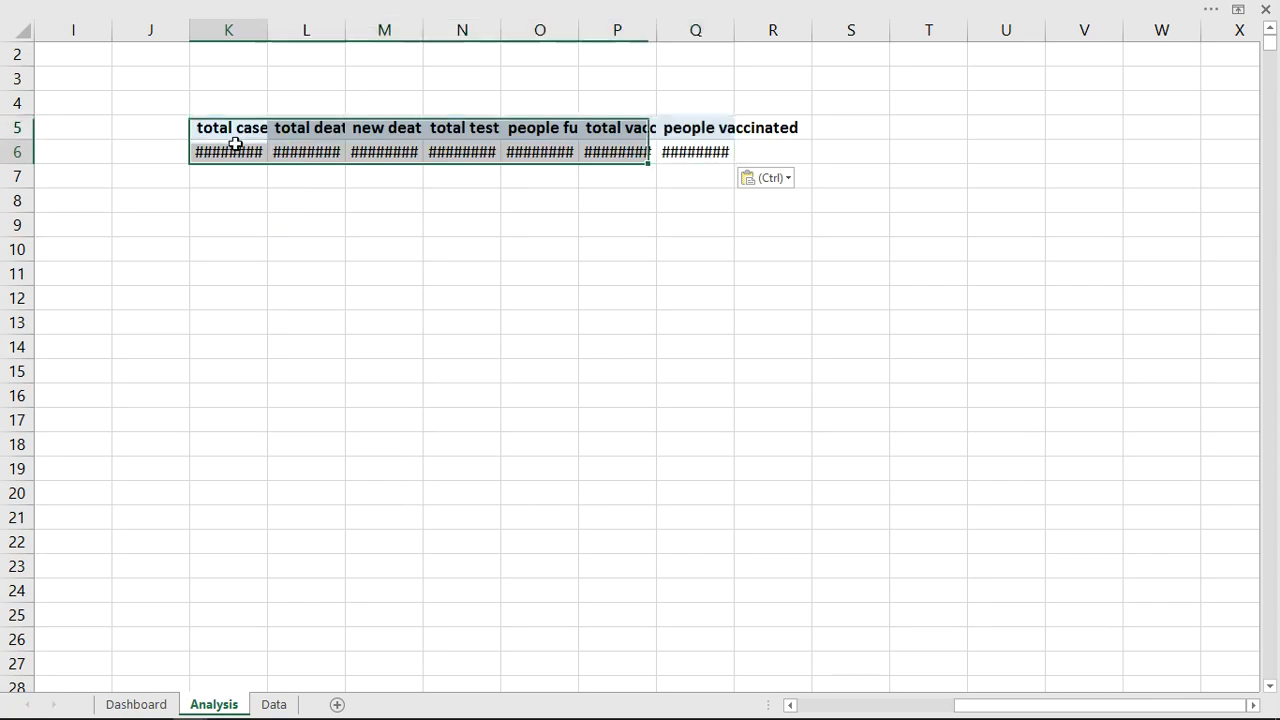
pyautogui.rightClick(234, 148)
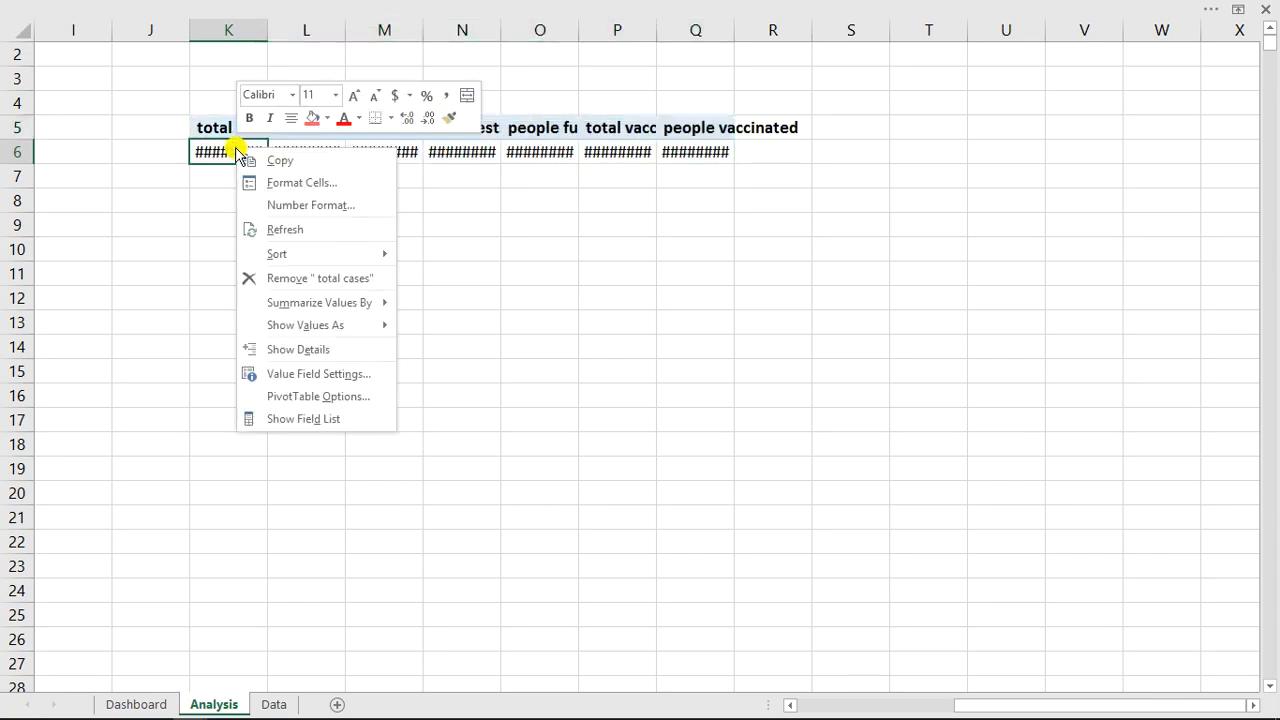
pyautogui.click(295, 418)
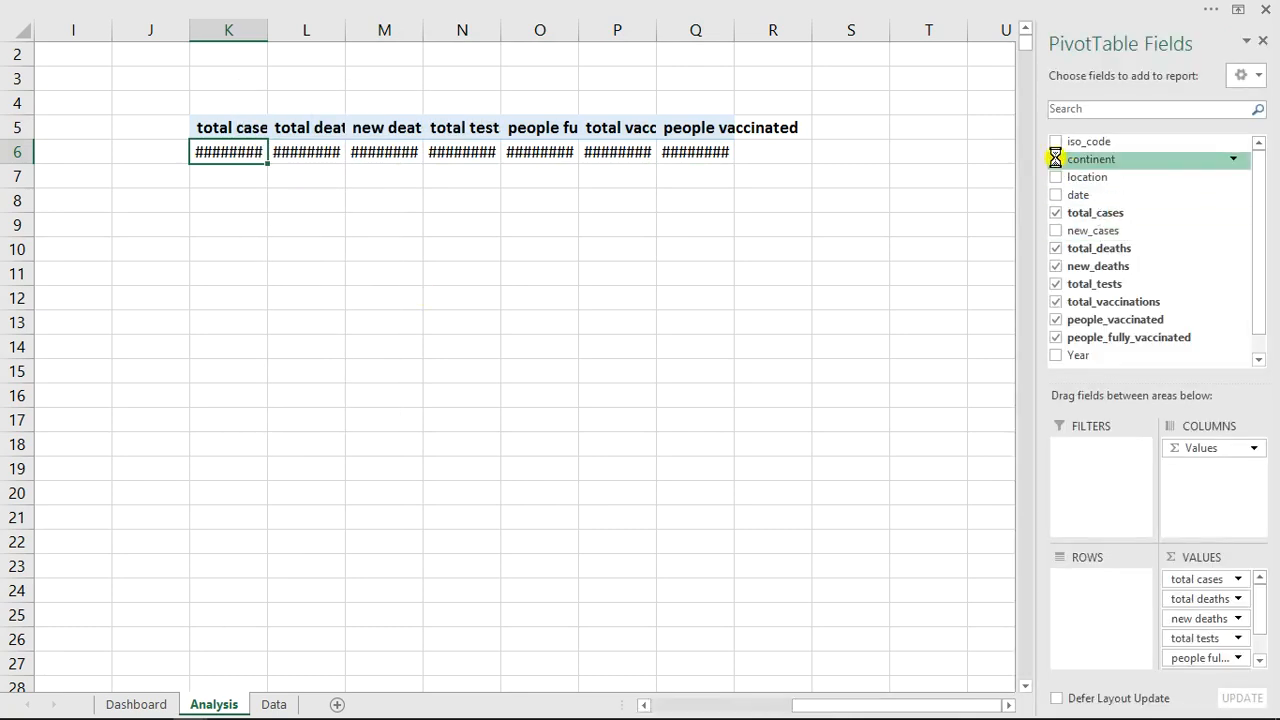
pyautogui.click(1055, 159)
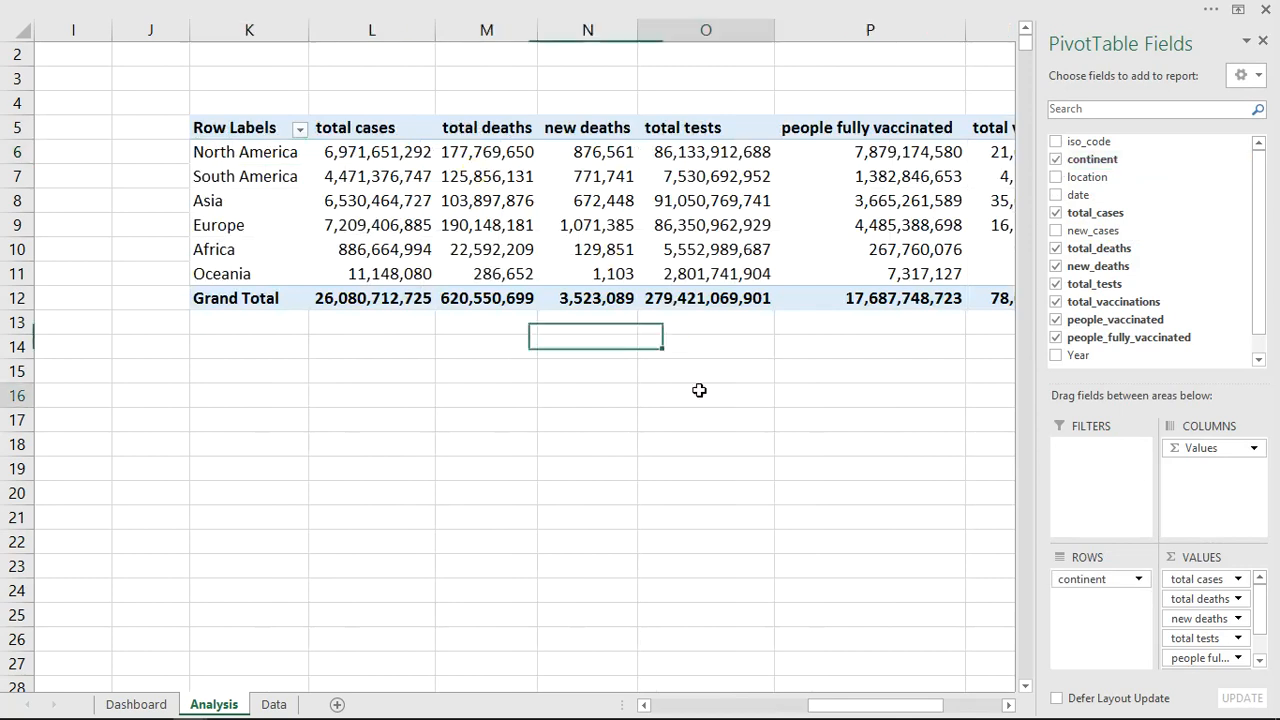
pyautogui.click(697, 390)
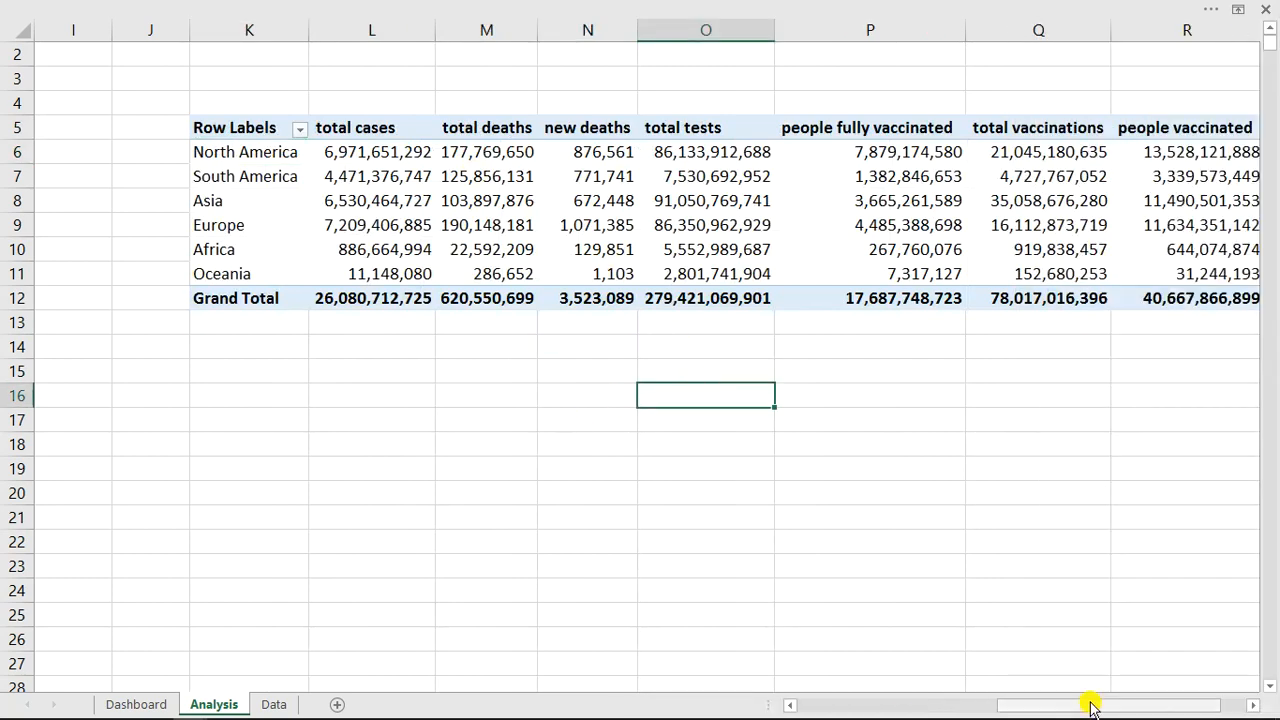
pyautogui.hscroll(1, 1094, 707)
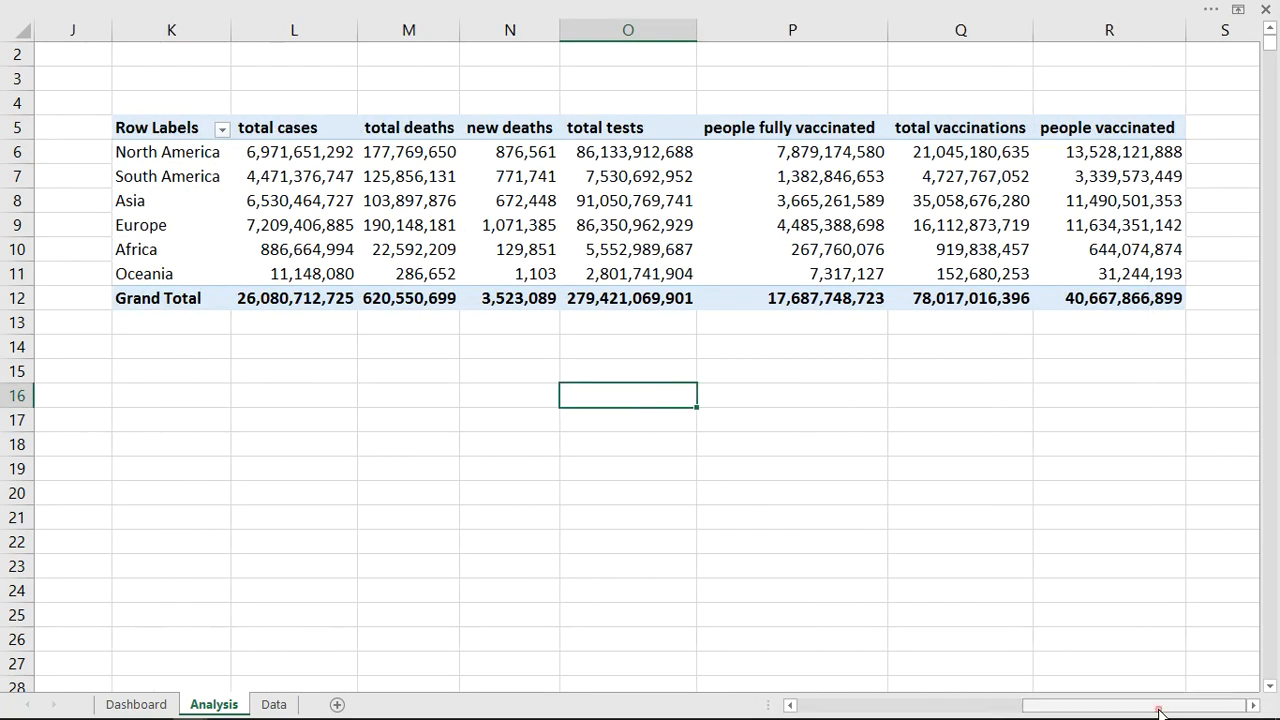
# Switch to the finished dashboard workbook and set the world map's metric to total cases
pyautogui.moveTo(145, 717)
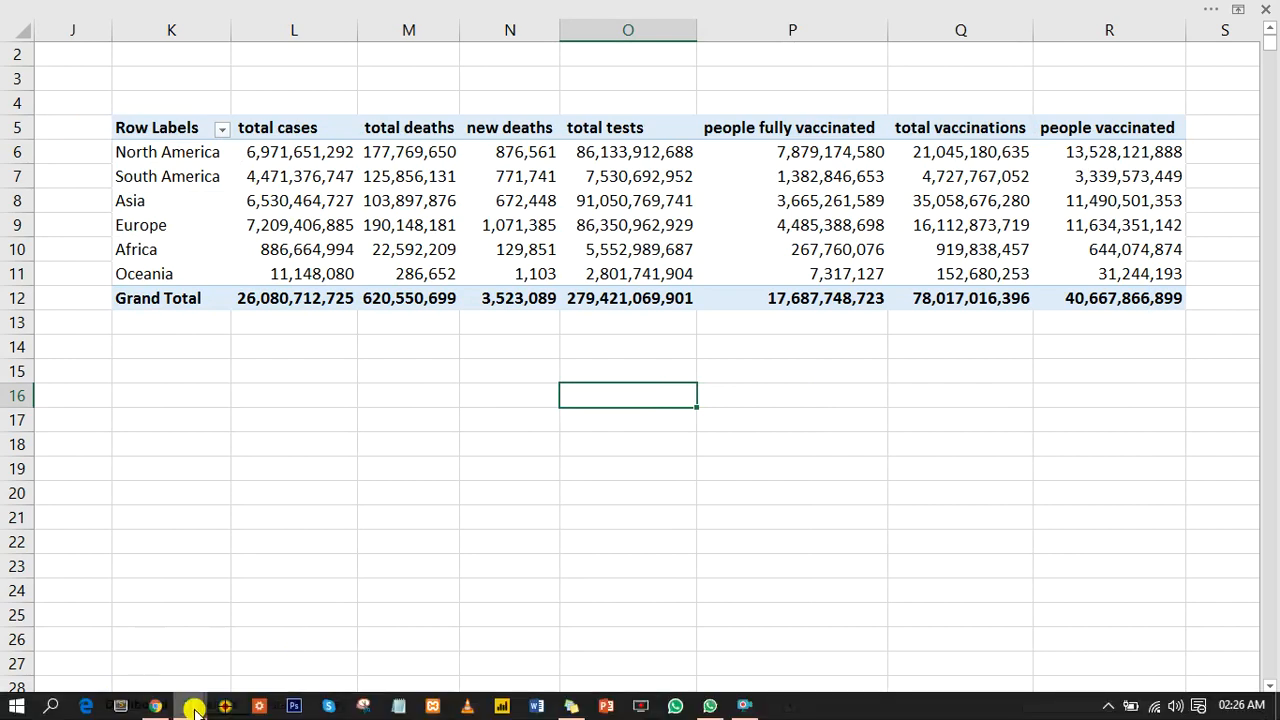
pyautogui.moveTo(195, 708)
pyautogui.click(310, 635)
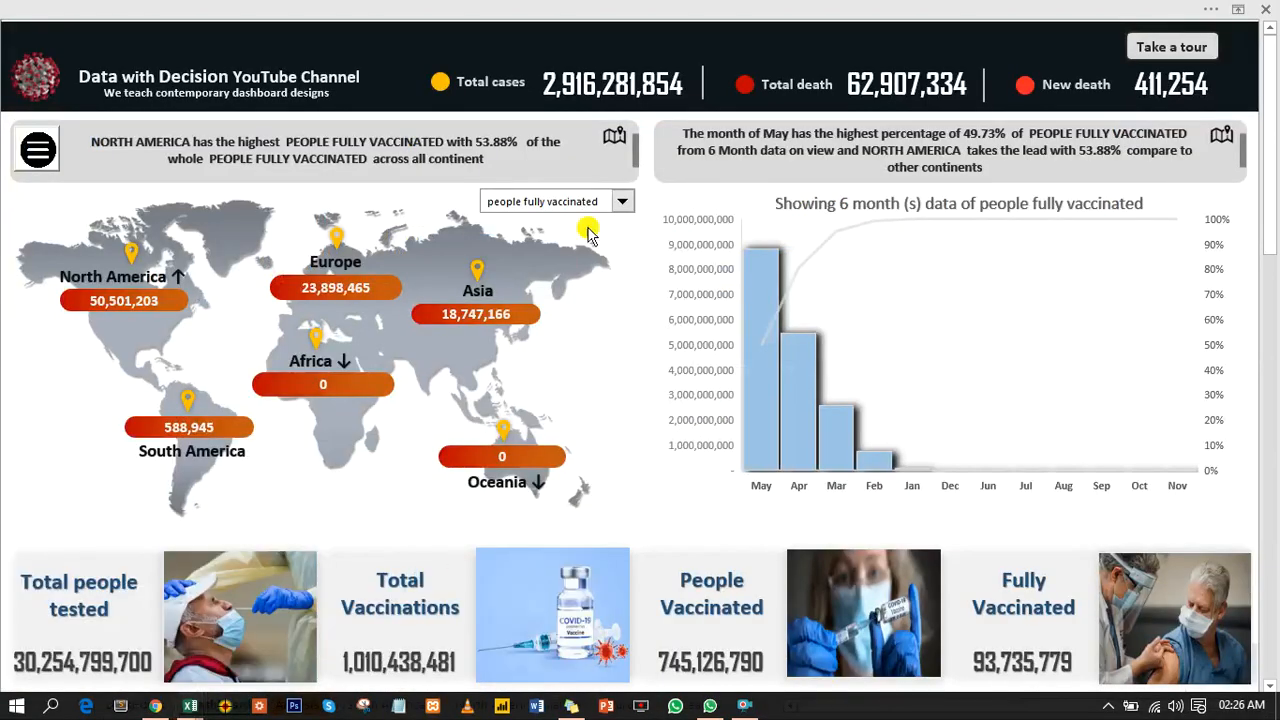
pyautogui.click(622, 203)
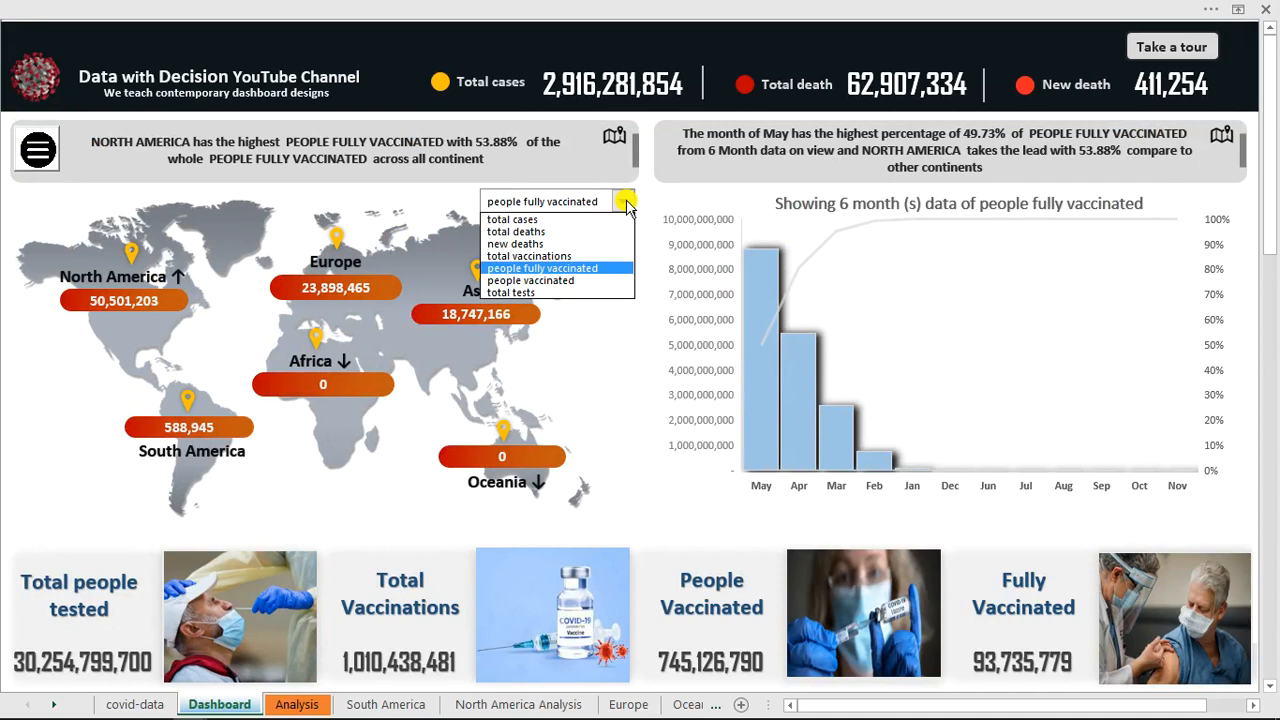
pyautogui.click(548, 220)
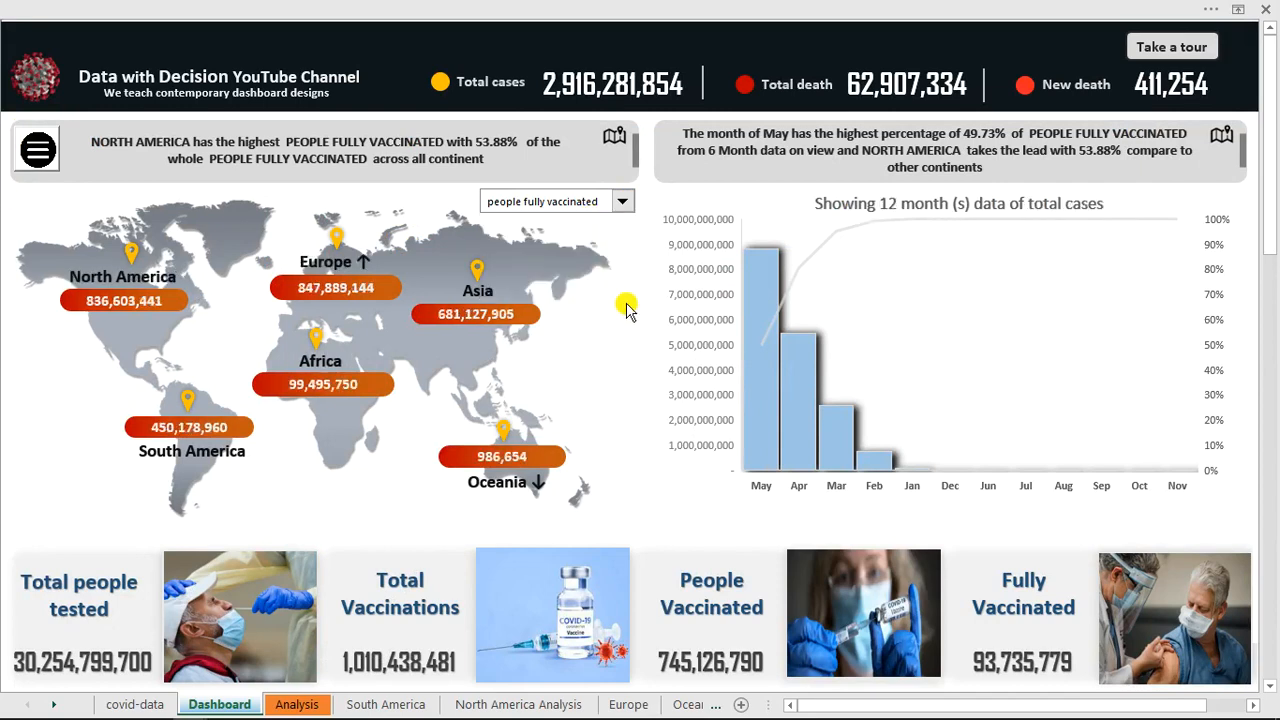
# Set the map's metric to total tests, and open and close the Asia Top/Bottom 5 analysis
pyautogui.click(622, 203)
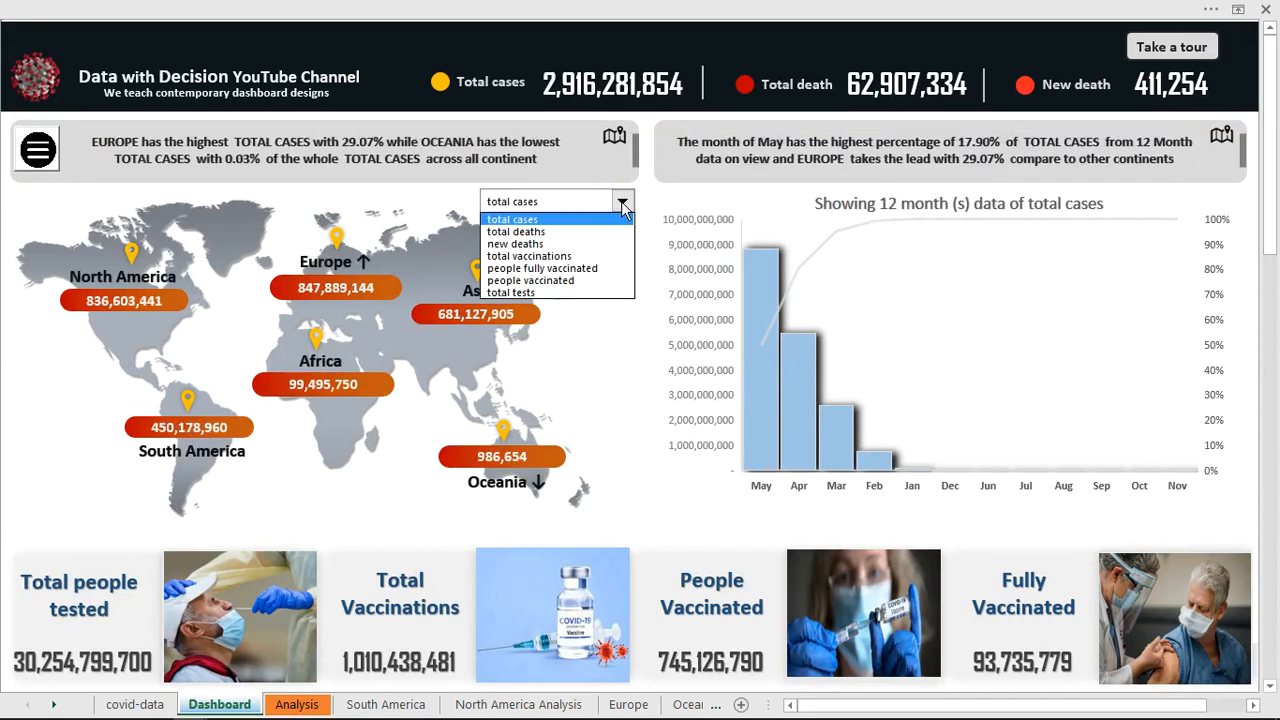
pyautogui.click(560, 293)
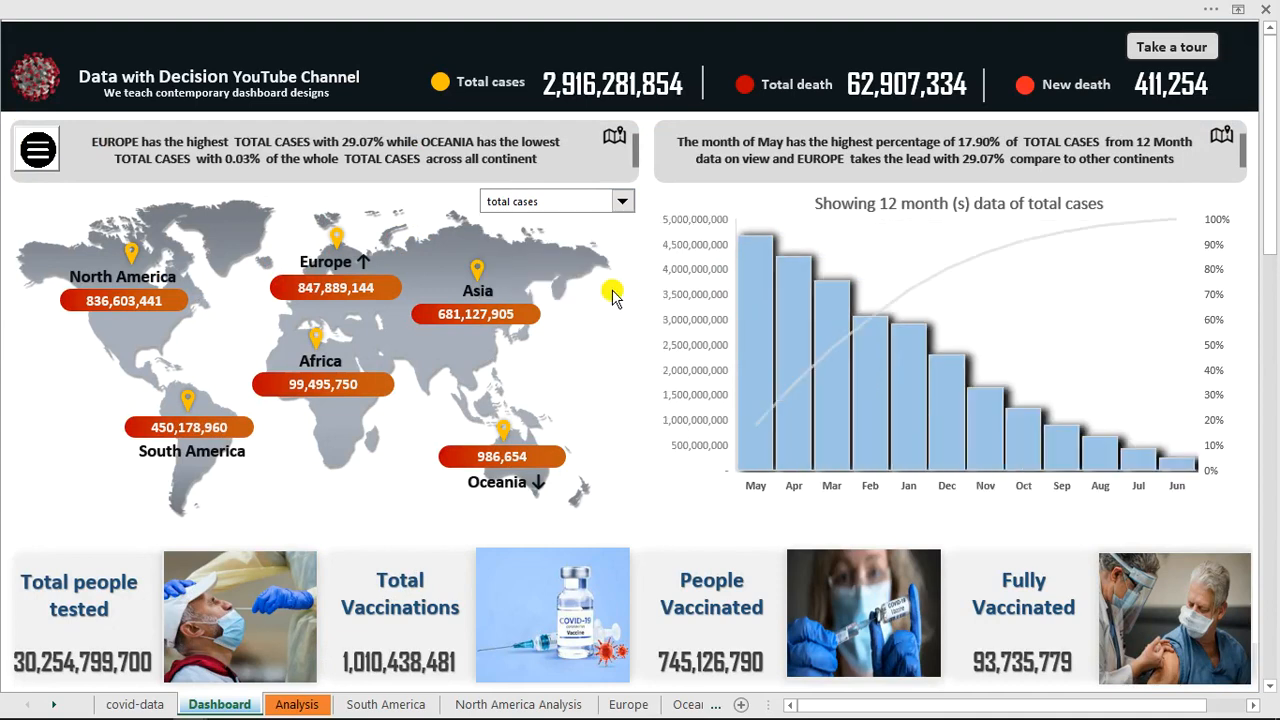
pyautogui.click(502, 293)
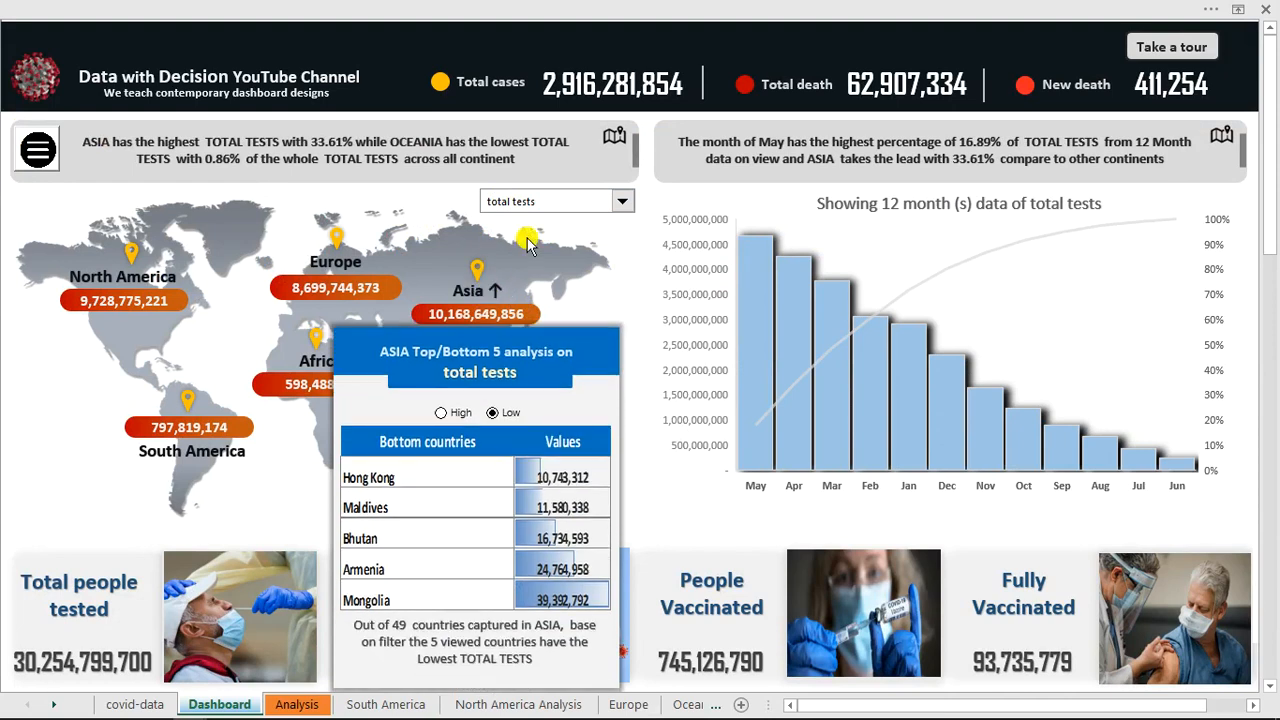
pyautogui.click(470, 246)
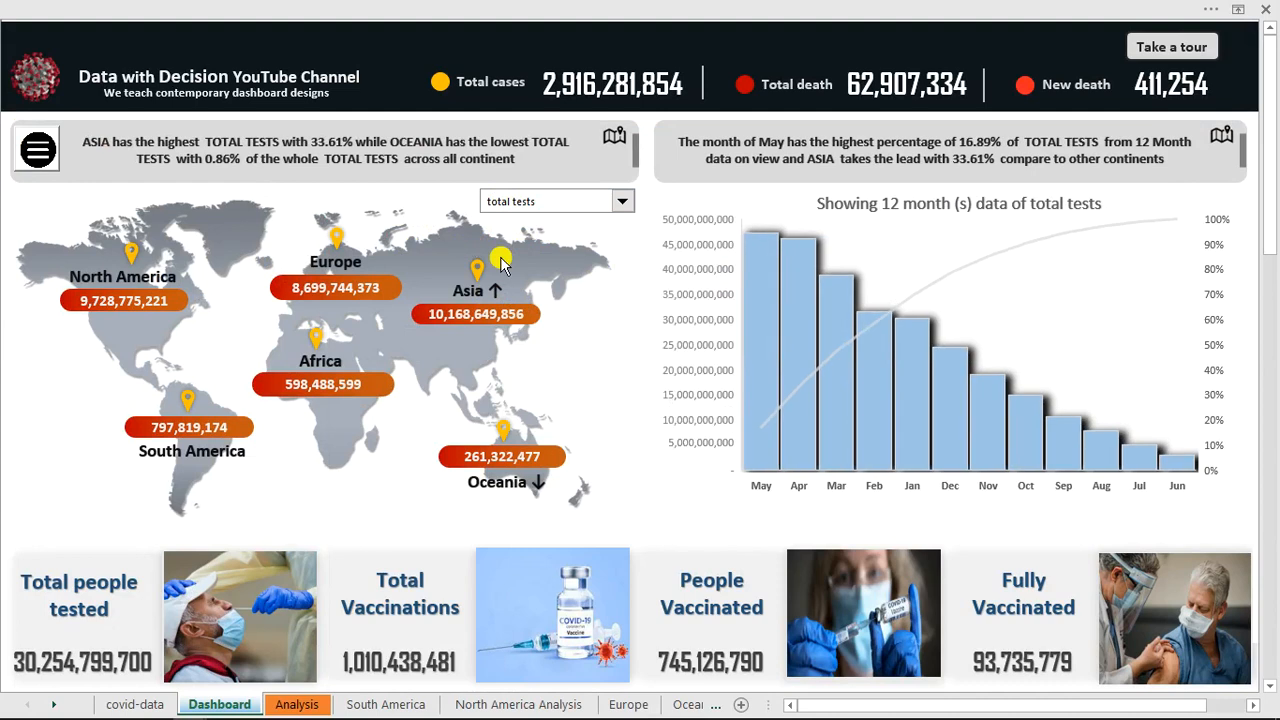
# Set the finished dashboard's map metric to new deaths, and switch back to the Covid-19 vaccination Youtube lesson workbook
pyautogui.click(621, 201)
pyautogui.click(530, 244)
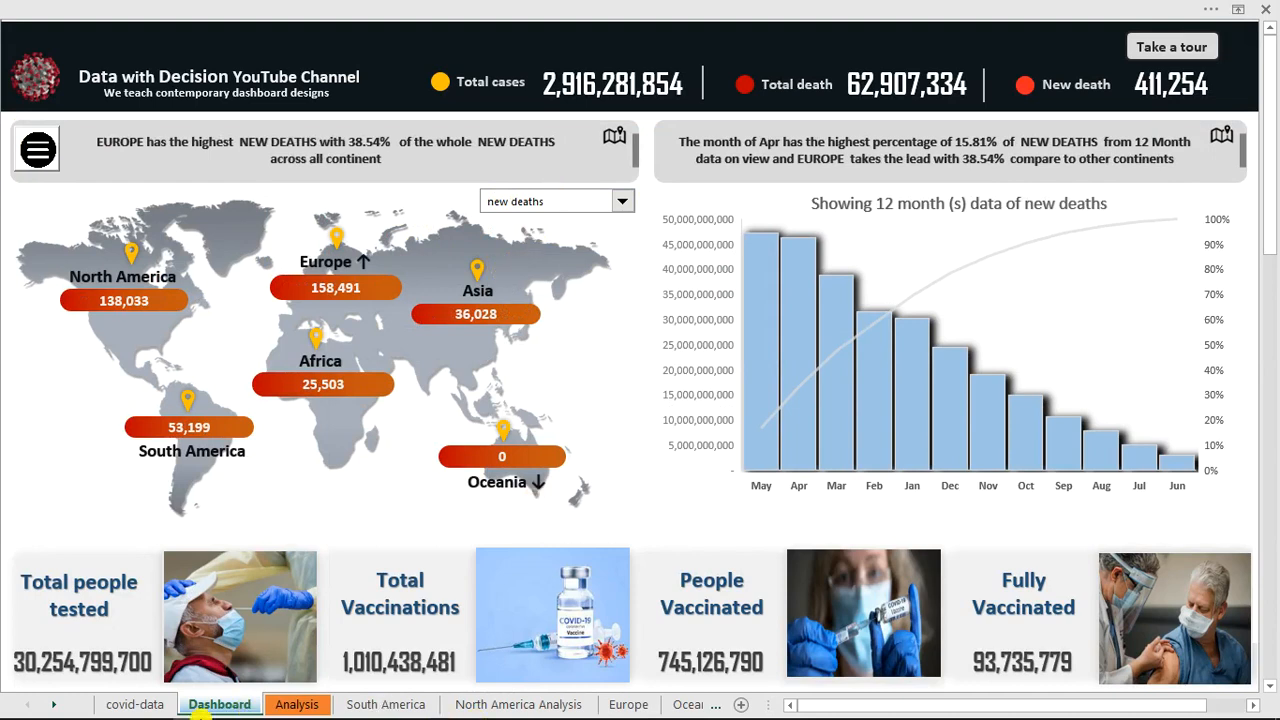
pyautogui.moveTo(195, 707)
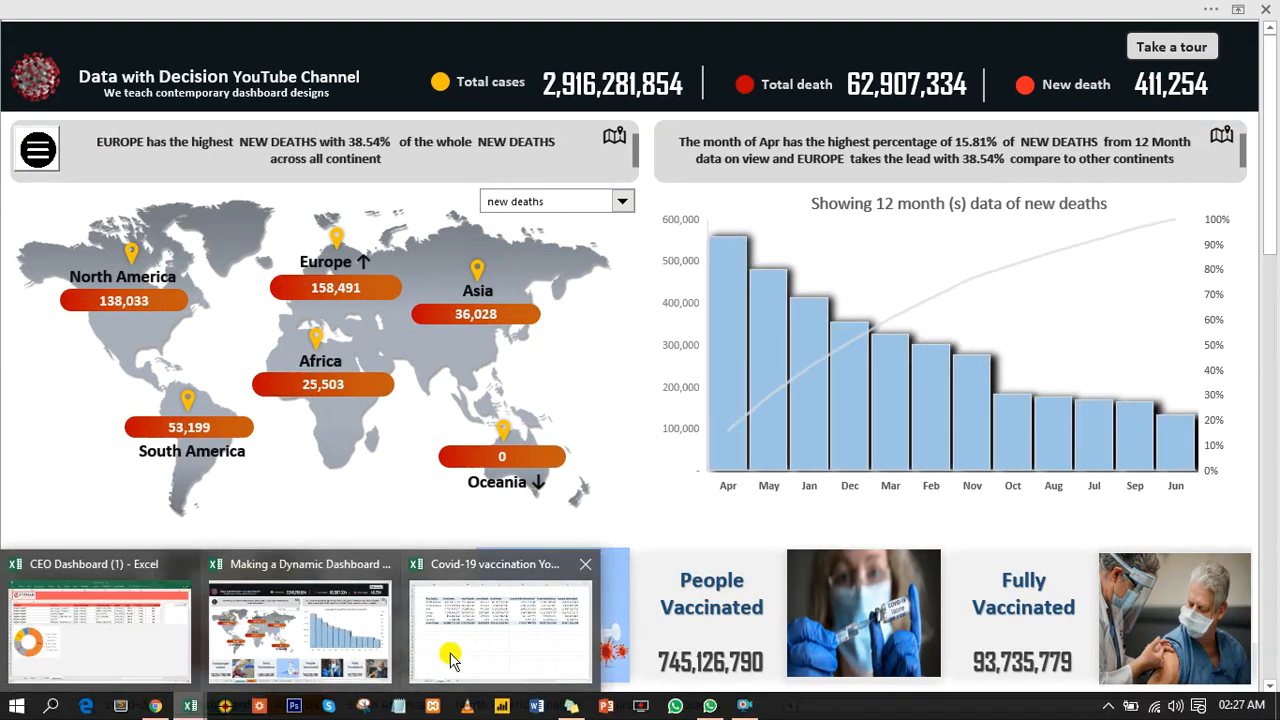
pyautogui.click(500, 625)
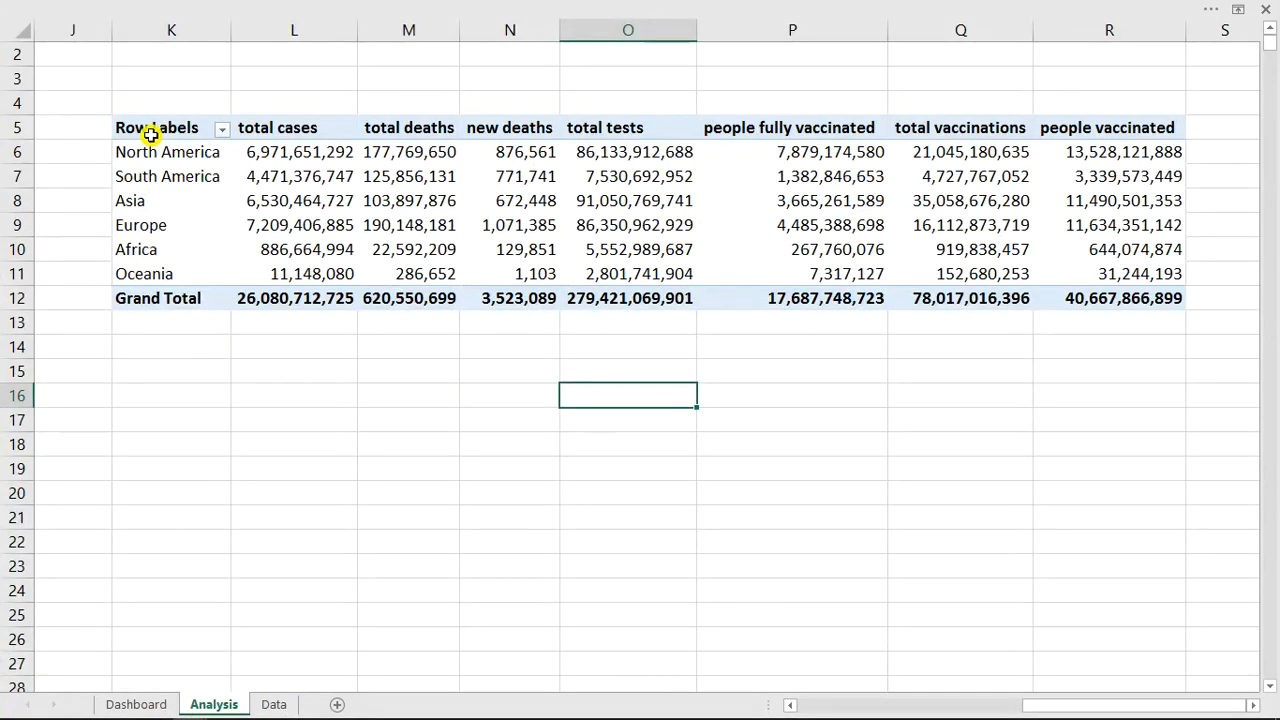
# Add a form-control combo box to the Dashboard sheet, just above the upper-right part of the world map, and test its drop-down
pyautogui.click(136, 705)
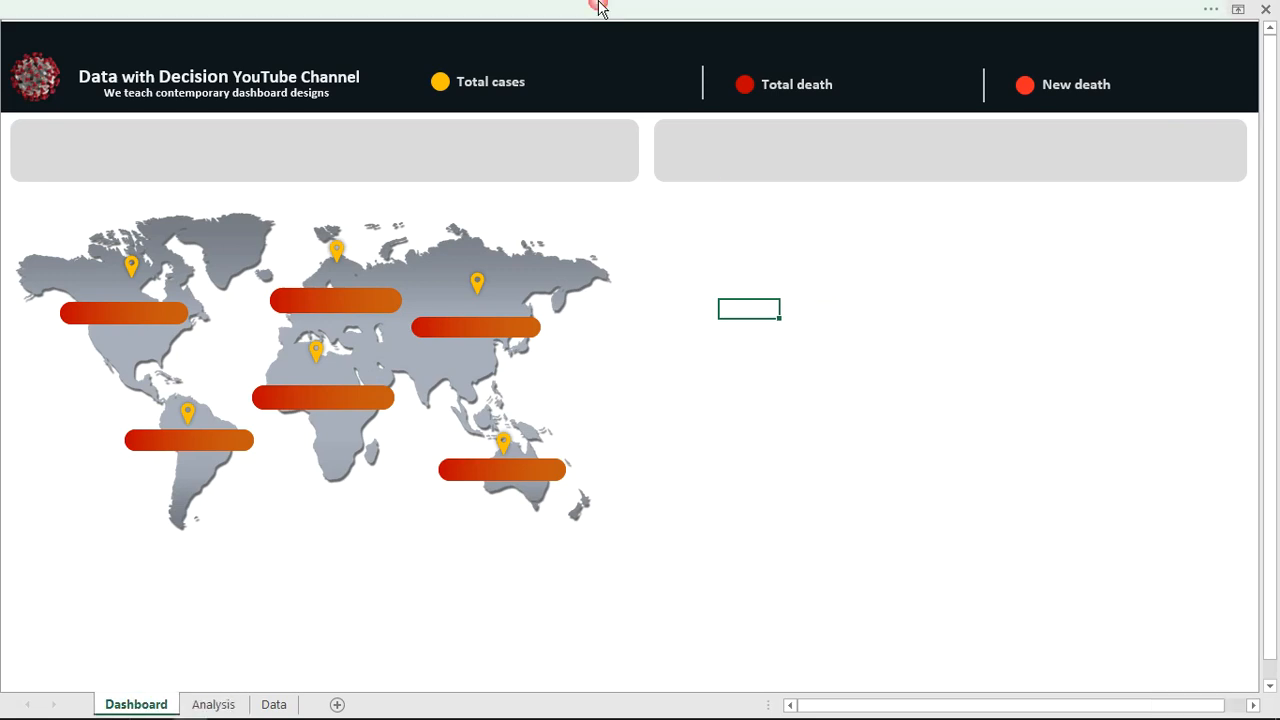
pyautogui.click(525, 10)
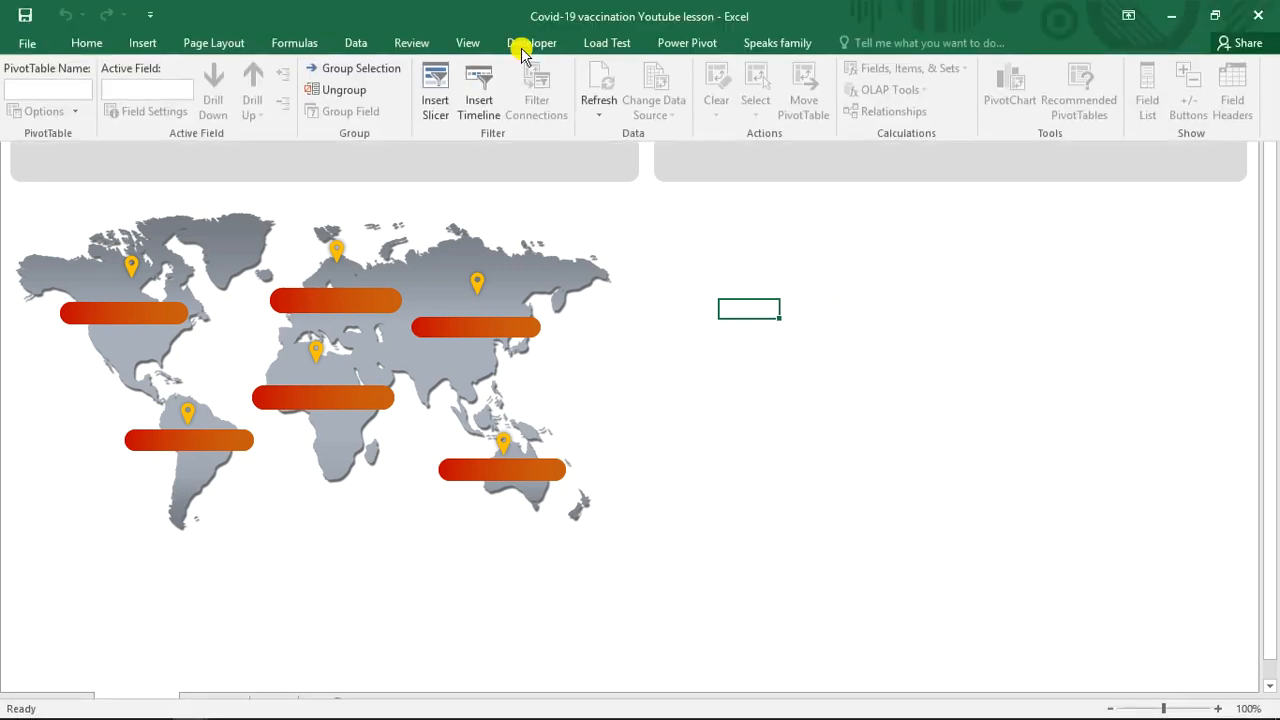
pyautogui.click(531, 44)
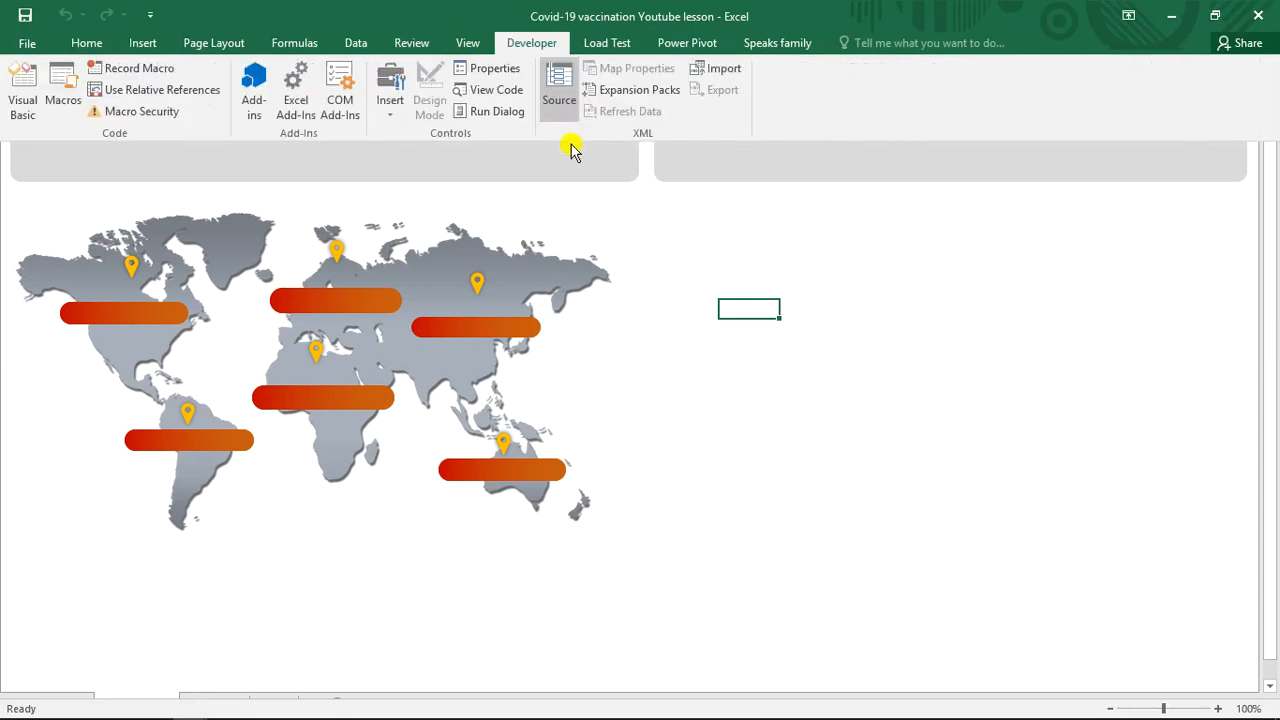
pyautogui.click(388, 118)
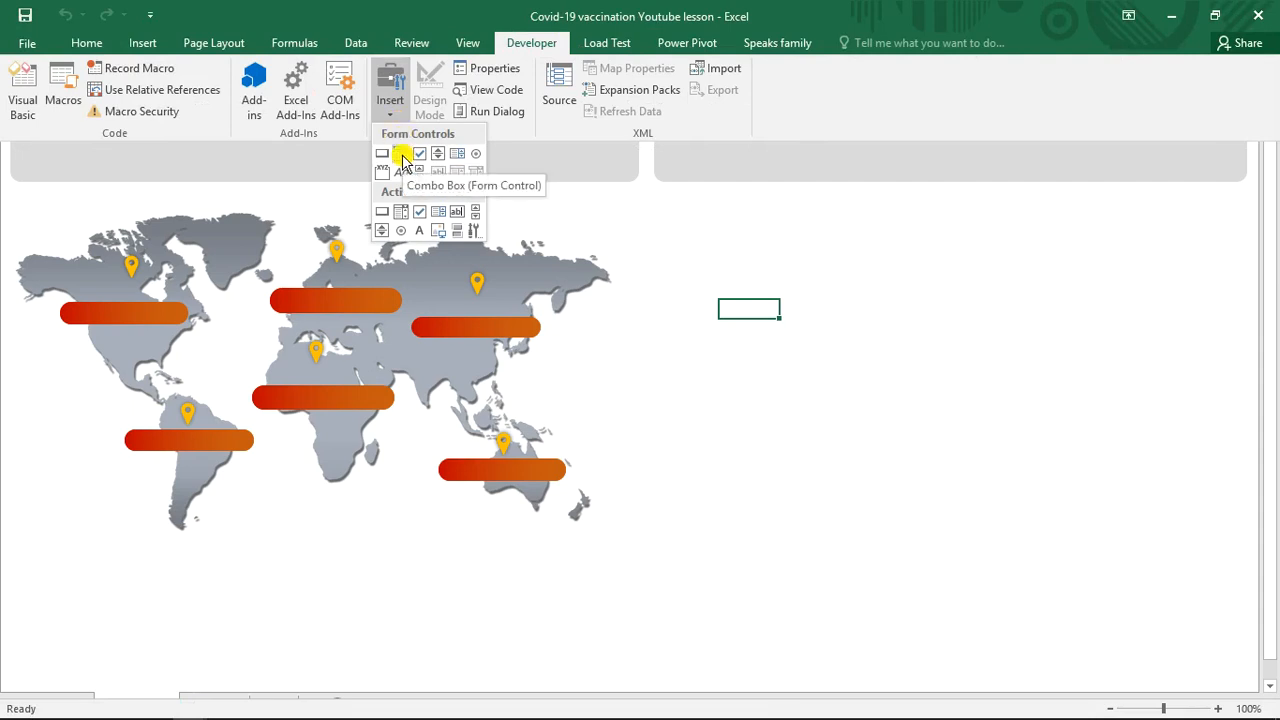
pyautogui.click(402, 155)
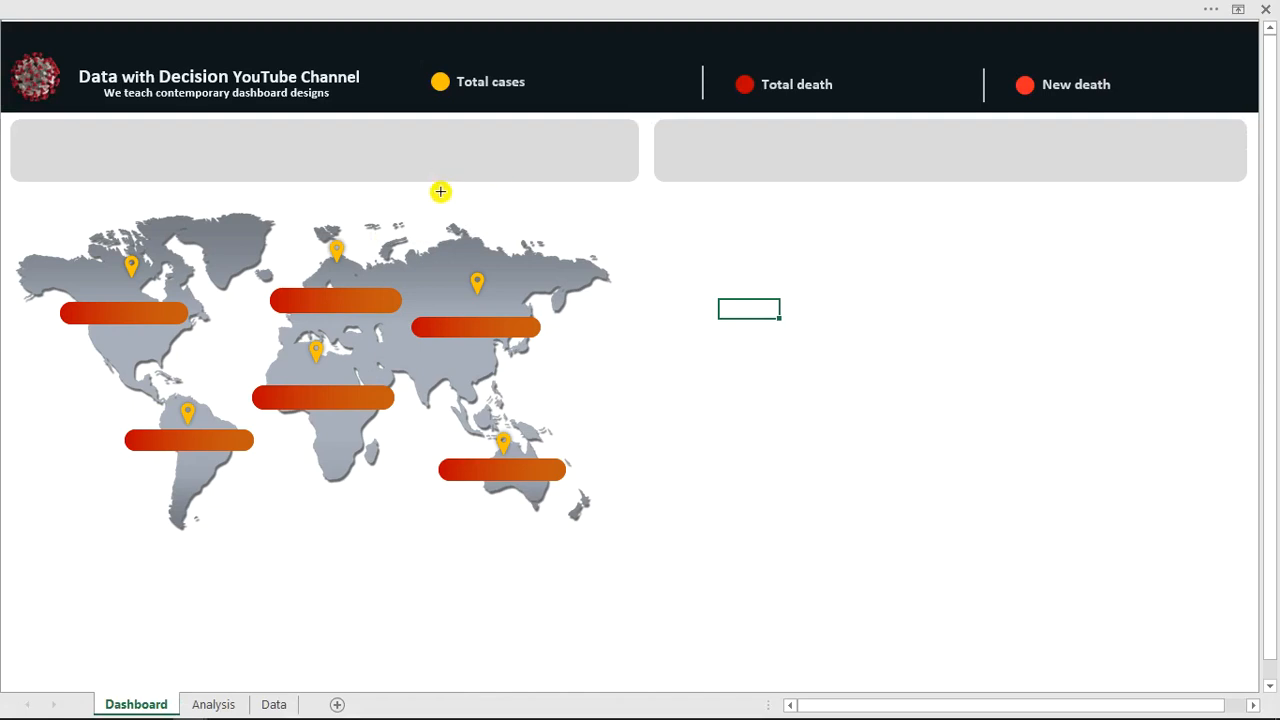
pyautogui.moveTo(439, 182); pyautogui.dragTo(628, 211)
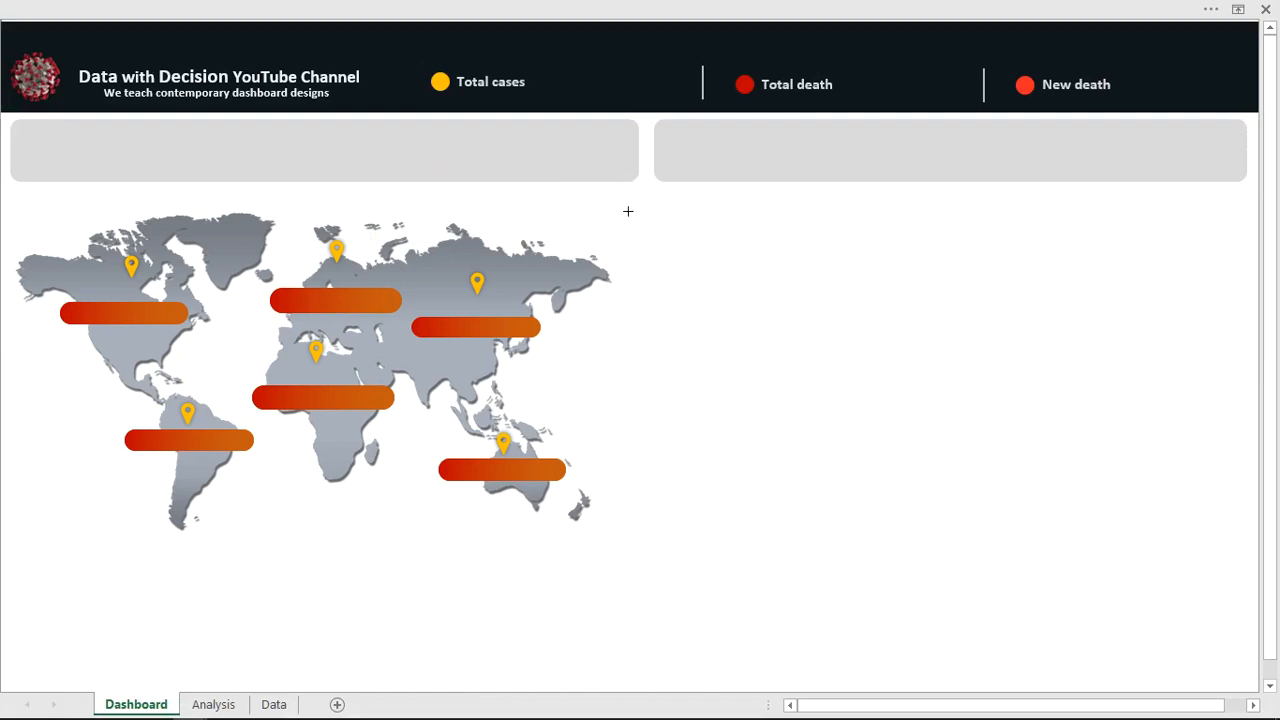
pyautogui.click(874, 346)
pyautogui.click(612, 200)
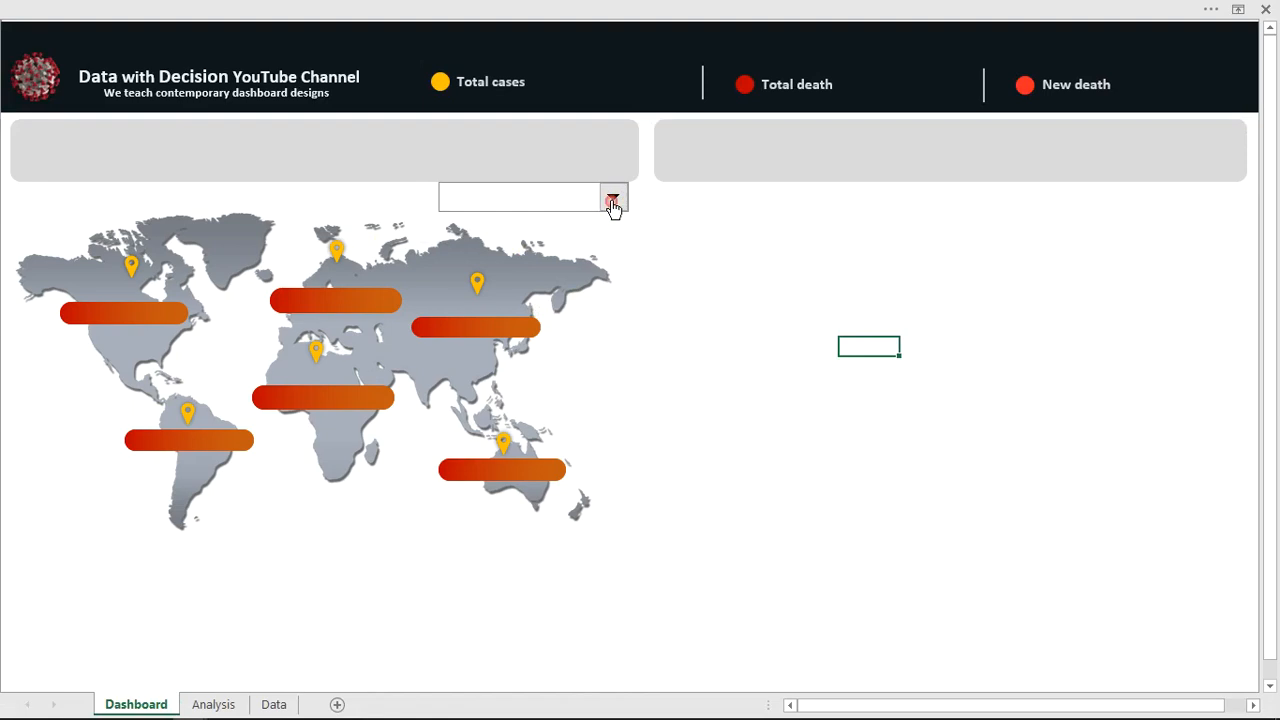
pyautogui.click(617, 200)
# Turn off grand totals for rows and columns in the continent PivotTable on the Analysis sheet, closing its field list
pyautogui.click(214, 705)
pyautogui.click(350, 465)
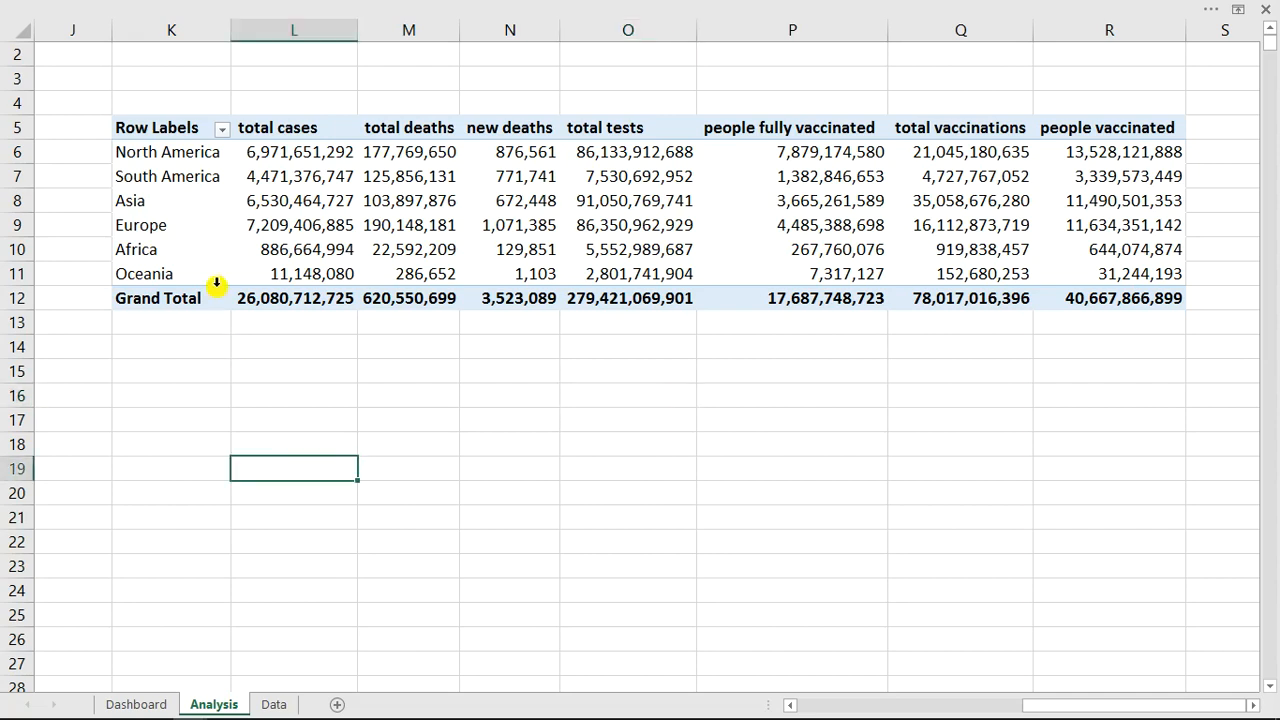
pyautogui.click(408, 220)
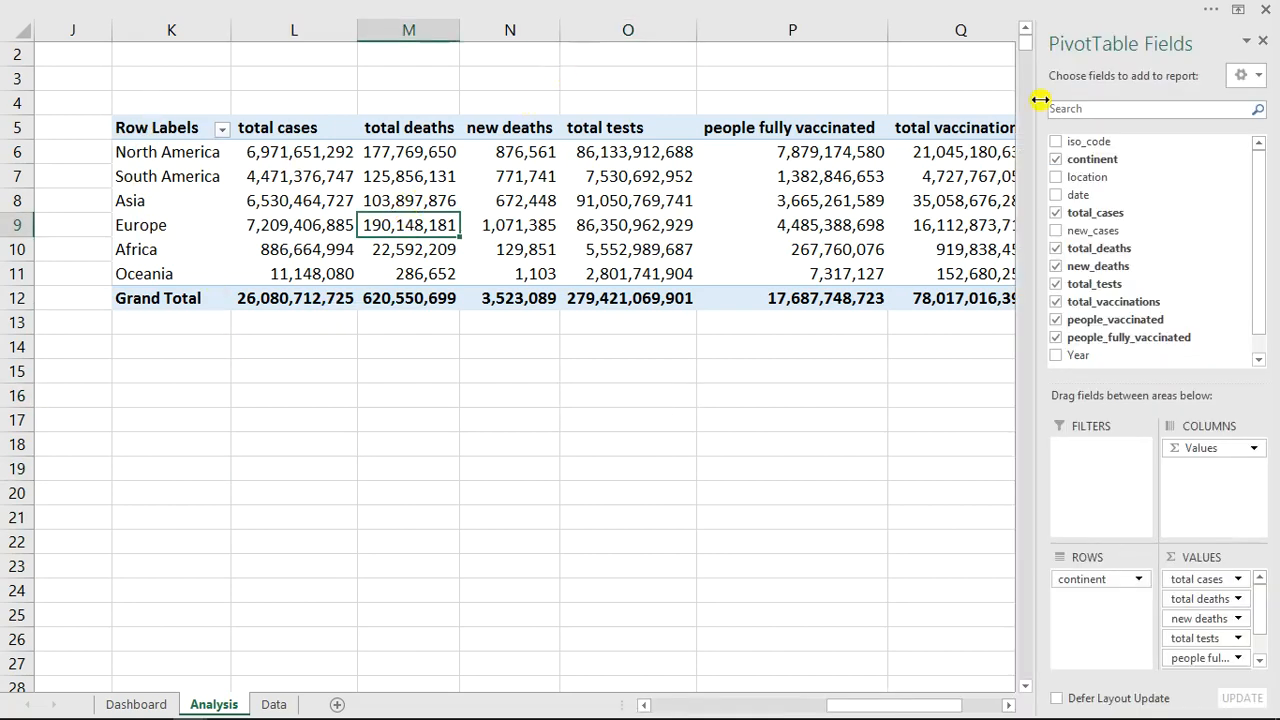
pyautogui.click(1264, 43)
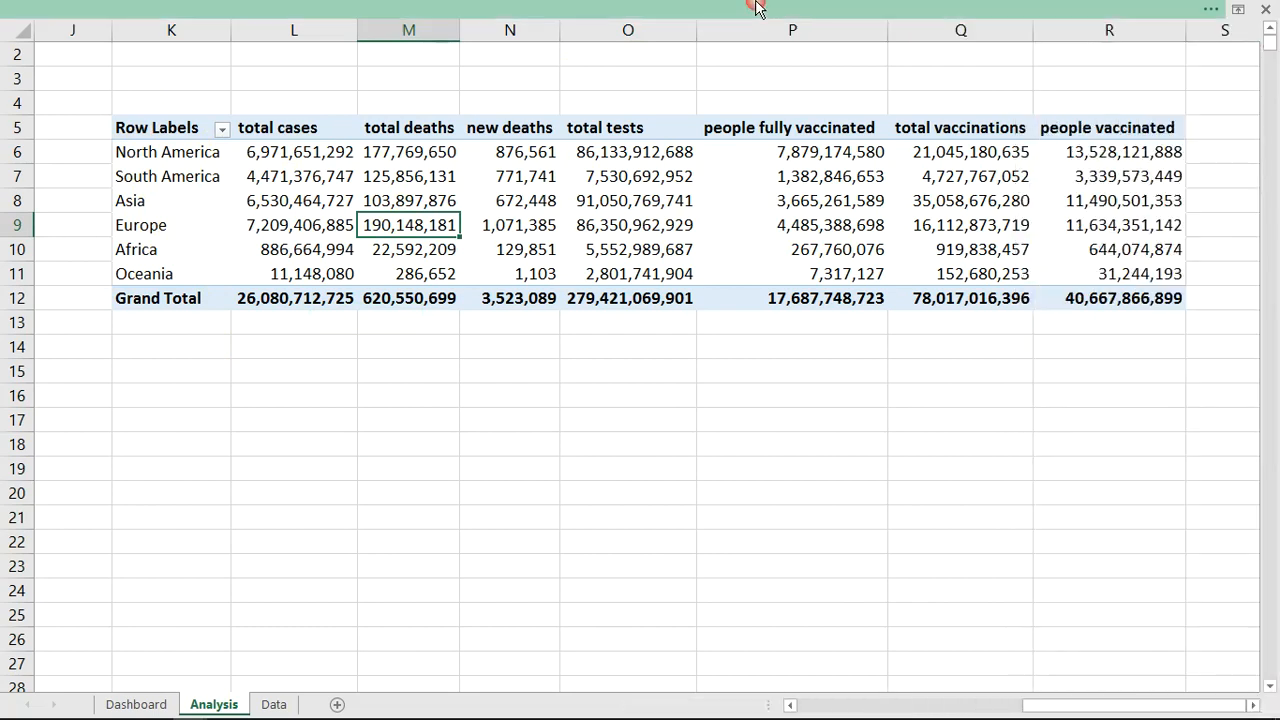
pyautogui.click(758, 4)
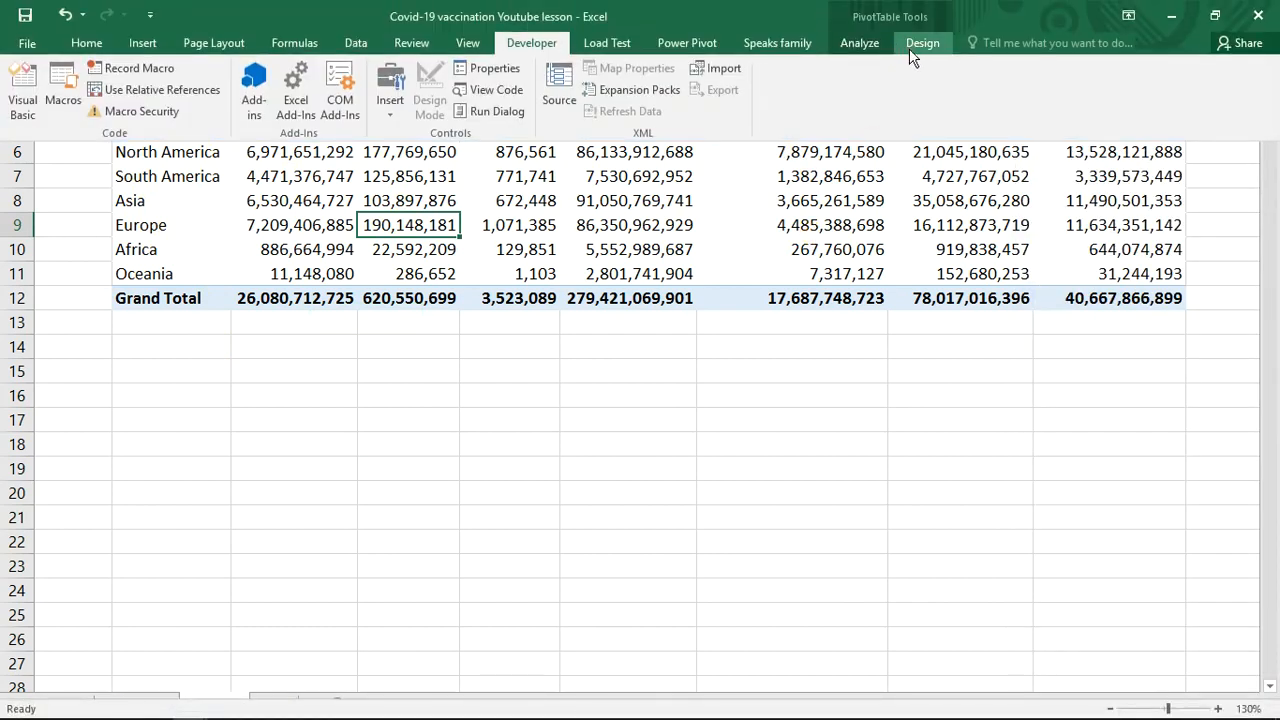
pyautogui.click(910, 50)
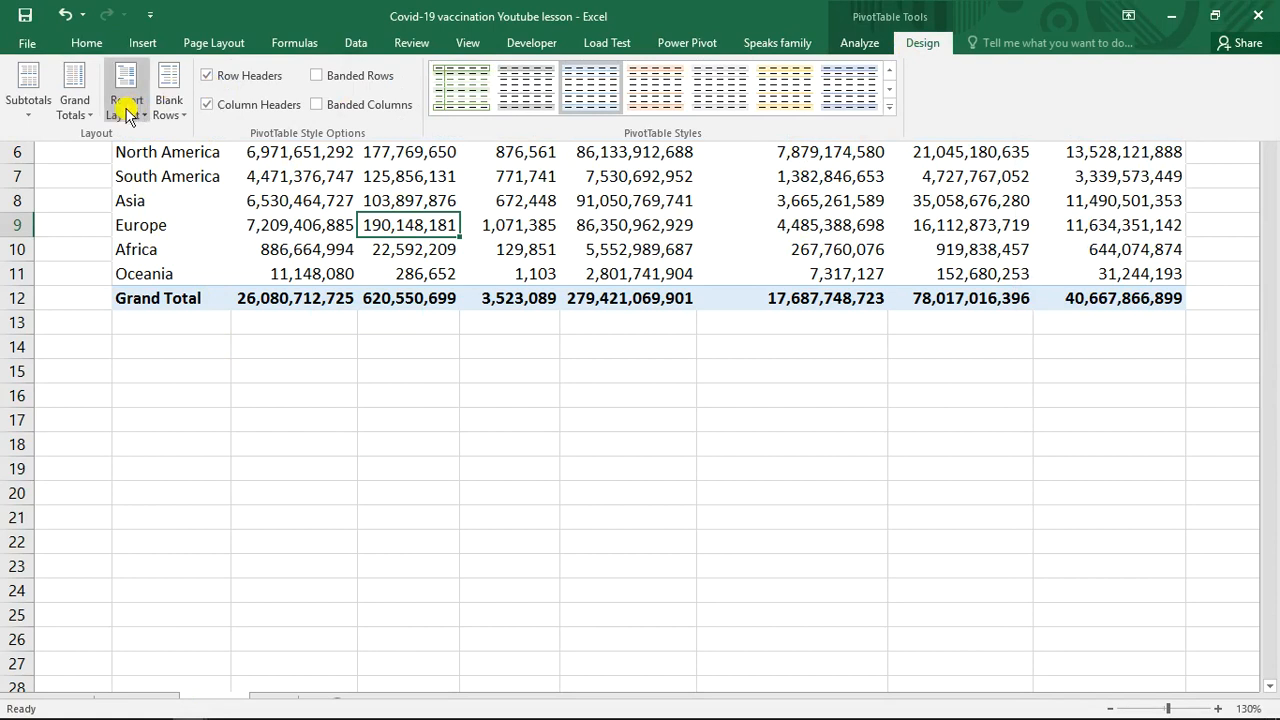
pyautogui.click(84, 108)
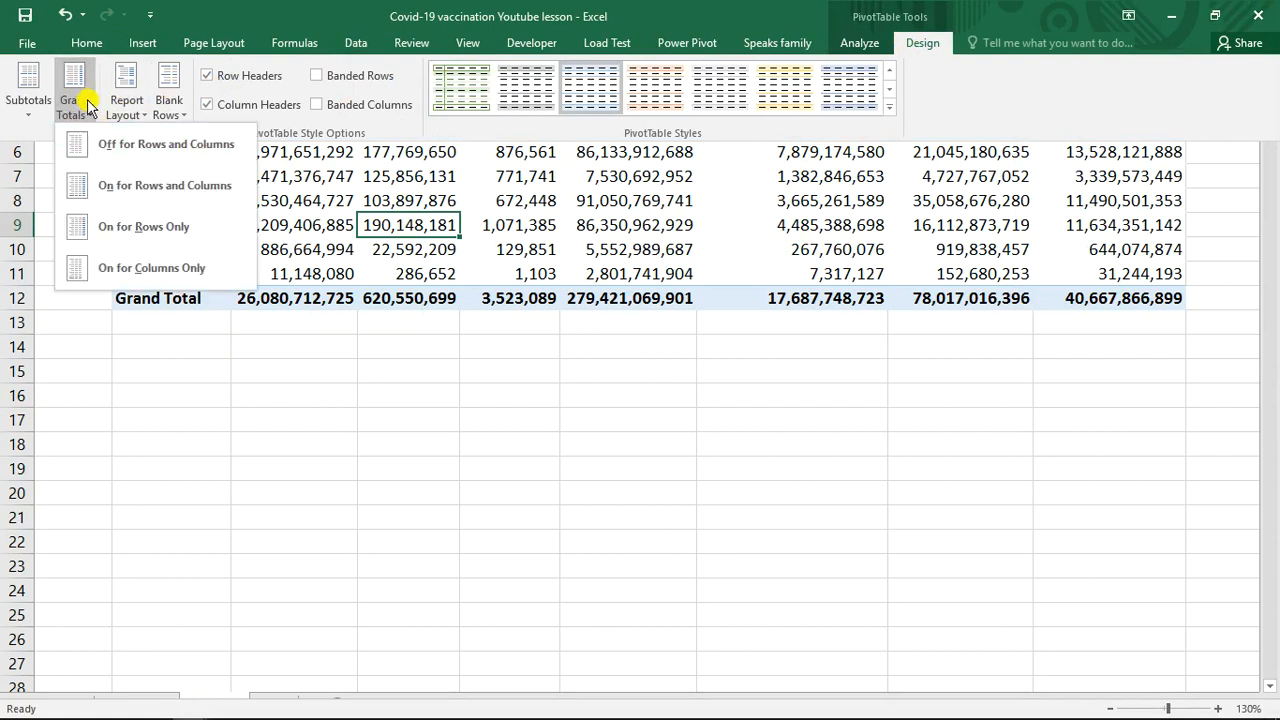
pyautogui.click(140, 144)
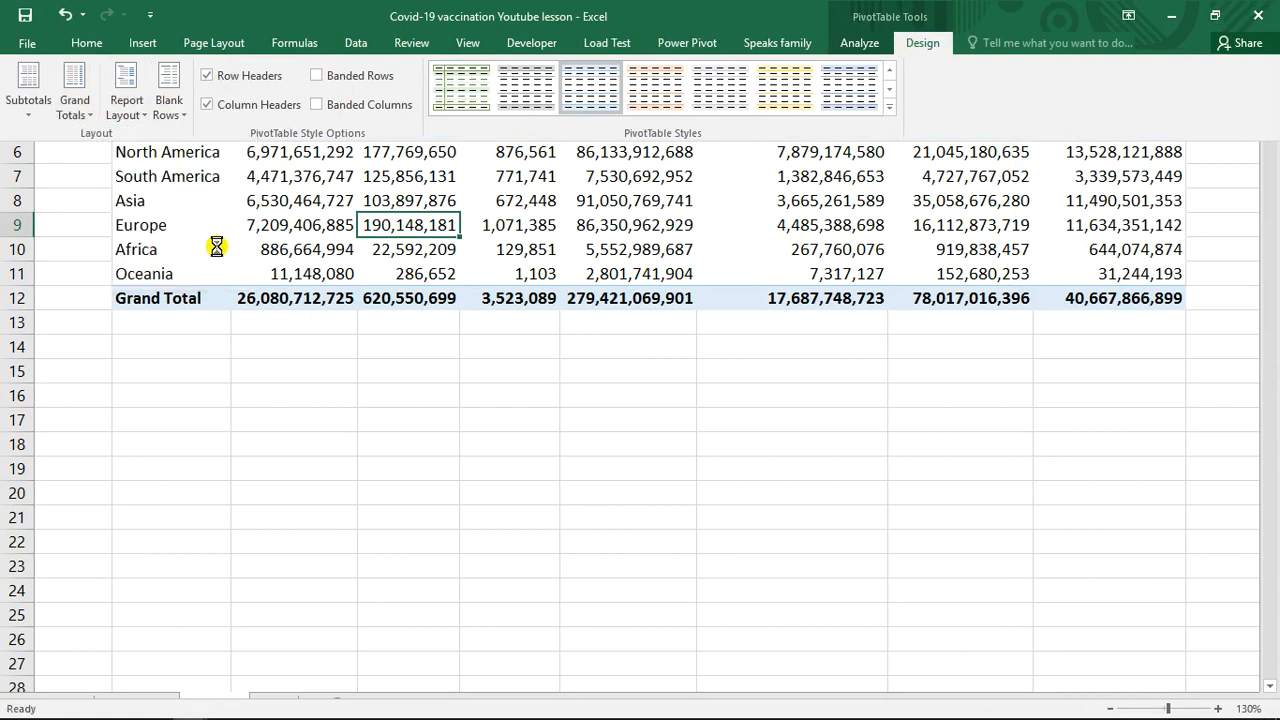
pyautogui.click(382, 373)
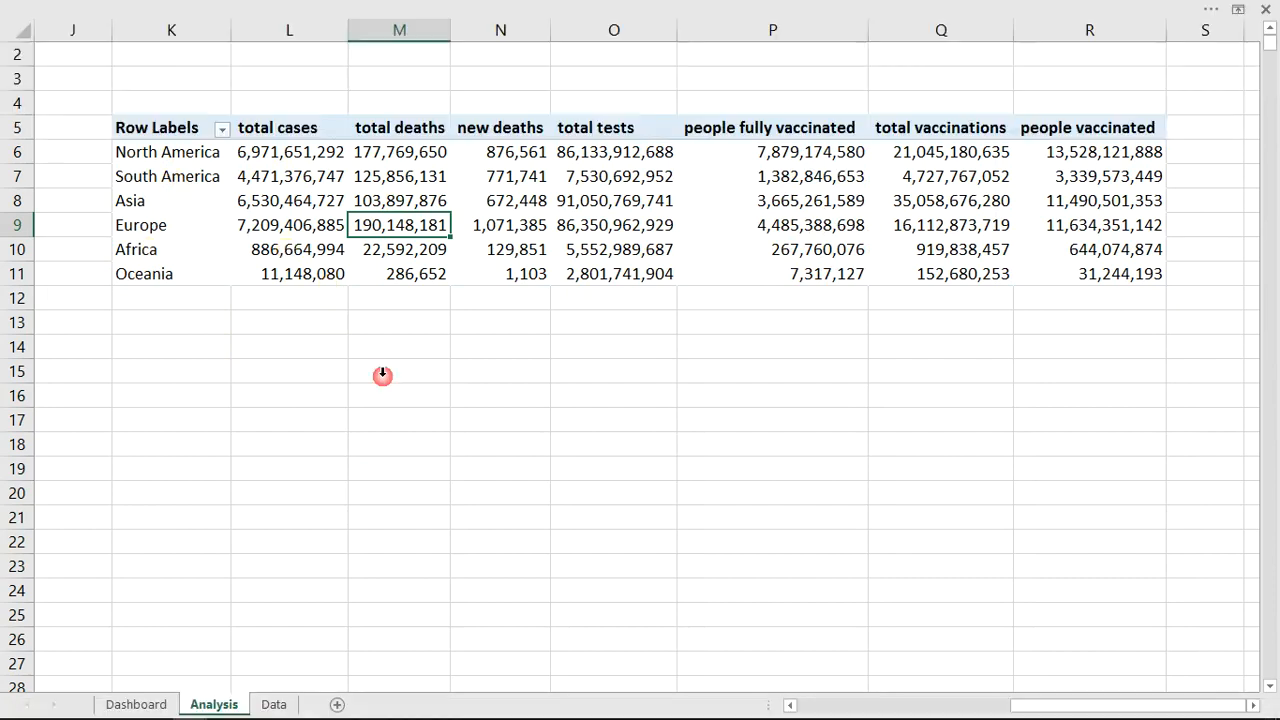
# Change the continent PivotTable's report layout to tabular form
pyautogui.click(818, 8)
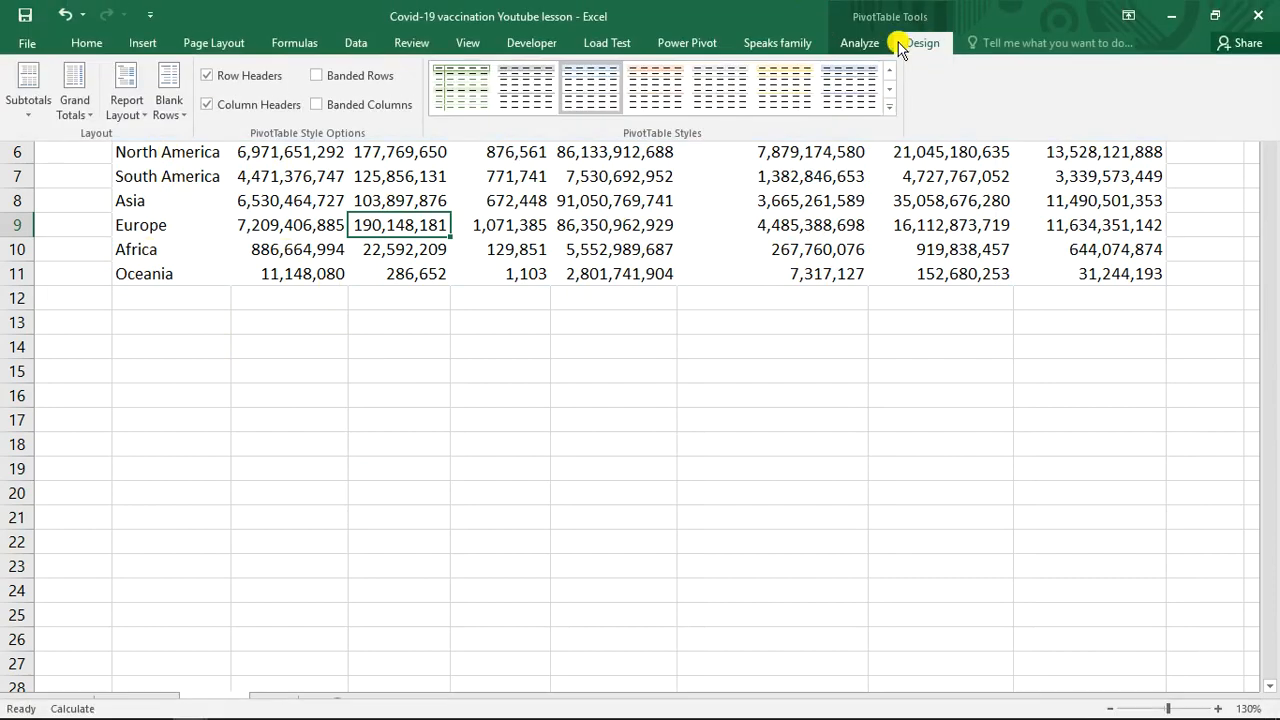
pyautogui.click(115, 120)
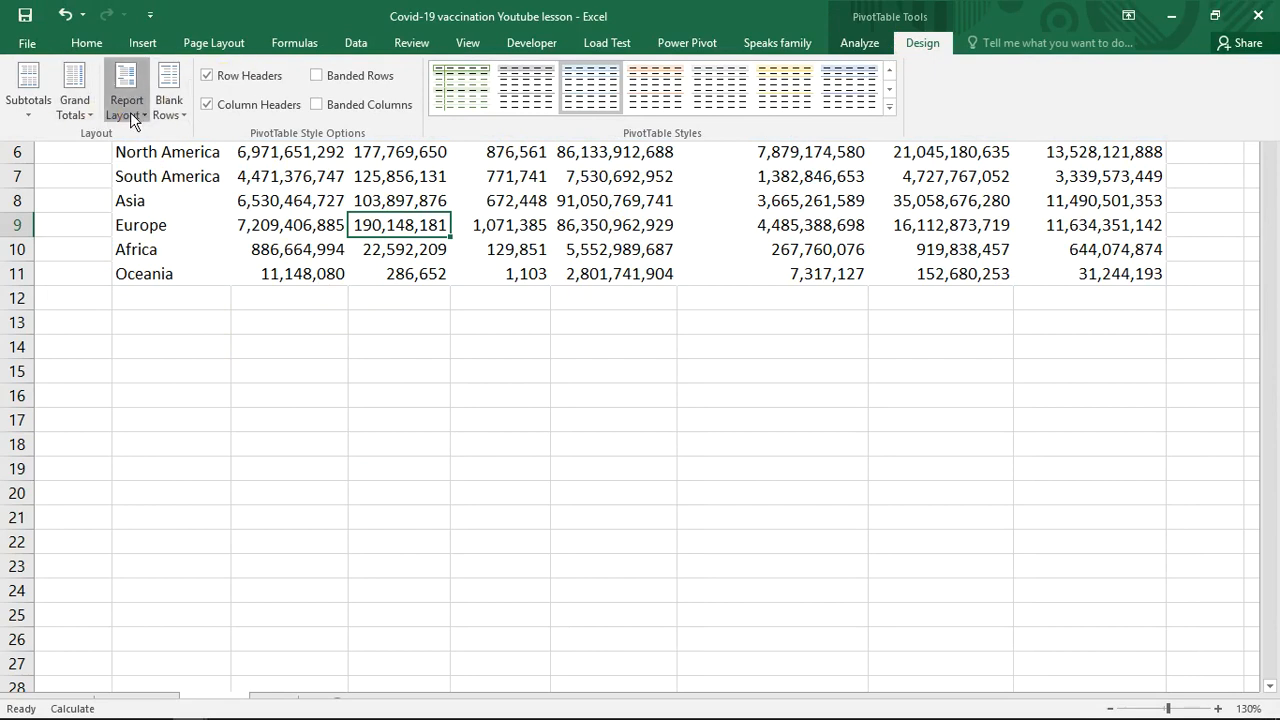
pyautogui.click(192, 228)
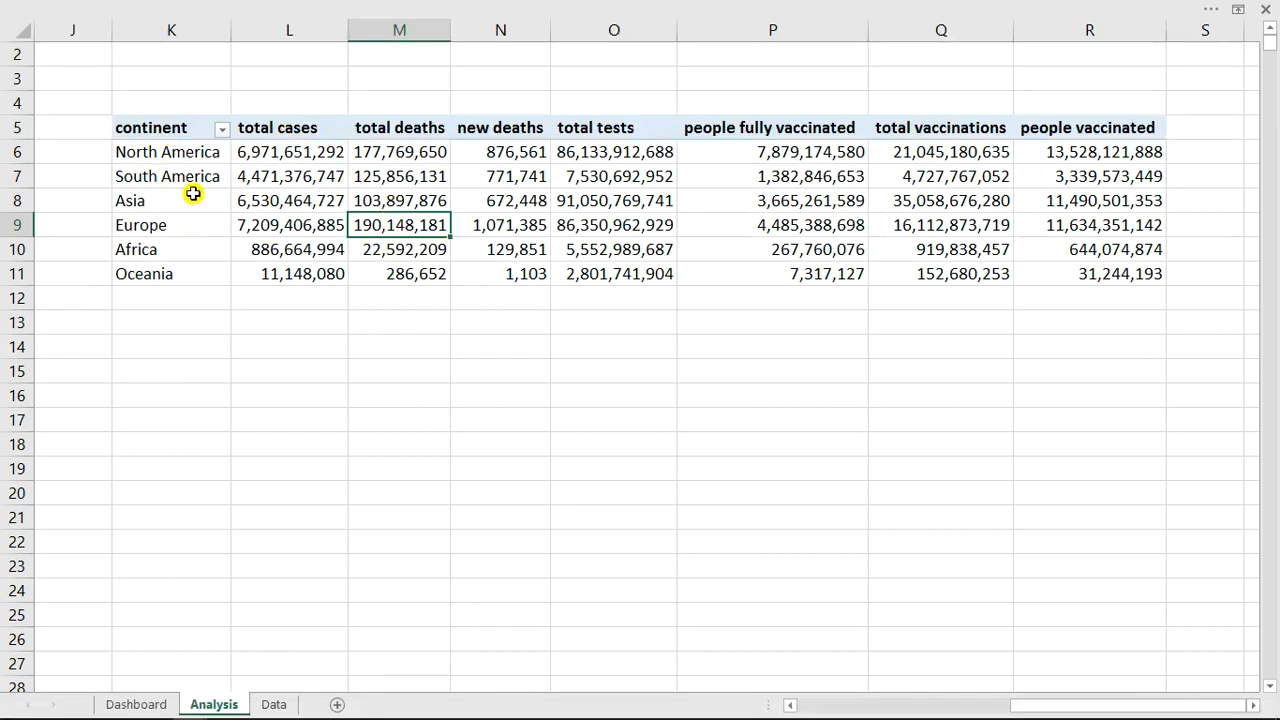
# Copy the continent heading and names from K5:K11 and paste them at cell K15
pyautogui.moveTo(146, 195); pyautogui.dragTo(144, 267)
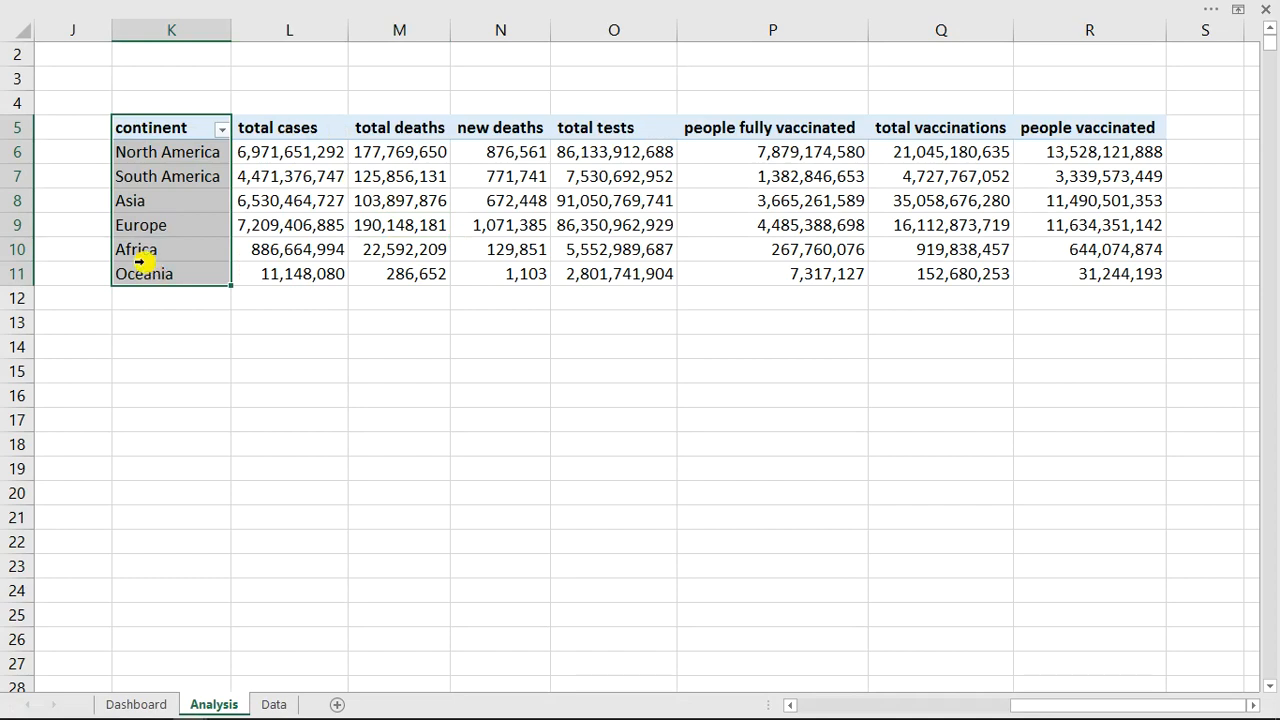
pyautogui.hotkey('ctrl', 'c')
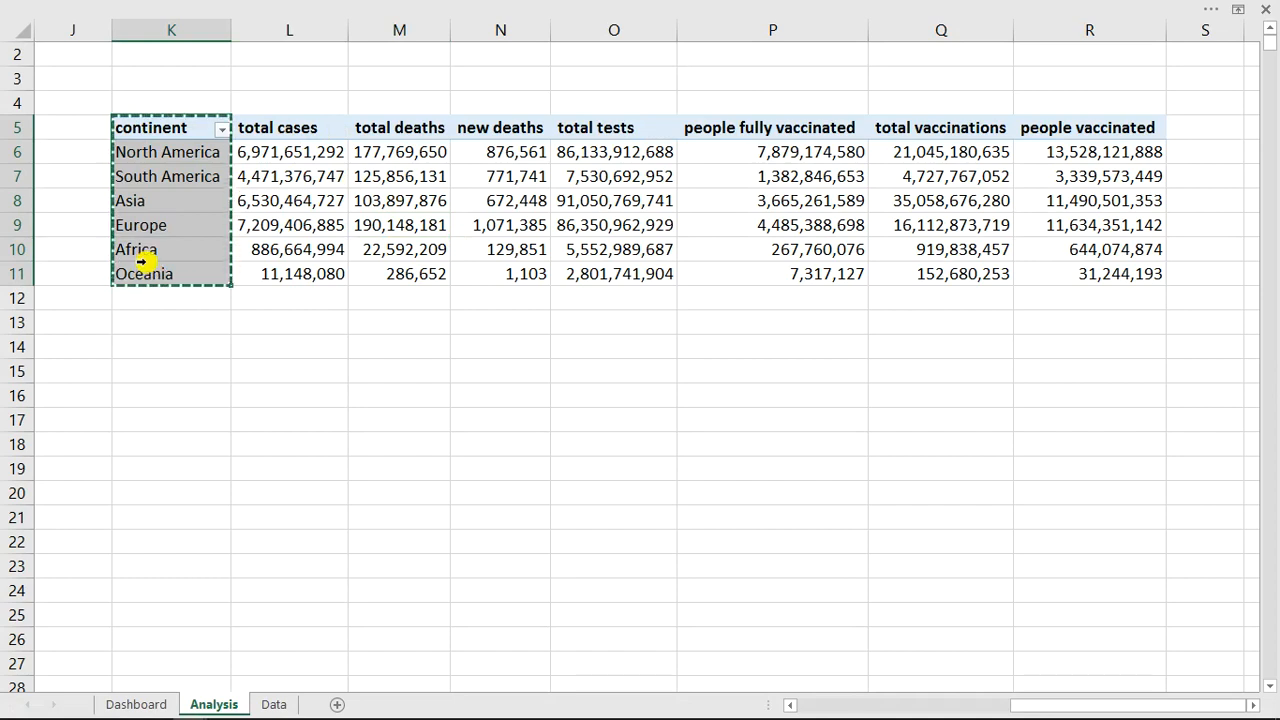
pyautogui.click(166, 372)
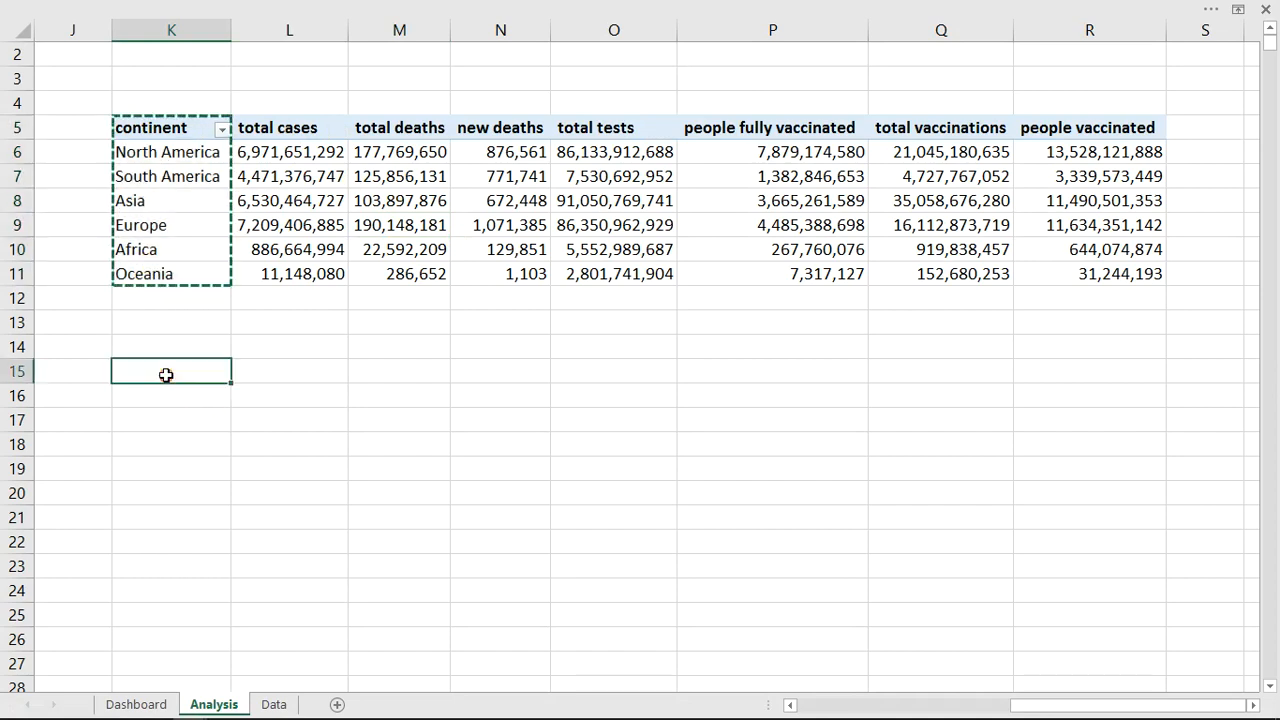
pyautogui.rightClick(166, 372)
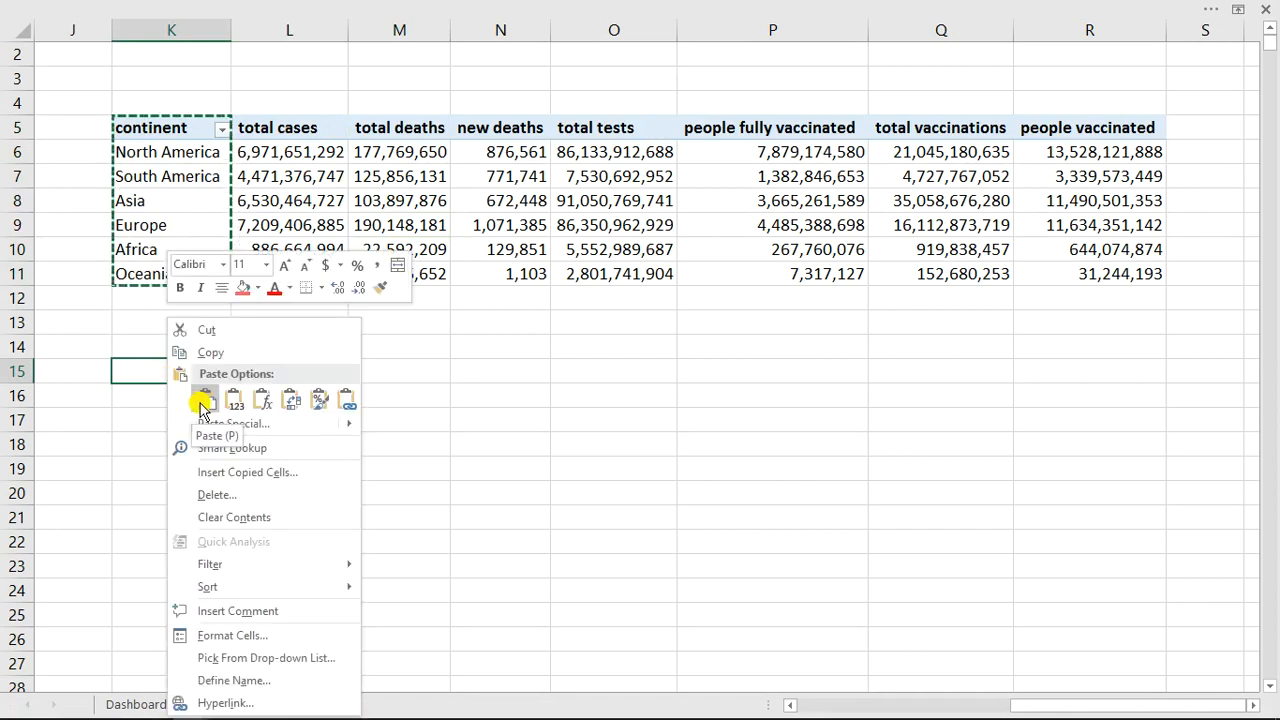
pyautogui.click(198, 402)
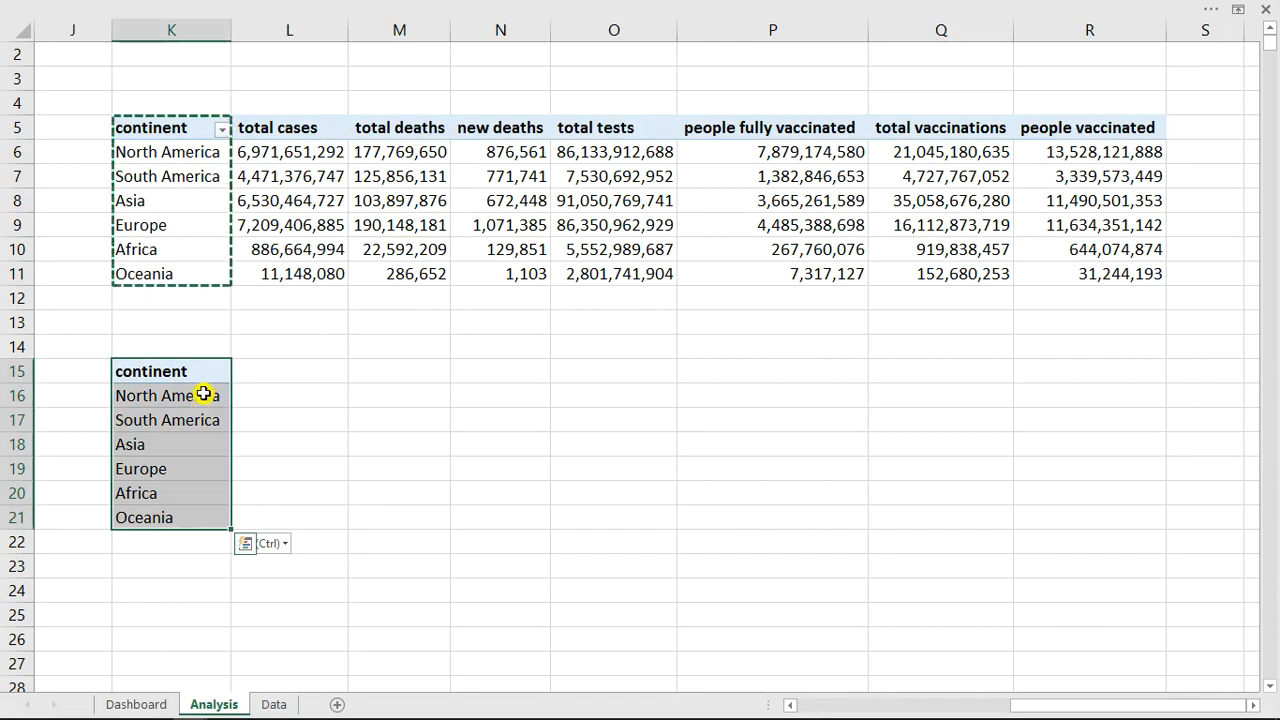
pyautogui.click(203, 395)
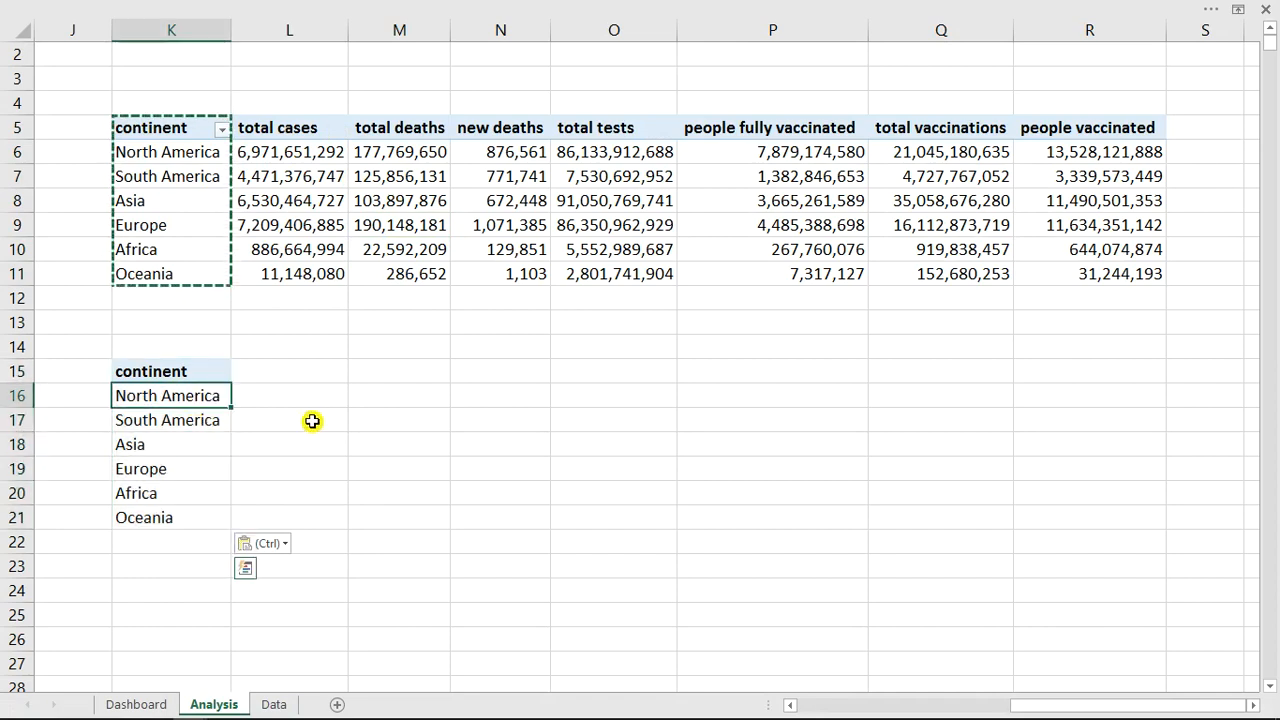
pyautogui.press('Escape')
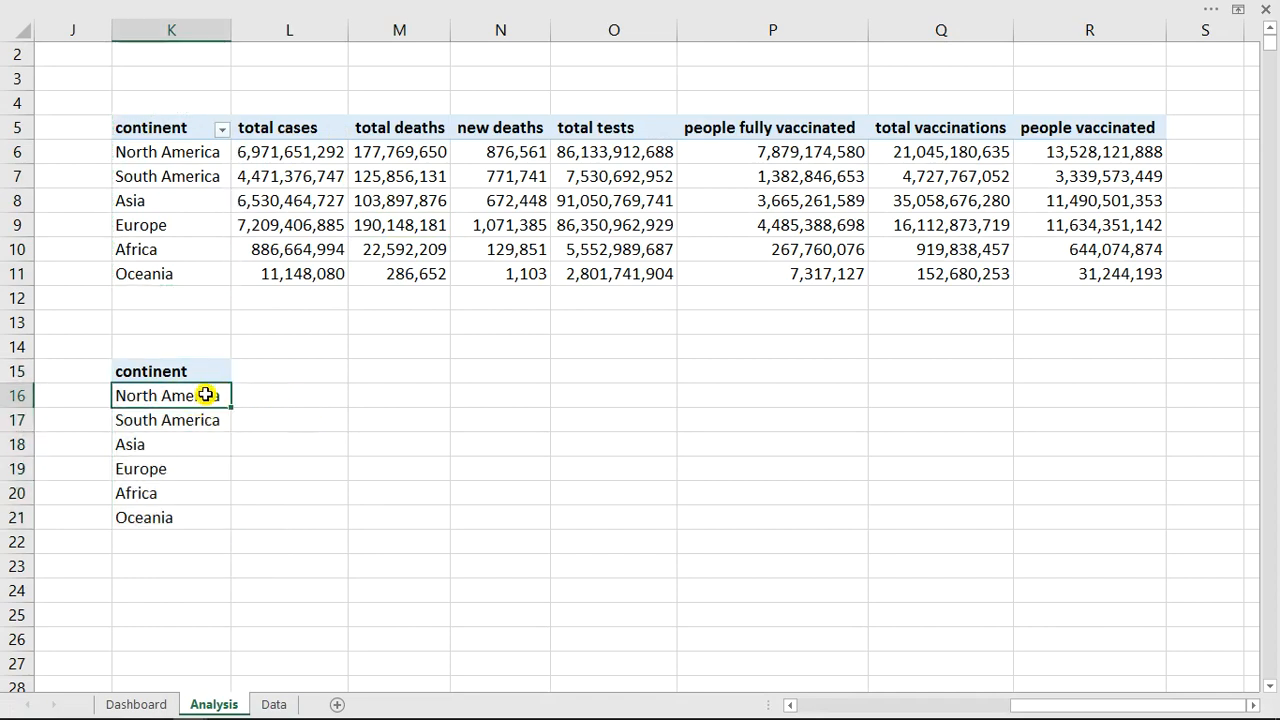
# Copy the PivotTable value headings in L5:R5 and paste them transposed as a vertical list starting at cell O15
pyautogui.click(282, 130)
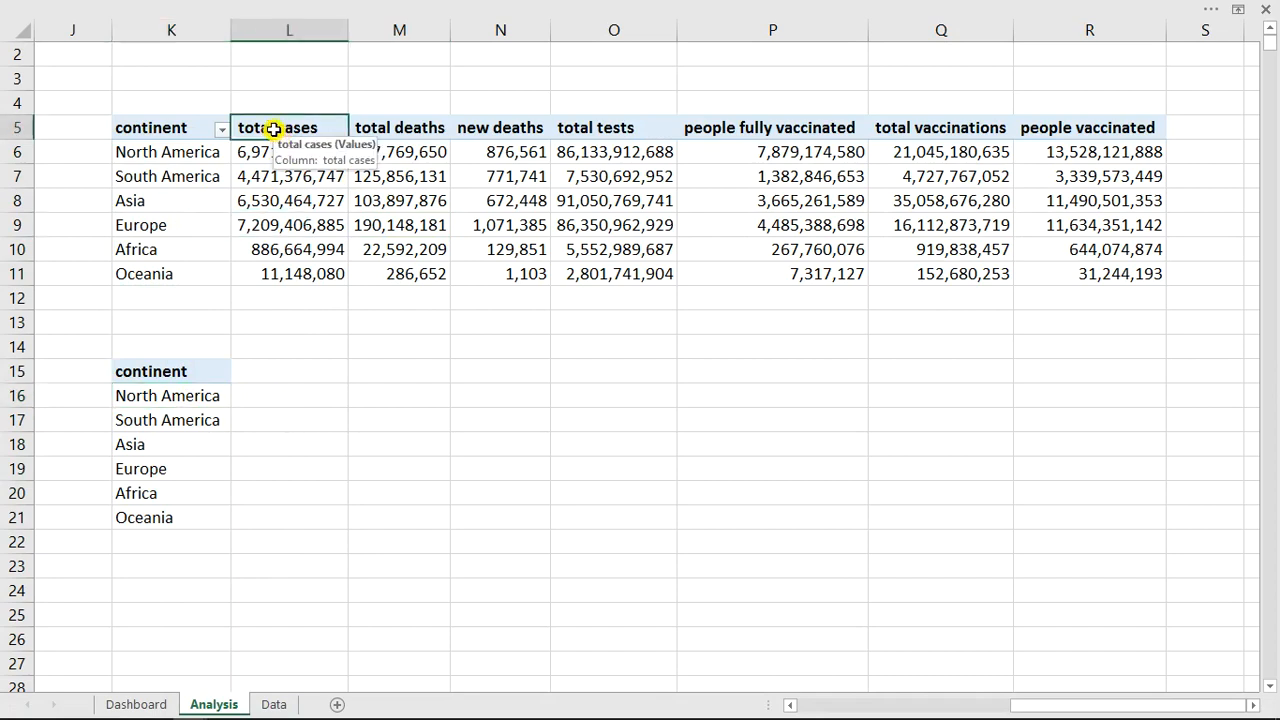
pyautogui.moveTo(273, 129); pyautogui.dragTo(1134, 126)
pyautogui.hotkey('ctrl', 'c')
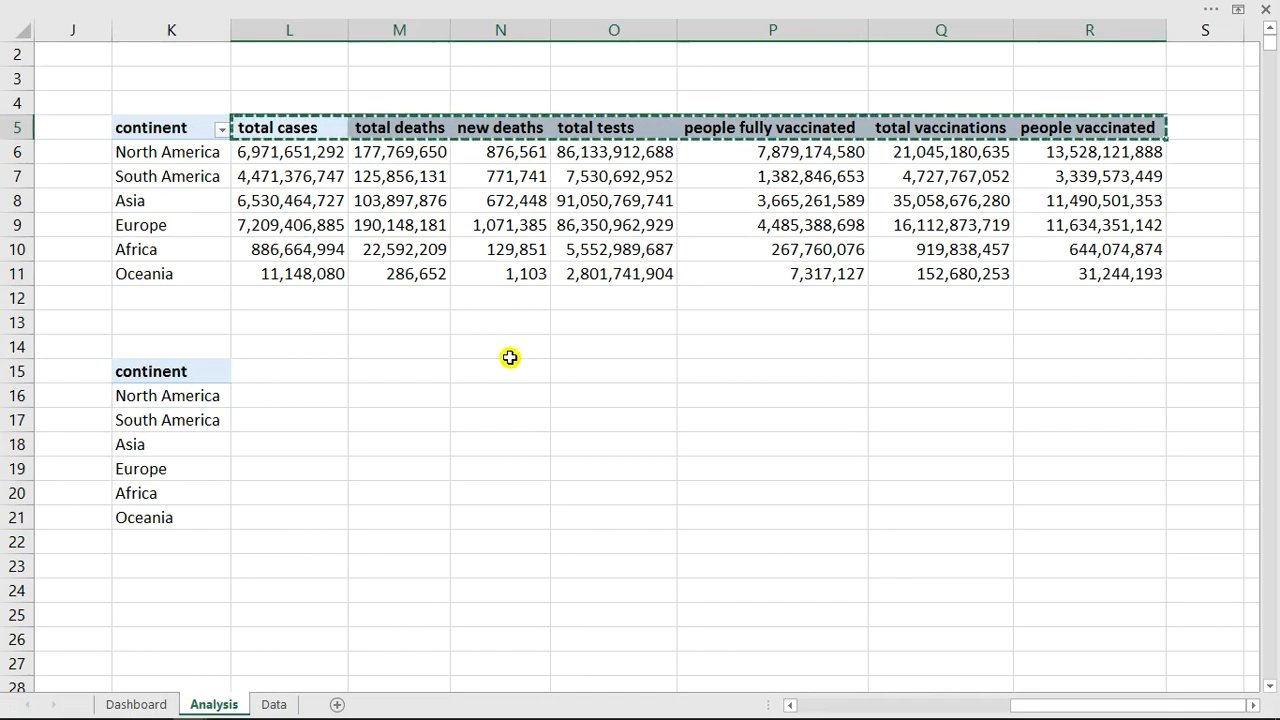
pyautogui.click(390, 367)
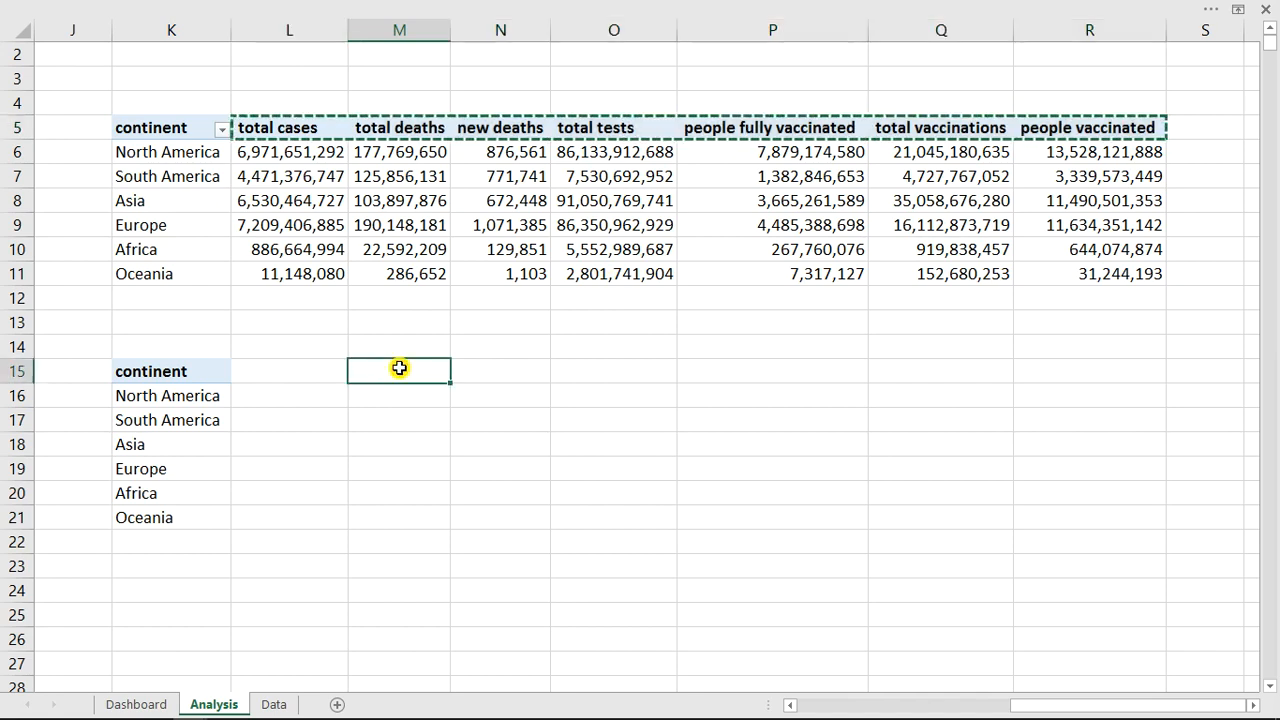
pyautogui.click(569, 367)
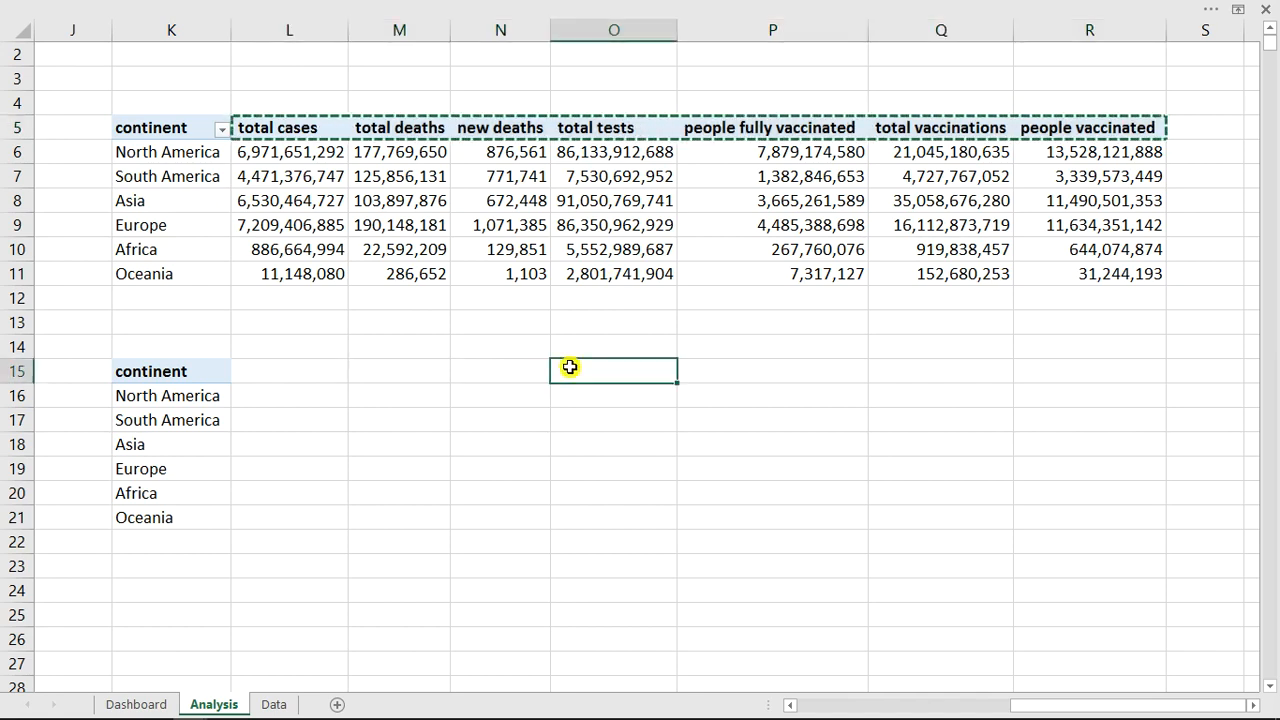
pyautogui.rightClick(569, 368)
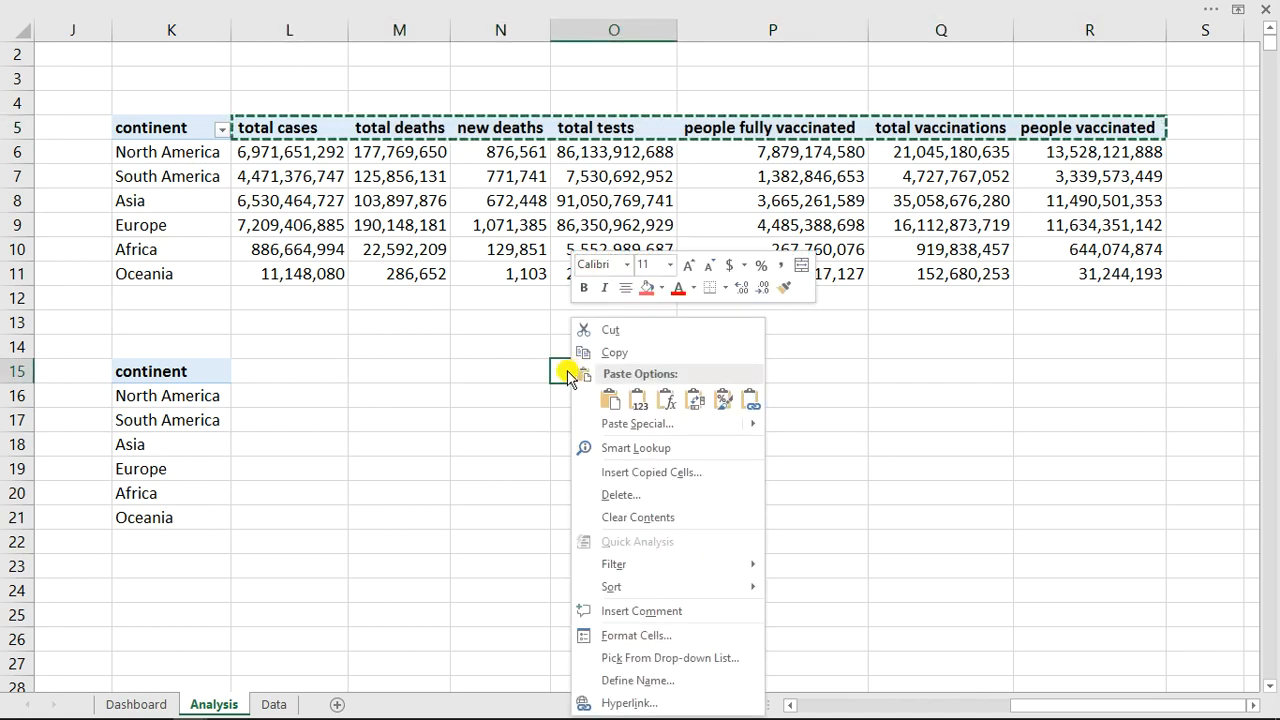
pyautogui.press('Escape')
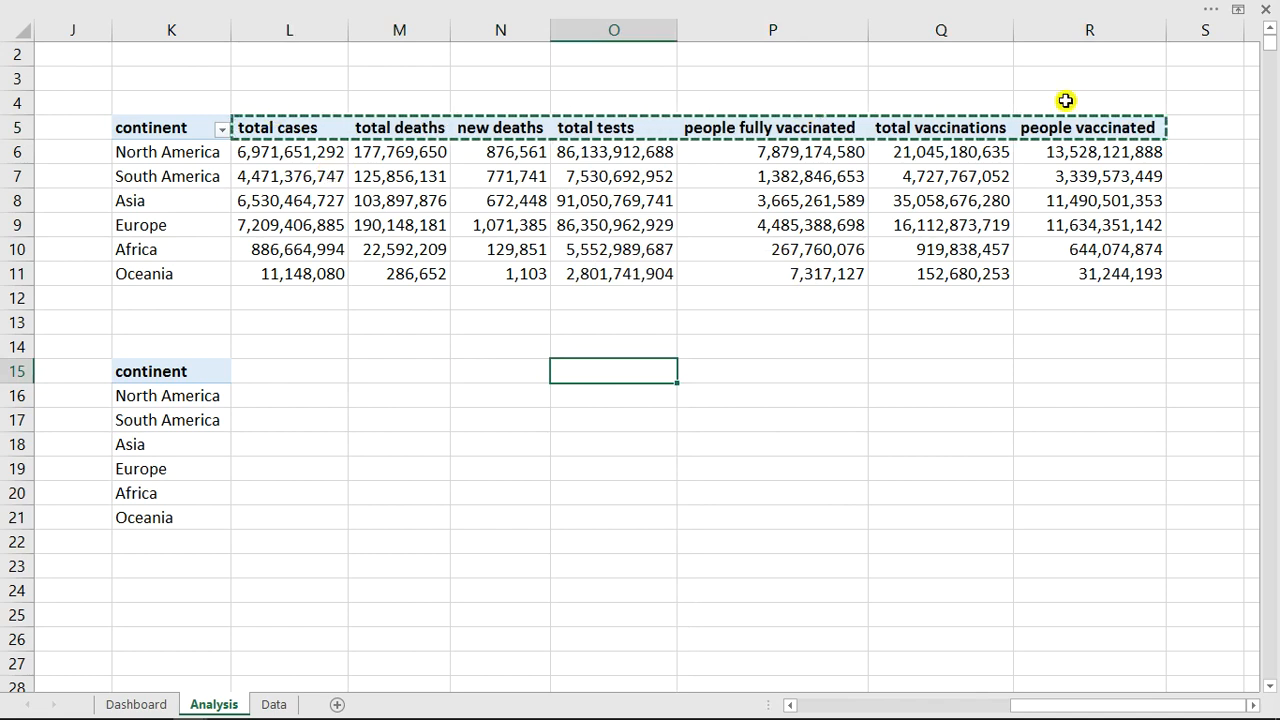
pyautogui.rightClick(591, 371)
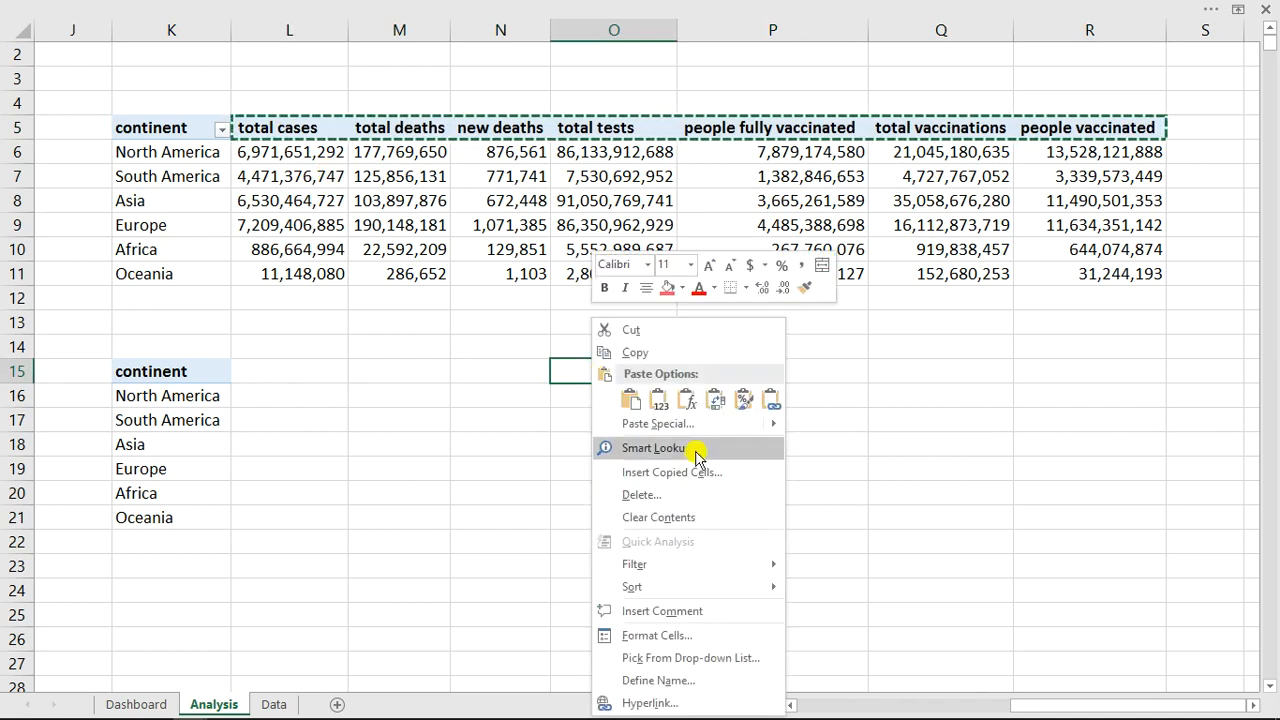
pyautogui.moveTo(778, 434)
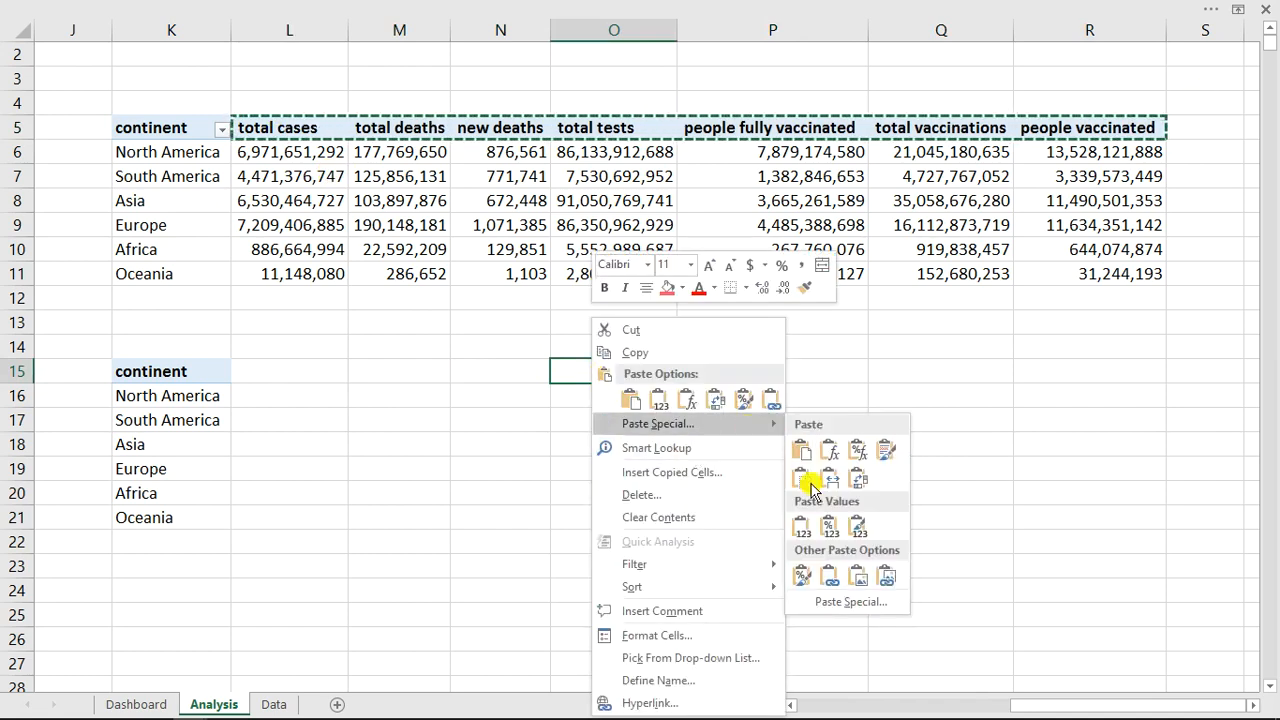
pyautogui.click(843, 603)
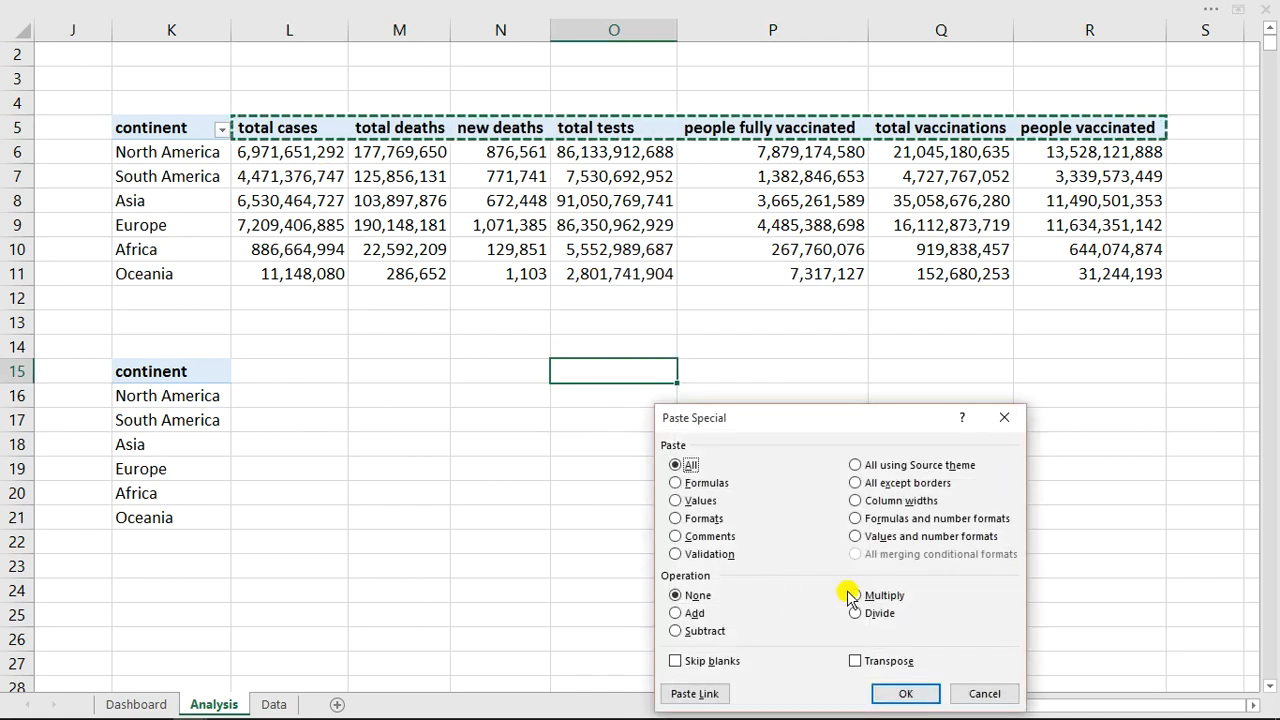
pyautogui.click(857, 661)
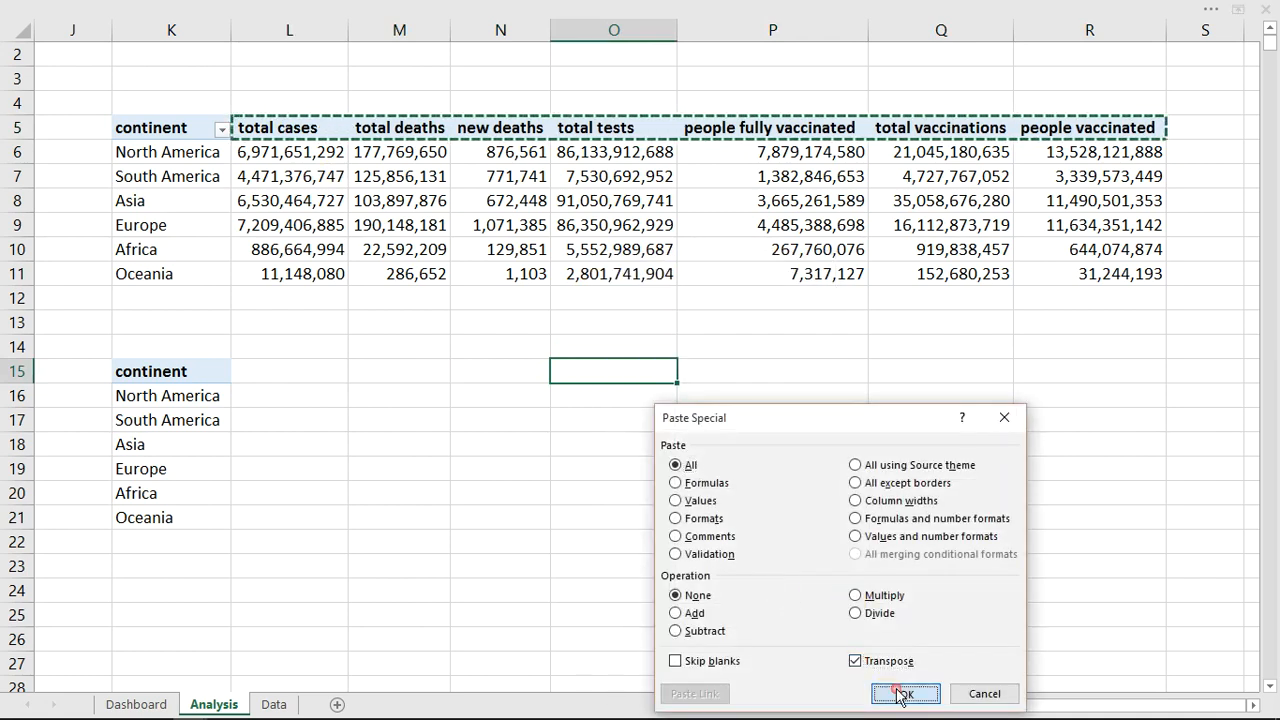
pyautogui.click(894, 690)
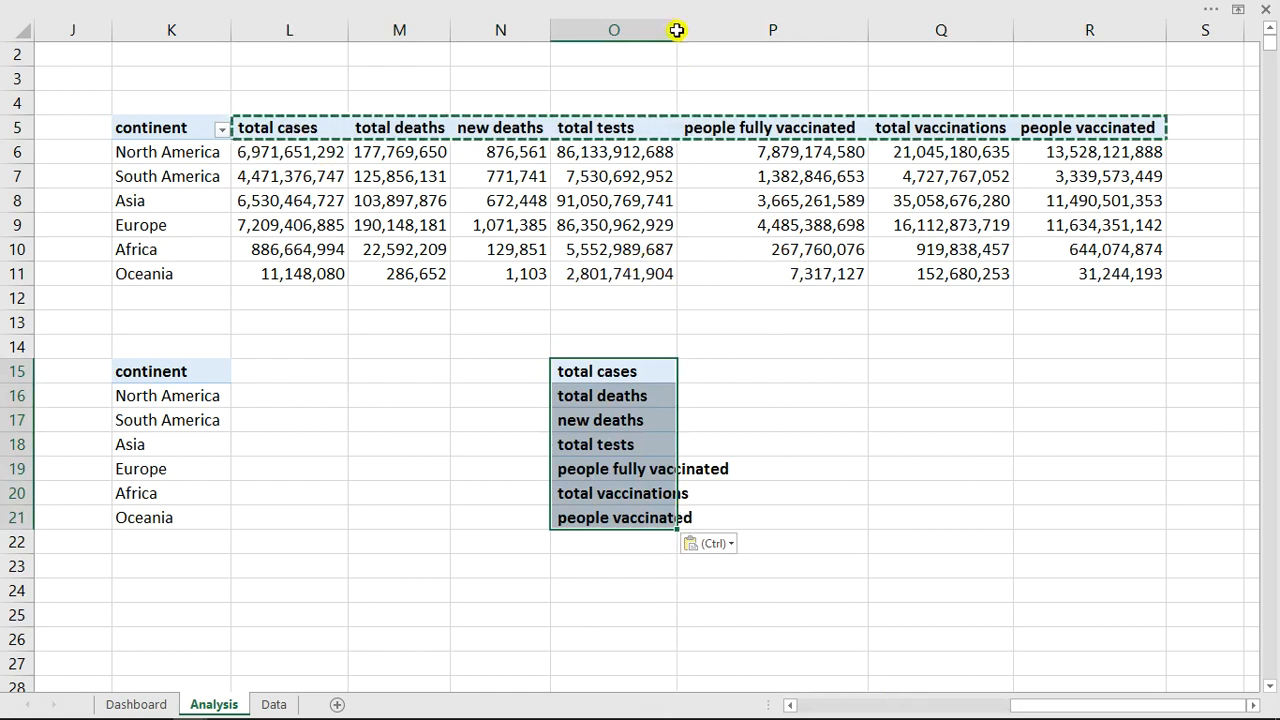
# Autofit column O to the width of the transposed headings and clear the copy selection
pyautogui.moveTo(676, 30); pyautogui.dragTo(676, 30)
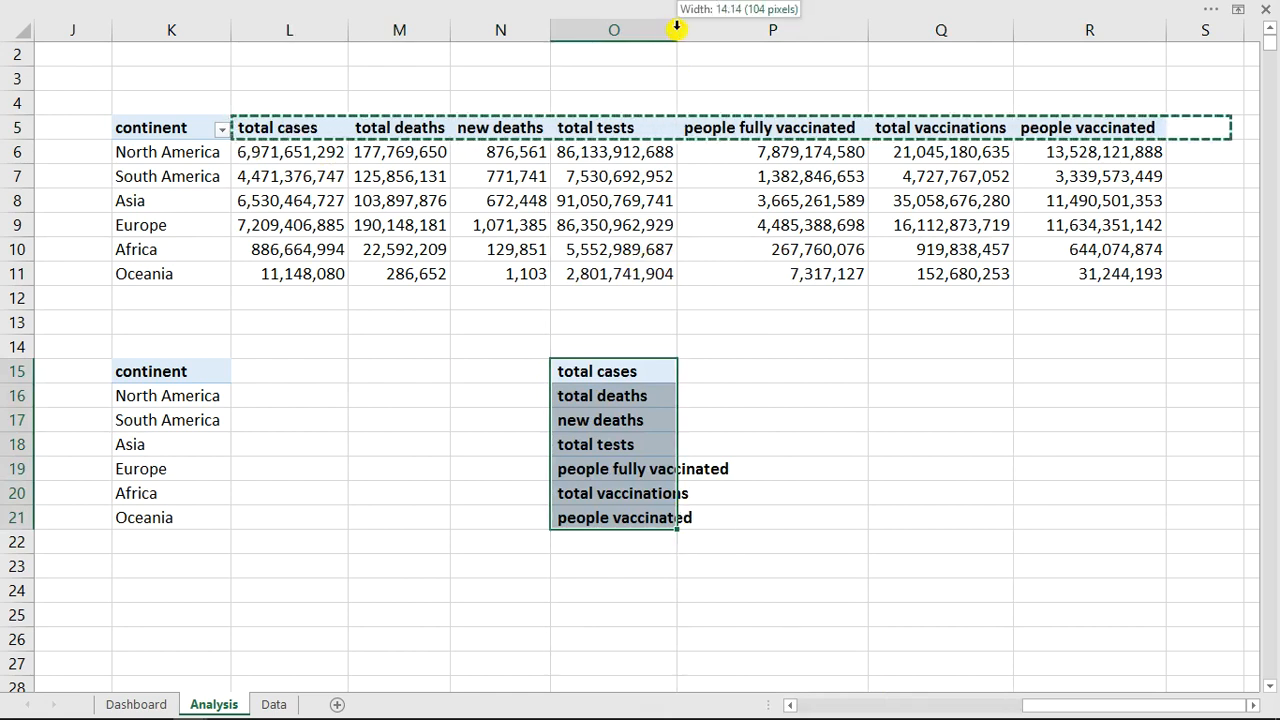
pyautogui.doubleClick(676, 30)
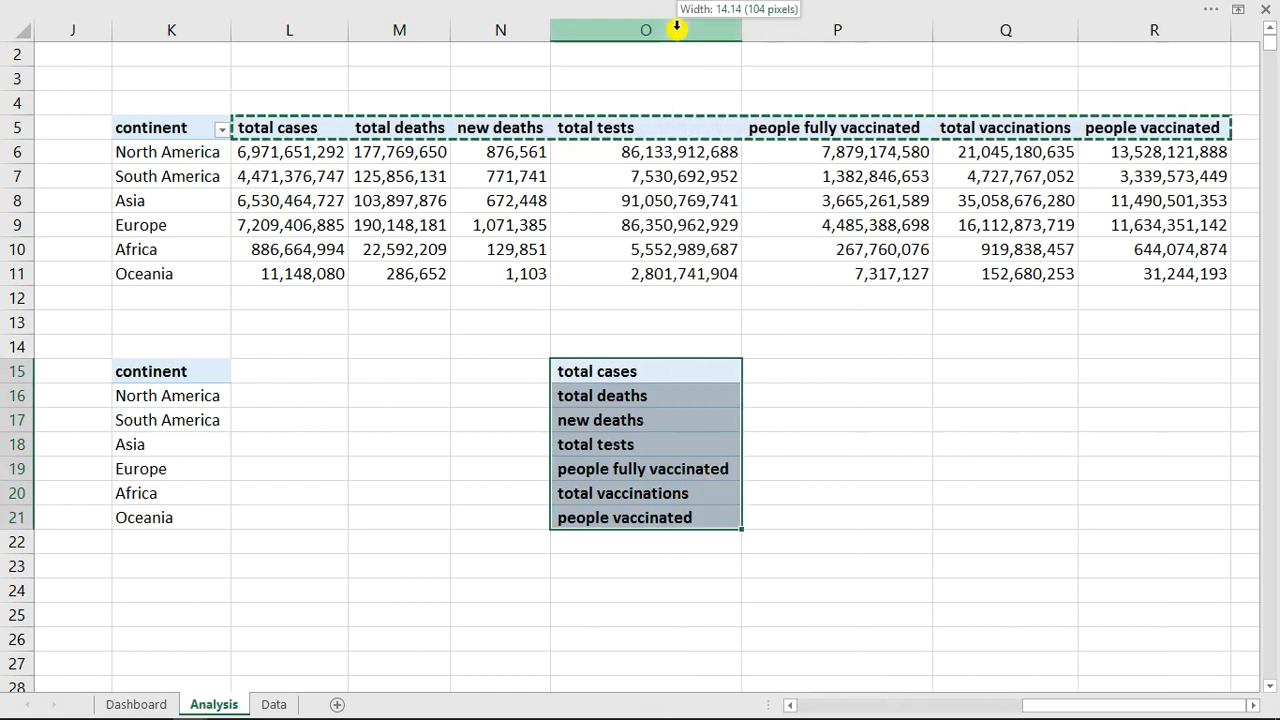
pyautogui.click(798, 371)
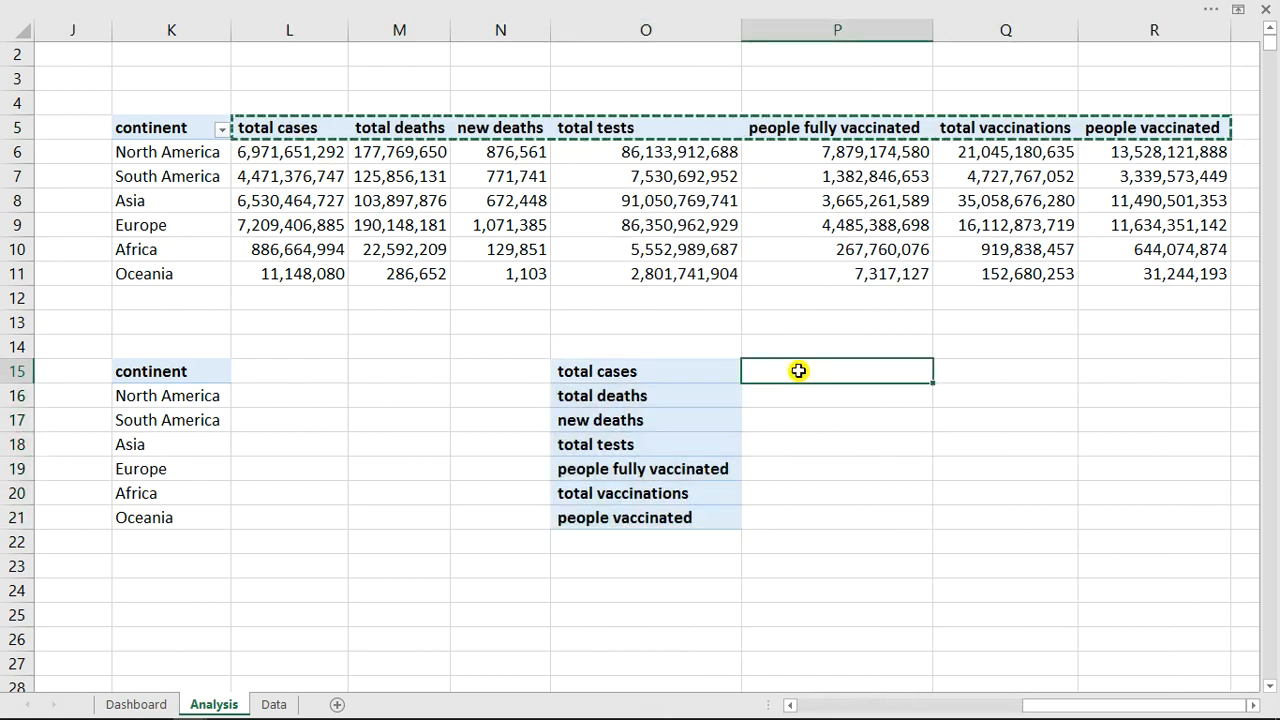
pyautogui.press('Escape')
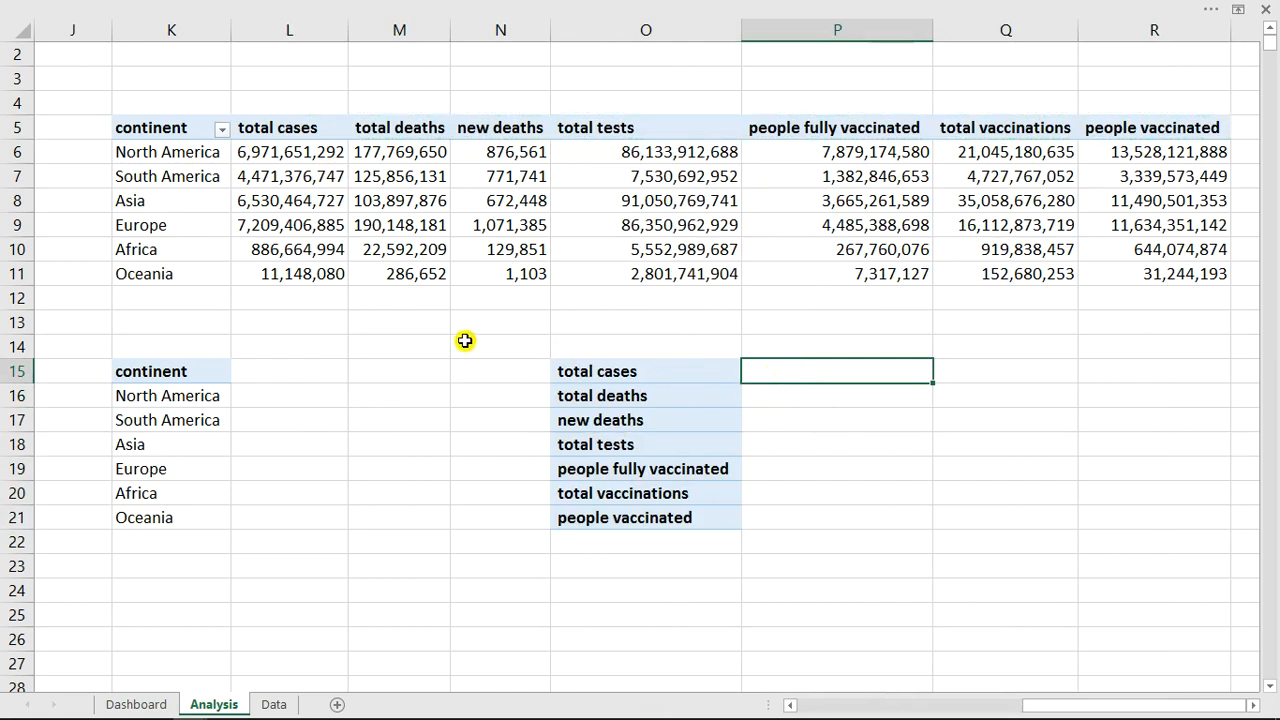
pyautogui.doubleClick(516, 128)
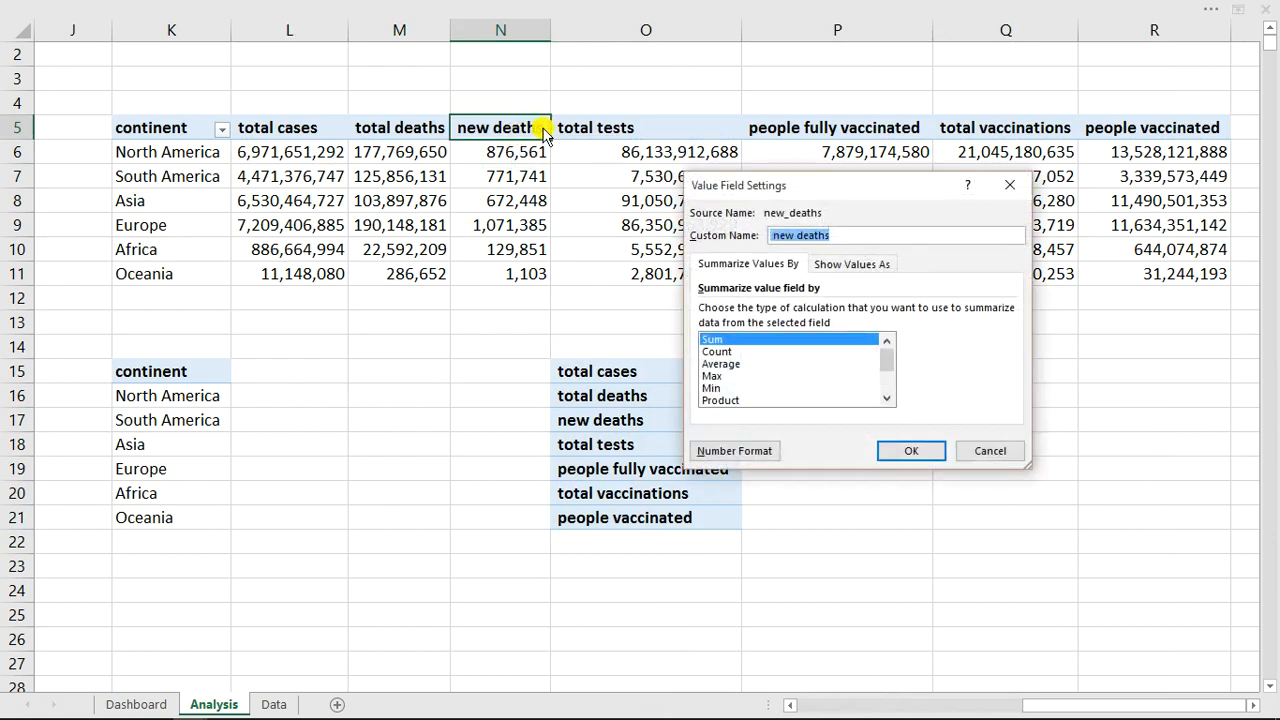
pyautogui.click(992, 454)
# Enter the array formula =TRANSPOSE(L5:R5) across cells P15:P21 to link the list to the PivotTable headings
pyautogui.click(790, 373)
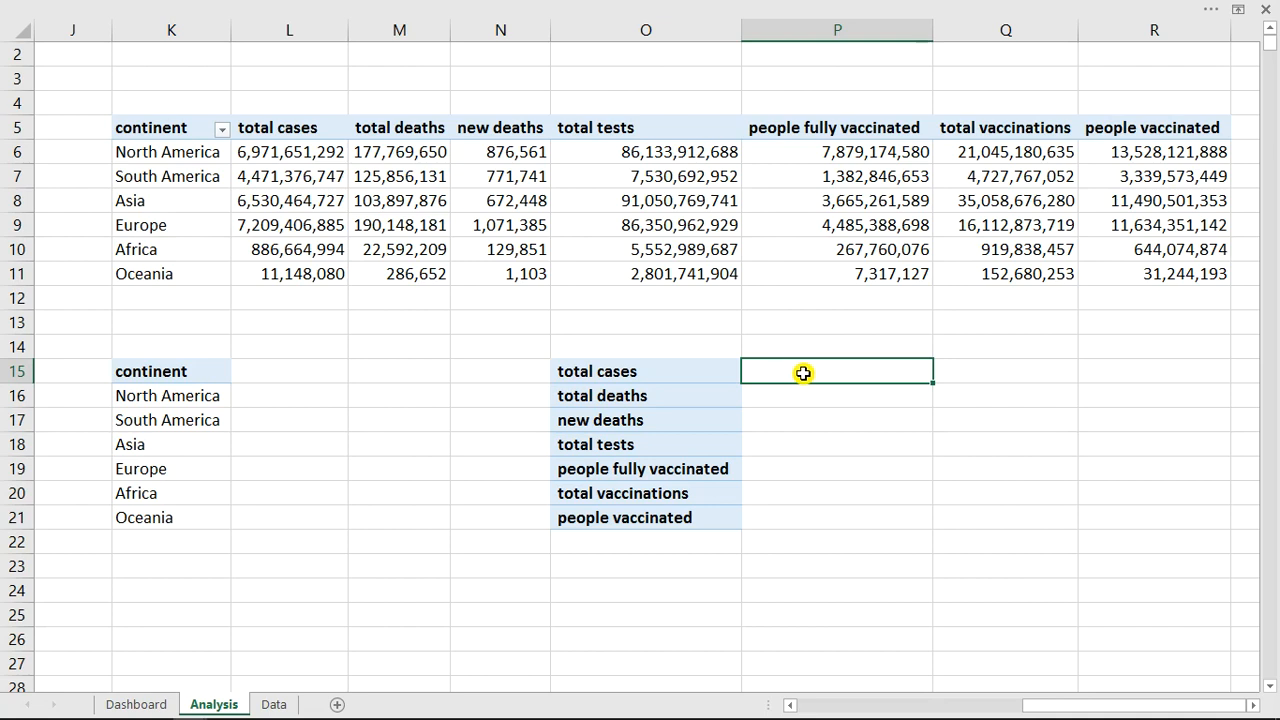
pyautogui.moveTo(804, 373); pyautogui.dragTo(801, 517)
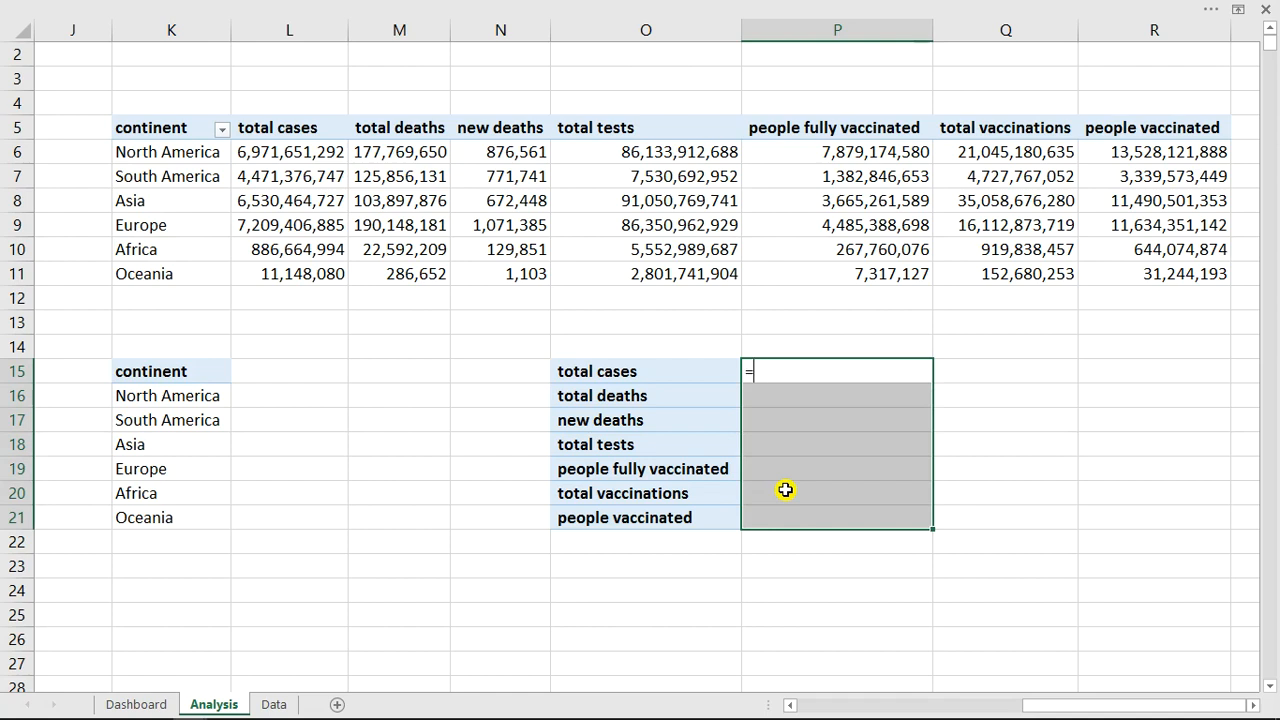
pyautogui.write('=tra')
pyautogui.press('Tab')
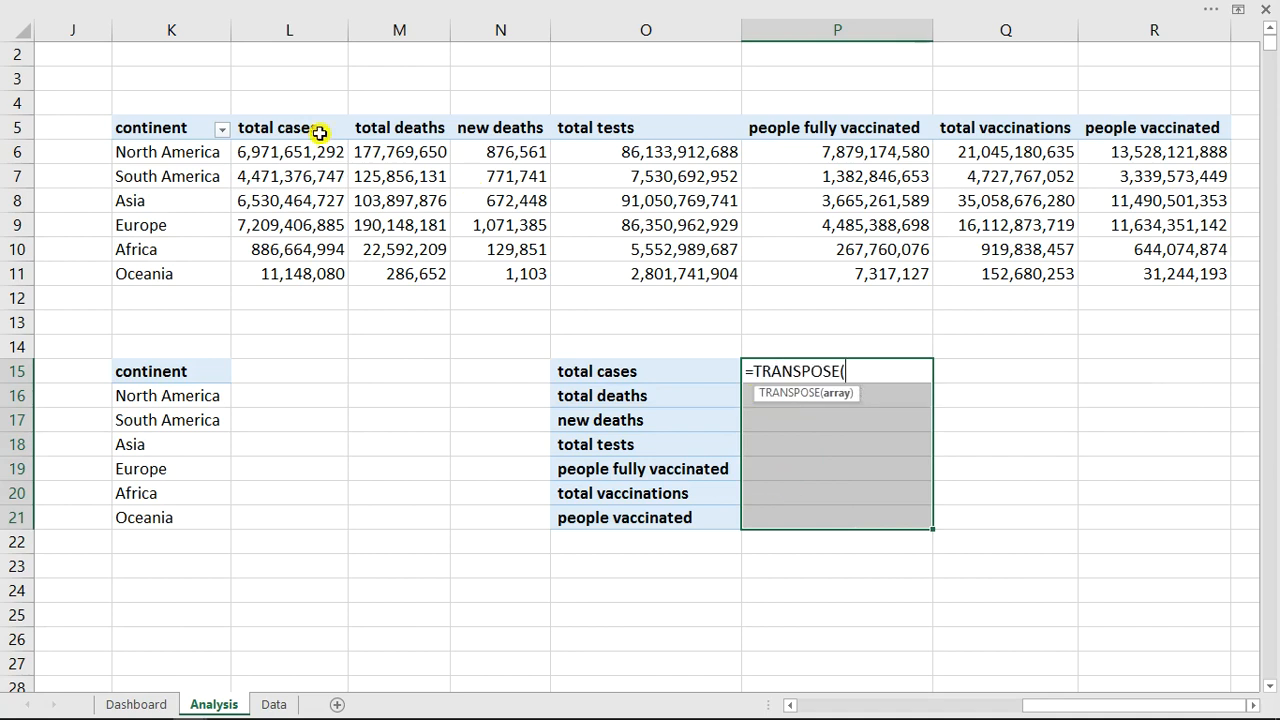
pyautogui.moveTo(274, 128); pyautogui.dragTo(1113, 120)
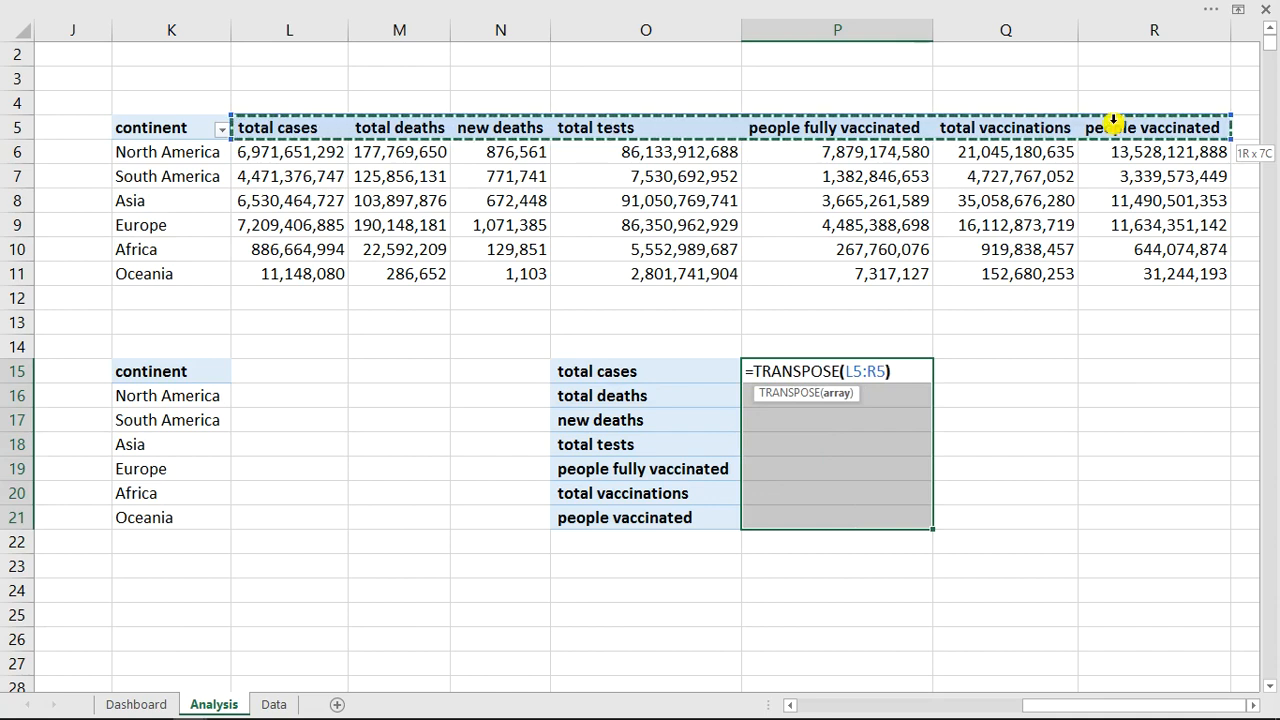
pyautogui.write(')')
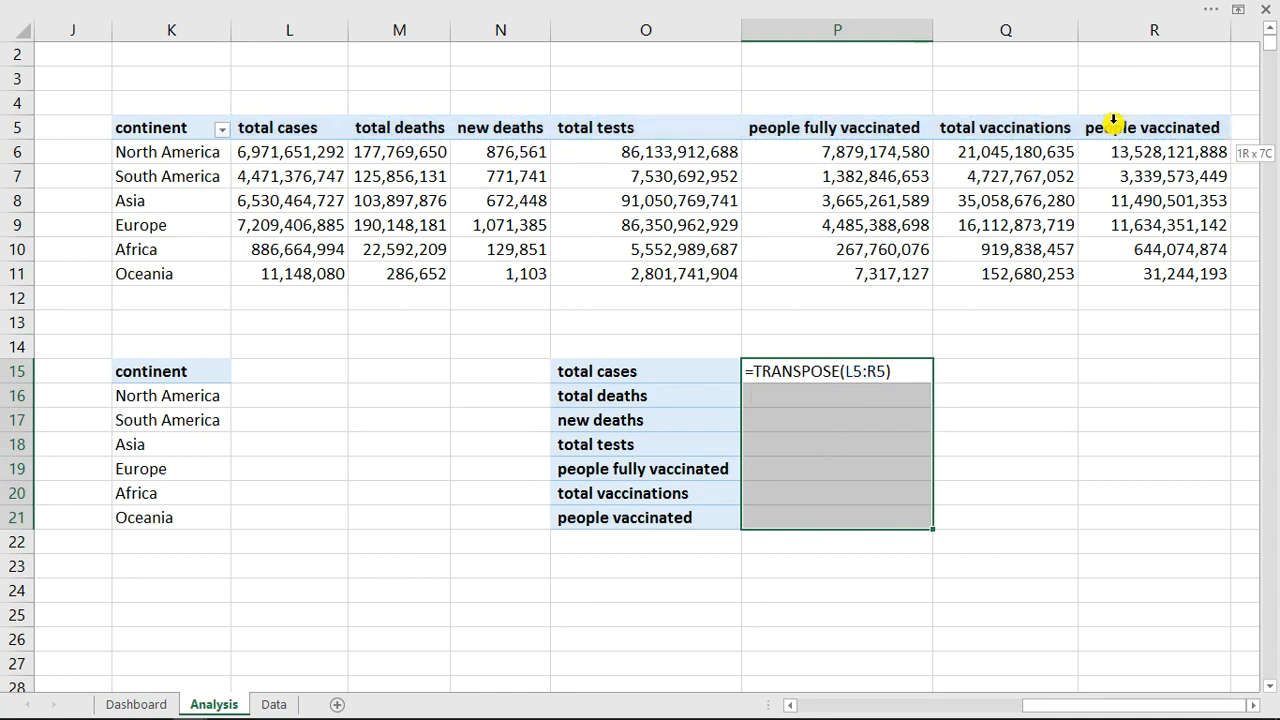
pyautogui.hotkey('ctrl', 'shift', 'Return')
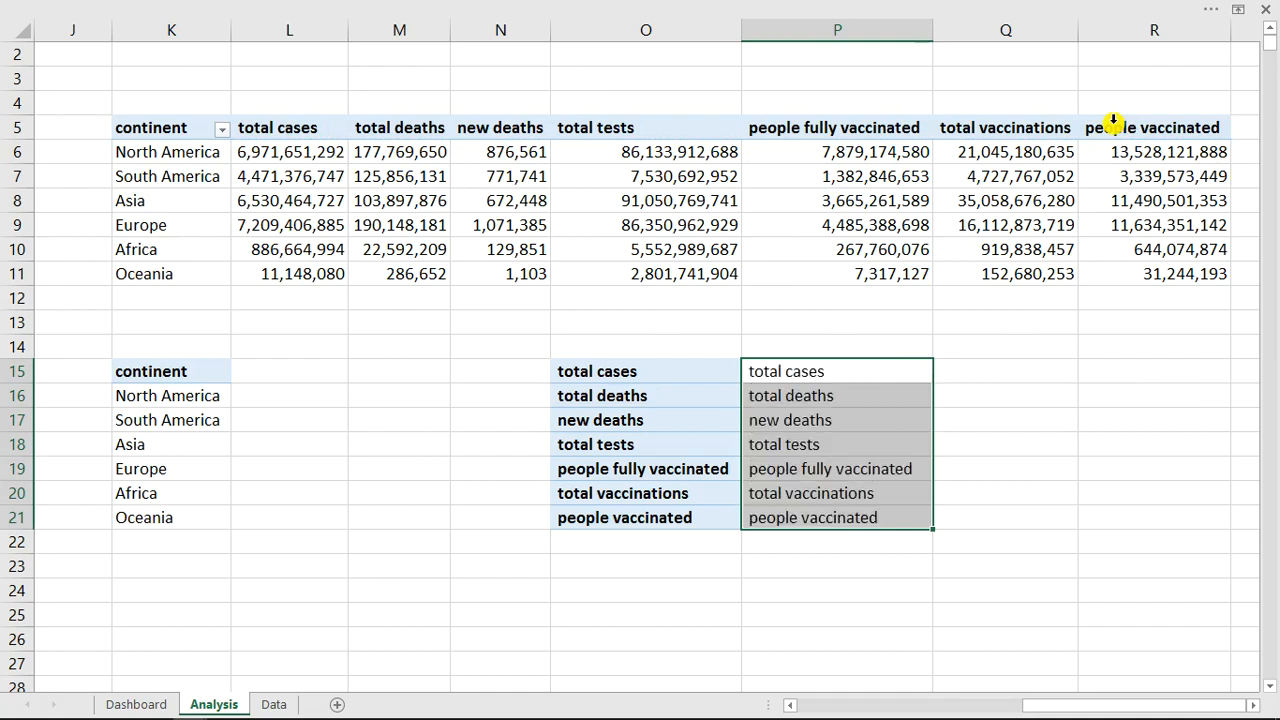
pyautogui.click(1073, 448)
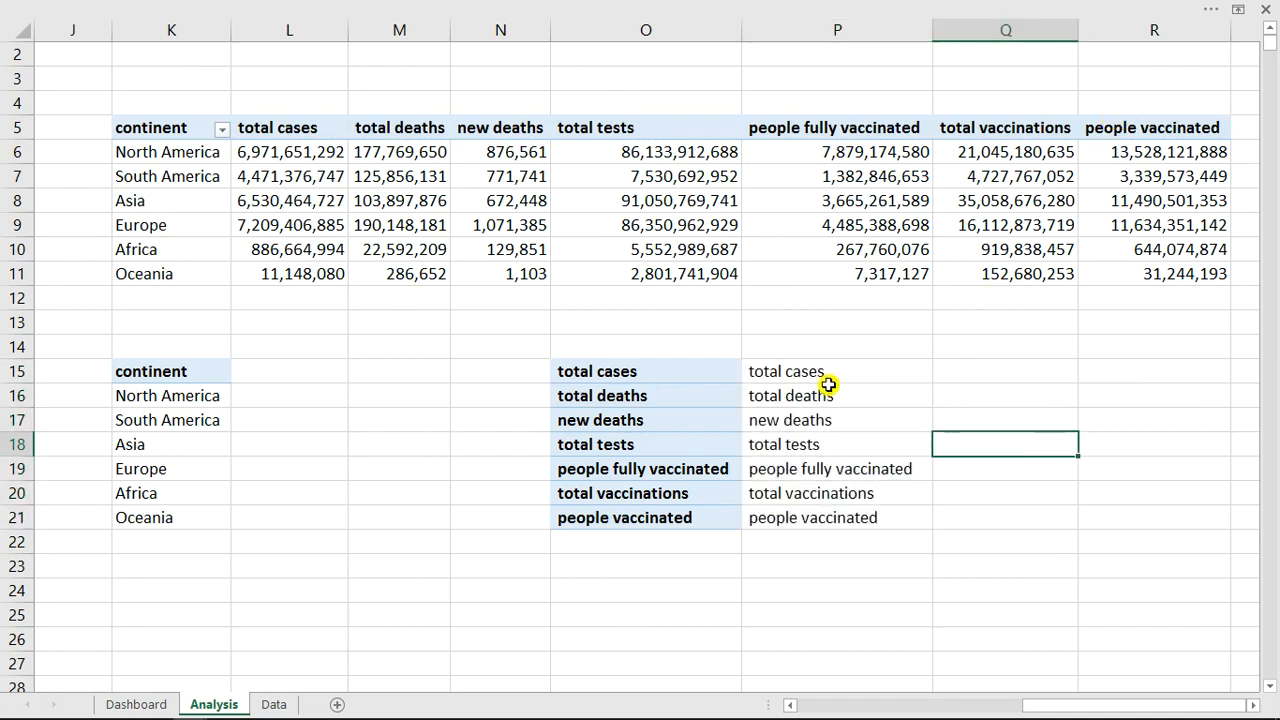
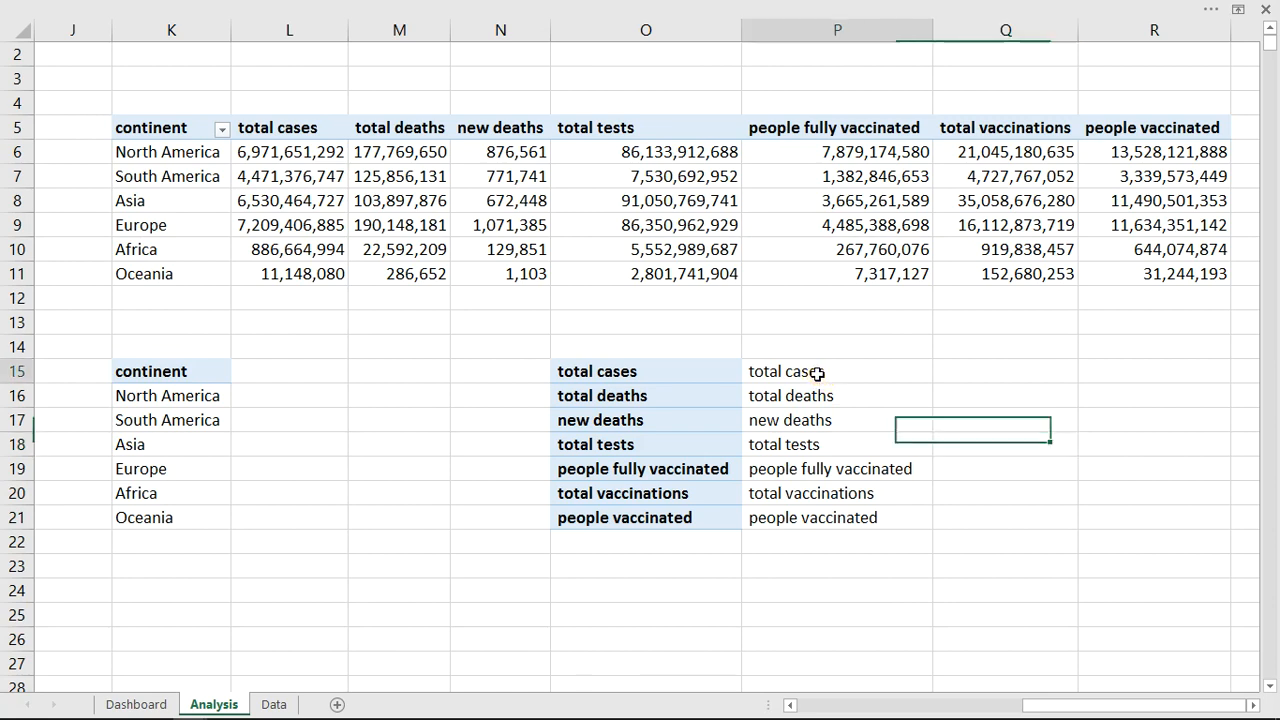
# Try to re-enter the TRANSPOSE formula in P15 alone and to clear only cell P17 of the array
pyautogui.click(817, 373)
pyautogui.doubleClick(818, 372)
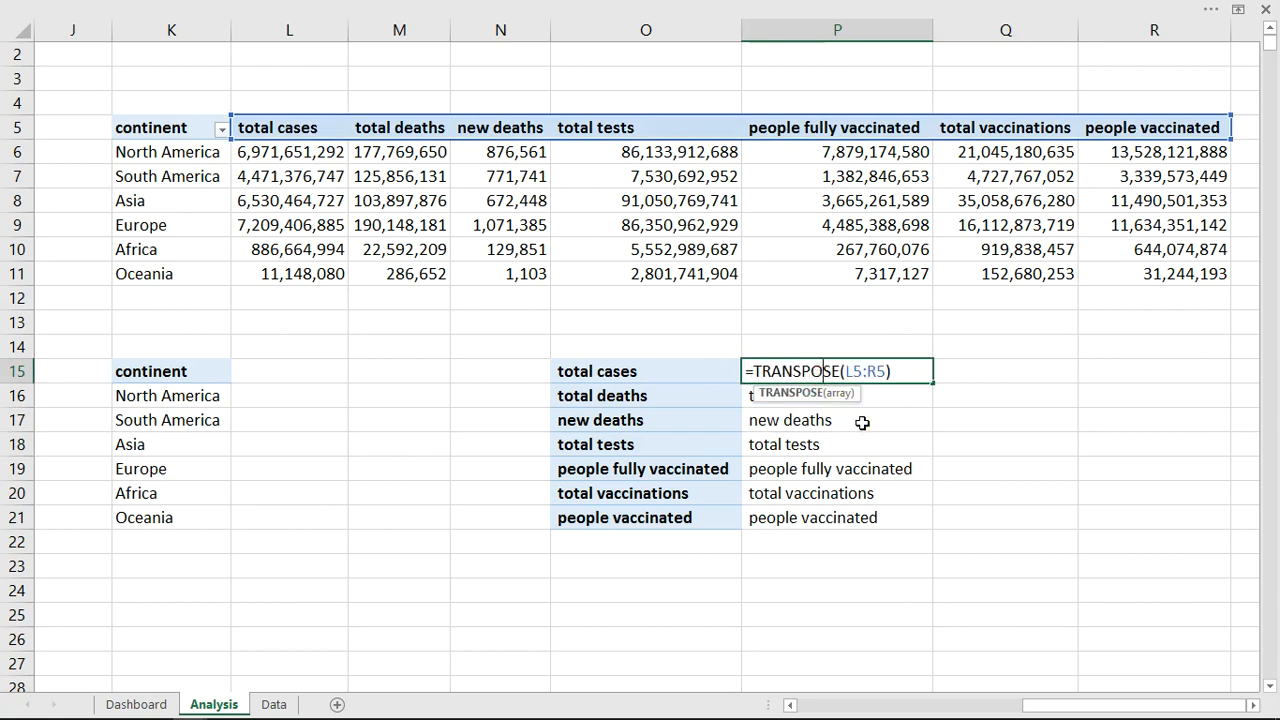
pyautogui.press('Return')
pyautogui.click(688, 421)
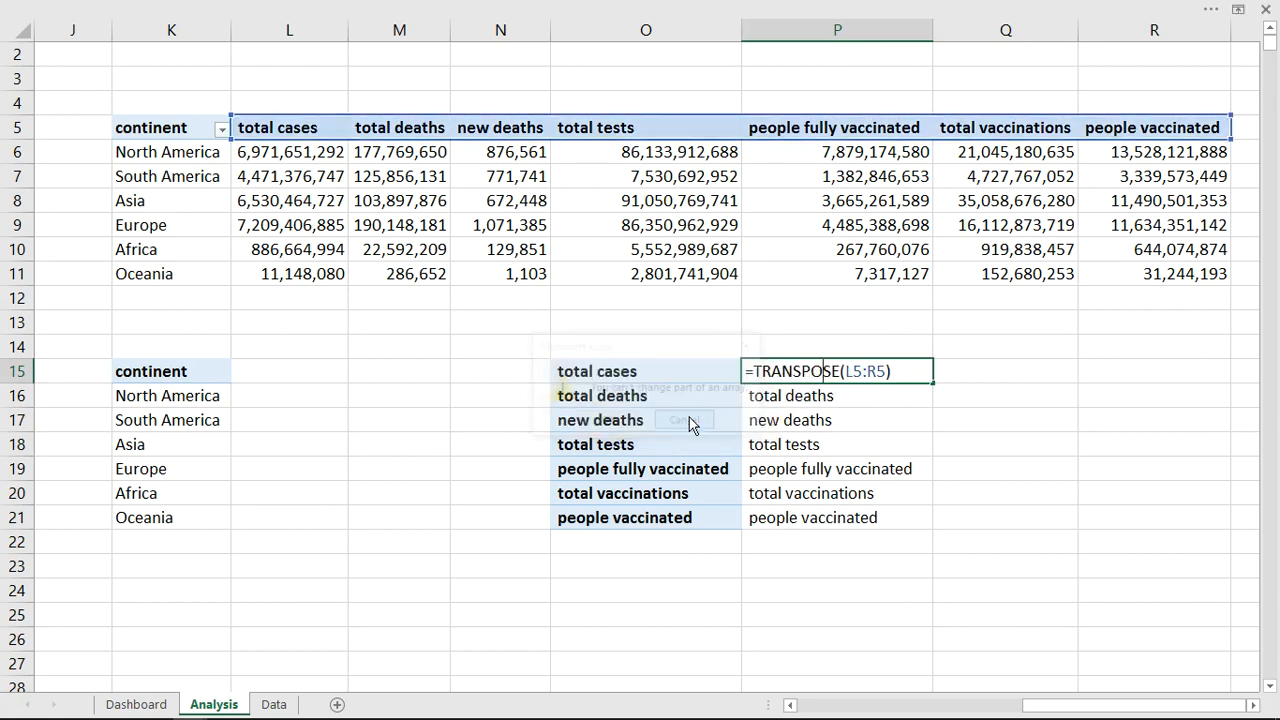
pyautogui.press('Escape')
pyautogui.click(835, 420)
pyautogui.press('Delete')
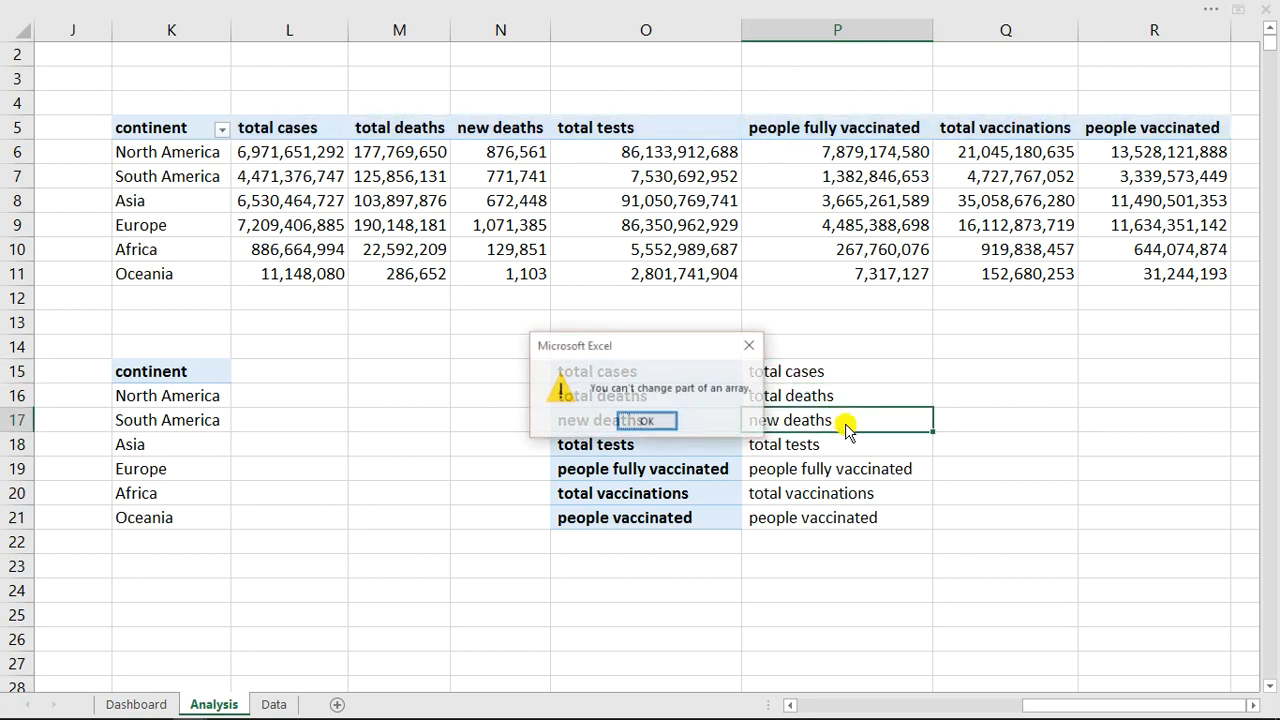
pyautogui.click(651, 423)
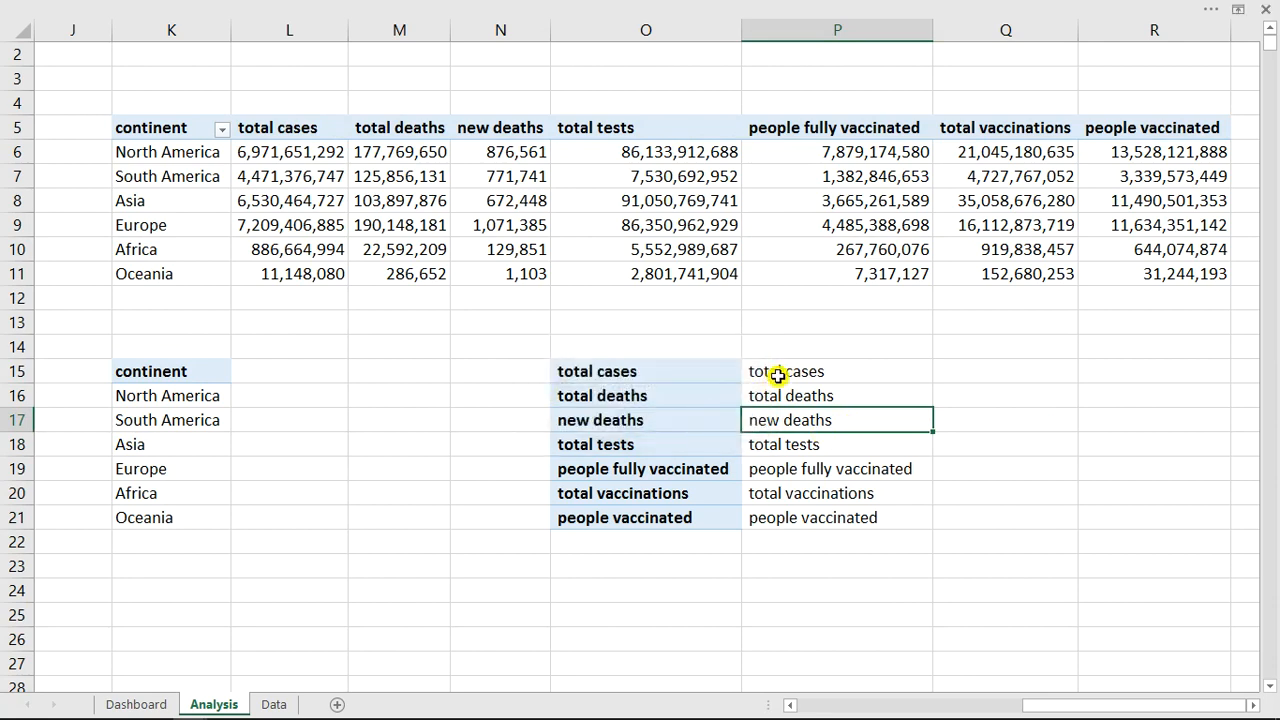
# Compare the static heading in O17 with the array formula cell P17 beside it
pyautogui.moveTo(778, 375); pyautogui.dragTo(814, 517)
pyautogui.click(593, 421)
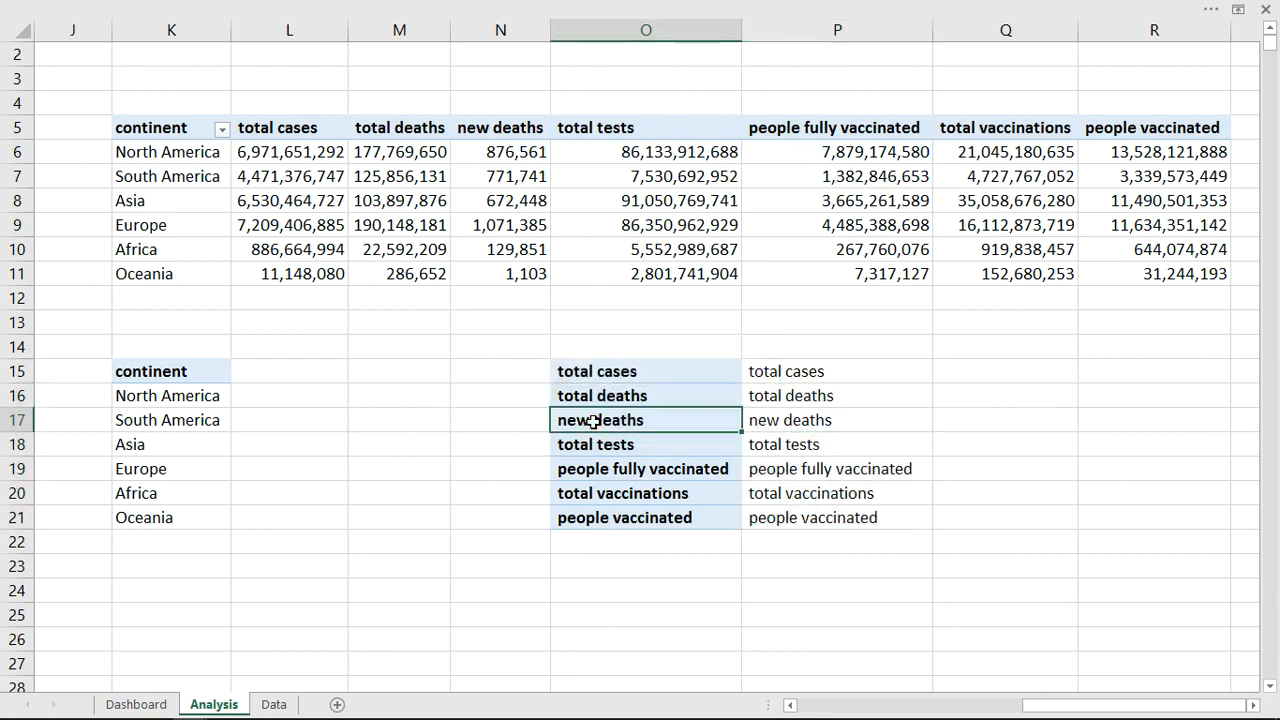
pyautogui.click(840, 423)
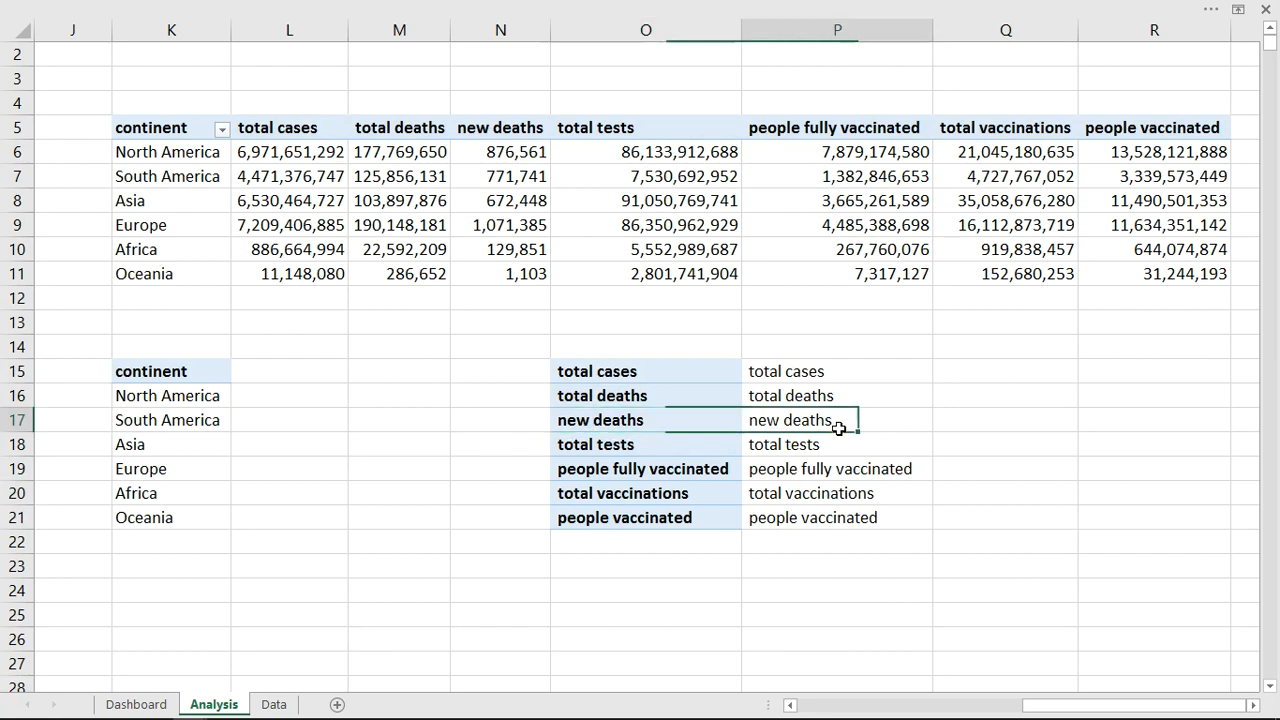
pyautogui.hotkey('ctrl', 'Down')
pyautogui.doubleClick(843, 423)
pyautogui.press('Escape')
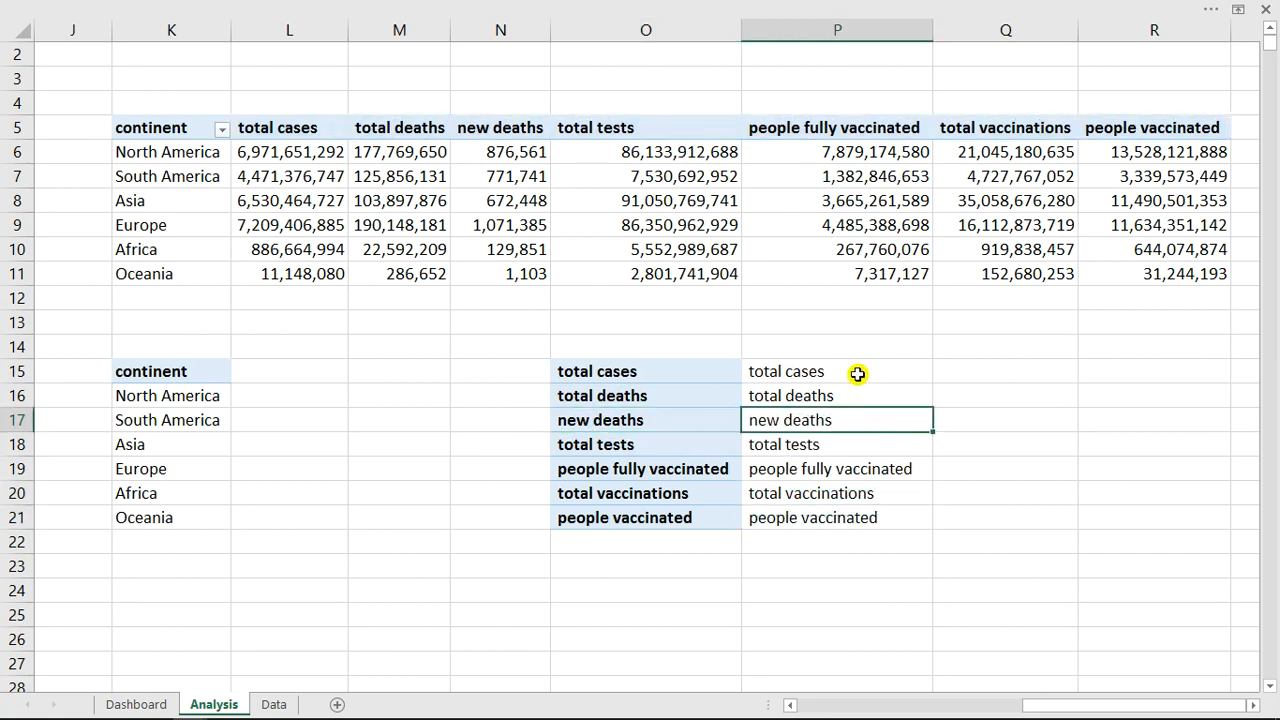
# Rename the PivotTable's total tests value field to "total tests can you see" to test the linked list
pyautogui.click(636, 126)
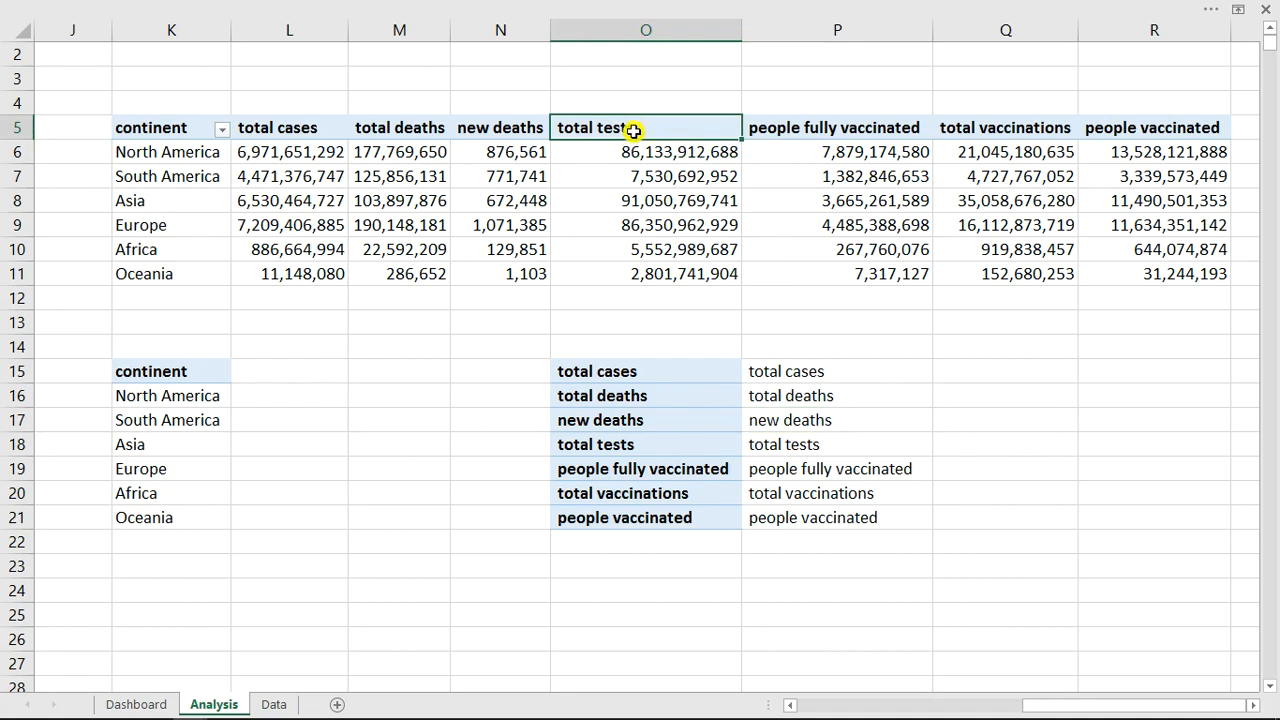
pyautogui.doubleClick(634, 131)
pyautogui.click(830, 235)
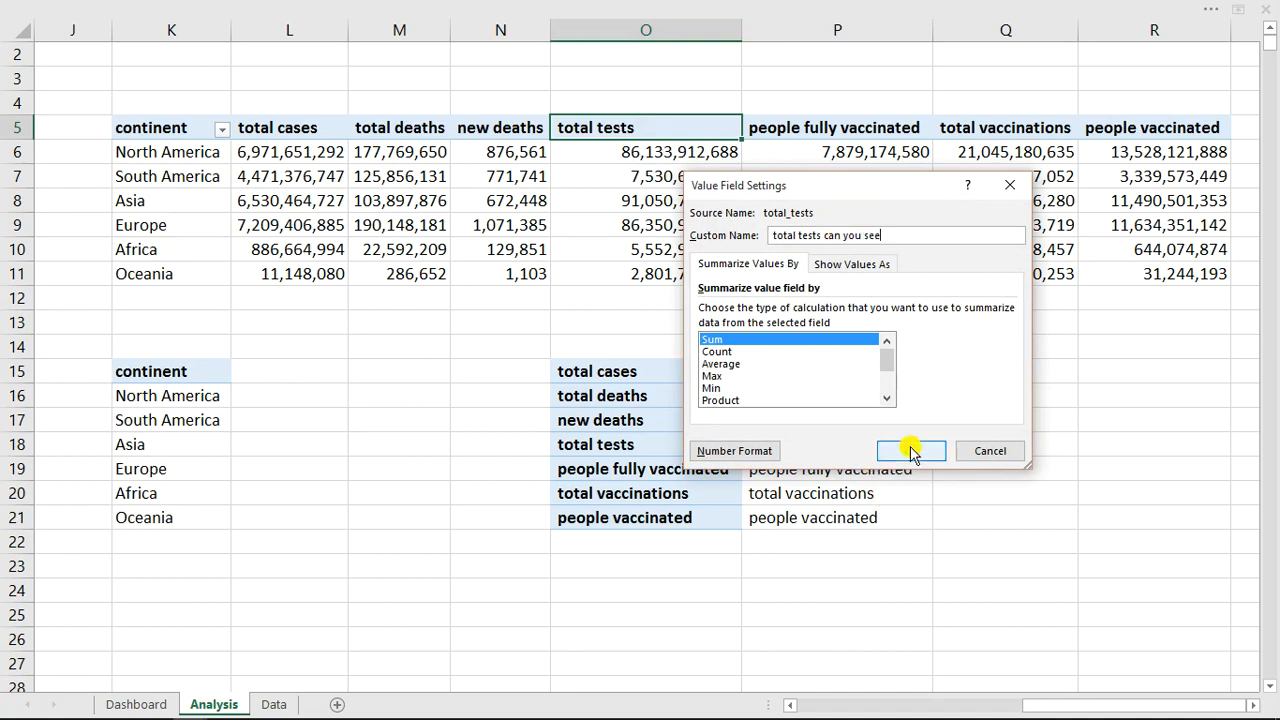
pyautogui.moveTo(893, 187); pyautogui.dragTo(298, 219)
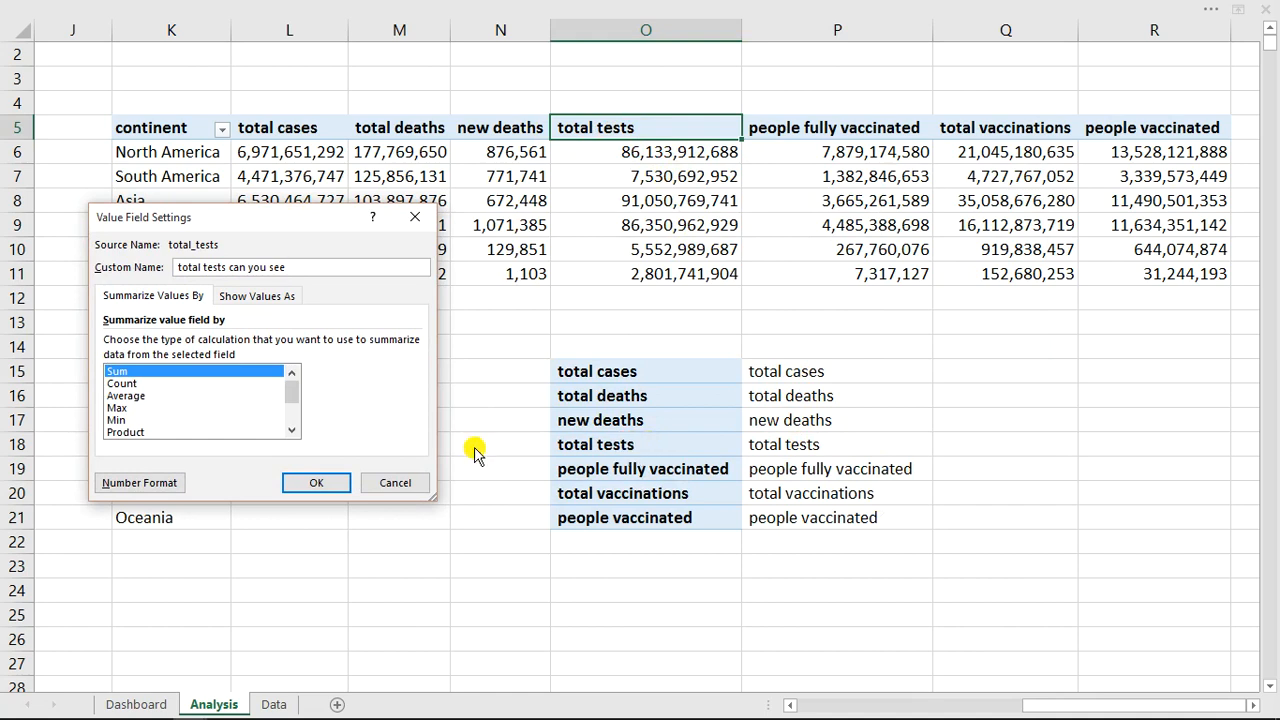
pyautogui.click(335, 480)
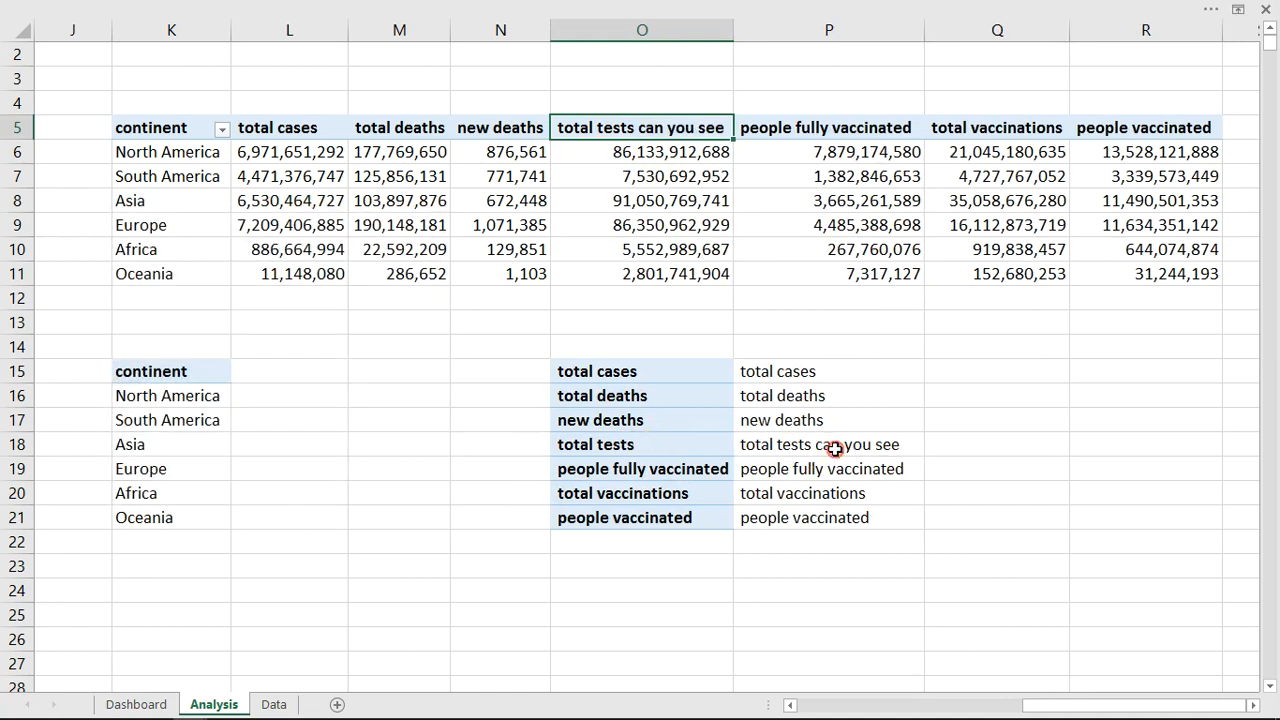
# Compare the static heading in O18 with the linked cell P18 and inspect the formula in P18
pyautogui.click(835, 448)
pyautogui.click(650, 448)
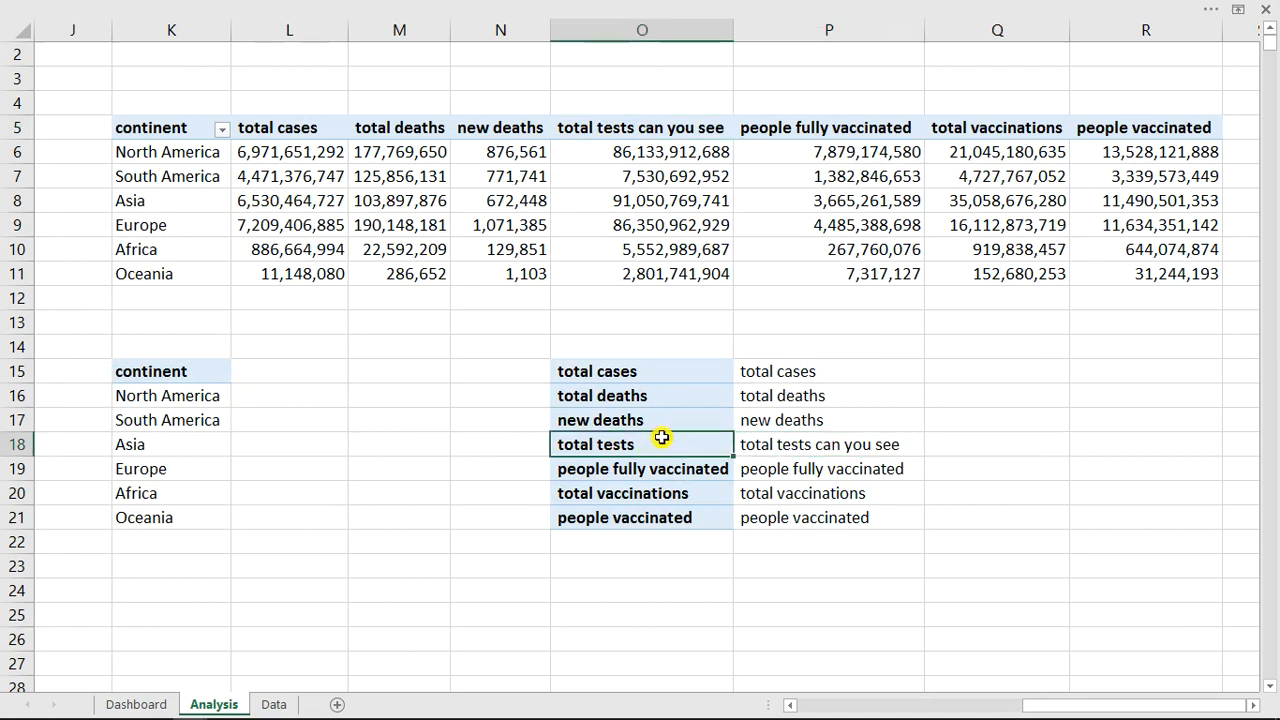
pyautogui.click(789, 448)
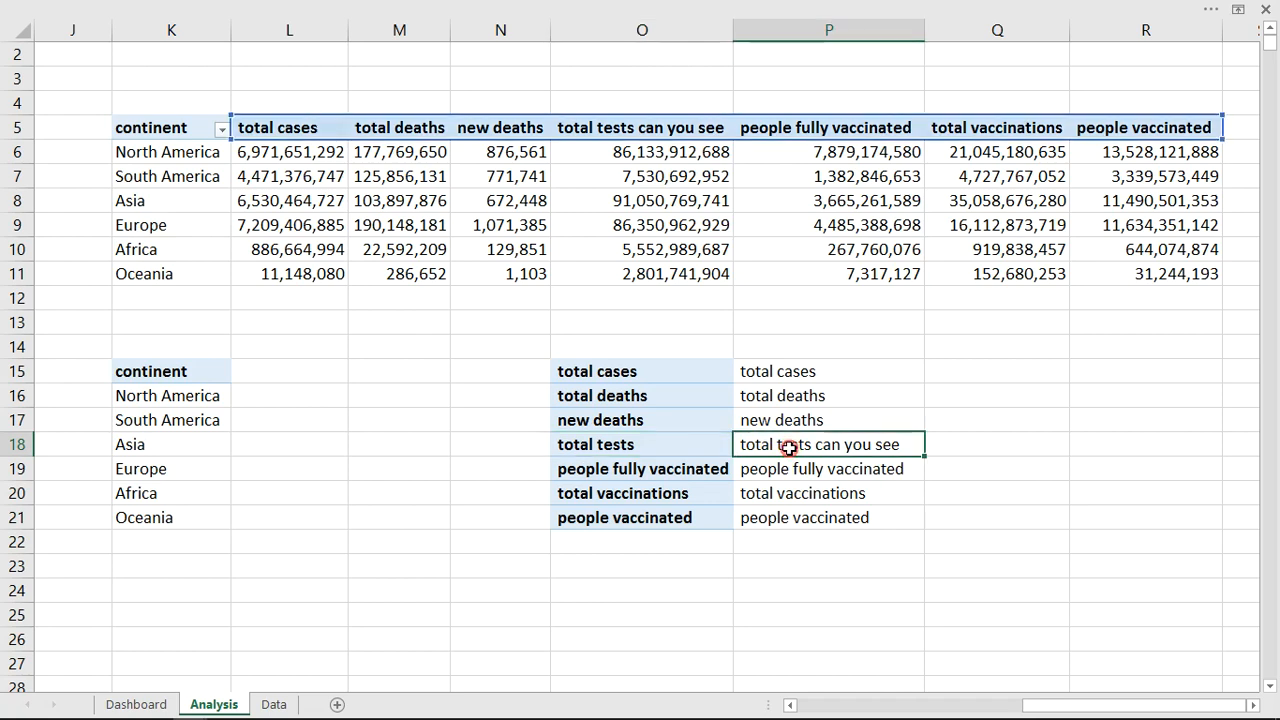
pyautogui.doubleClick(790, 448)
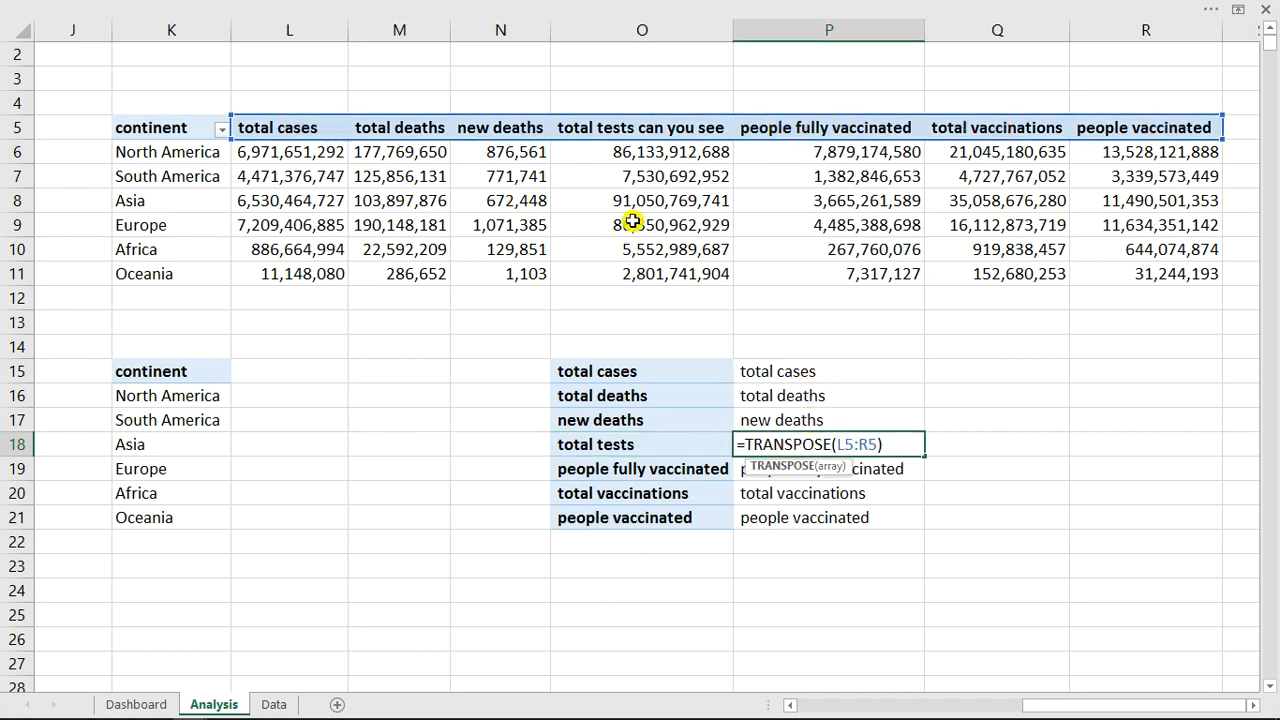
pyautogui.hotkey('ctrl', 'Return')
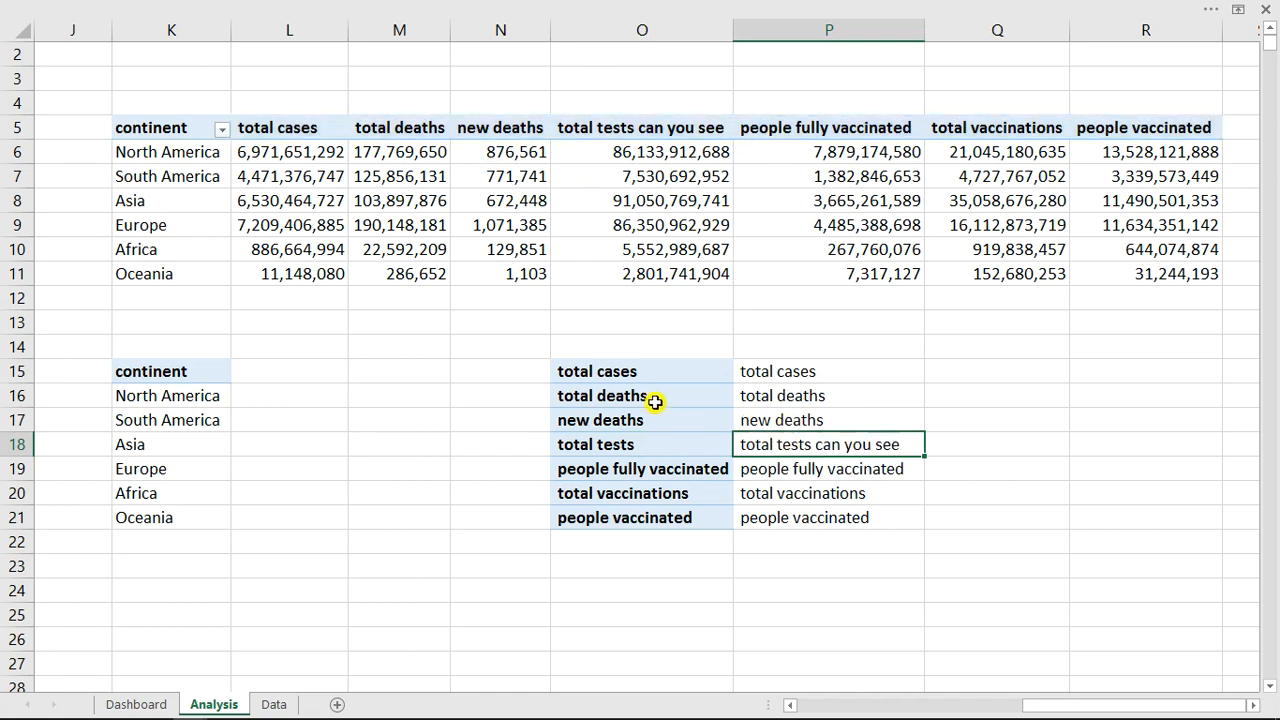
# Clear the static list of headings from cells O15:O21 on the Analysis sheet
pyautogui.click(637, 374)
pyautogui.click(654, 421)
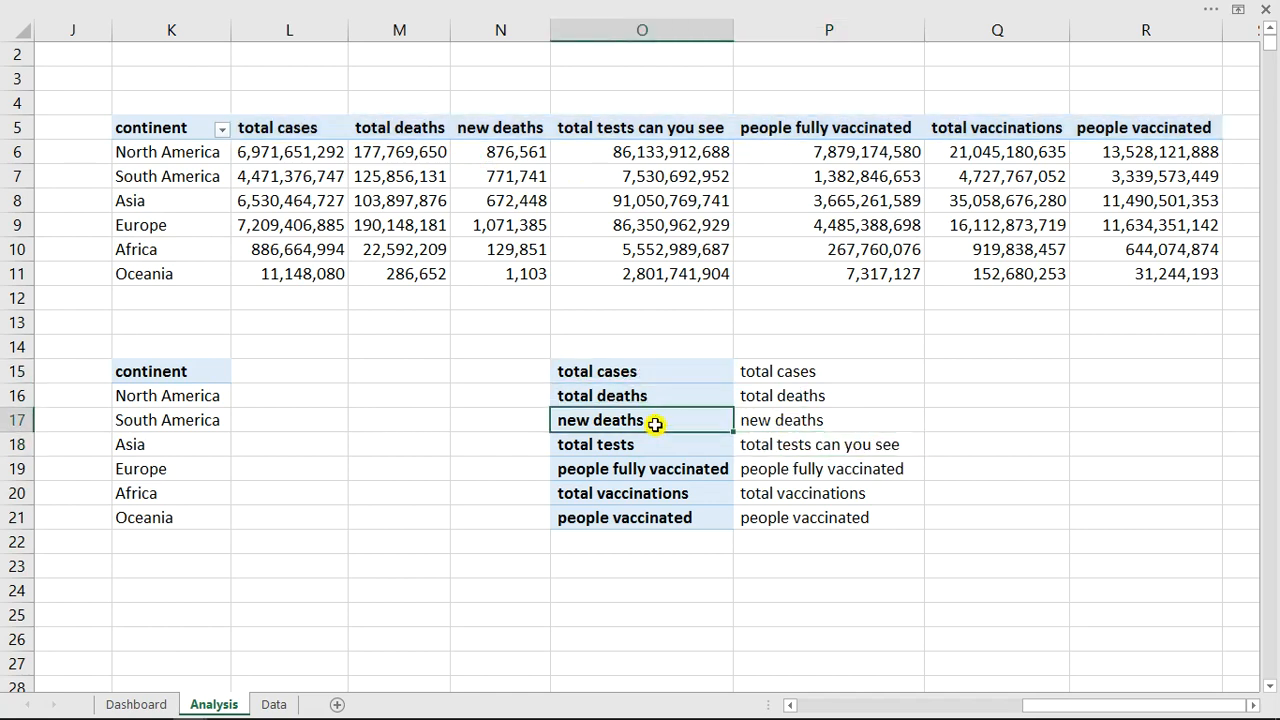
pyautogui.press('F2')
pyautogui.moveTo(609, 372); pyautogui.dragTo(632, 515)
pyautogui.press('Delete')
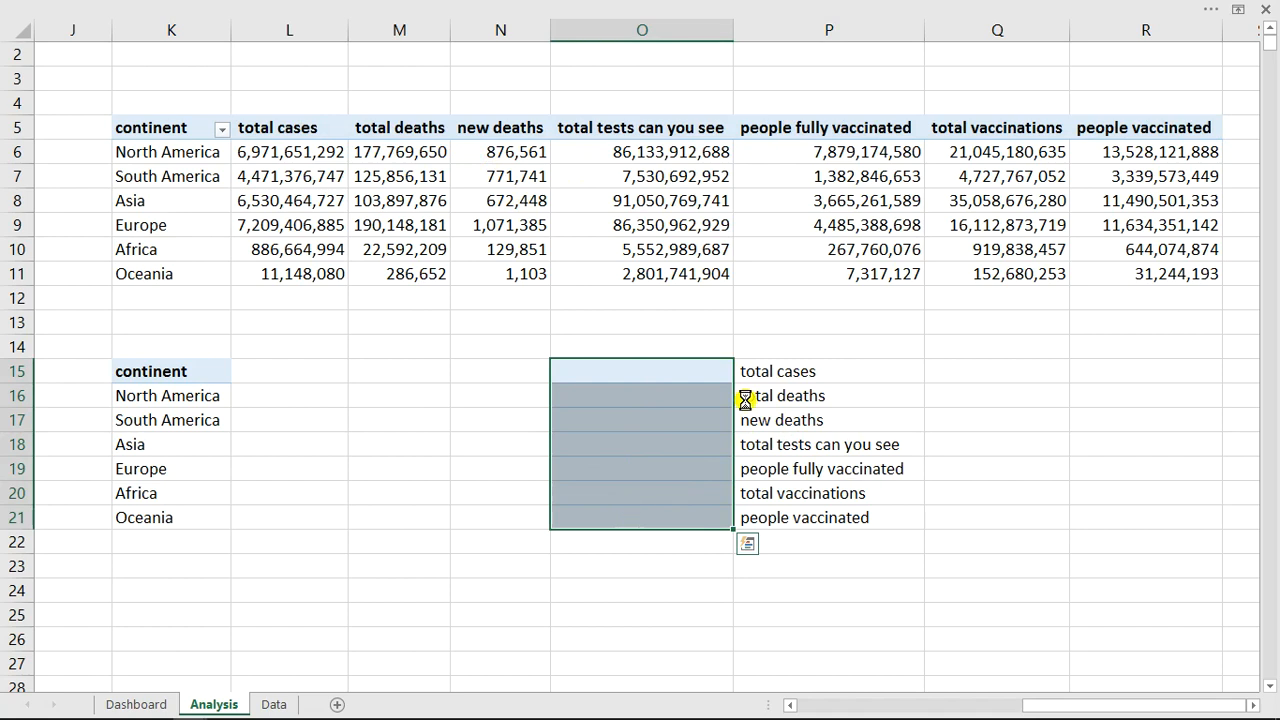
# Rename the PivotTable value field in O5 back to "total tests"
pyautogui.doubleClick(669, 130)
pyautogui.click(324, 268)
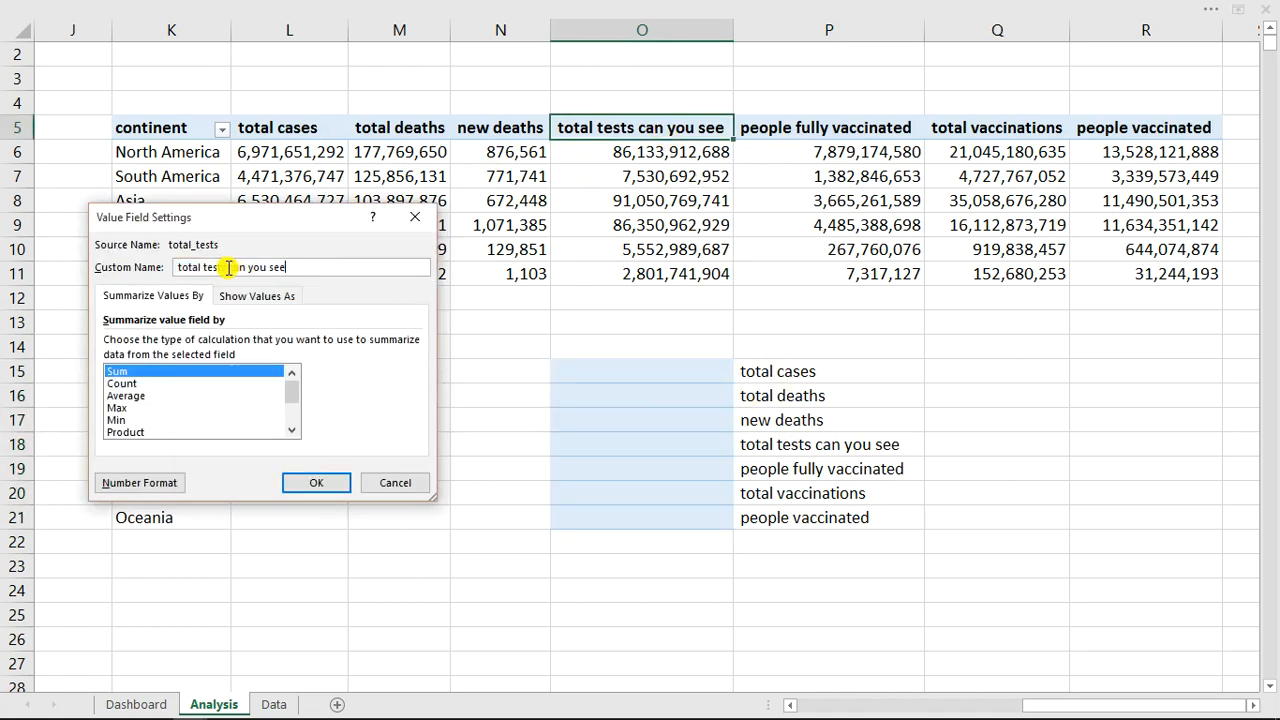
pyautogui.moveTo(229, 268); pyautogui.dragTo(345, 269)
pyautogui.press('BackSpace')
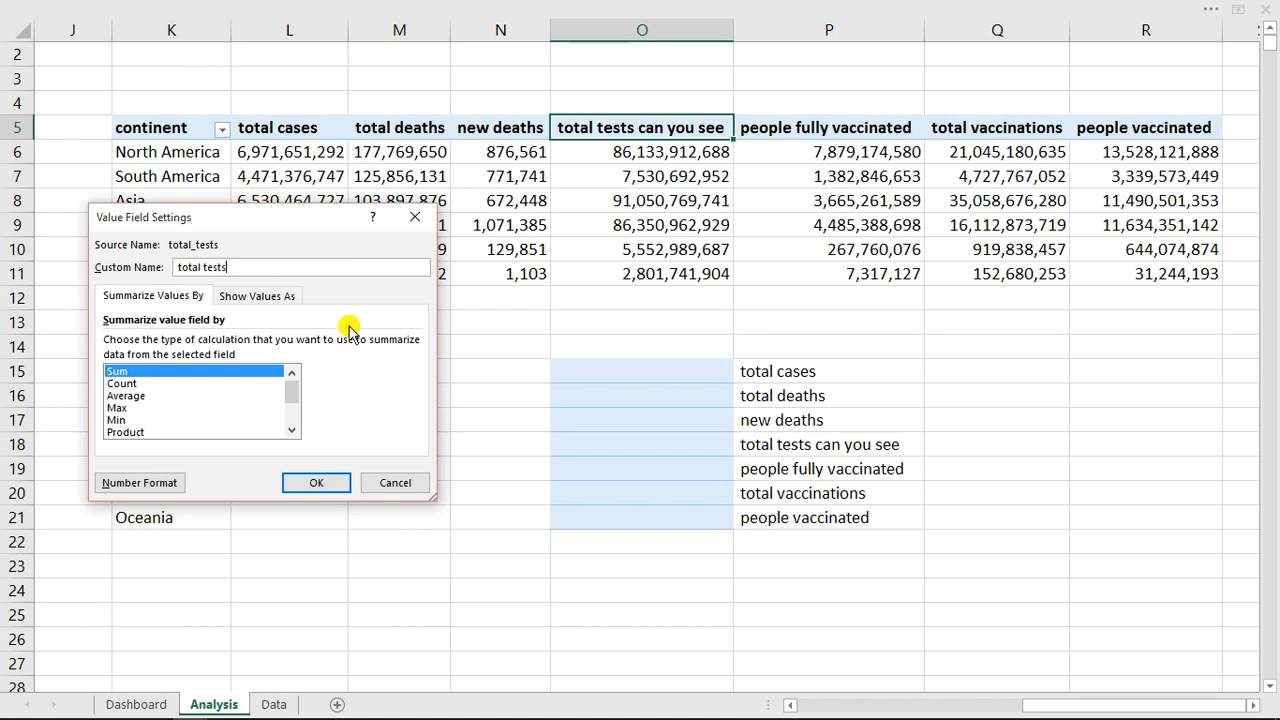
pyautogui.click(316, 482)
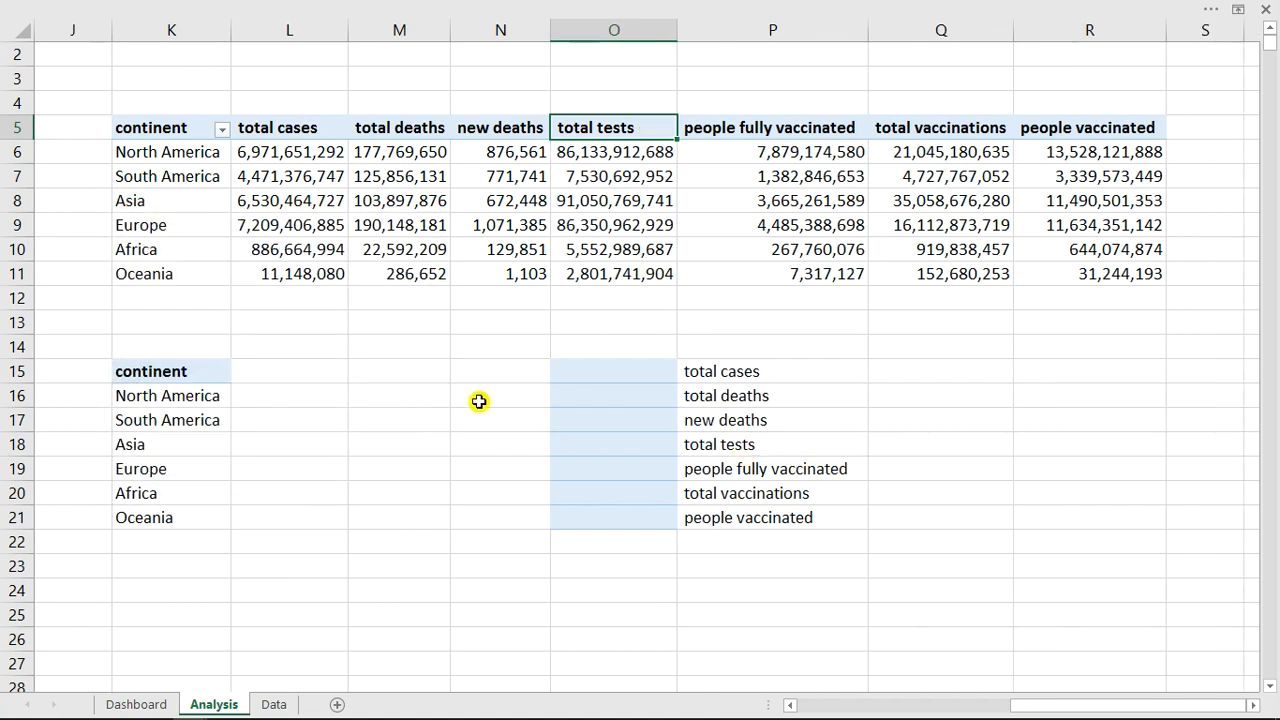
# Set the input range of the Dashboard's combo box to the linked heading list Analysis!$P$15:$P$21
pyautogui.click(141, 705)
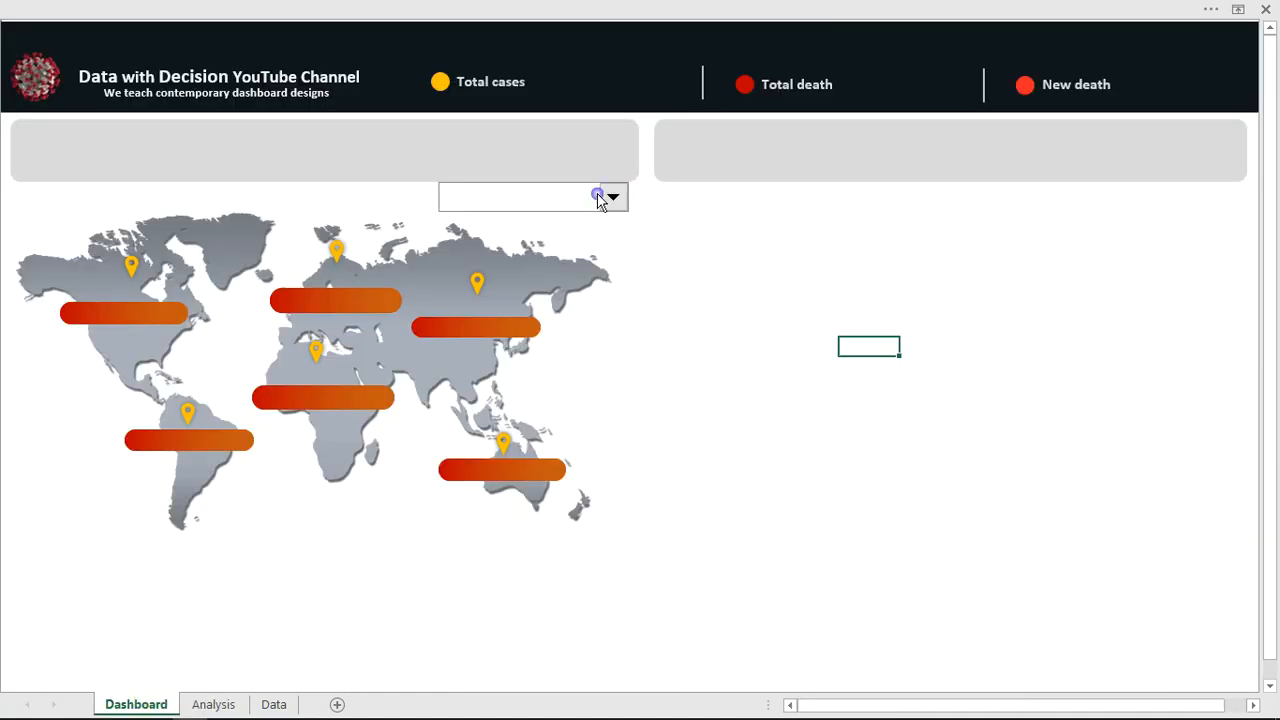
pyautogui.rightClick(598, 195)
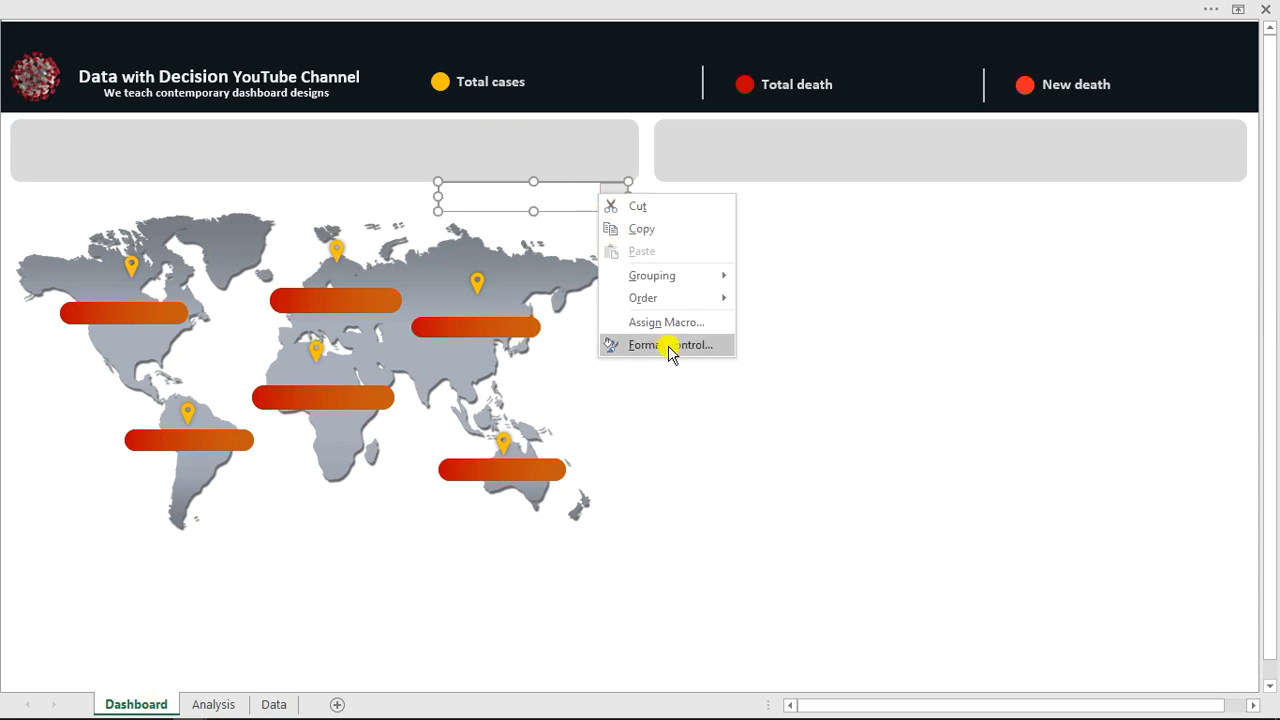
pyautogui.click(670, 345)
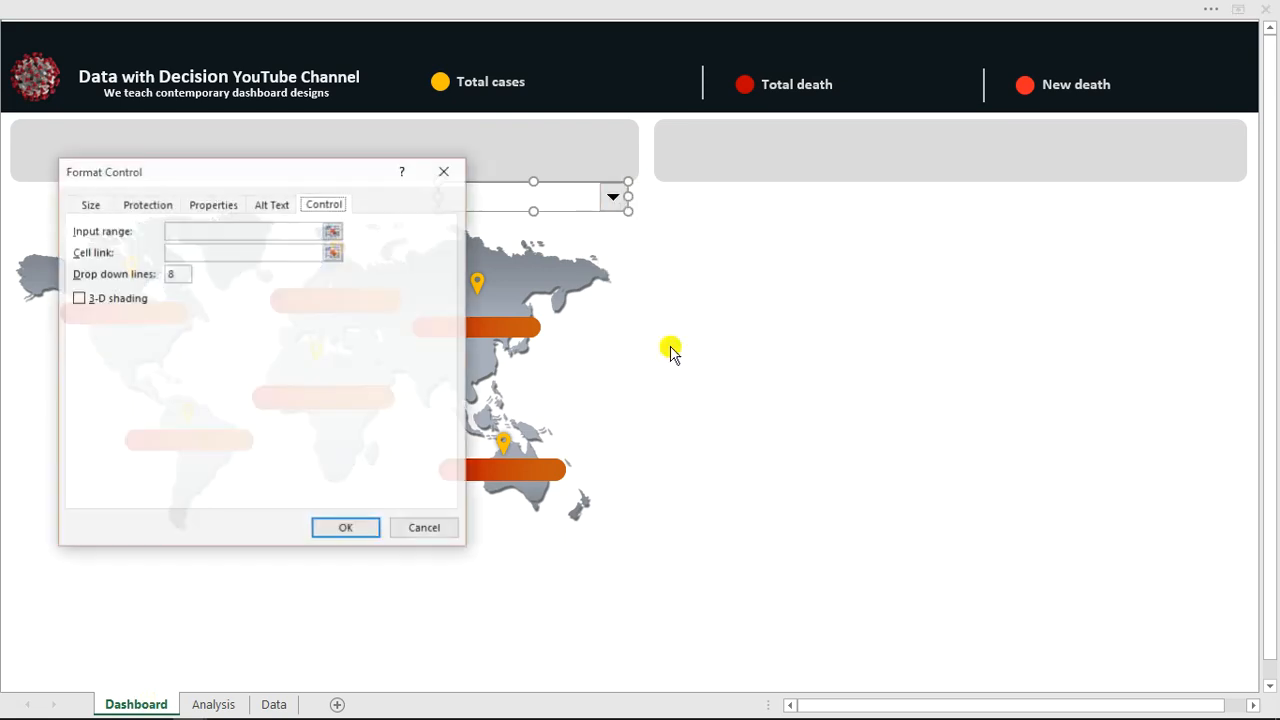
pyautogui.moveTo(263, 180); pyautogui.dragTo(1018, 167)
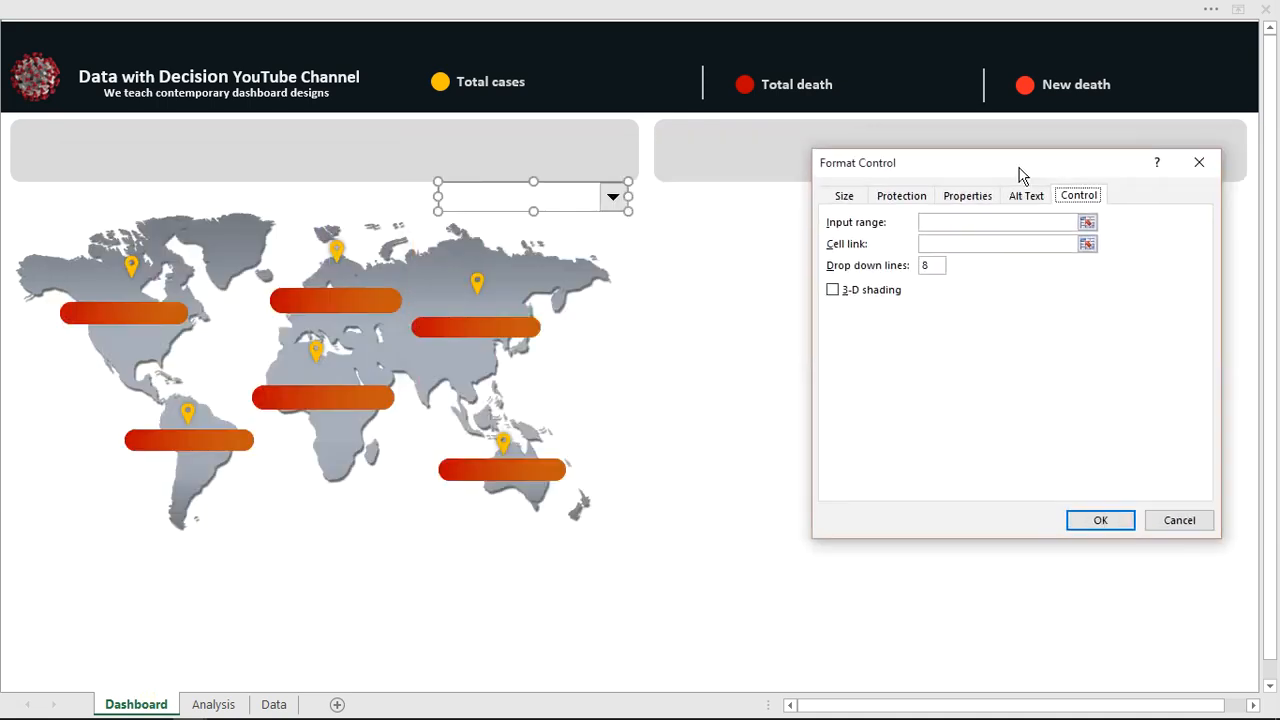
pyautogui.click(960, 222)
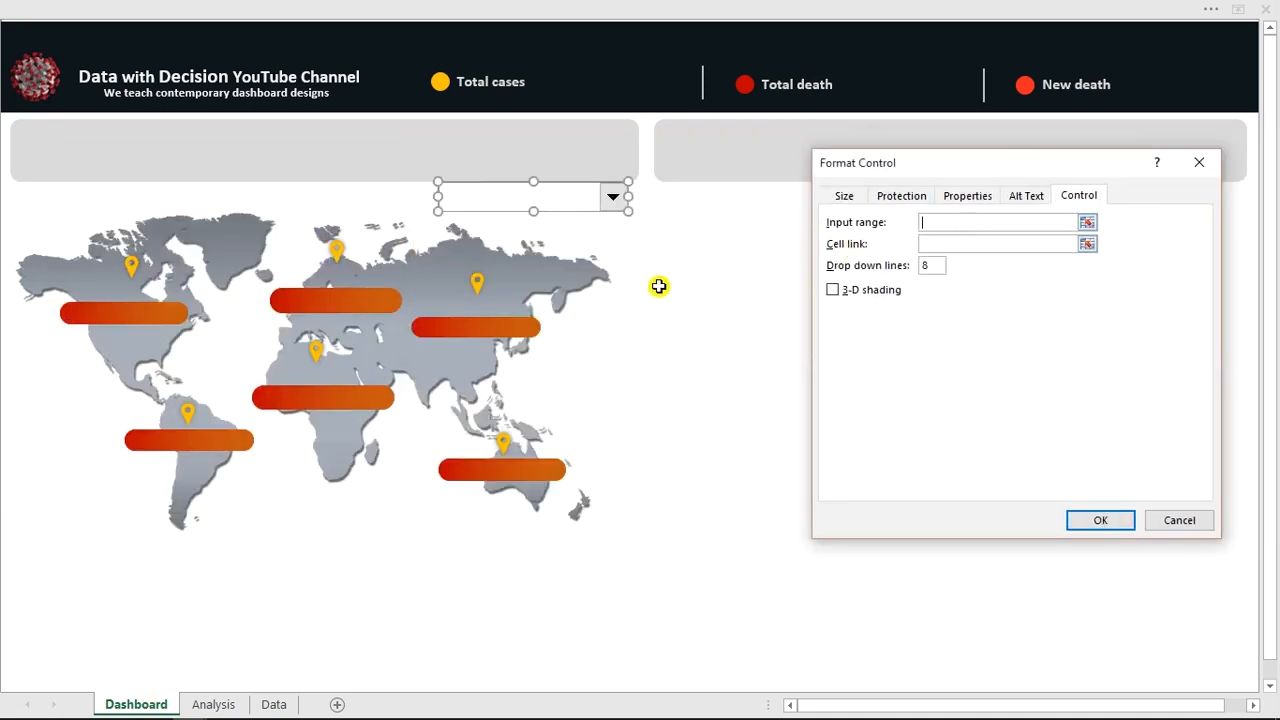
pyautogui.click(213, 705)
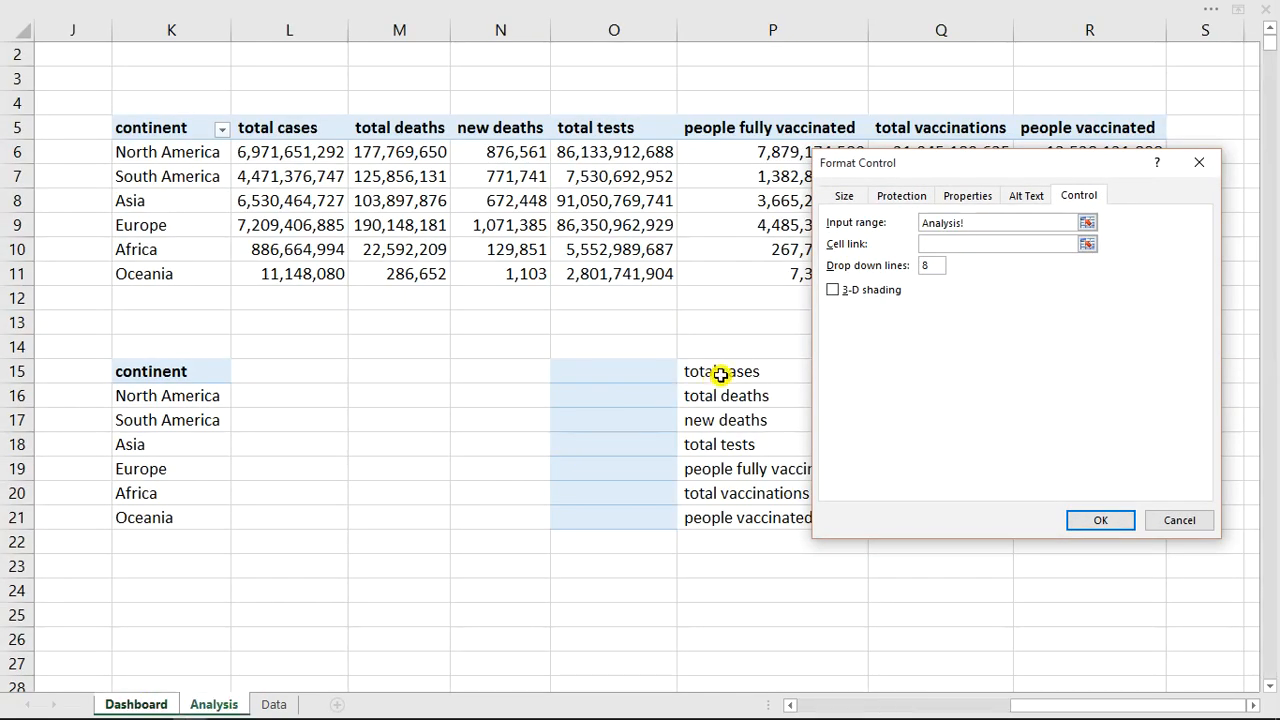
pyautogui.moveTo(723, 374); pyautogui.dragTo(724, 512)
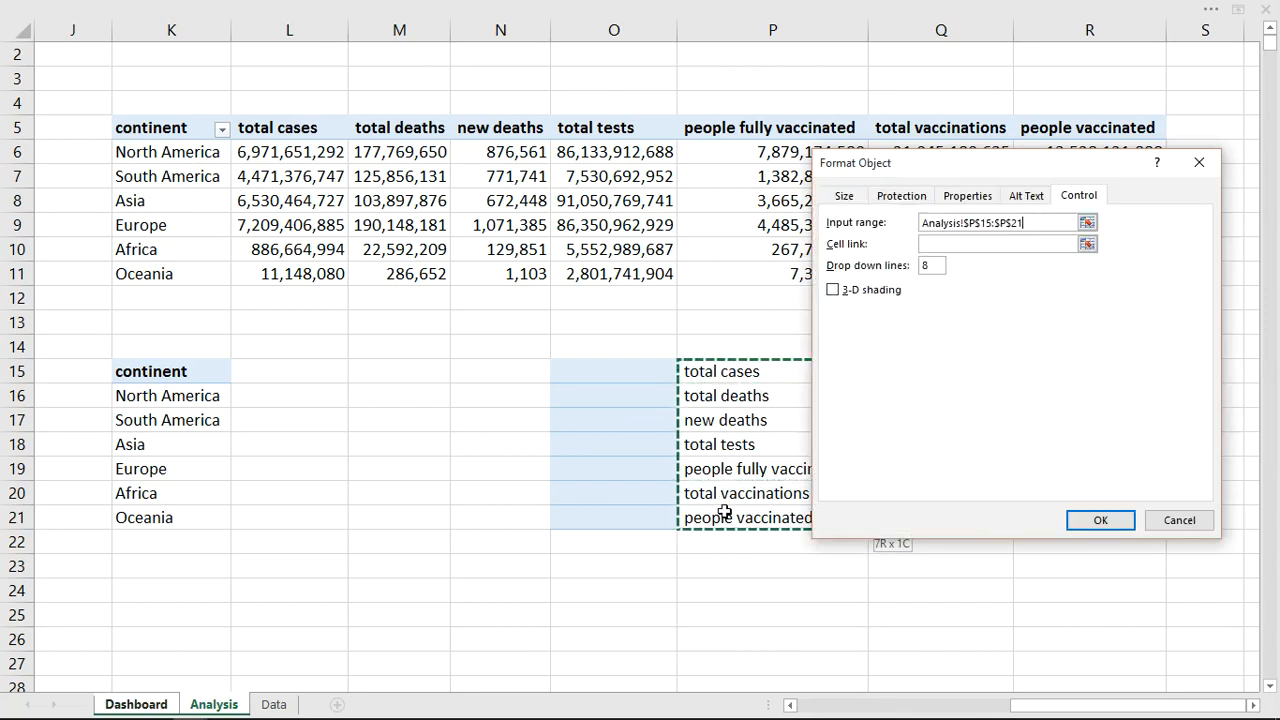
# Link the combo box to cell Analysis!$K$14, set its drop down lines to 7, and apply the control settings
pyautogui.click(958, 243)
pyautogui.hotkey('ctrl', 'pageup')
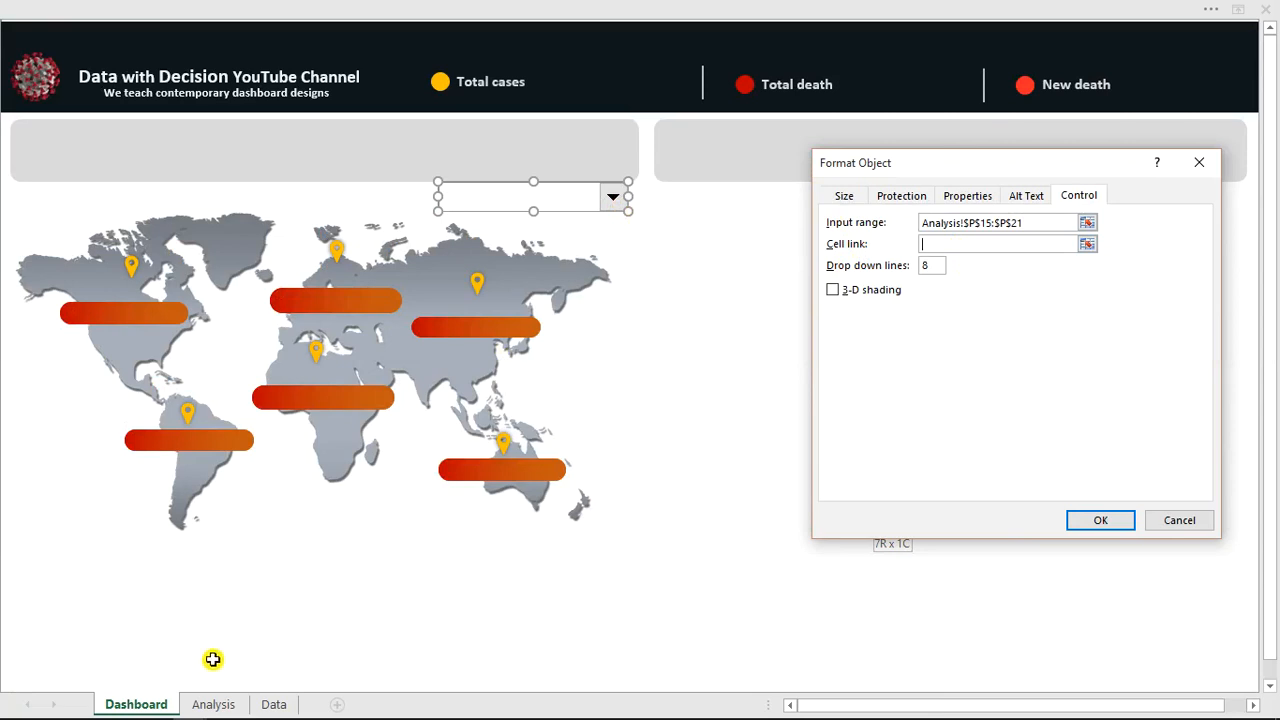
pyautogui.click(213, 704)
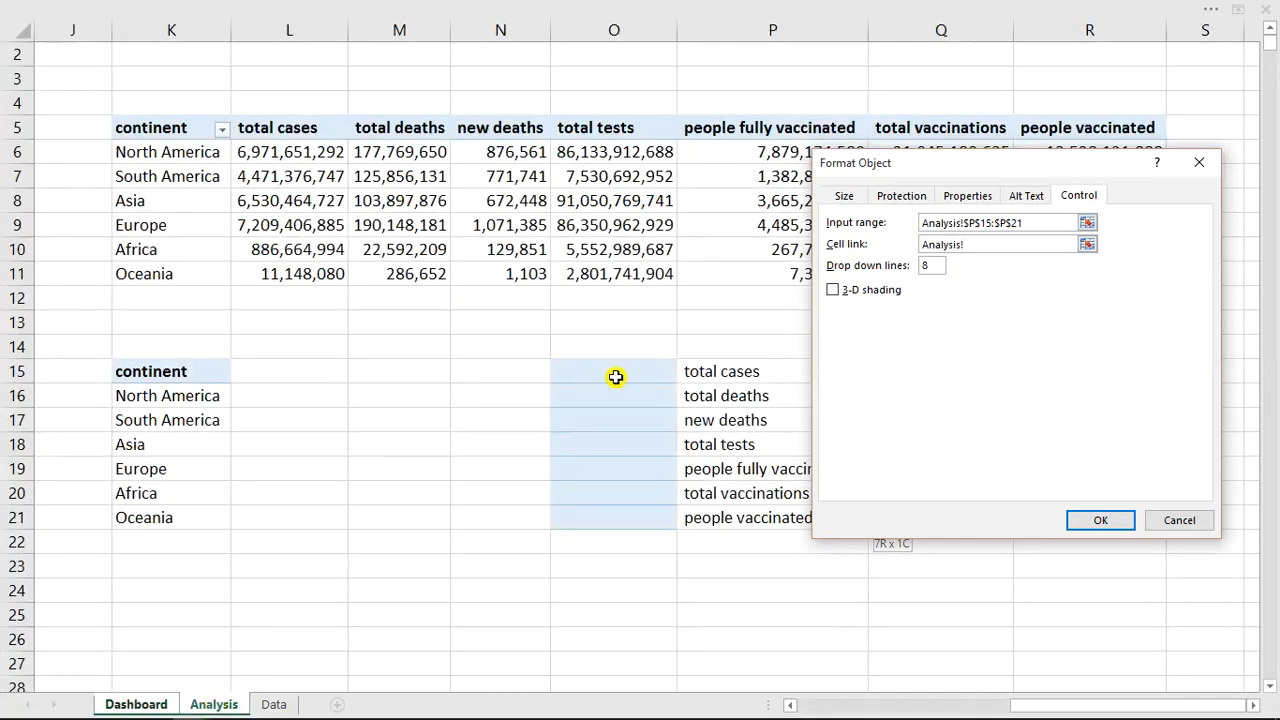
pyautogui.click(729, 353)
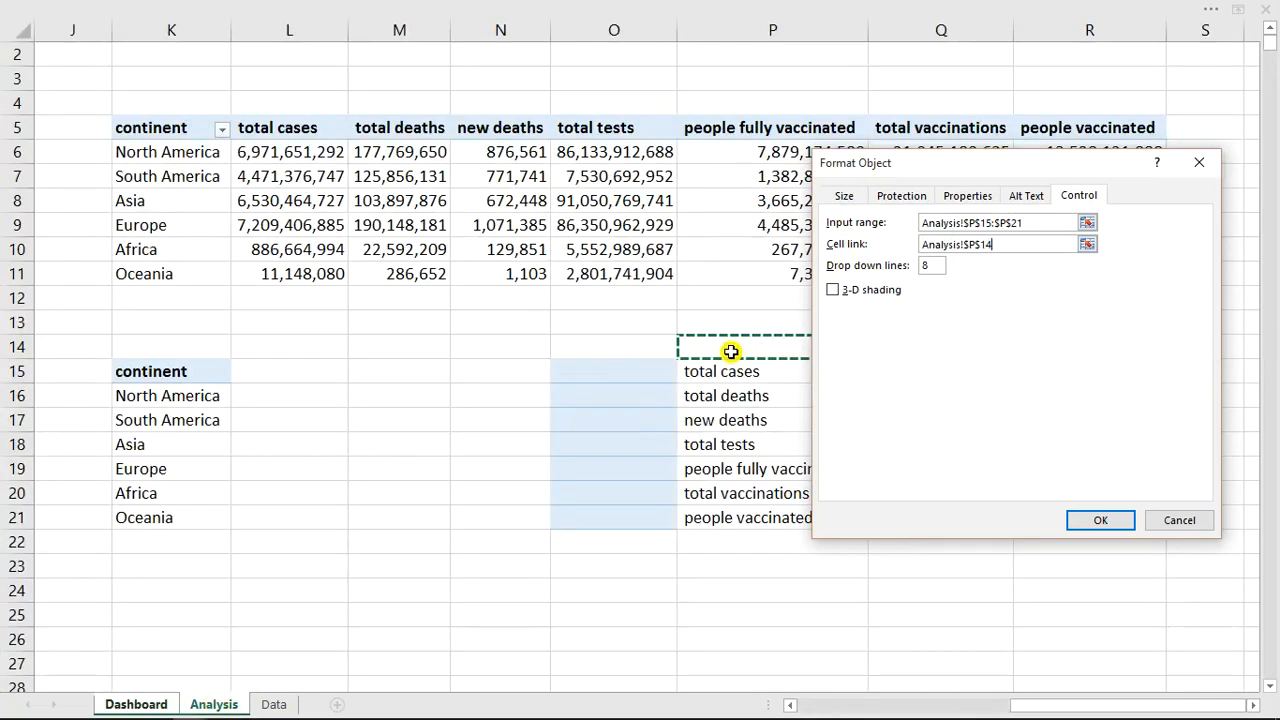
pyautogui.click(197, 343)
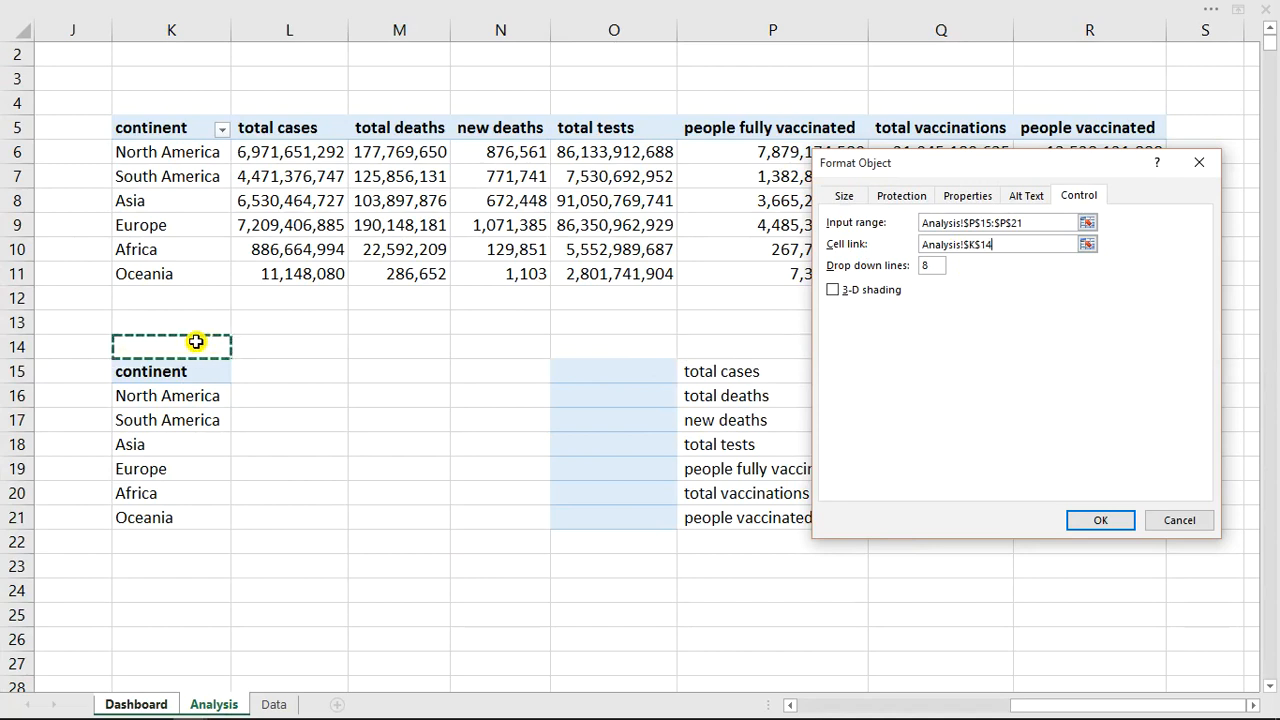
pyautogui.doubleClick(933, 265)
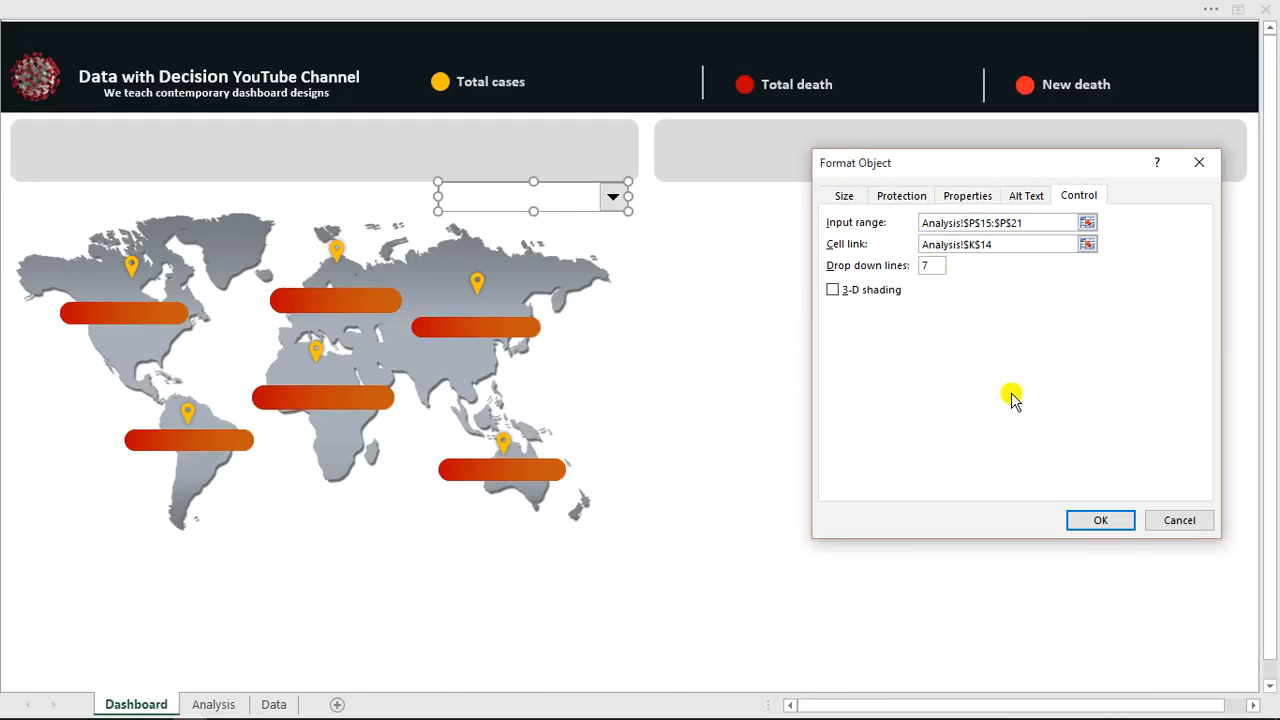
pyautogui.click(1084, 517)
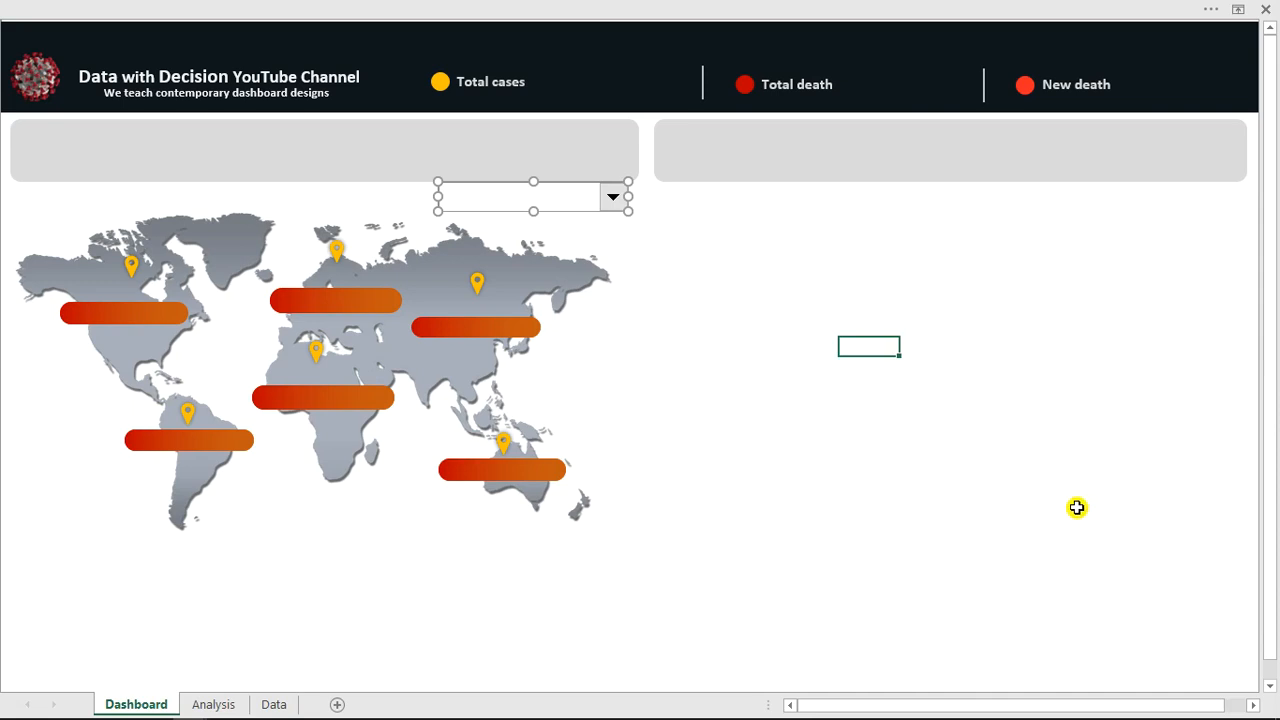
# Choose "people fully vaccinated" in the combo box and check the linked cell K14 against the PivotTable headings on Analysis
pyautogui.click(926, 291)
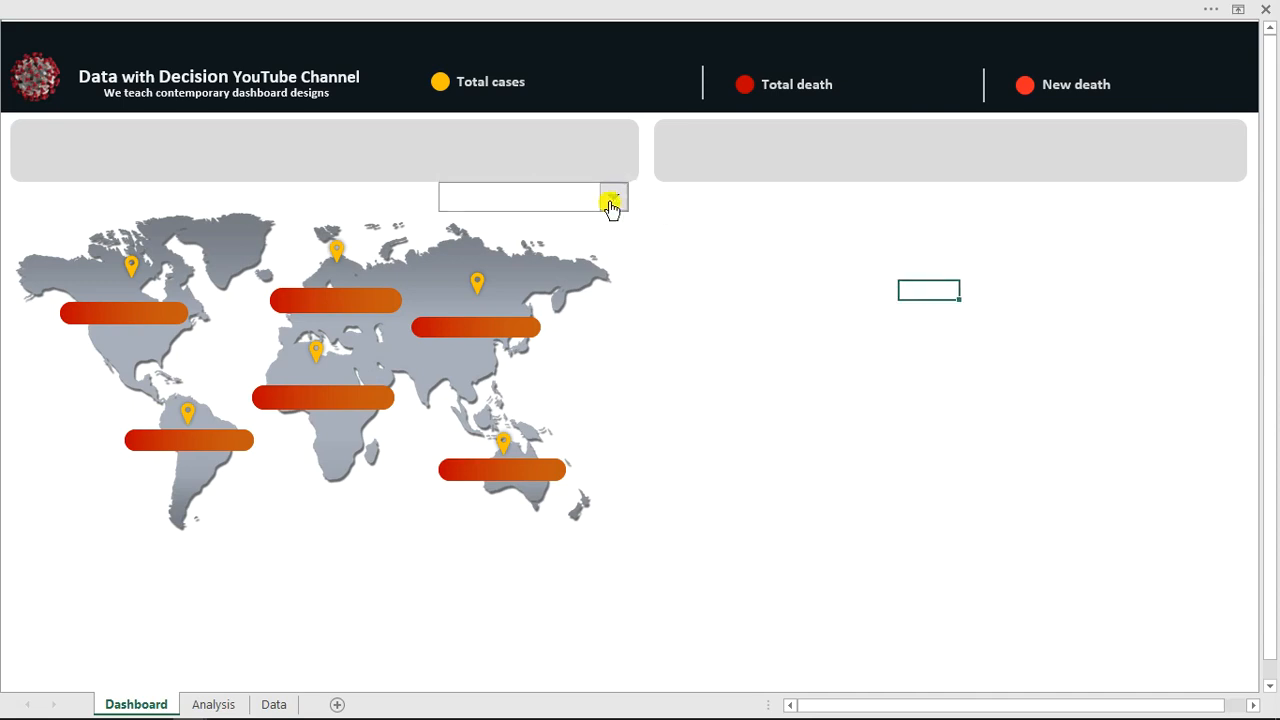
pyautogui.click(611, 201)
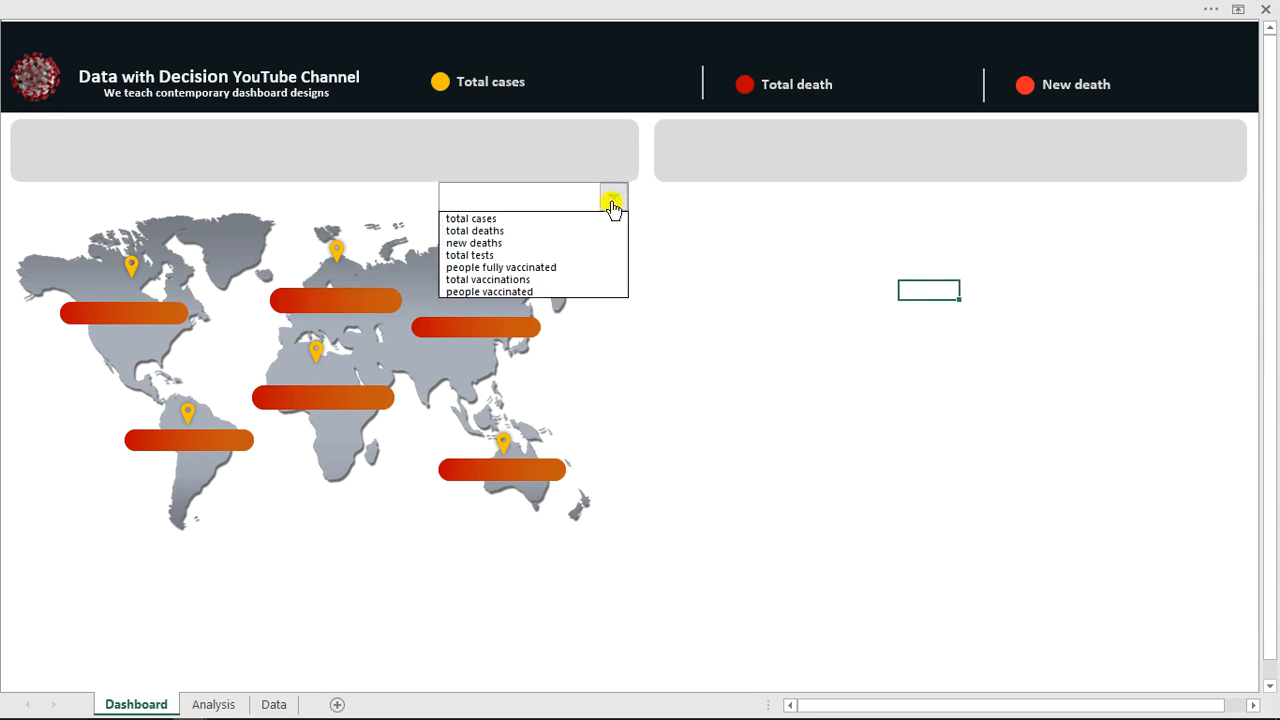
pyautogui.click(530, 268)
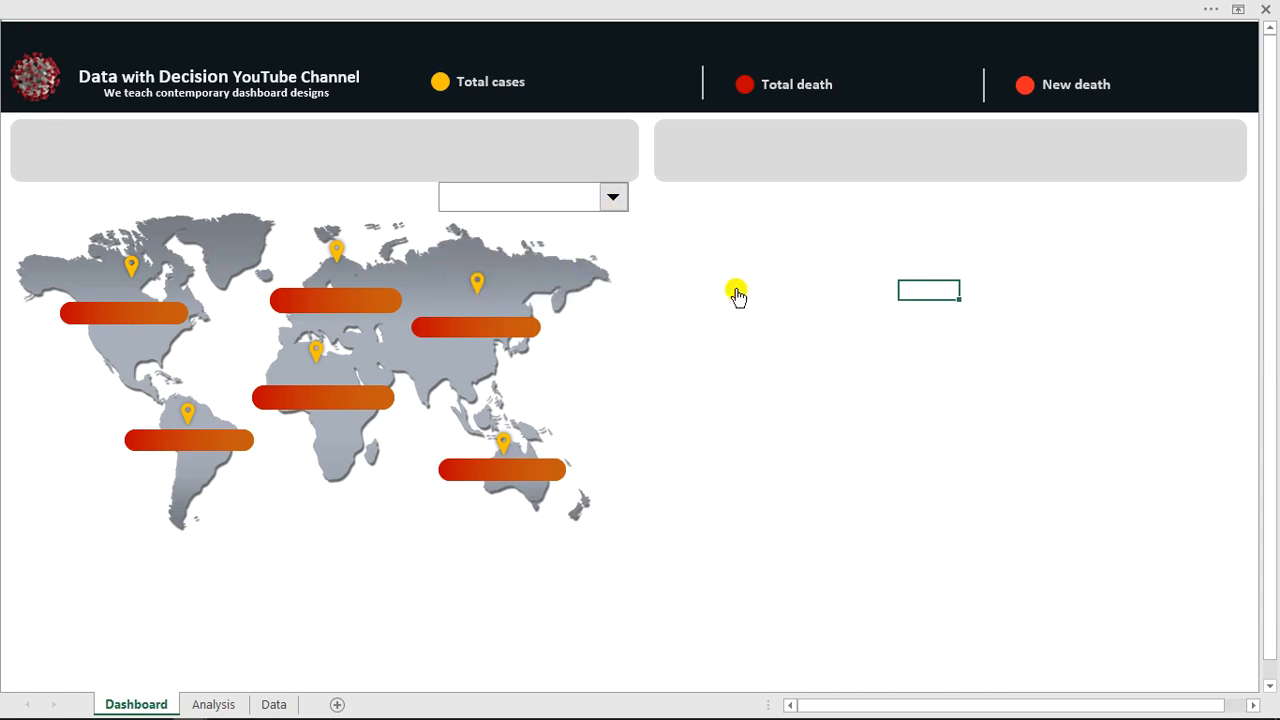
pyautogui.click(210, 704)
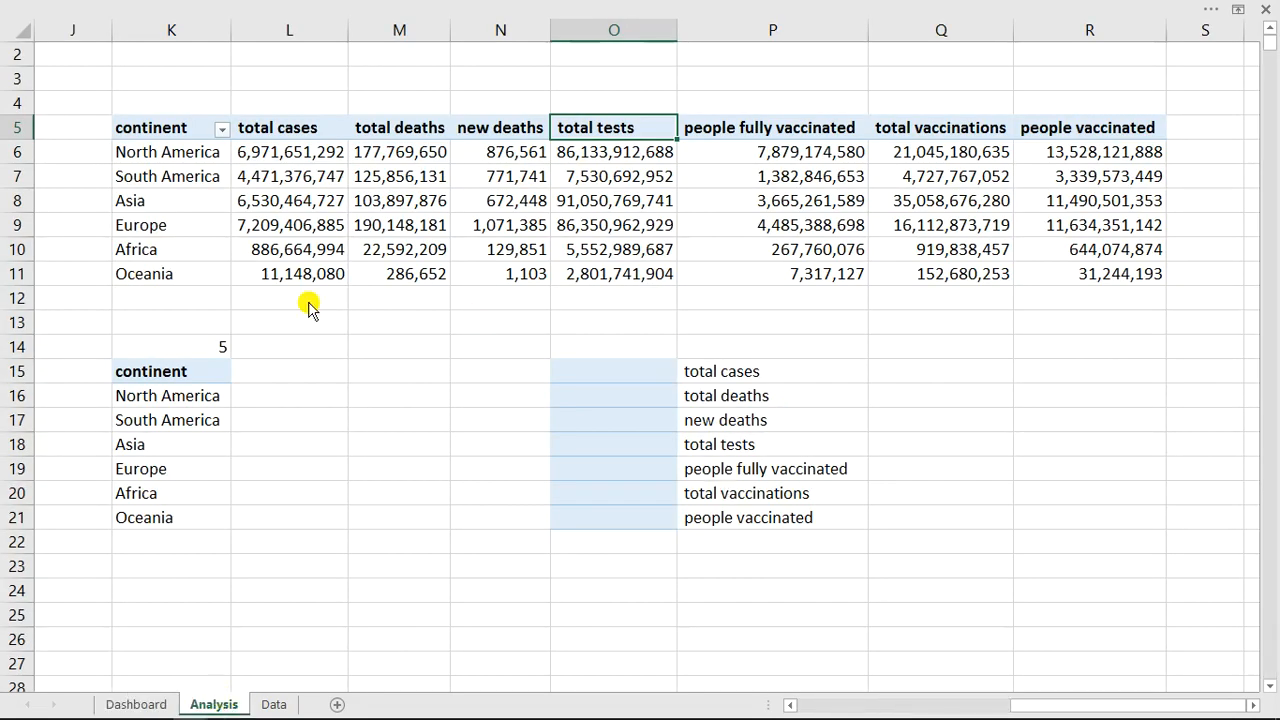
pyautogui.click(206, 354)
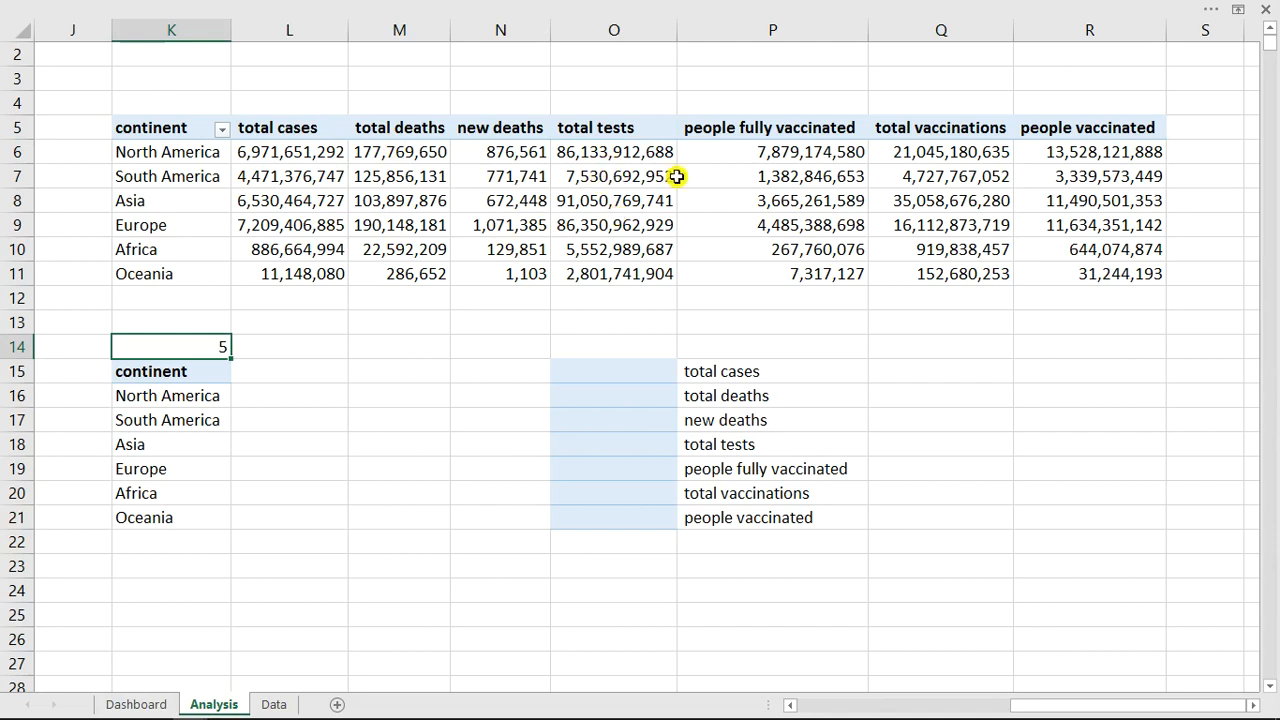
pyautogui.click(724, 139)
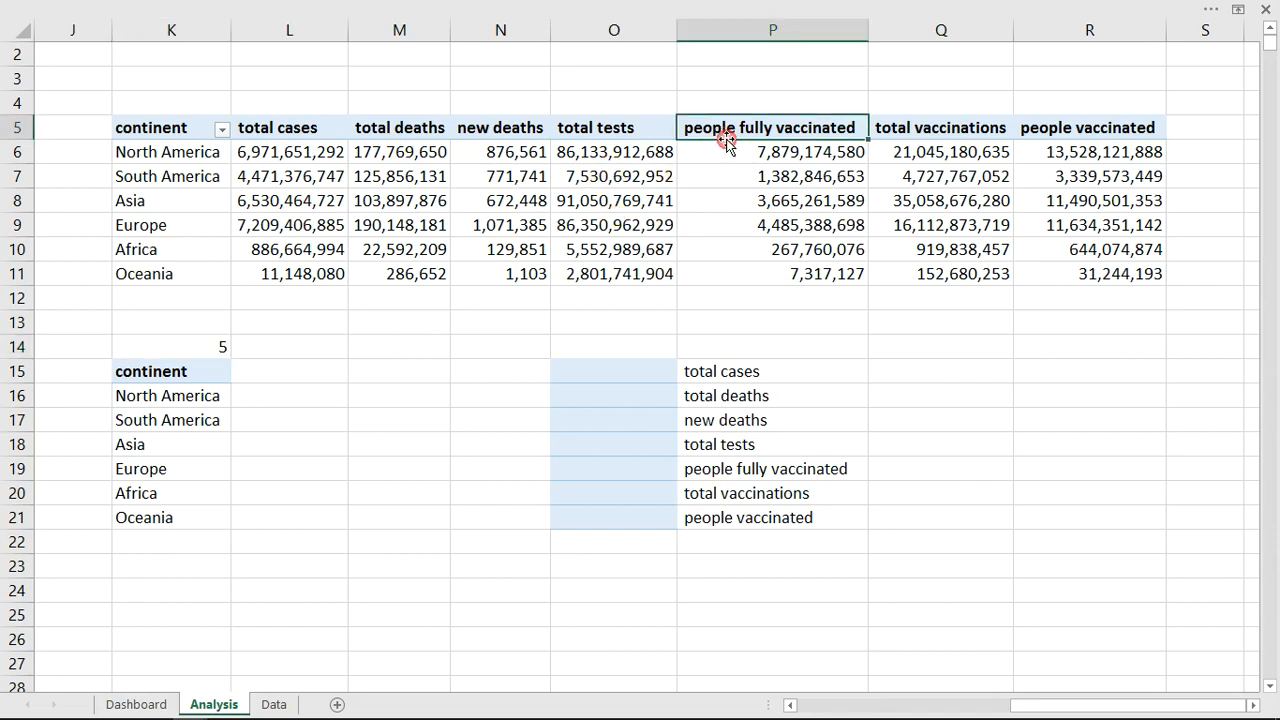
# Enter =INDEX(P15:P21,K14) in L15 to return the heading of the metric chosen in the combo box
pyautogui.click(260, 371)
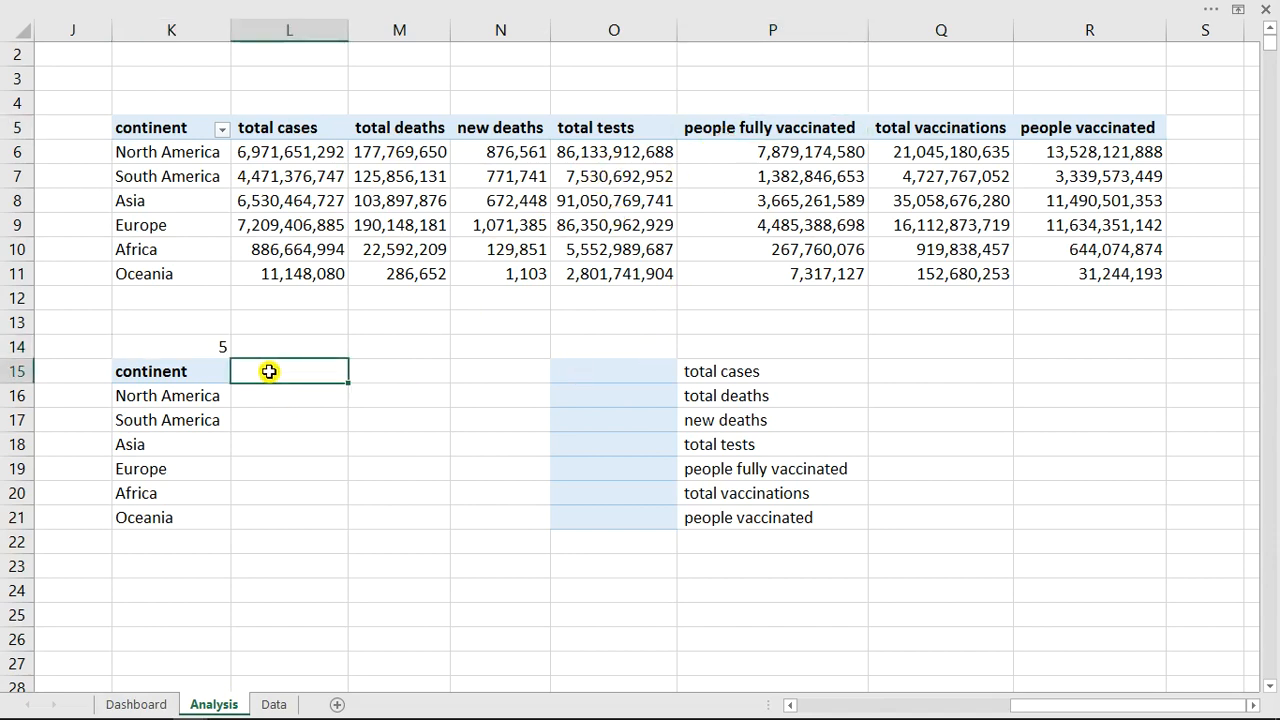
pyautogui.write('=ind')
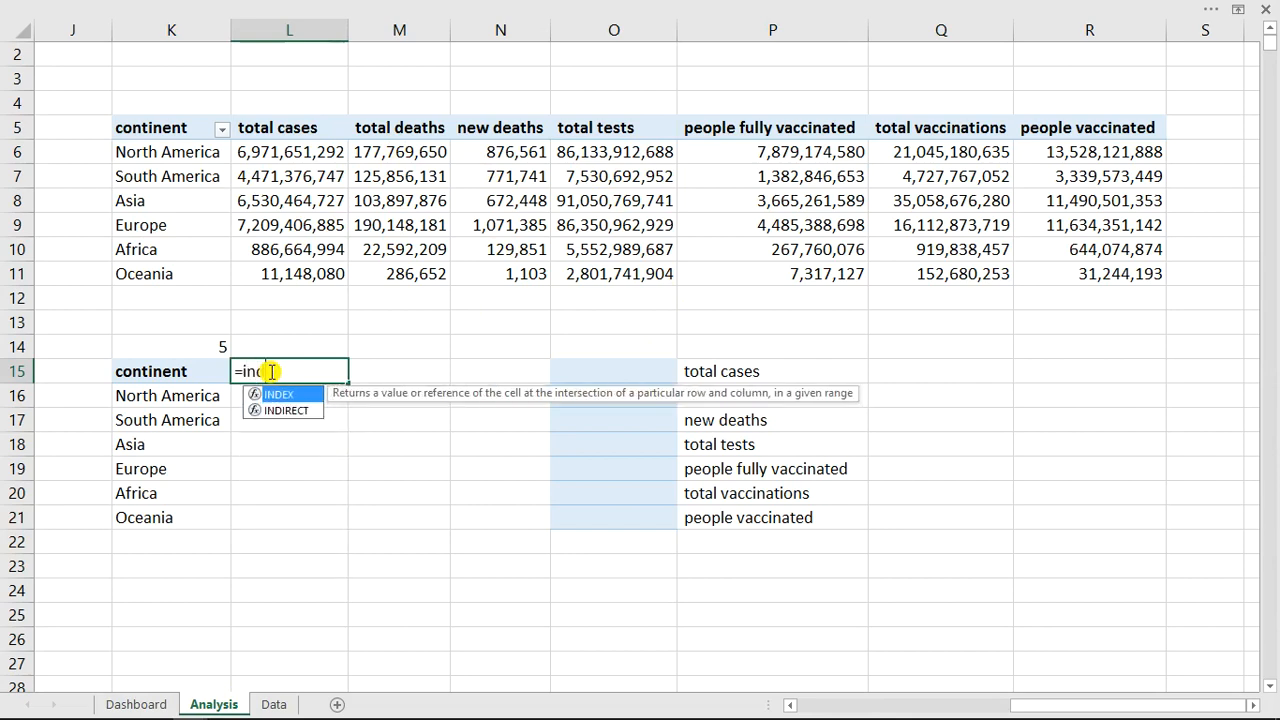
pyautogui.press('Tab')
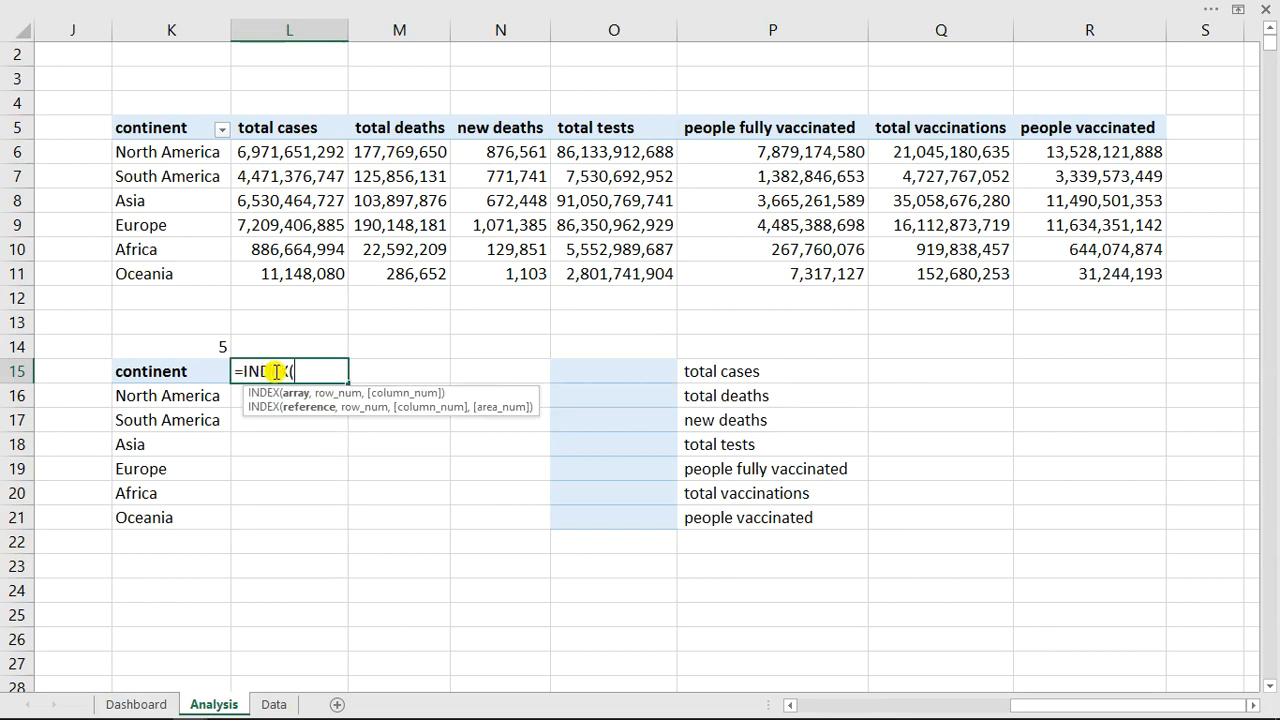
pyautogui.moveTo(160, 396); pyautogui.dragTo(143, 517)
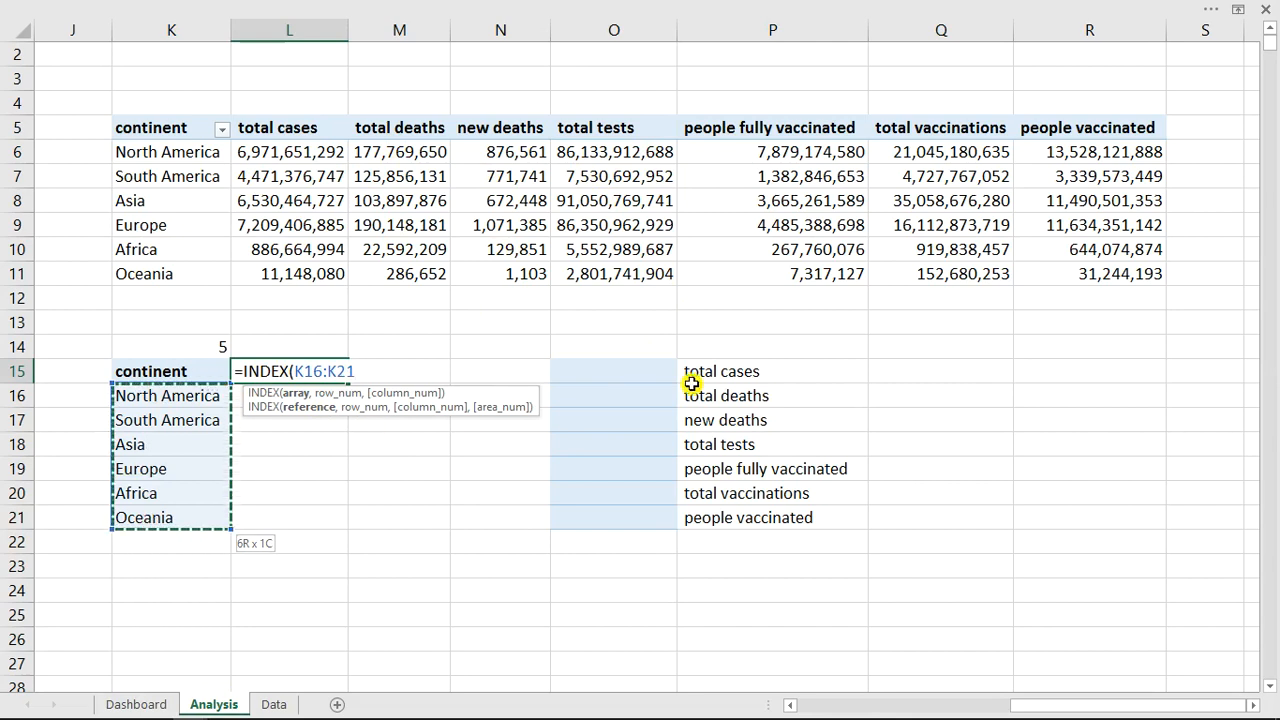
pyautogui.moveTo(691, 383); pyautogui.dragTo(716, 524)
pyautogui.write(',')
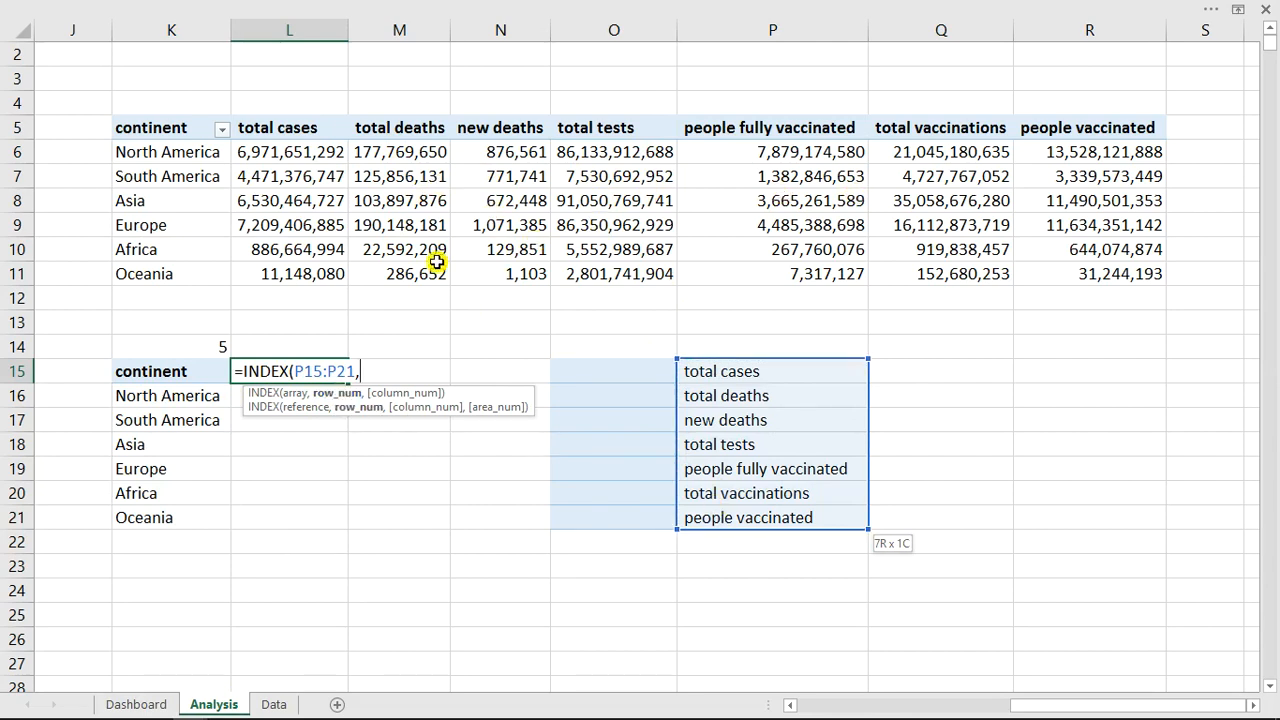
pyautogui.click(208, 348)
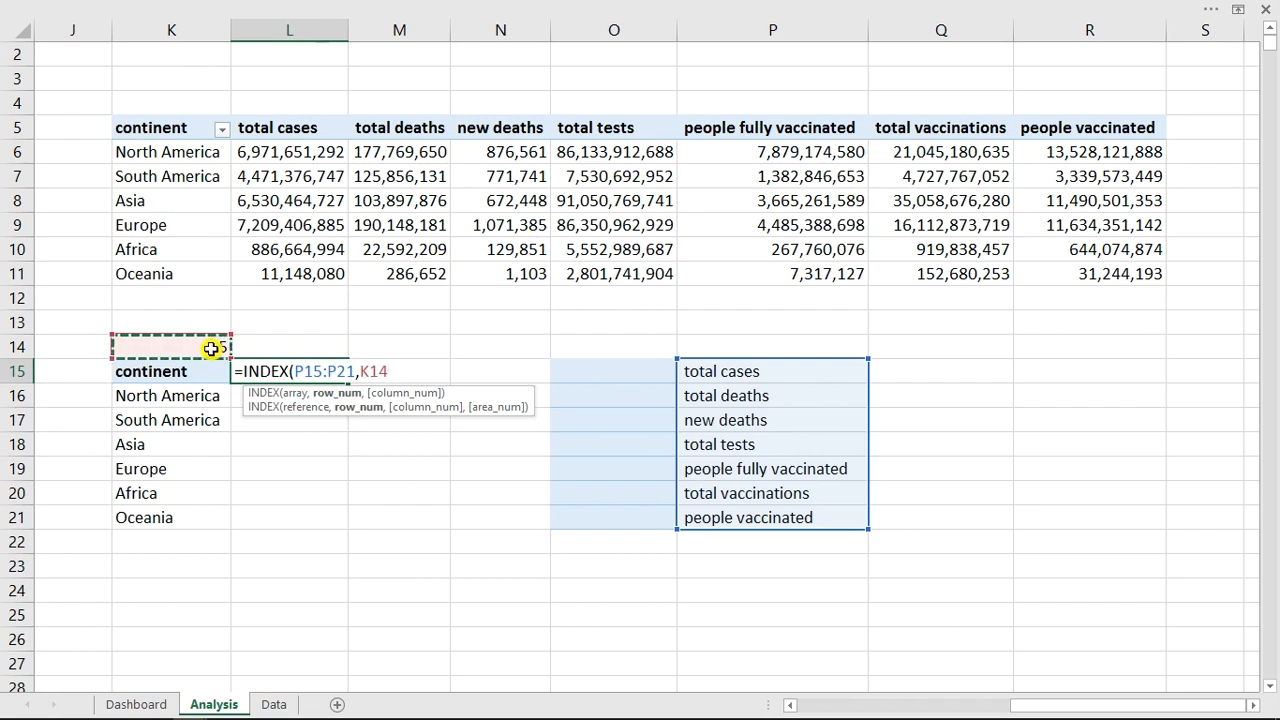
pyautogui.press('Return')
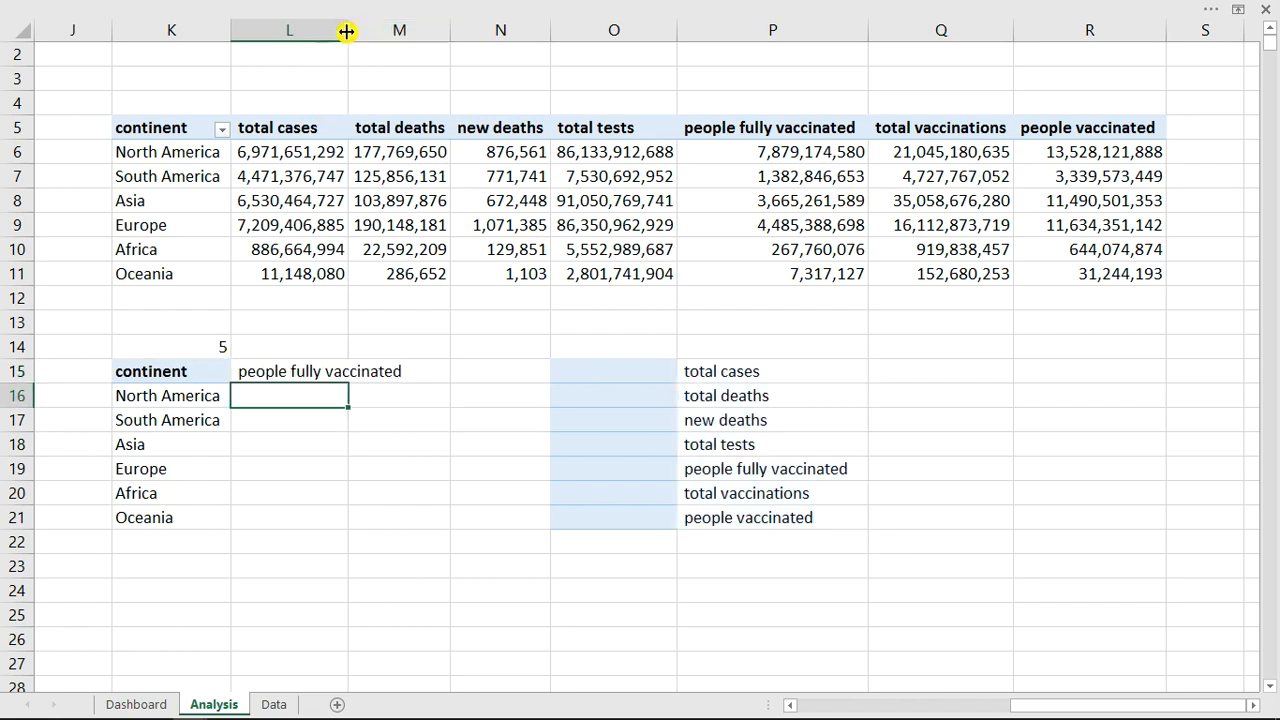
# Widen column L on Analysis to fit the metric heading and look at the continent labels on the Dashboard map
pyautogui.moveTo(346, 31); pyautogui.dragTo(422, 31)
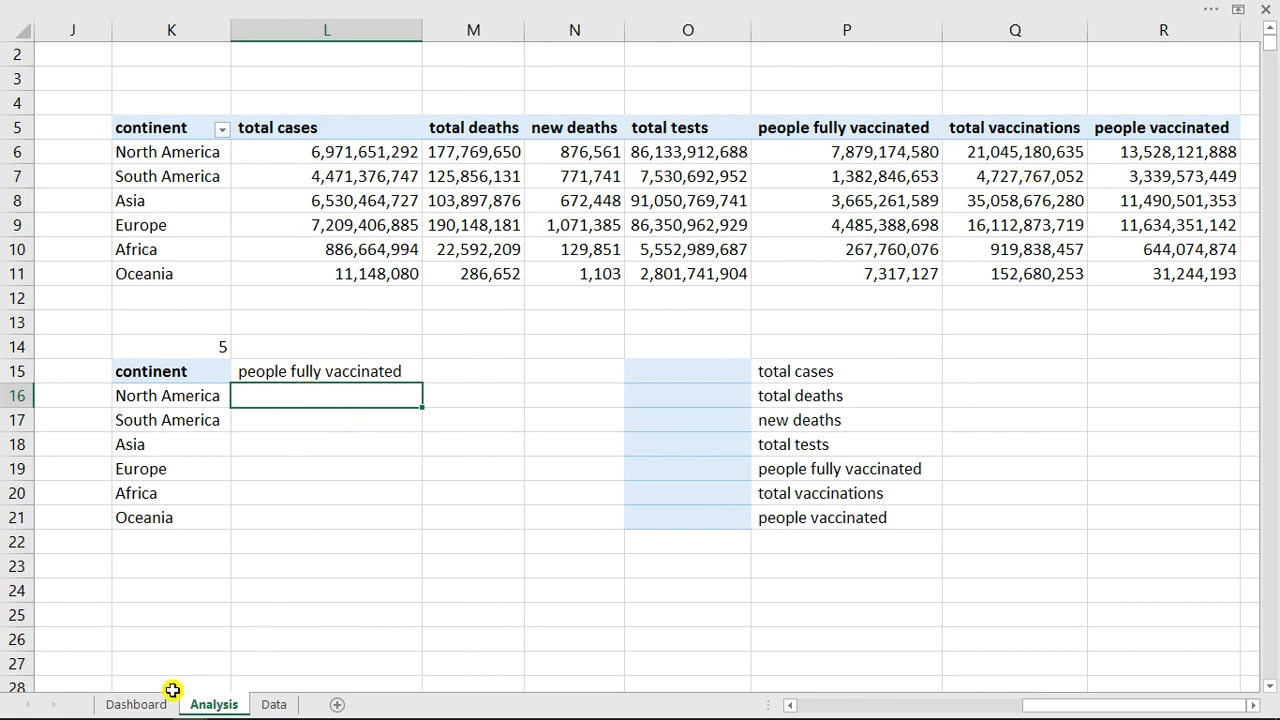
pyautogui.click(140, 704)
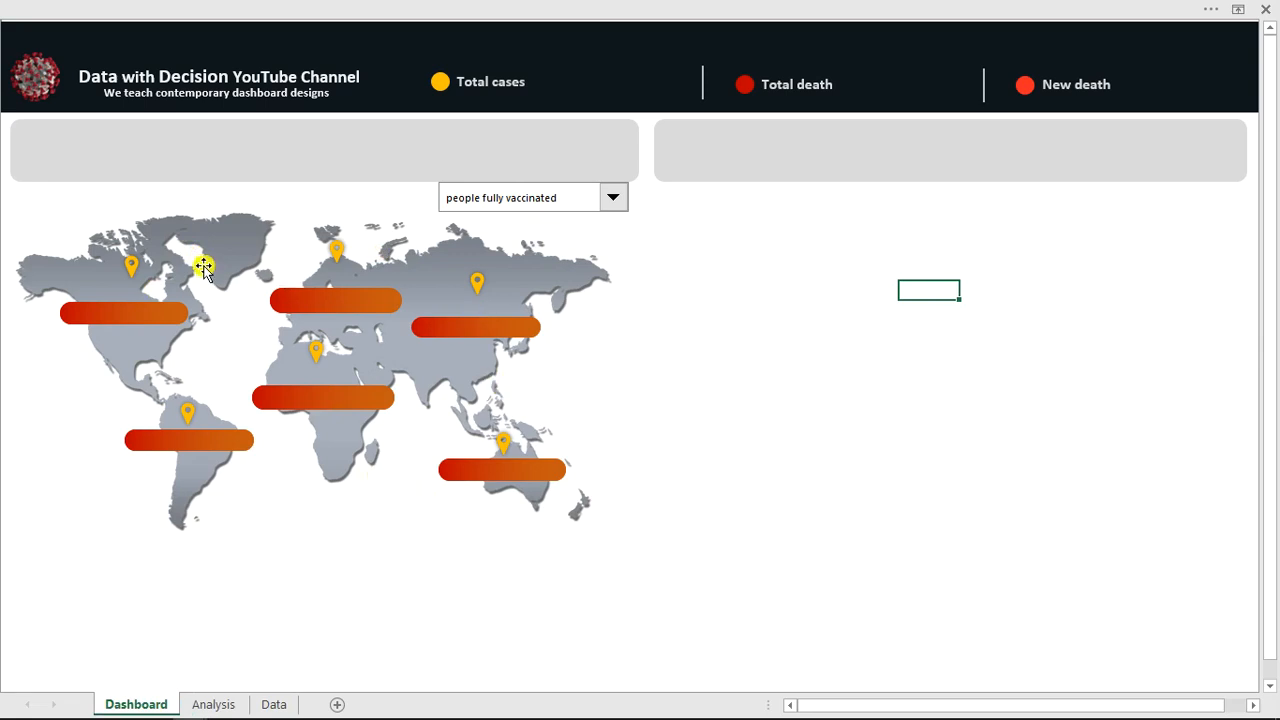
pyautogui.click(216, 705)
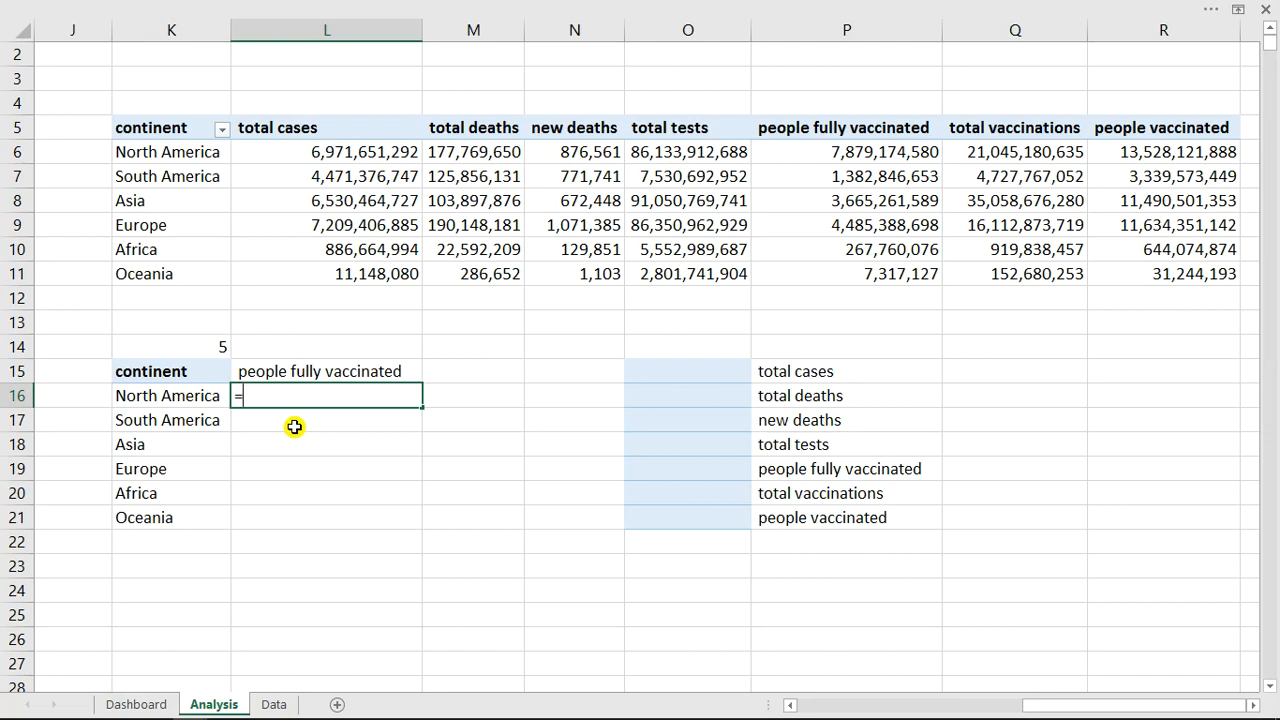
# Enter =OFFSET(K6,0,K14) in L16 and check its result against North America's people fully vaccinated value in the PivotTable
pyautogui.write('off')
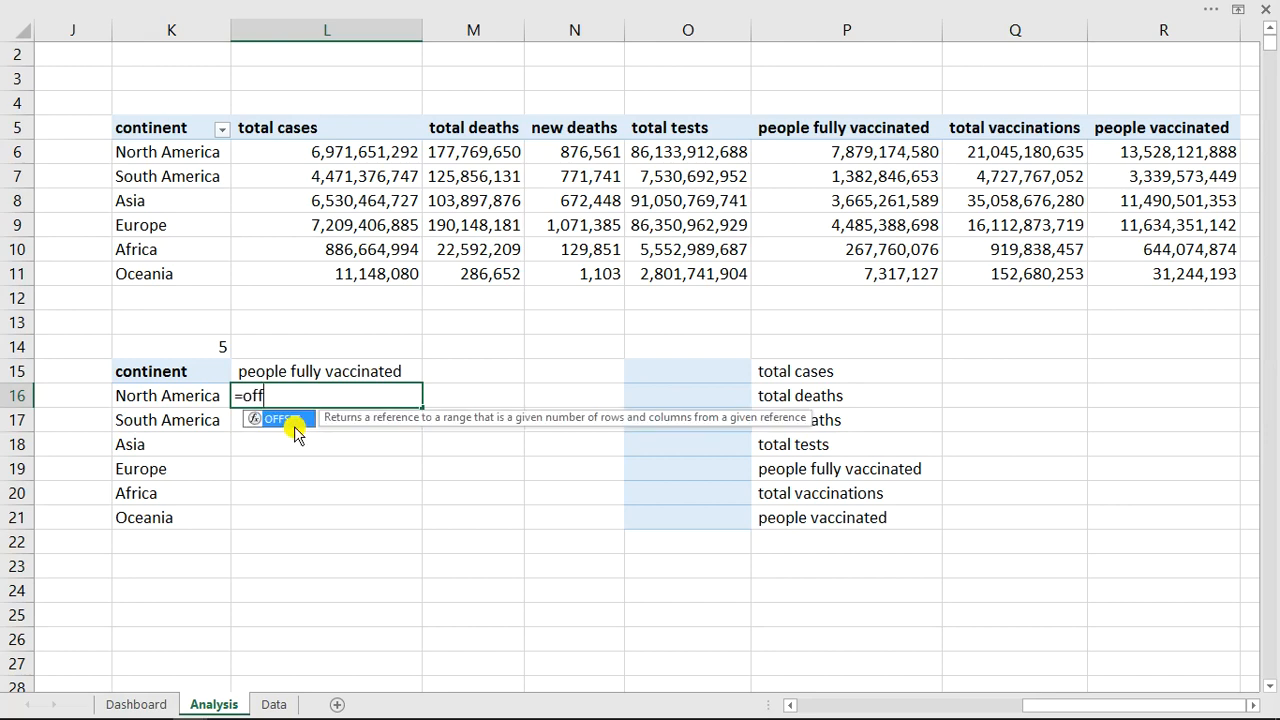
pyautogui.press('Tab')
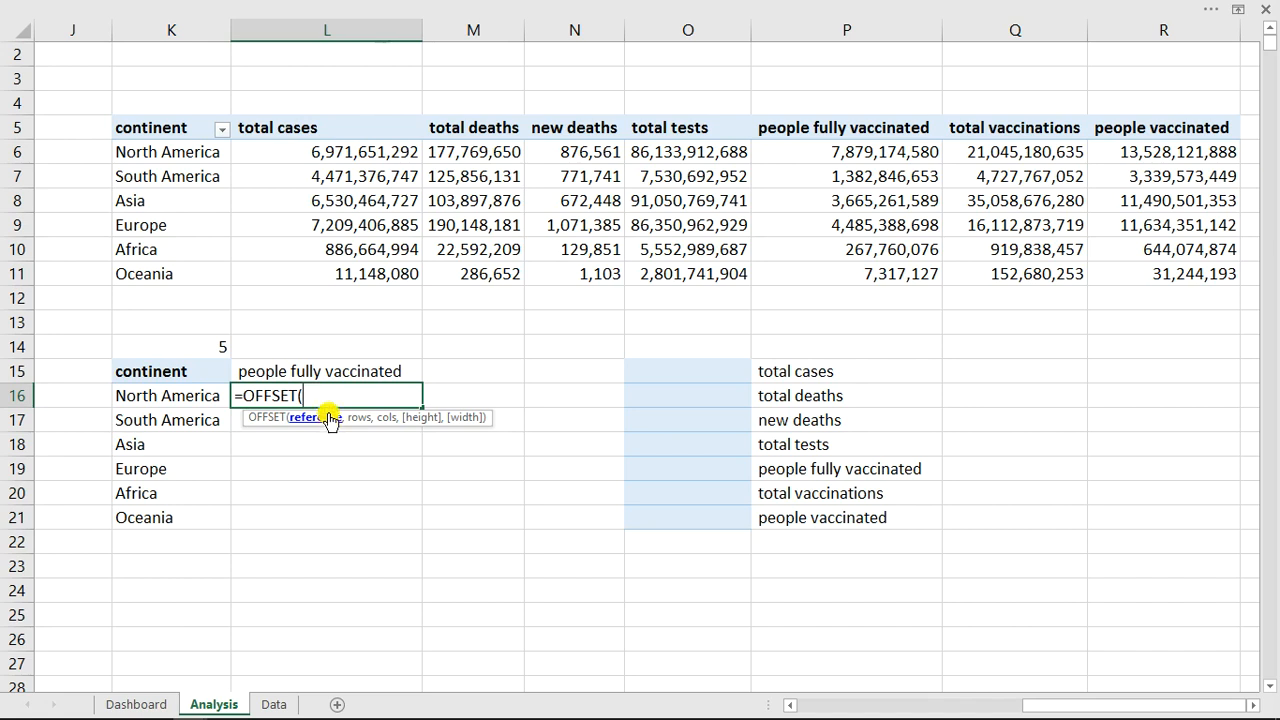
pyautogui.click(177, 153)
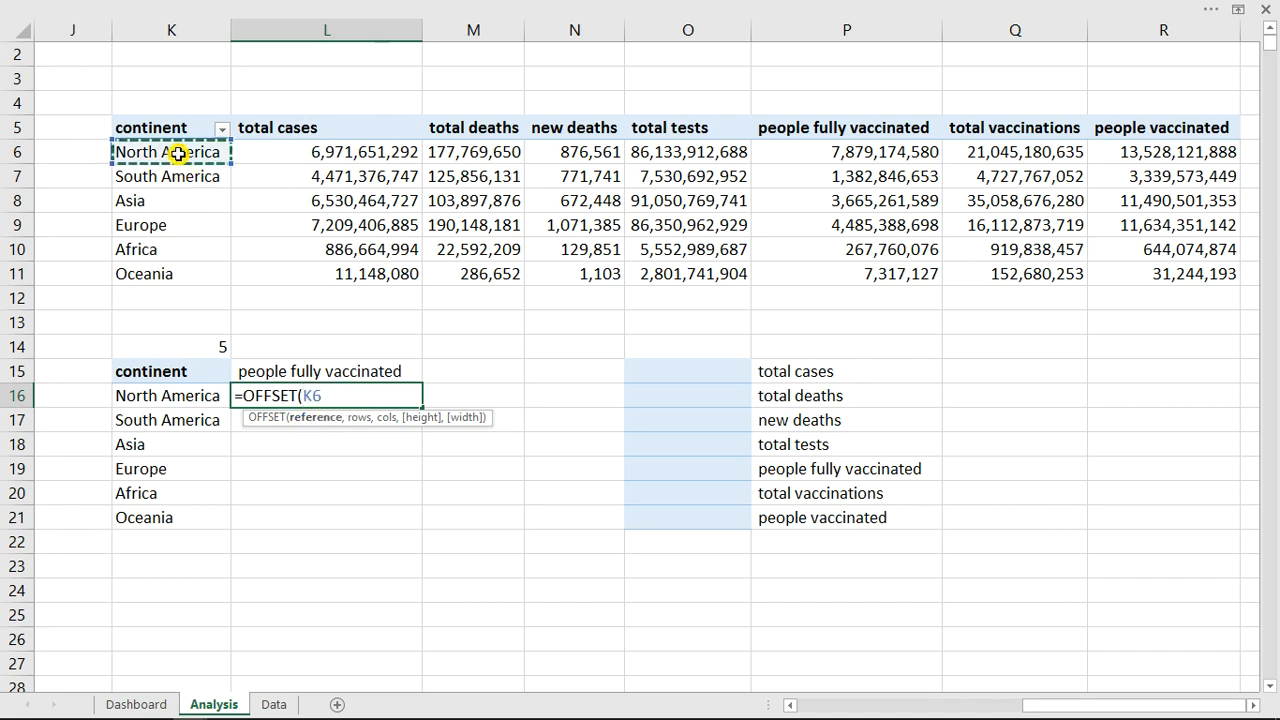
pyautogui.write(',0')
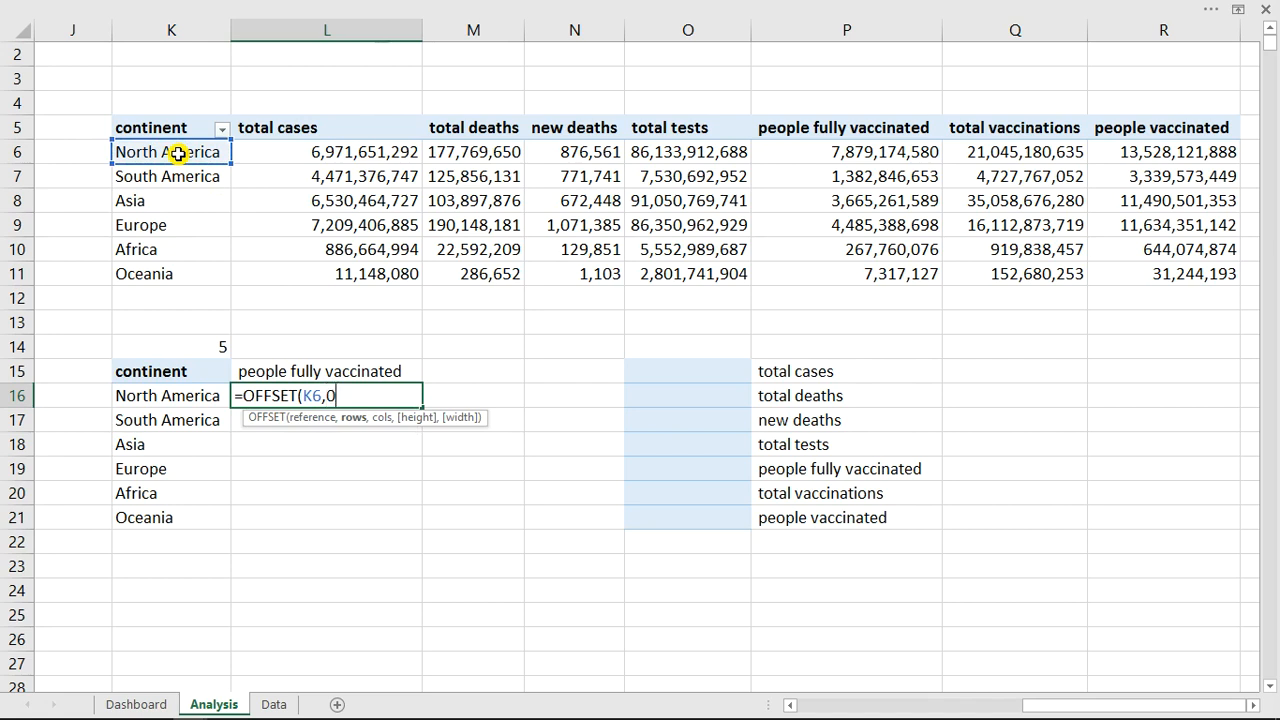
pyautogui.write(',')
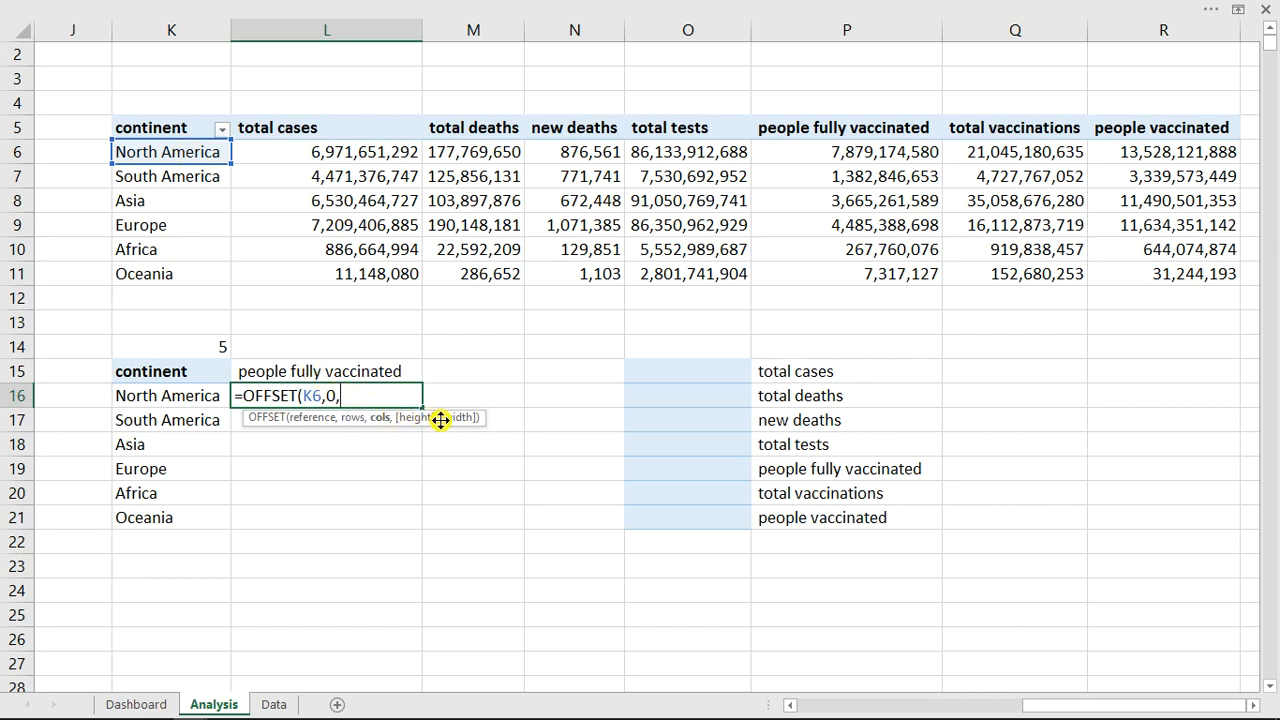
pyautogui.click(200, 345)
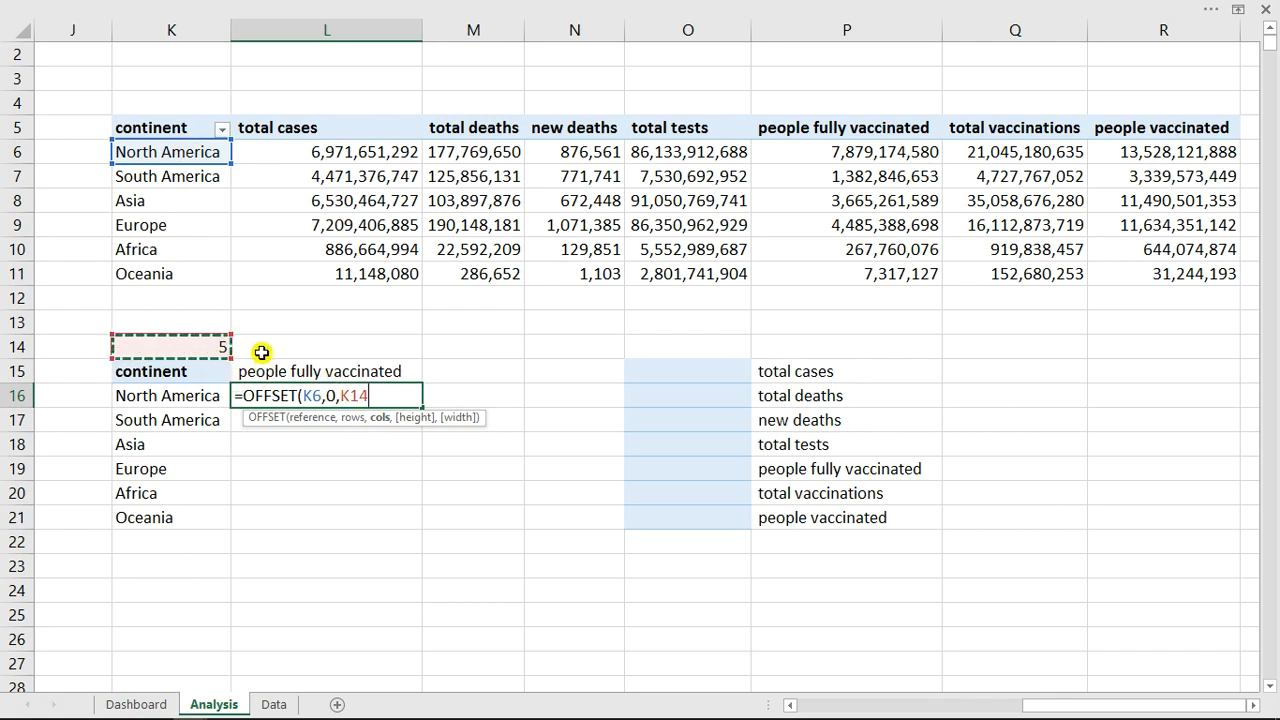
pyautogui.press('Return')
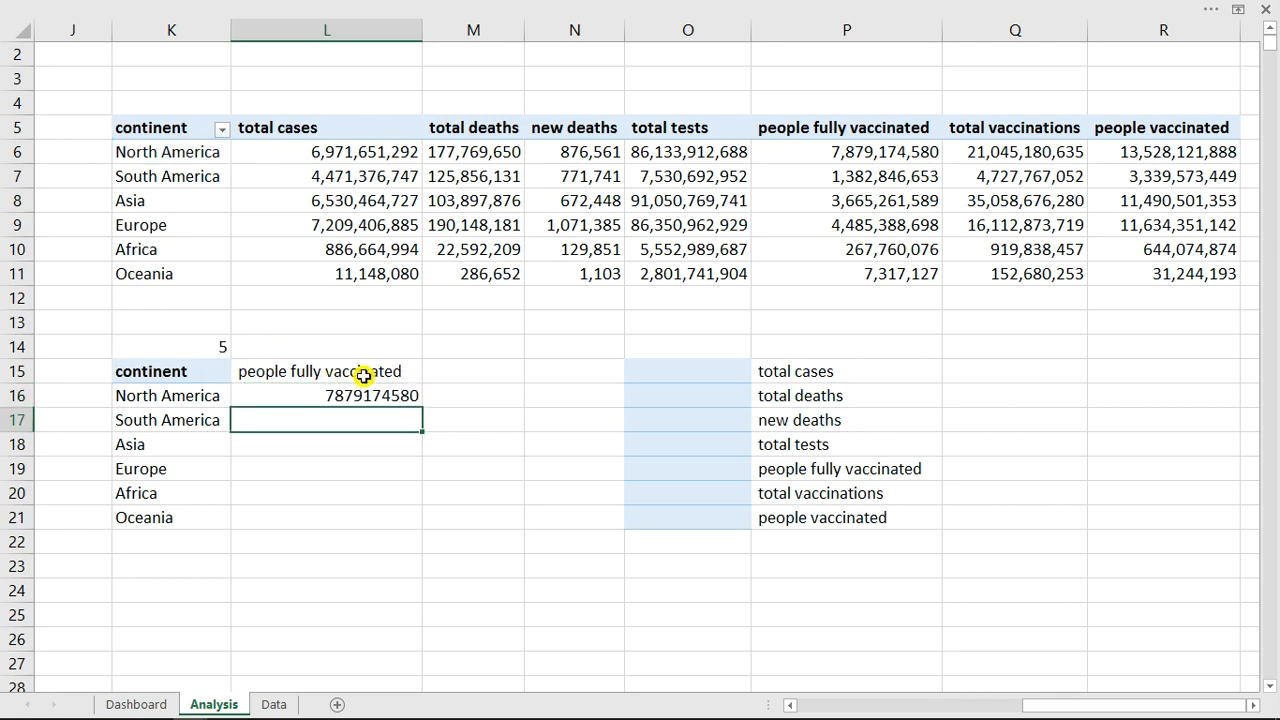
pyautogui.click(397, 396)
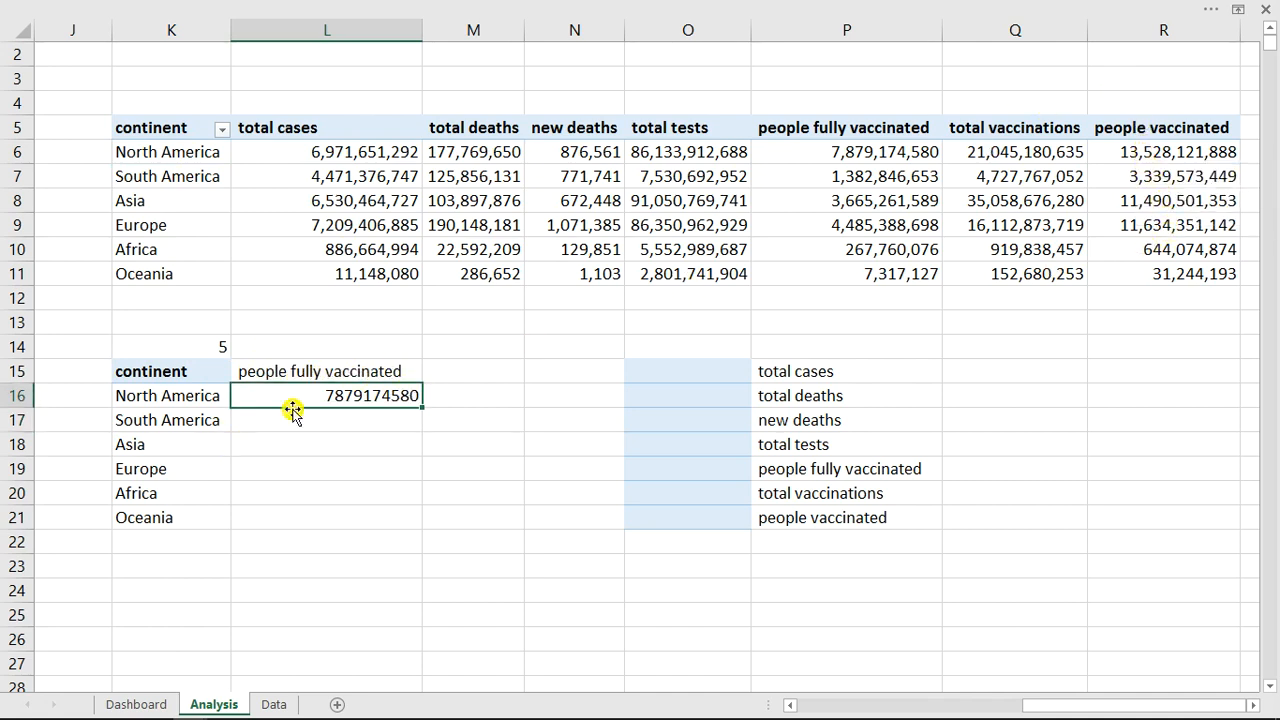
pyautogui.click(842, 150)
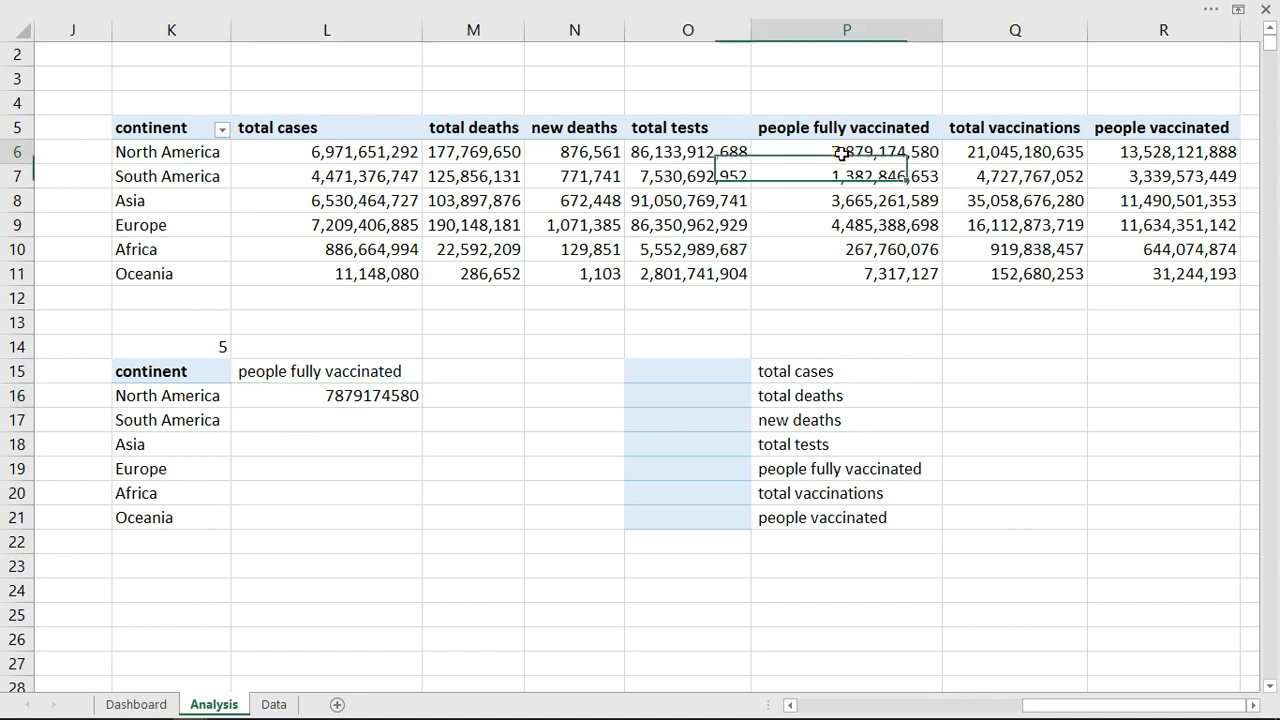
# Try to fill the L16 formula down to L21 and inspect the references in the Oceania row's formula
pyautogui.click(305, 390)
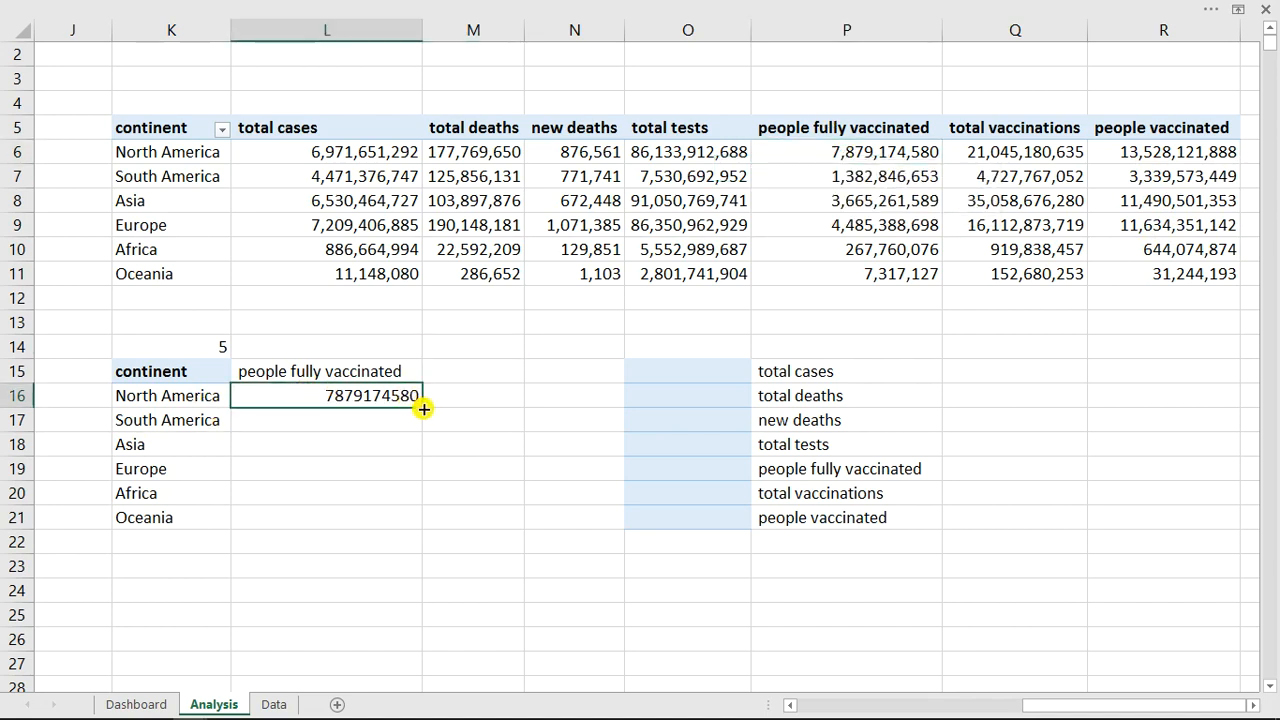
pyautogui.moveTo(420, 408); pyautogui.dragTo(417, 518)
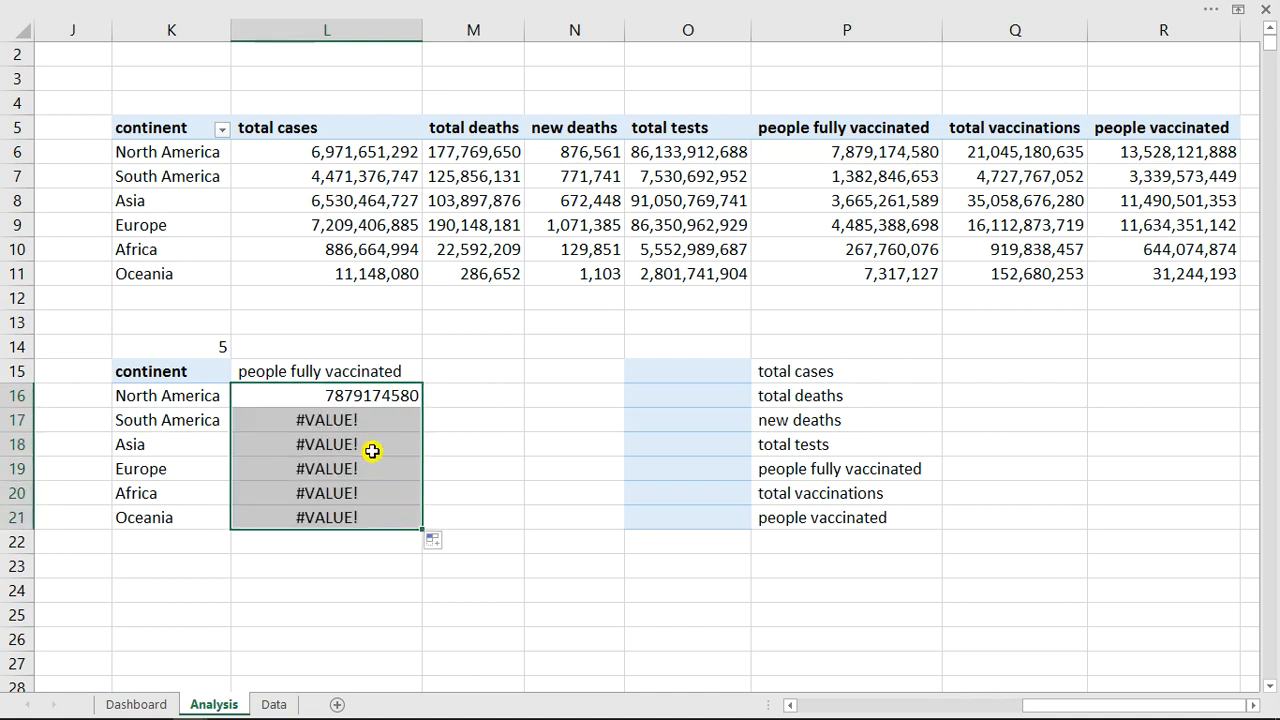
pyautogui.click(353, 418)
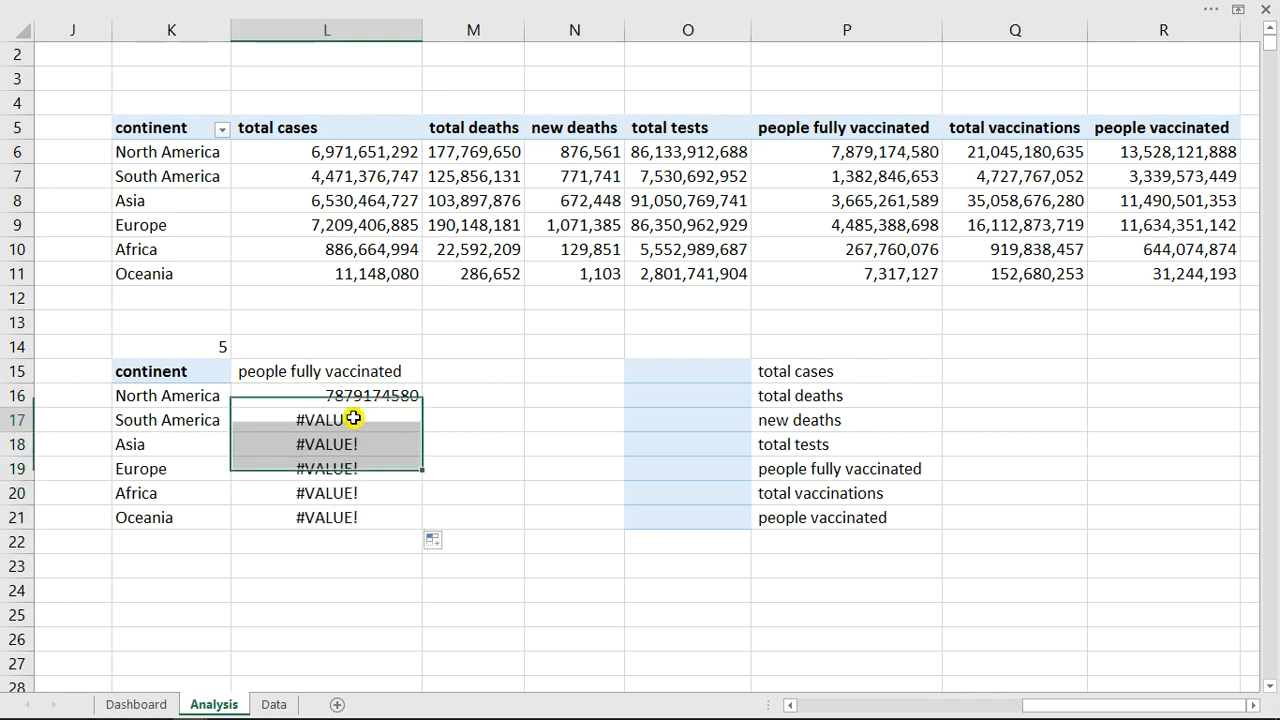
pyautogui.click(330, 517)
pyautogui.doubleClick(330, 517)
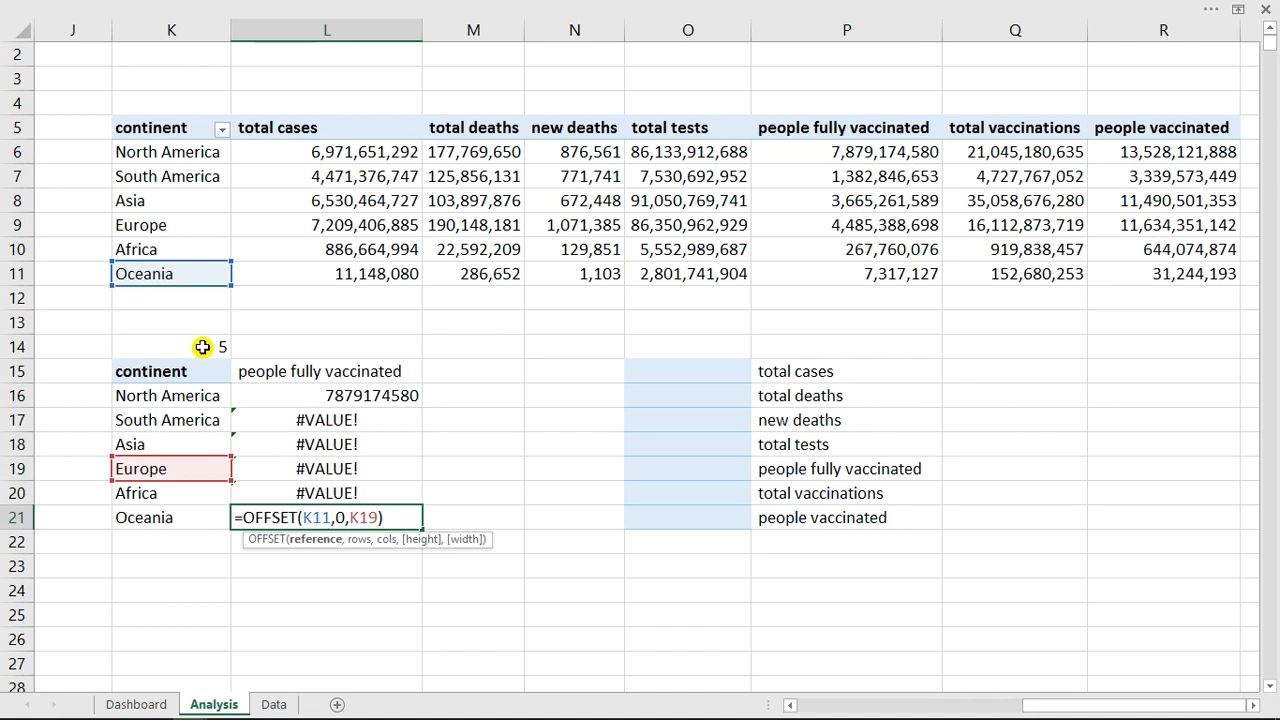
pyautogui.hotkey('ctrl', 'Return')
# Make the K14 reference in L16's OFFSET formula absolute as $K$14 and fill the formula down to L21
pyautogui.click(306, 404)
pyautogui.doubleClick(306, 398)
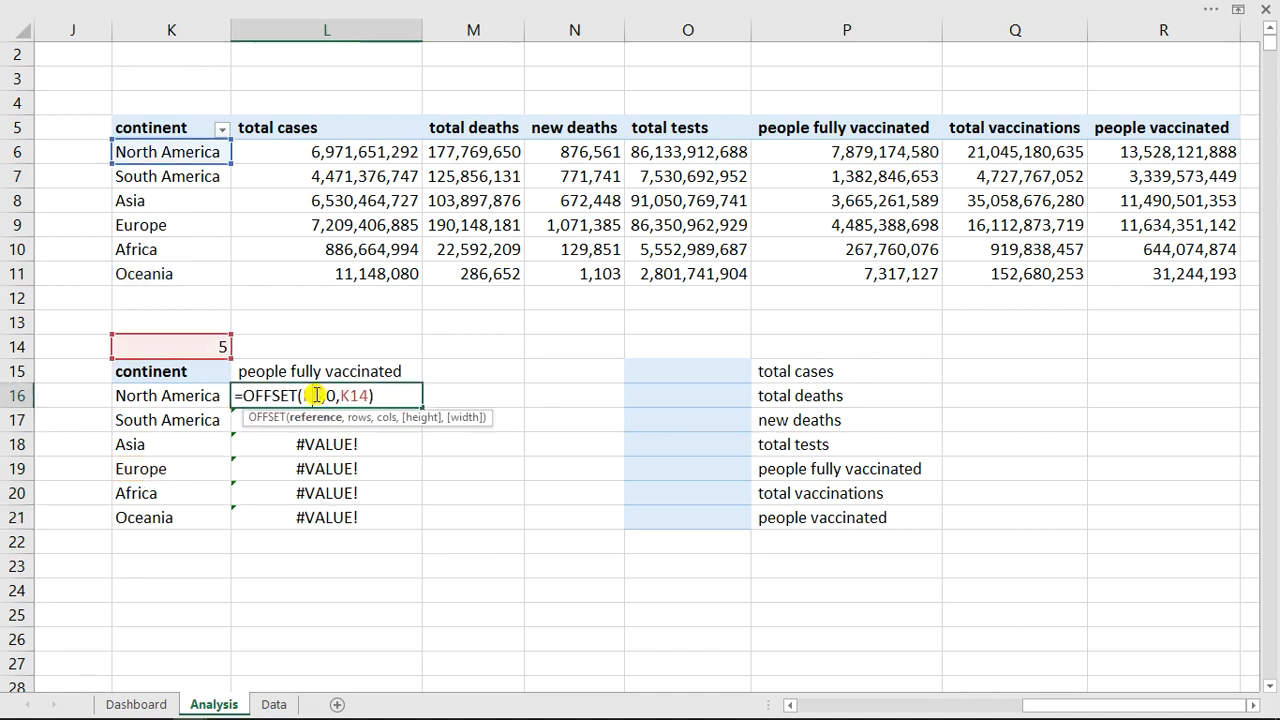
pyautogui.click(343, 396)
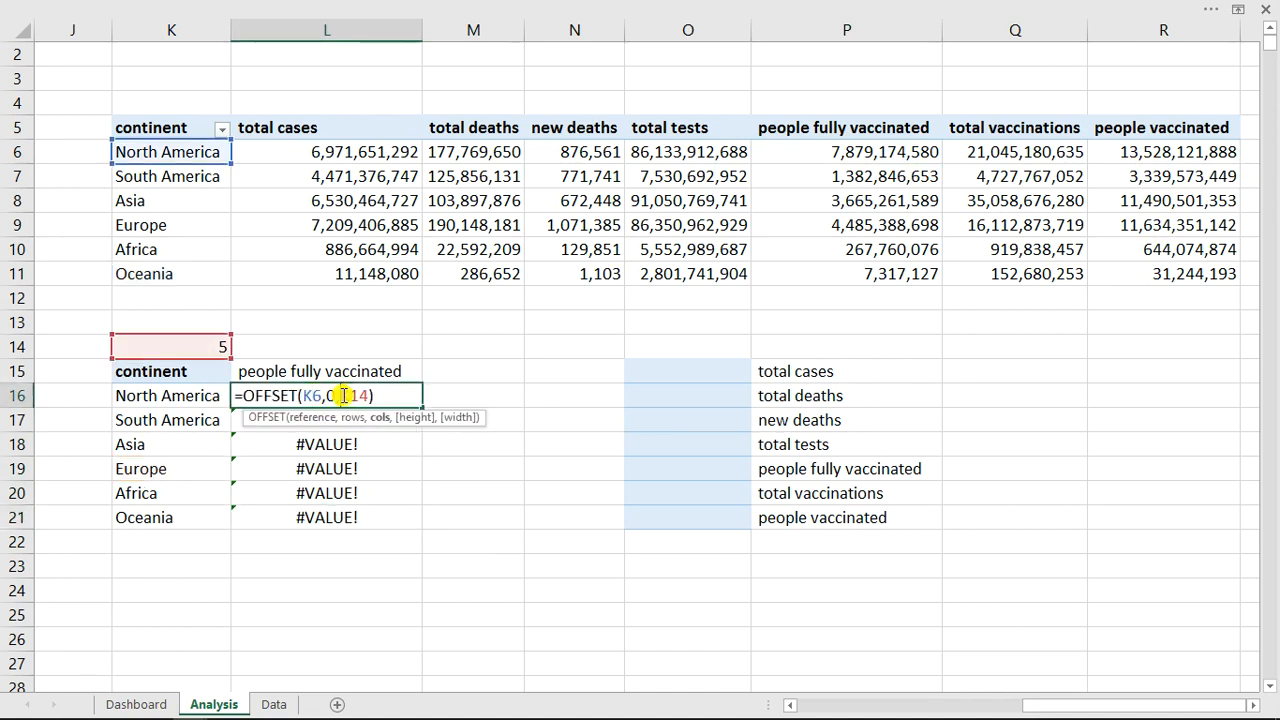
pyautogui.write('$')
pyautogui.write('$')
pyautogui.hotkey('ctrl', 'Return')
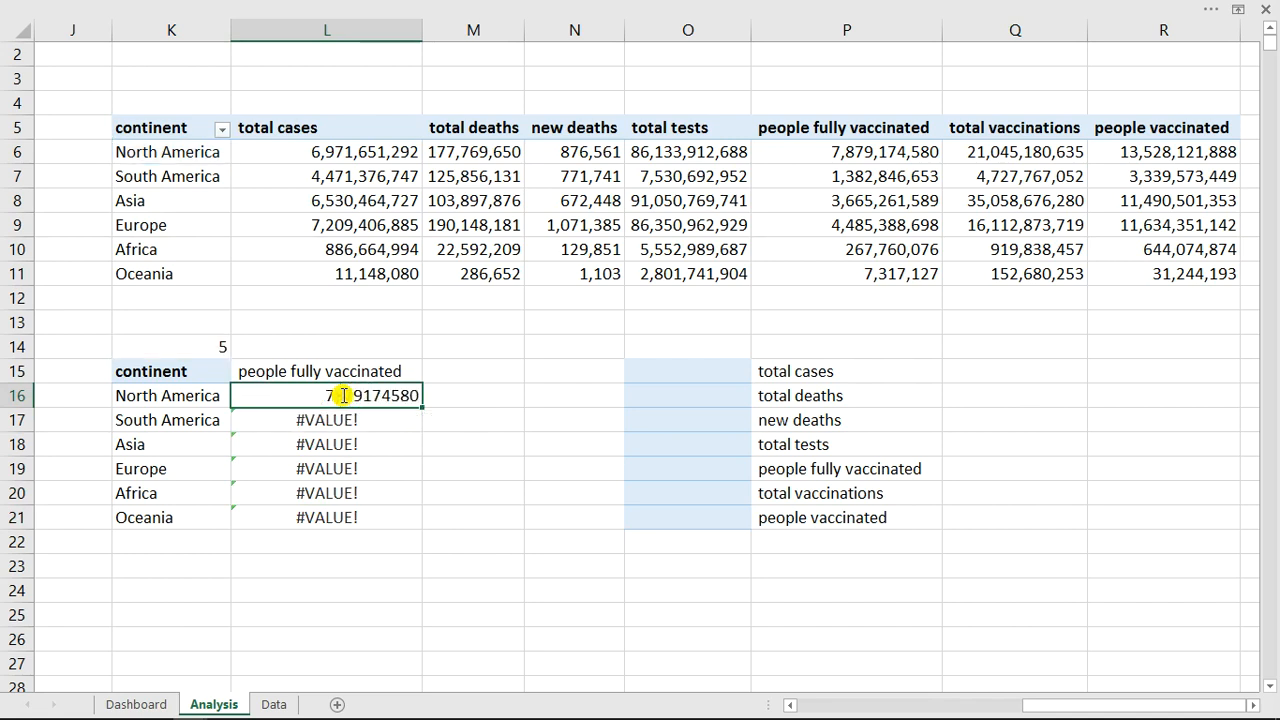
pyautogui.click(369, 387)
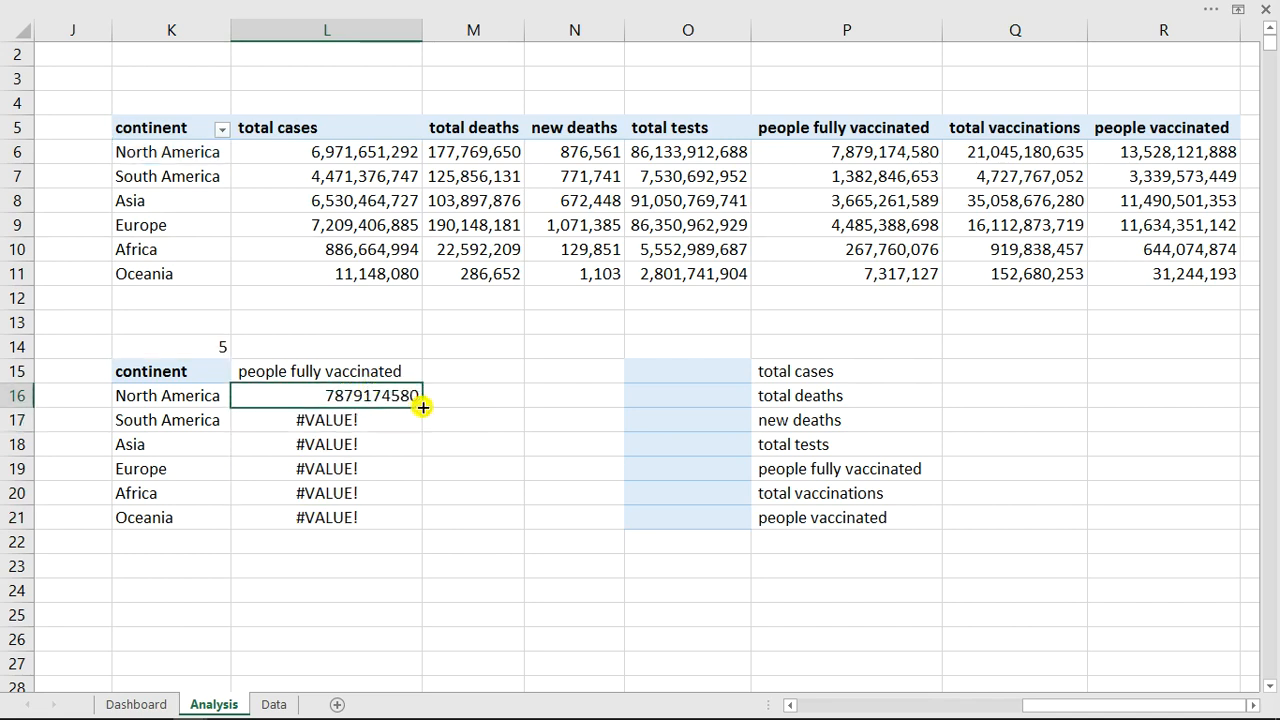
pyautogui.moveTo(423, 407); pyautogui.dragTo(420, 523)
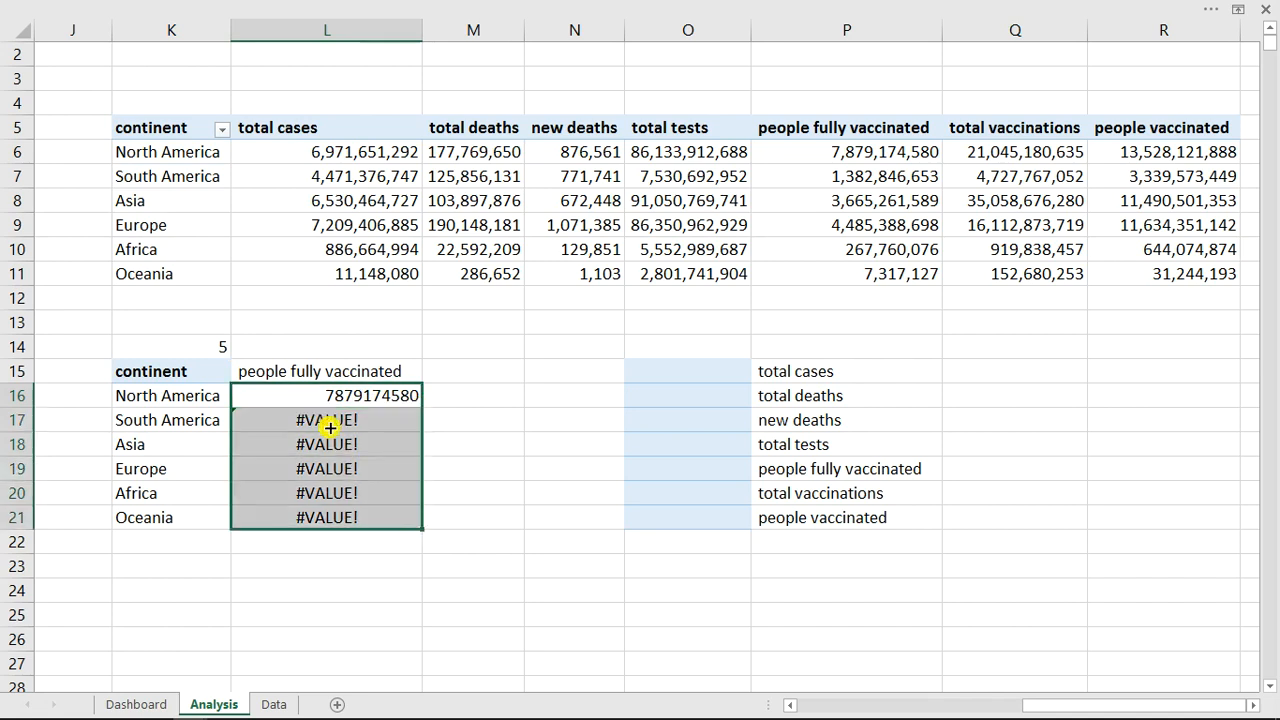
# Inspect the OFFSET formula in L21 and set the selector cell K14 to 1 to test the continent table
pyautogui.doubleClick(384, 513)
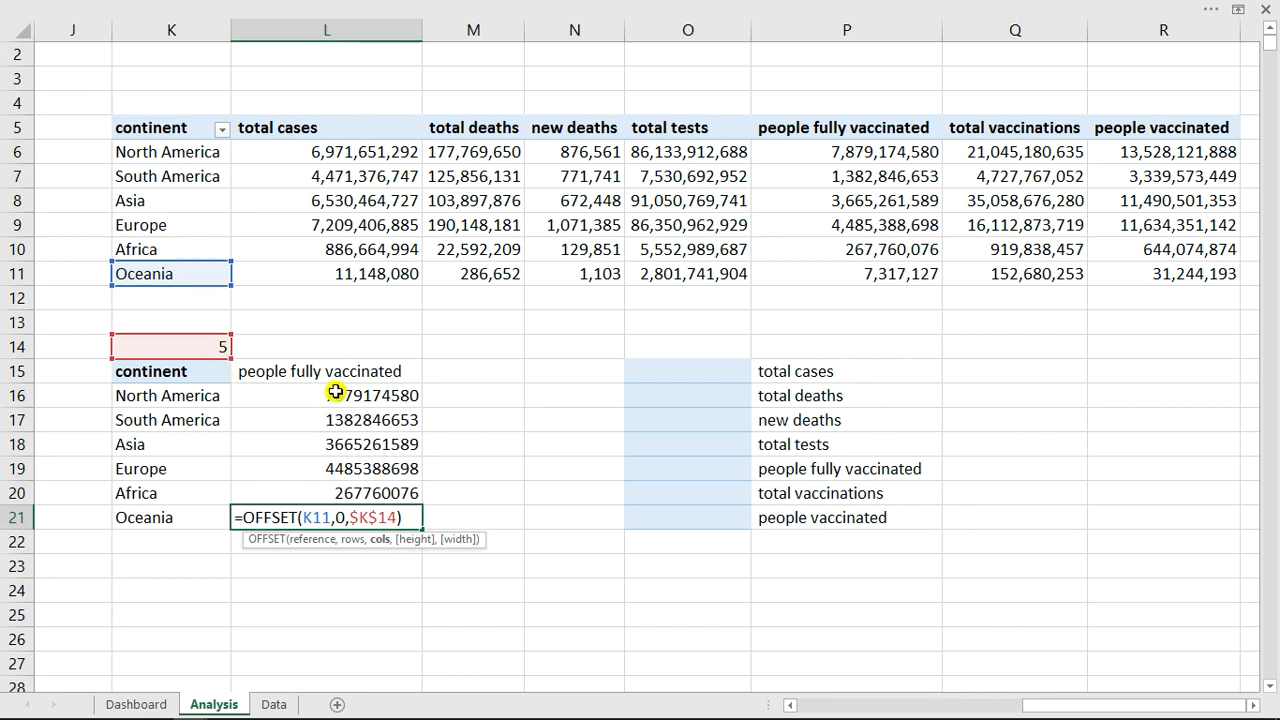
pyautogui.hotkey('ctrl', 'Return')
pyautogui.click(200, 349)
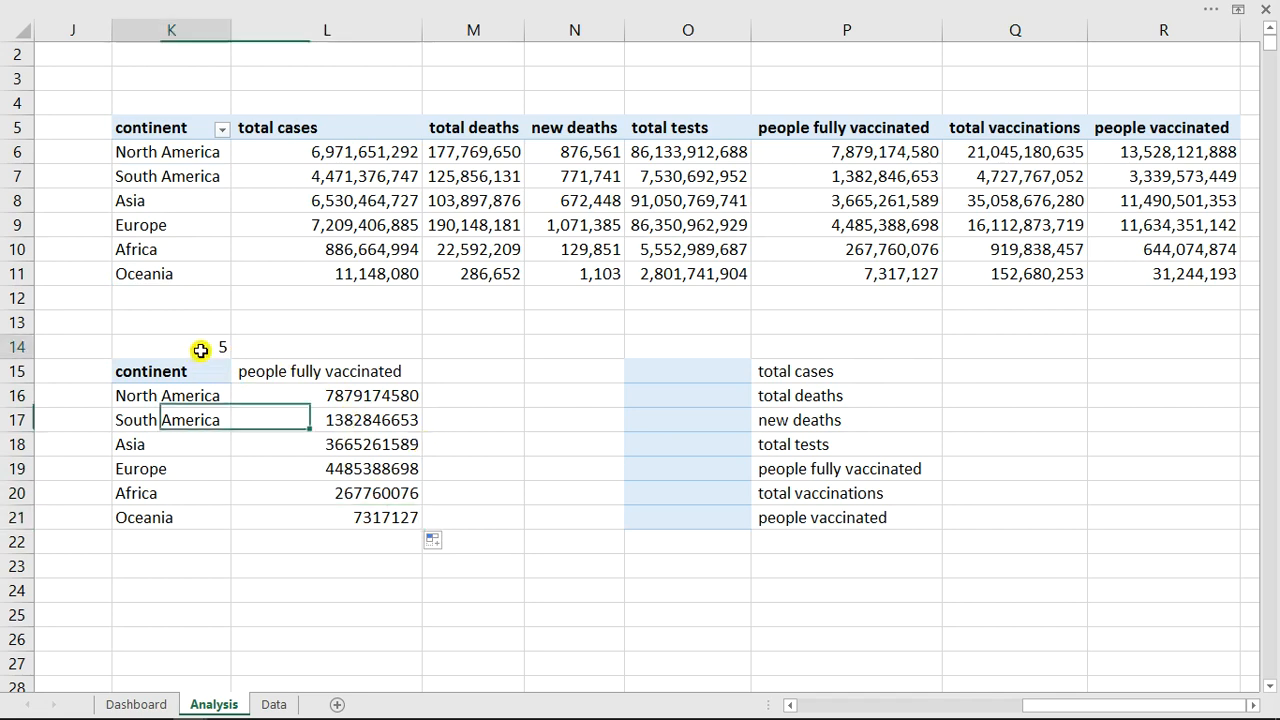
pyautogui.write('1')
pyautogui.click(525, 430)
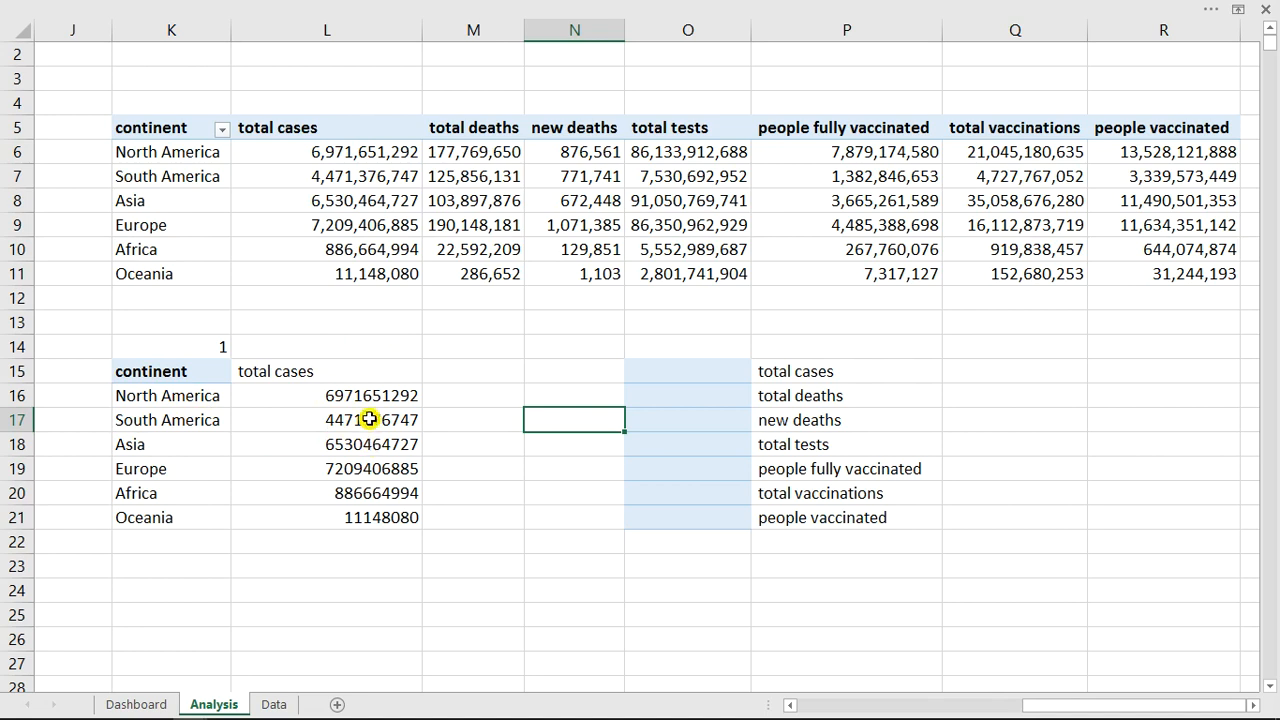
# Examine the finished dashboard's continent map and its North America Top/Bottom 5 pop-up in the completed workbook
pyautogui.click(141, 706)
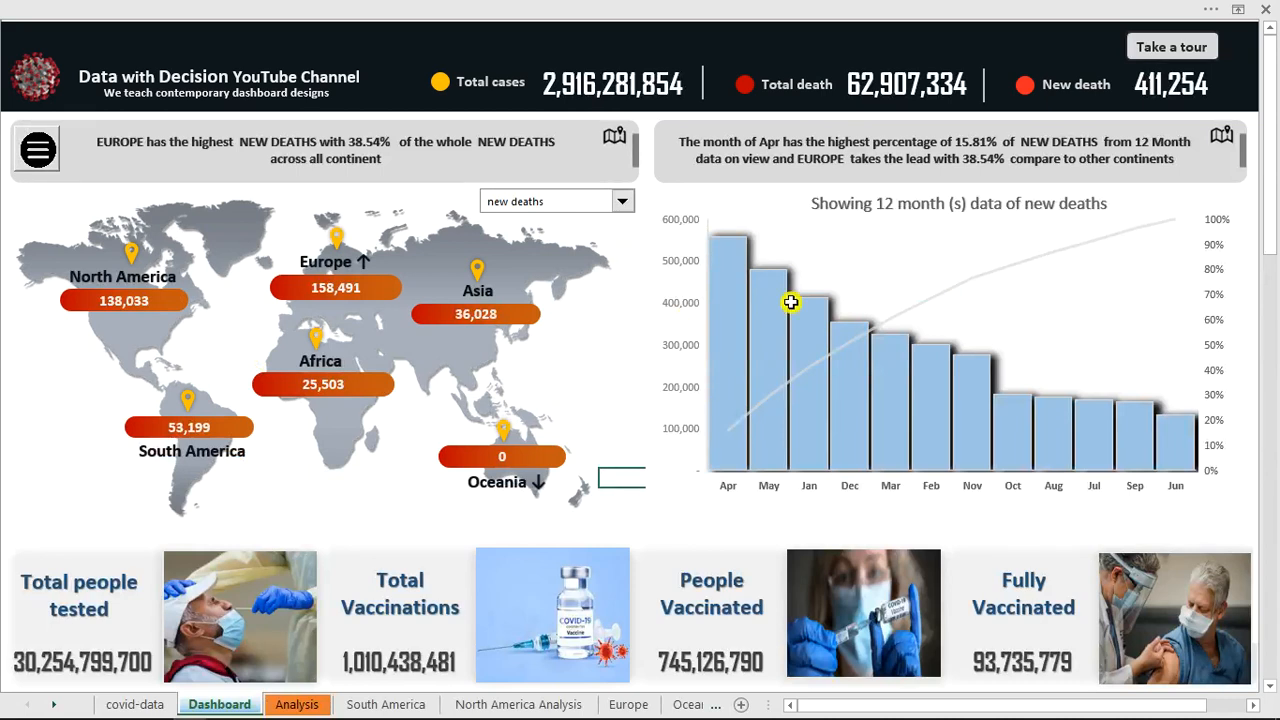
pyautogui.moveTo(107, 276)
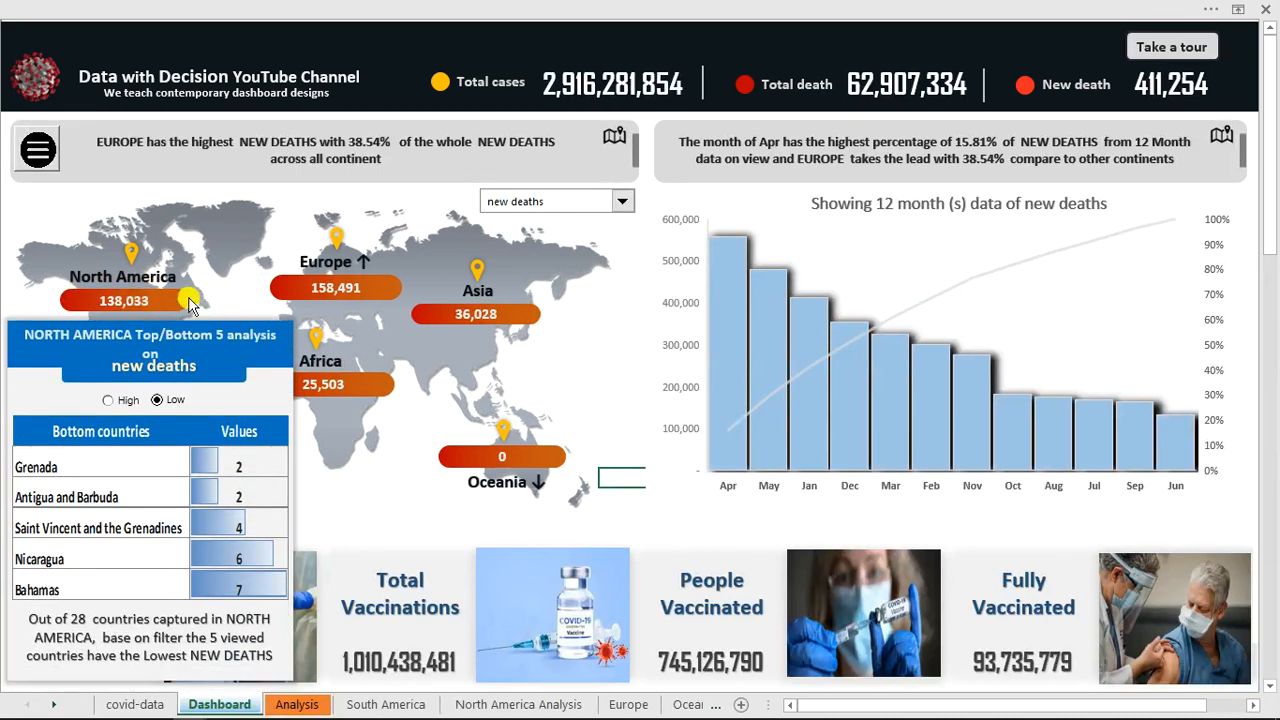
pyautogui.moveTo(361, 259)
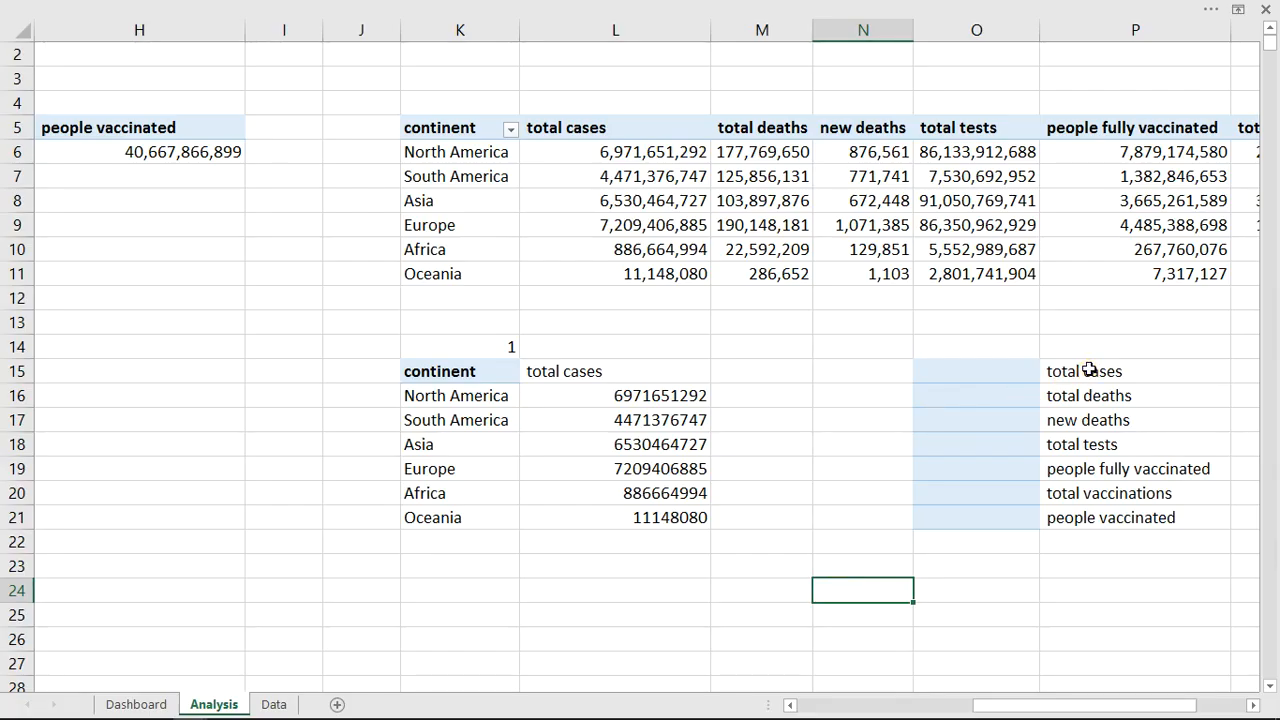
# Move the metric heading list from P15:P21 to I16:I22 on Analysis and autofit column I to it
pyautogui.moveTo(1091, 374); pyautogui.dragTo(1131, 517)
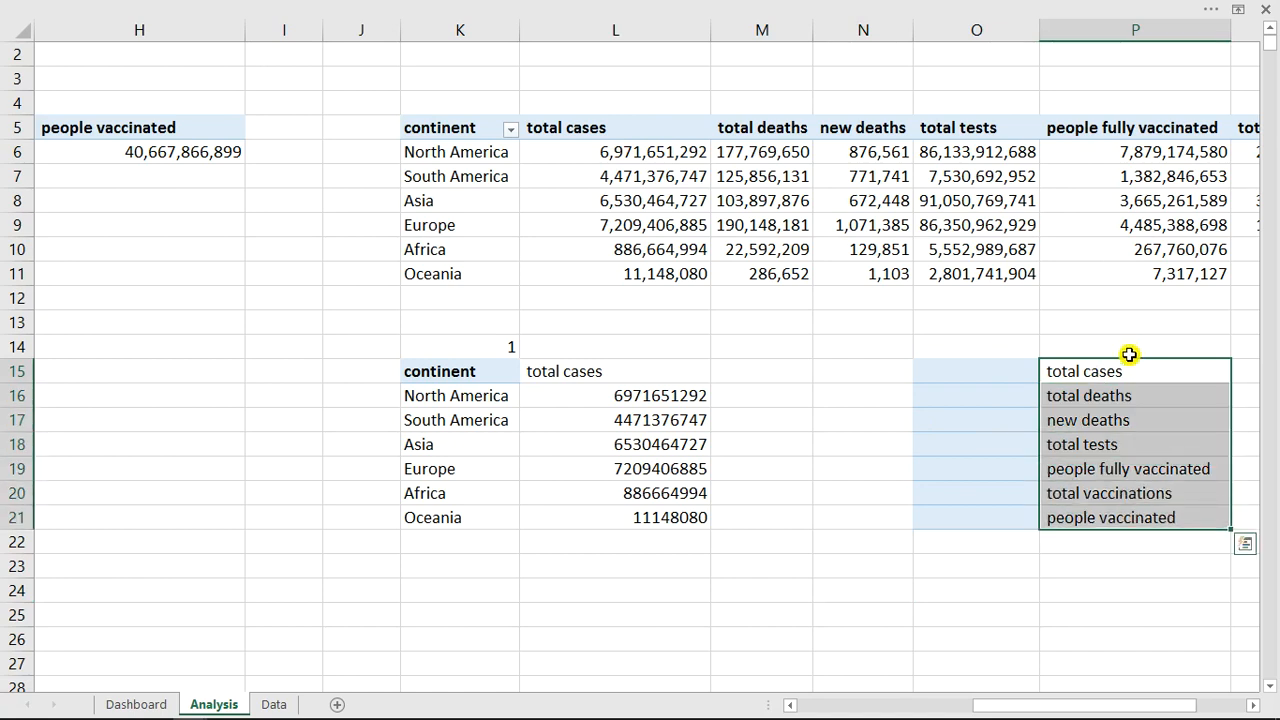
pyautogui.moveTo(1129, 358); pyautogui.dragTo(291, 392)
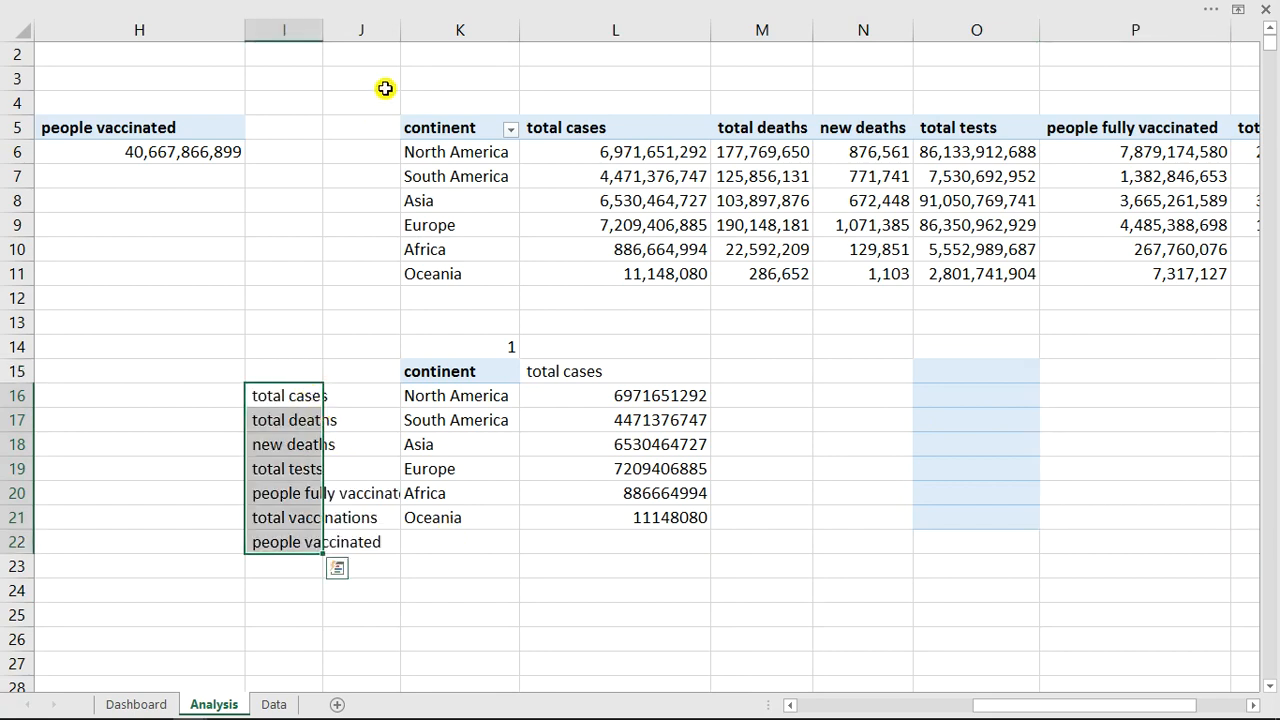
pyautogui.moveTo(399, 31); pyautogui.dragTo(401, 30)
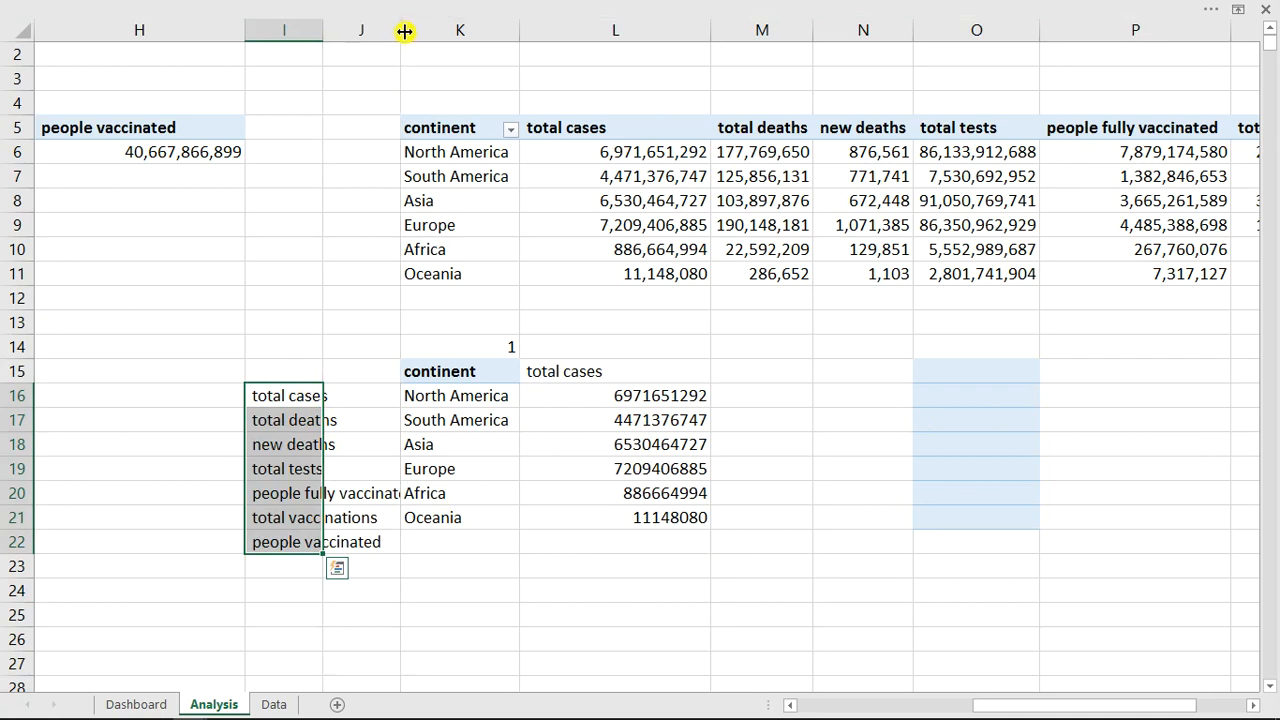
pyautogui.moveTo(322, 30); pyautogui.dragTo(323, 30)
pyautogui.doubleClick(329, 31)
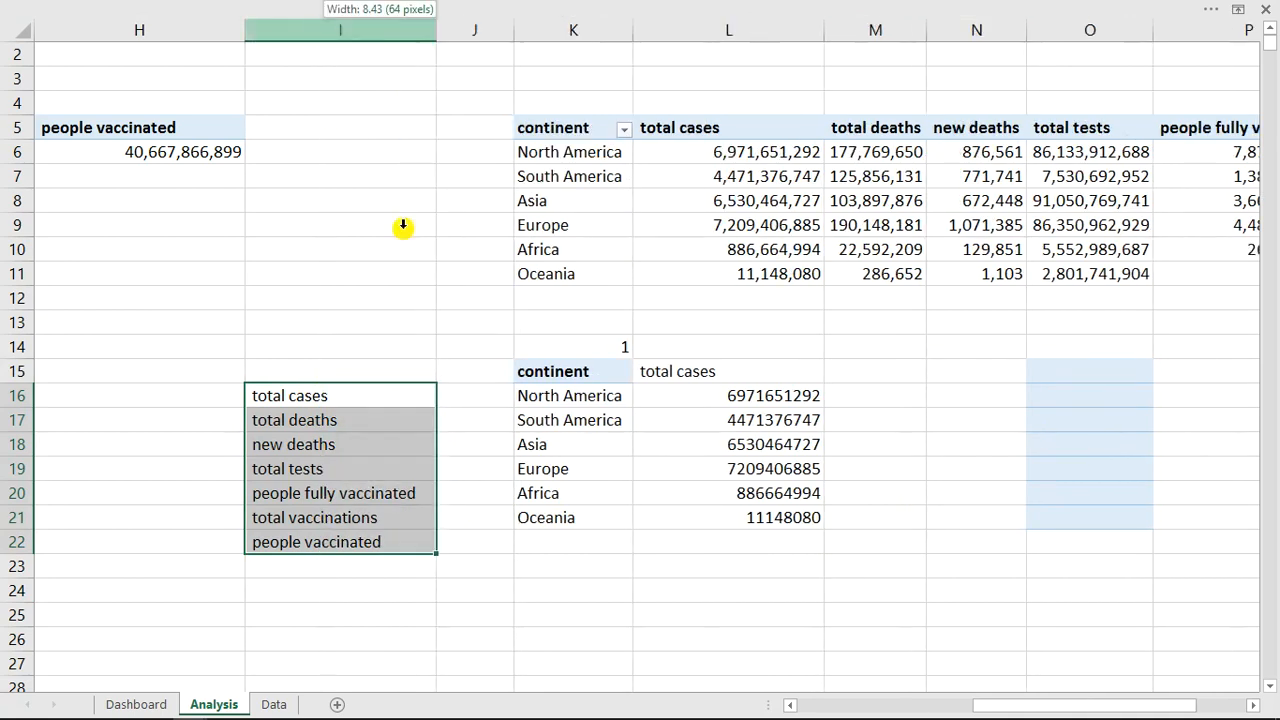
pyautogui.click(423, 516)
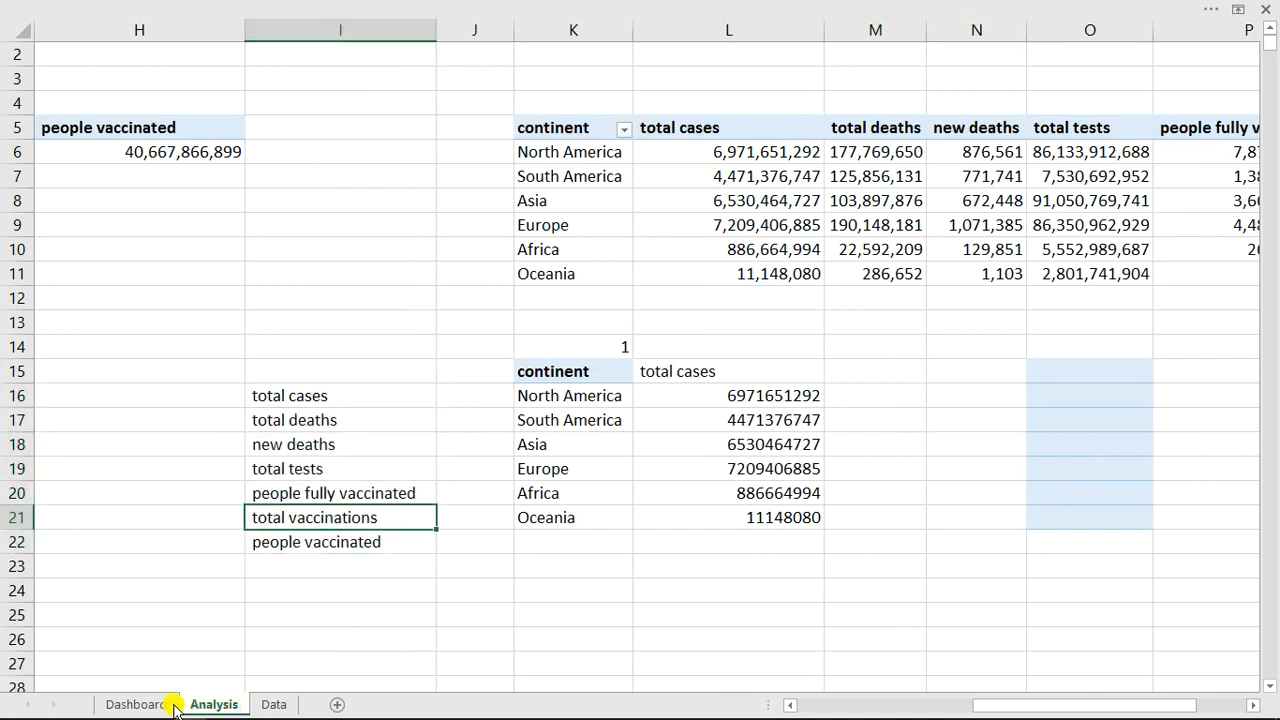
# Set the selector cell K14 to 3 to test the heading and continent values with the moved list
pyautogui.click(606, 346)
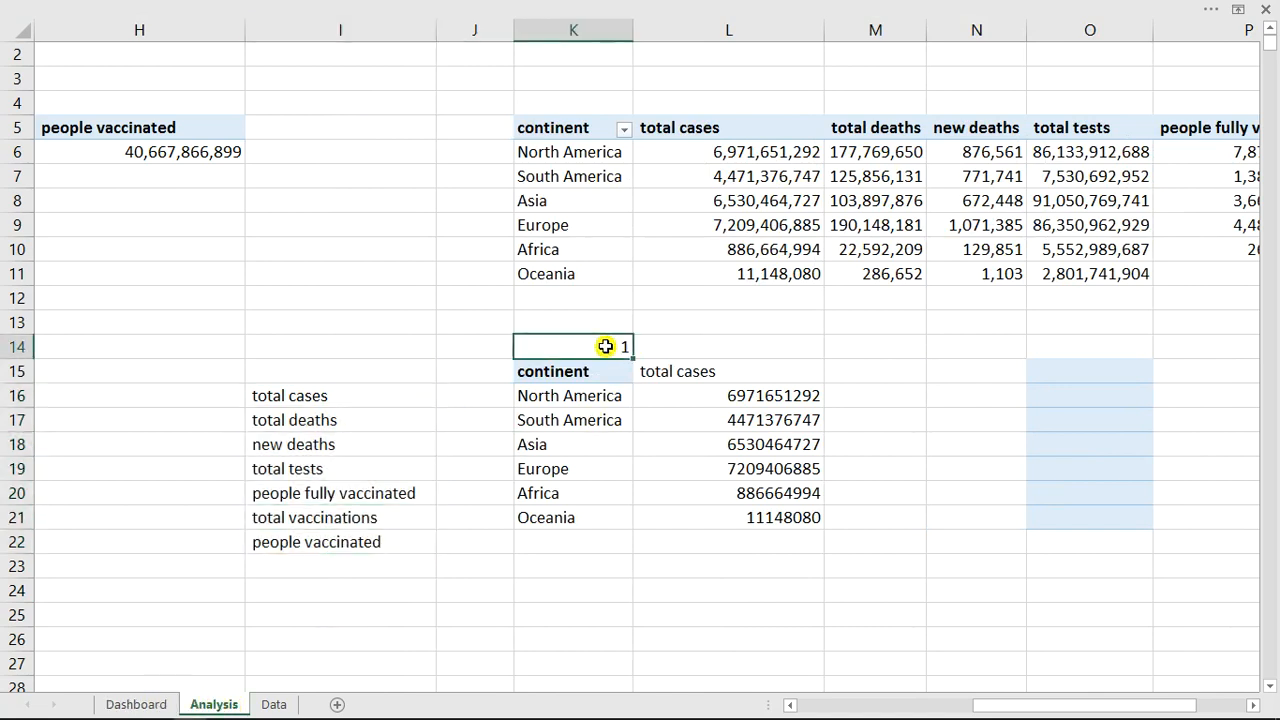
pyautogui.write('3')
pyautogui.click(683, 568)
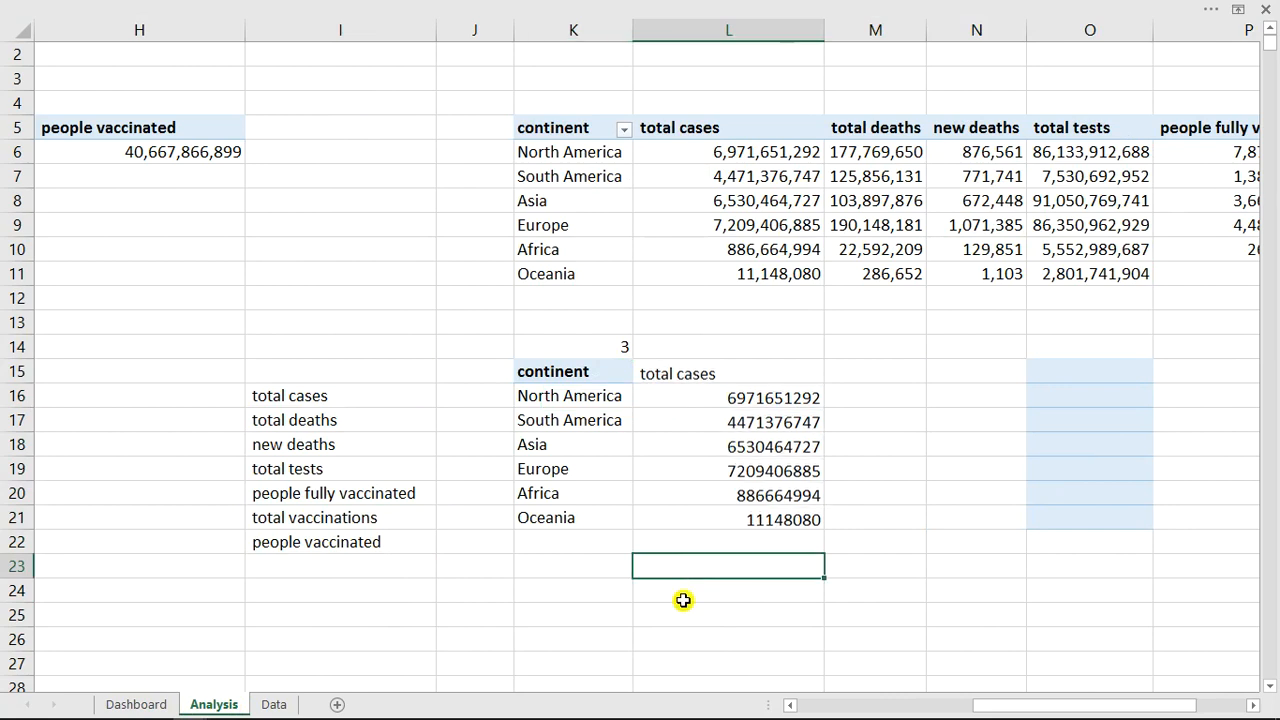
pyautogui.click(583, 346)
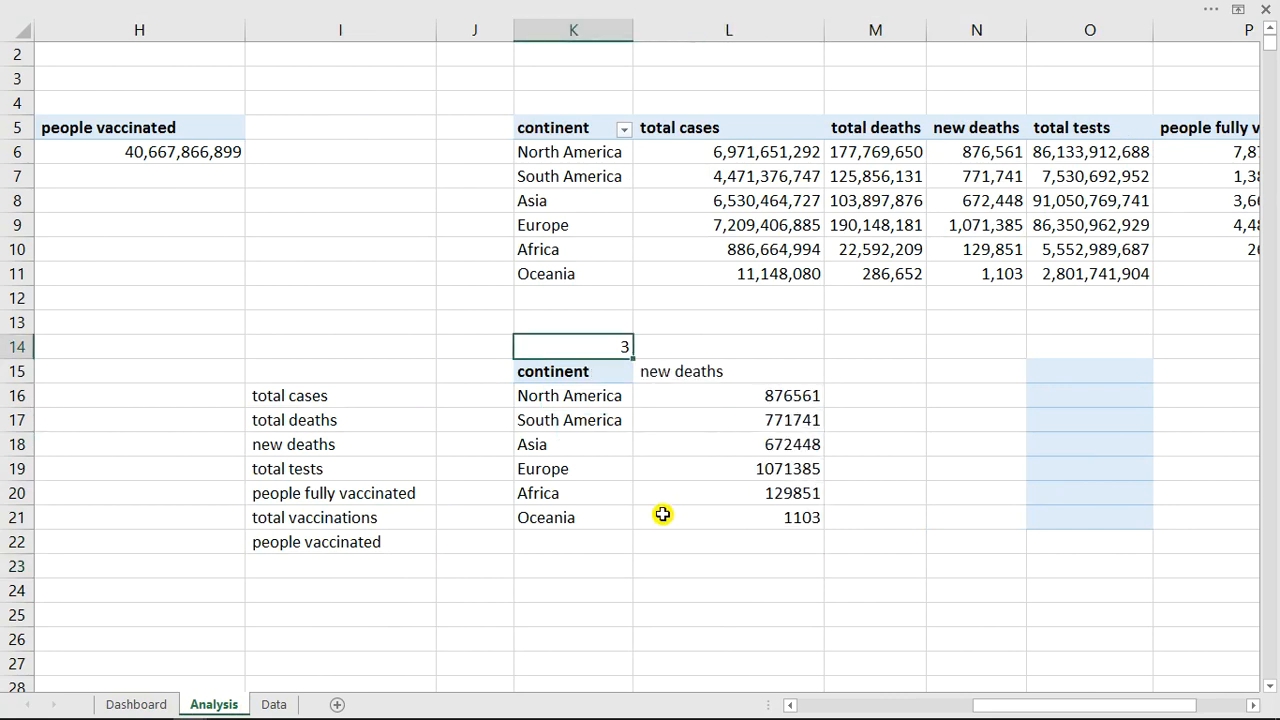
# Set the selector cell K14 to 4 and check the metric shown in the combo box on the Dashboard sheet
pyautogui.write('4')
pyautogui.click(657, 565)
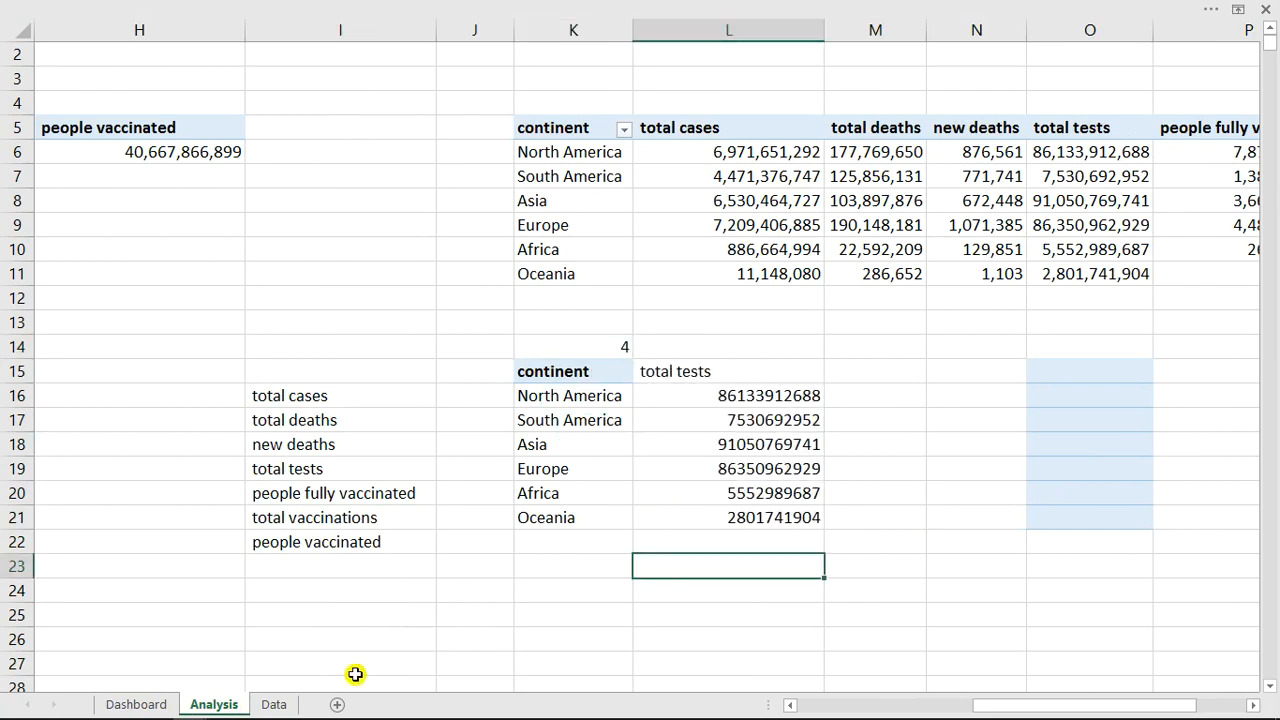
pyautogui.click(160, 705)
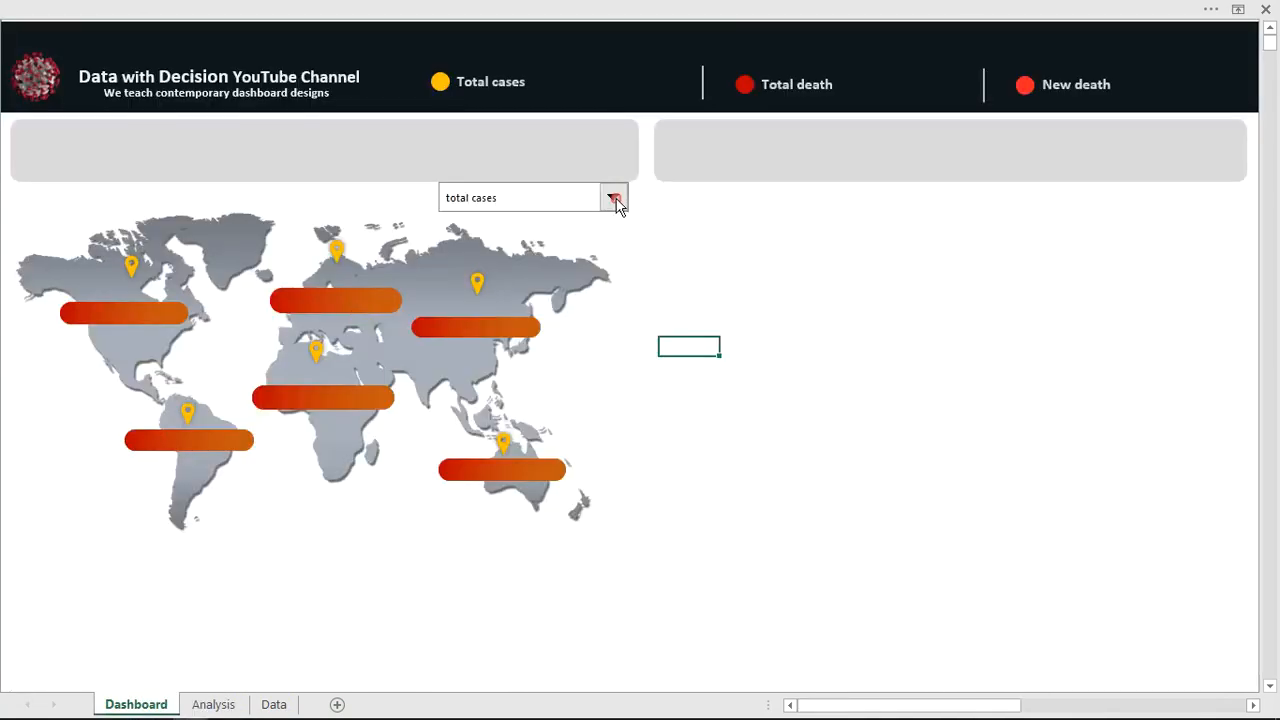
pyautogui.click(615, 201)
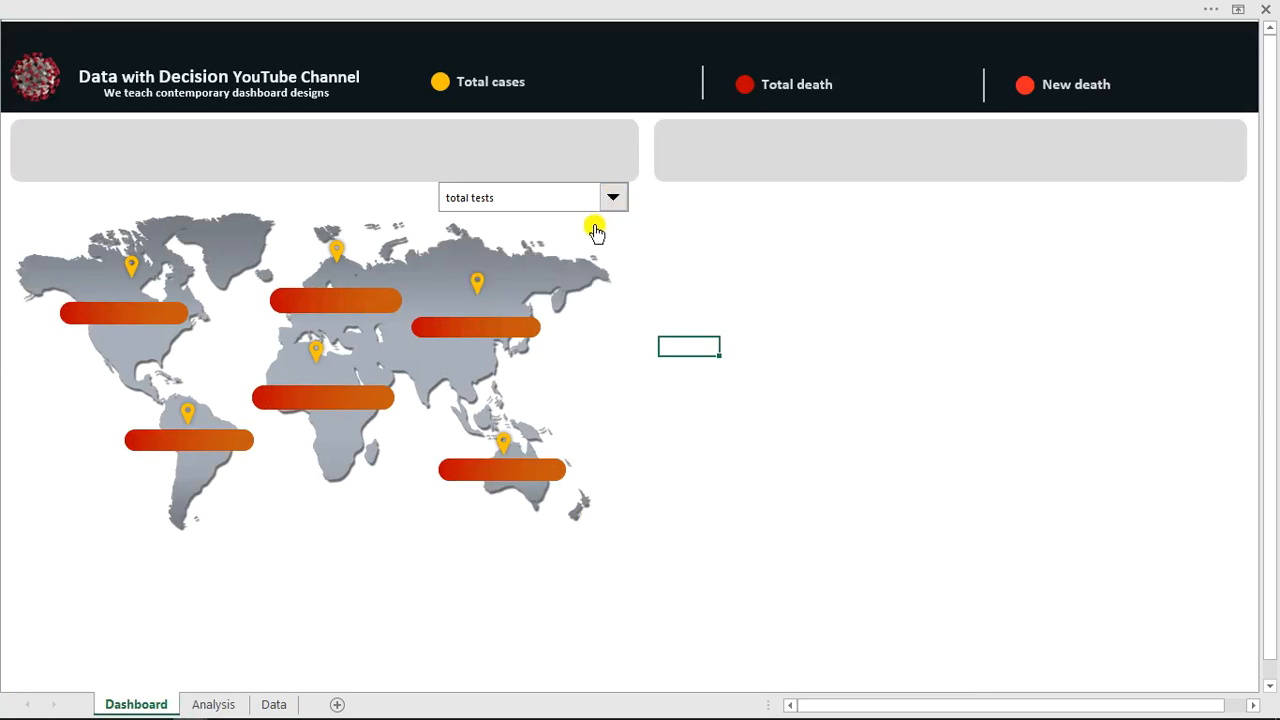
# Choose total cases in the Dashboard combo box and check the continent table on the Analysis sheet
pyautogui.click(610, 202)
pyautogui.click(610, 202)
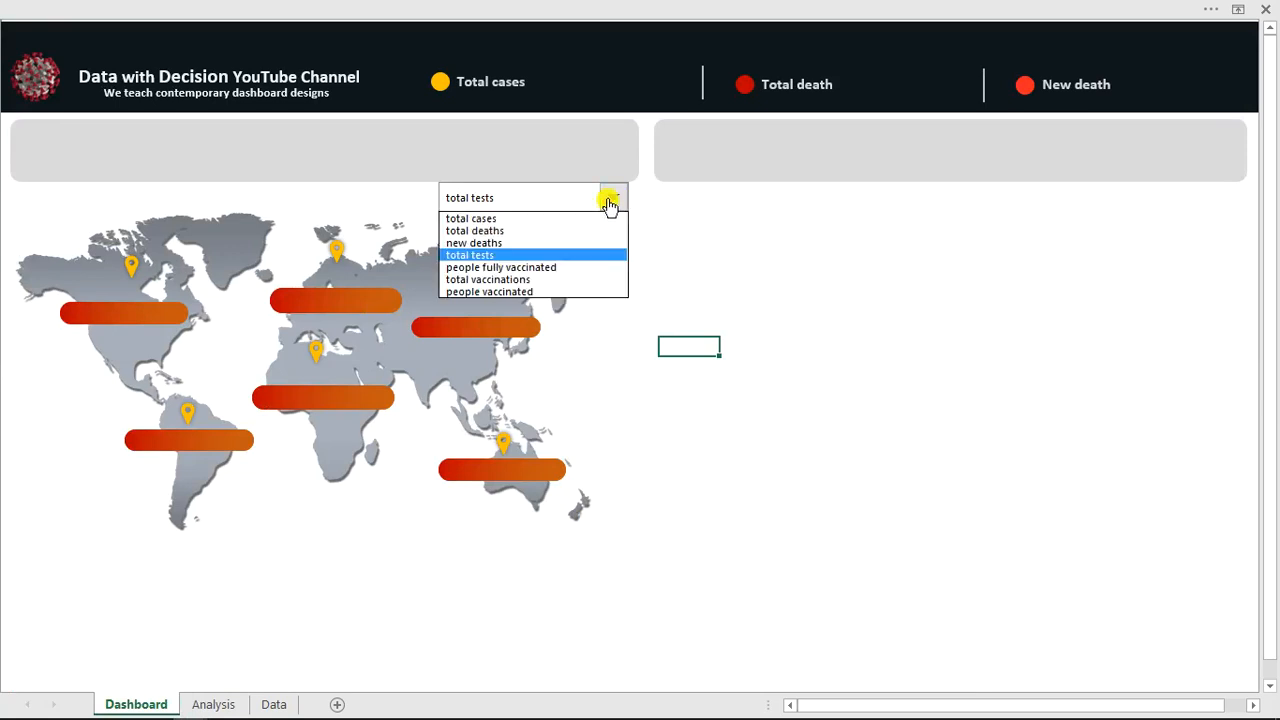
pyautogui.click(522, 219)
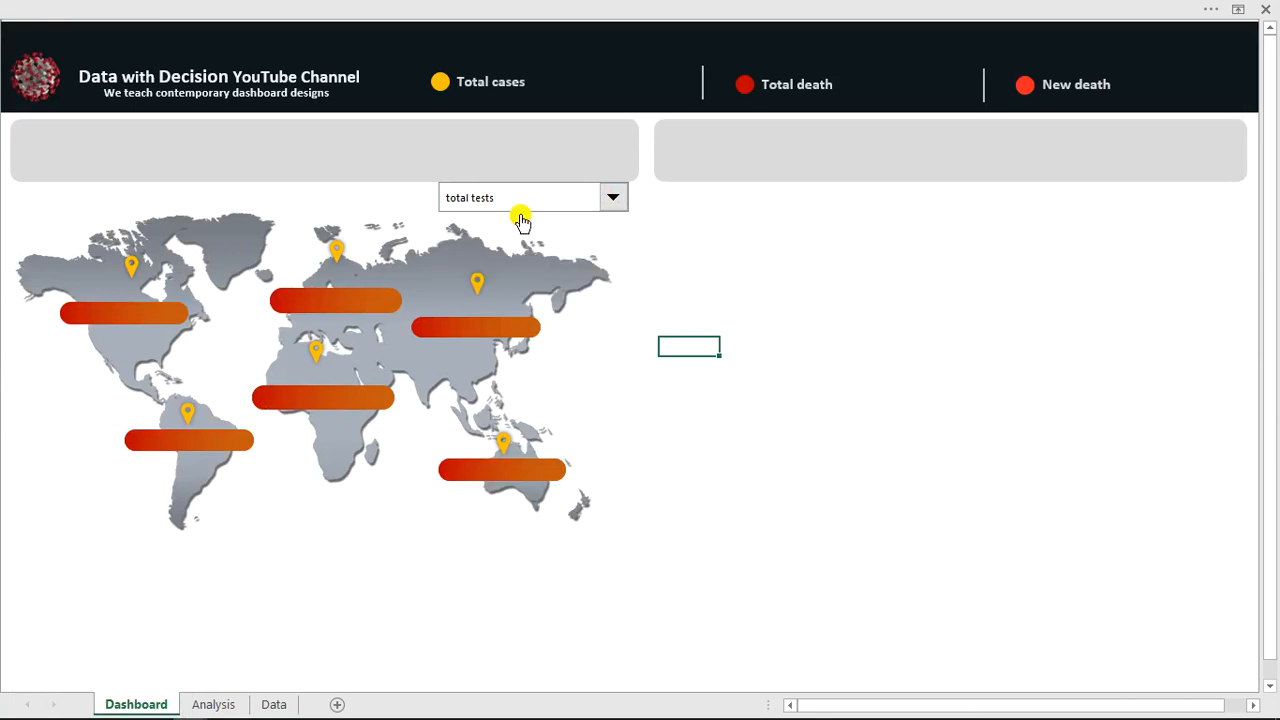
pyautogui.click(210, 705)
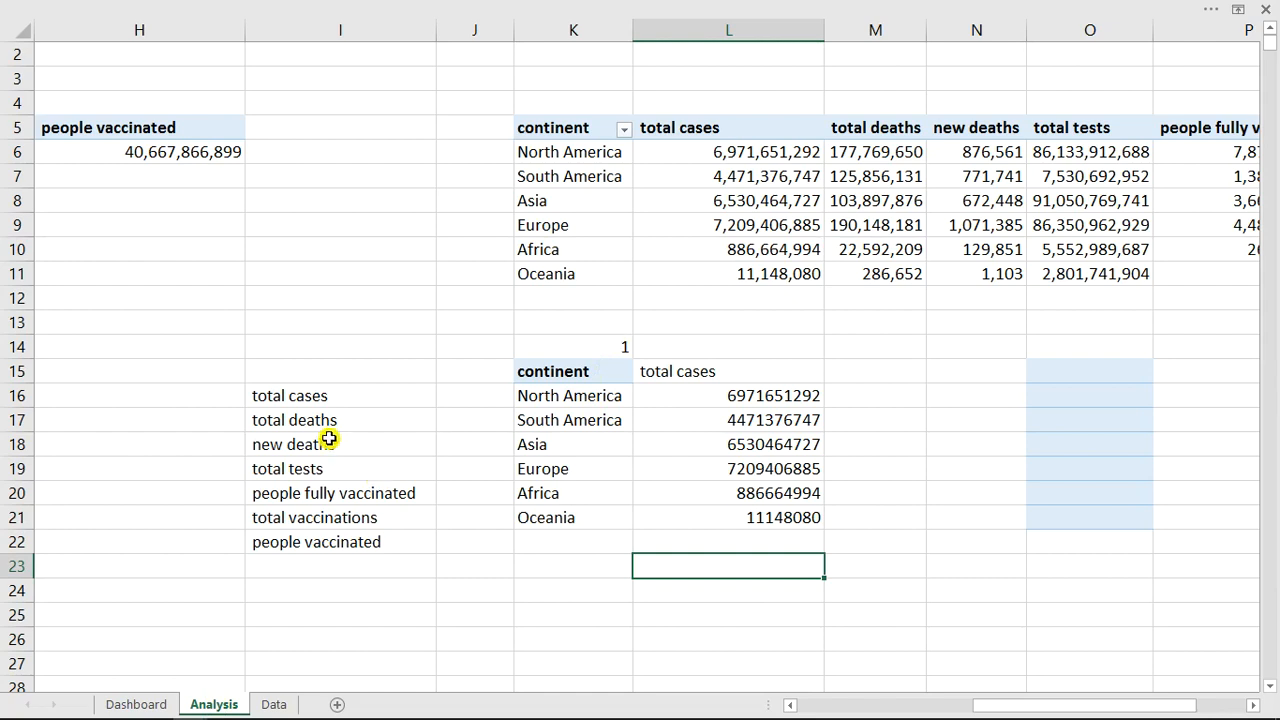
# Paste the helper block at M15 with ↑ and ↓ above the headings max, min, combine and Used Condition
pyautogui.click(856, 373)
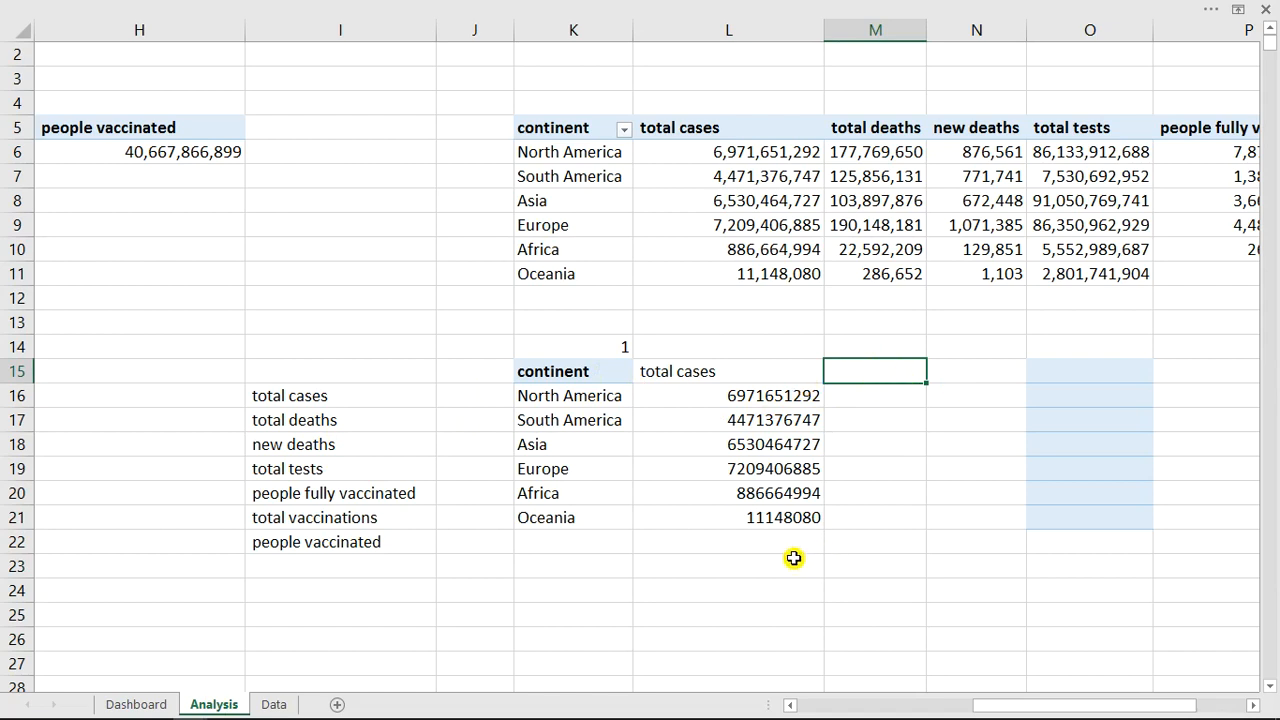
pyautogui.write('↑\t↓ max\tmin\tcombine\tUsed Condition')
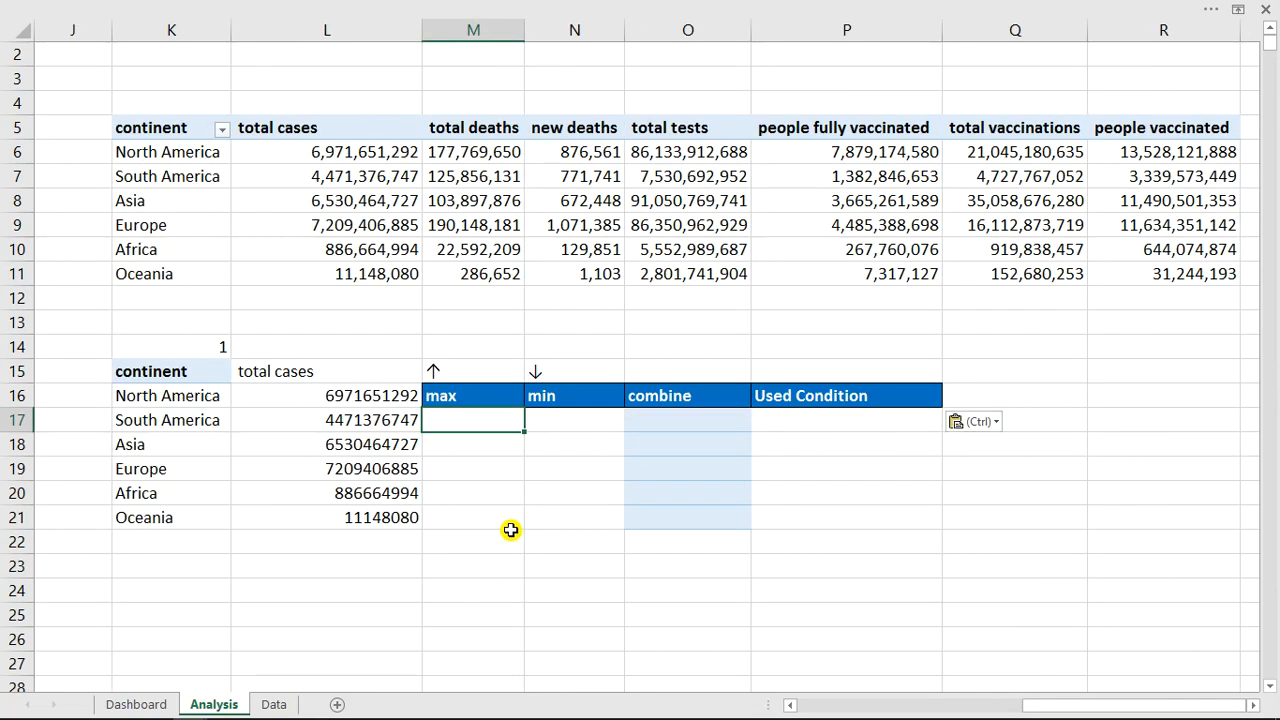
pyautogui.press('ctrl')
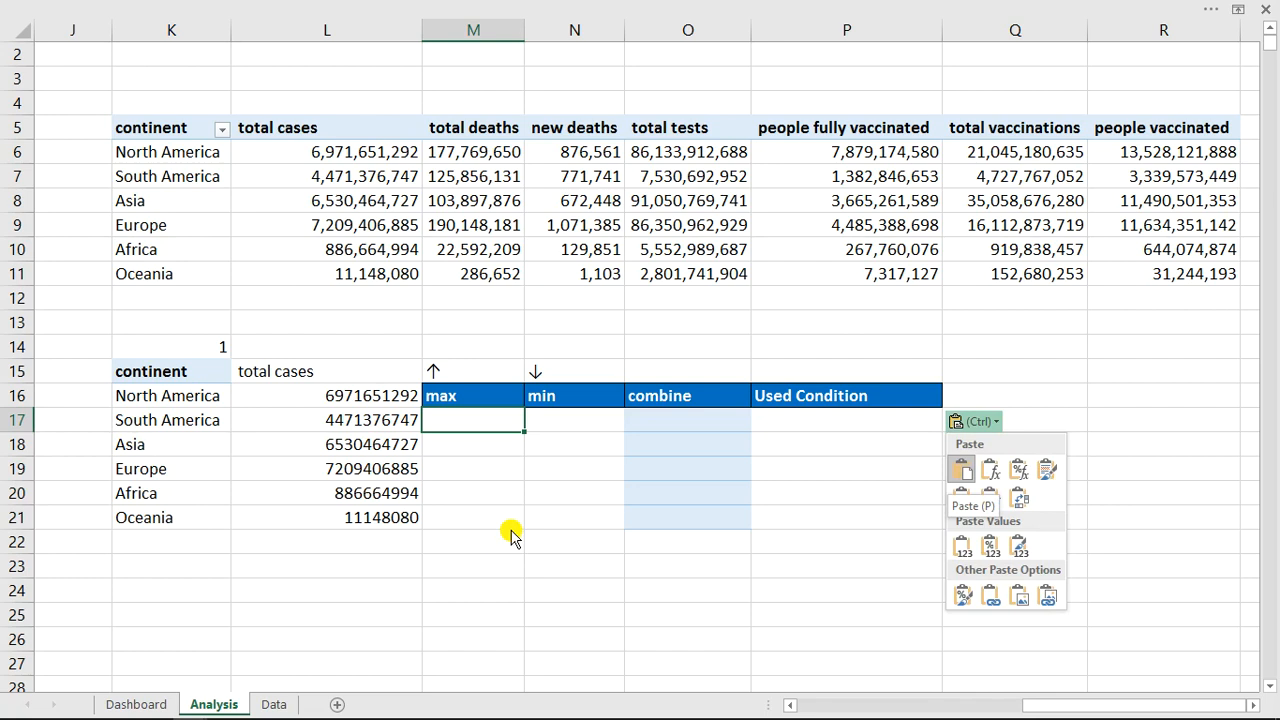
pyautogui.press('Escape')
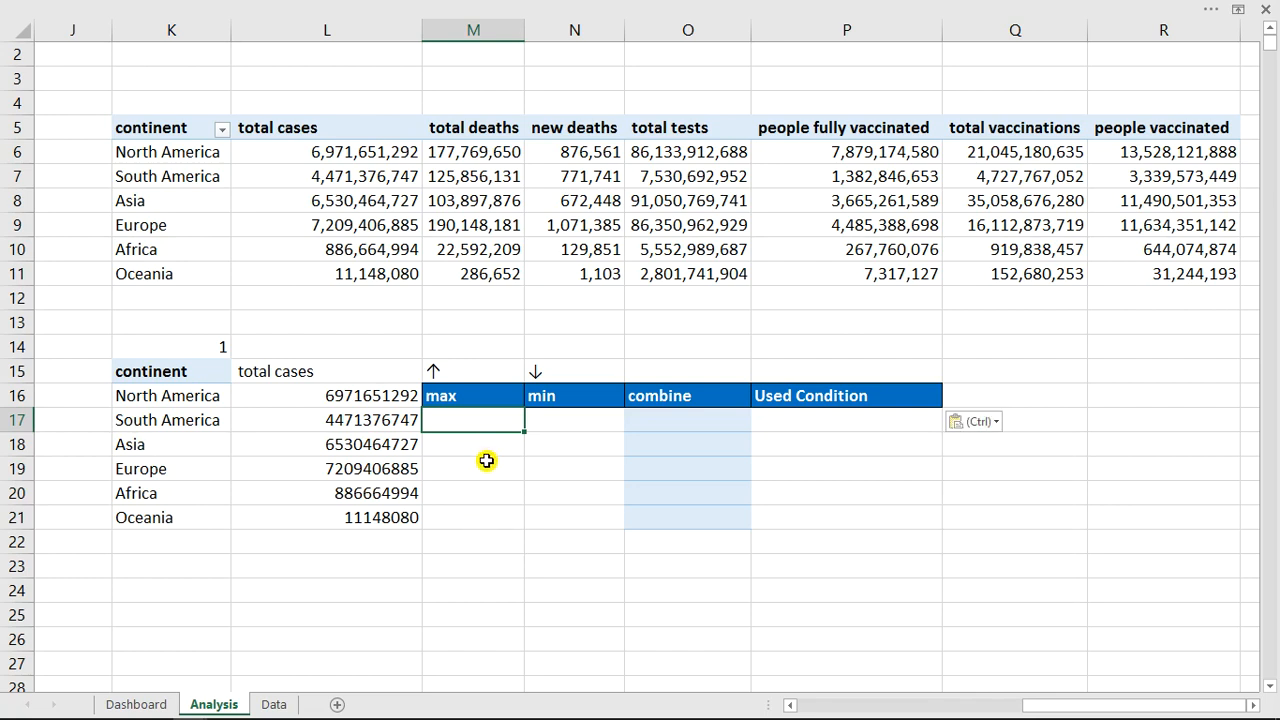
# Insert the Upwards Arrow and Downwards Arrow symbols into cell M13
pyautogui.click(486, 460)
pyautogui.click(465, 368)
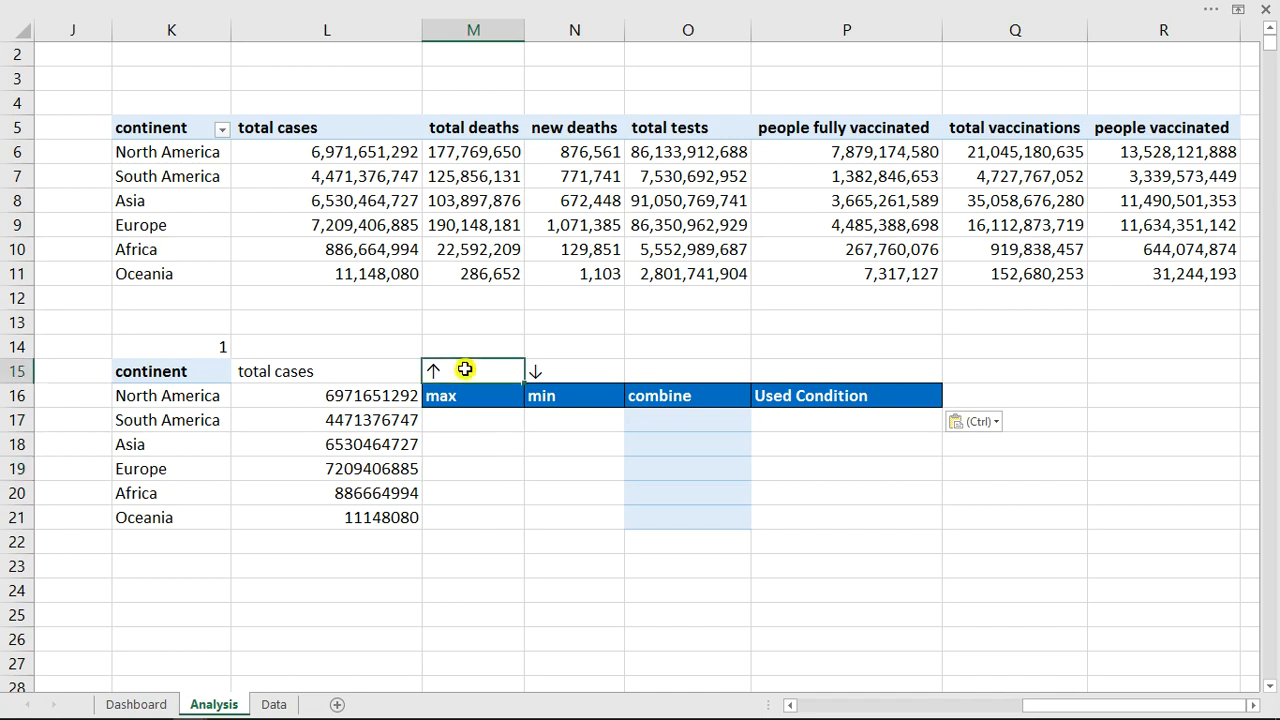
pyautogui.click(541, 374)
pyautogui.click(476, 371)
pyautogui.click(476, 325)
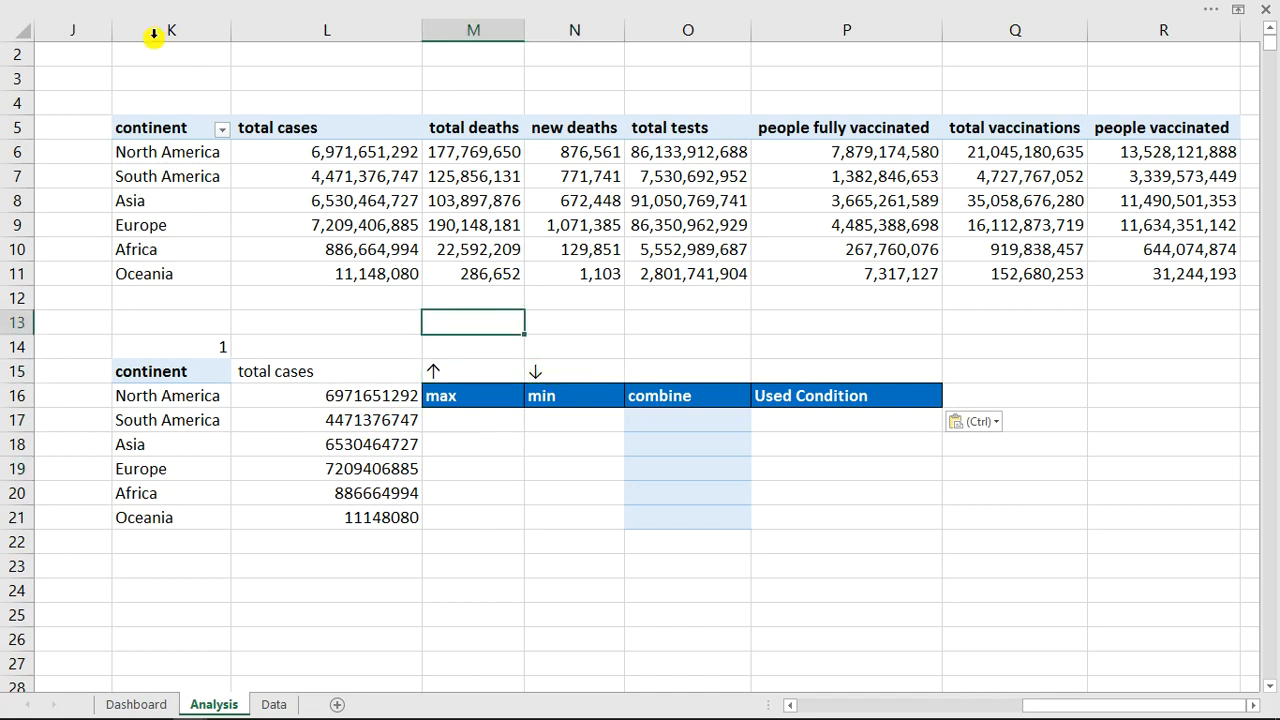
pyautogui.click(135, 8)
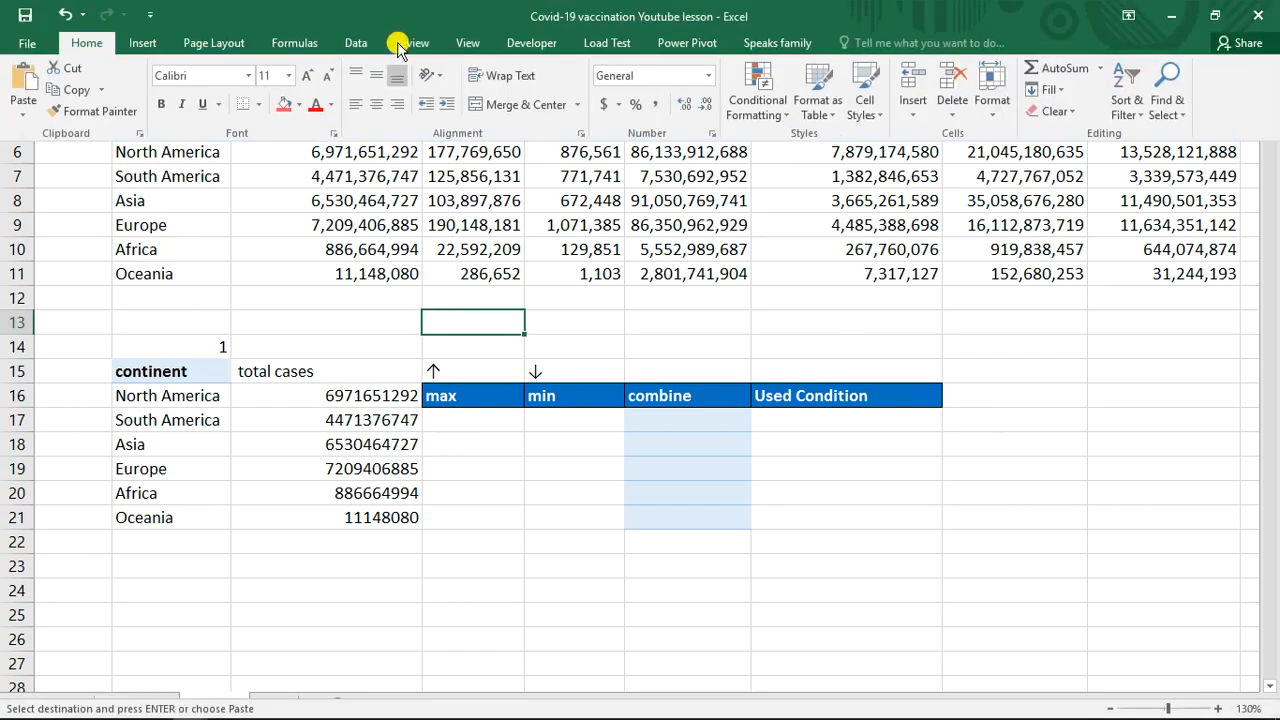
pyautogui.click(142, 43)
pyautogui.click(1181, 91)
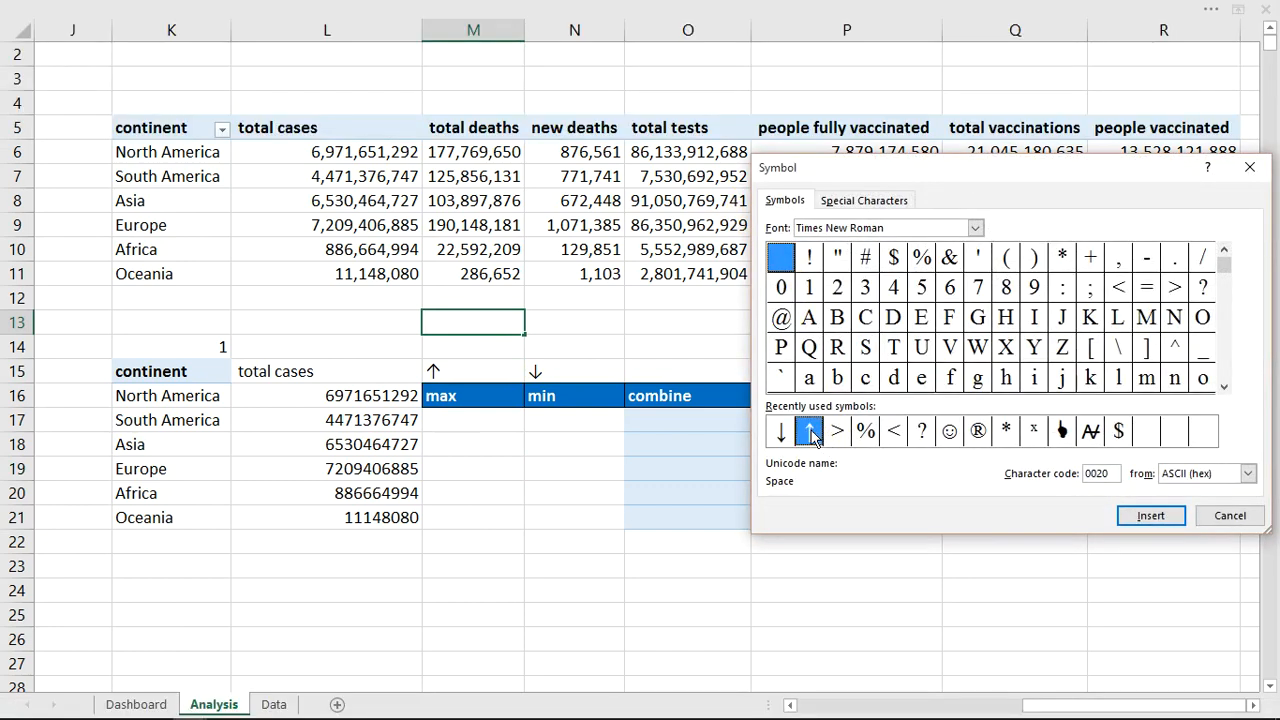
pyautogui.click(810, 431)
pyautogui.click(1150, 516)
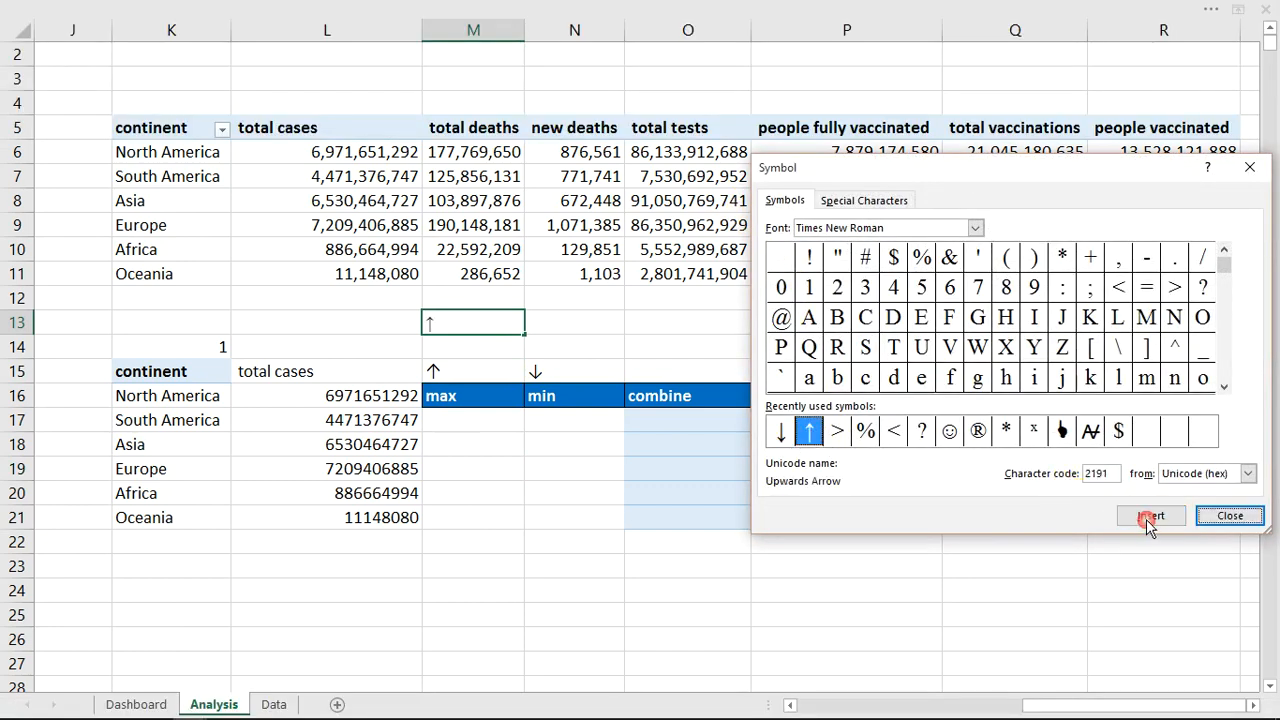
pyautogui.doubleClick(782, 432)
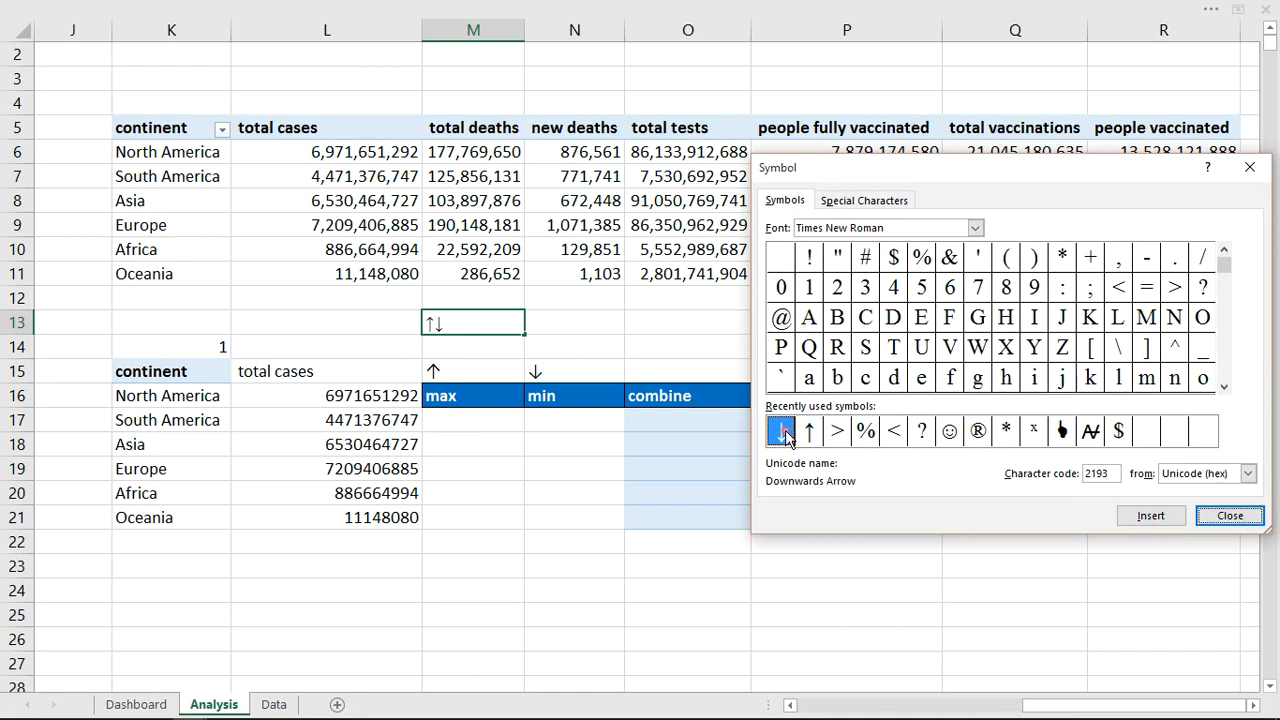
pyautogui.click(1230, 517)
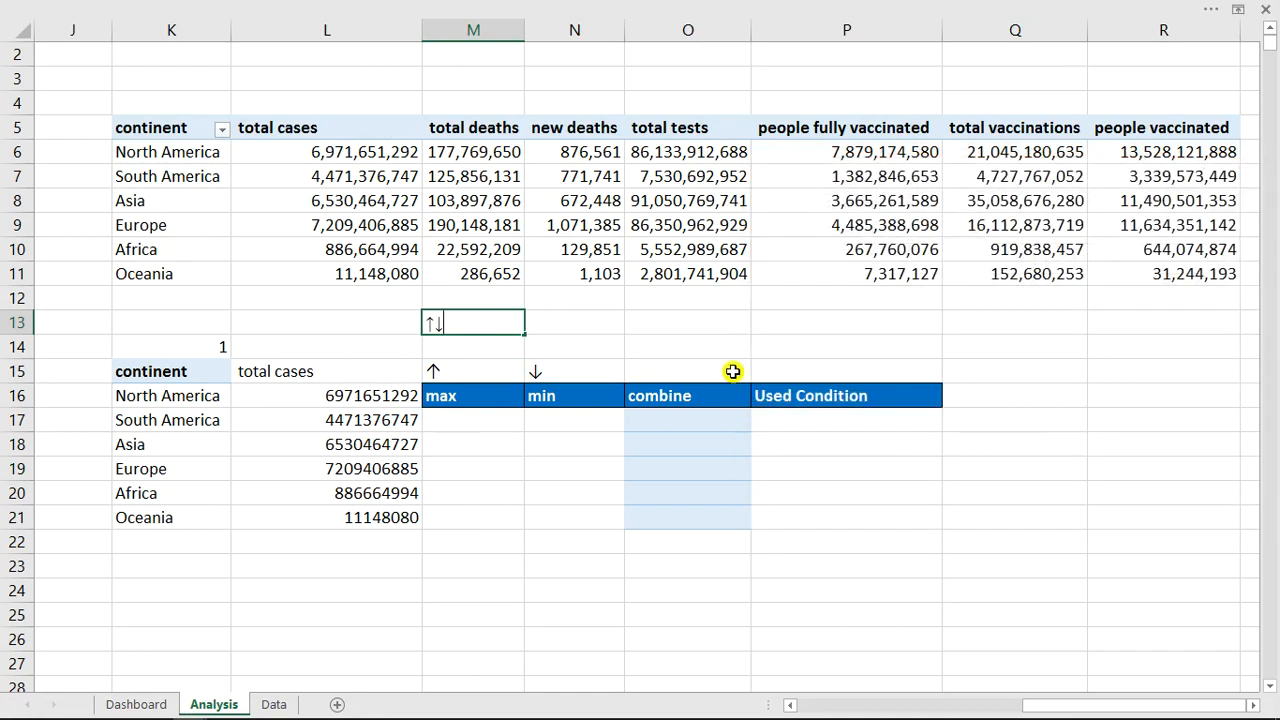
# Cut the down arrow out of M13 and paste it into N13
pyautogui.rightClick(438, 328)
pyautogui.click(482, 338)
pyautogui.click(566, 330)
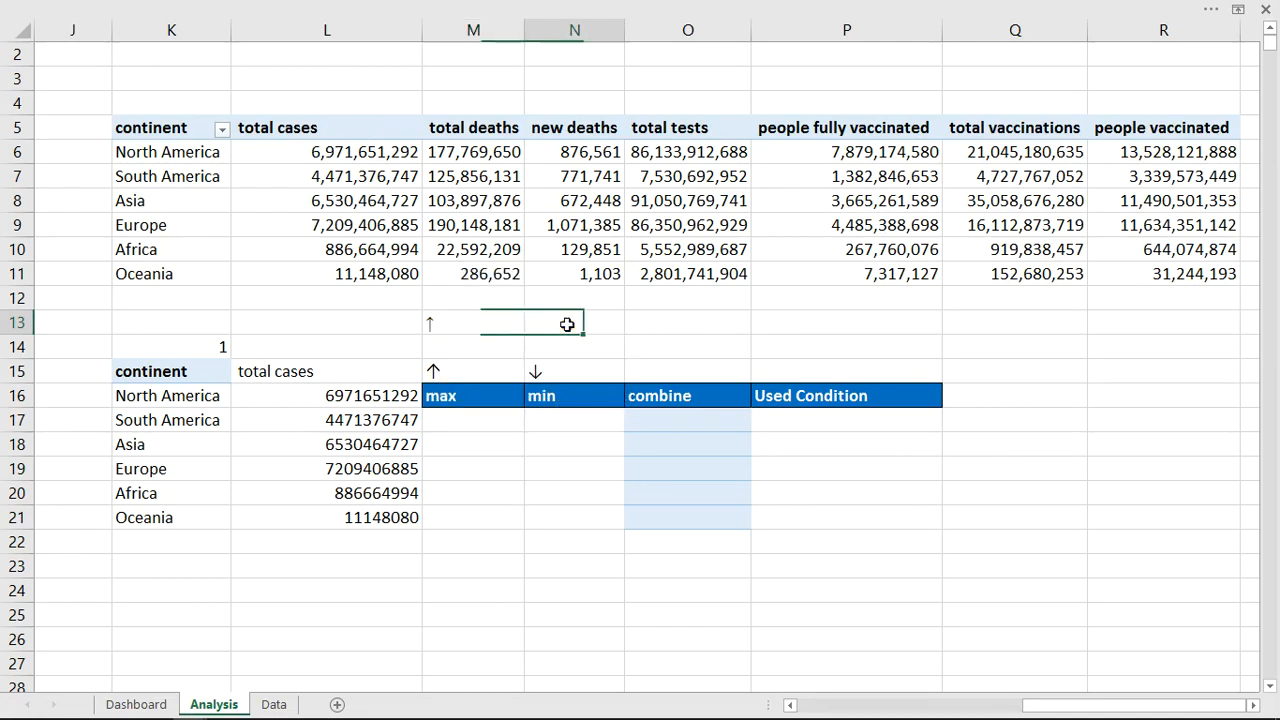
pyautogui.rightClick(568, 321)
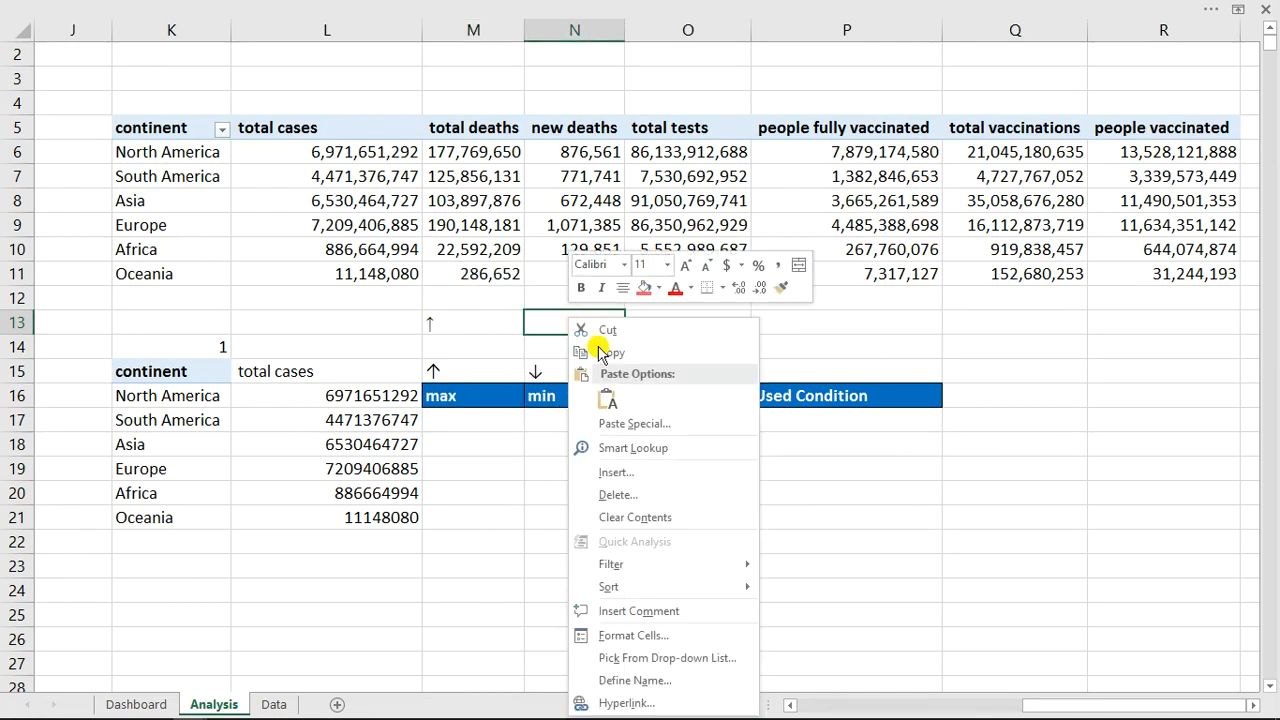
pyautogui.click(607, 400)
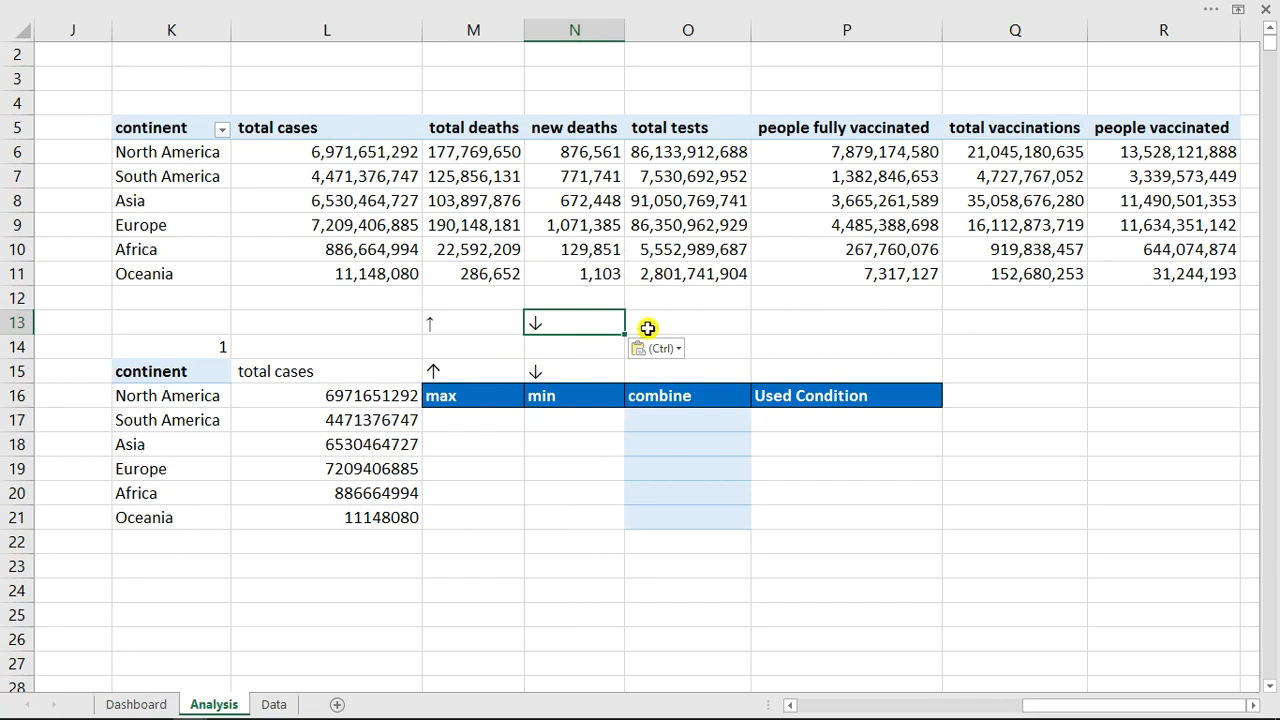
# Clear the trial arrows from M13:N13
pyautogui.moveTo(623, 323); pyautogui.dragTo(492, 328)
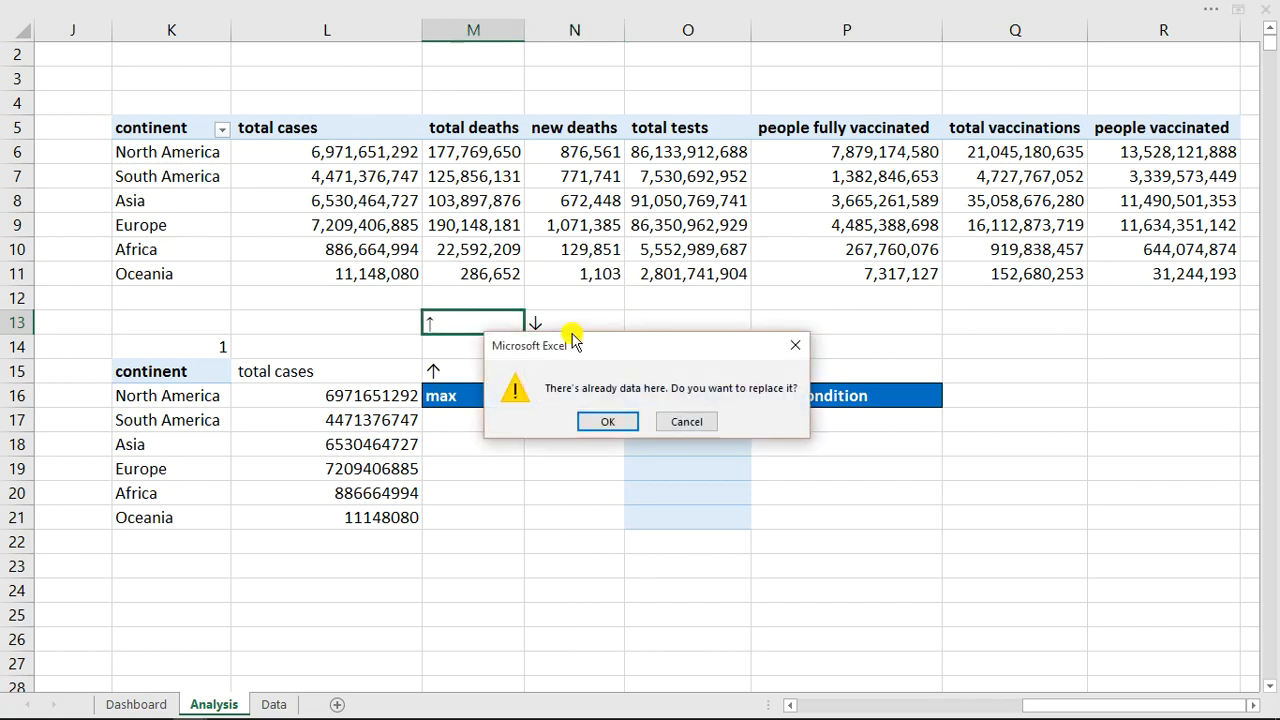
pyautogui.click(685, 421)
pyautogui.moveTo(580, 320); pyautogui.dragTo(471, 323)
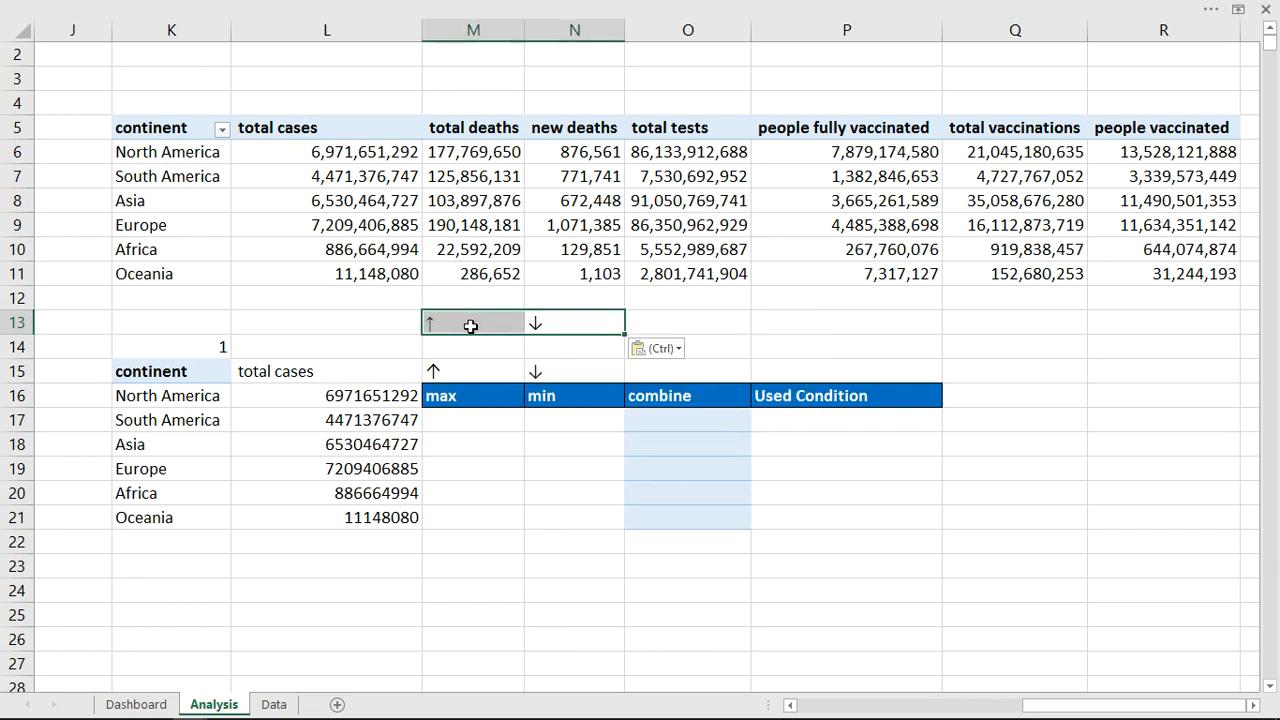
pyautogui.press('Delete')
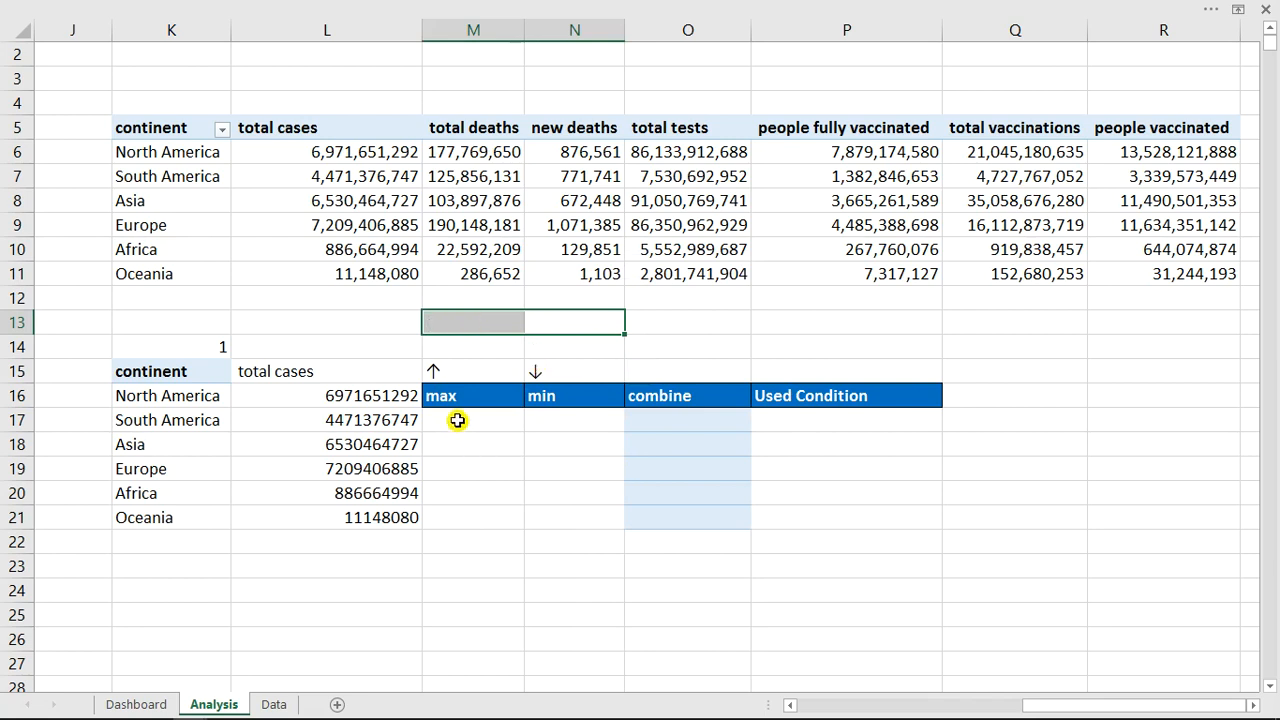
# Move the arrow and heading block M15:P17 up one row so the headings sit in row 15
pyautogui.moveTo(437, 366); pyautogui.dragTo(585, 400)
pyautogui.keyDown('shift'); pyautogui.click(908, 404); pyautogui.keyUp('shift')
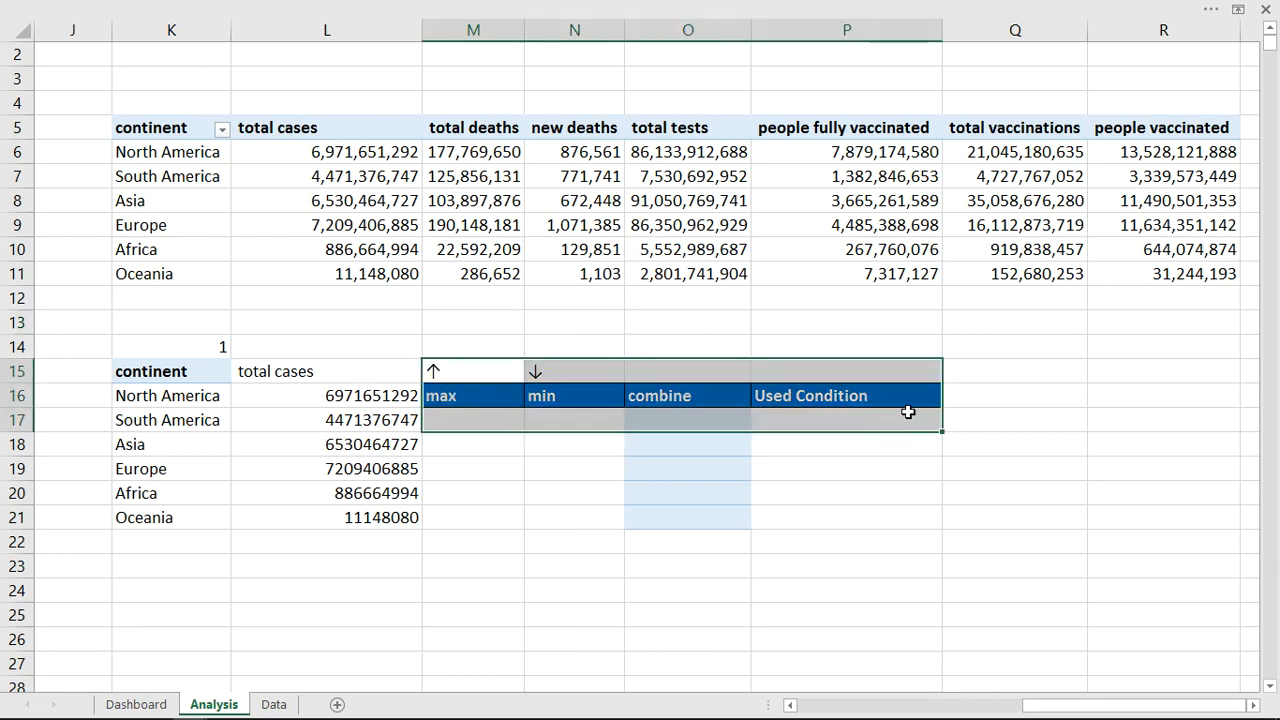
pyautogui.moveTo(744, 406); pyautogui.dragTo(741, 376)
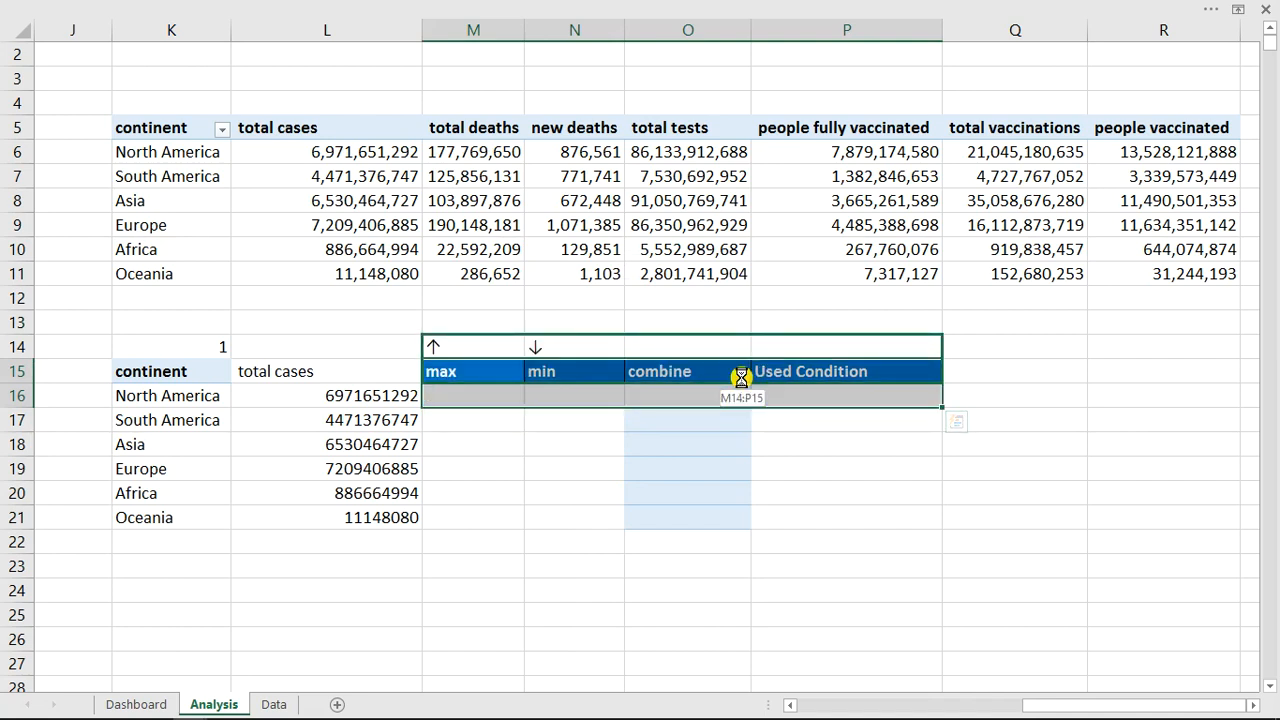
pyautogui.click(449, 394)
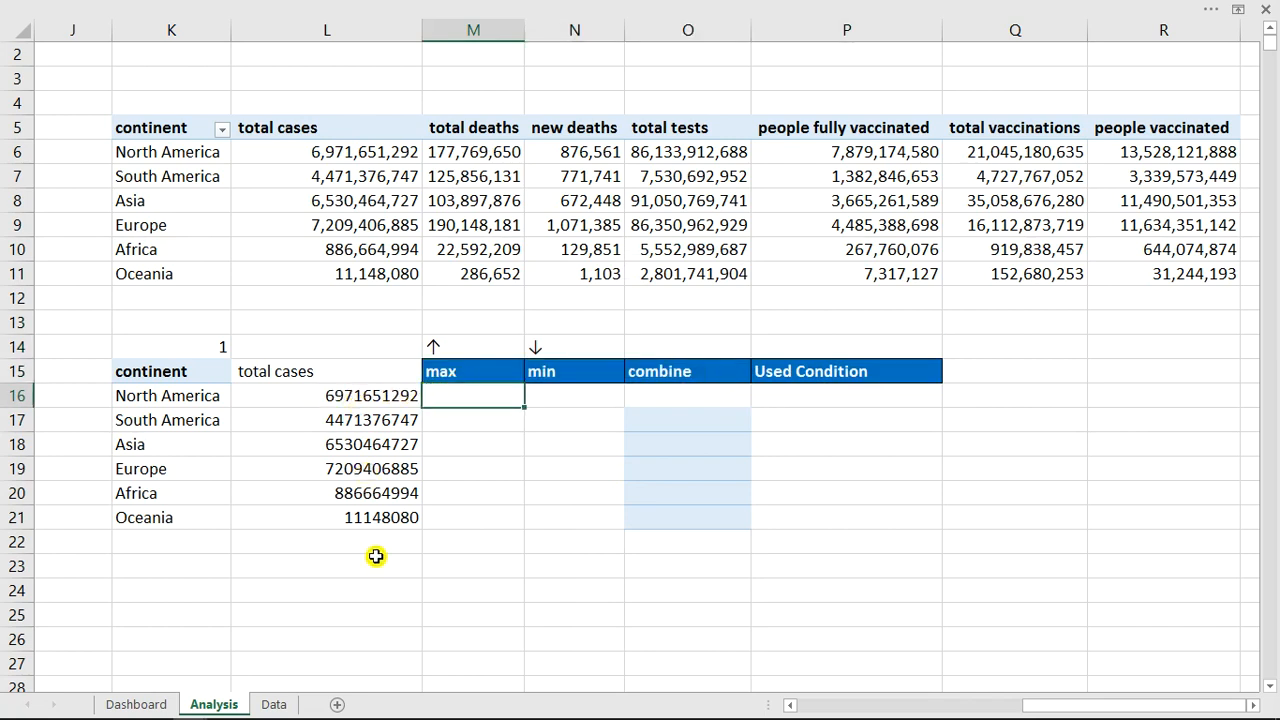
pyautogui.write('=')
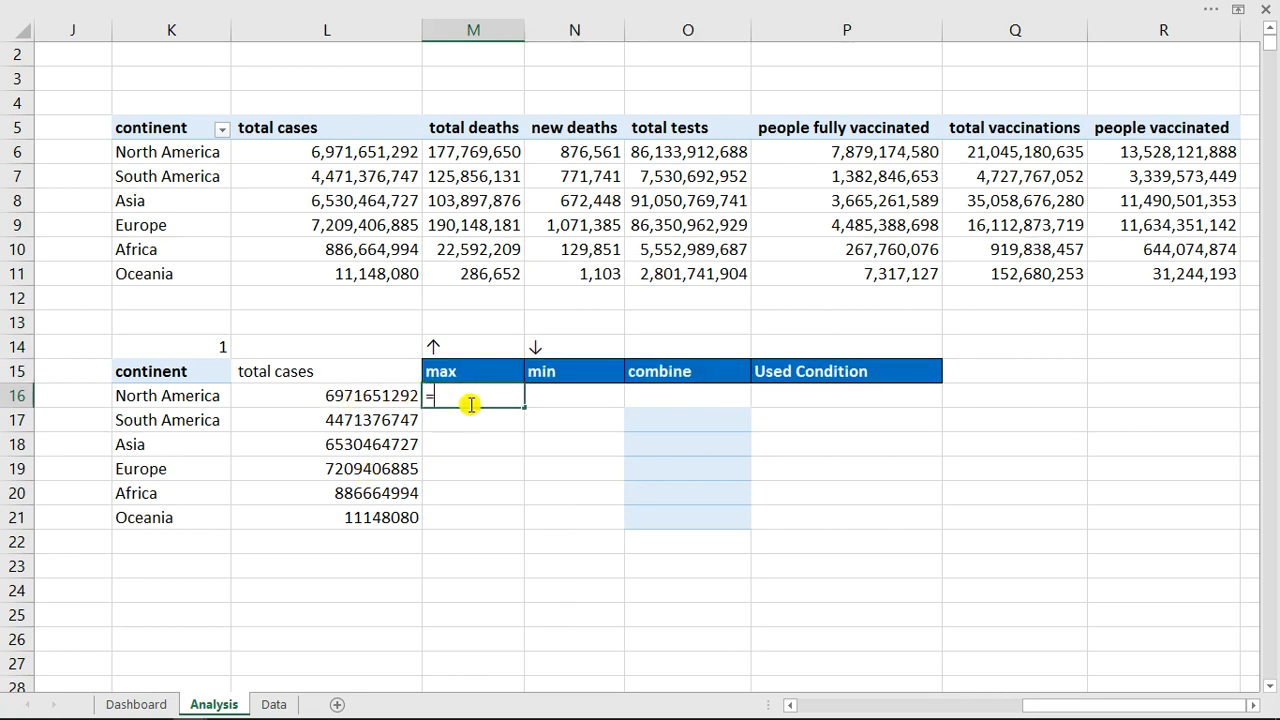
pyautogui.write('max')
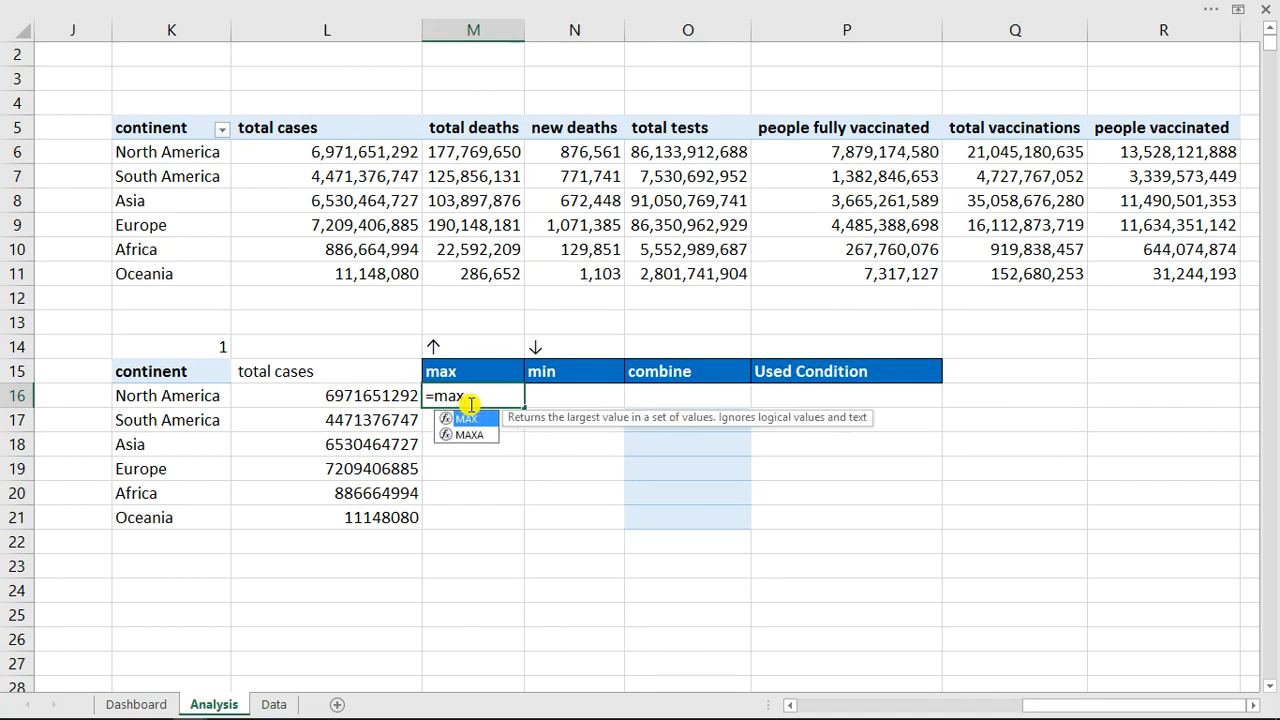
pyautogui.press('Tab')
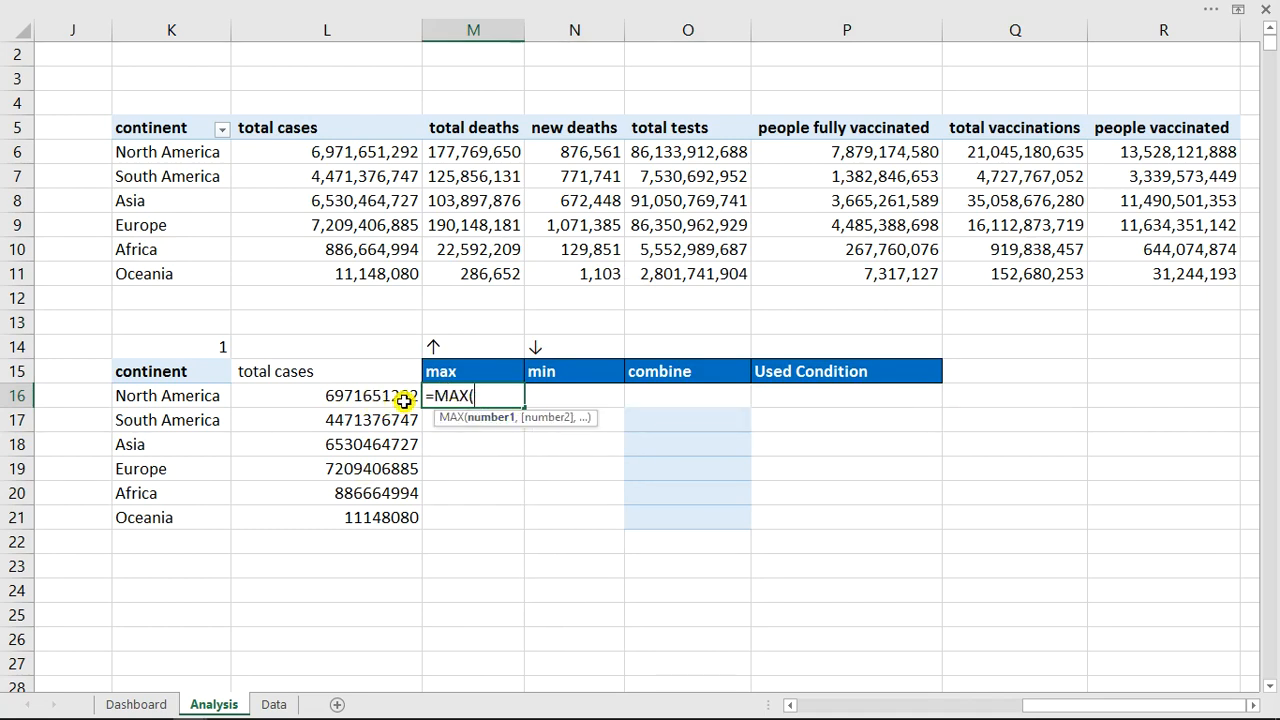
pyautogui.press('BackSpace')
pyautogui.press('BackSpace')
pyautogui.press('BackSpace')
pyautogui.press('BackSpace')
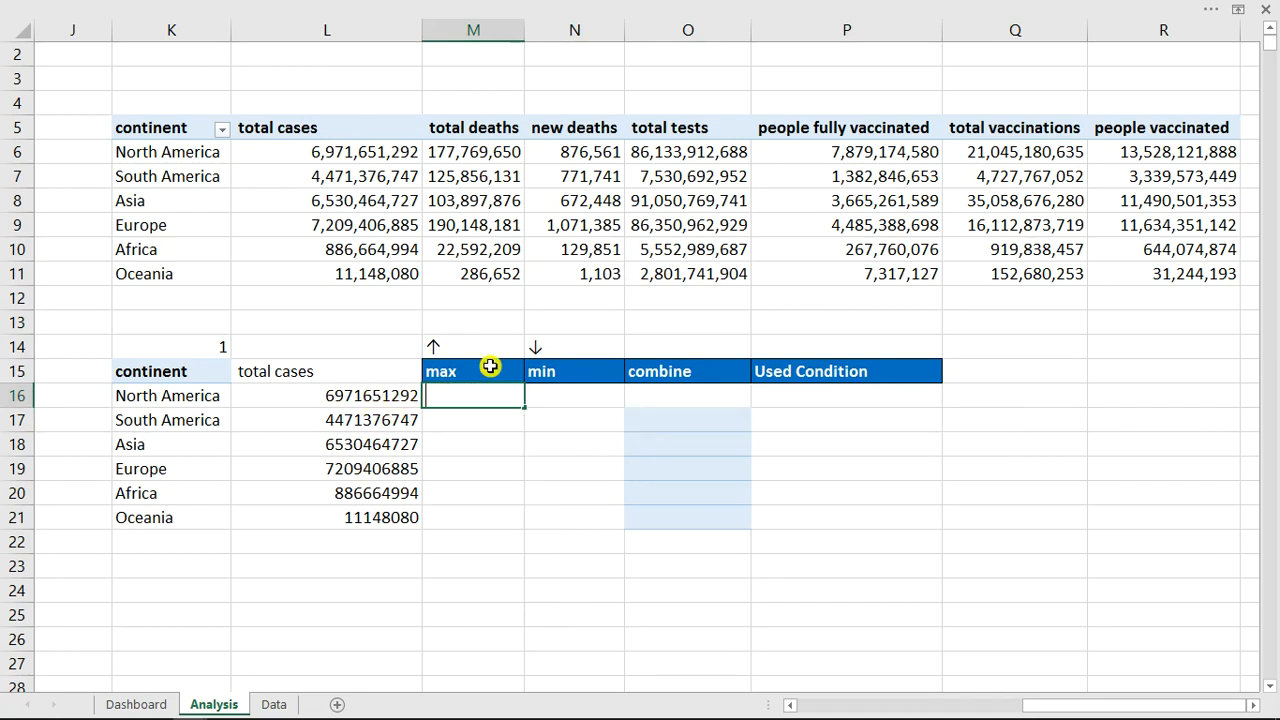
# Start an IF formula in M16 that tests whether L16 equals the MAX of L16:L21
pyautogui.write('if')
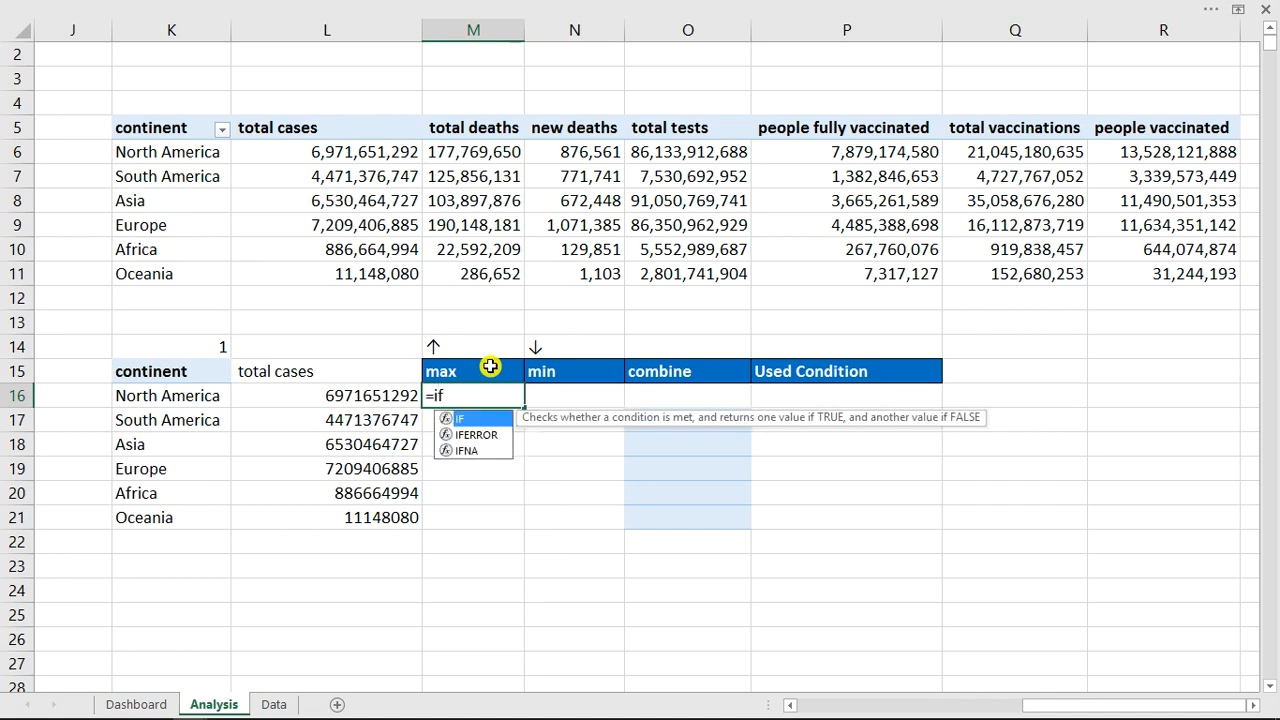
pyautogui.press('Tab')
pyautogui.click(390, 396)
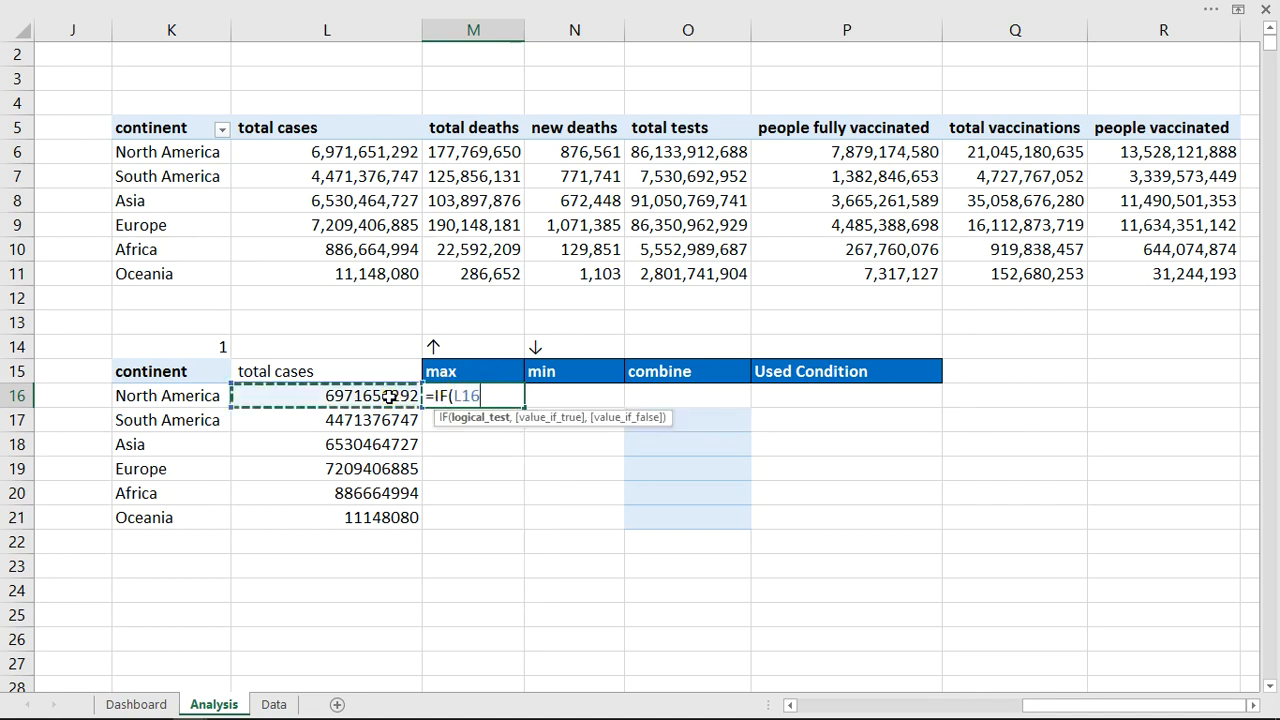
pyautogui.write('=')
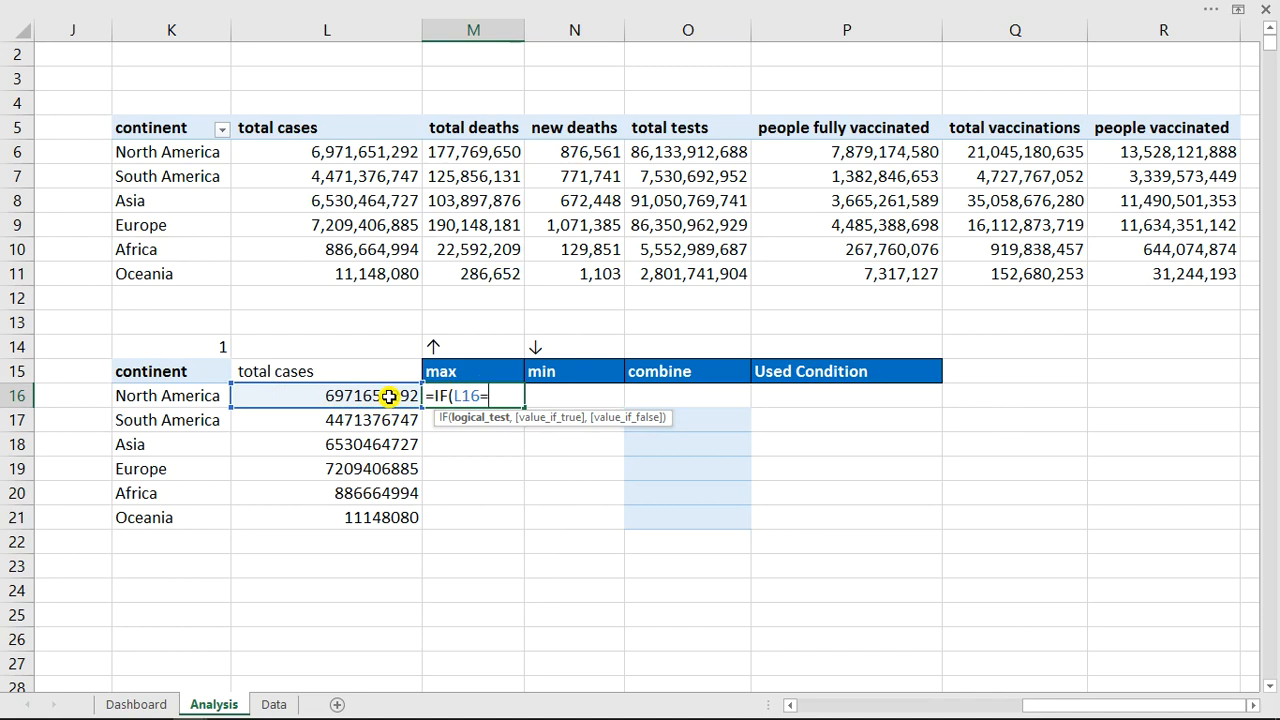
pyautogui.write('max')
pyautogui.press('Tab')
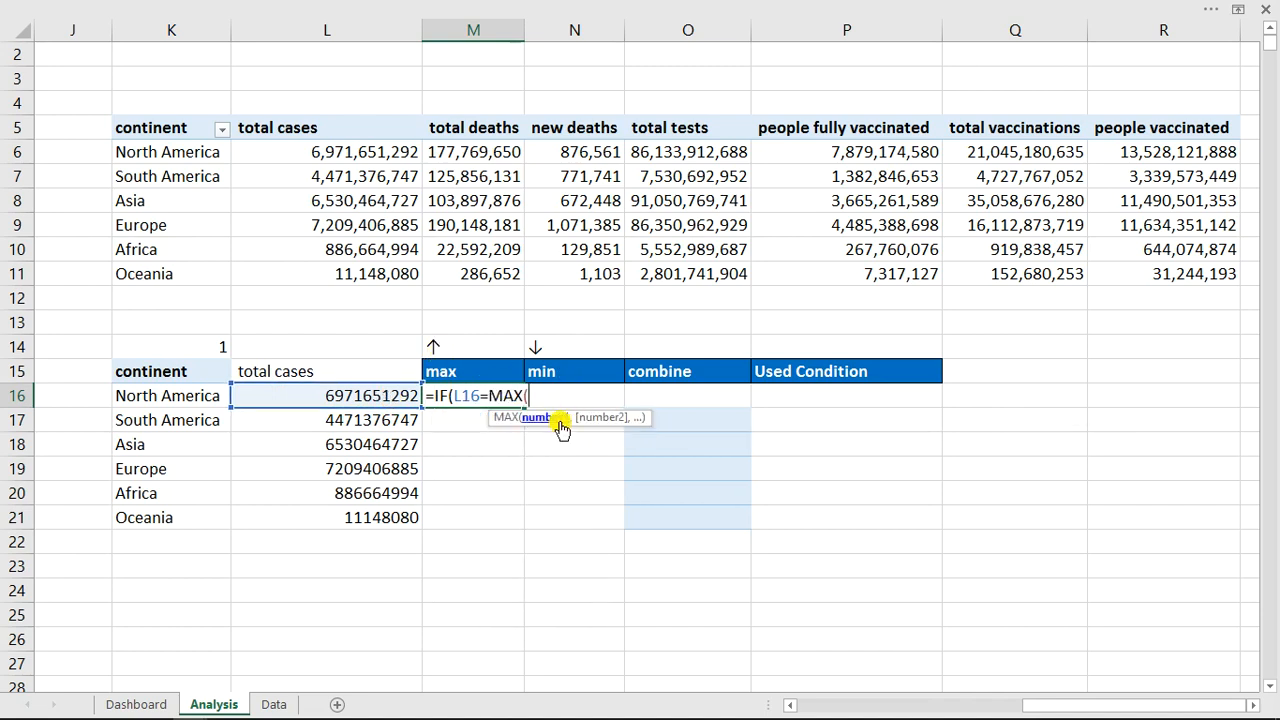
pyautogui.moveTo(380, 395); pyautogui.dragTo(400, 517)
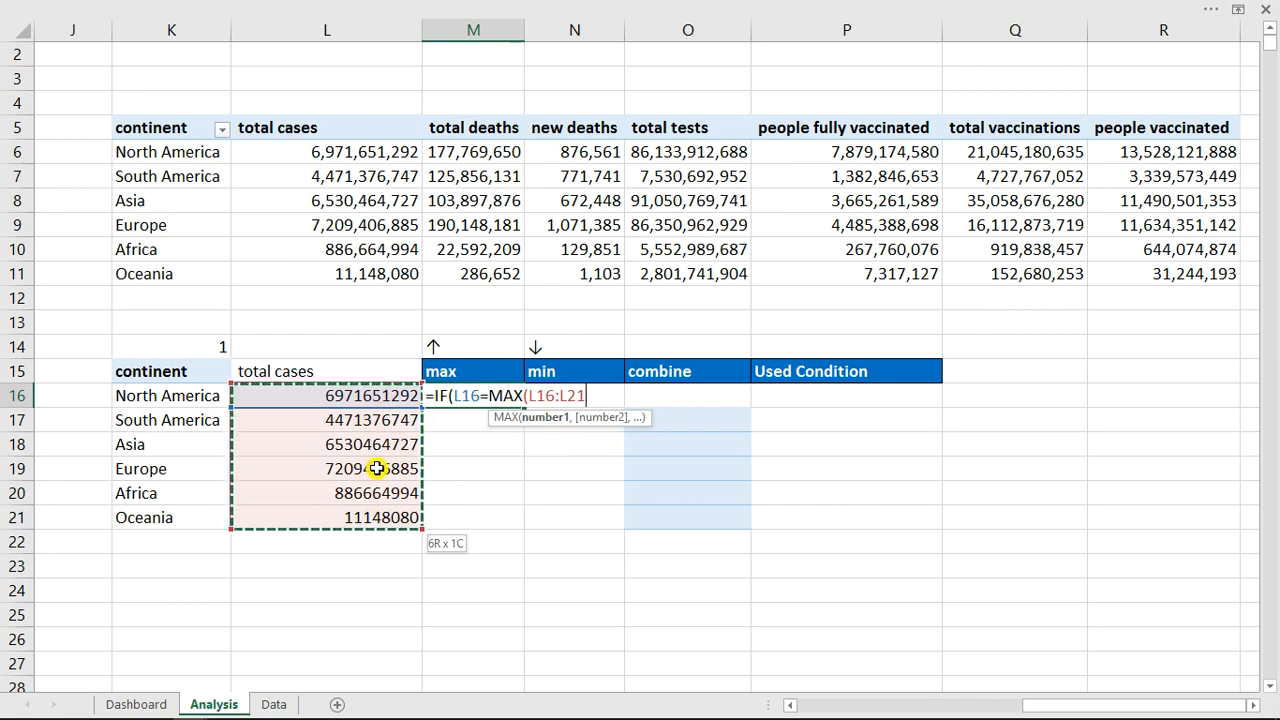
# Close the MAX function and make its range absolute as $L$16:$L$21
pyautogui.write(')')
pyautogui.click(532, 396)
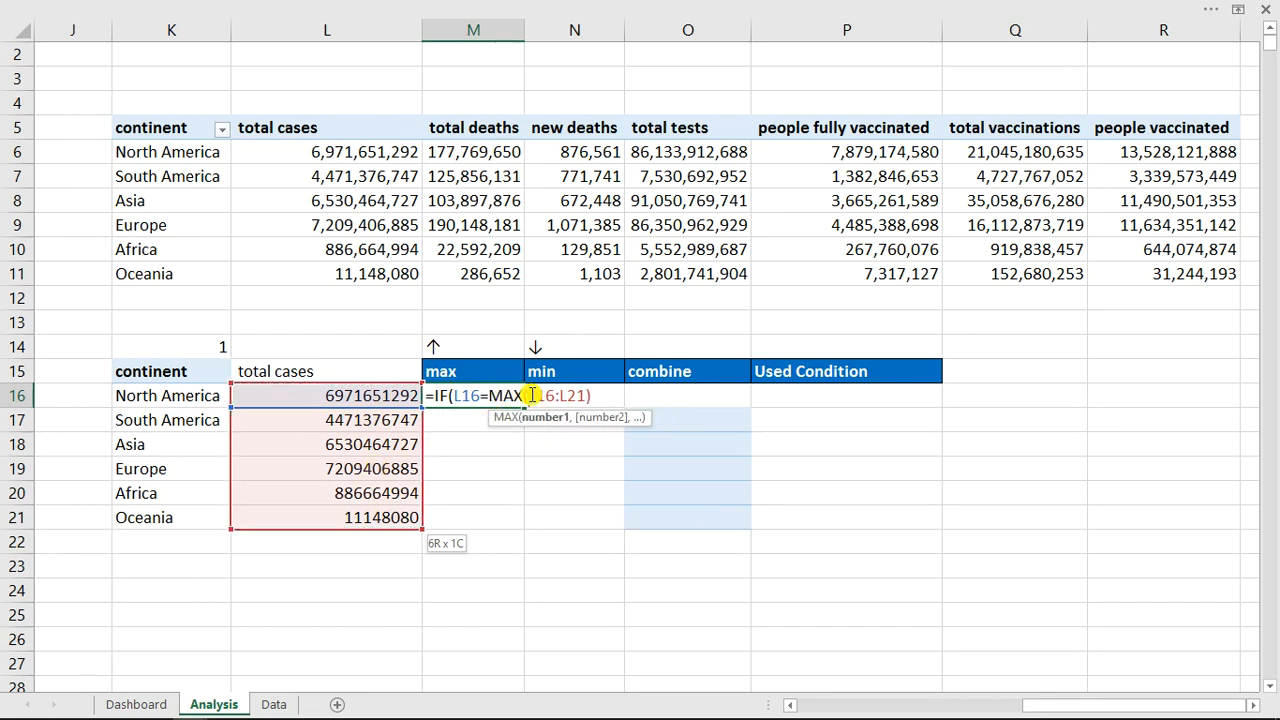
pyautogui.press('F4')
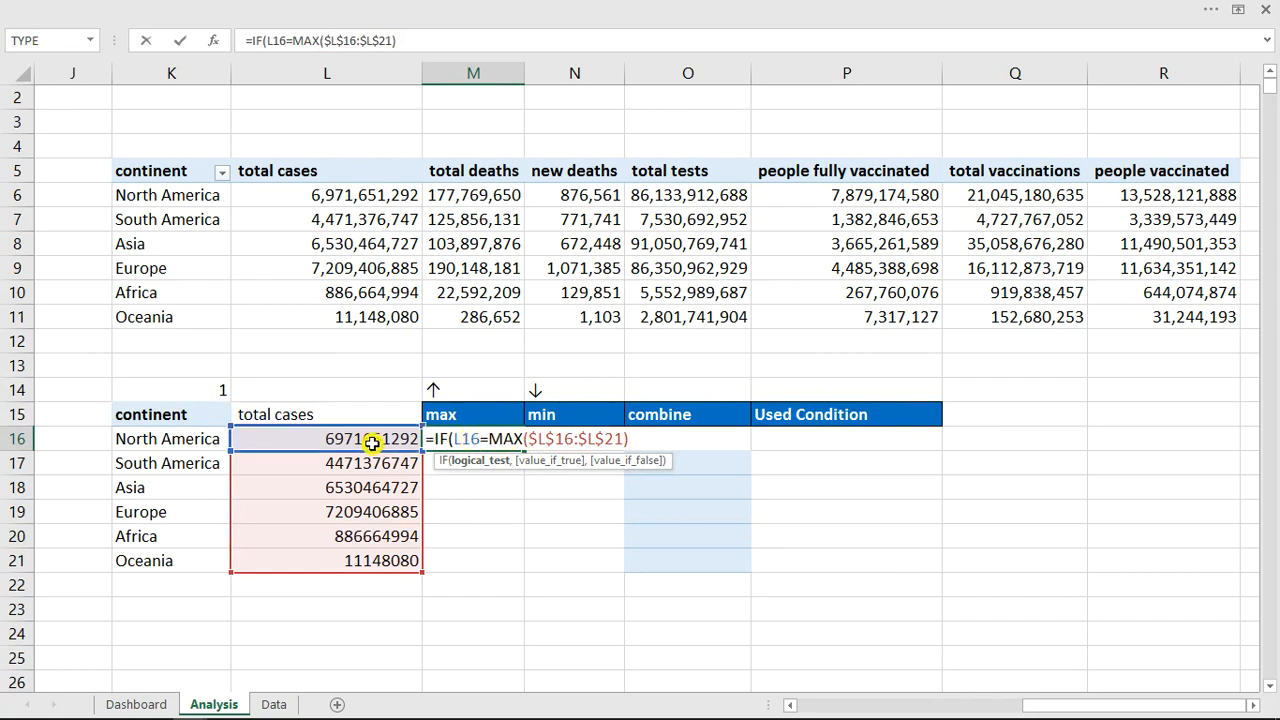
pyautogui.moveTo(528, 438); pyautogui.dragTo(619, 436)
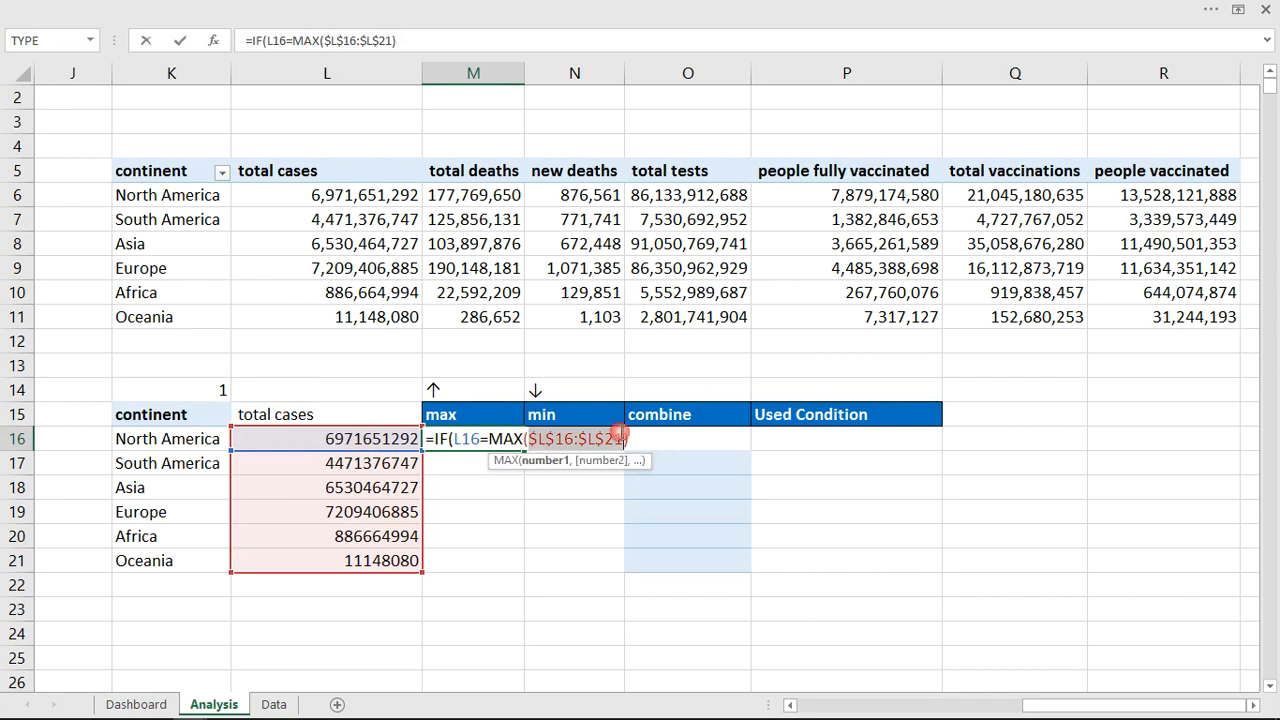
pyautogui.rightClick(622, 437)
pyautogui.click(660, 468)
pyautogui.click(638, 436)
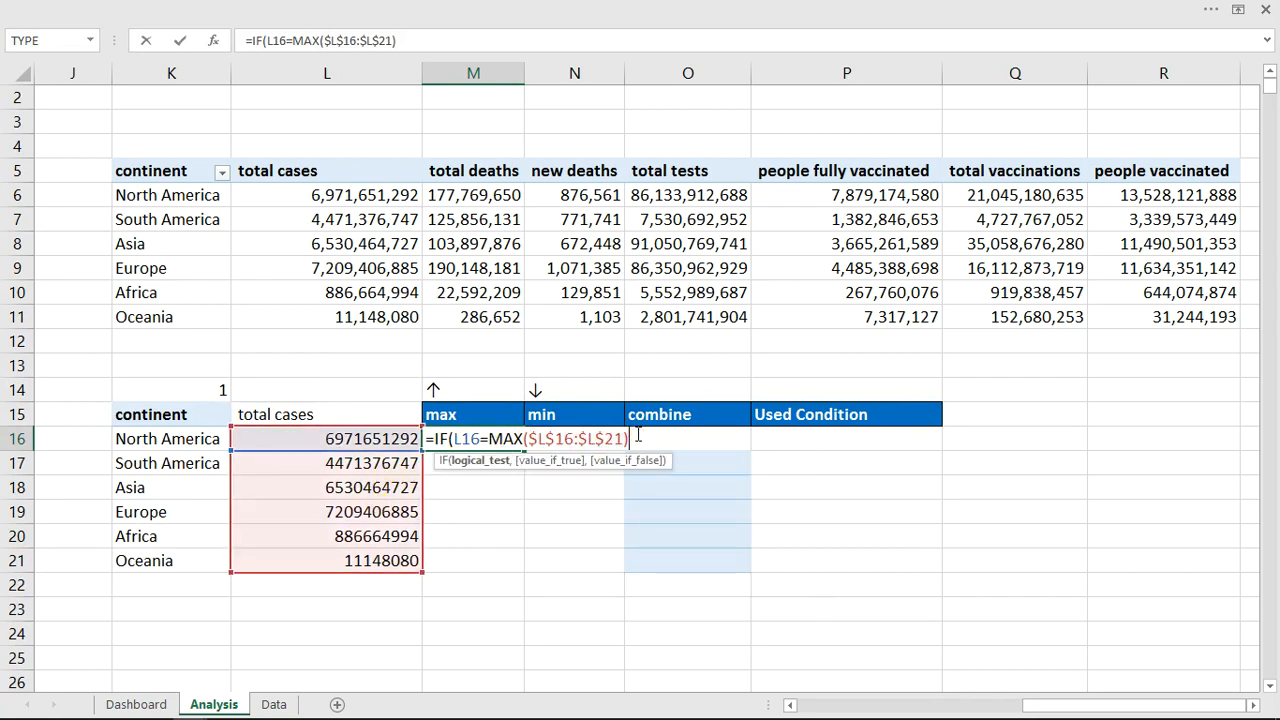
# Add K16&""&$M$14 as the value if true, joining the continent name with the absolute up-arrow reference
pyautogui.write(',')
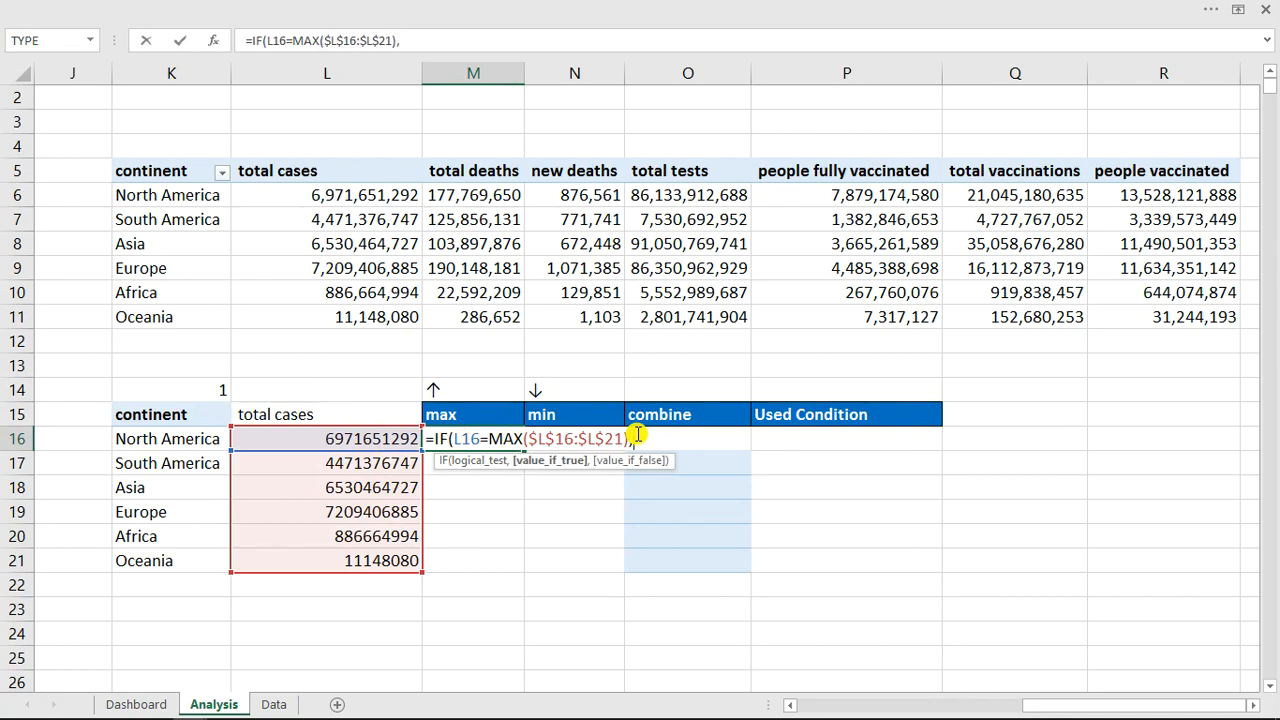
pyautogui.click(191, 443)
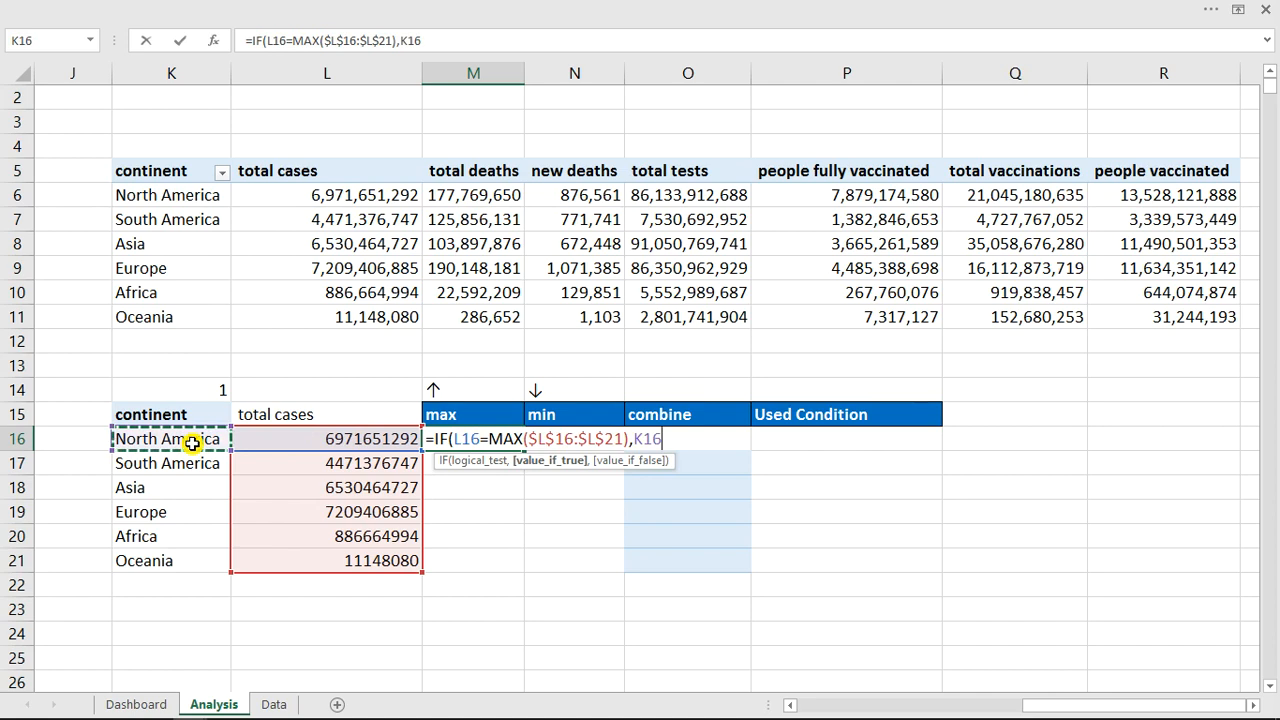
pyautogui.write('&')
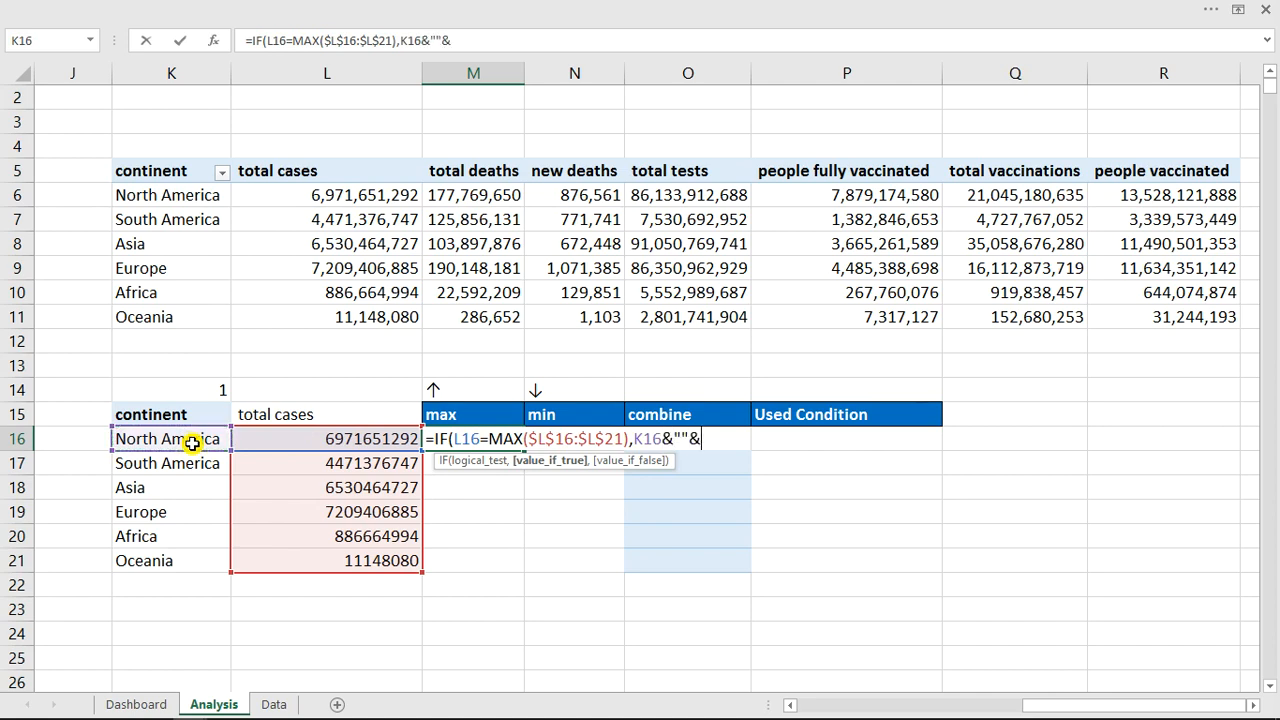
pyautogui.write('""&')
pyautogui.click(460, 391)
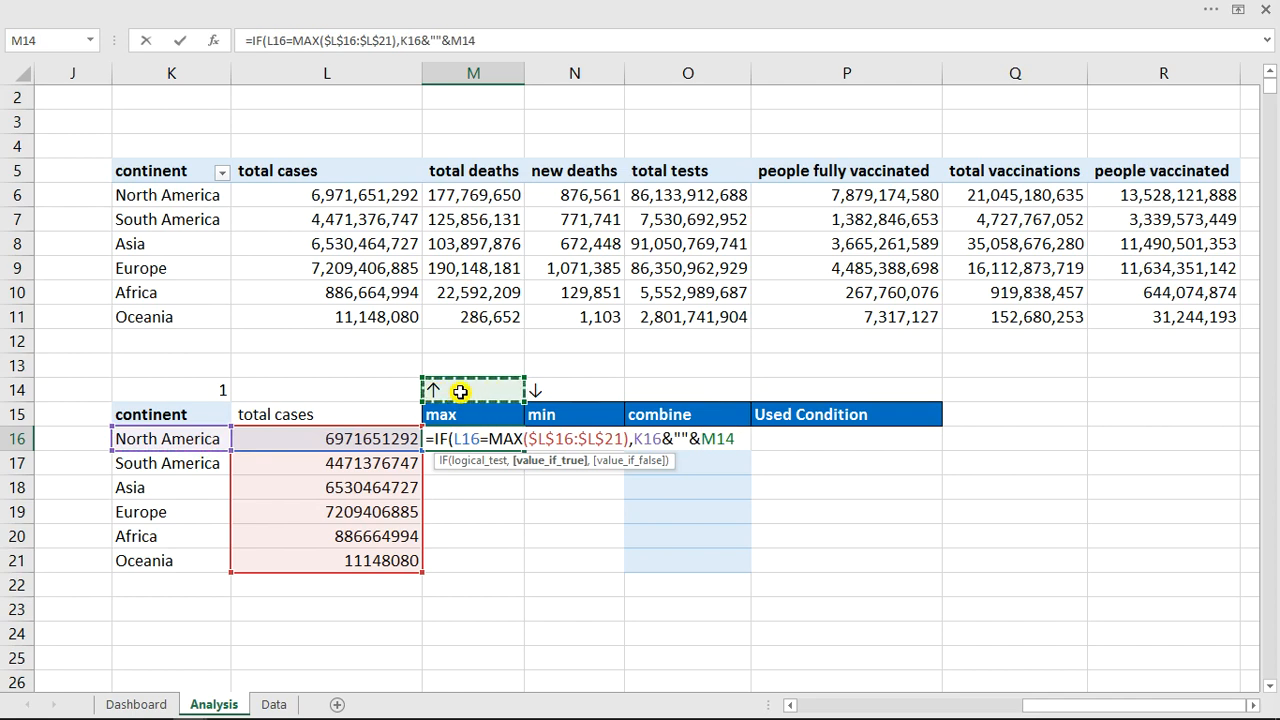
pyautogui.click(702, 438)
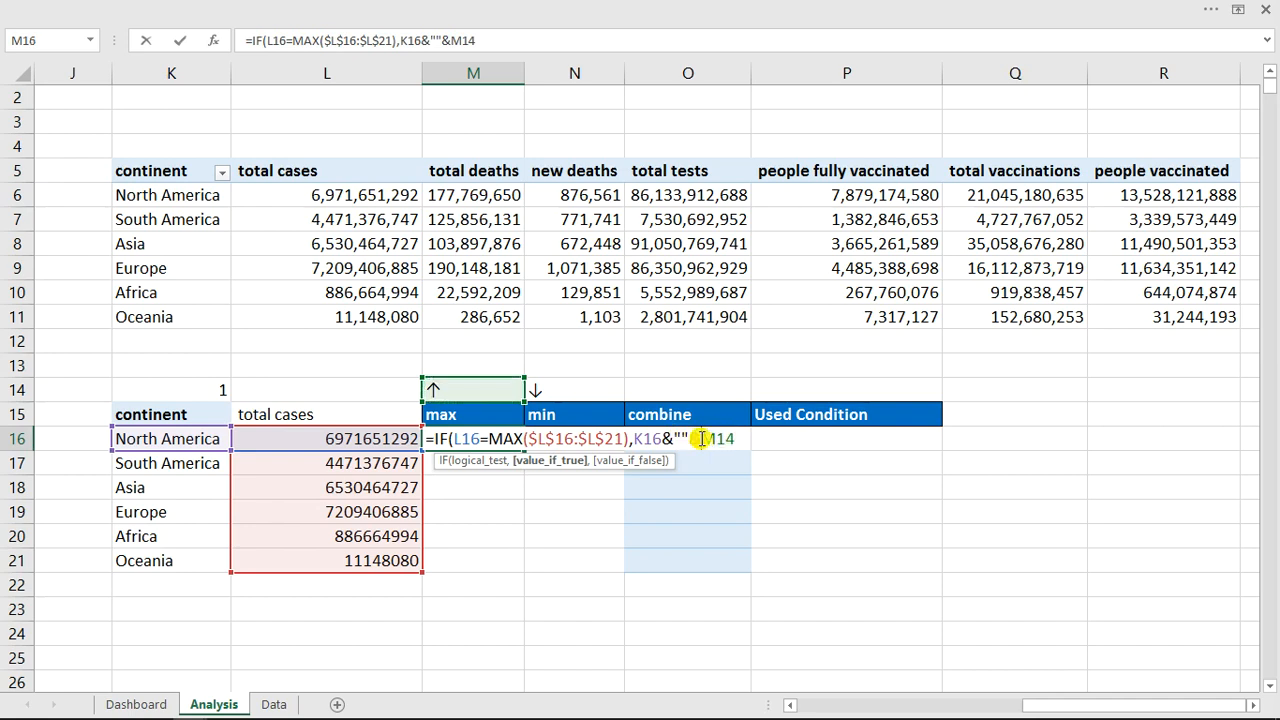
pyautogui.write('$L')
pyautogui.write('$M$')
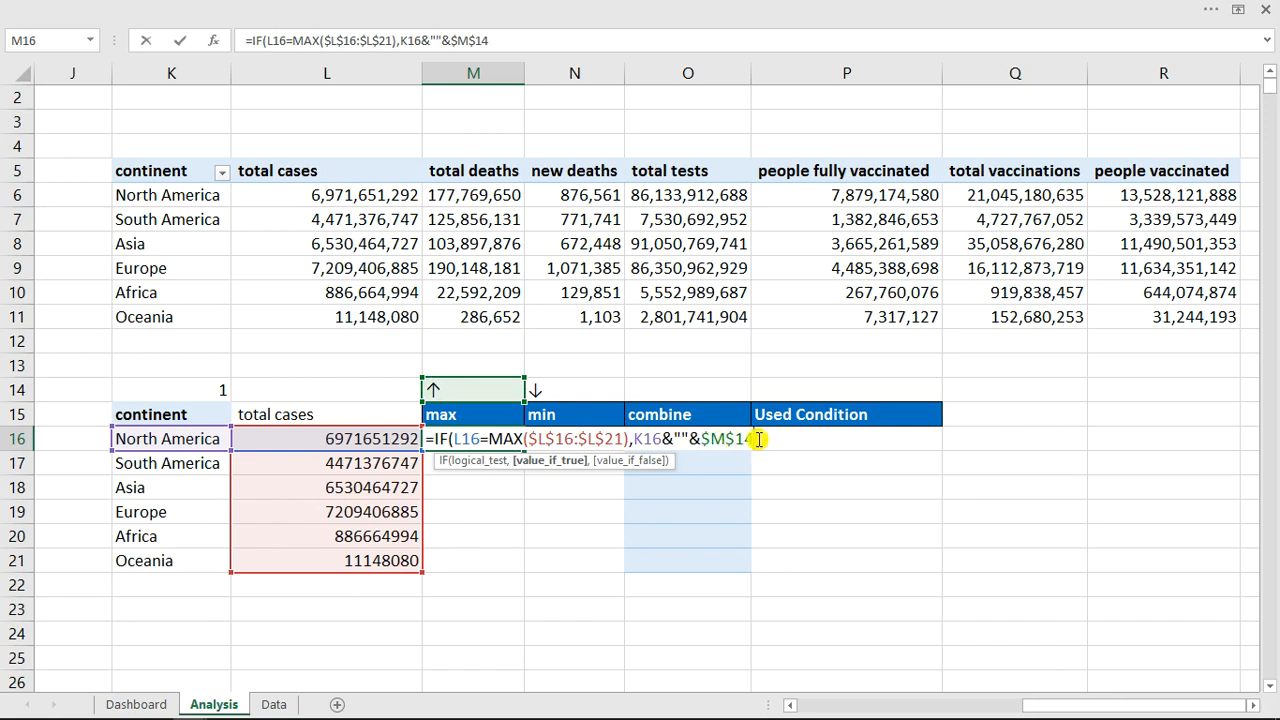
# Nest a second IF as the value if false, testing whether L16=0
pyautogui.write(',')
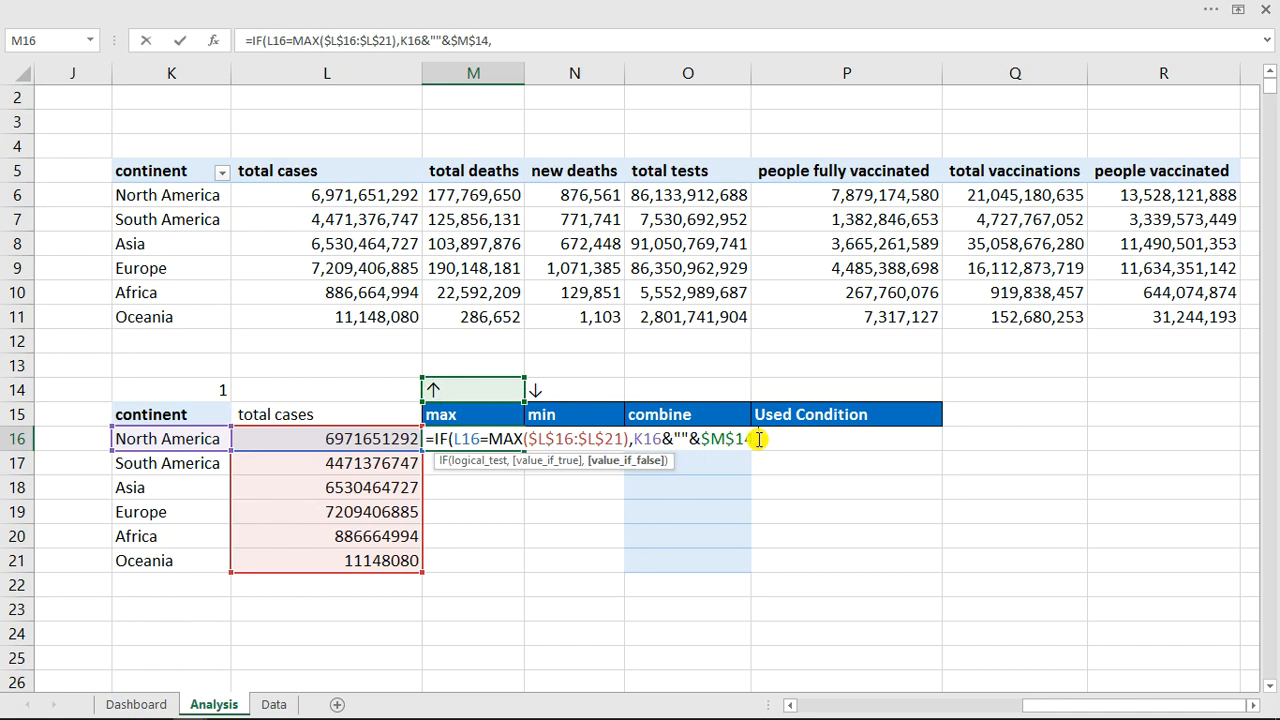
pyautogui.write('if')
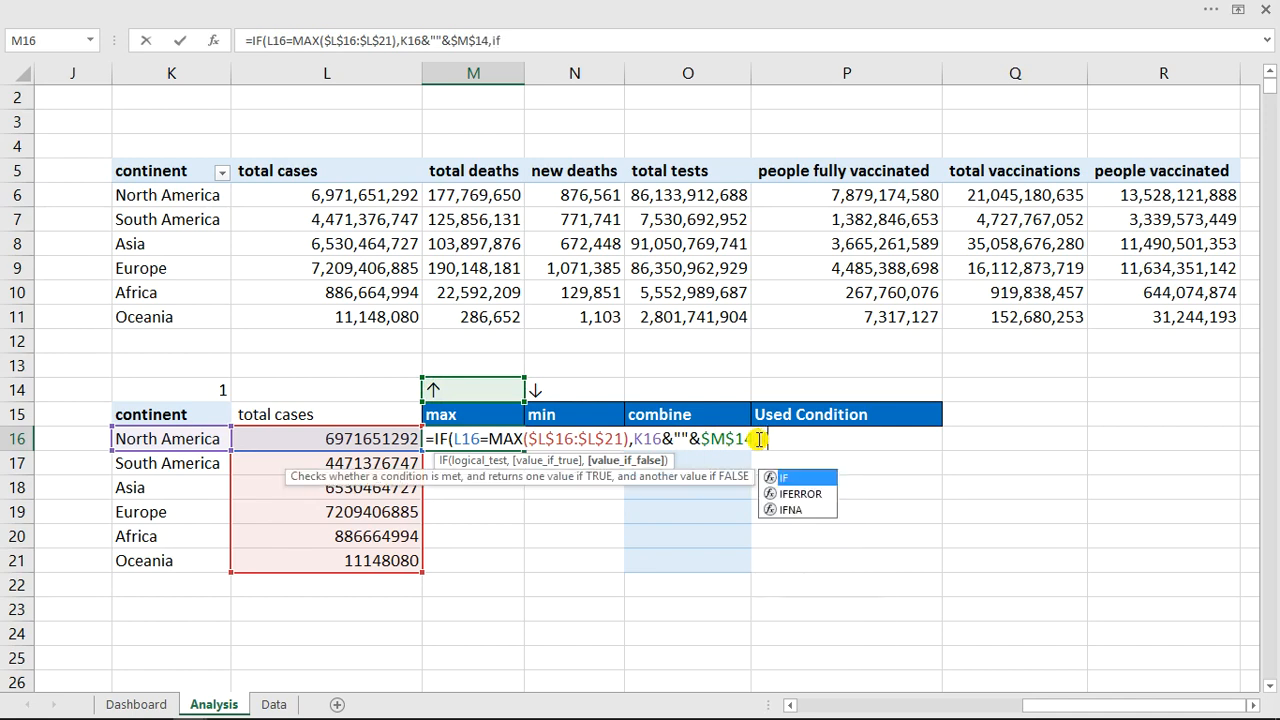
pyautogui.press('Tab')
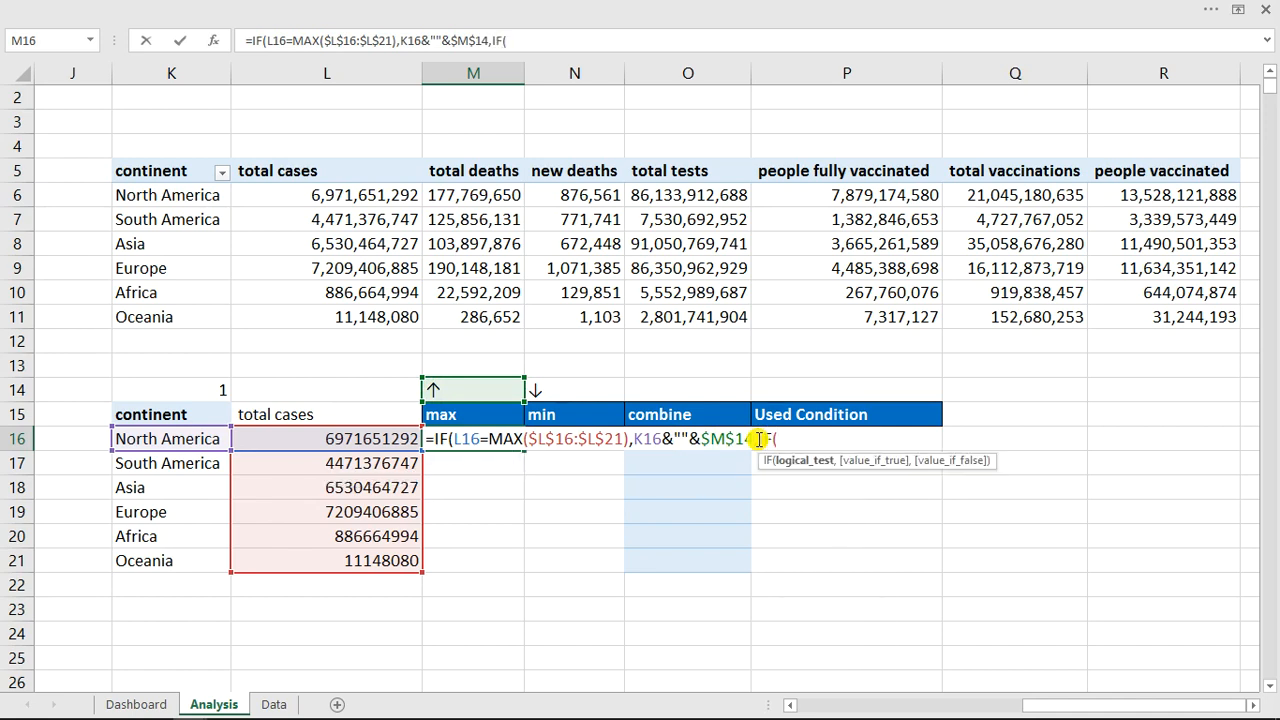
pyautogui.click(336, 440)
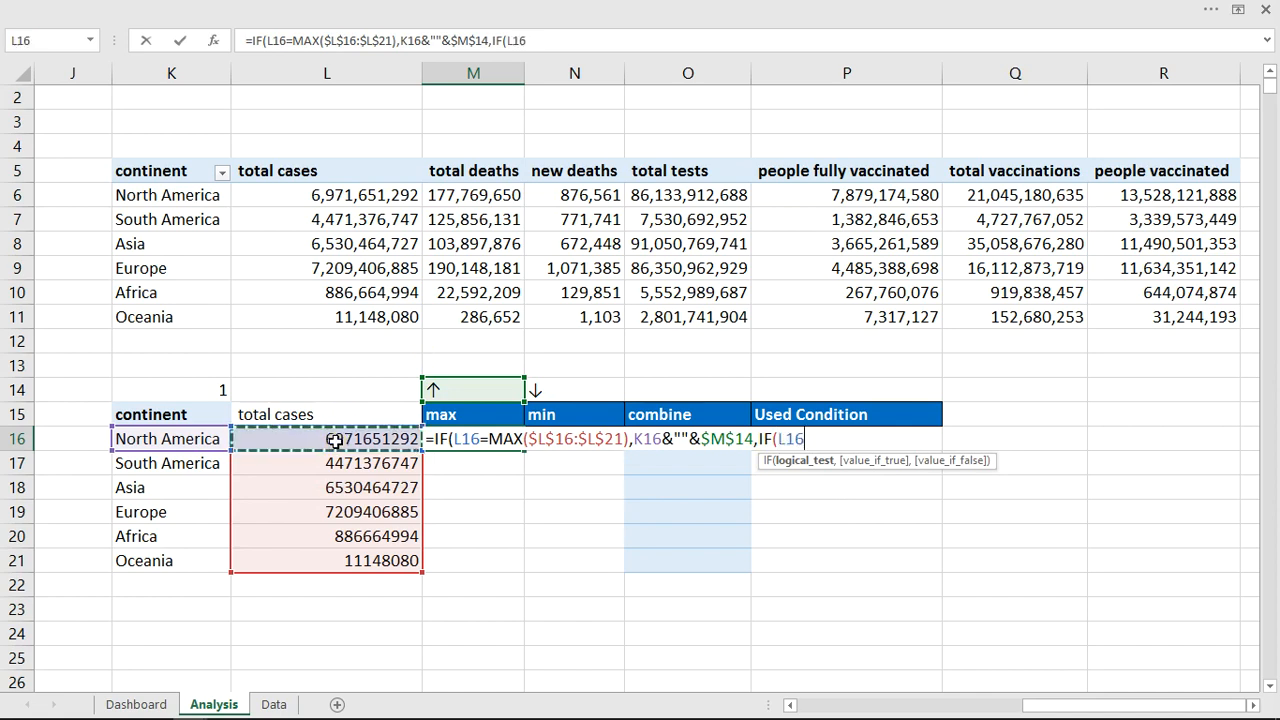
pyautogui.write('0')
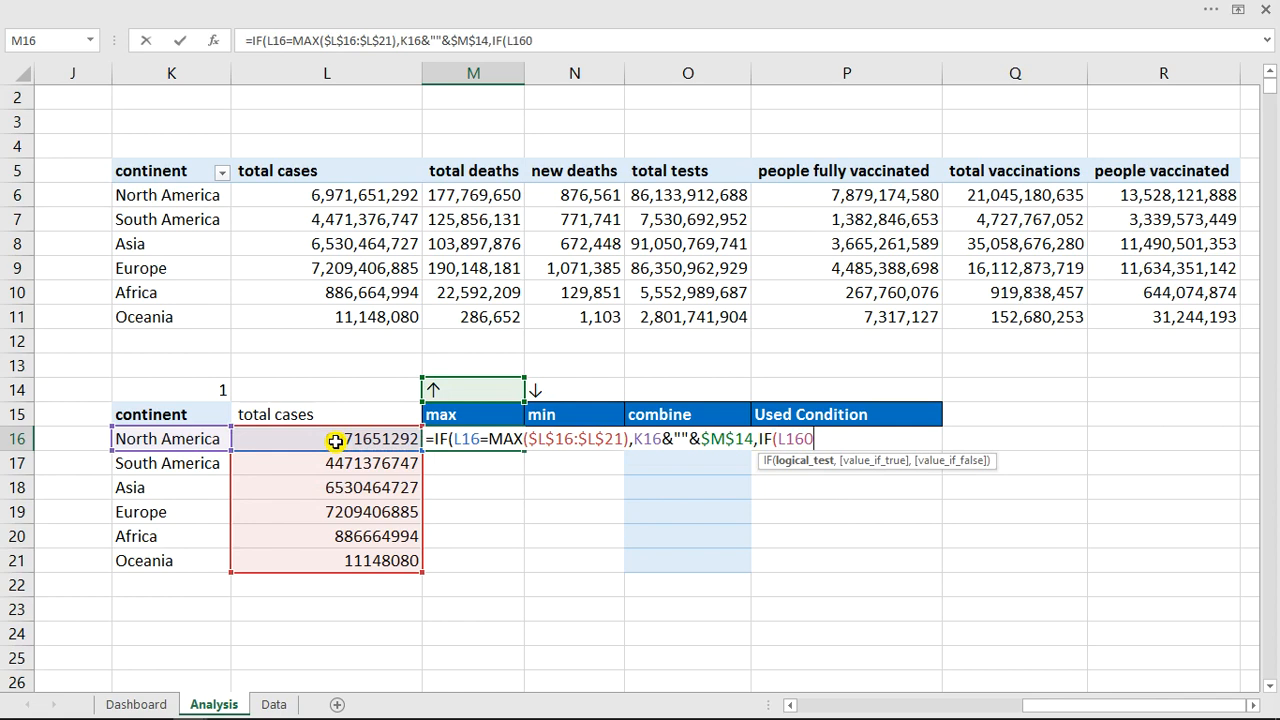
pyautogui.press('BackSpace')
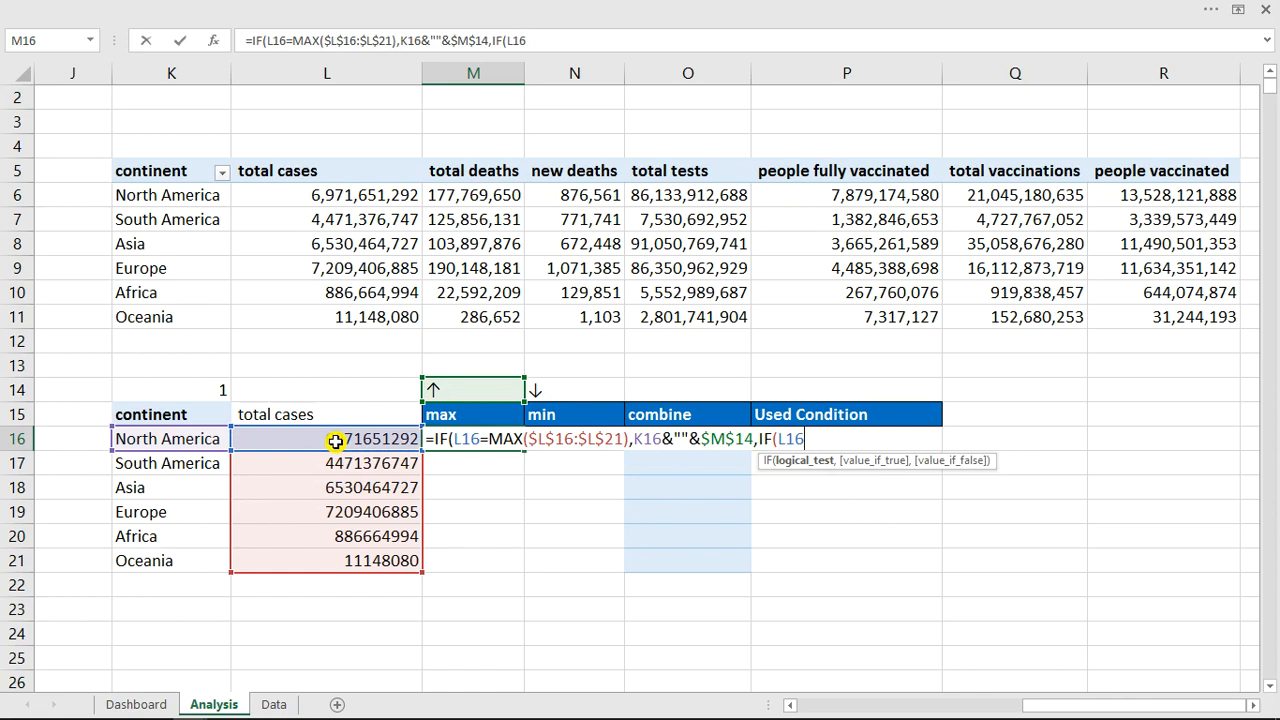
pyautogui.write(',')
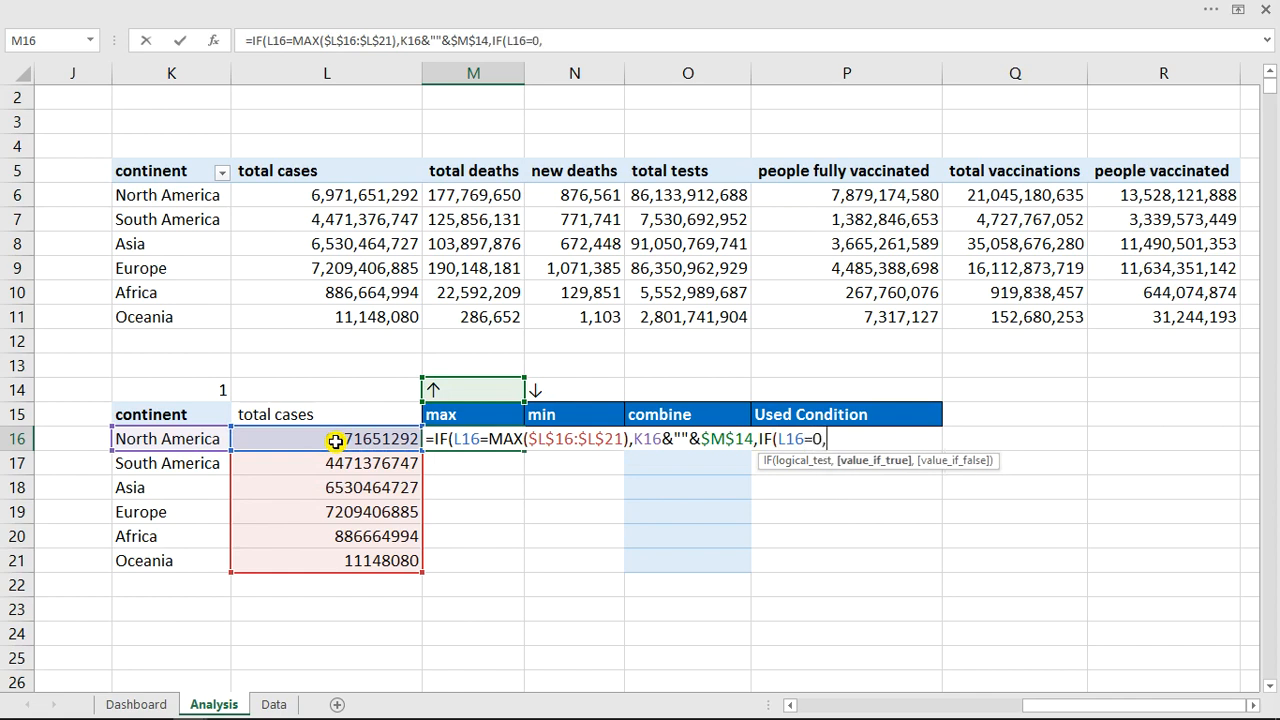
# Enter K16&""&N14 as the nested IF's value if true, joining the continent name with the down arrow
pyautogui.click(140, 438)
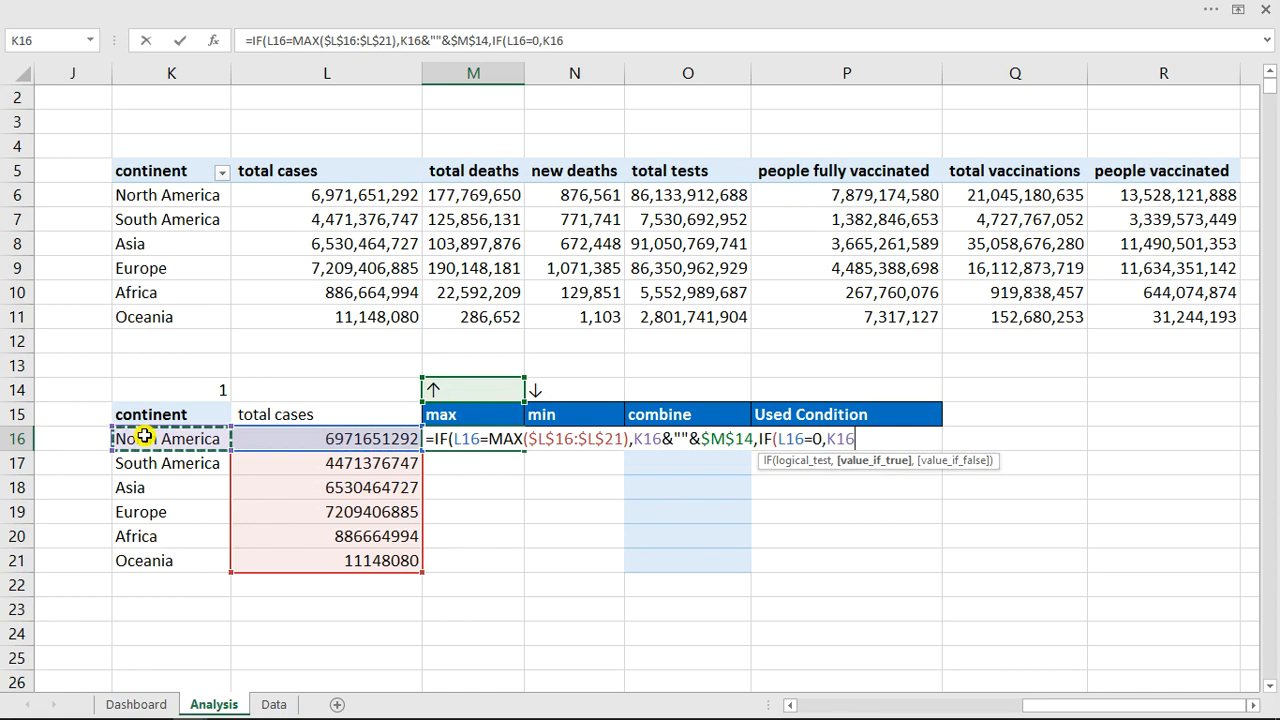
pyautogui.write('&')
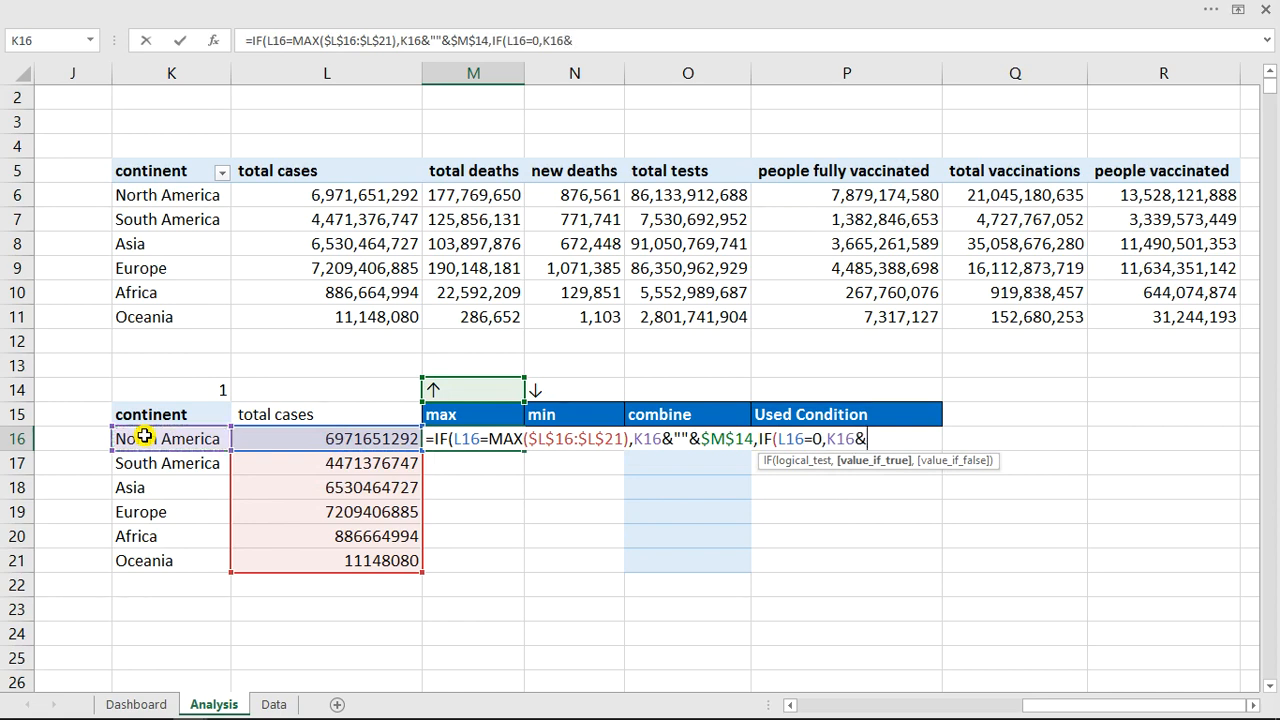
pyautogui.write('""&')
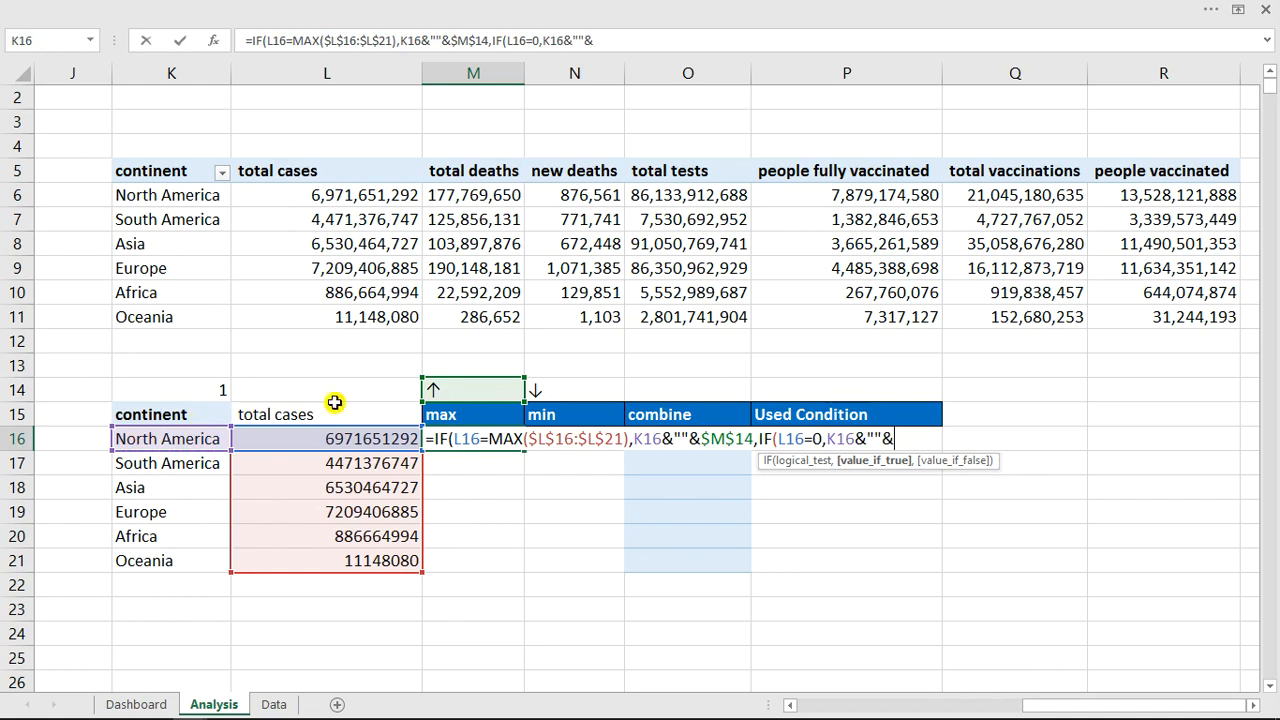
pyautogui.click(543, 392)
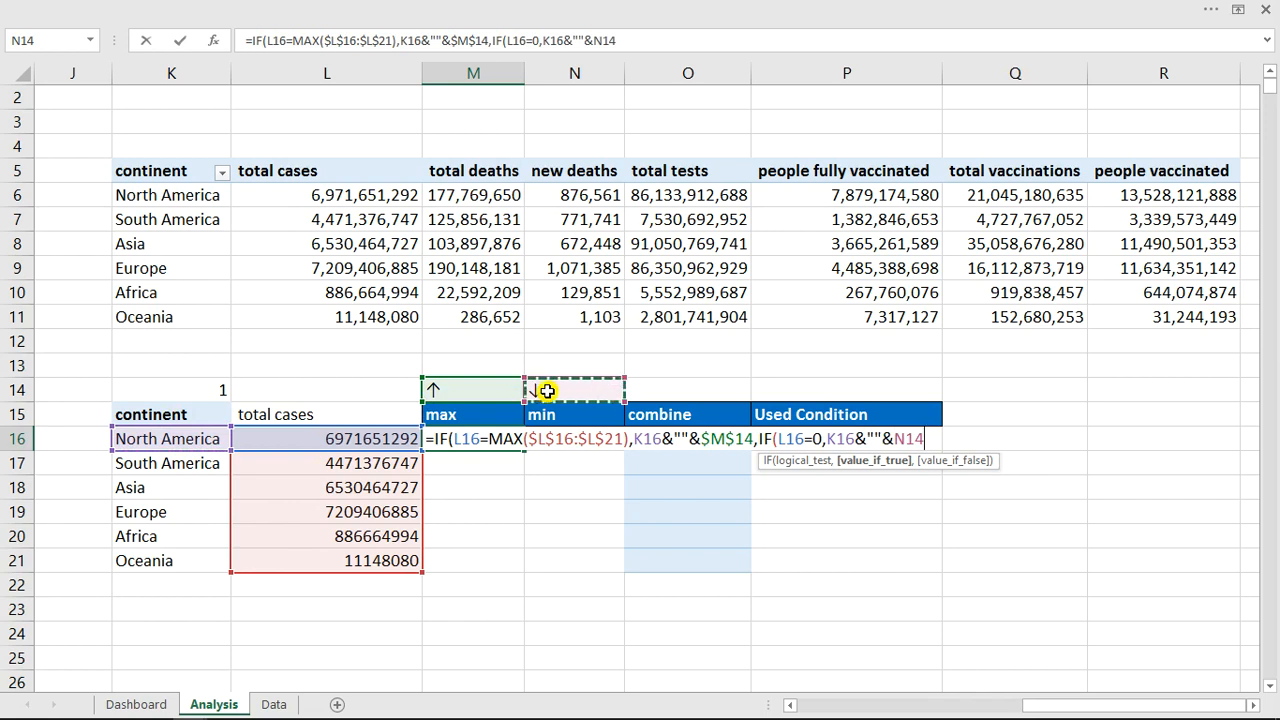
# Make the N14 arrow reference in the M16 max formula absolute as $N$14
pyautogui.click(888, 440)
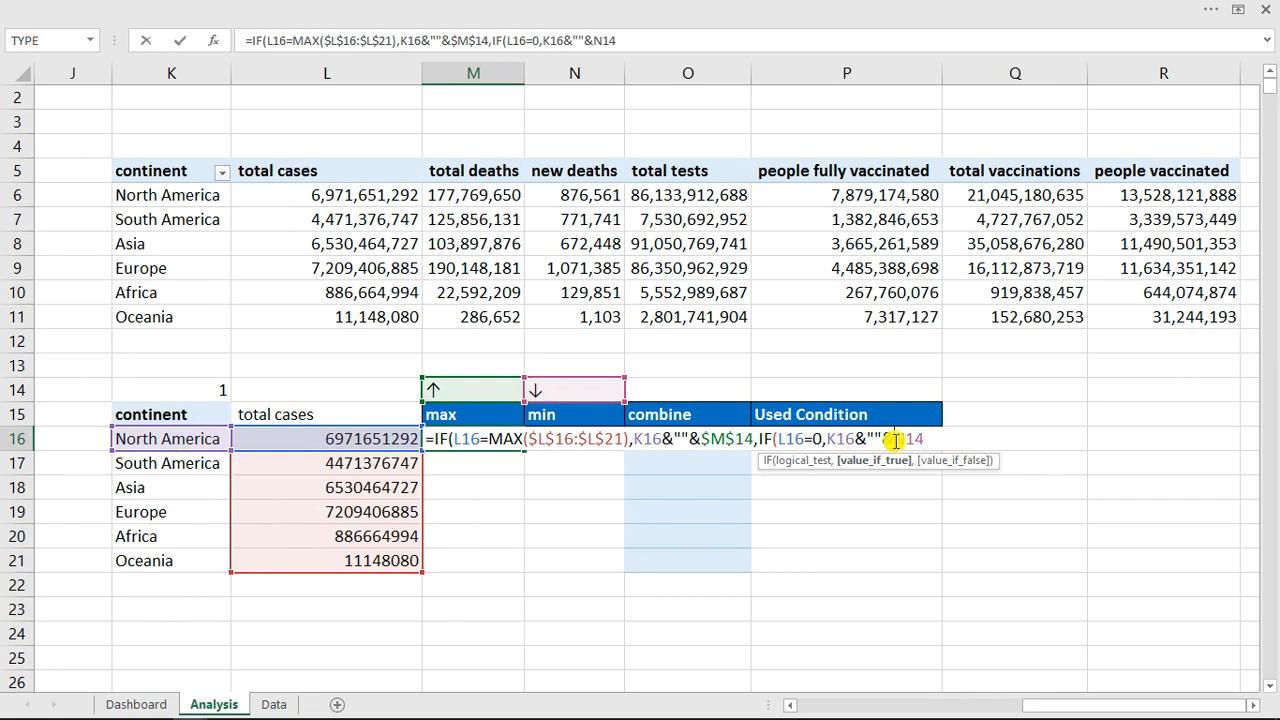
pyautogui.click(896, 440)
pyautogui.write('$')
pyautogui.press('Right')
pyautogui.write('$14')
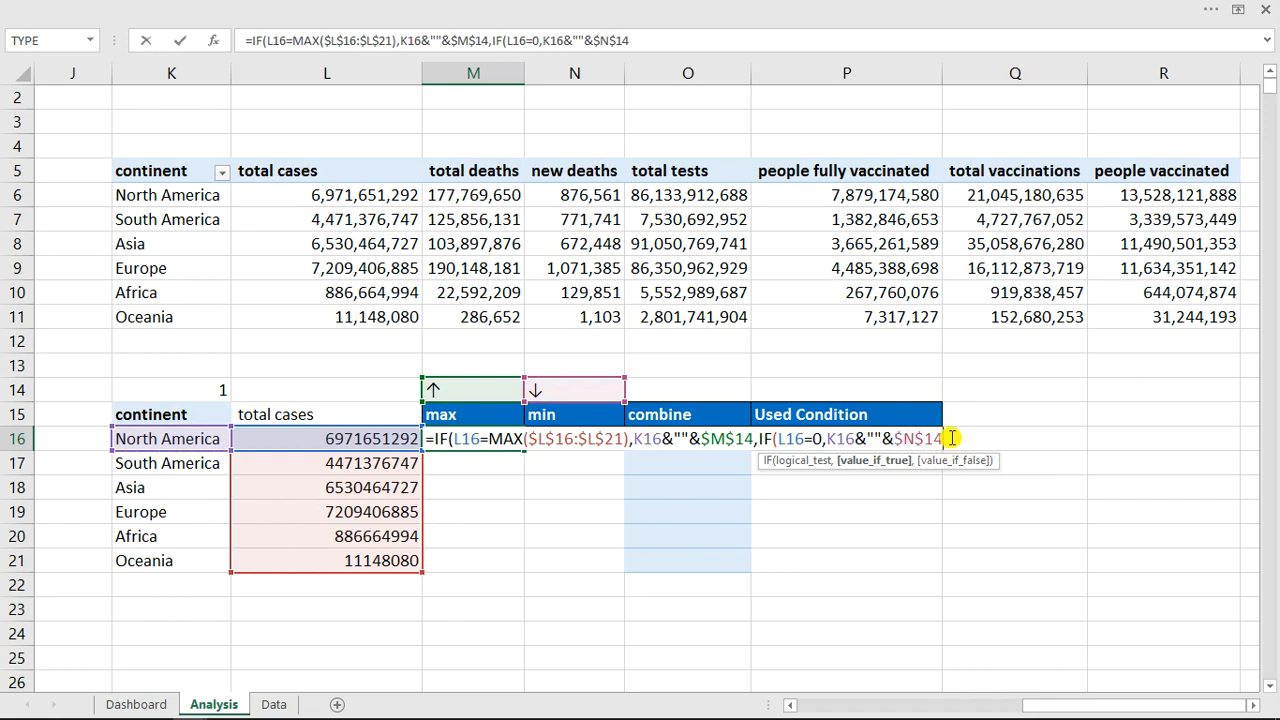
# Complete the nested IF in M16 with K16 as the value if false and enter the formula
pyautogui.write(',')
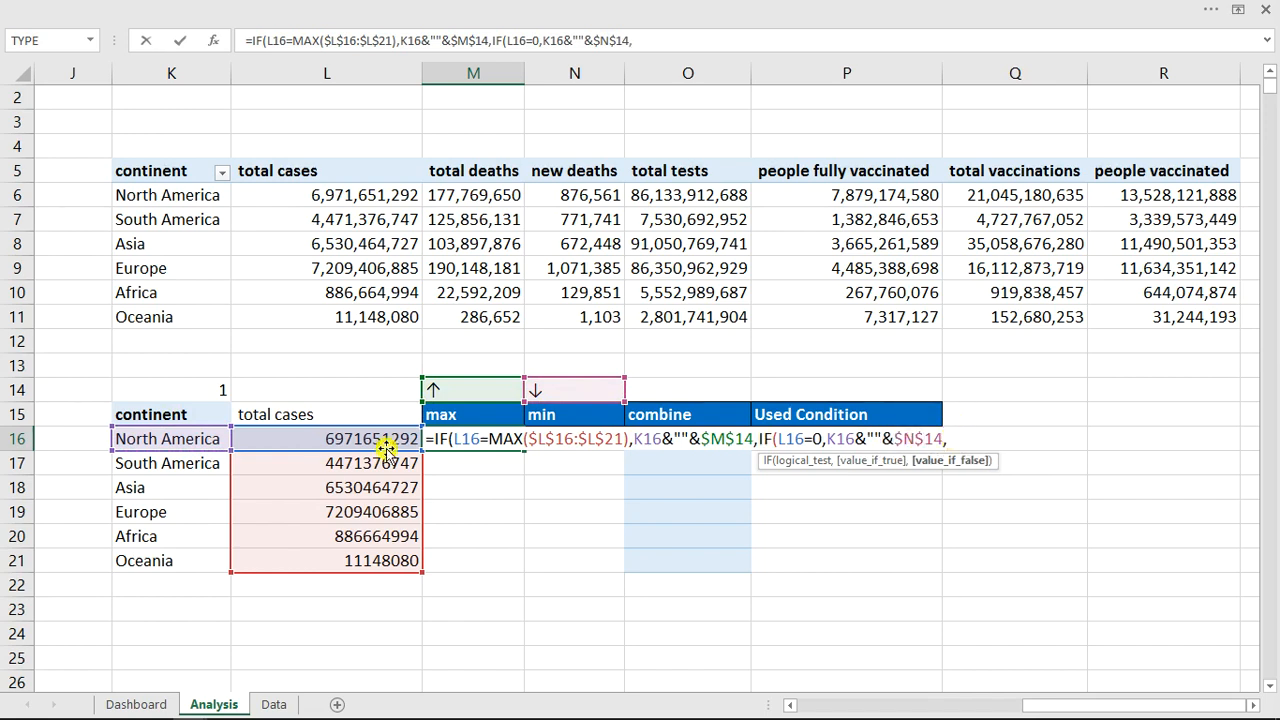
pyautogui.click(184, 440)
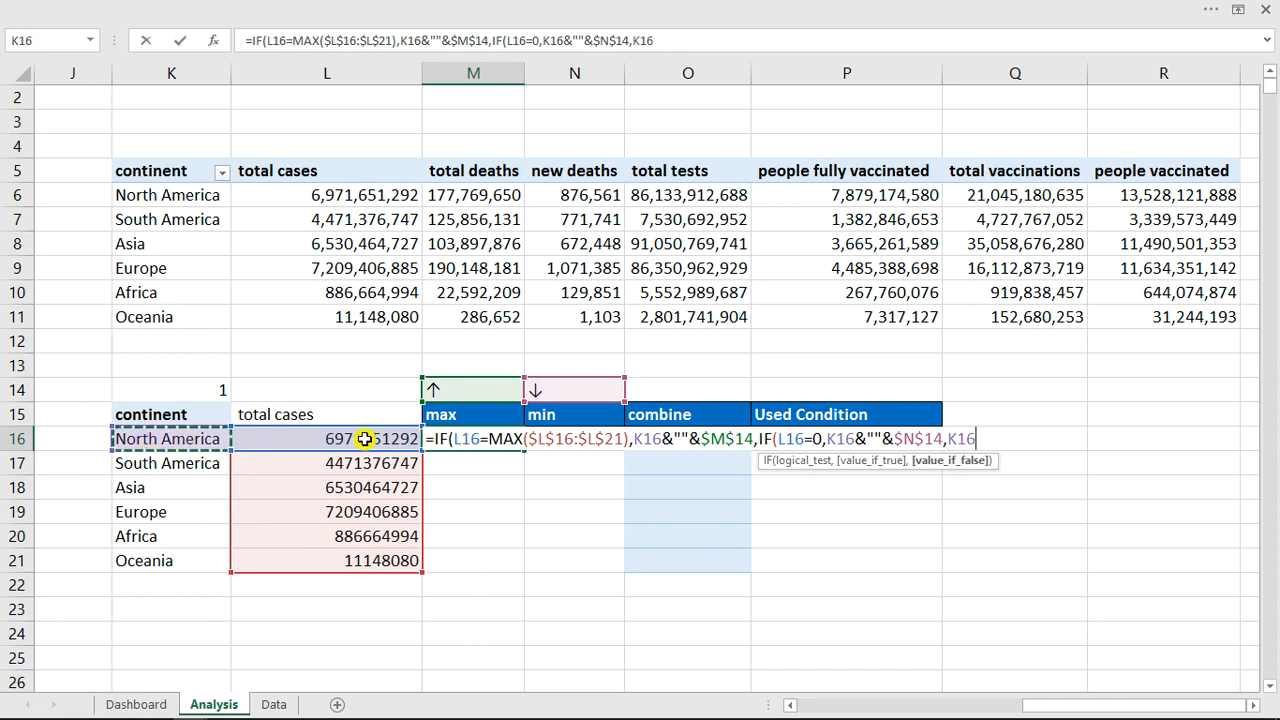
pyautogui.write('))')
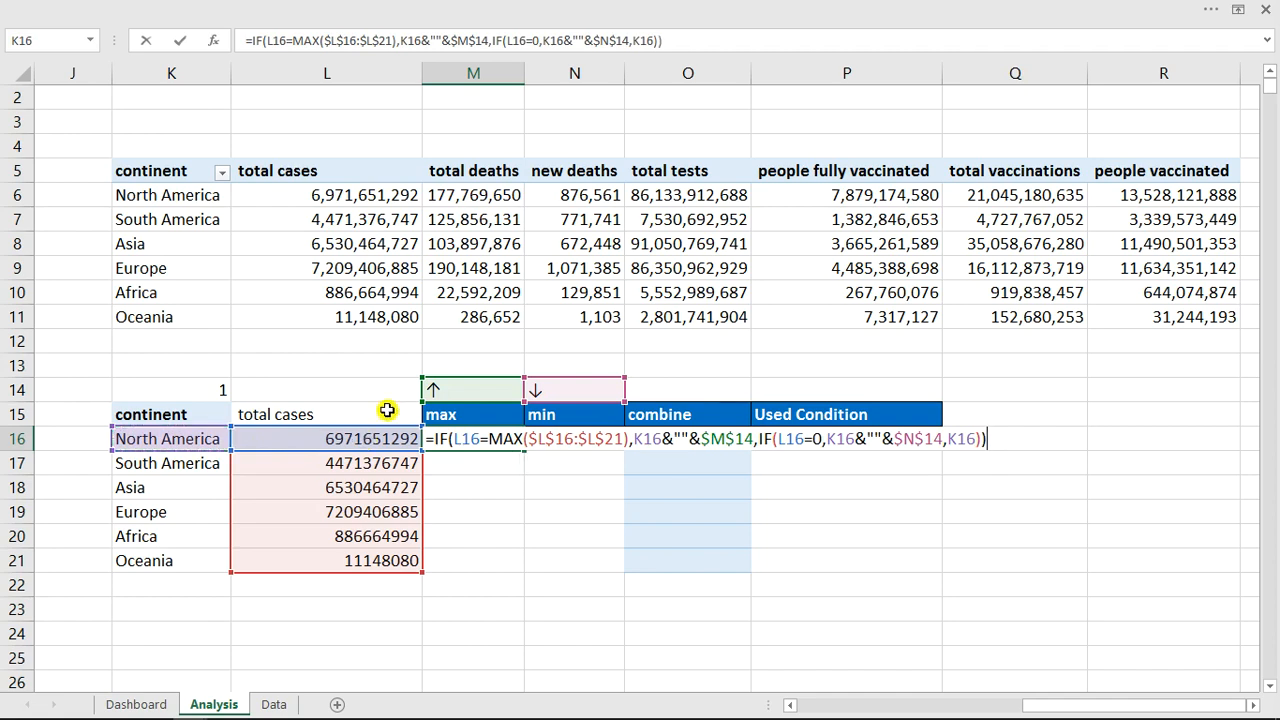
pyautogui.press('Return')
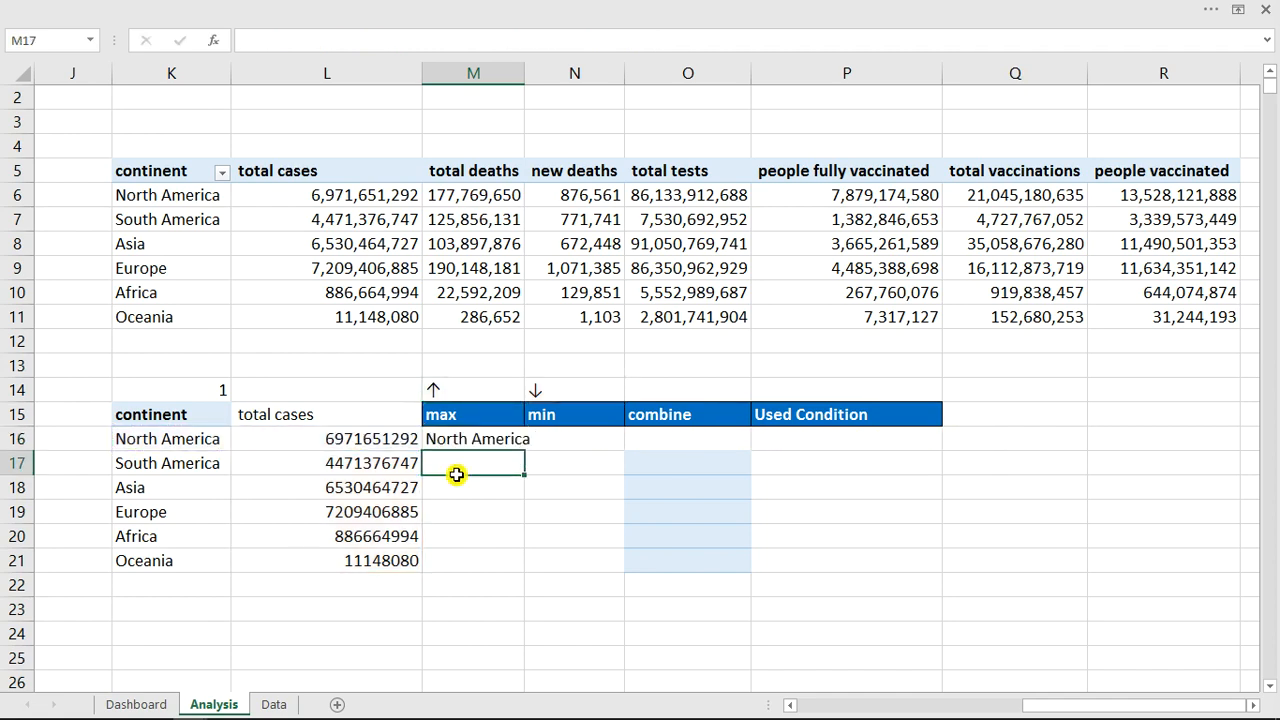
# Widen column M to fit the continent names and fill the M16 formula down through M21
pyautogui.click(493, 437)
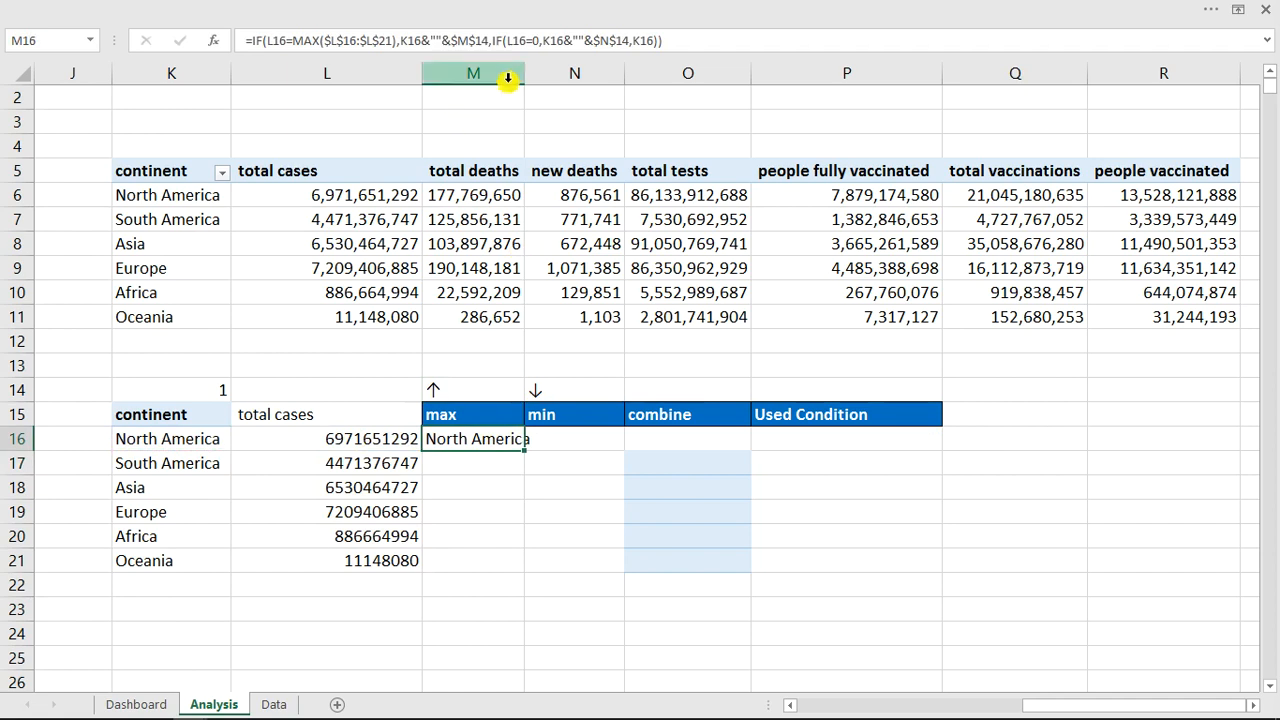
pyautogui.moveTo(524, 74); pyautogui.dragTo(541, 100)
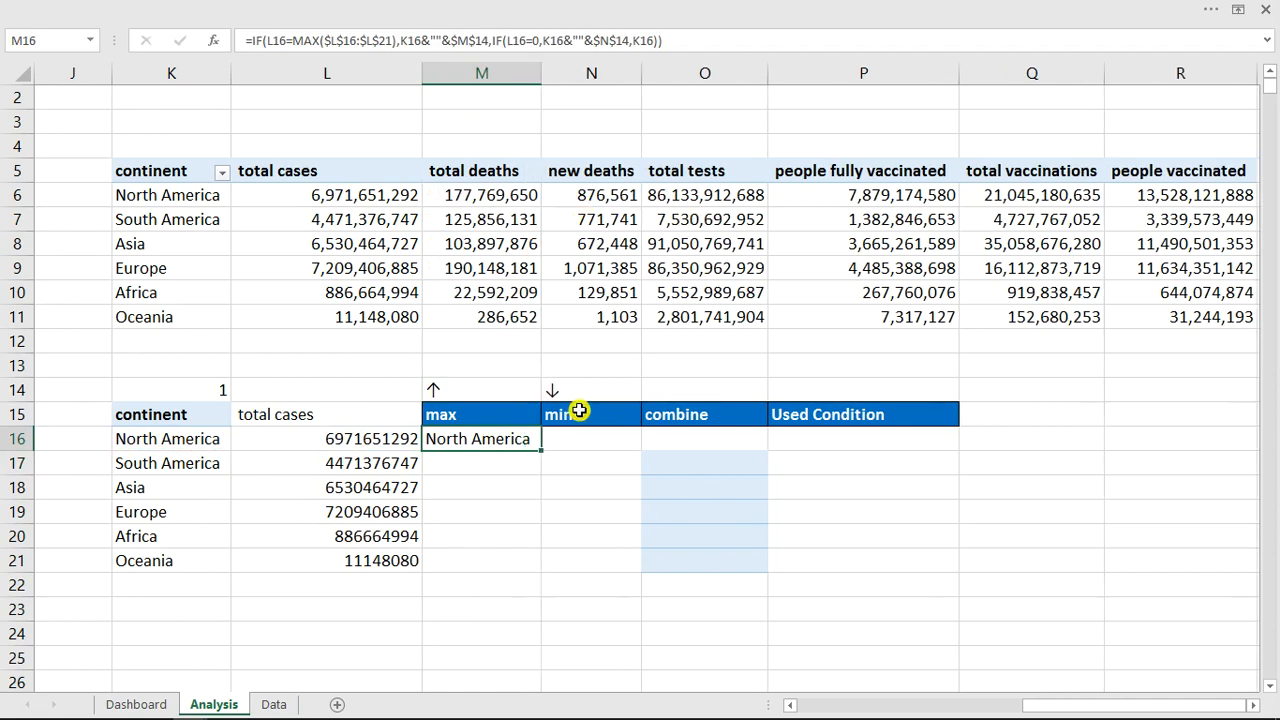
pyautogui.moveTo(541, 449); pyautogui.dragTo(526, 567)
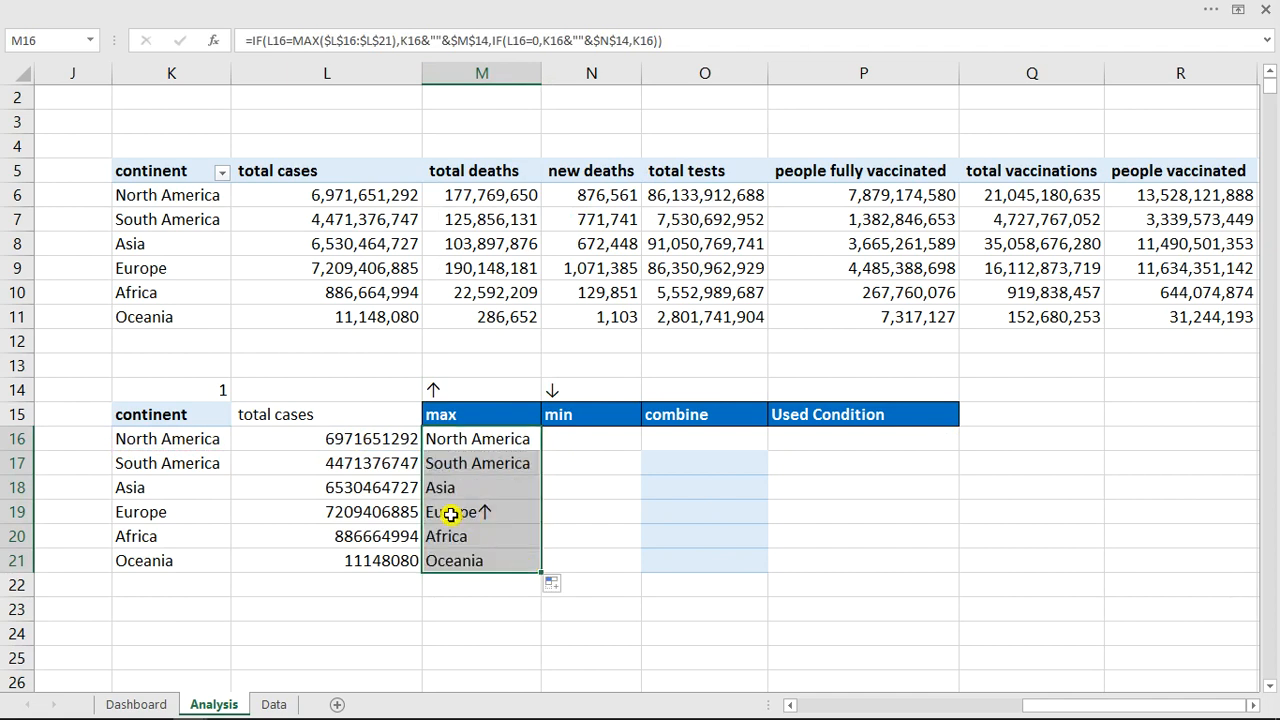
pyautogui.click(365, 513)
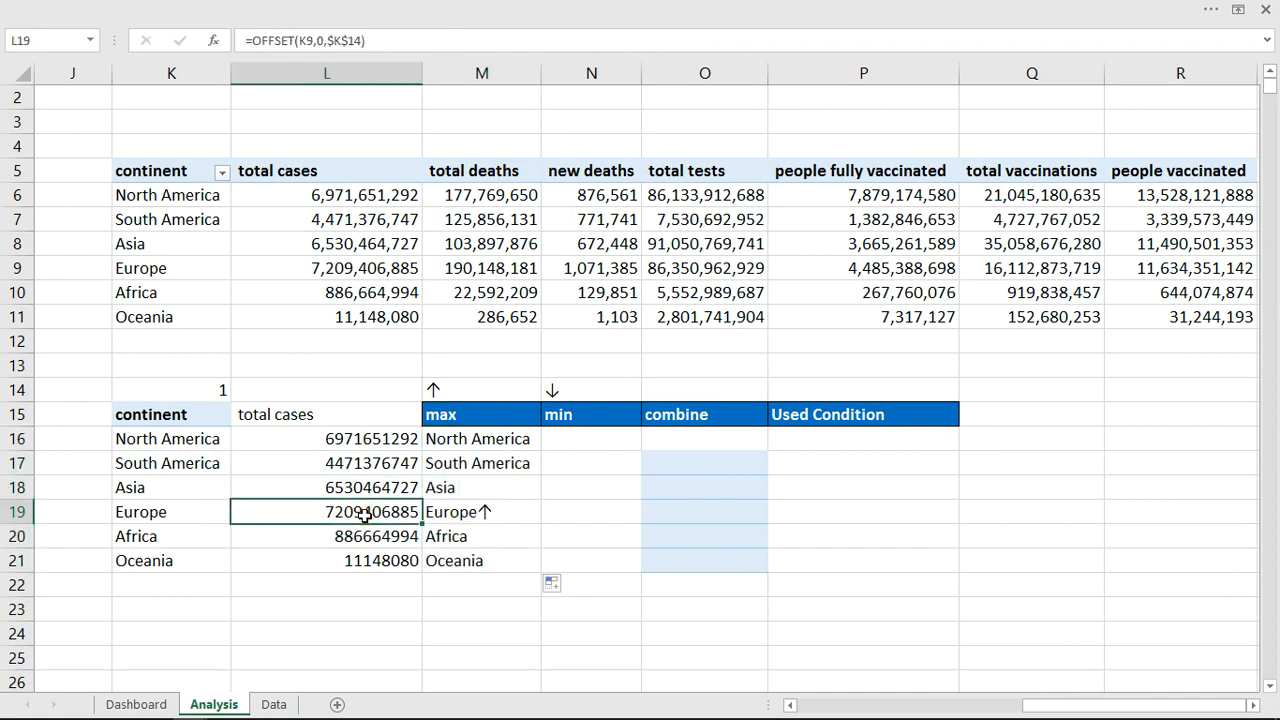
pyautogui.click(495, 511)
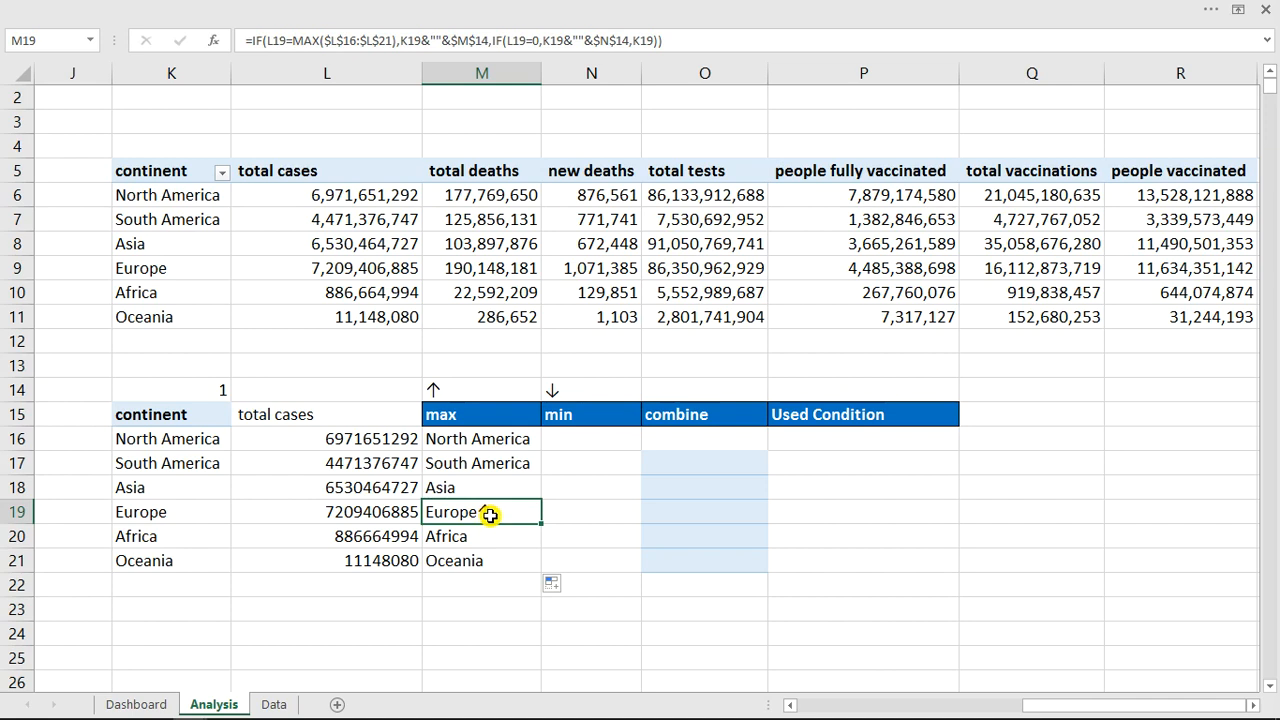
pyautogui.click(568, 440)
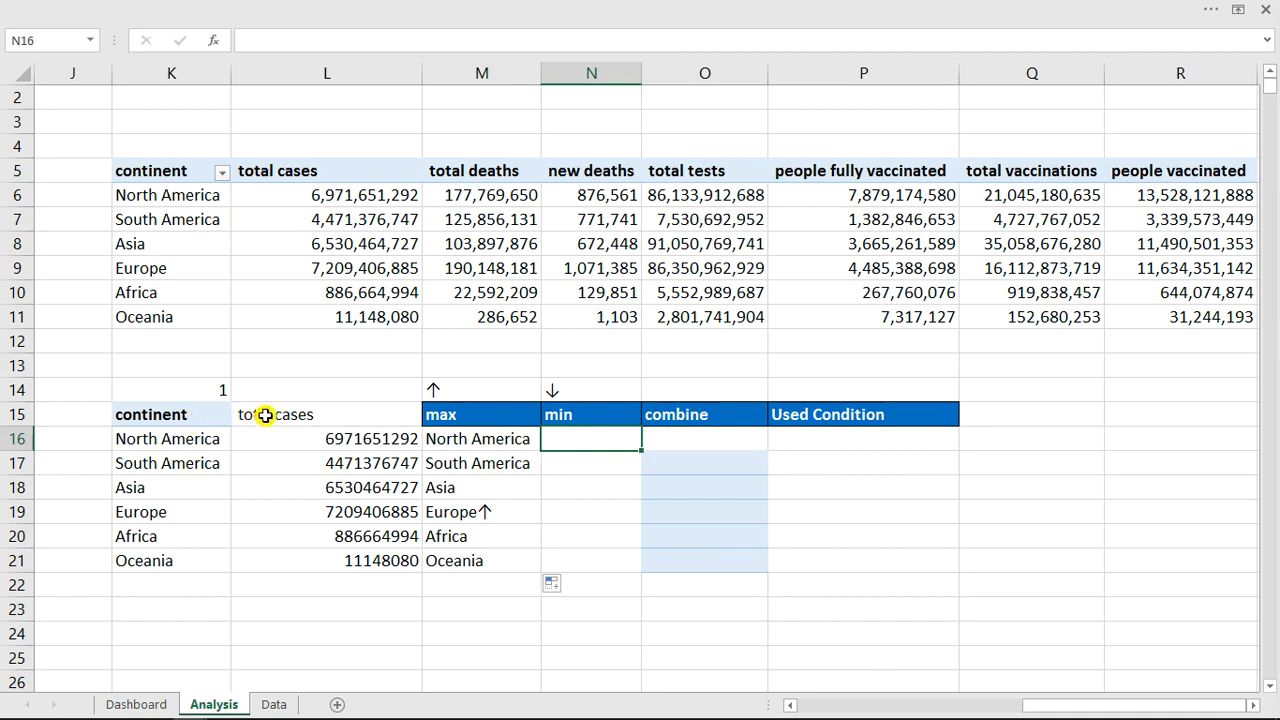
pyautogui.click(369, 514)
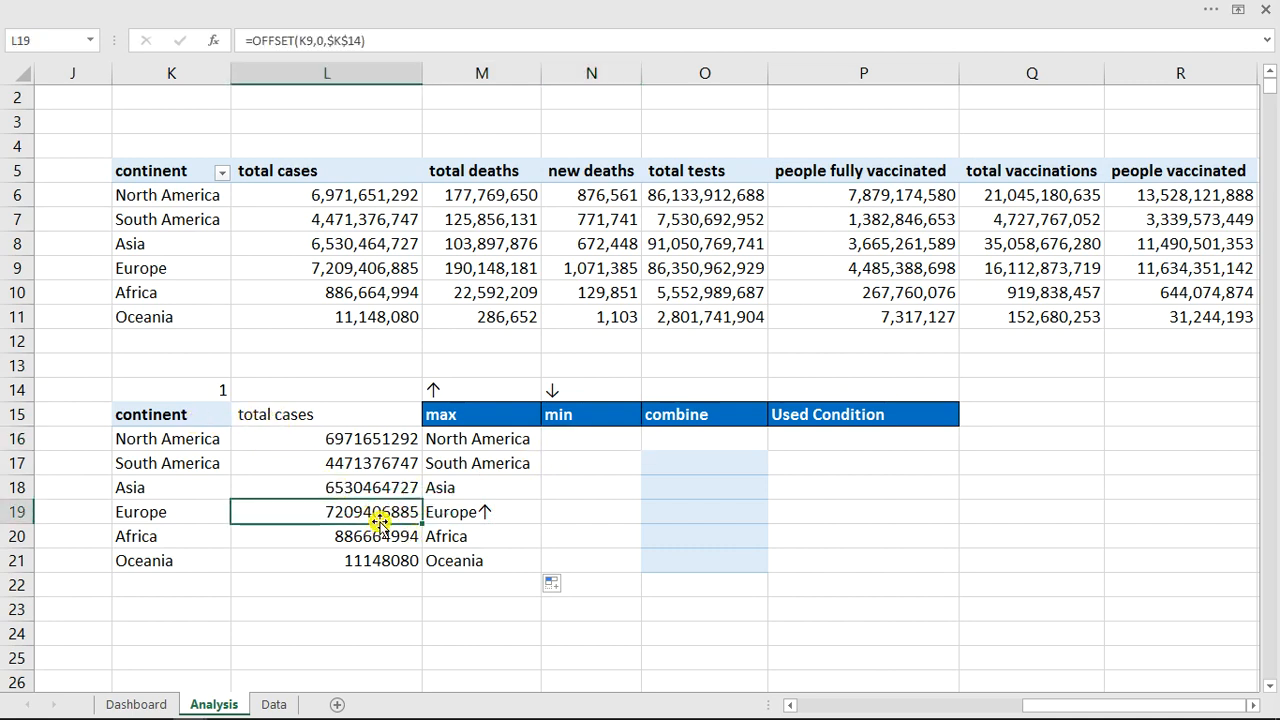
pyautogui.click(559, 565)
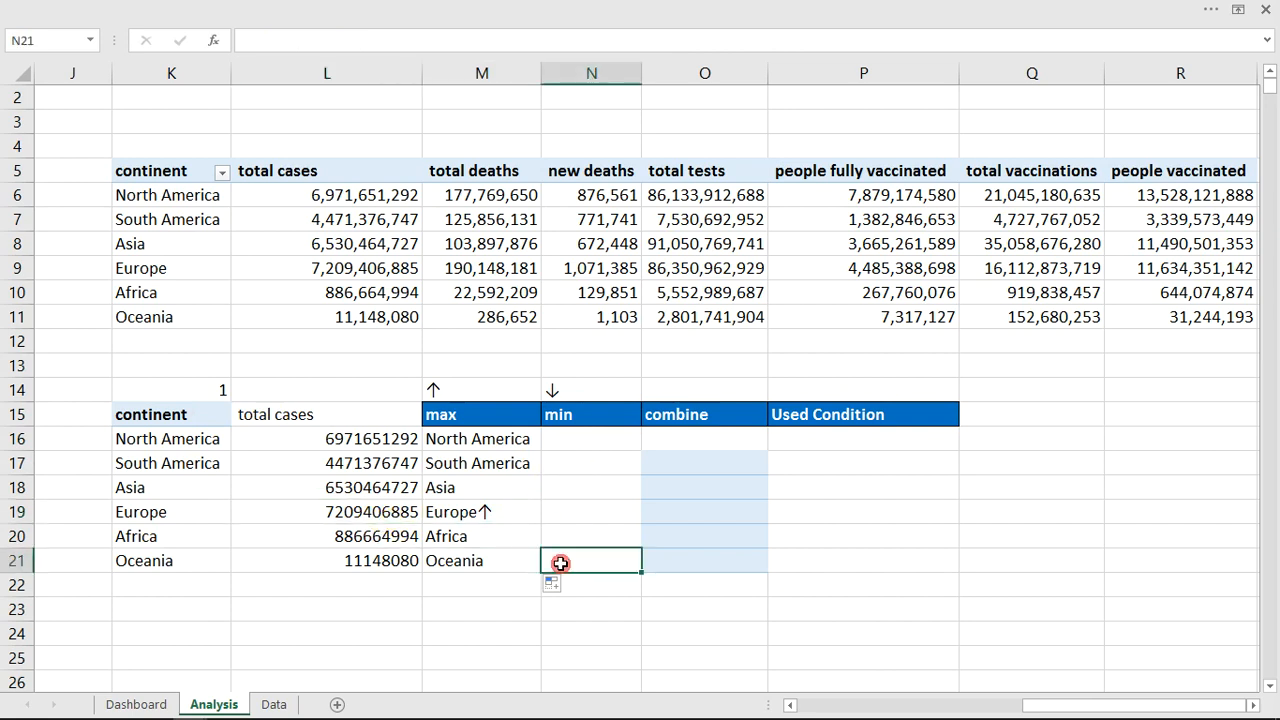
# Start an IF formula in N16 that tests L16=MIN($L$16:$L$21), with the range locked as absolute
pyautogui.click(566, 441)
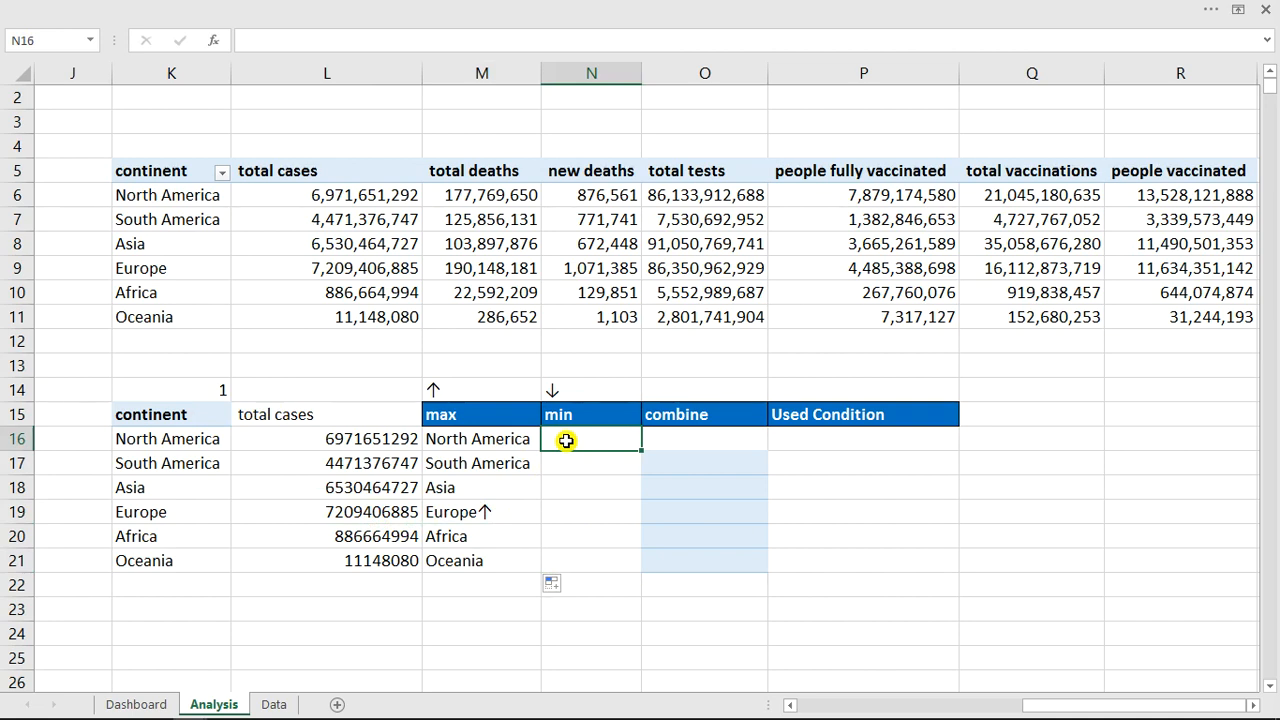
pyautogui.write('=IF(')
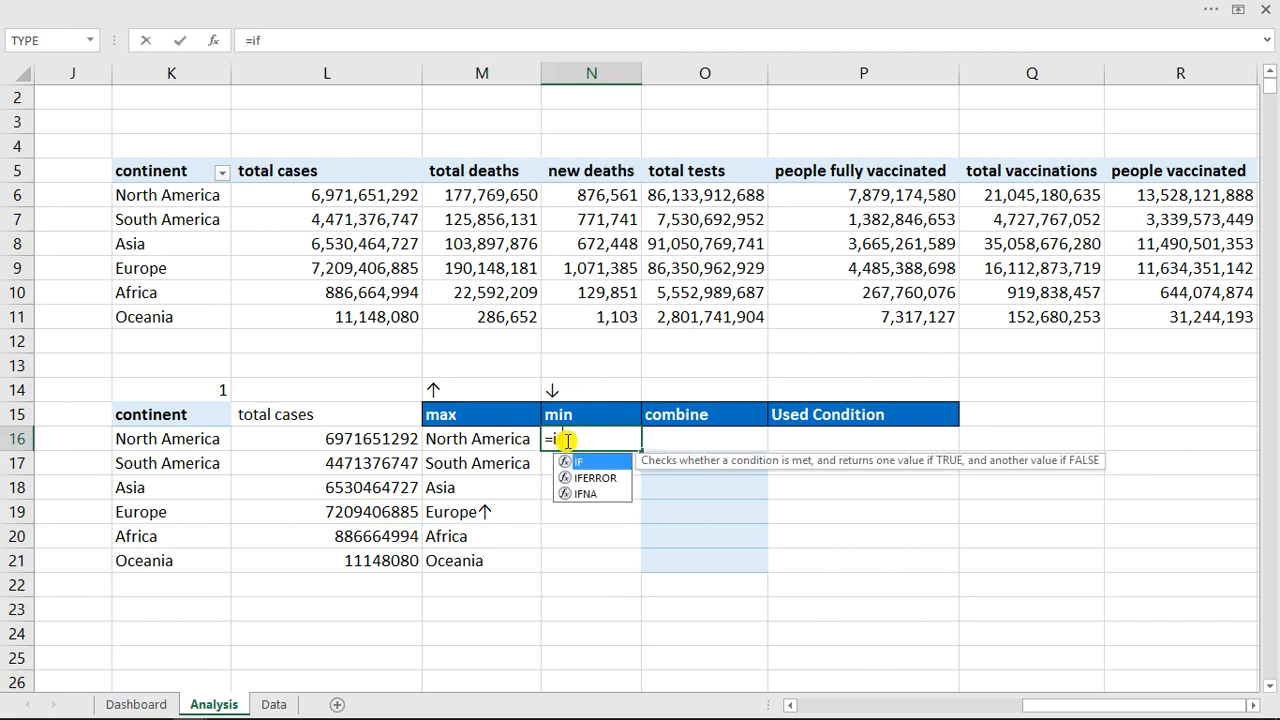
pyautogui.click(397, 439)
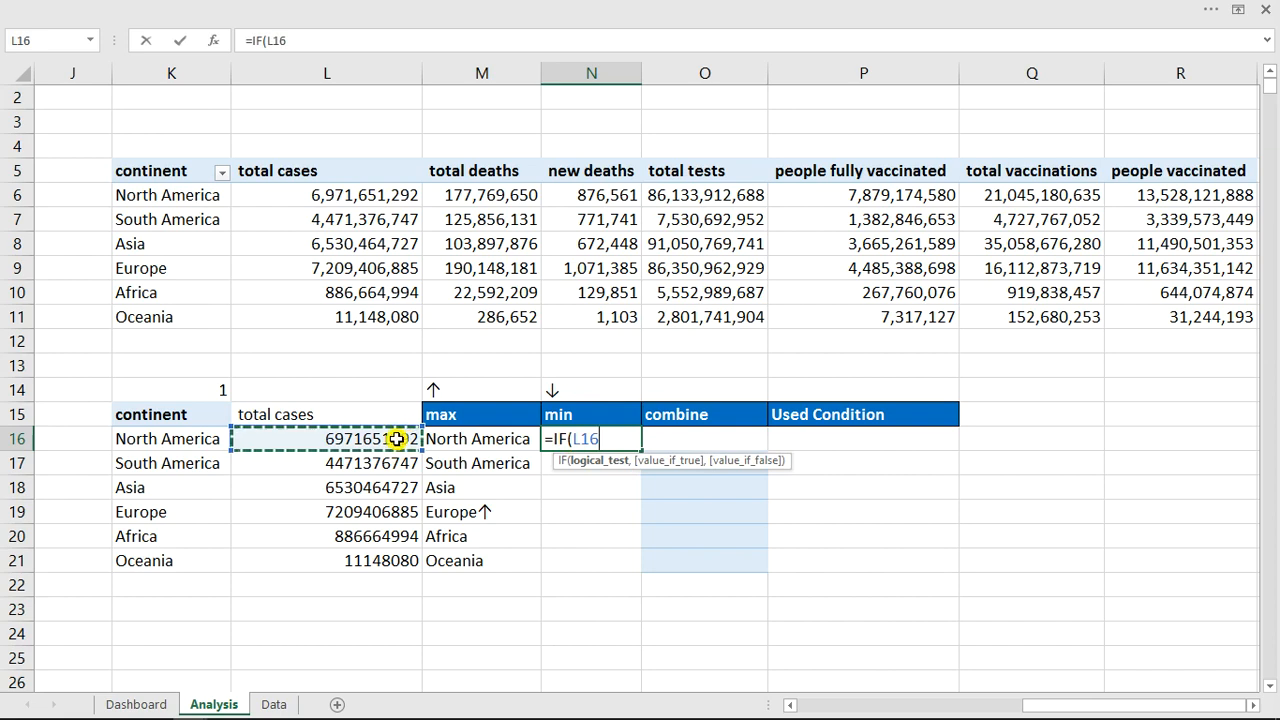
pyautogui.write('=min')
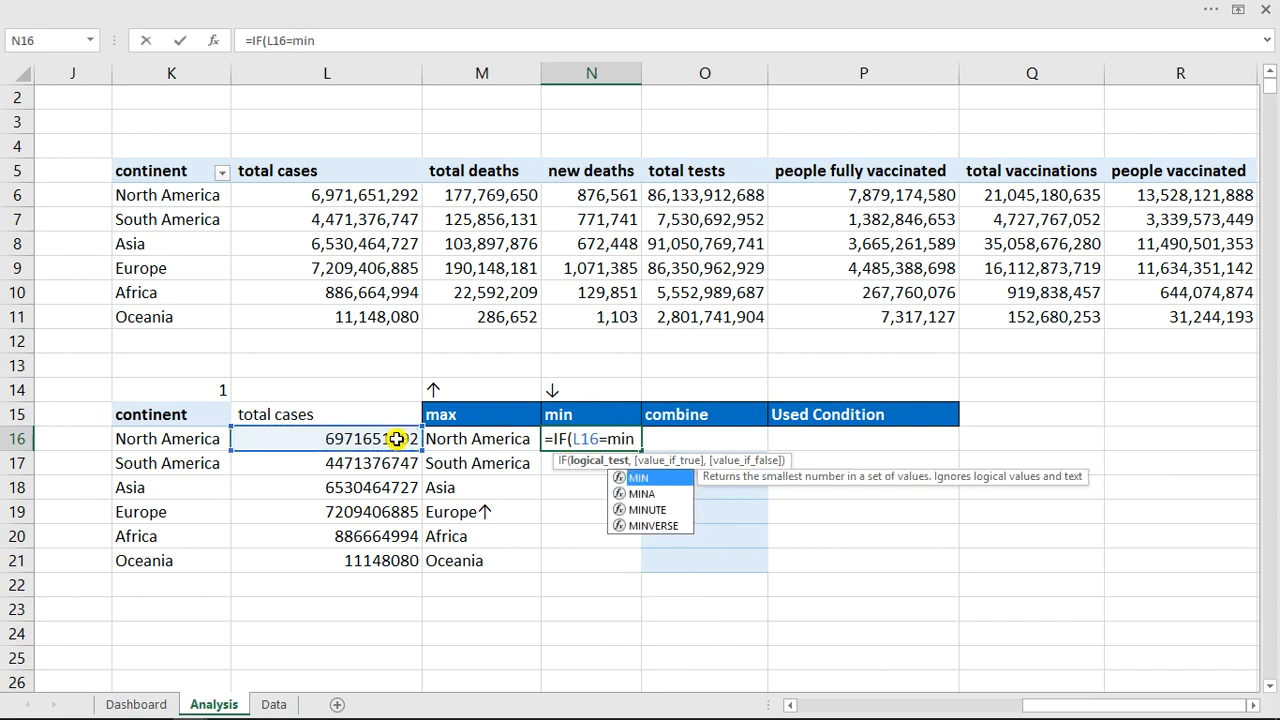
pyautogui.press('Tab')
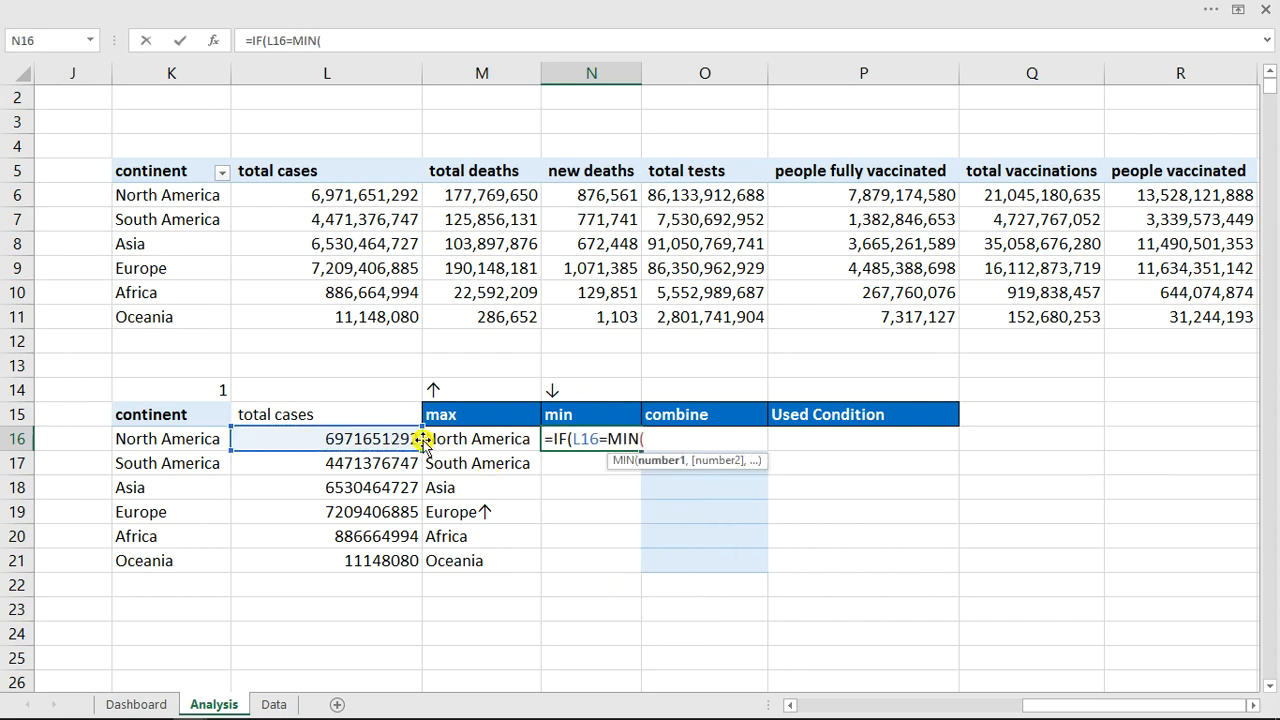
pyautogui.moveTo(380, 437); pyautogui.dragTo(378, 559)
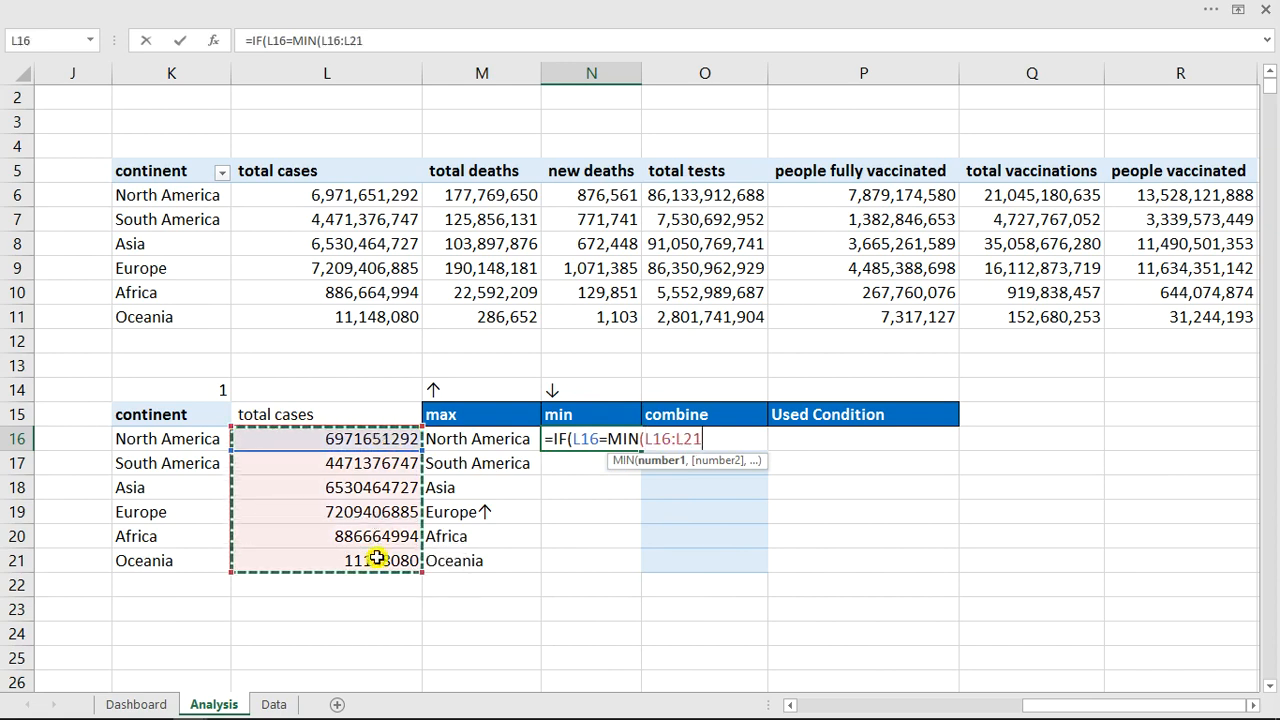
pyautogui.write(')')
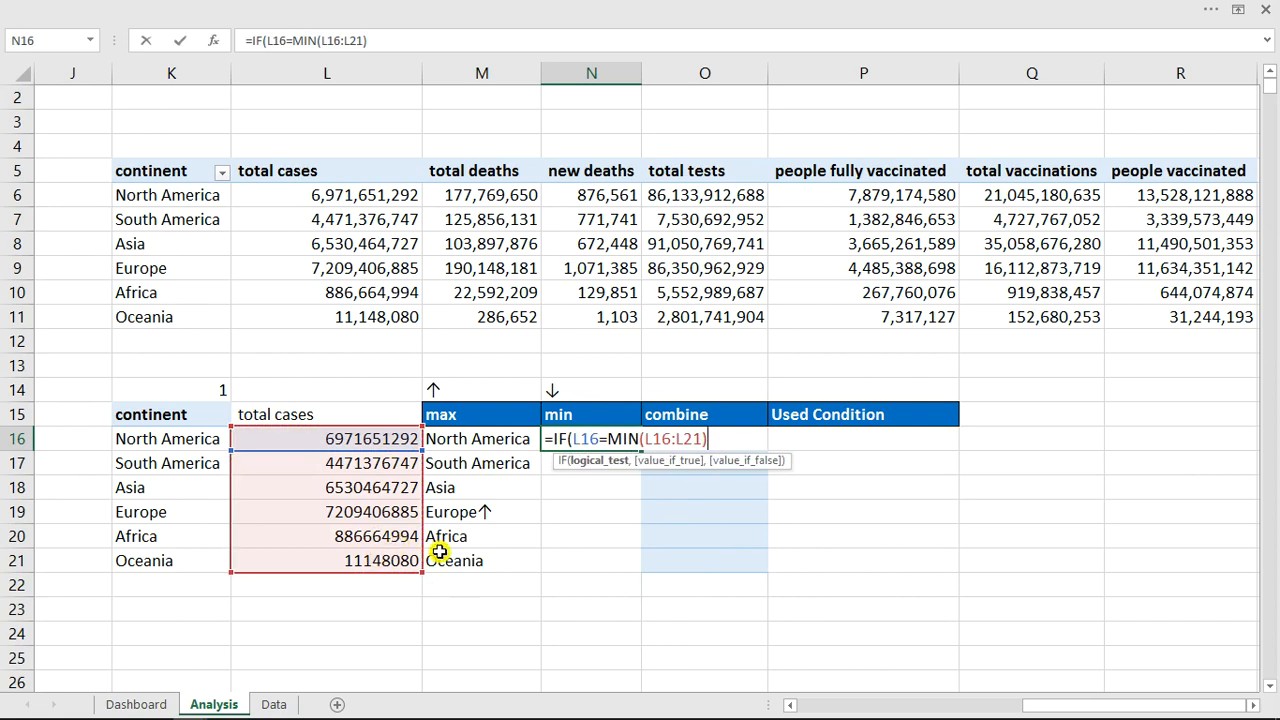
pyautogui.click(647, 438)
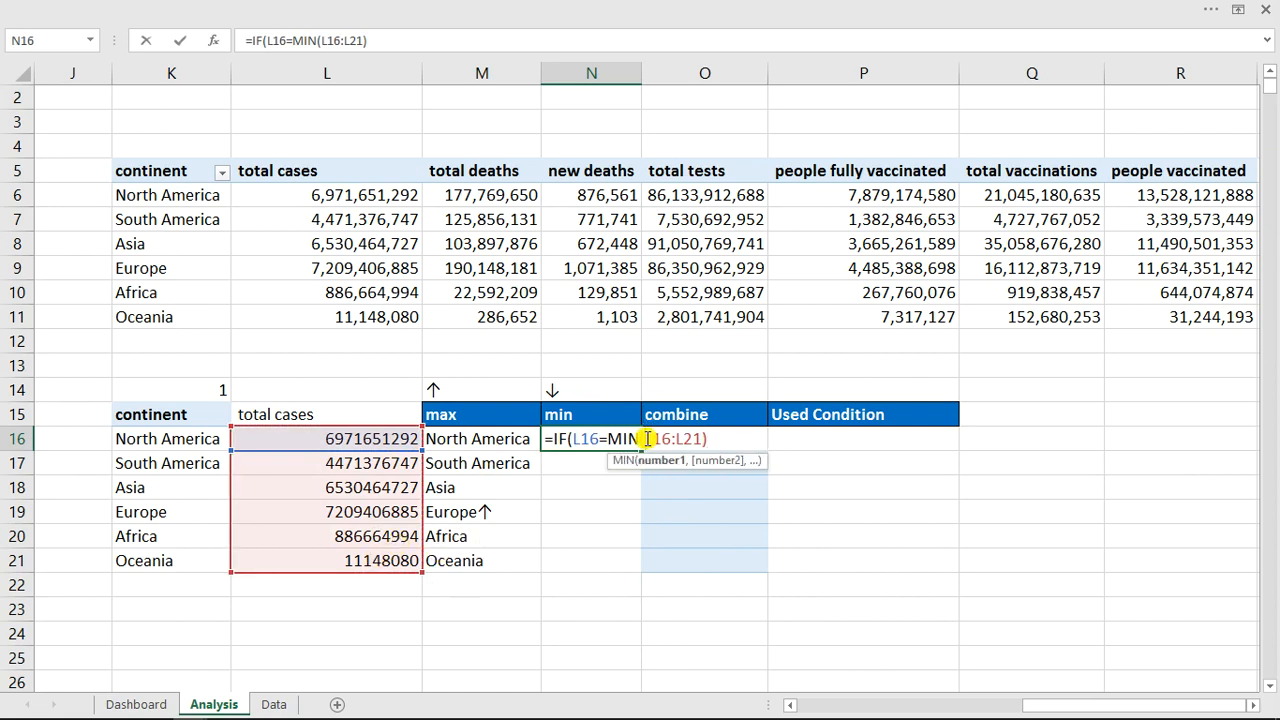
pyautogui.press('F4')
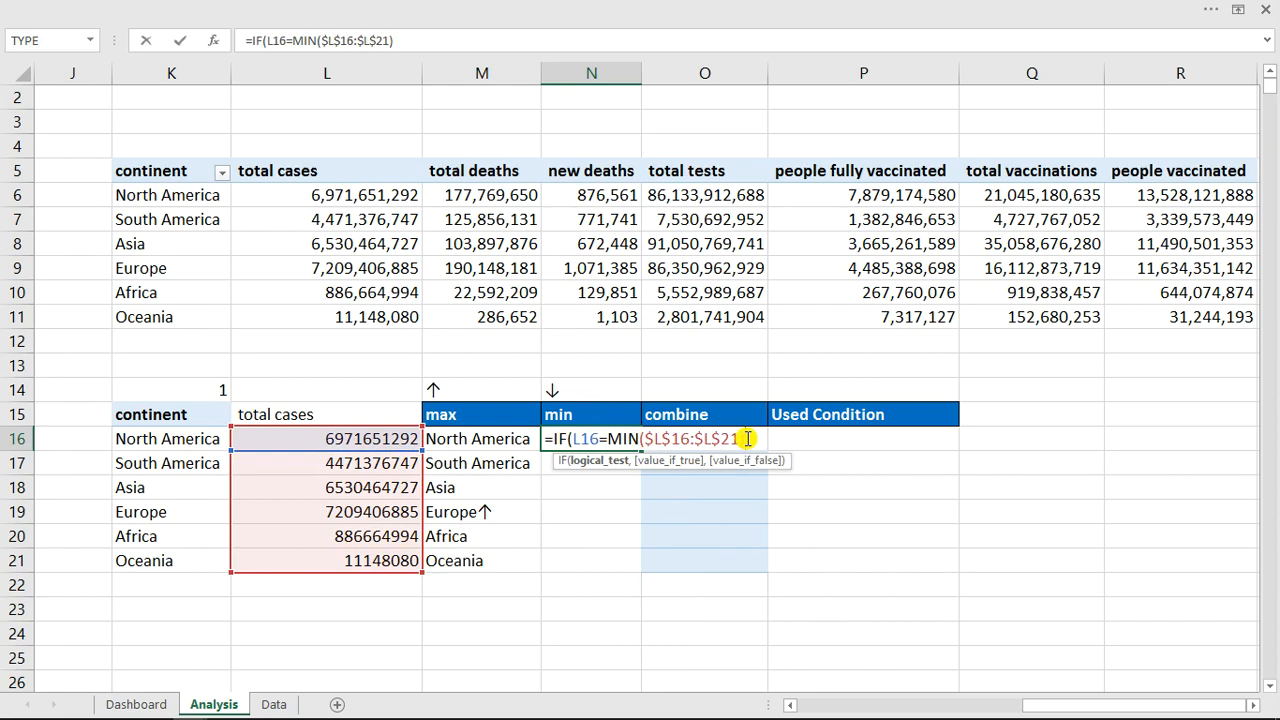
# Add K16&""&$N$14 as the value if true in the N16 formula, with the arrow cell reference absolute
pyautogui.write(',')
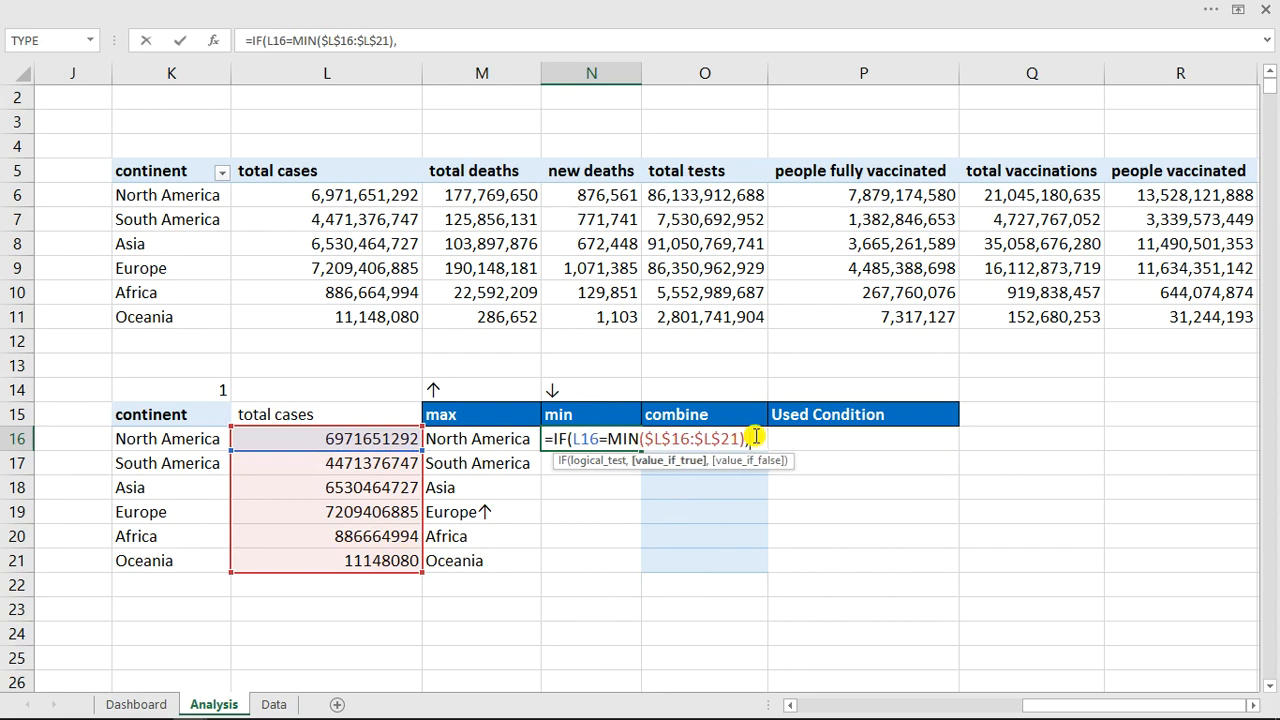
pyautogui.click(198, 440)
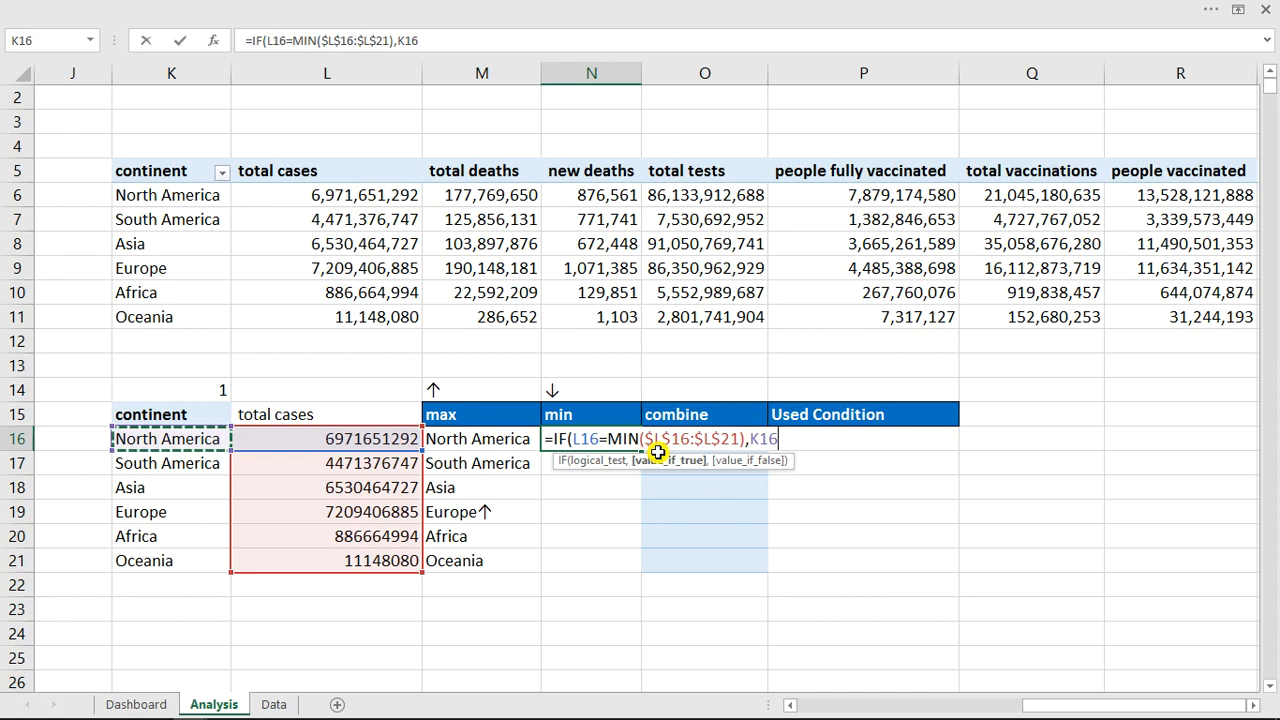
pyautogui.write('&')
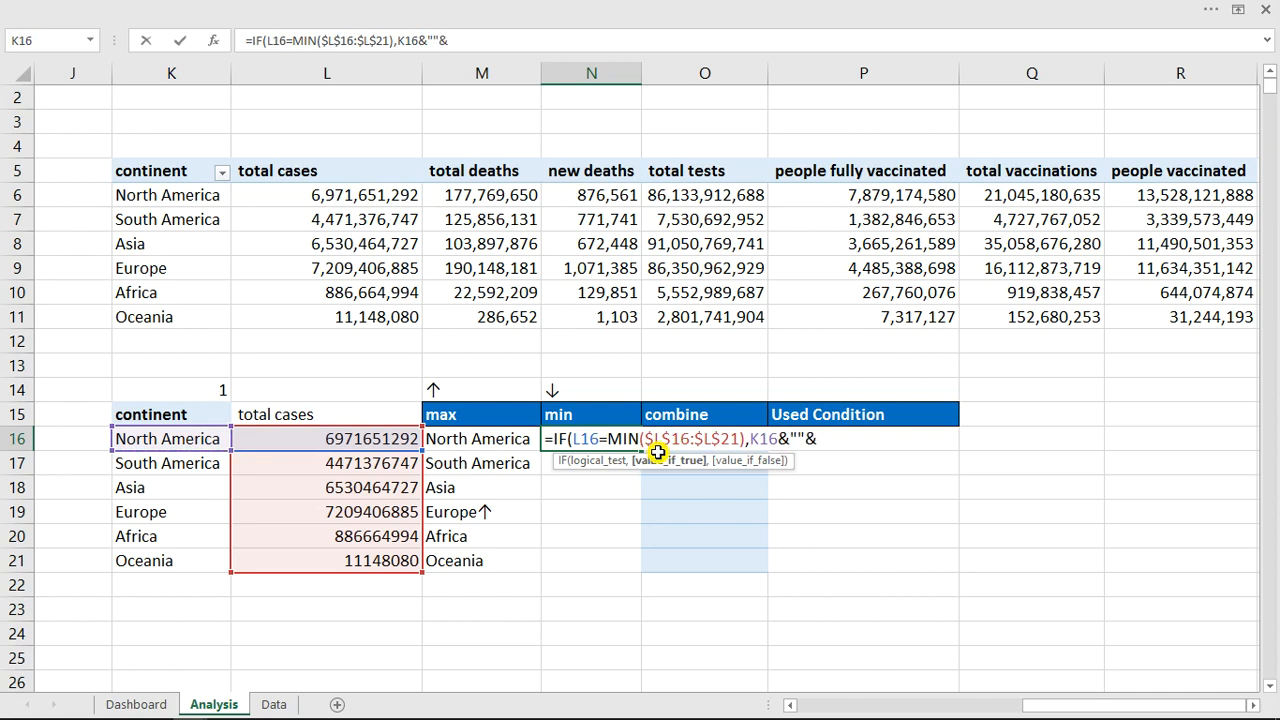
pyautogui.write('""&')
pyautogui.click(573, 390)
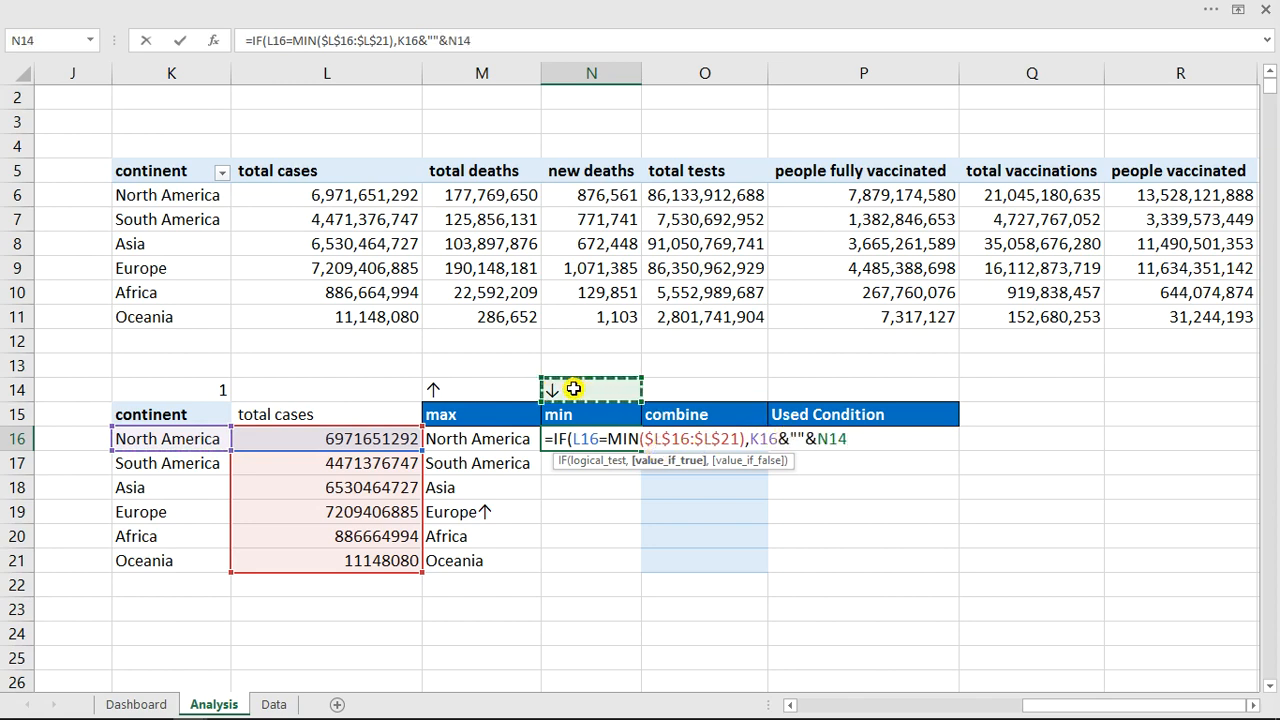
pyautogui.click(818, 438)
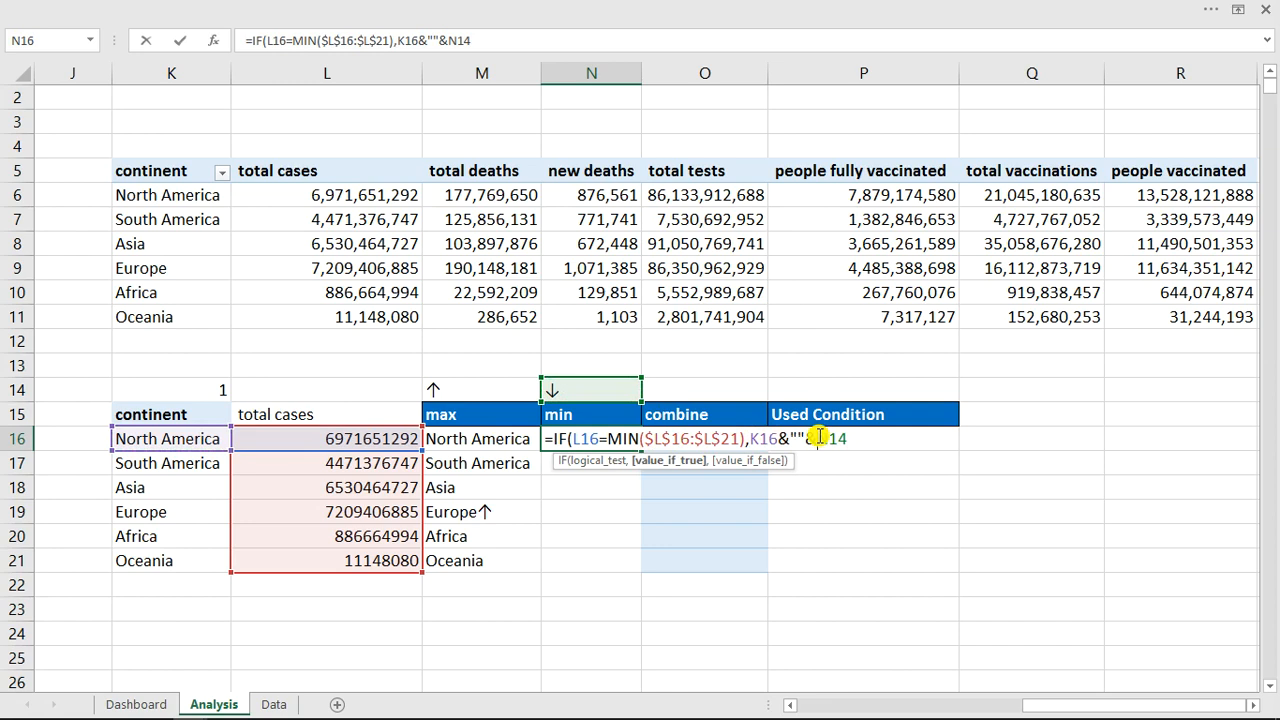
pyautogui.write('$L')
pyautogui.write('$N$')
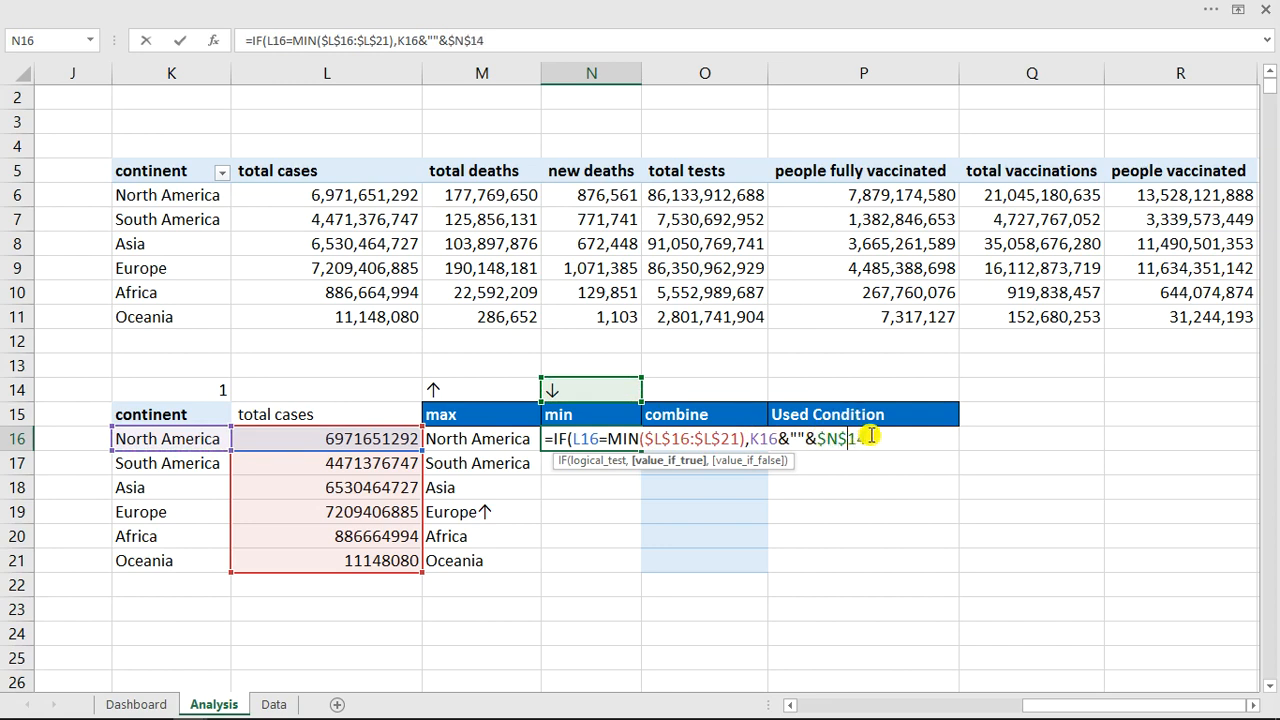
pyautogui.click(870, 437)
# Set K16 as the value if false in the N16 formula and enter it, accepting the suggested parenthesis correction
pyautogui.write(',')
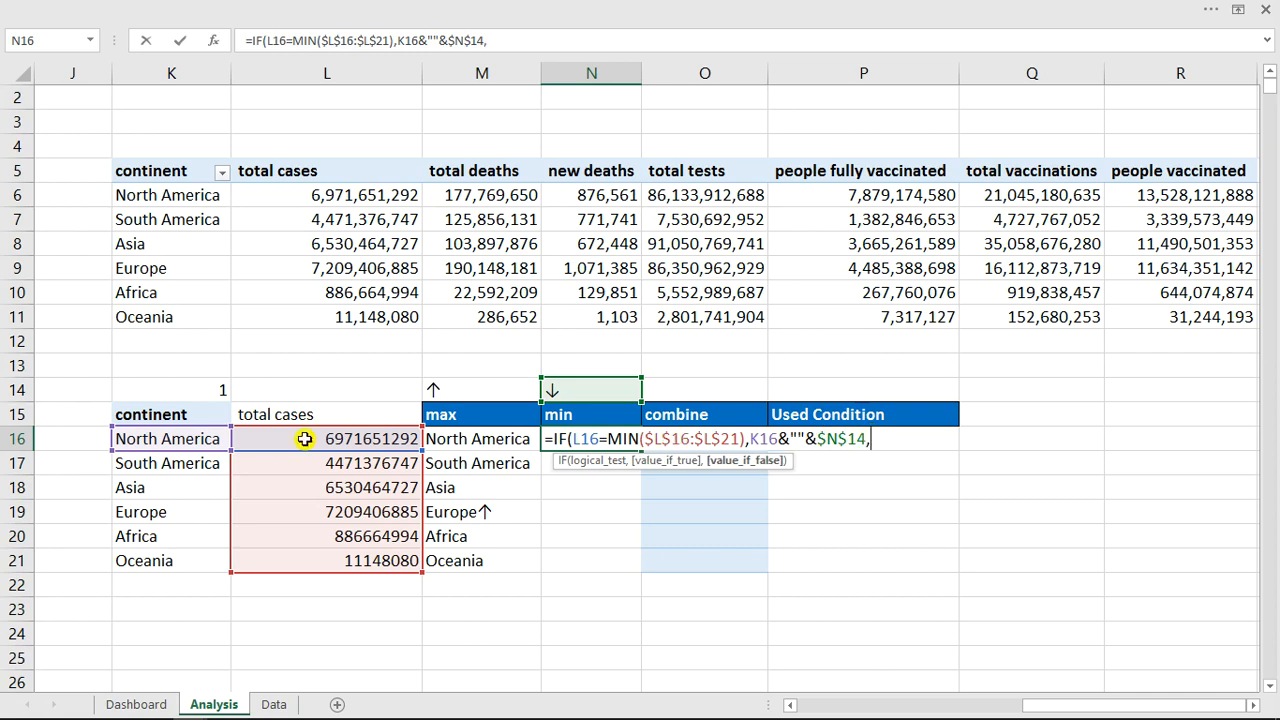
pyautogui.click(171, 440)
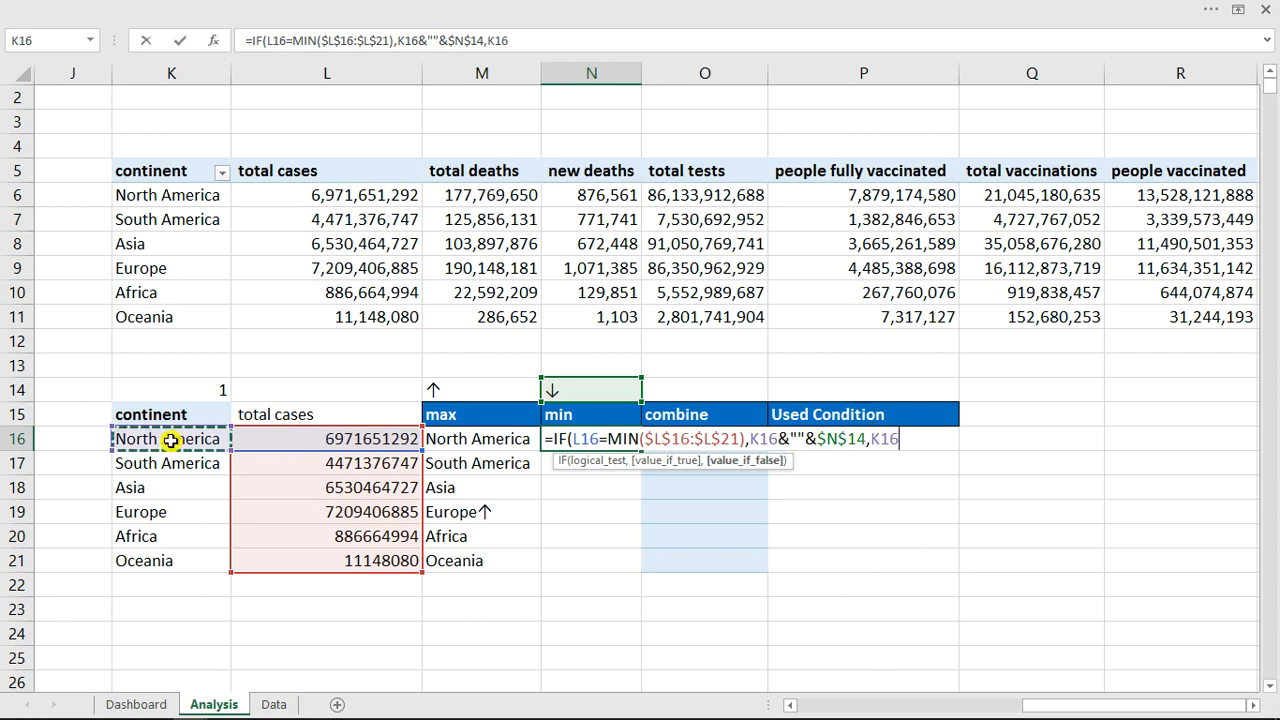
pyautogui.write('))')
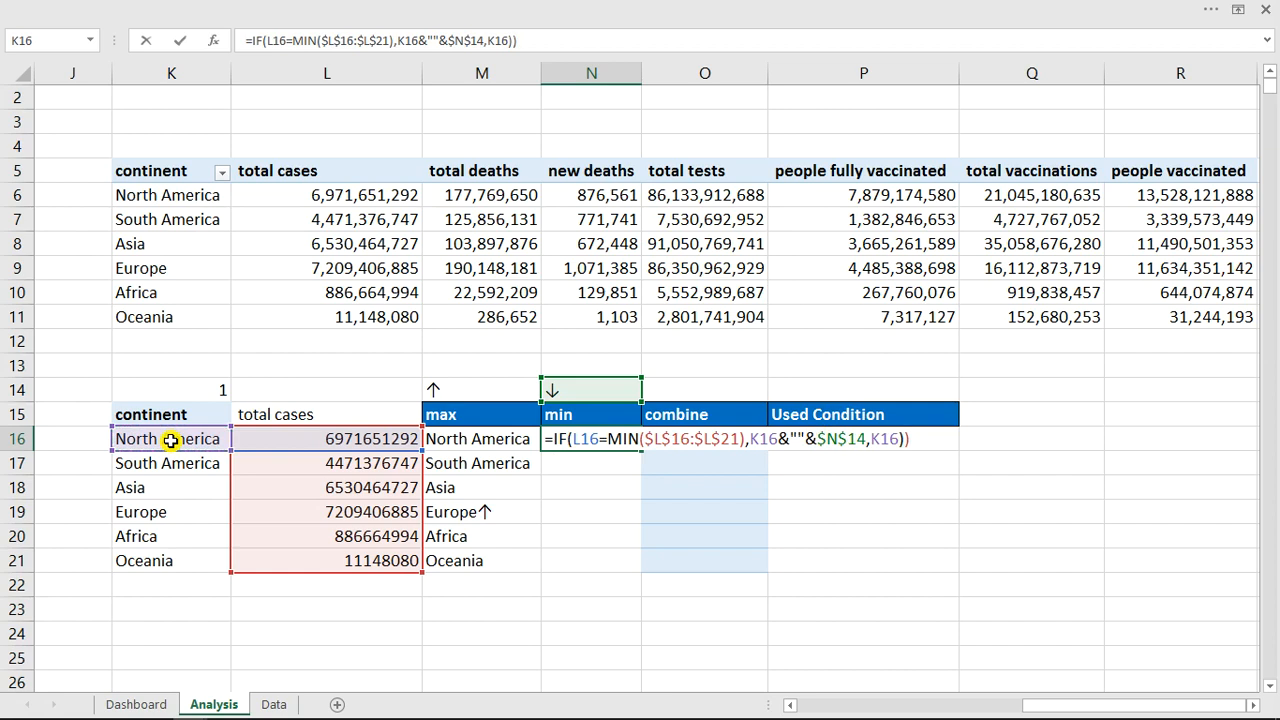
pyautogui.press('Return')
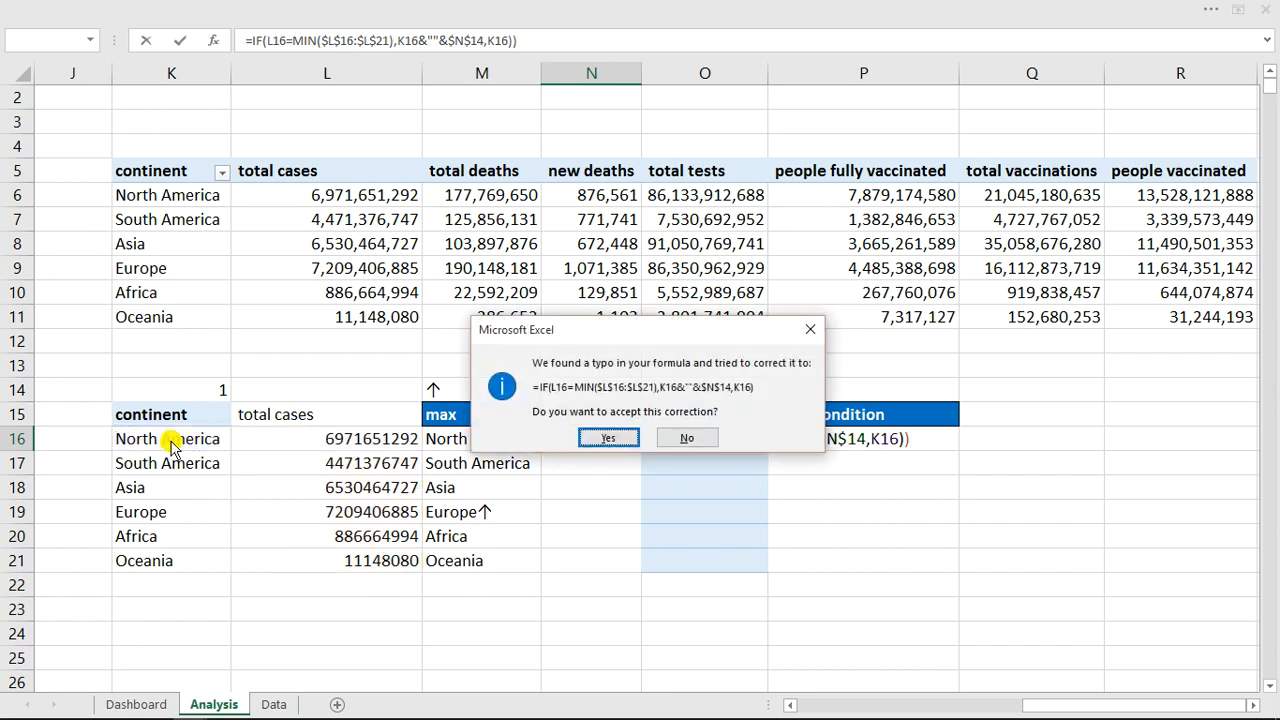
pyautogui.press('Return')
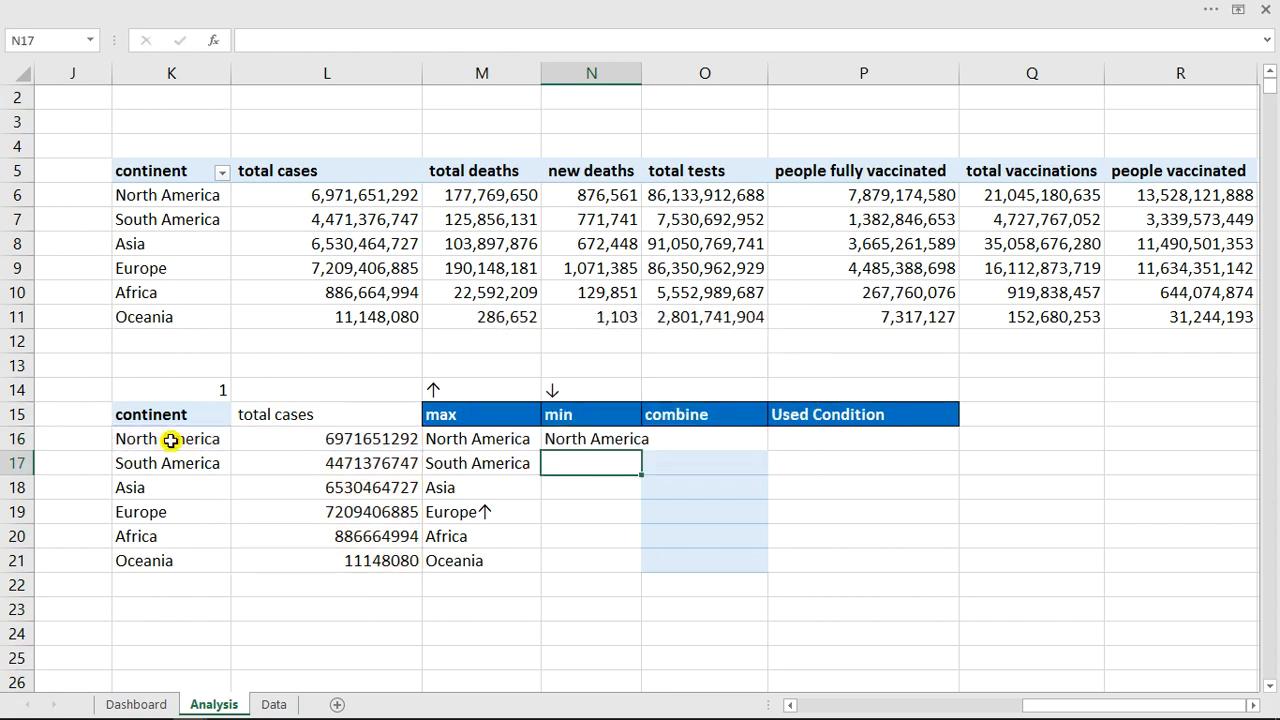
pyautogui.click(620, 438)
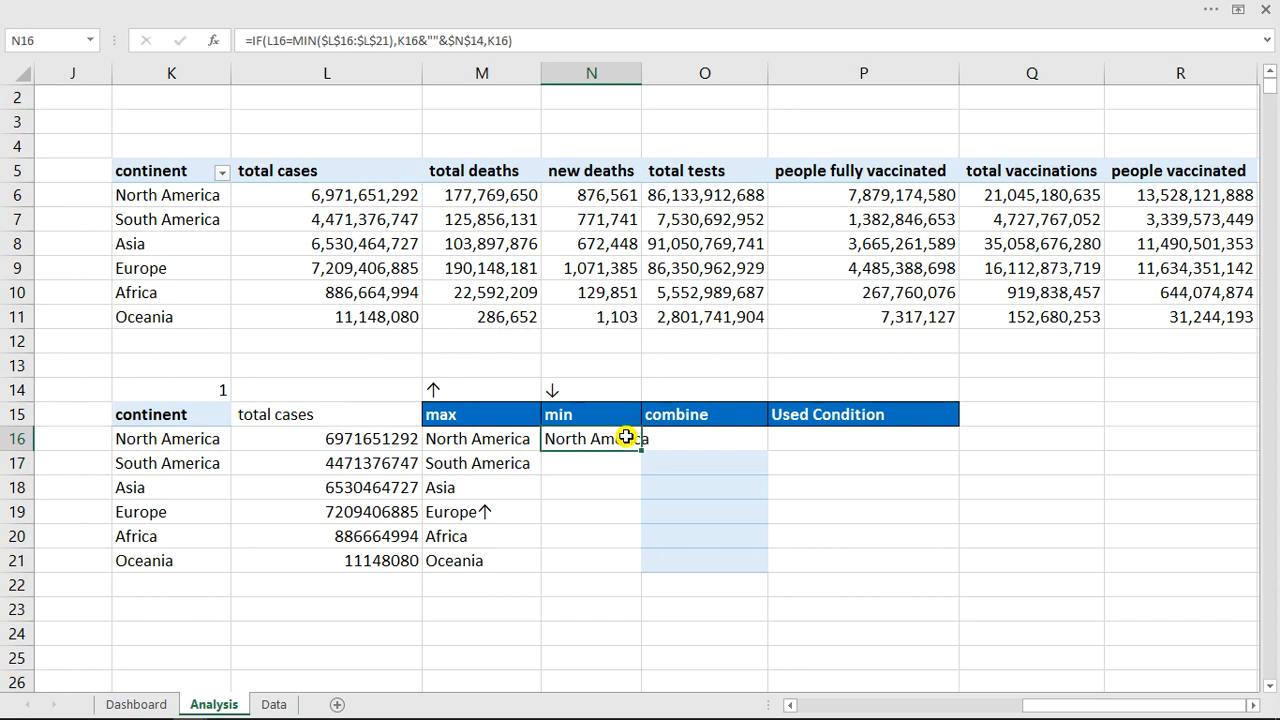
# Widen column N to fit the continent names and fill the N16 formula down through N21
pyautogui.moveTo(642, 78); pyautogui.dragTo(640, 418)
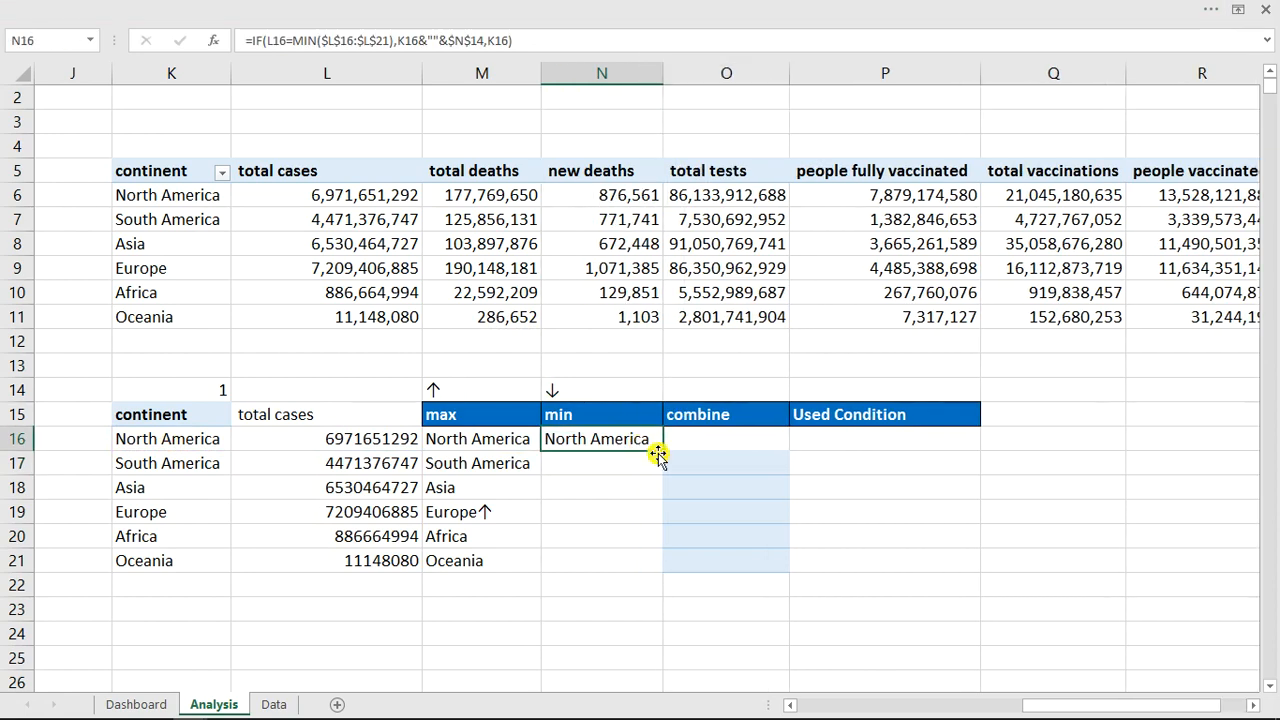
pyautogui.doubleClick(662, 451)
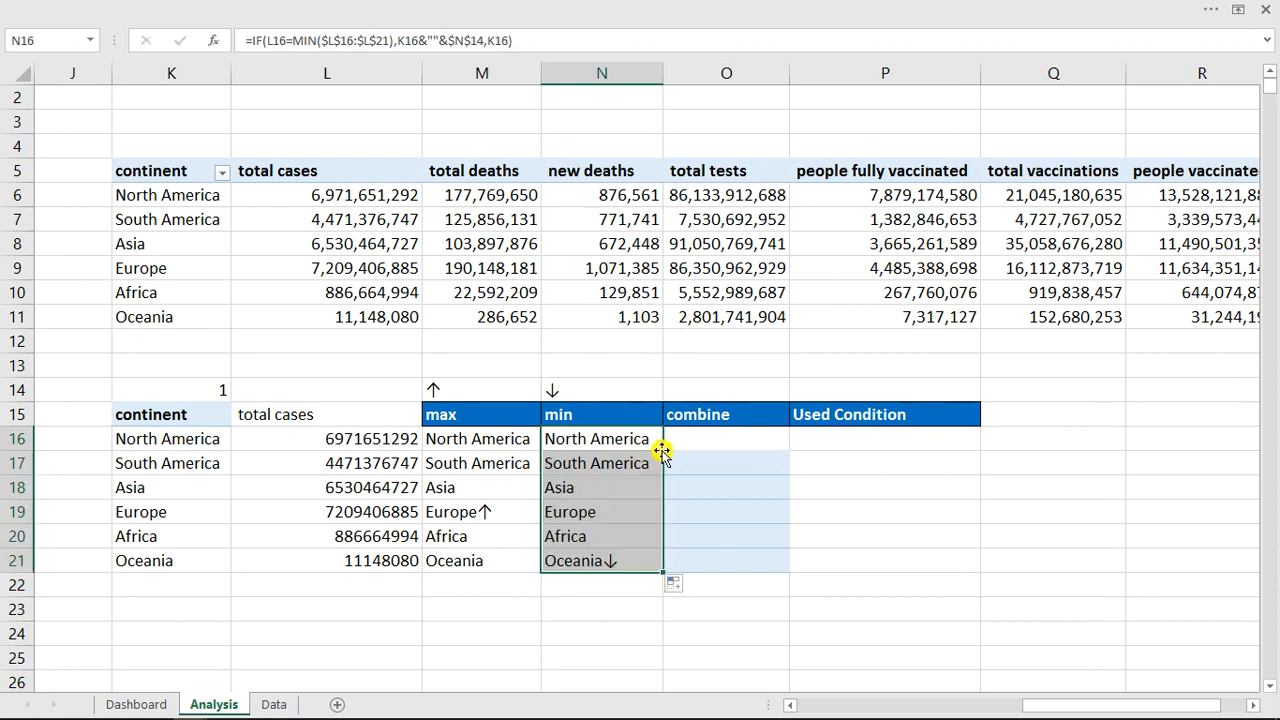
pyautogui.click(600, 562)
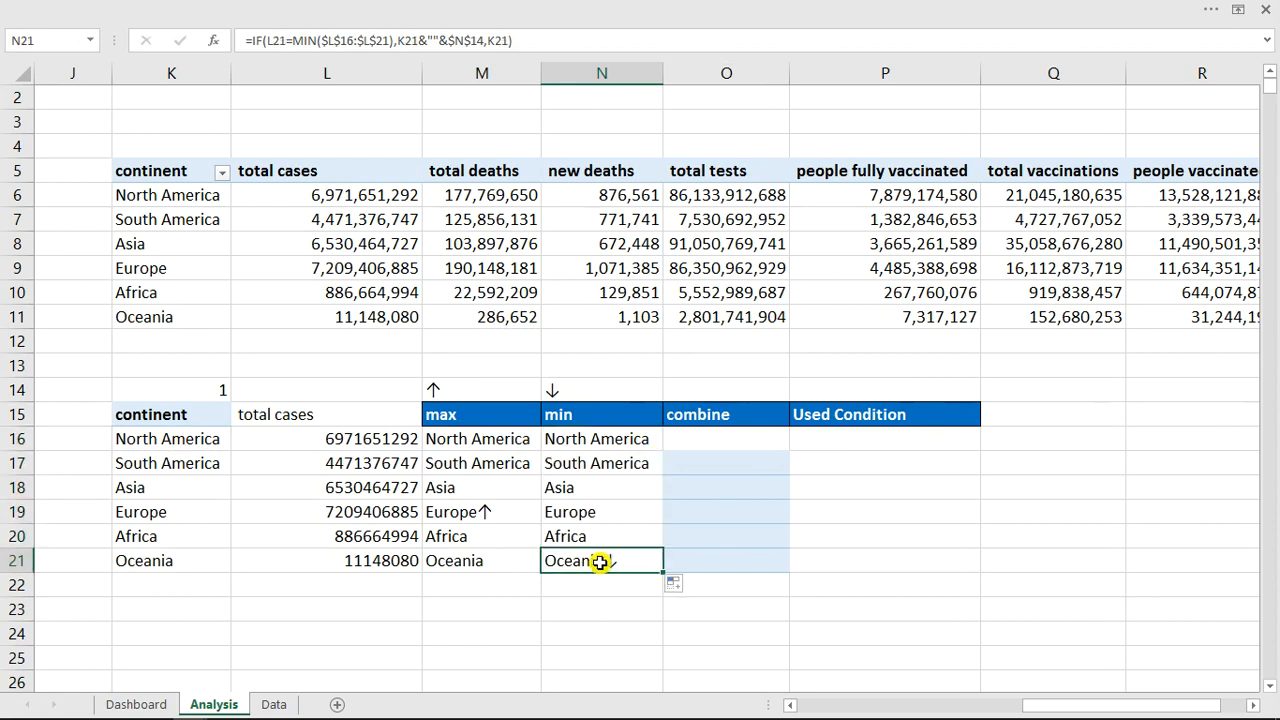
# Test the max and min columns by setting selector cell K14 to 3 and finally 5, and widen column M to fit the arrow
pyautogui.click(200, 389)
pyautogui.write('3')
pyautogui.click(551, 635)
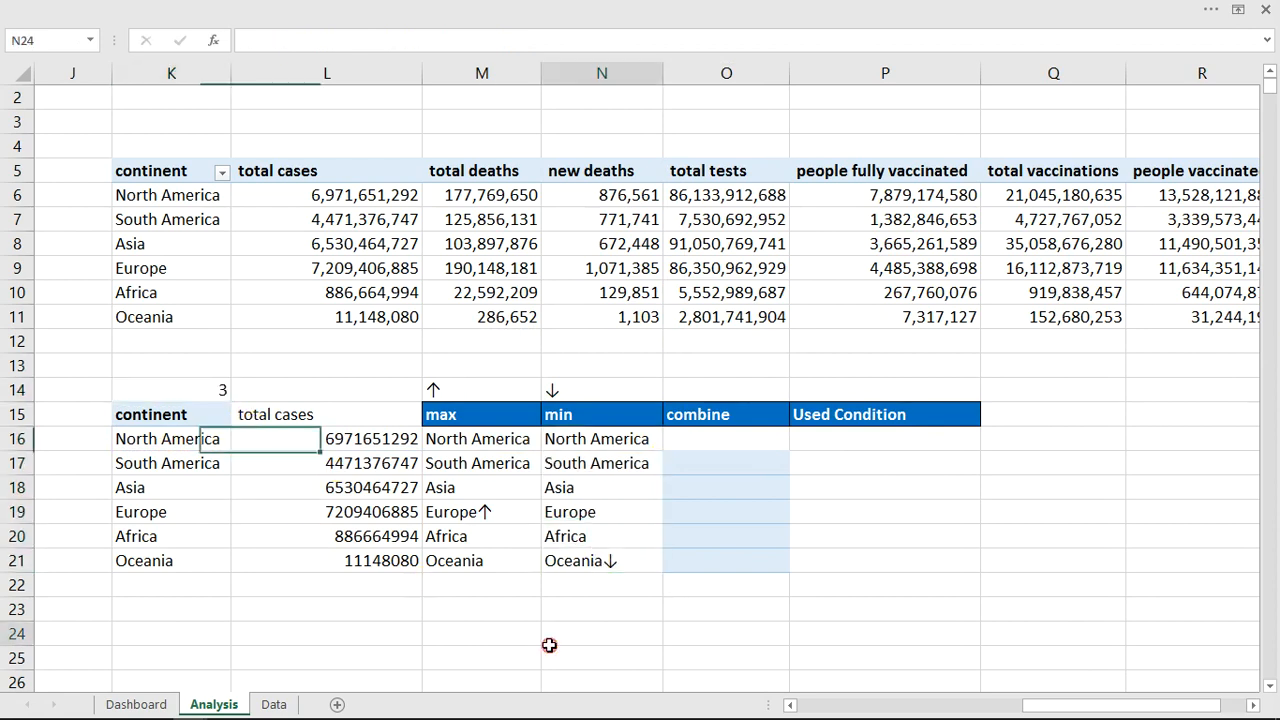
pyautogui.click(217, 390)
pyautogui.write('5')
pyautogui.click(553, 633)
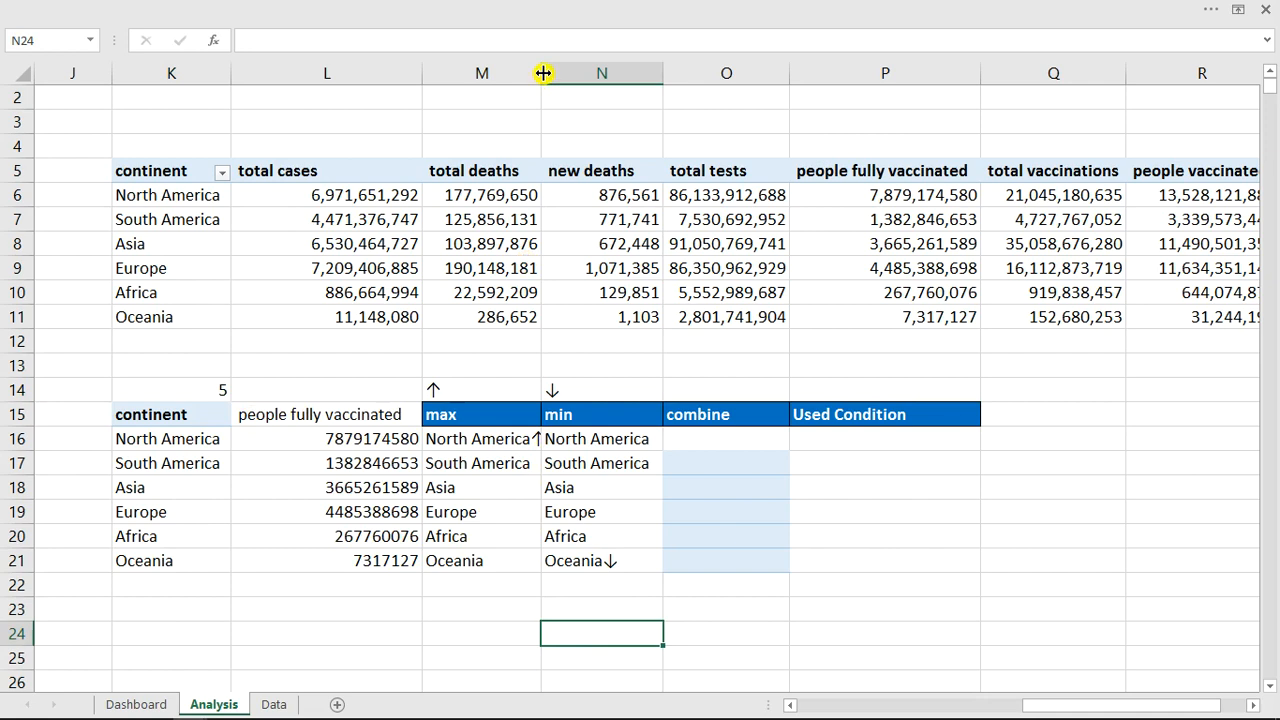
pyautogui.moveTo(541, 74); pyautogui.dragTo(560, 76)
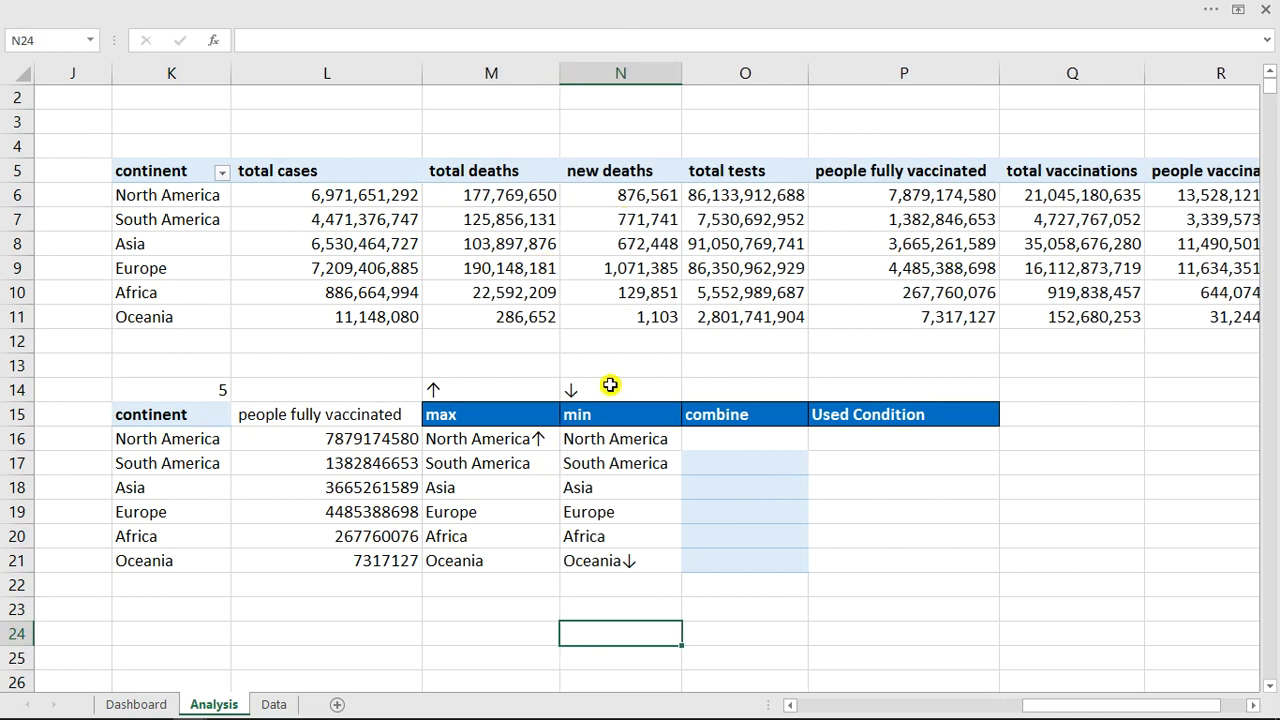
pyautogui.click(158, 708)
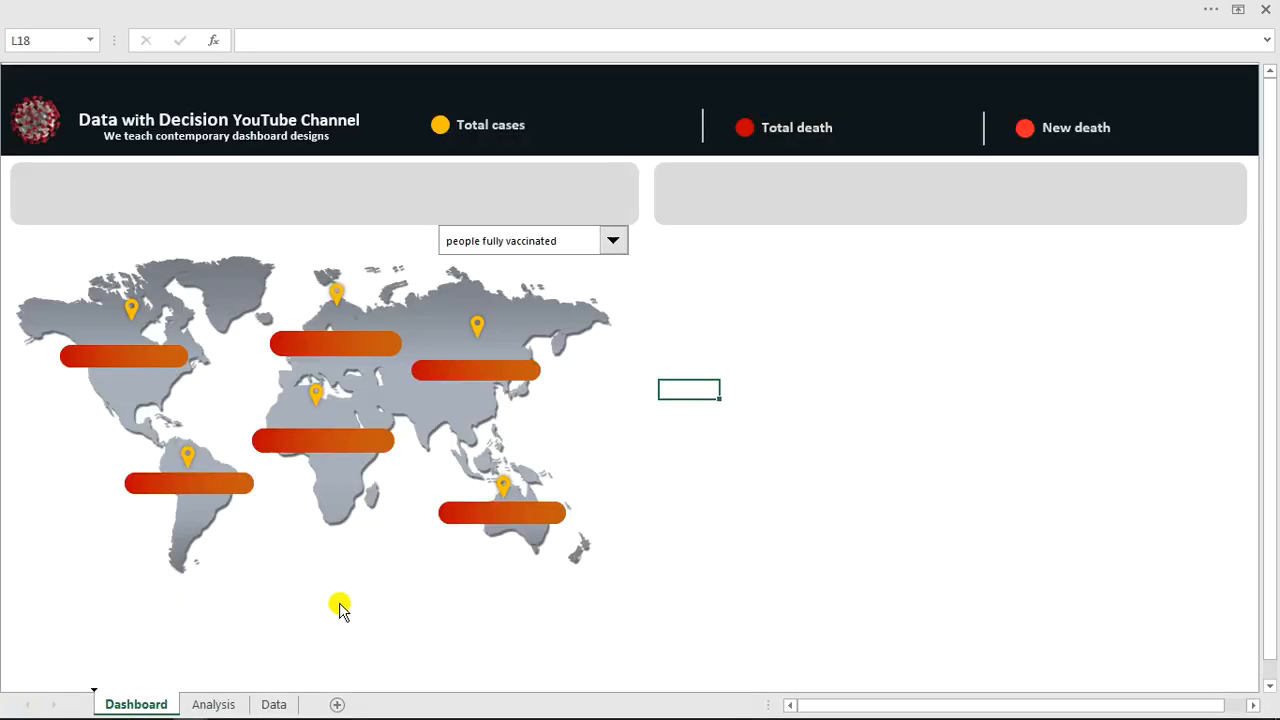
pyautogui.click(209, 614)
pyautogui.click(690, 346)
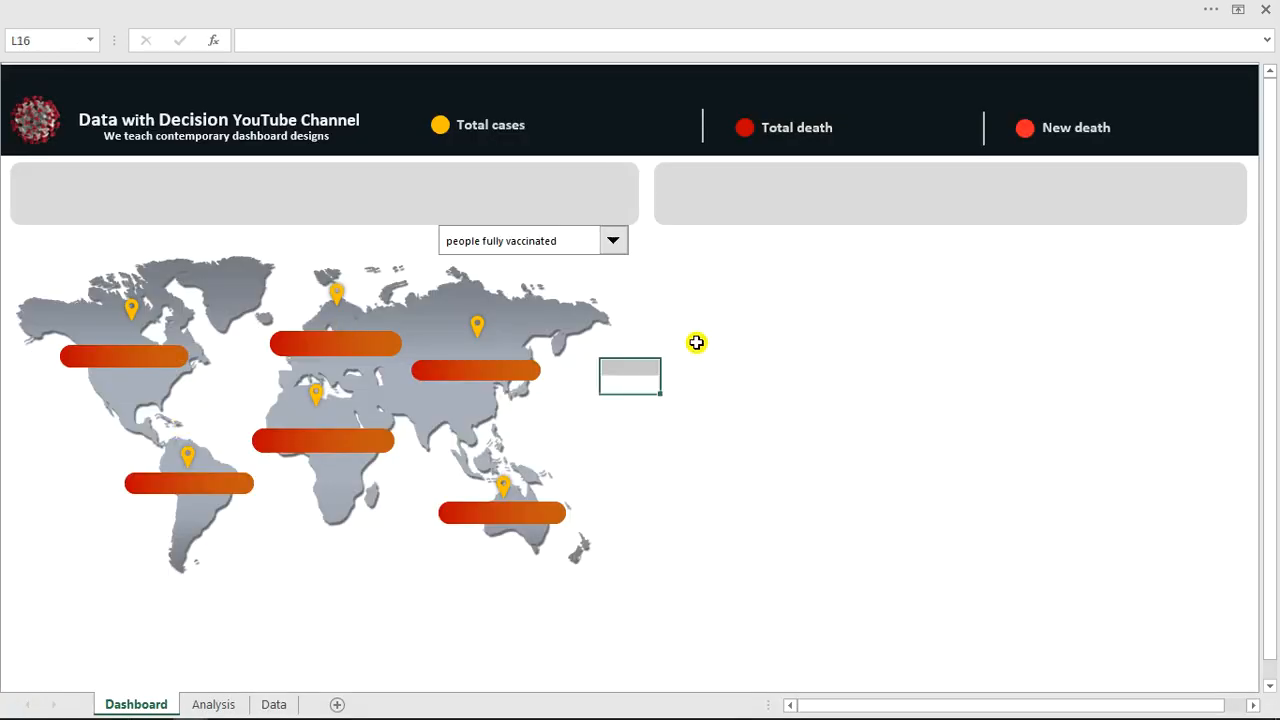
pyautogui.click(797, 291)
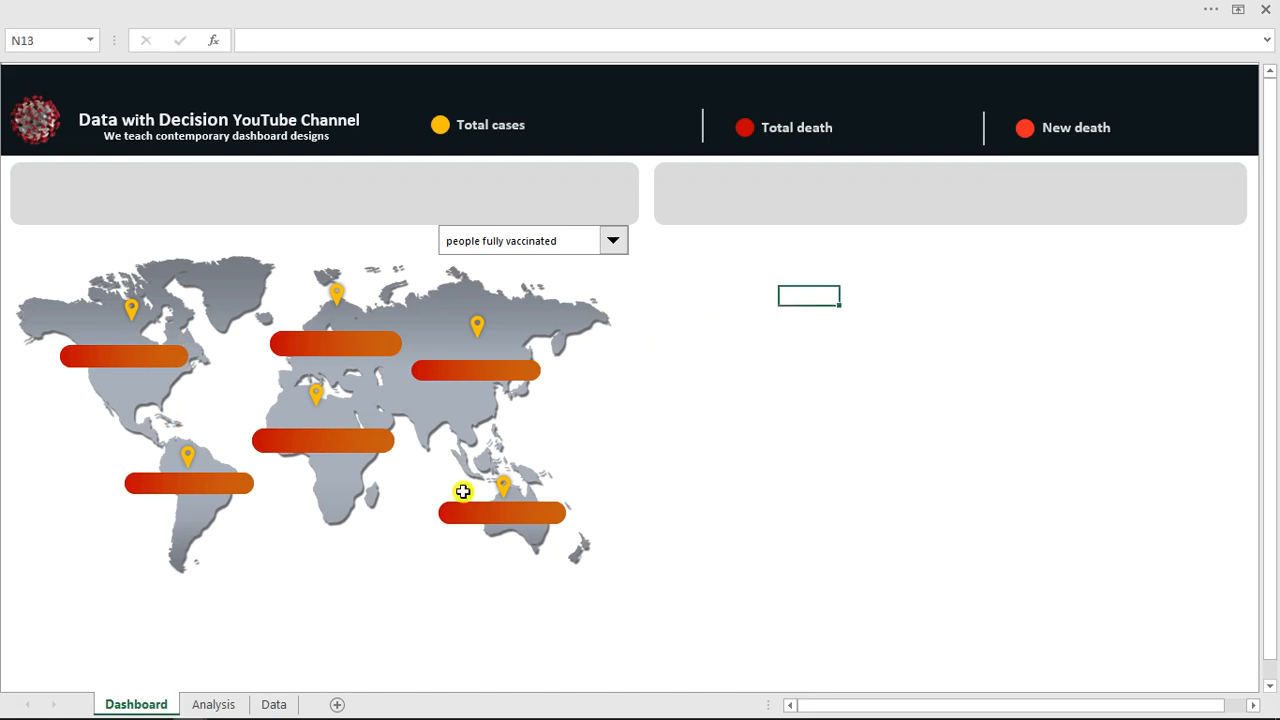
pyautogui.click(214, 705)
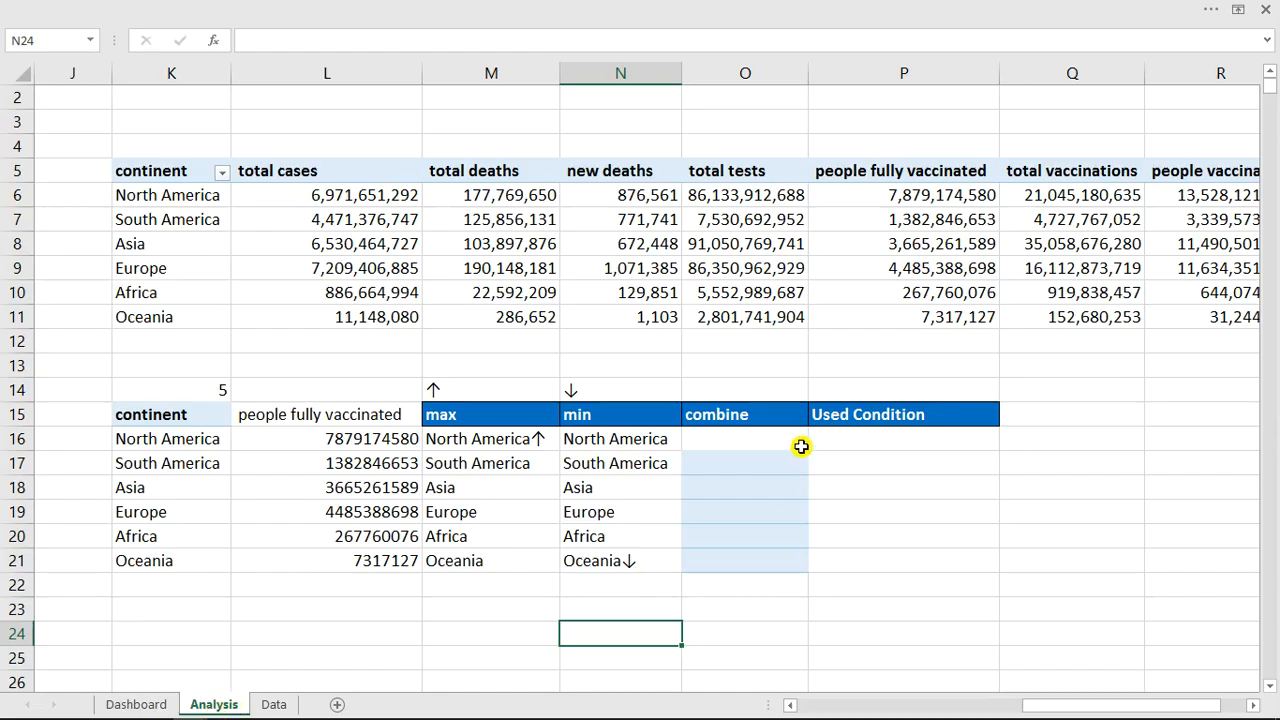
pyautogui.click(753, 438)
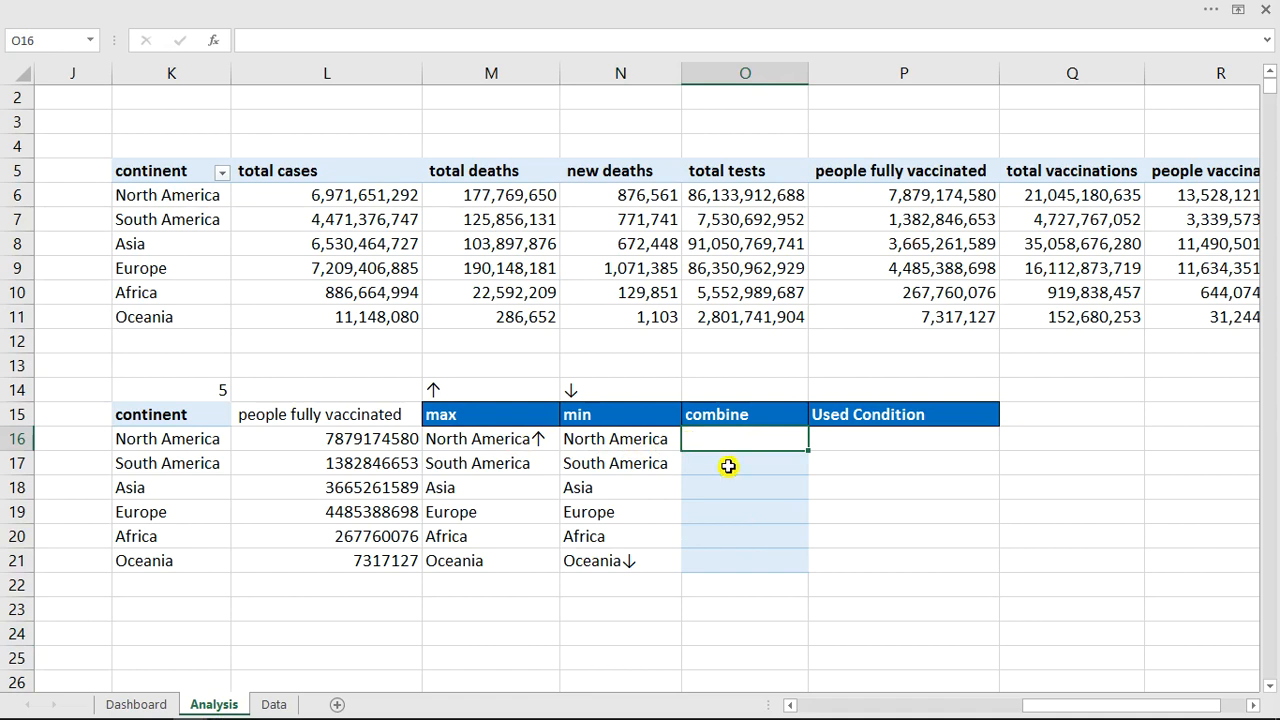
pyautogui.write('=if')
pyautogui.doubleClick(728, 463)
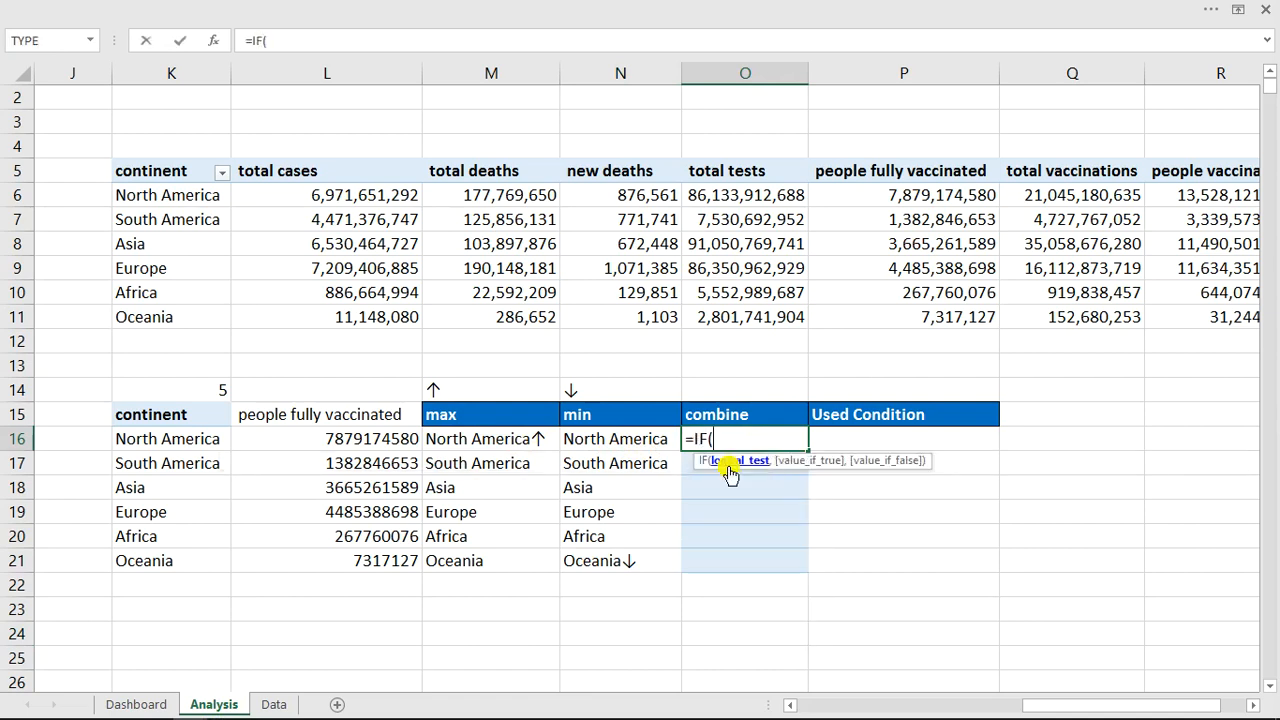
pyautogui.click(397, 441)
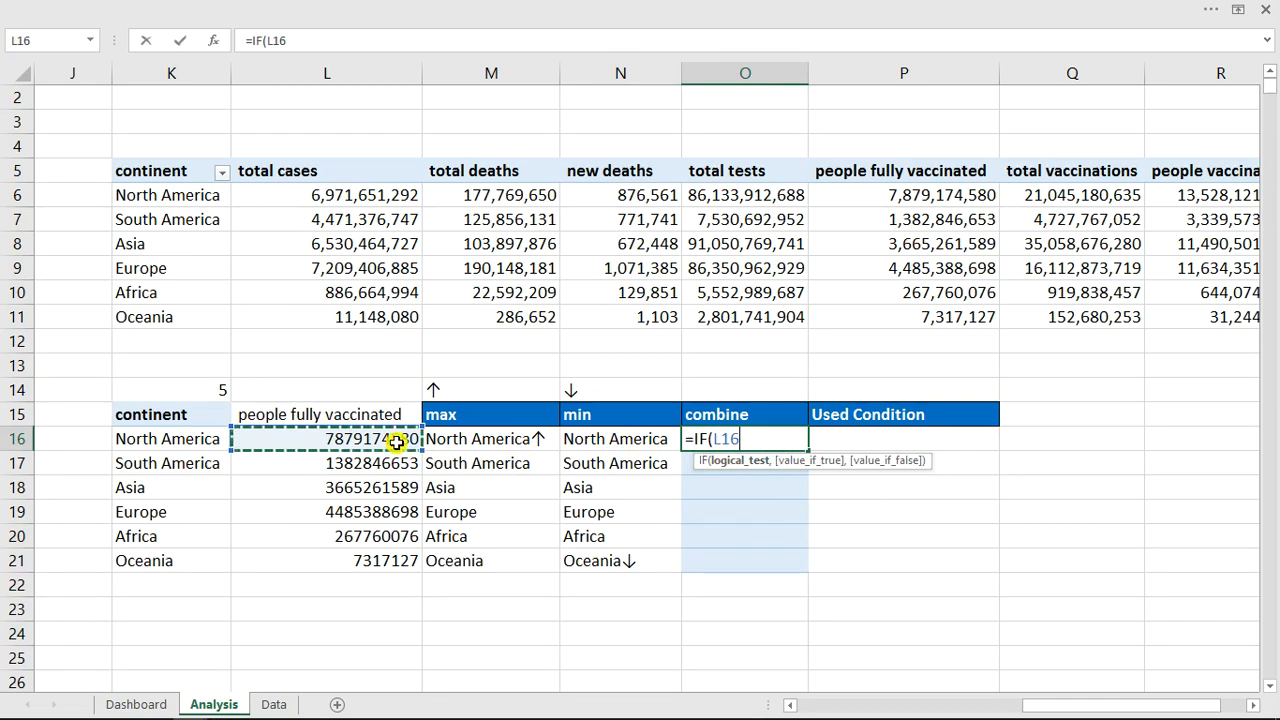
pyautogui.write('=max')
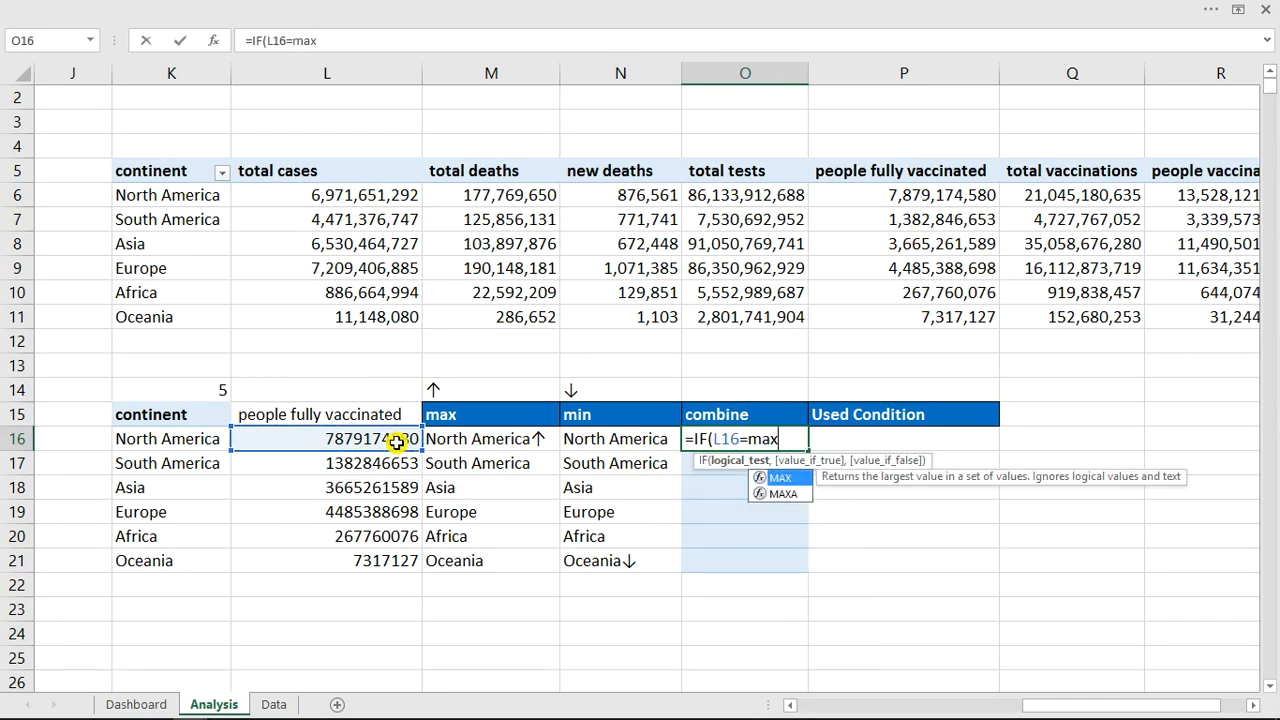
pyautogui.press('Tab')
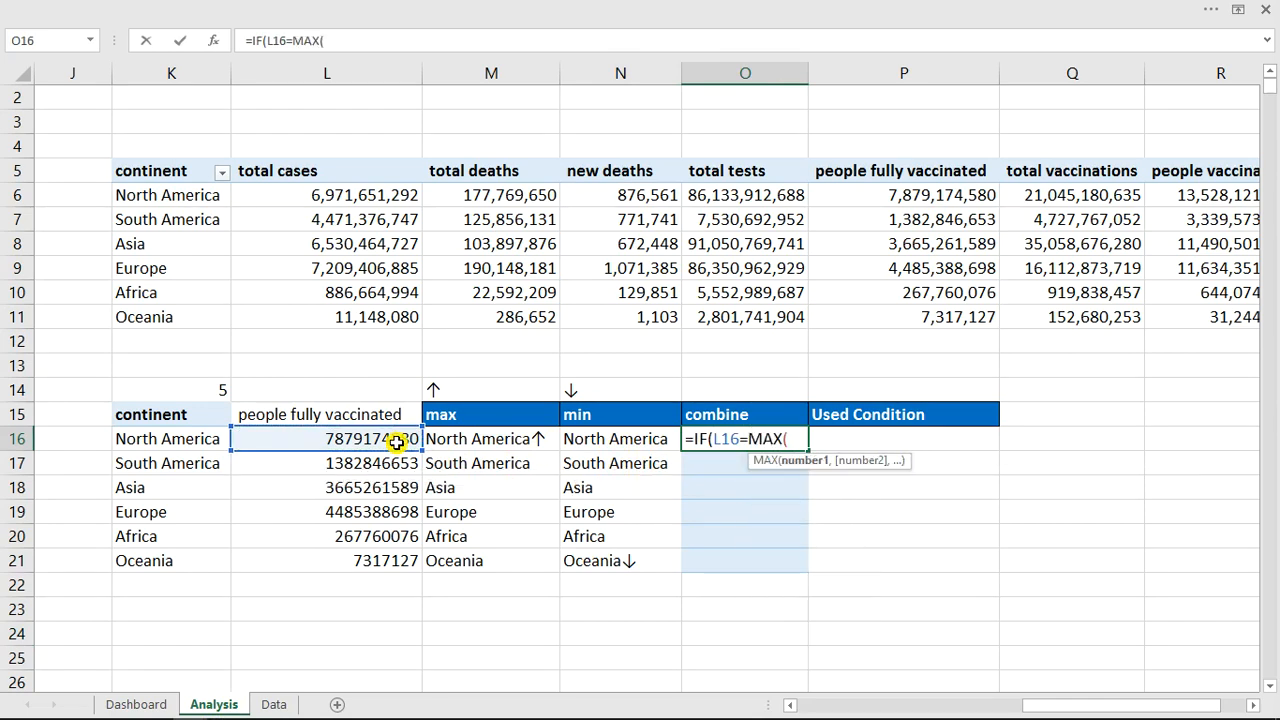
pyautogui.click(472, 440)
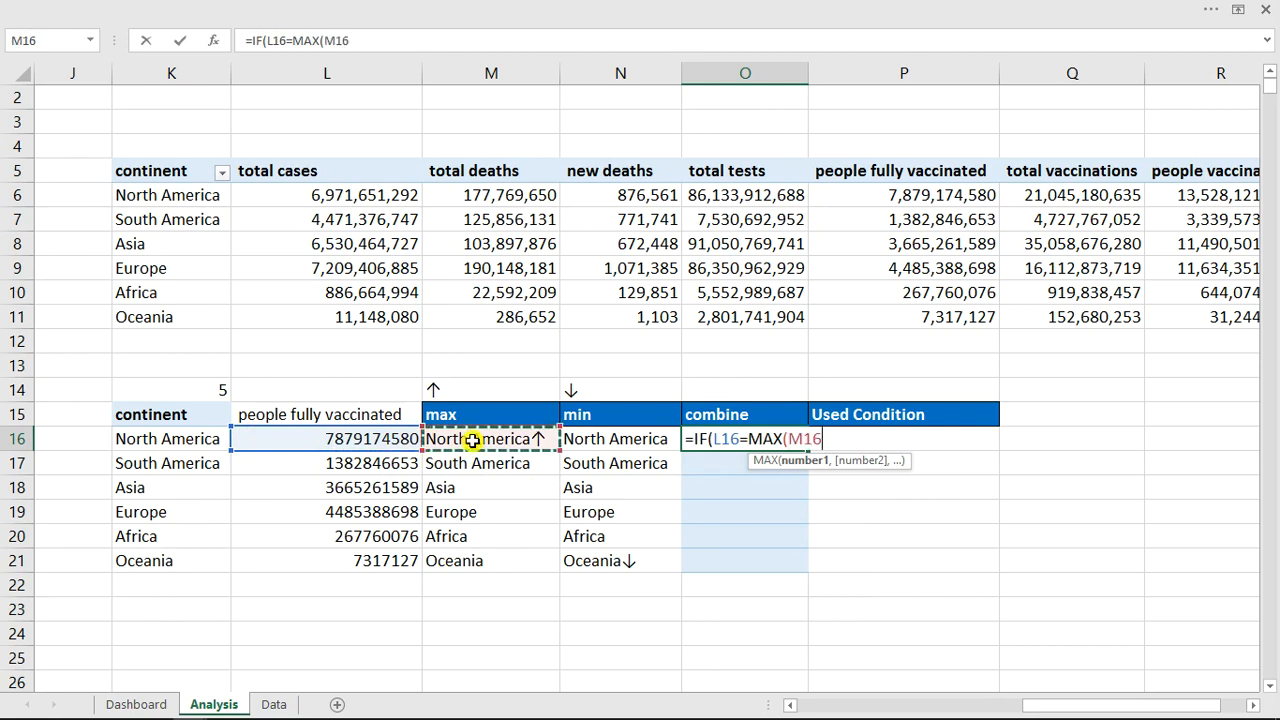
pyautogui.write(',')
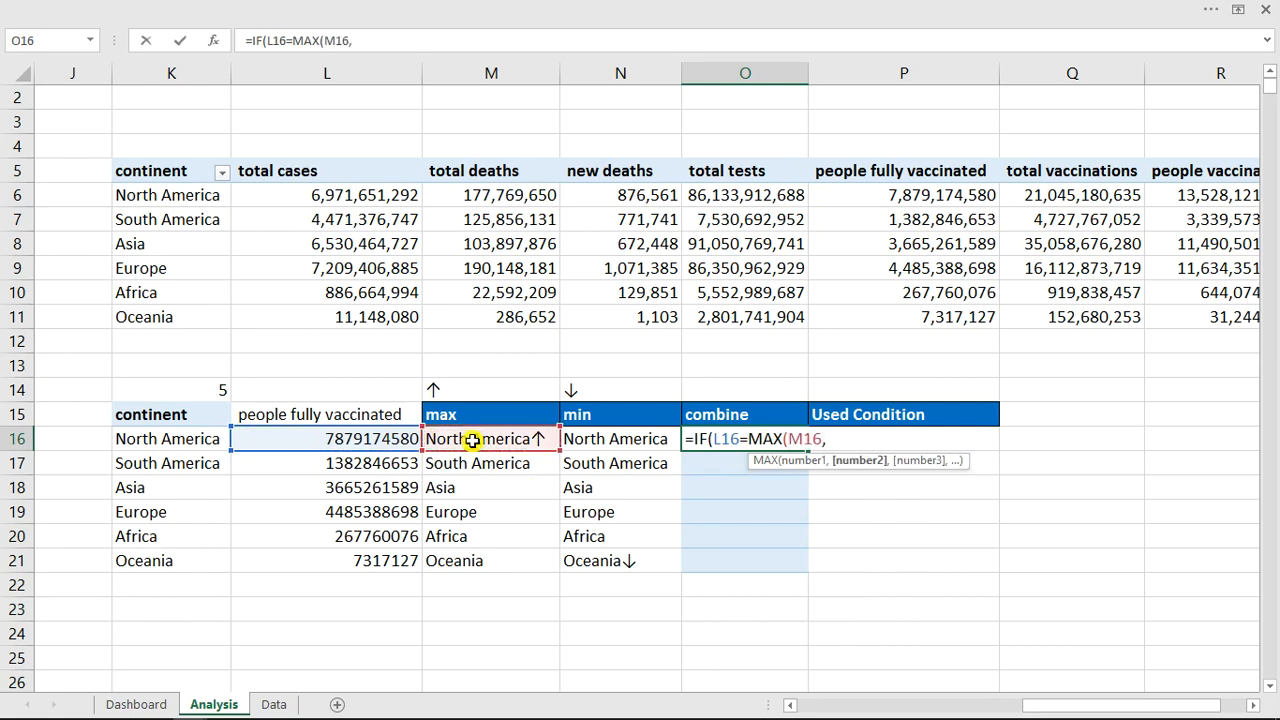
pyautogui.click(597, 438)
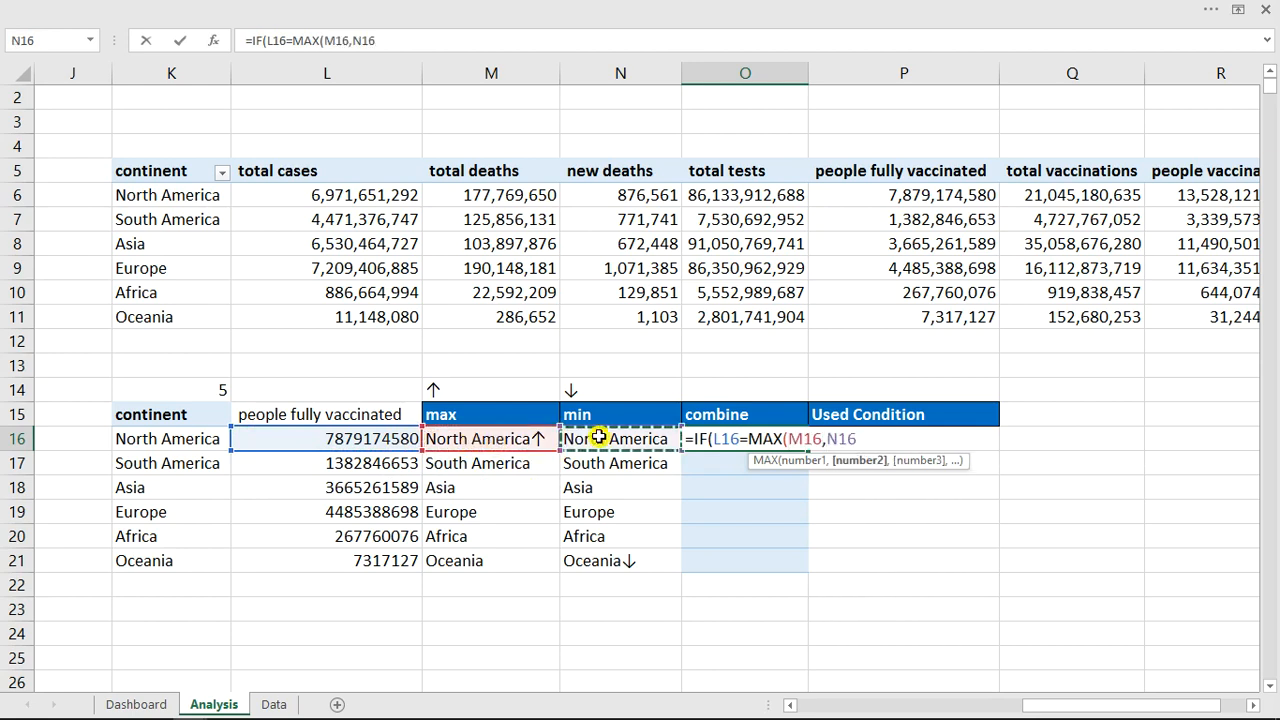
pyautogui.press('Return')
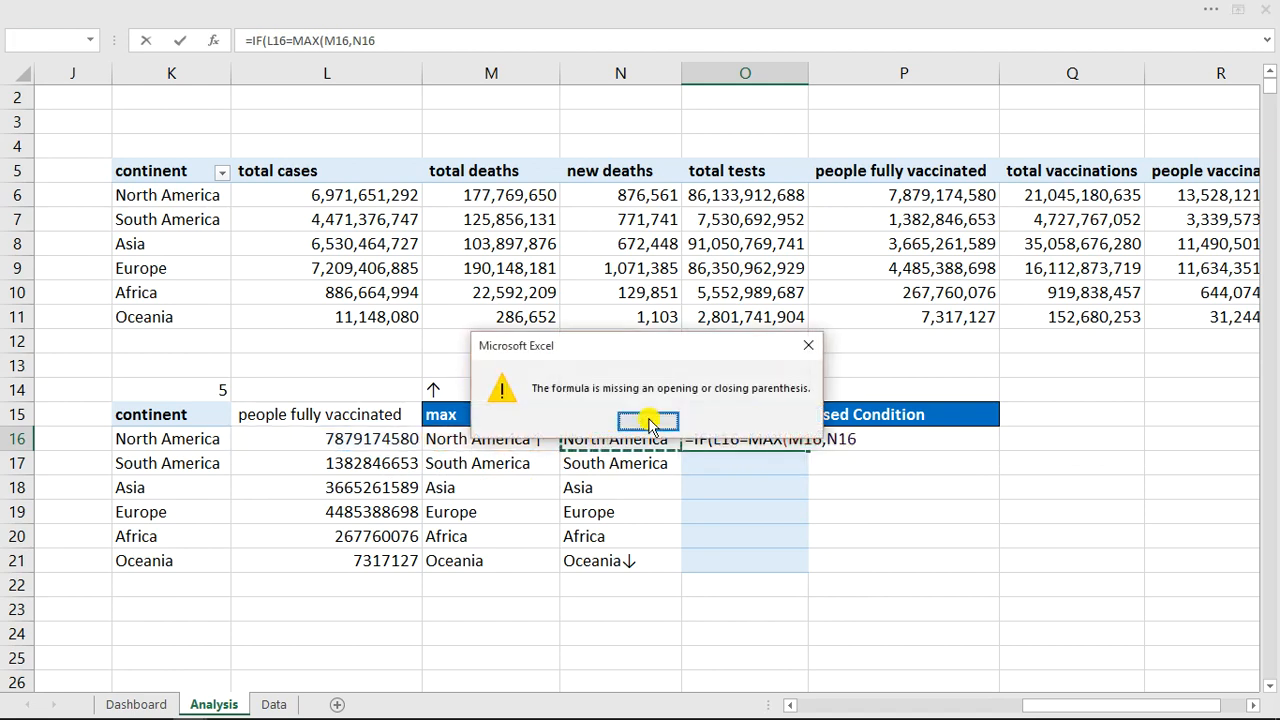
pyautogui.click(648, 422)
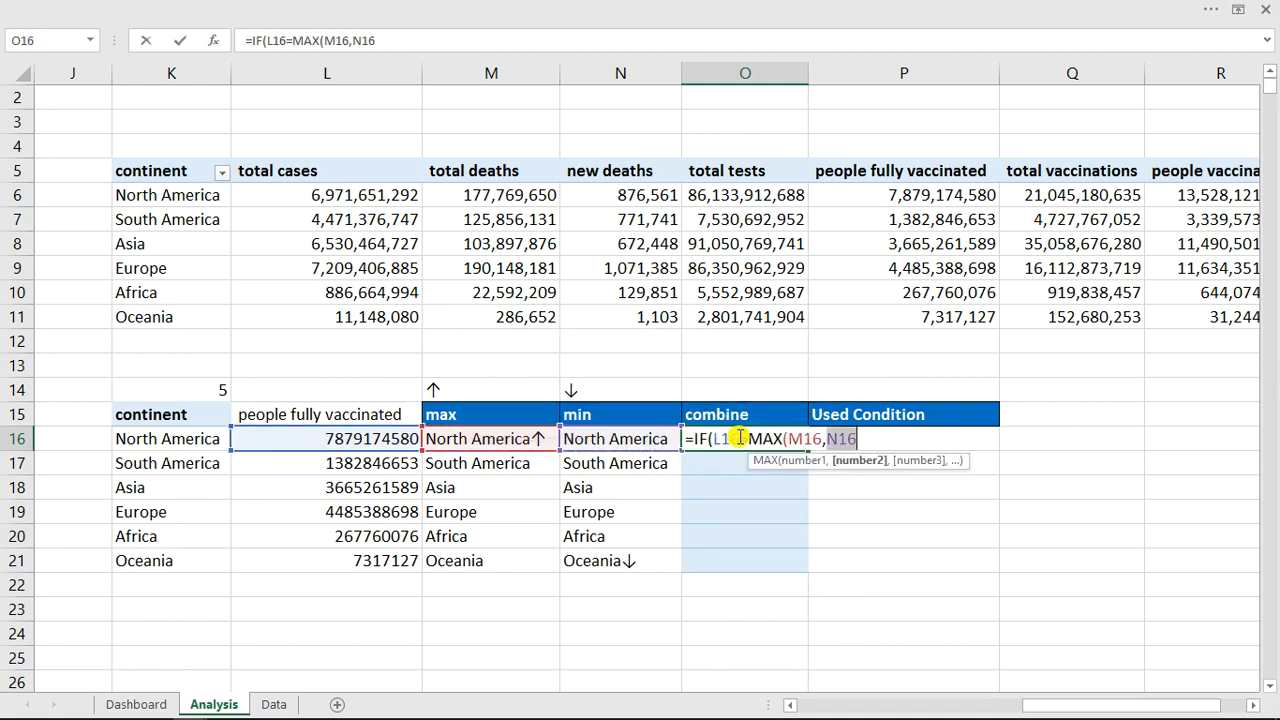
pyautogui.press('Escape')
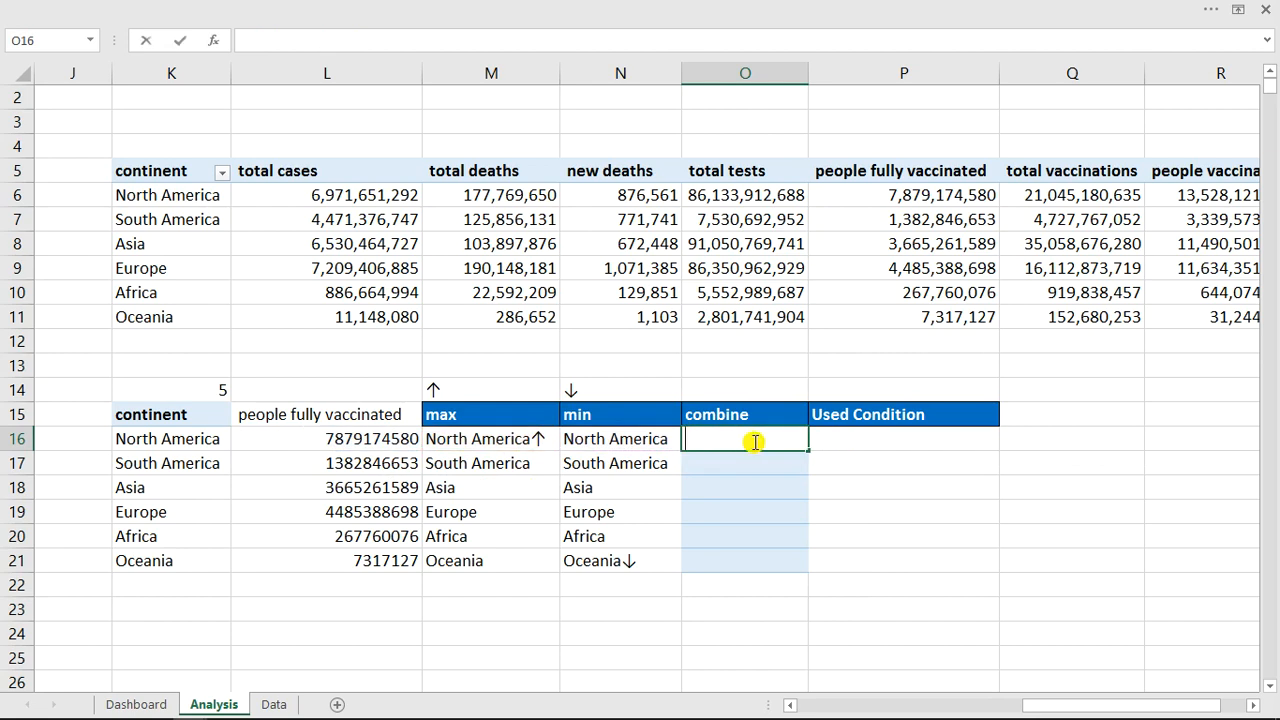
# Start an IF formula in O16 that tests L16=MAX(L16:L21), with the range left relative
pyautogui.write('=if')
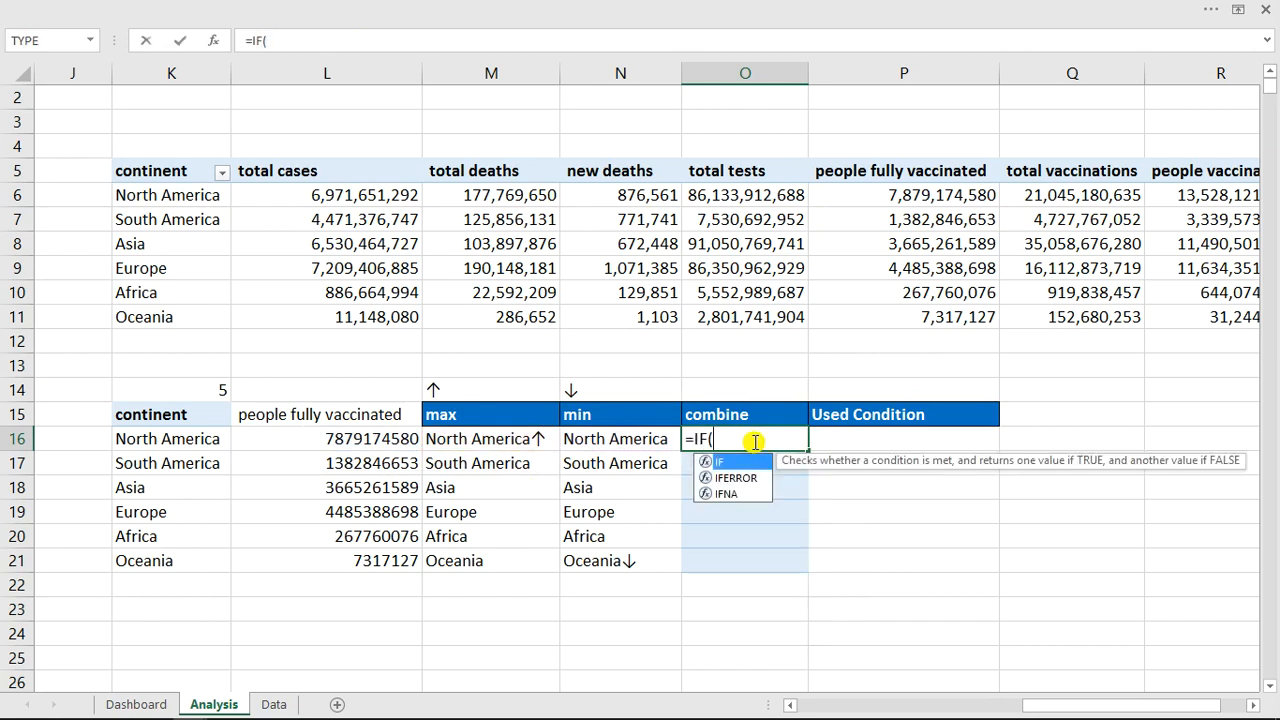
pyautogui.click(388, 436)
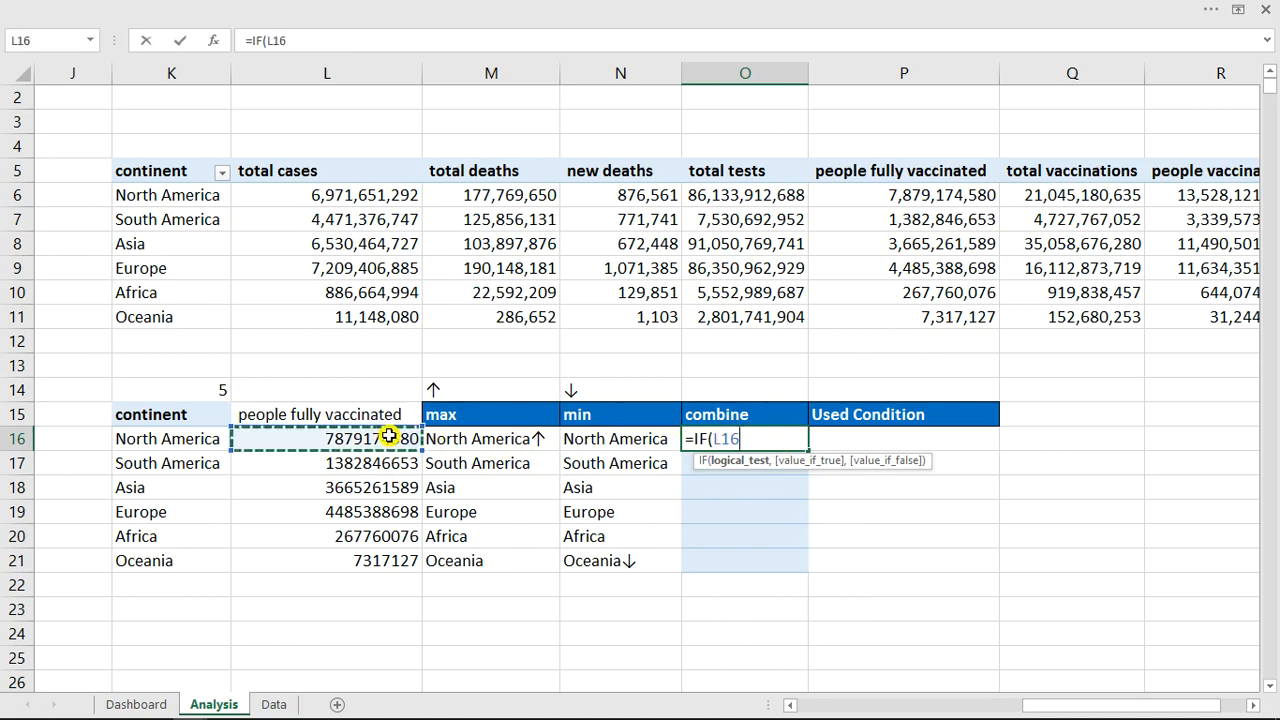
pyautogui.write('=ma')
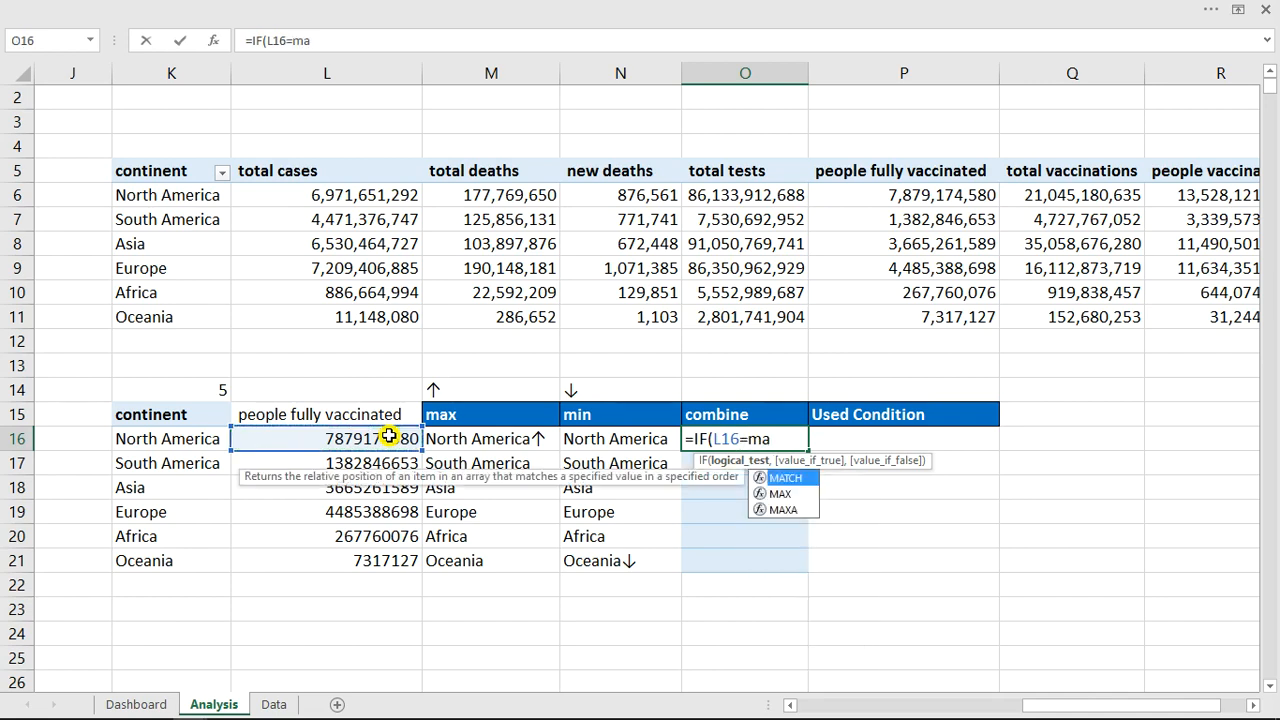
pyautogui.write('x')
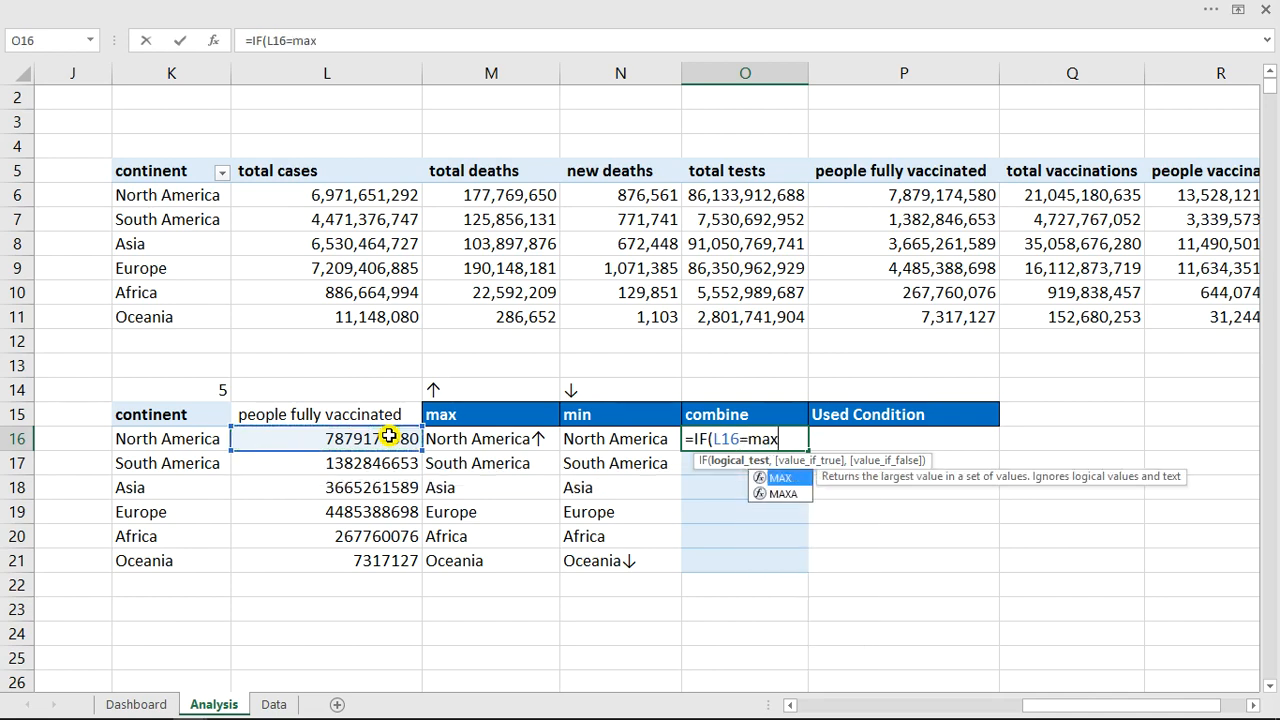
pyautogui.press('Tab')
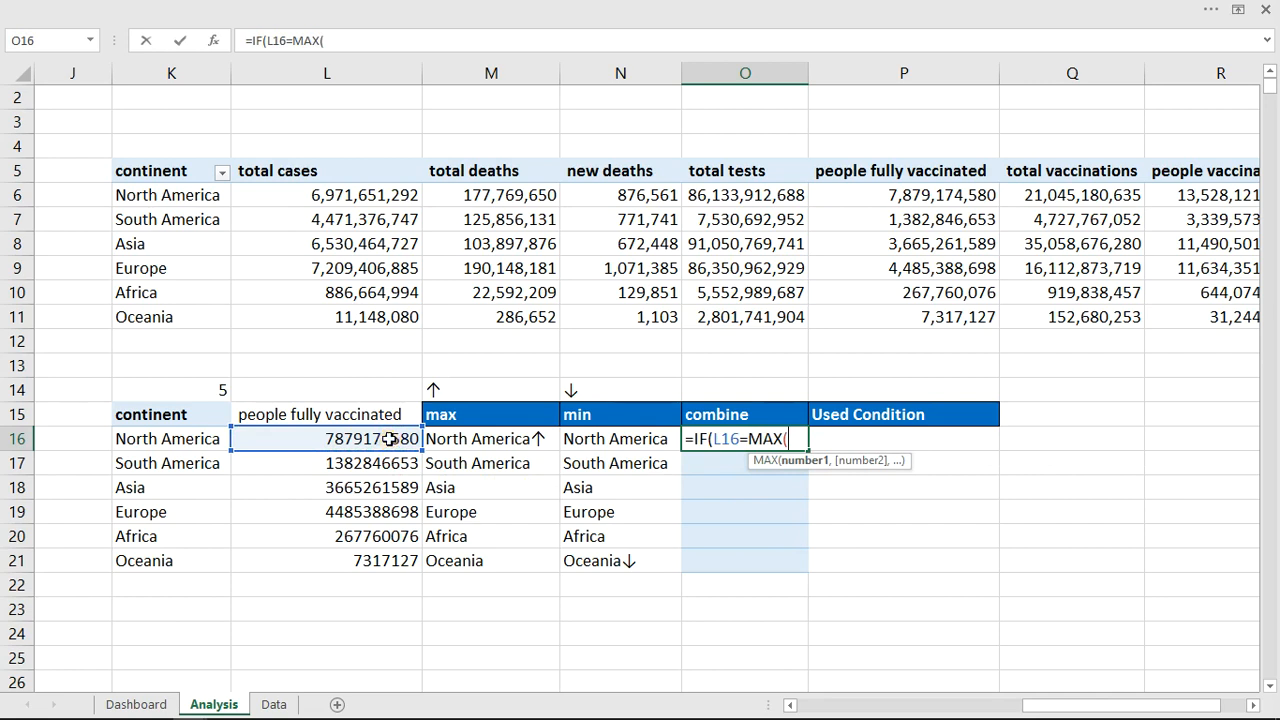
pyautogui.moveTo(389, 437); pyautogui.dragTo(396, 558)
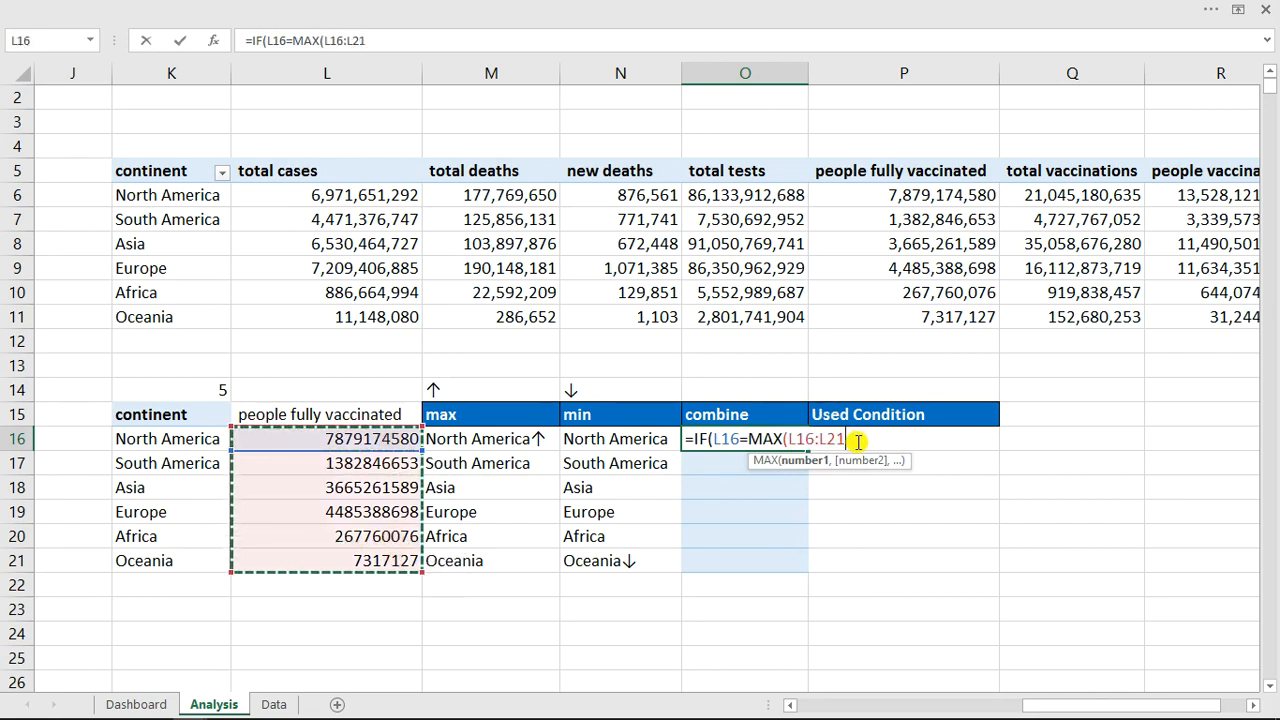
pyautogui.write('),')
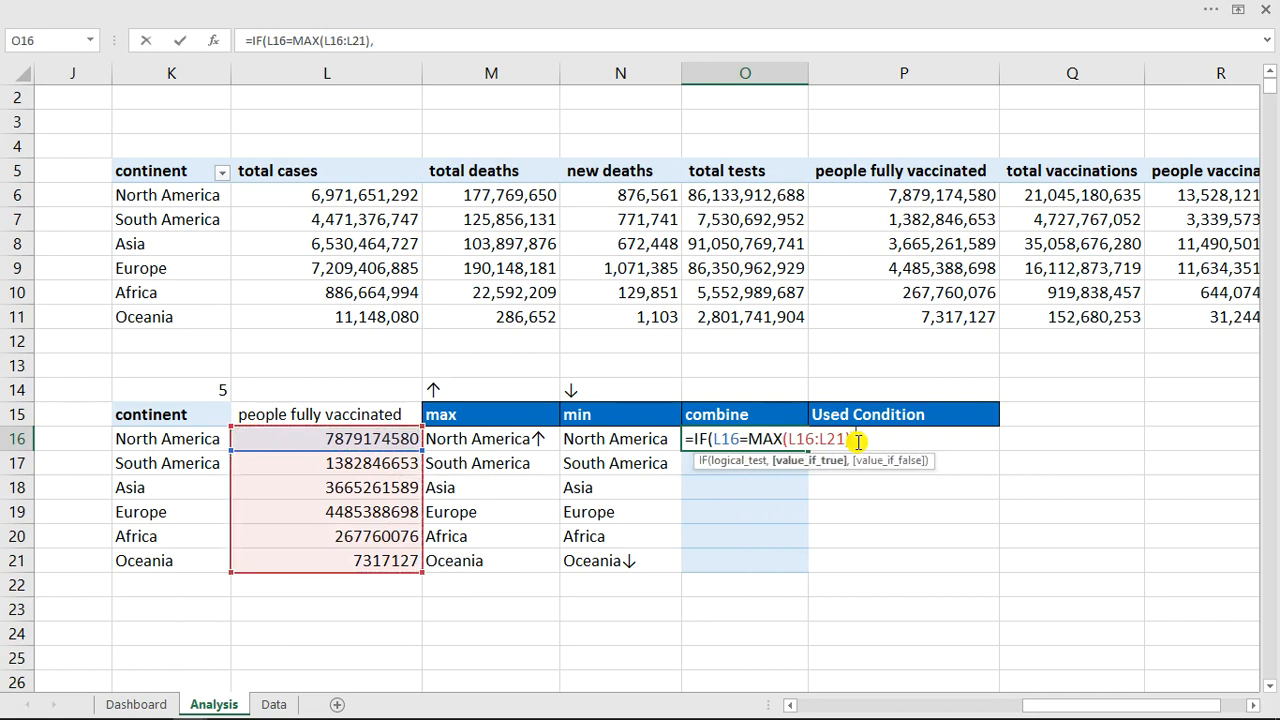
# Set M16 as the value if true and N16 as the value if false in the O16 formula, accepting the suggested parenthesis correction
pyautogui.click(497, 439)
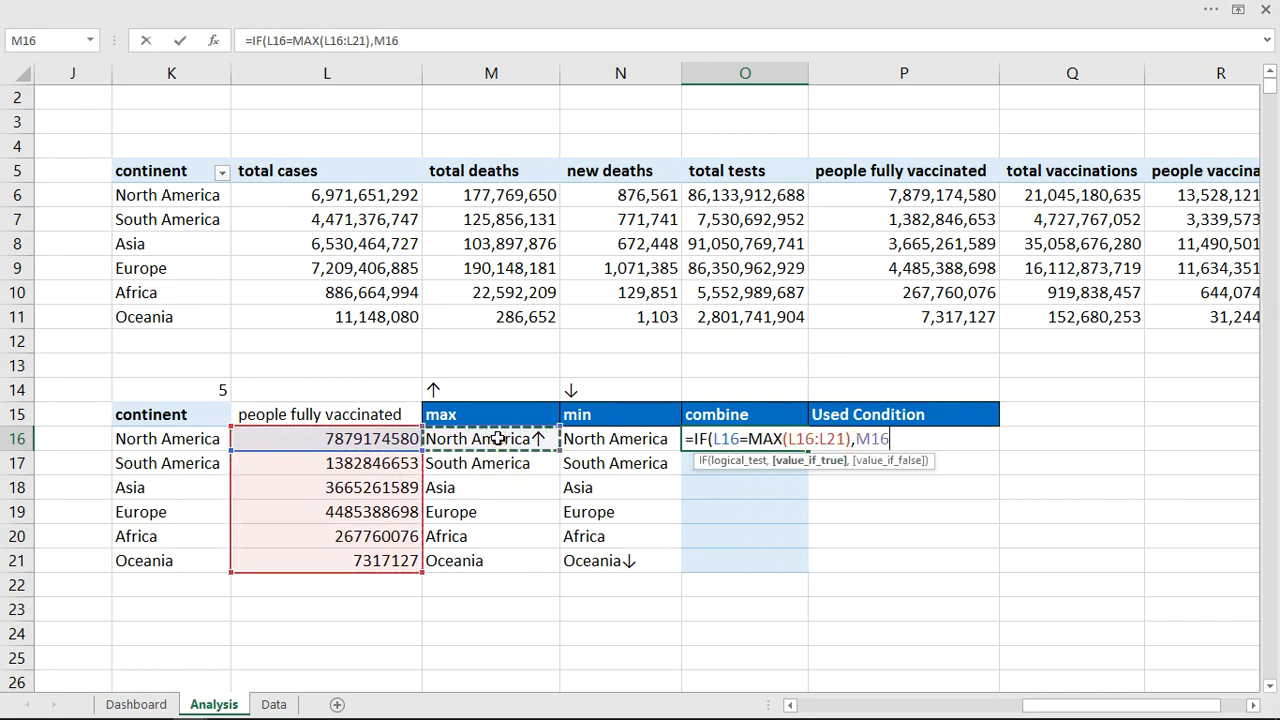
pyautogui.write(',')
pyautogui.click(590, 438)
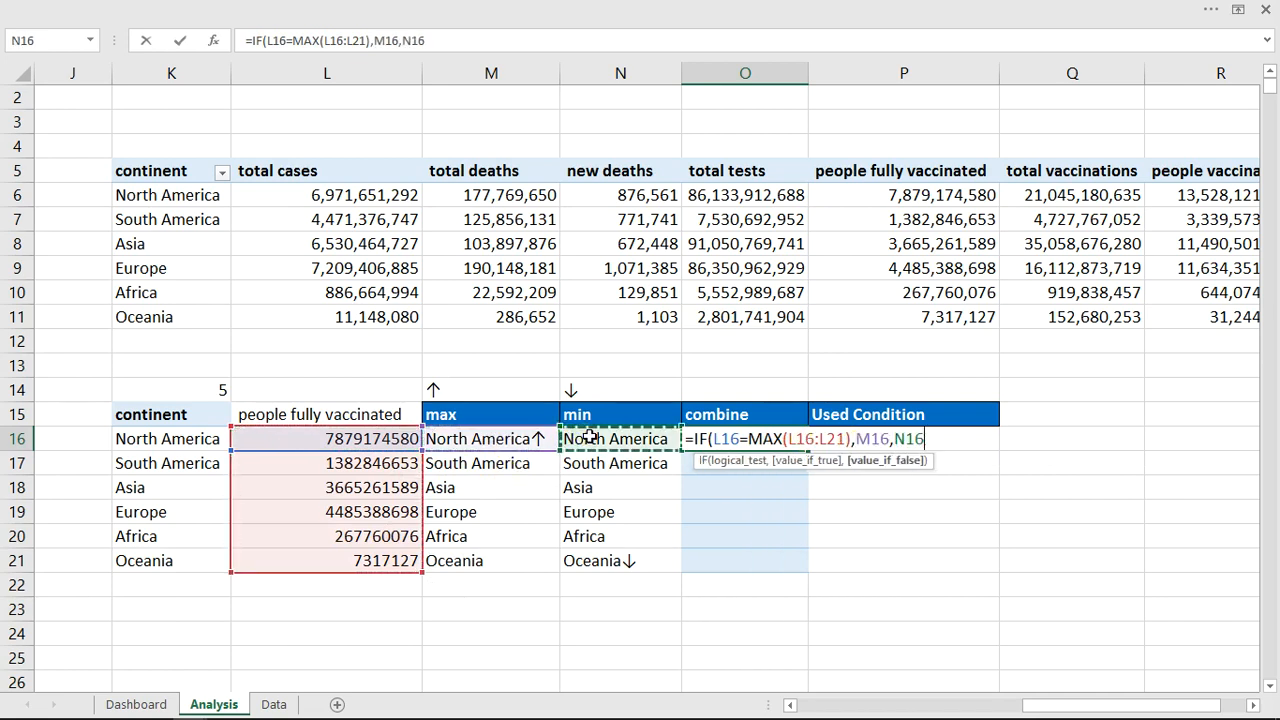
pyautogui.press('Return')
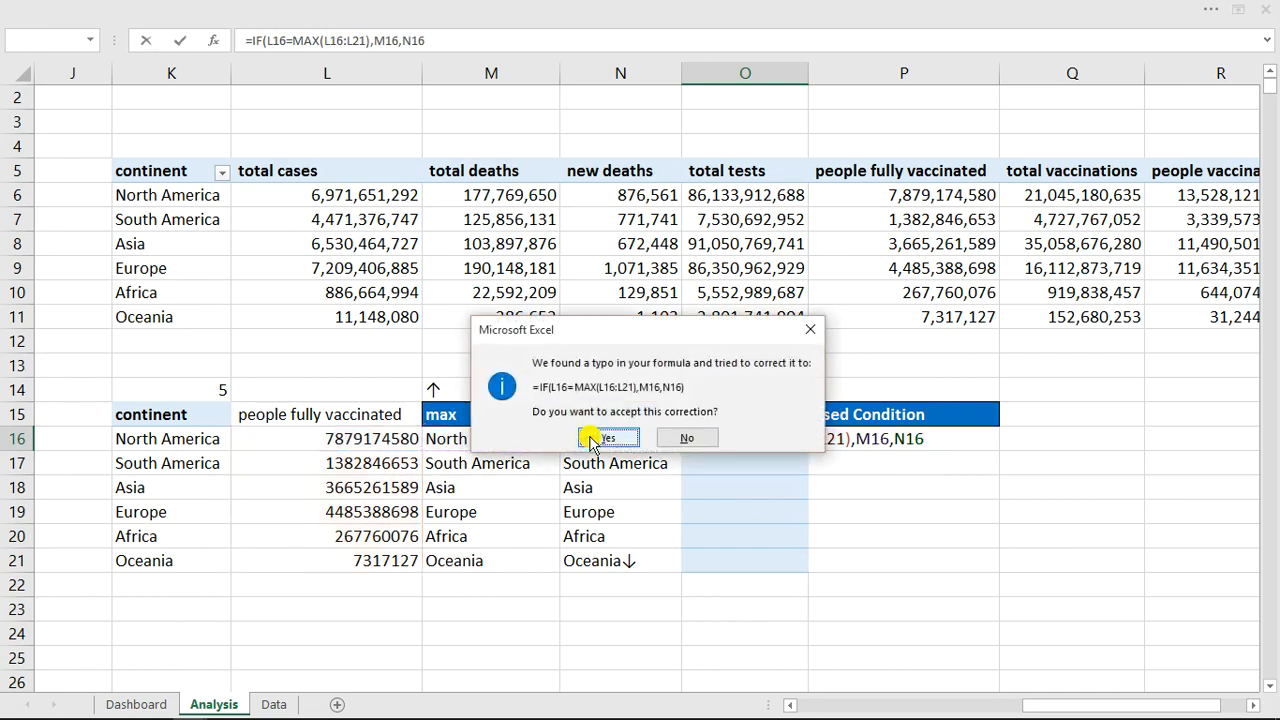
pyautogui.click(607, 438)
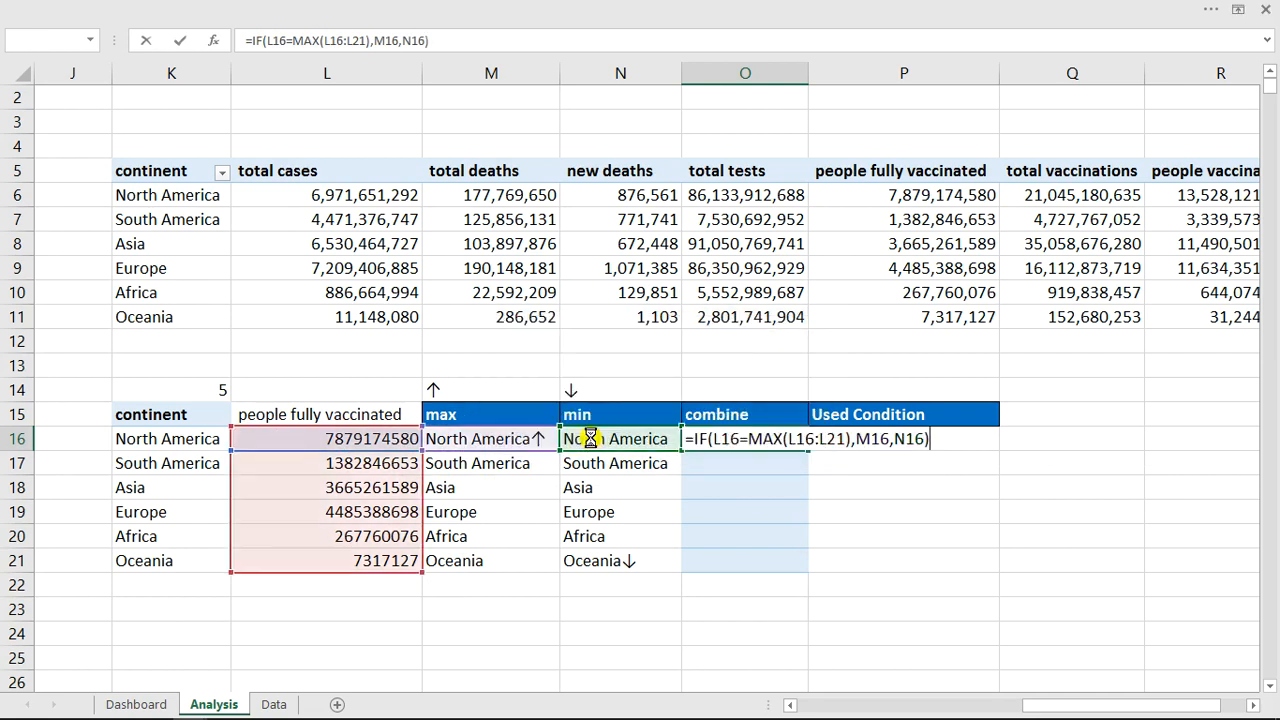
# Fill the O16 formula down through O21 with its relative MAX range and inspect the copied formula in O19
pyautogui.click(738, 438)
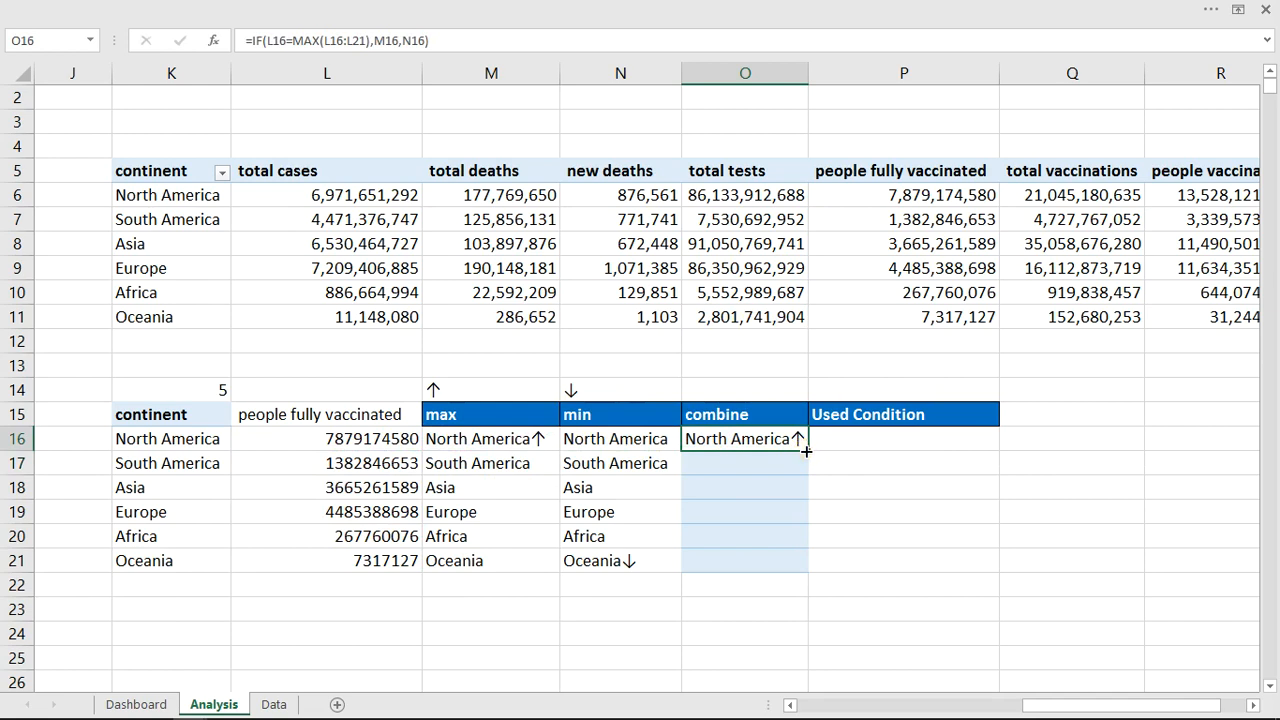
pyautogui.moveTo(806, 451); pyautogui.dragTo(797, 565)
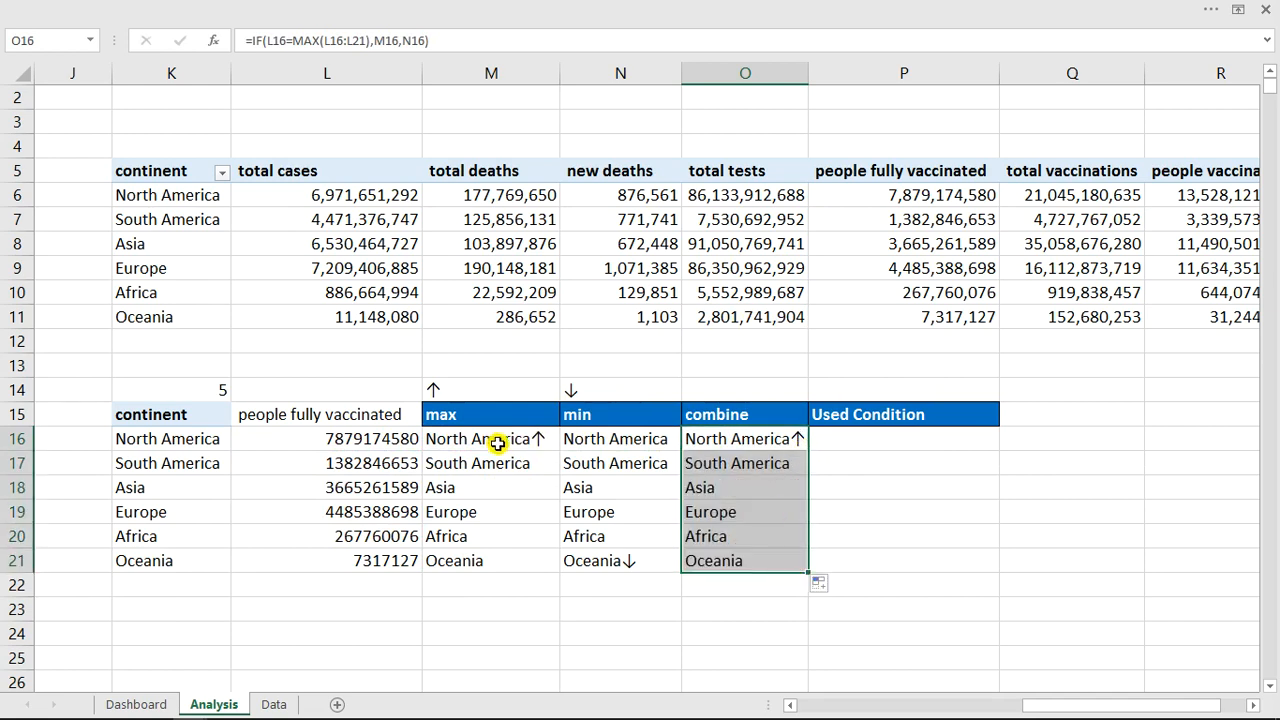
pyautogui.click(731, 506)
pyautogui.doubleClick(733, 510)
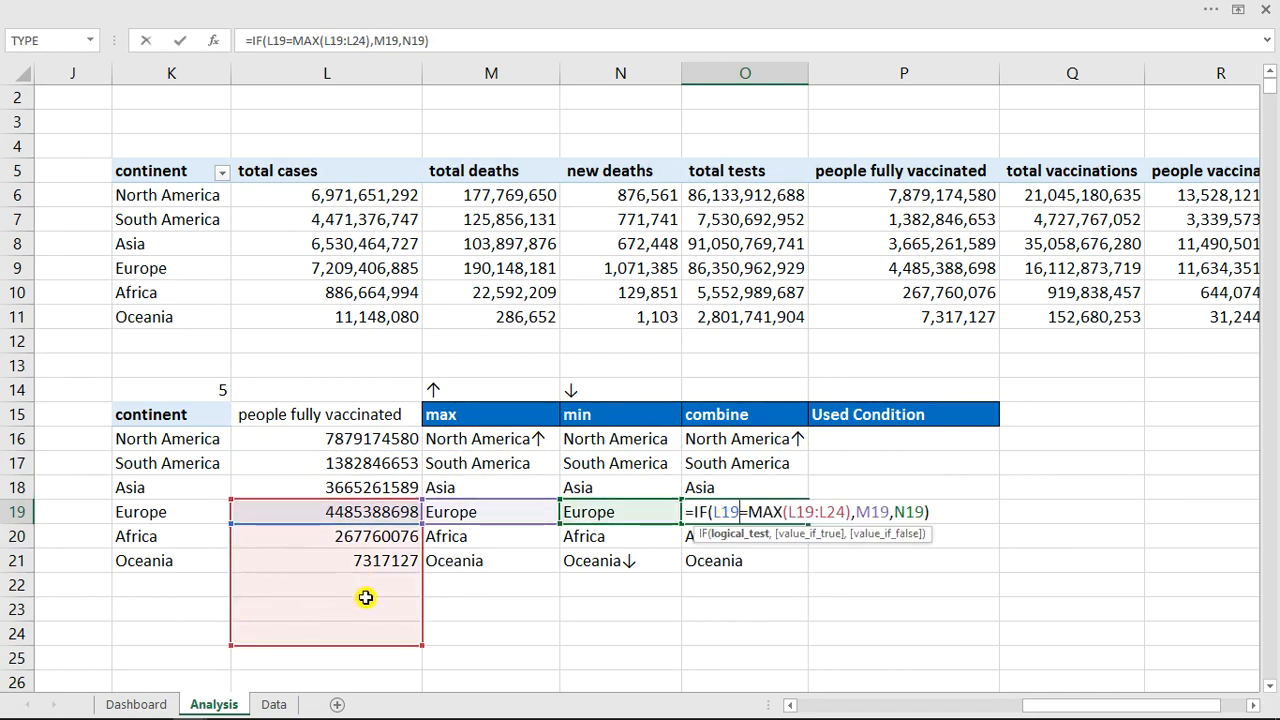
pyautogui.press('Escape')
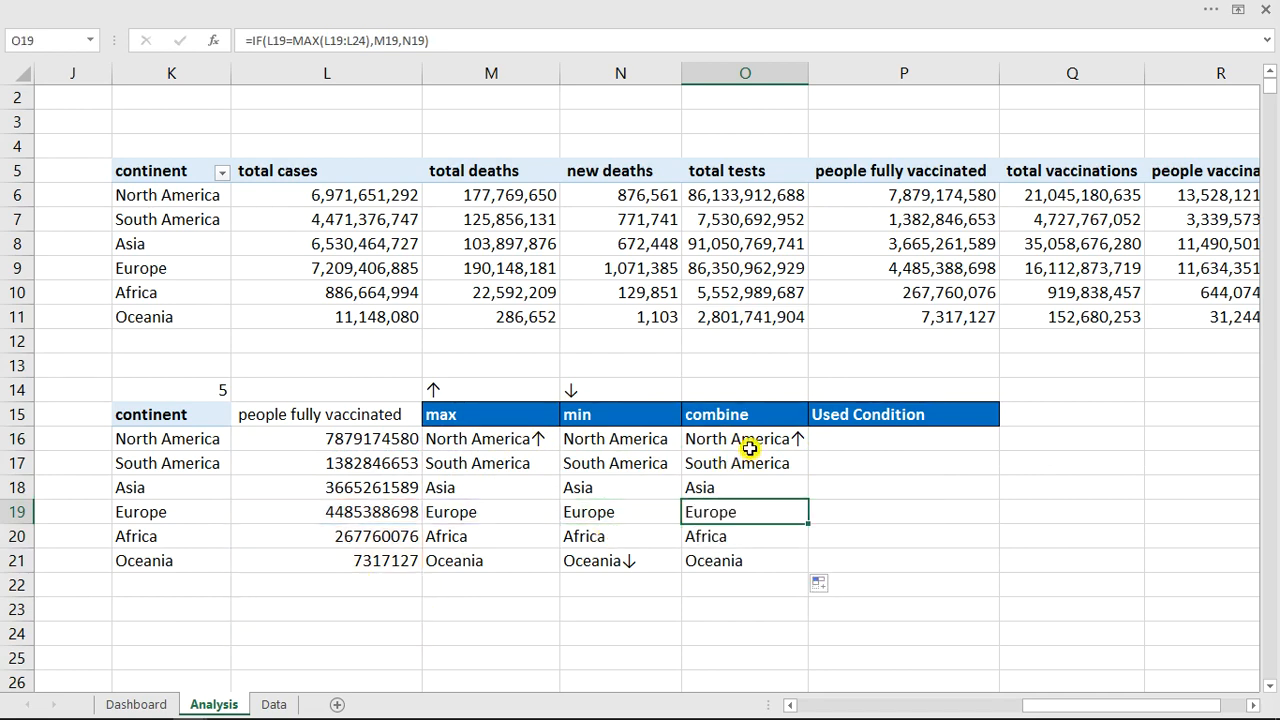
# Make the MAX range in the O16 formula absolute as $L$16:$L$21 and refill the formula down through O21
pyautogui.click(729, 439)
pyautogui.doubleClick(752, 439)
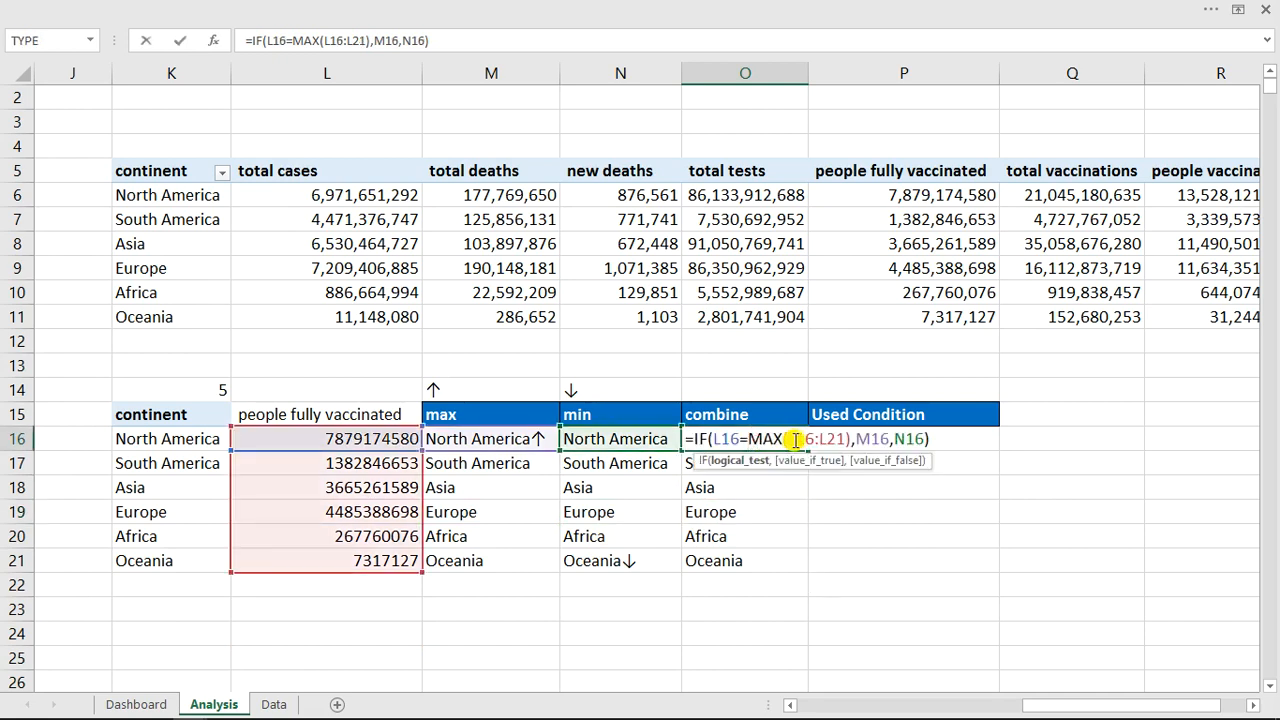
pyautogui.click(790, 439)
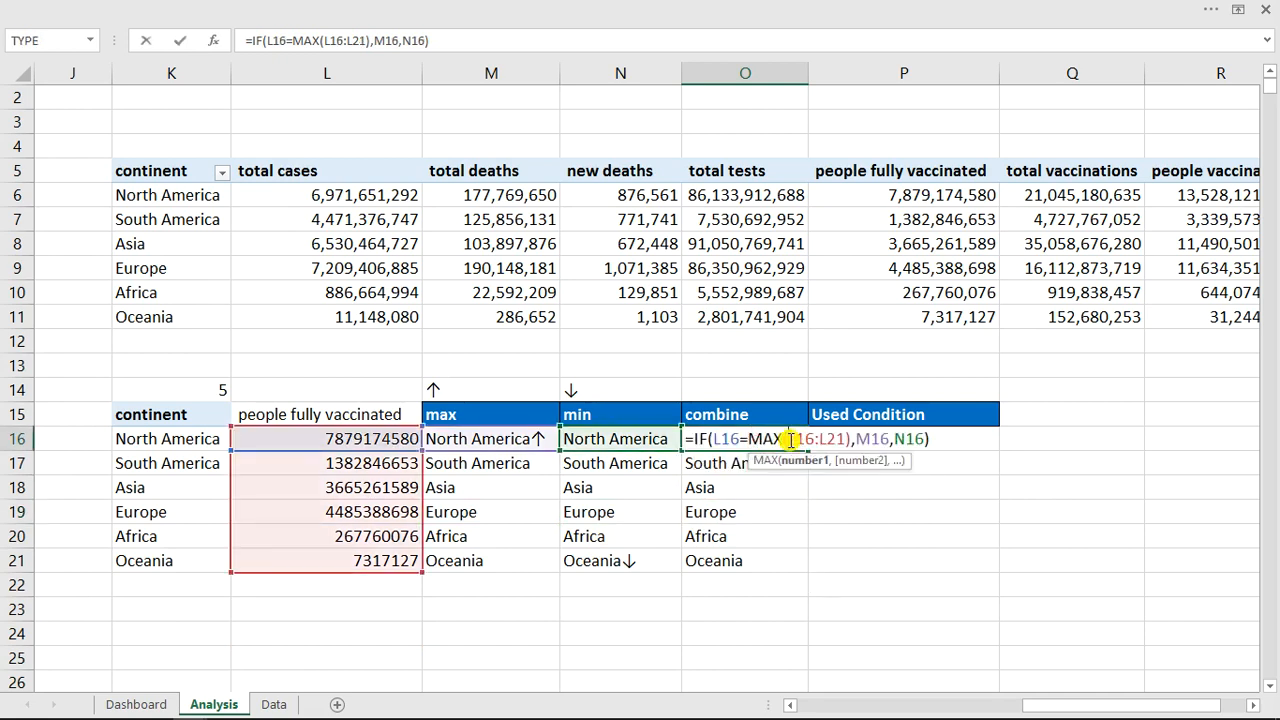
pyautogui.press('F4')
pyautogui.click(745, 439)
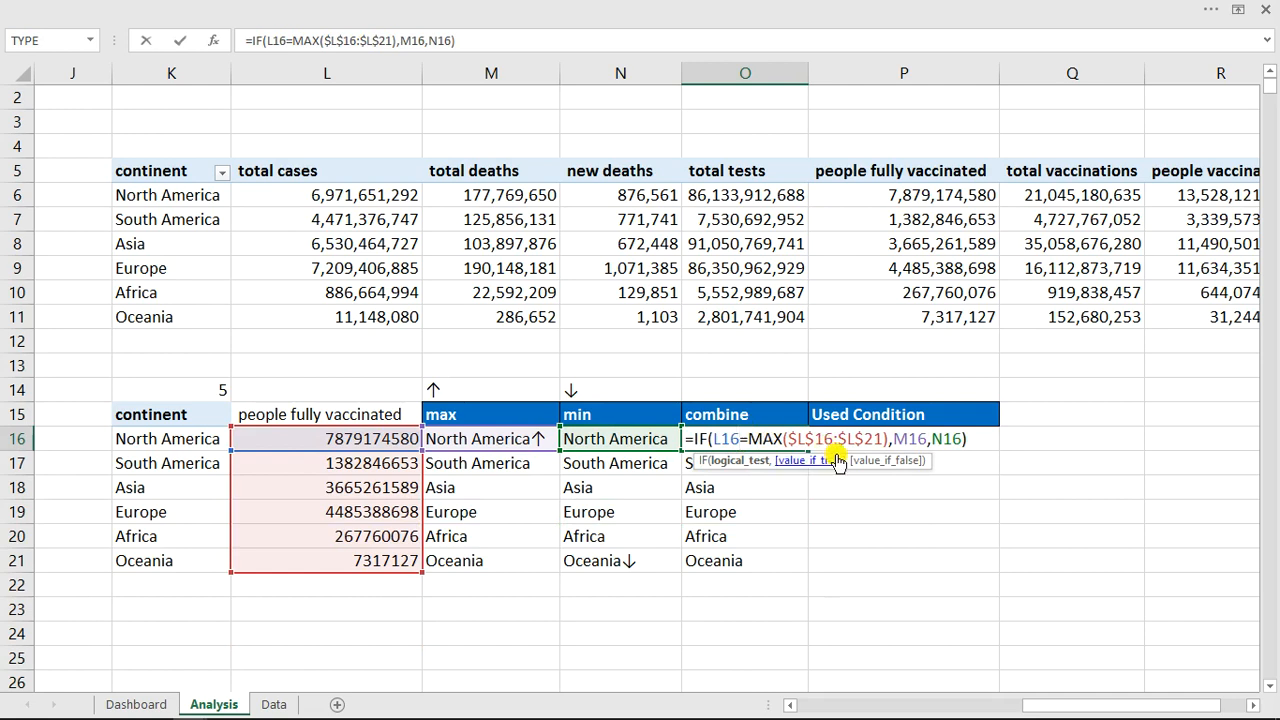
pyautogui.hotkey('ctrl', 'Return')
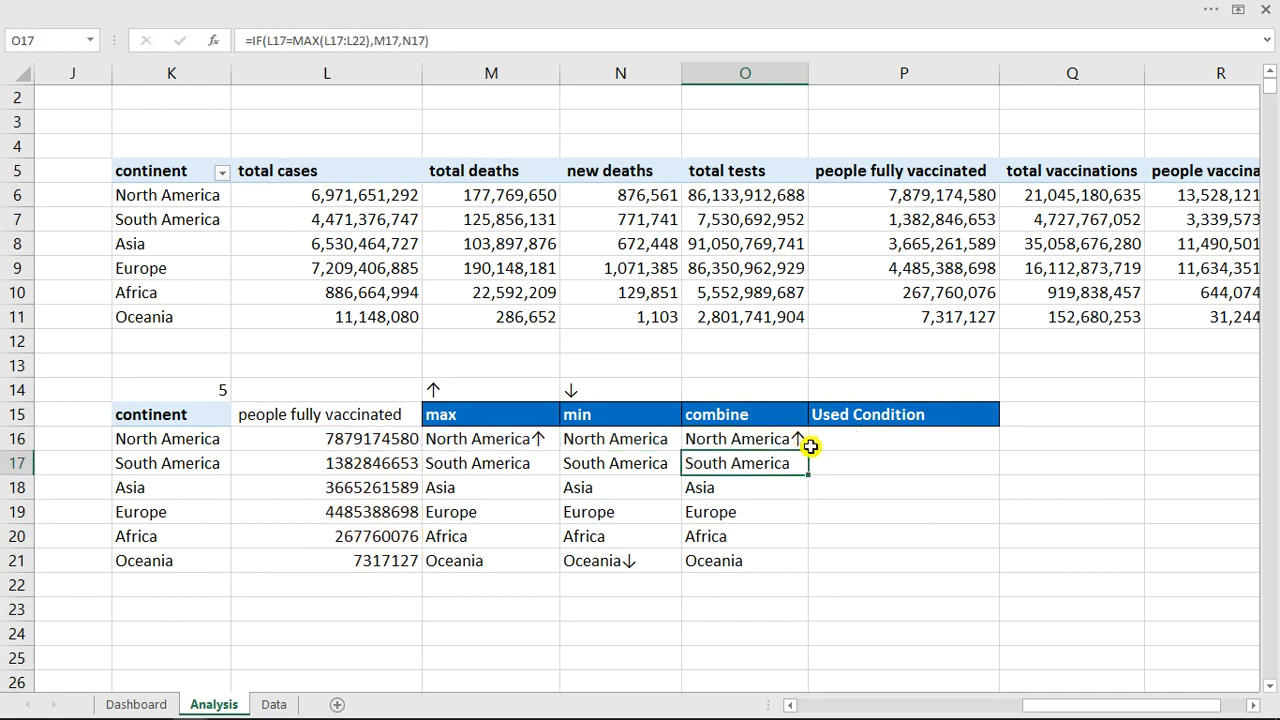
pyautogui.click(801, 442)
pyautogui.doubleClick(809, 452)
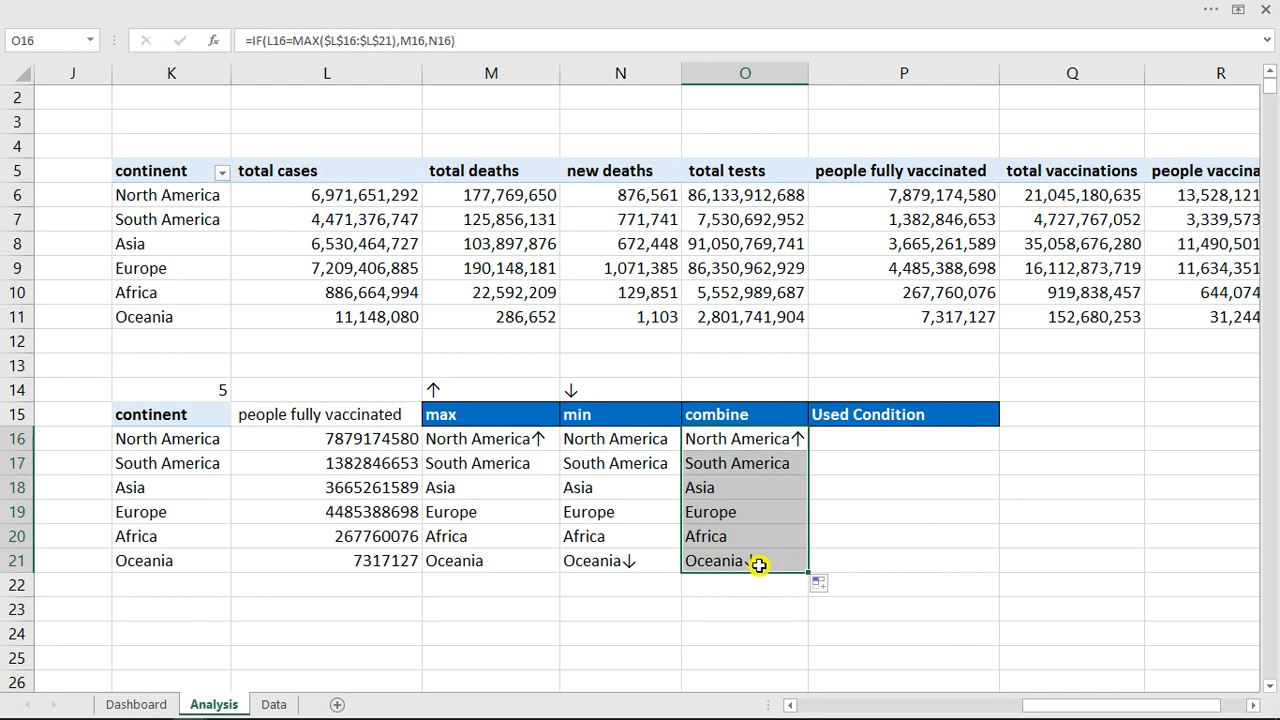
# Compare the arrow marks in the combine column with the min column and the metric values in L16:L21
pyautogui.click(620, 562)
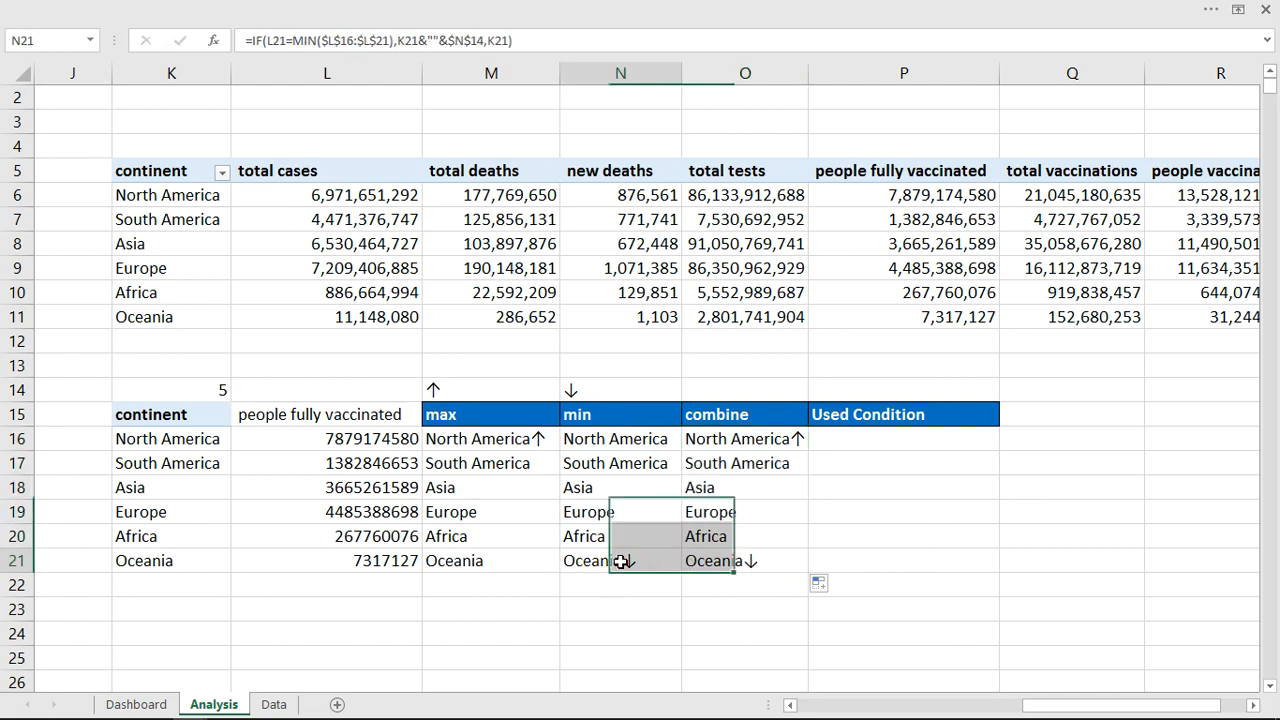
pyautogui.click(714, 562)
pyautogui.click(754, 438)
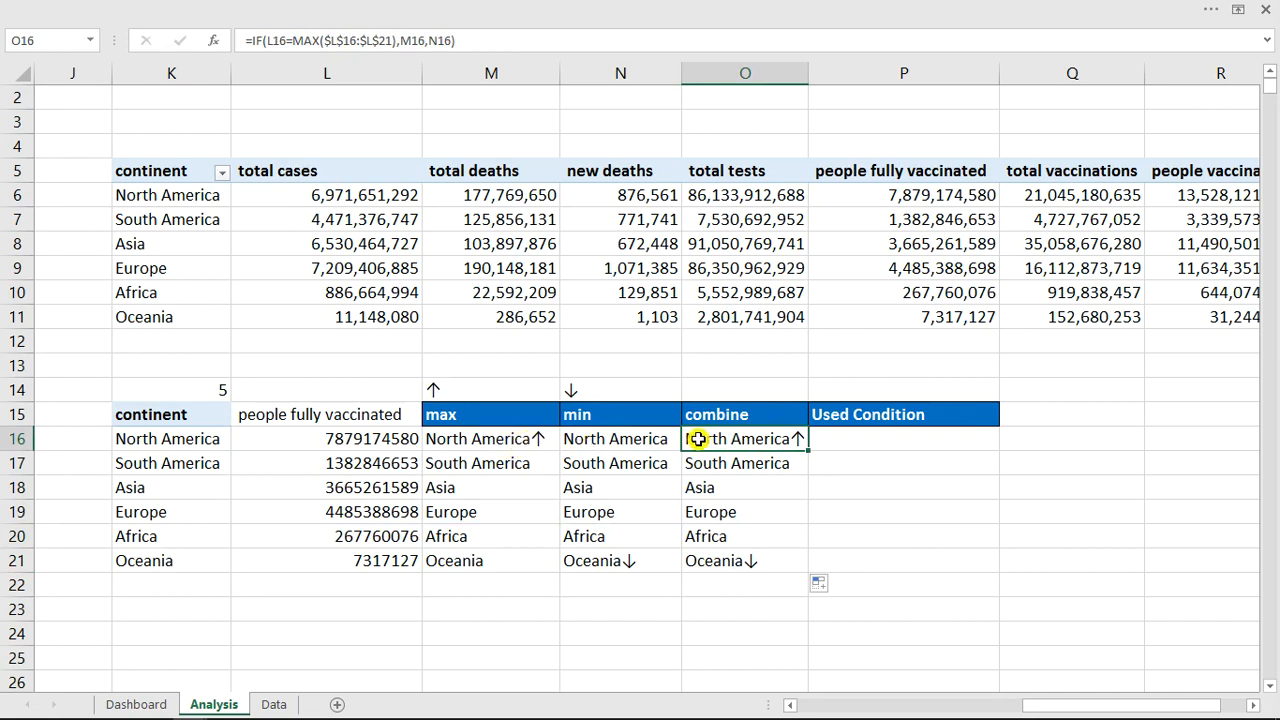
pyautogui.click(855, 435)
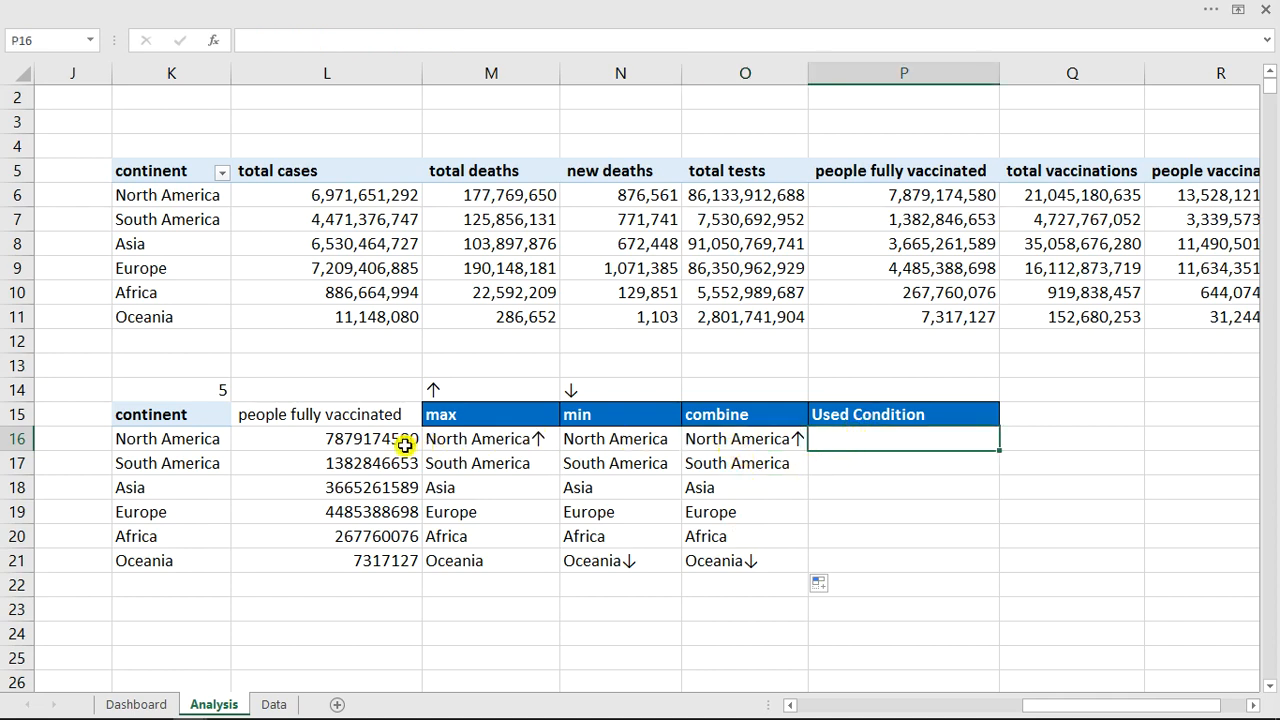
pyautogui.moveTo(391, 440); pyautogui.dragTo(392, 562)
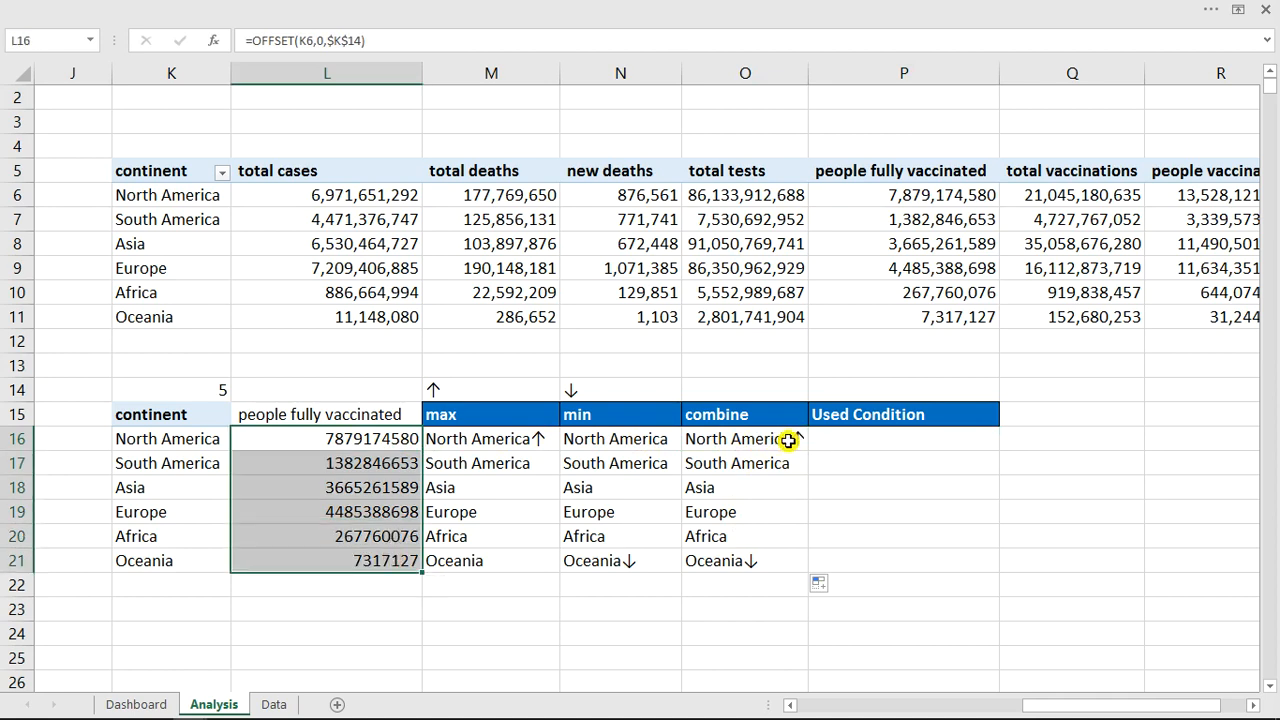
pyautogui.click(788, 440)
pyautogui.click(867, 440)
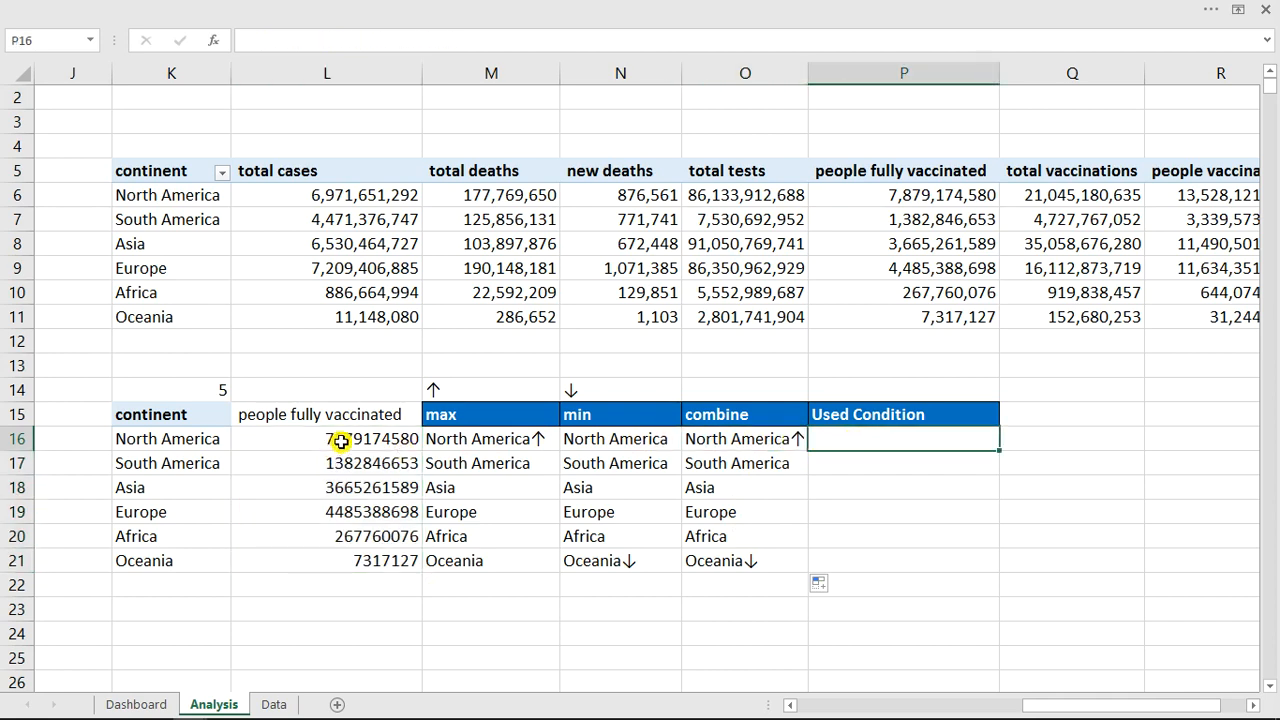
pyautogui.click(758, 565)
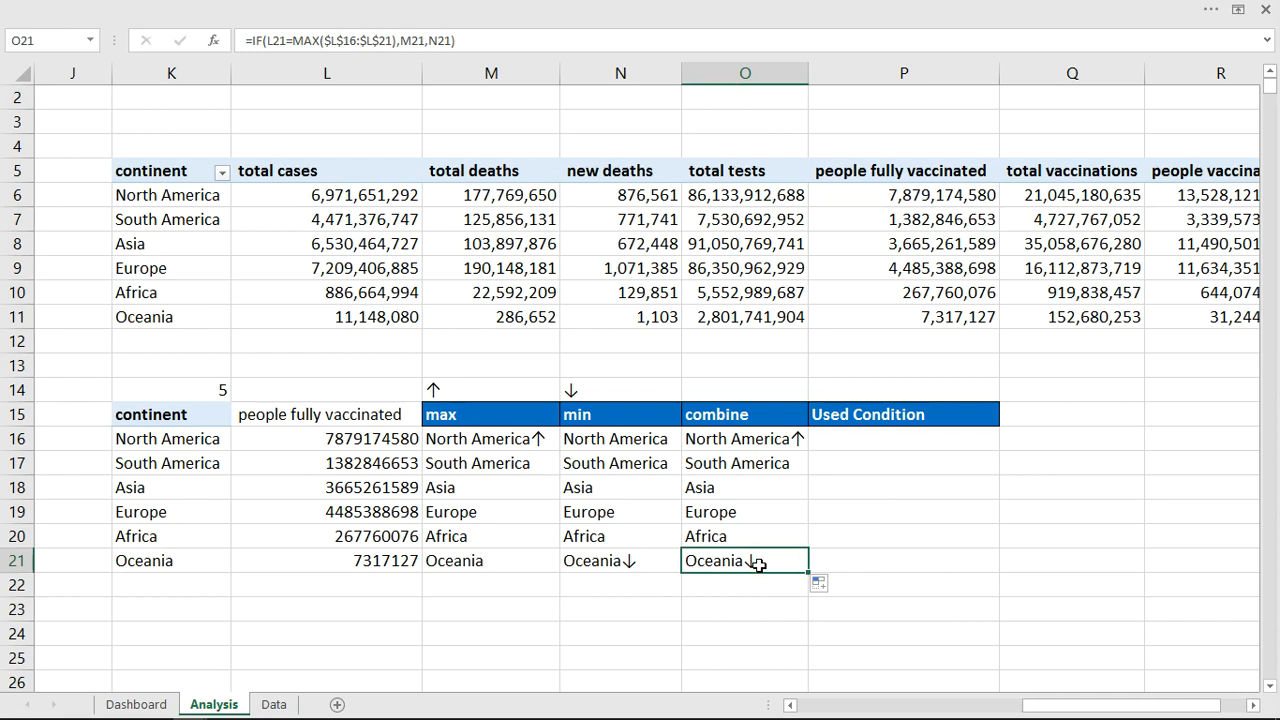
# Start an IF formula in P16, under Used Condition, that tests whether L16 equals 0
pyautogui.click(861, 438)
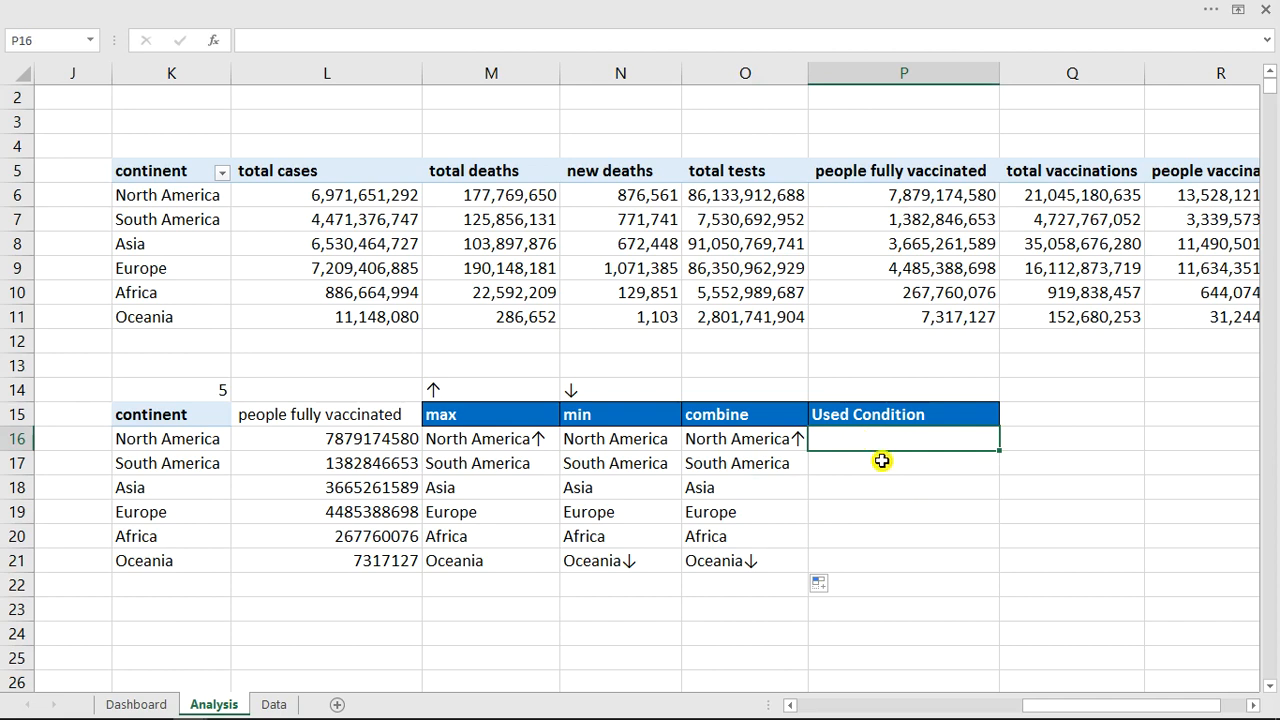
pyautogui.write('=if')
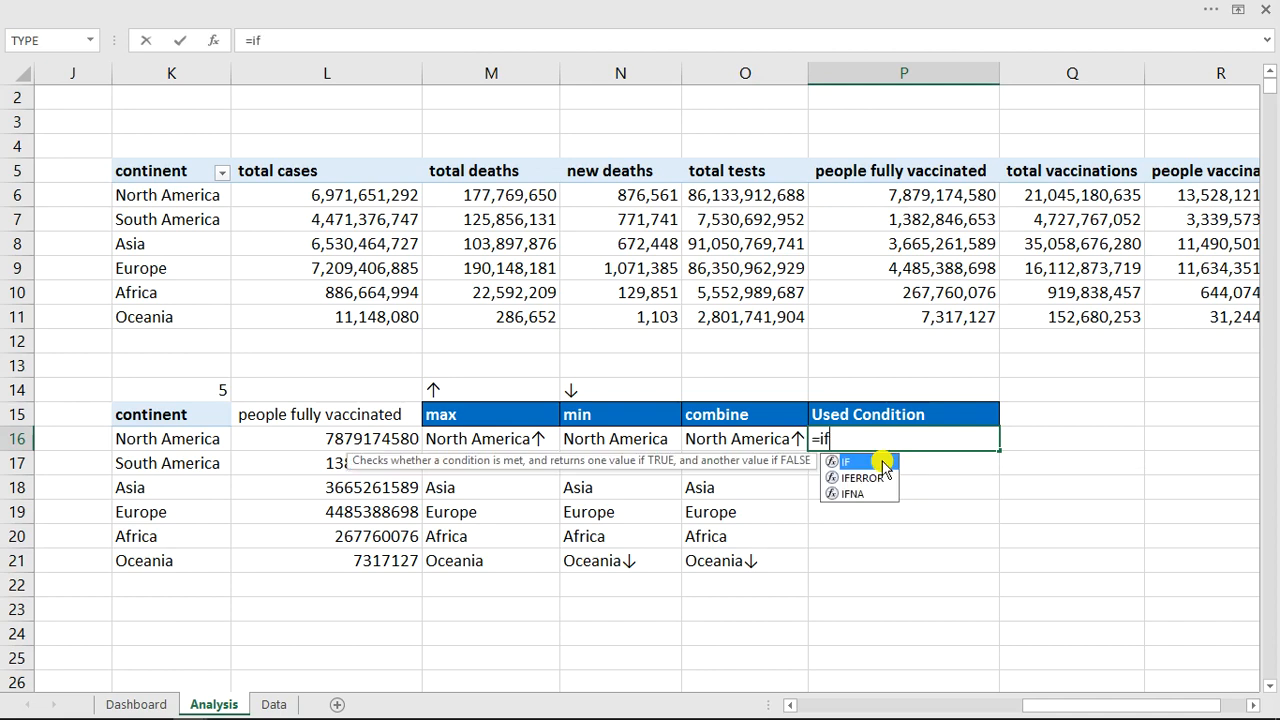
pyautogui.press('Tab')
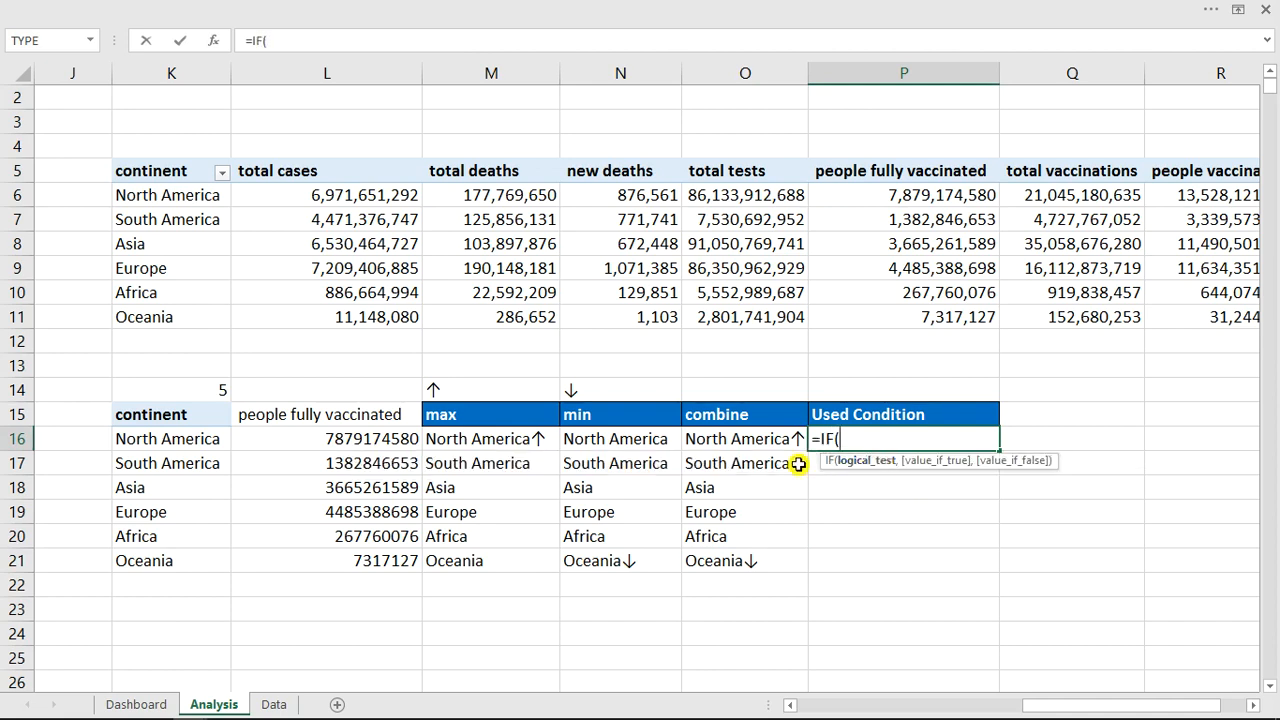
pyautogui.click(365, 436)
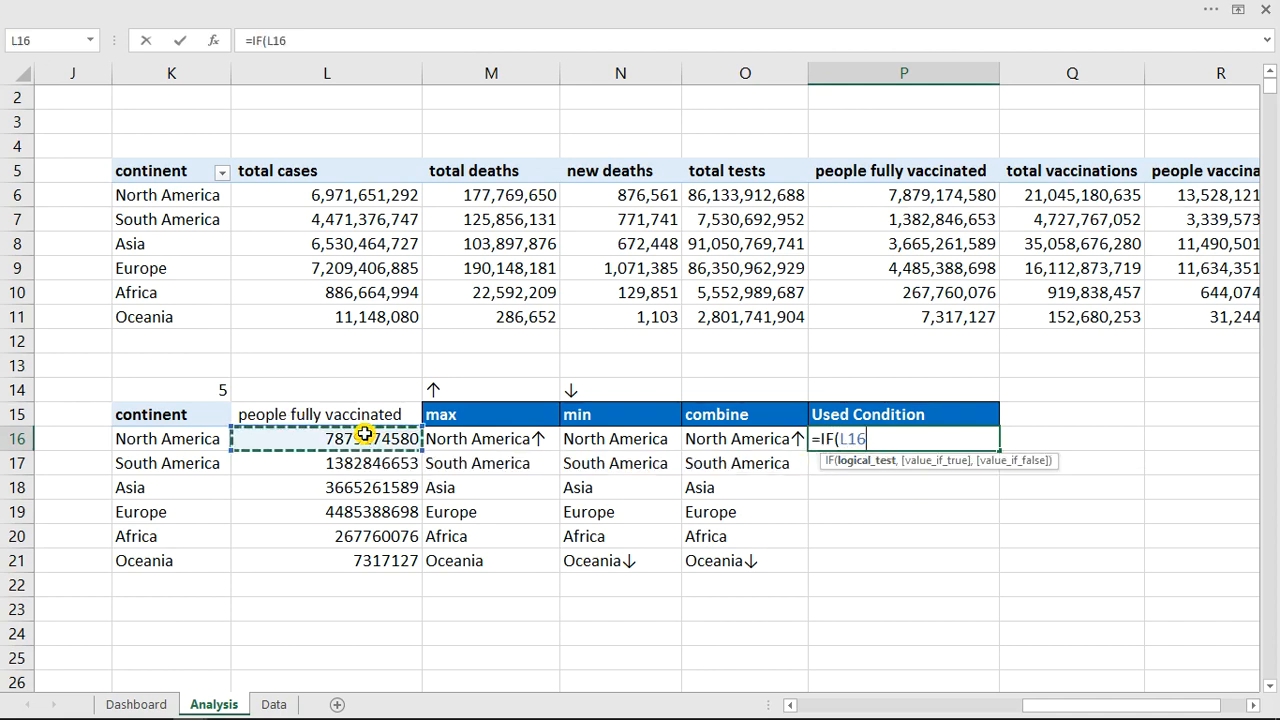
pyautogui.write('=0')
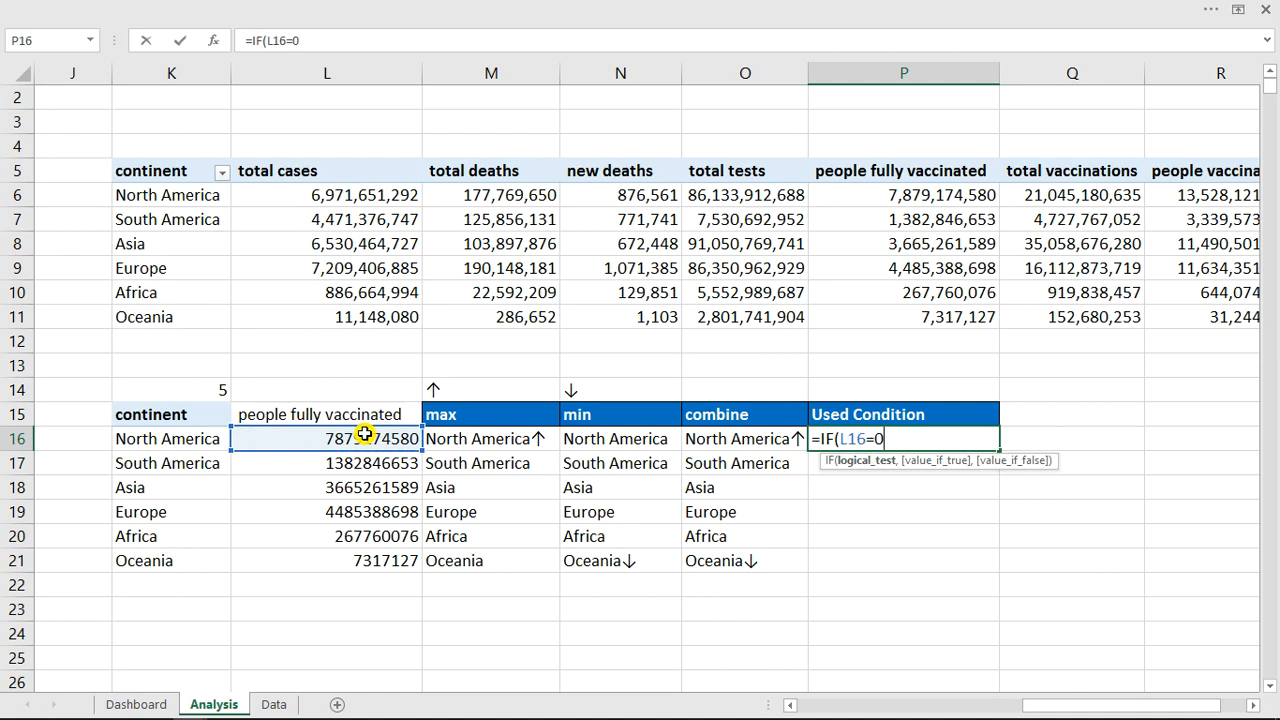
pyautogui.click(600, 440)
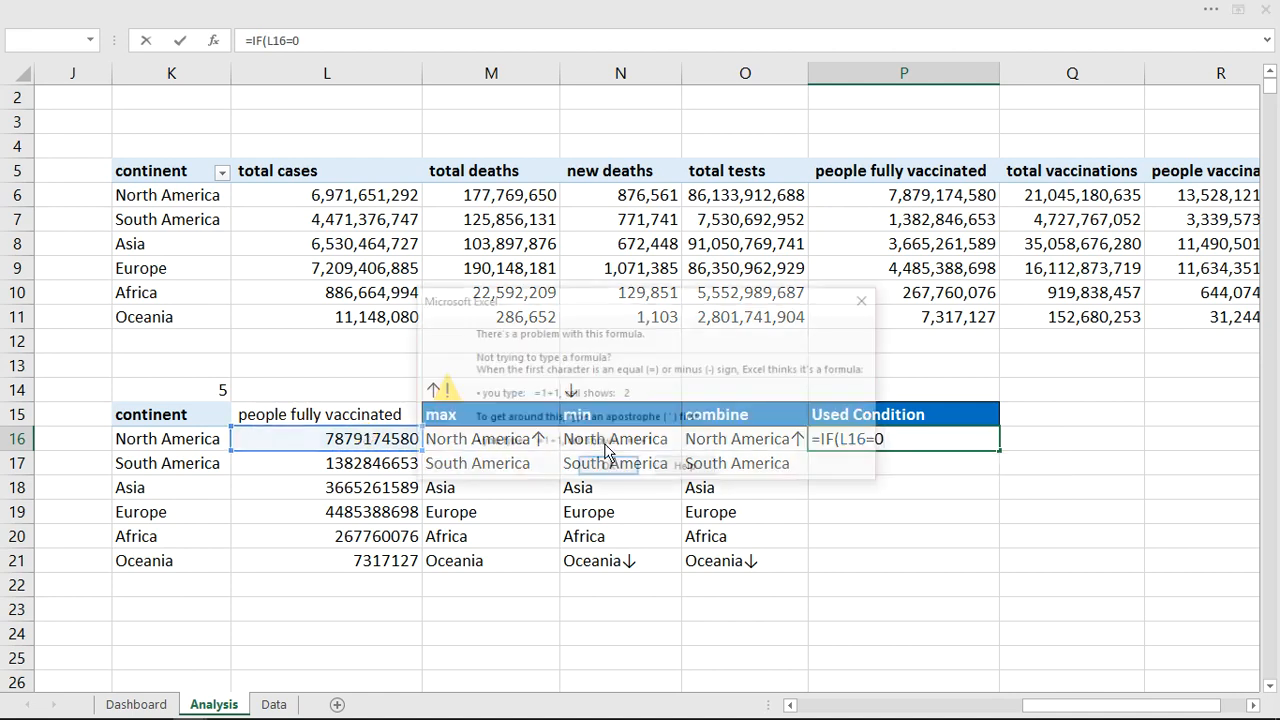
pyautogui.click(868, 299)
pyautogui.click(892, 439)
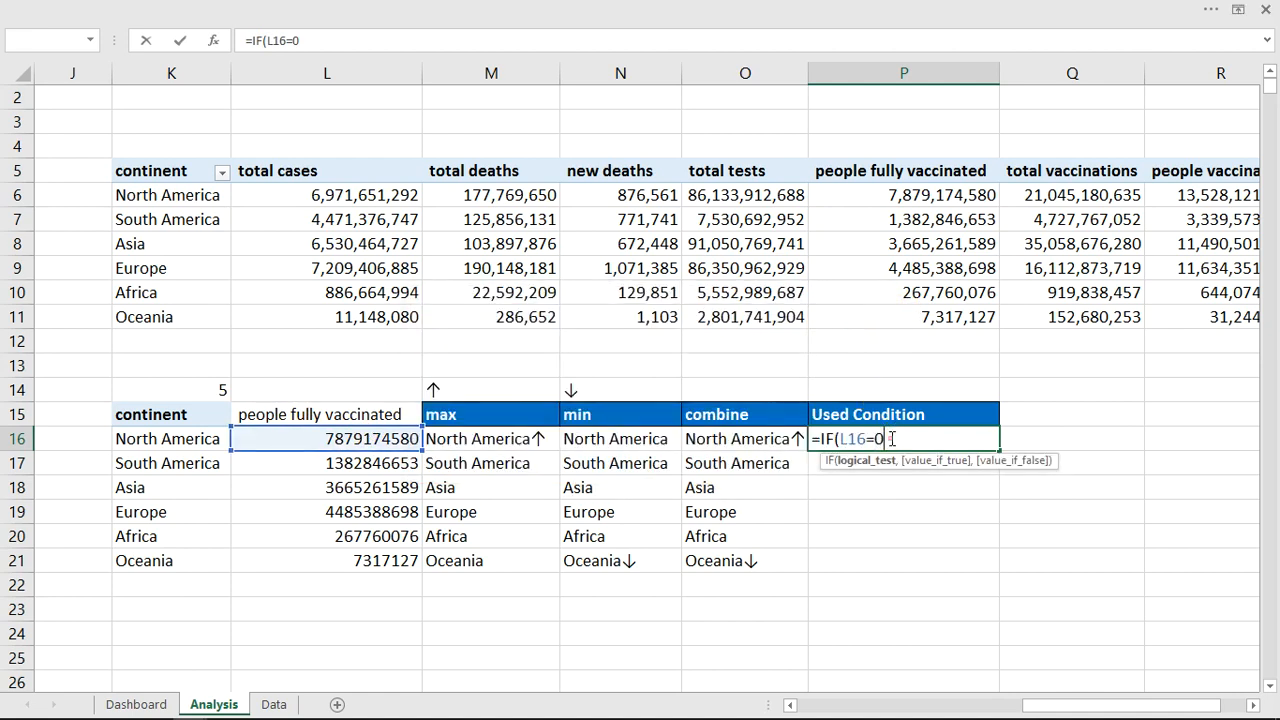
# Complete the P16 formula with N16 as the value if true and O16 as the value if false, and fill it down through P21
pyautogui.write(',')
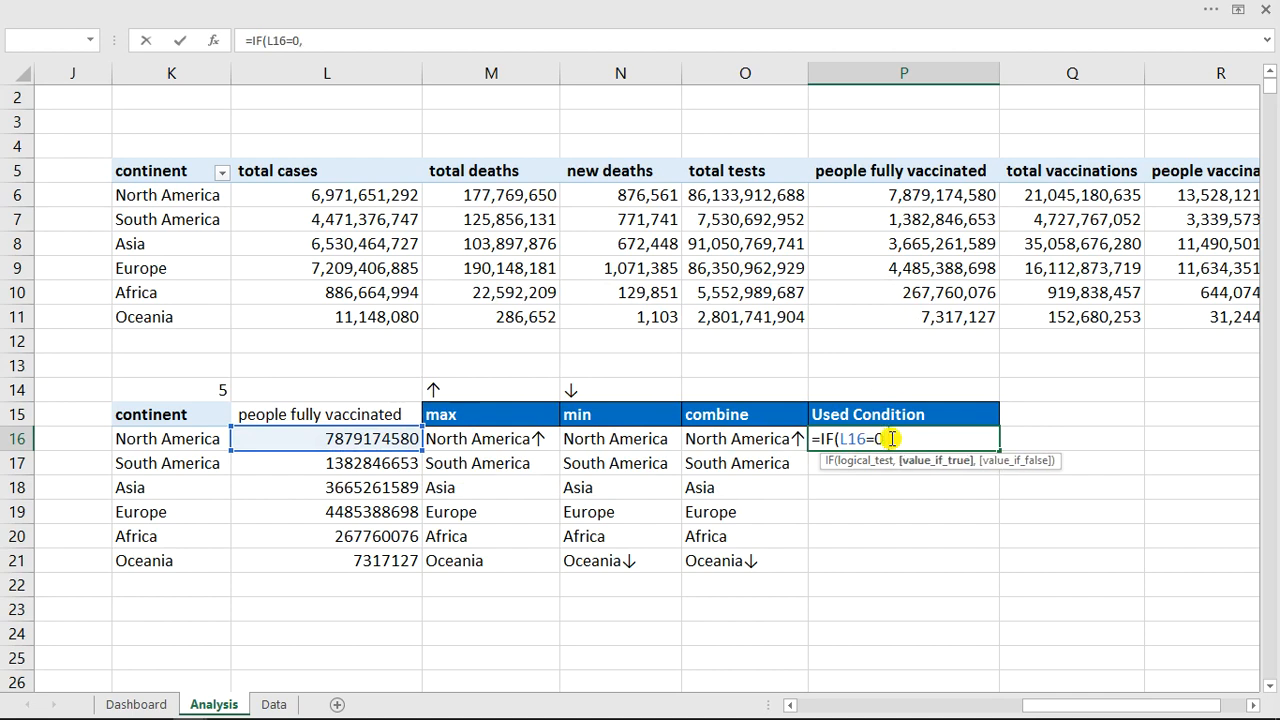
pyautogui.click(591, 440)
pyautogui.write(',')
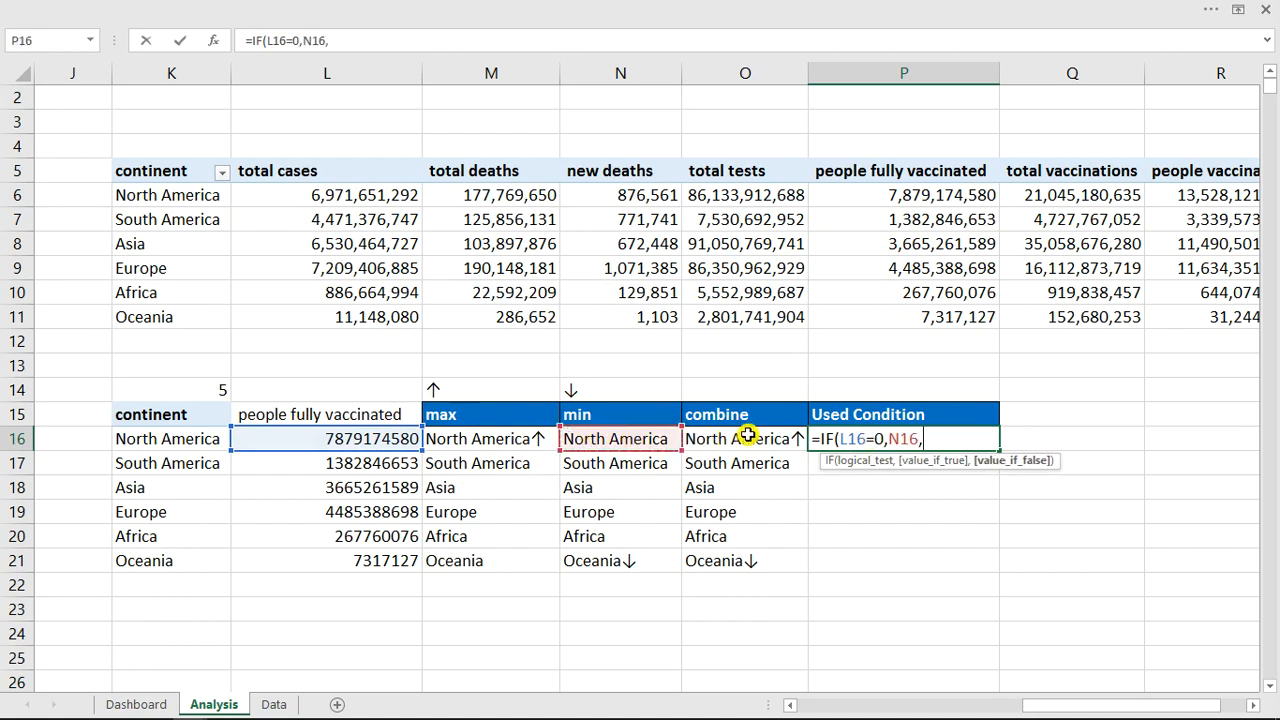
pyautogui.click(748, 438)
pyautogui.hotkey('ctrl', 'Return')
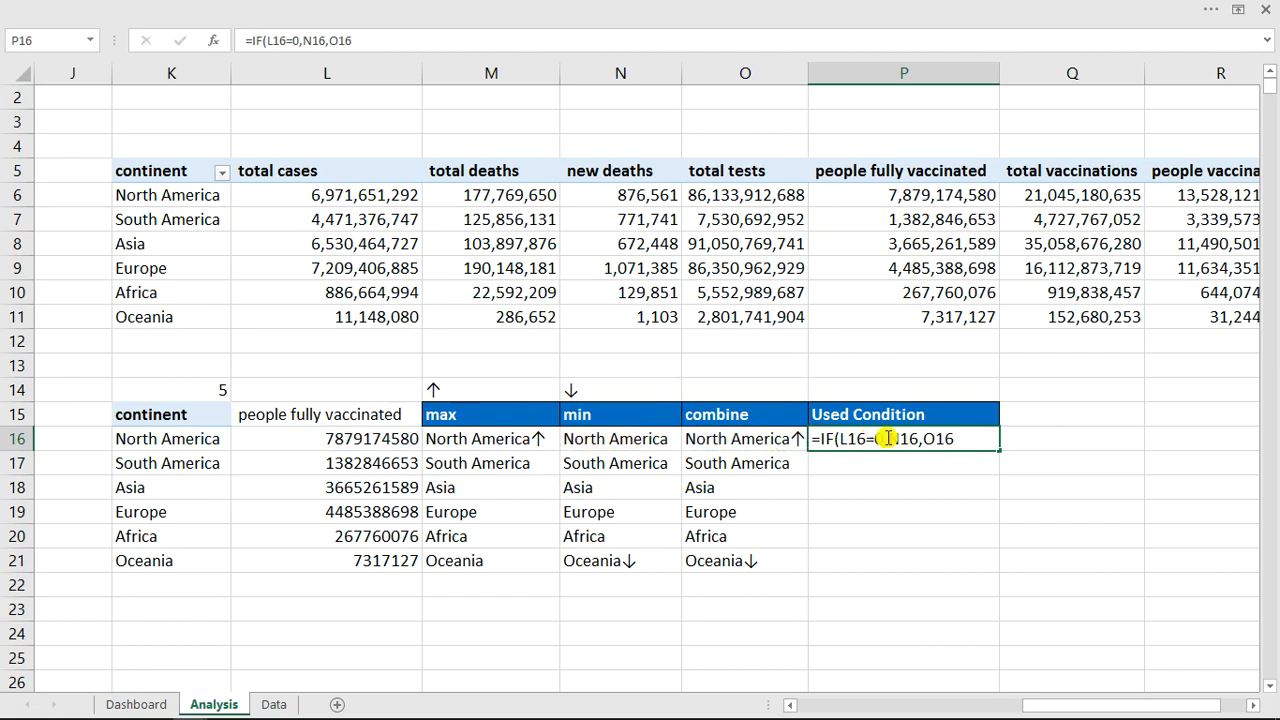
pyautogui.click(975, 440)
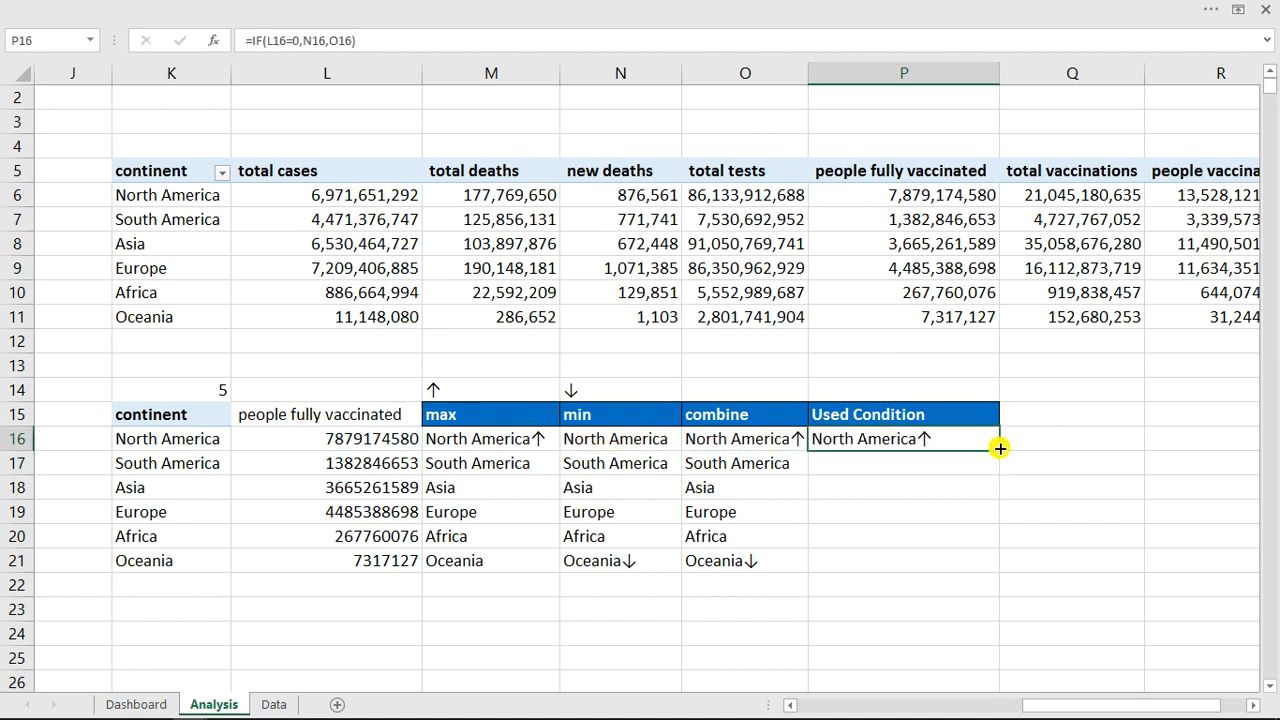
pyautogui.moveTo(999, 450); pyautogui.dragTo(993, 567)
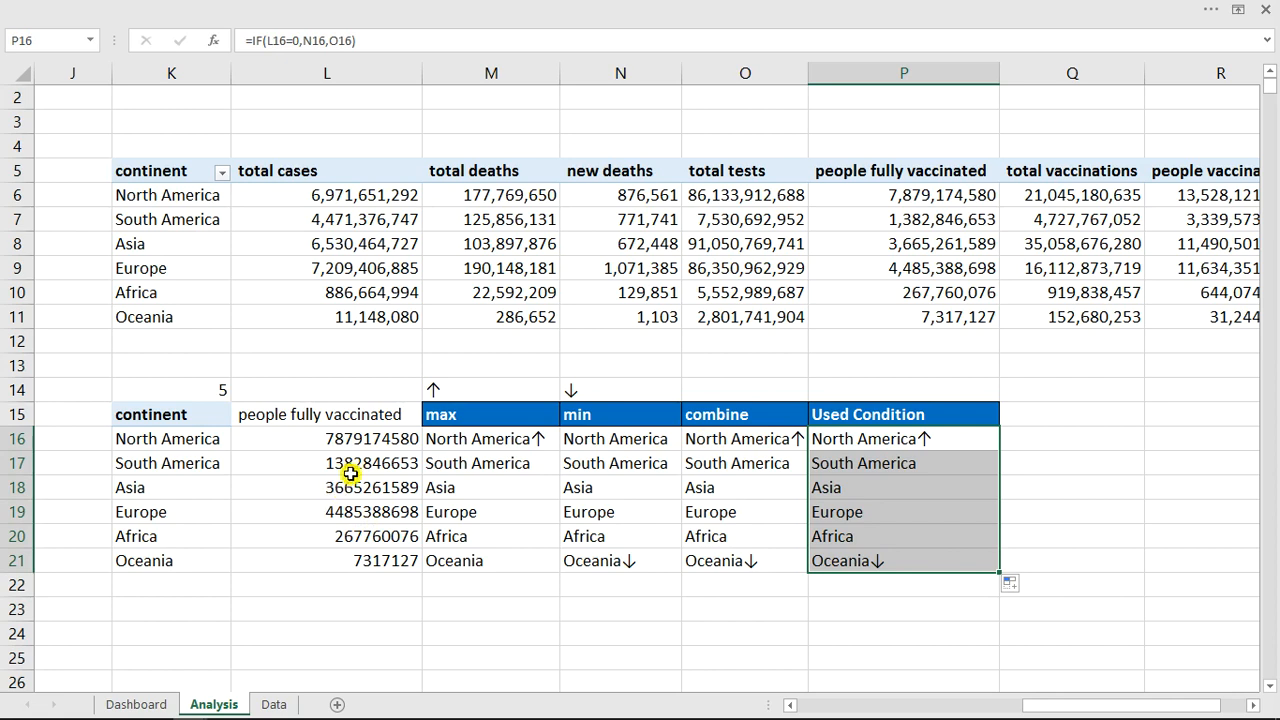
# Insert a WordArt text object over the world map on the Dashboard sheet
pyautogui.click(152, 705)
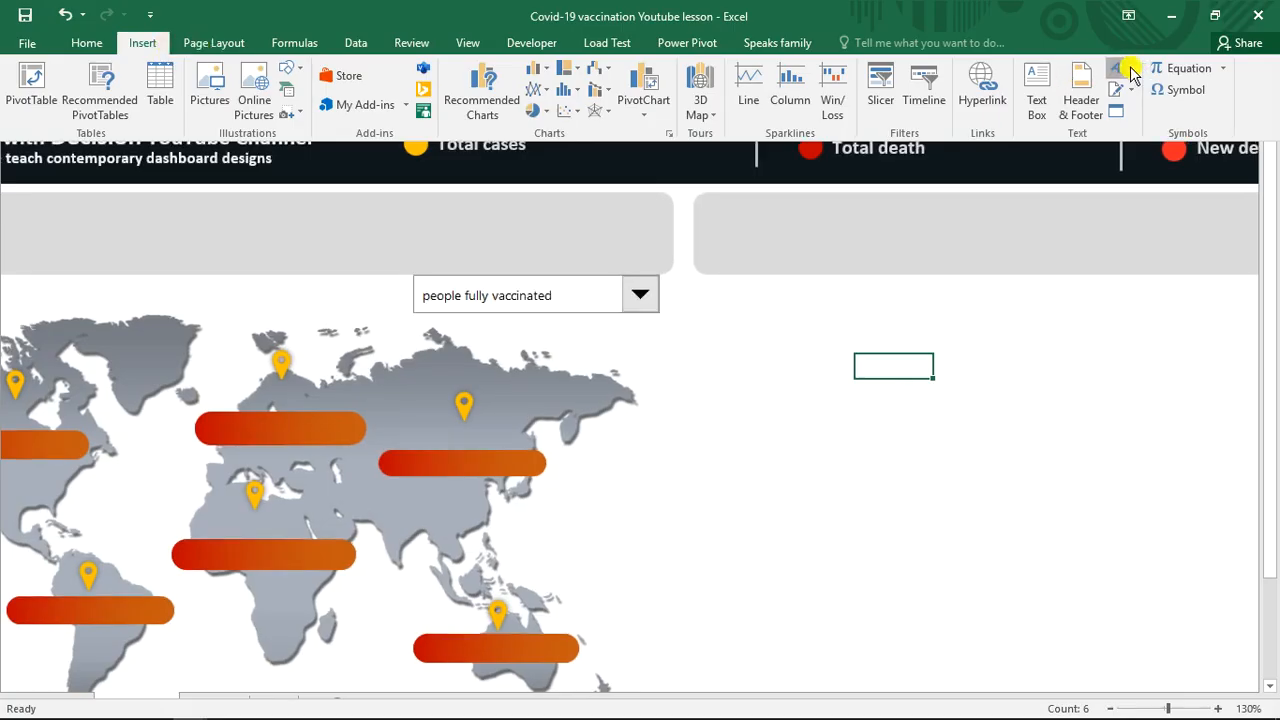
pyautogui.click(1128, 68)
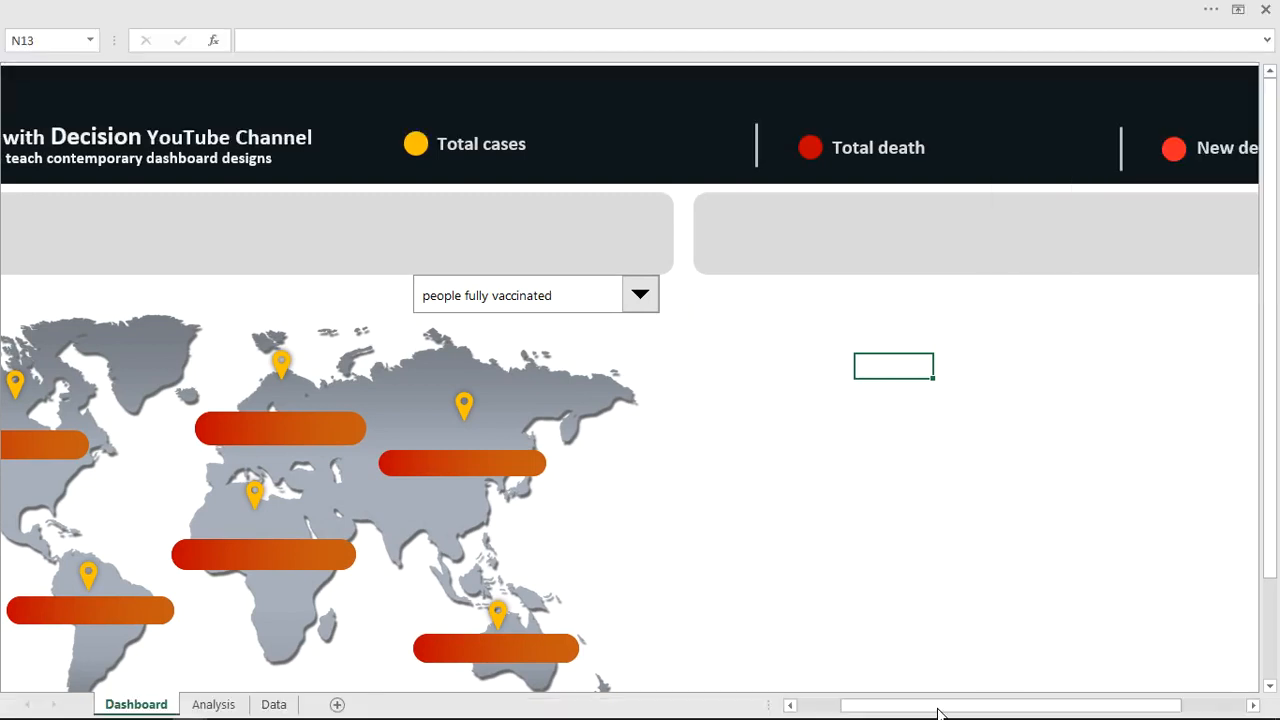
pyautogui.moveTo(938, 709); pyautogui.dragTo(837, 706)
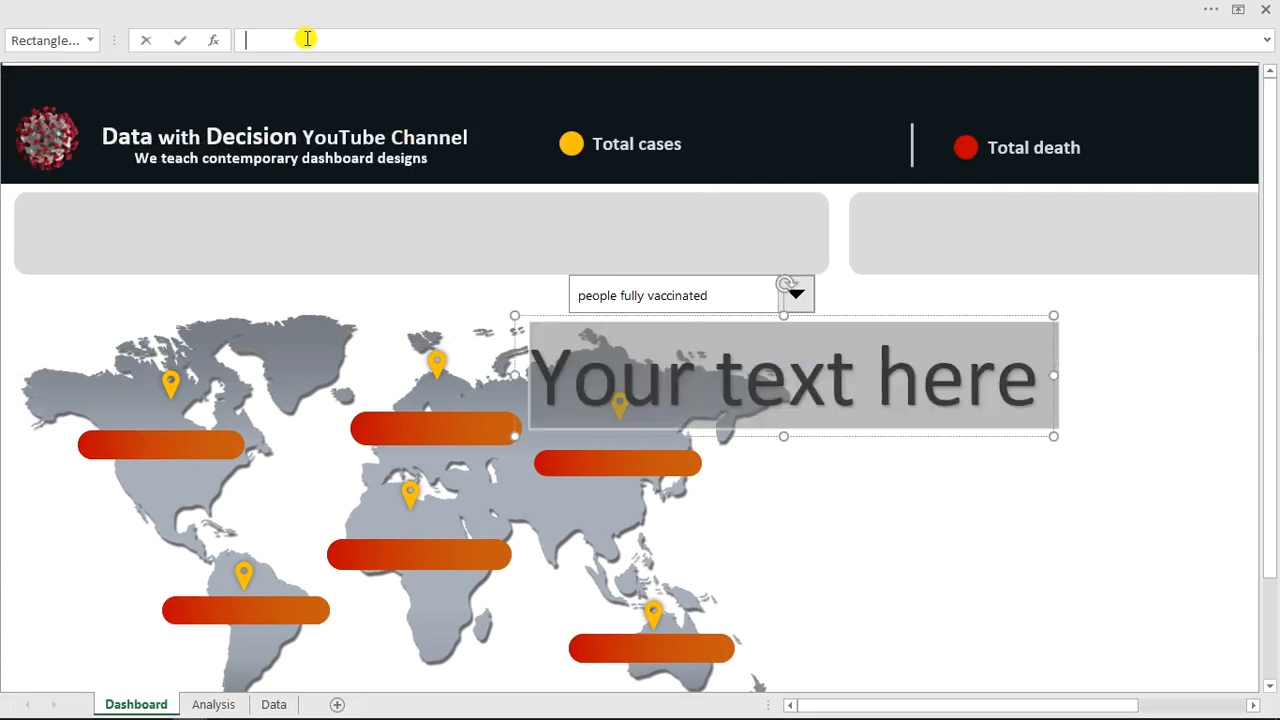
# Link the WordArt text to cell K16 on the Analysis sheet with the formula =Analysis!K16
pyautogui.write('=')
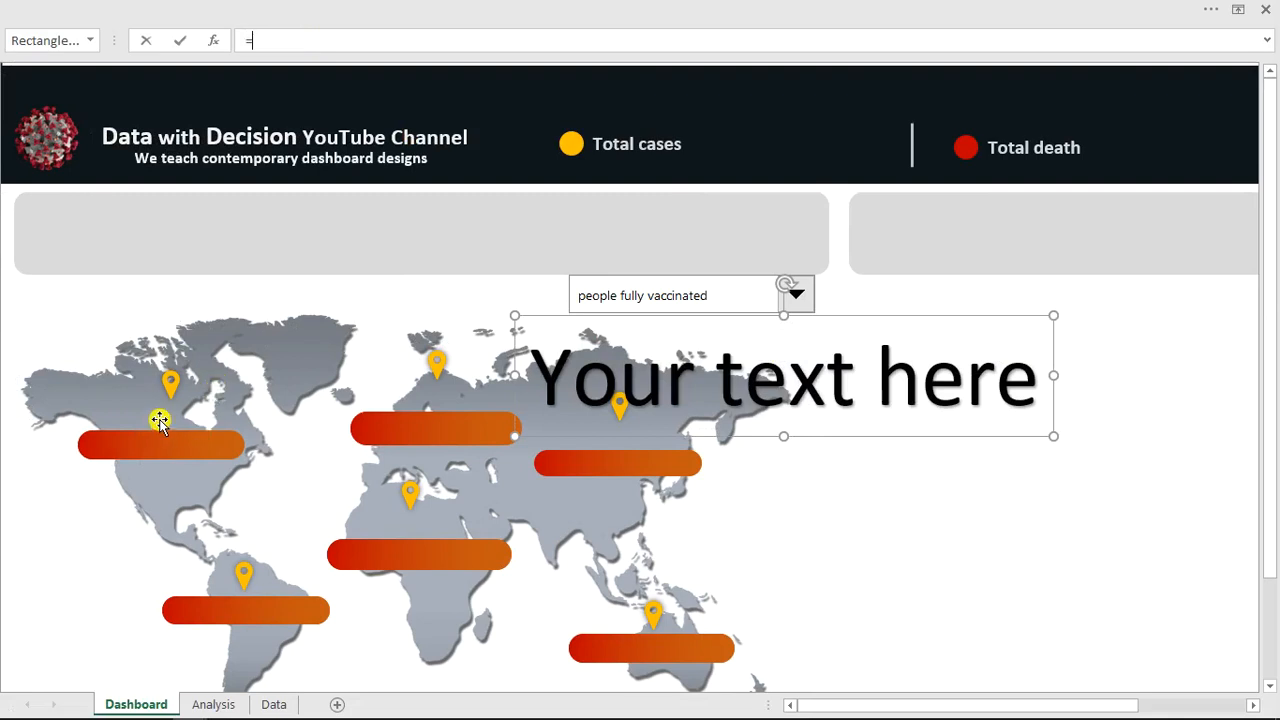
pyautogui.click(214, 705)
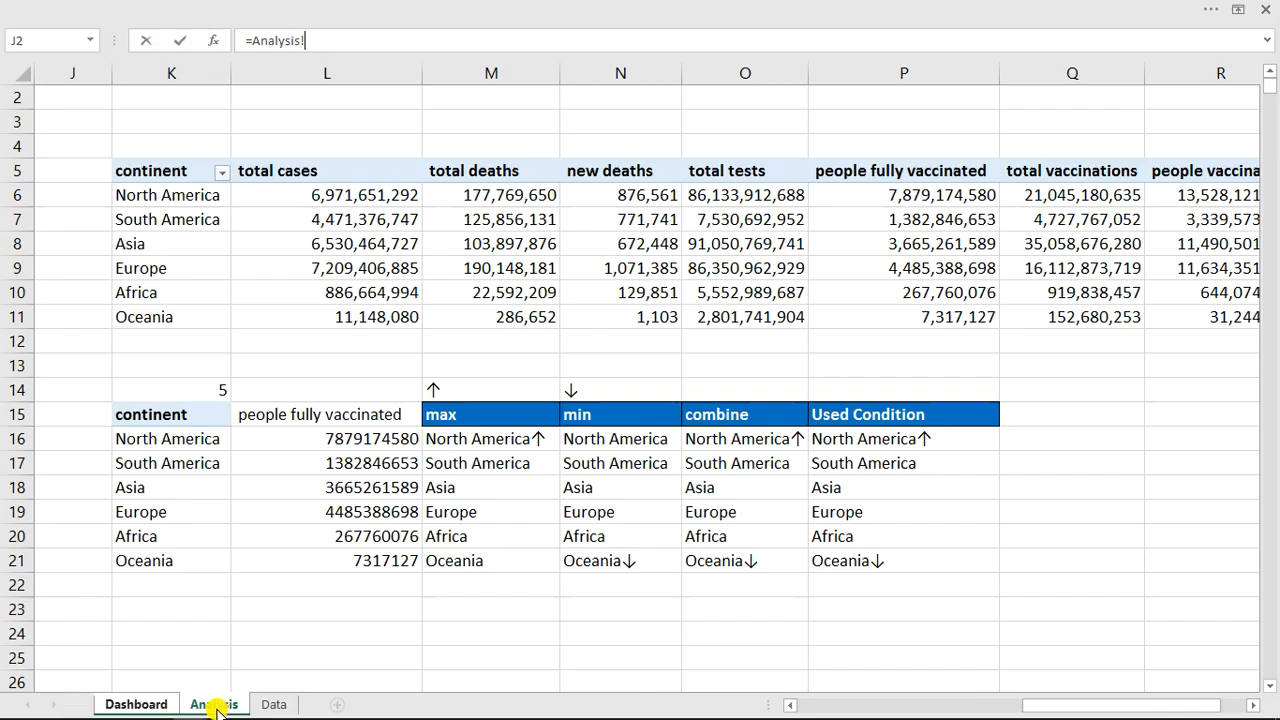
pyautogui.click(188, 443)
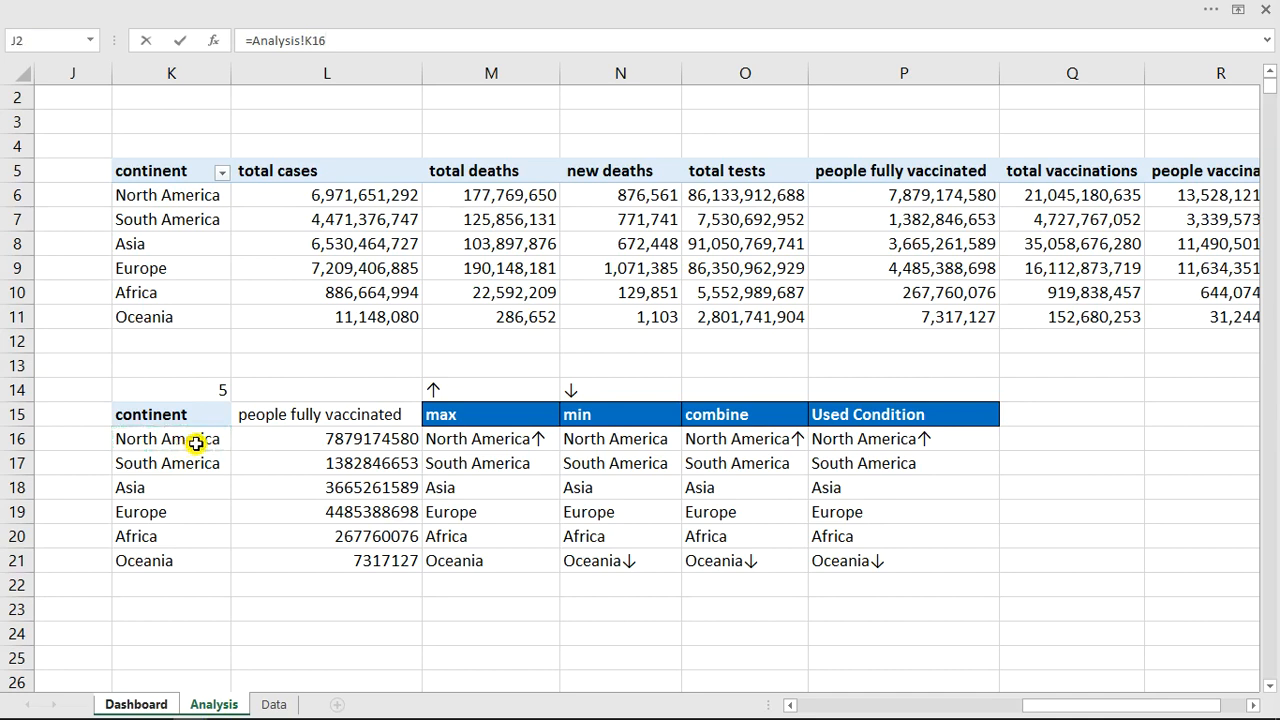
pyautogui.press('Return')
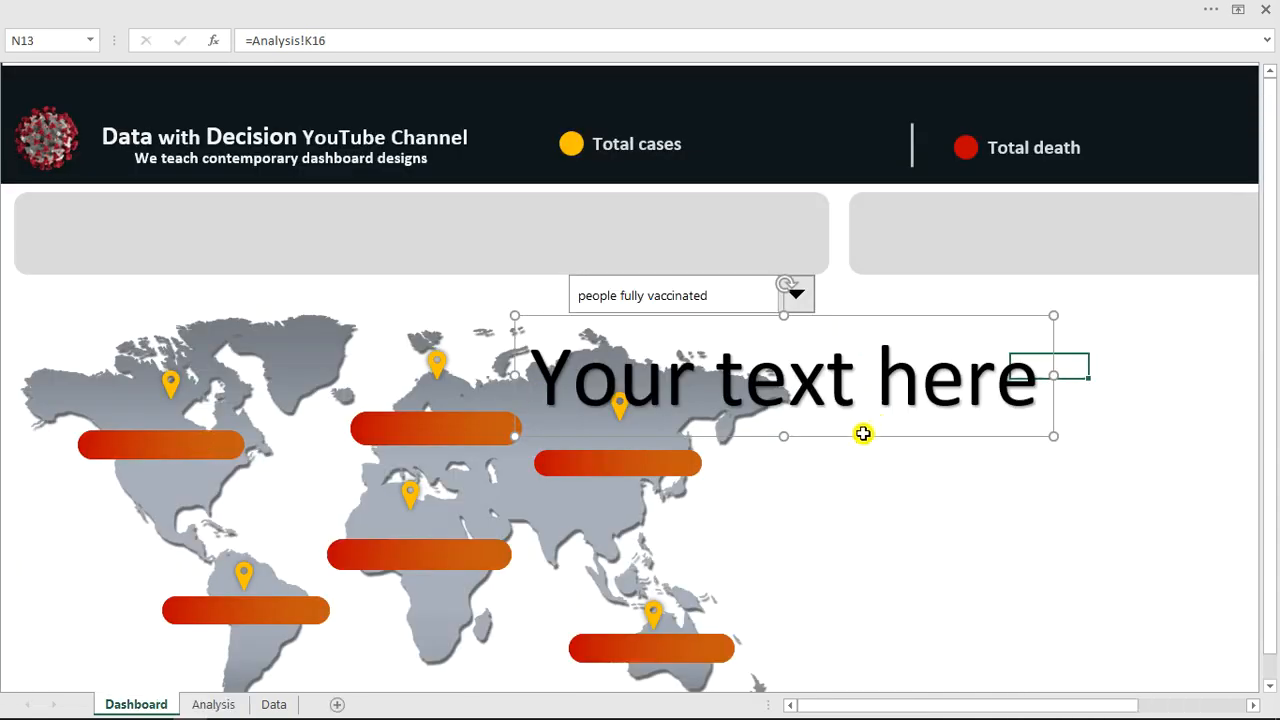
pyautogui.click(806, 437)
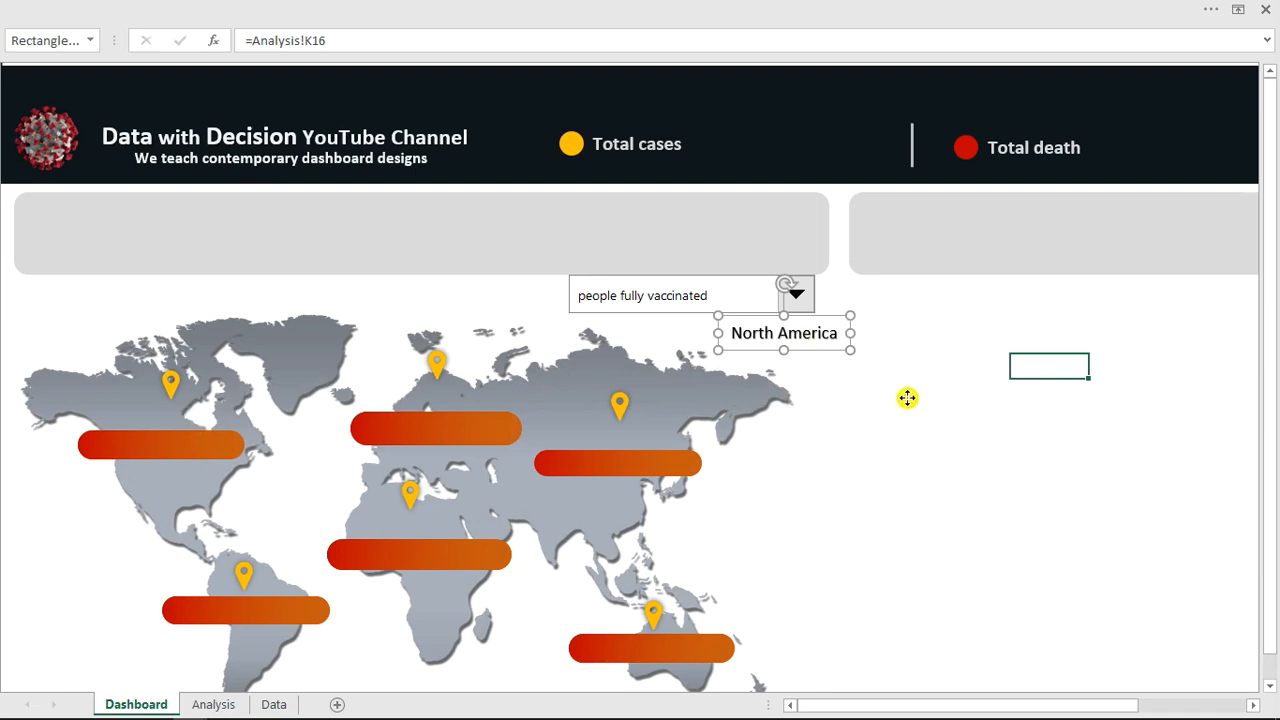
# Move the linked North America label onto North America on the map, just above its red-orange bar
pyautogui.moveTo(909, 398); pyautogui.dragTo(906, 385)
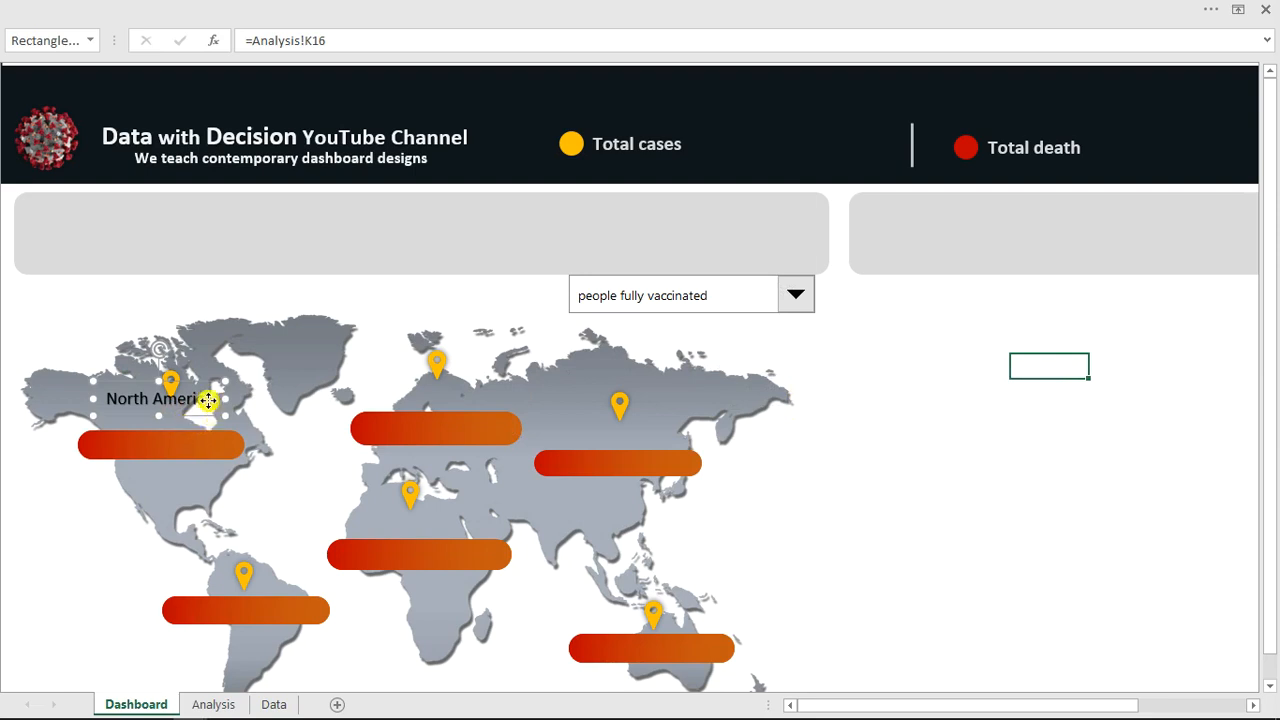
pyautogui.press('Down')
pyautogui.press('Down')
pyautogui.press('Down')
pyautogui.press('Left')
pyautogui.press('Left')
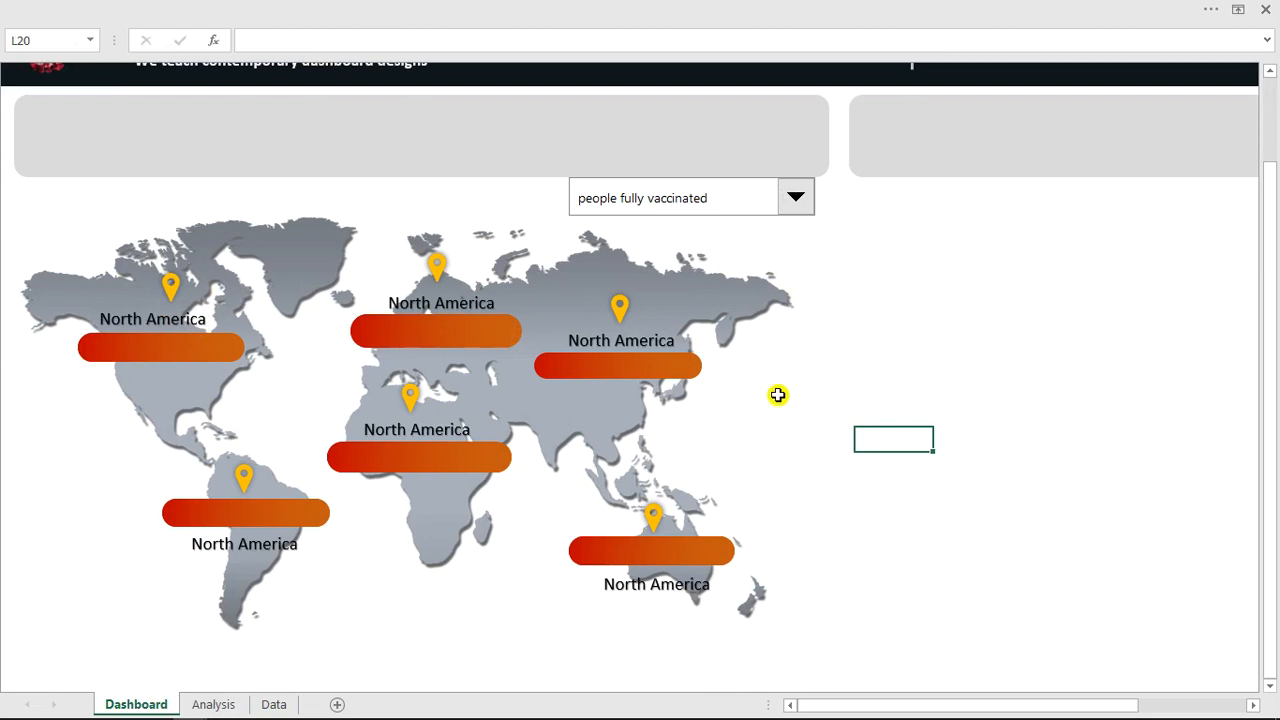
# Relink the copied label over Europe to the Europe cell with the formula =Analysis!K19
pyautogui.click(441, 304)
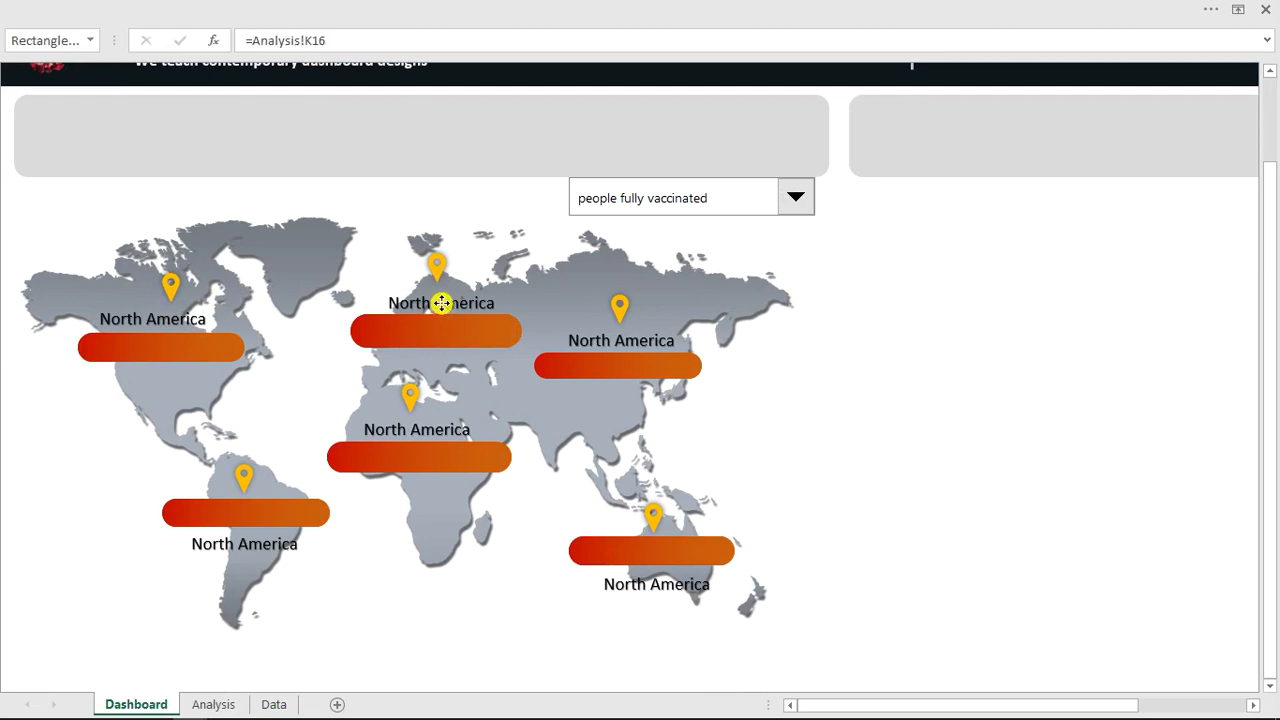
pyautogui.click(336, 39)
pyautogui.moveTo(326, 41); pyautogui.dragTo(256, 44)
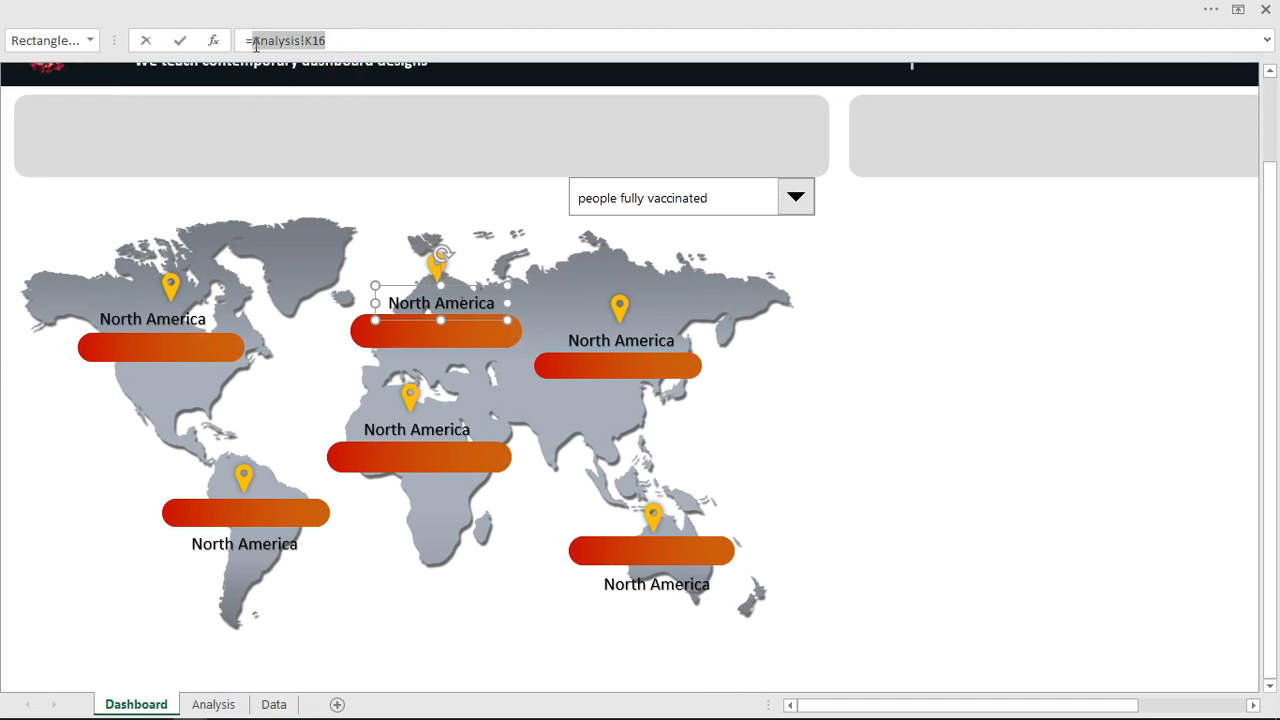
pyautogui.click(212, 706)
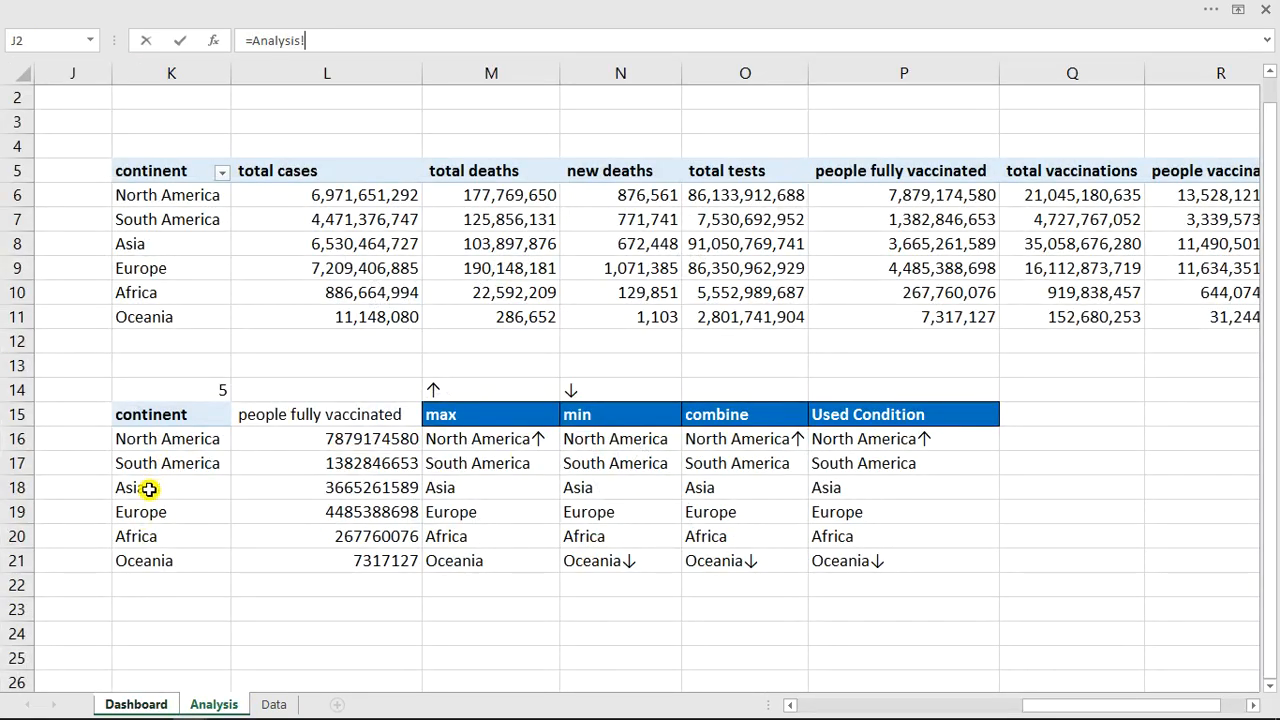
pyautogui.click(145, 514)
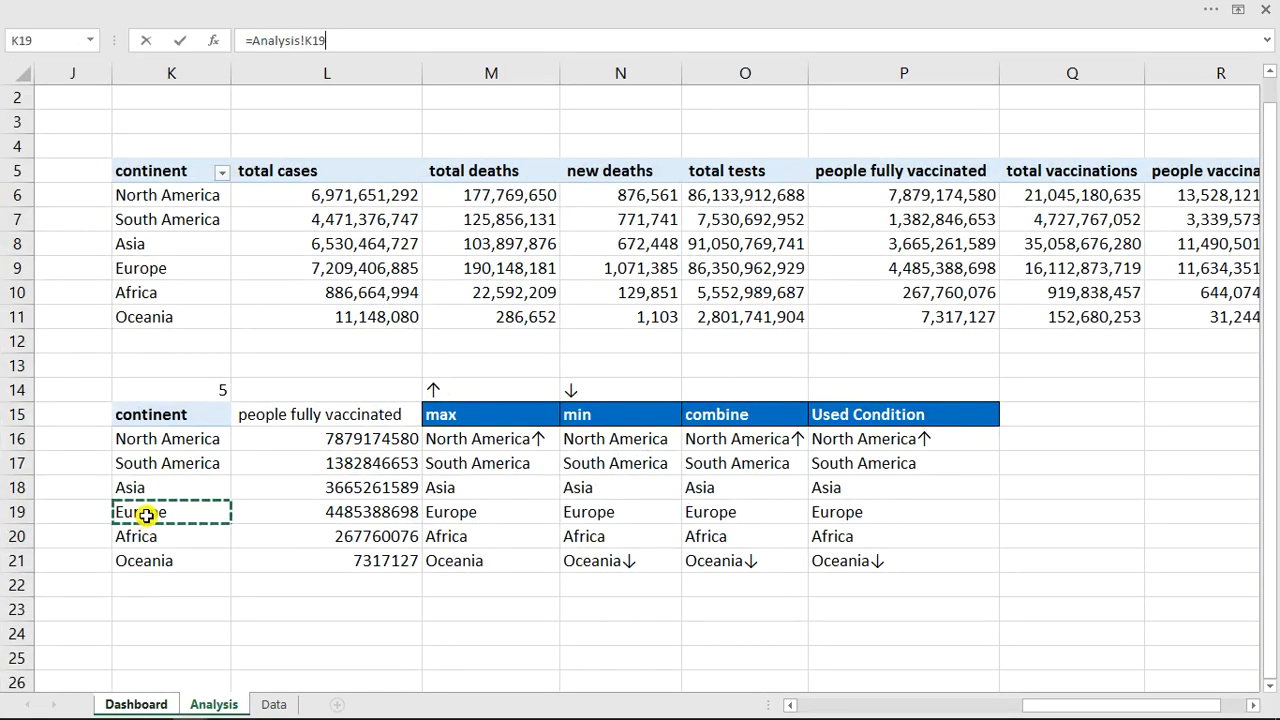
pyautogui.press('Return')
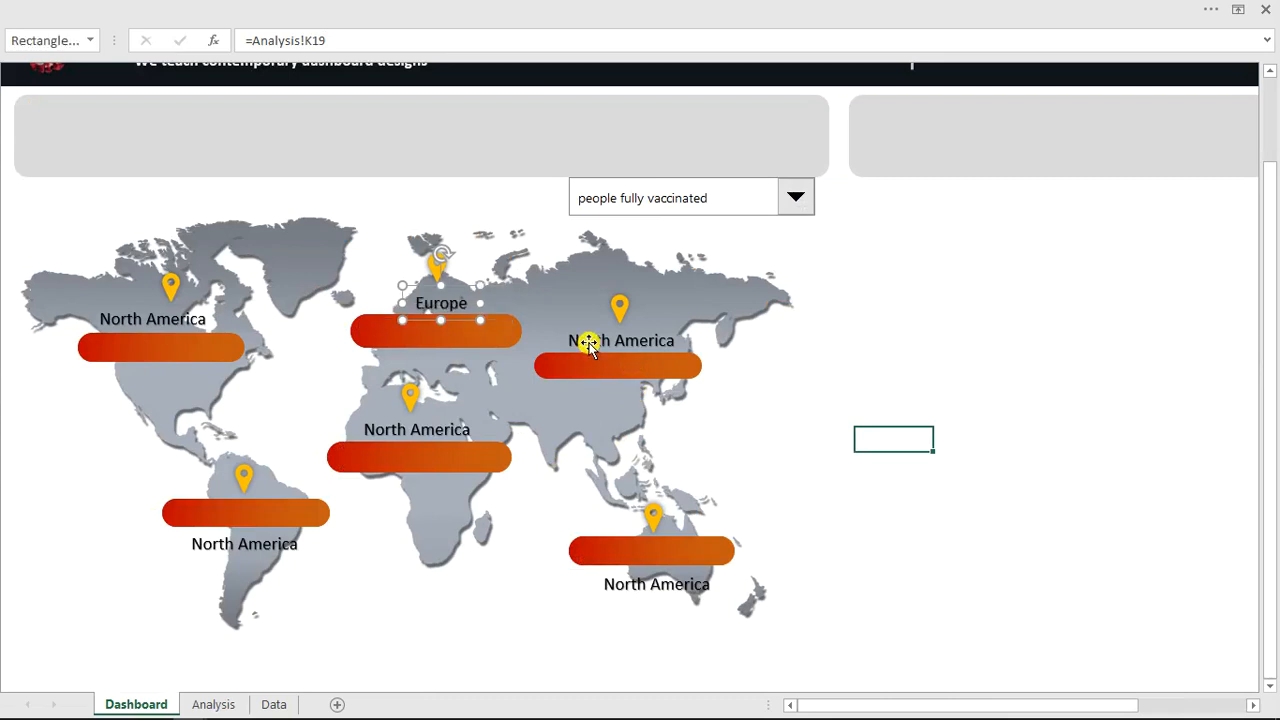
# Format the North America label as bold, 12 pt text in a very dark gray theme color
pyautogui.click(171, 319)
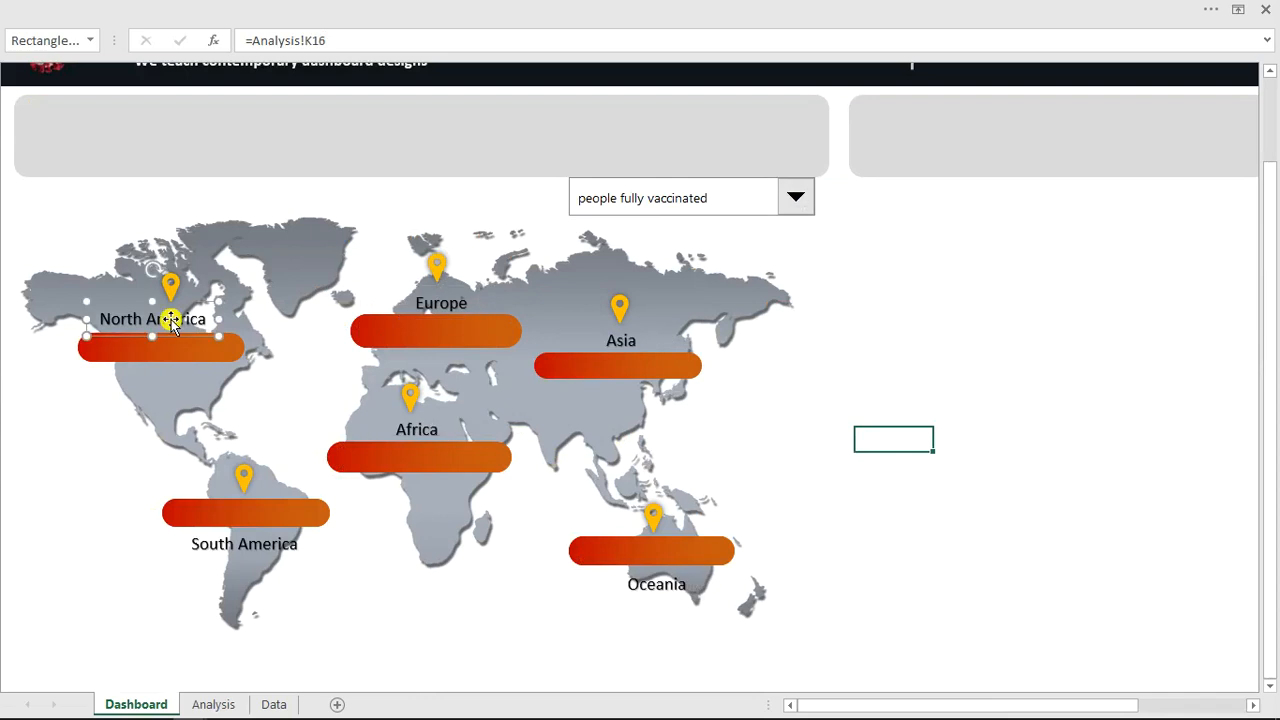
pyautogui.click(355, 8)
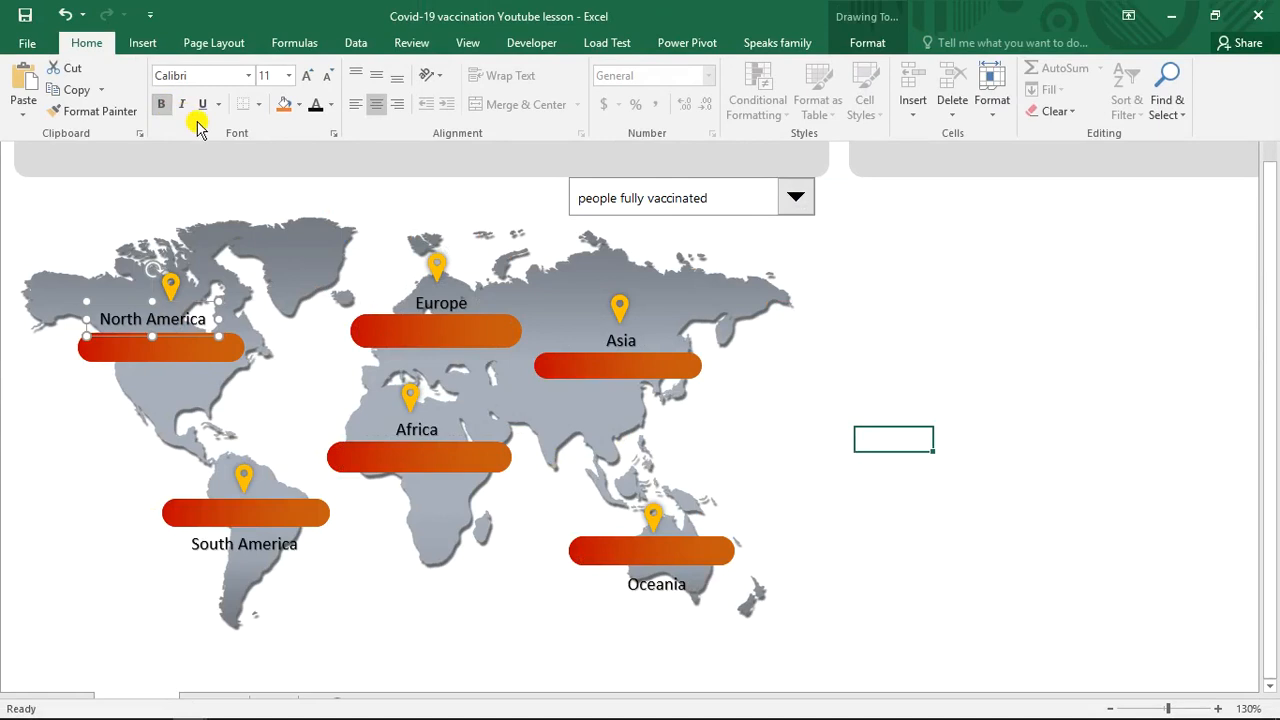
pyautogui.click(331, 105)
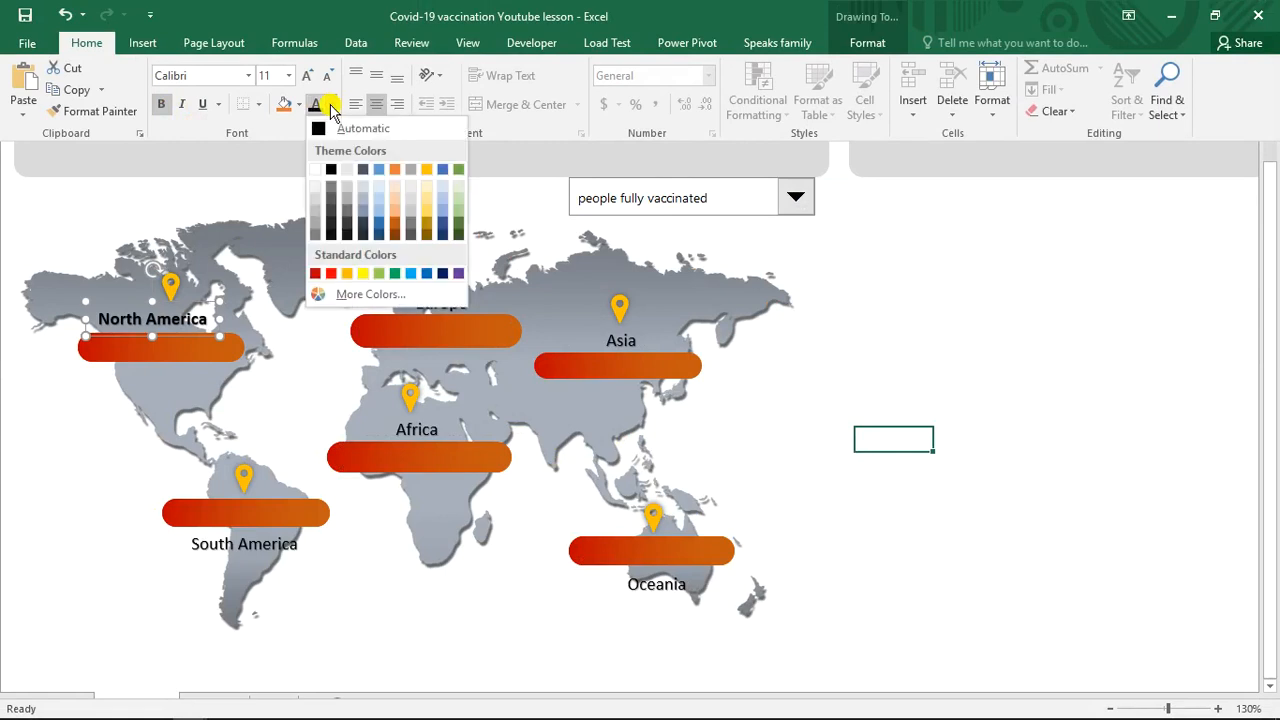
pyautogui.click(330, 226)
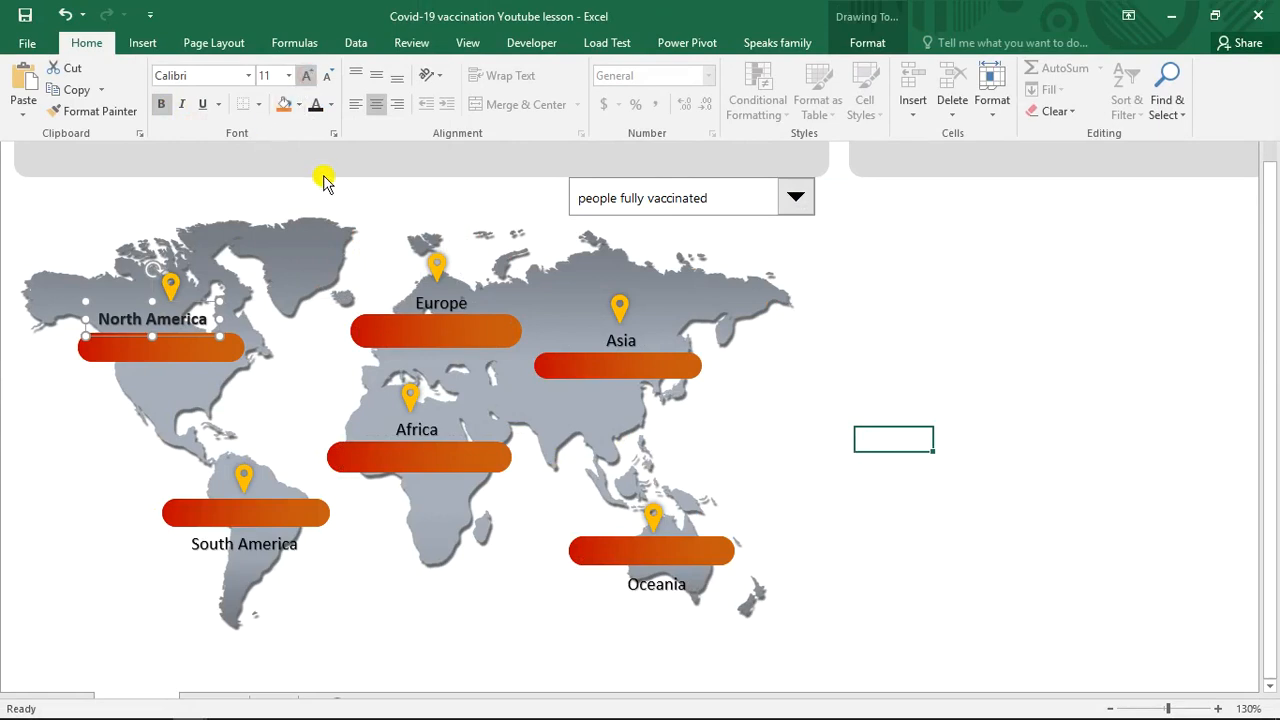
pyautogui.hotkey('ctrl', 'shift', '.')
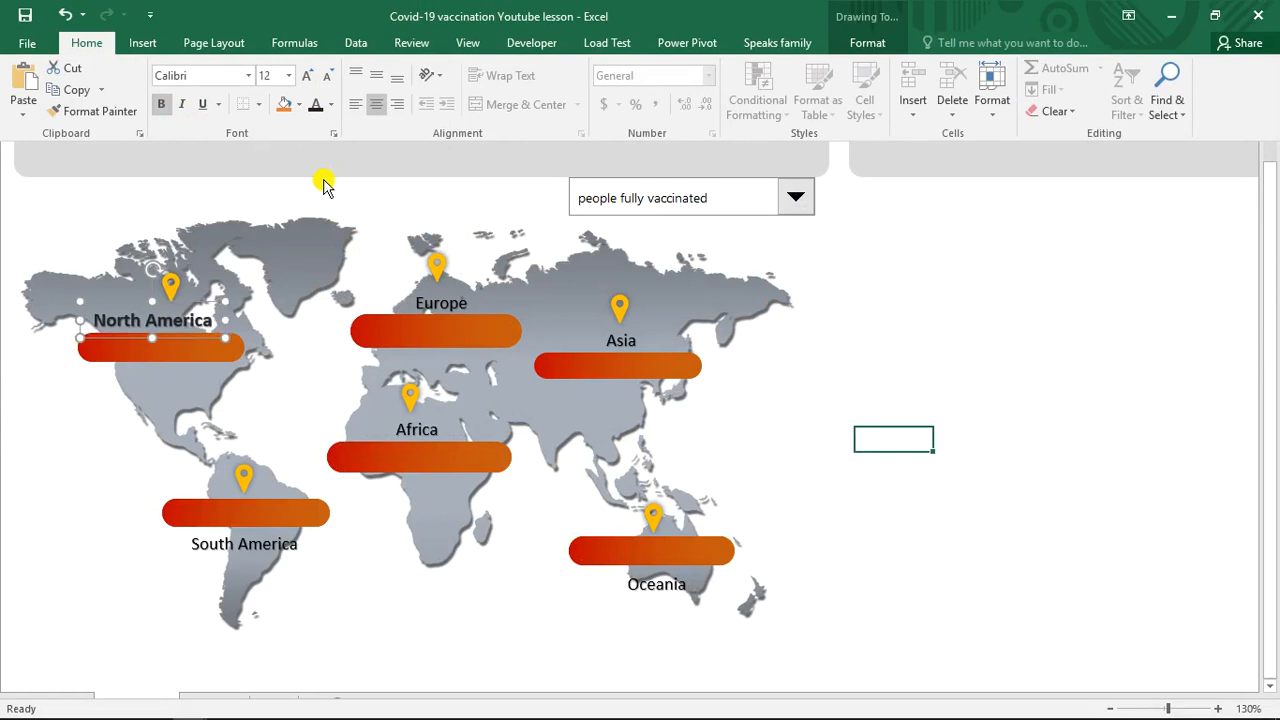
pyautogui.click(331, 105)
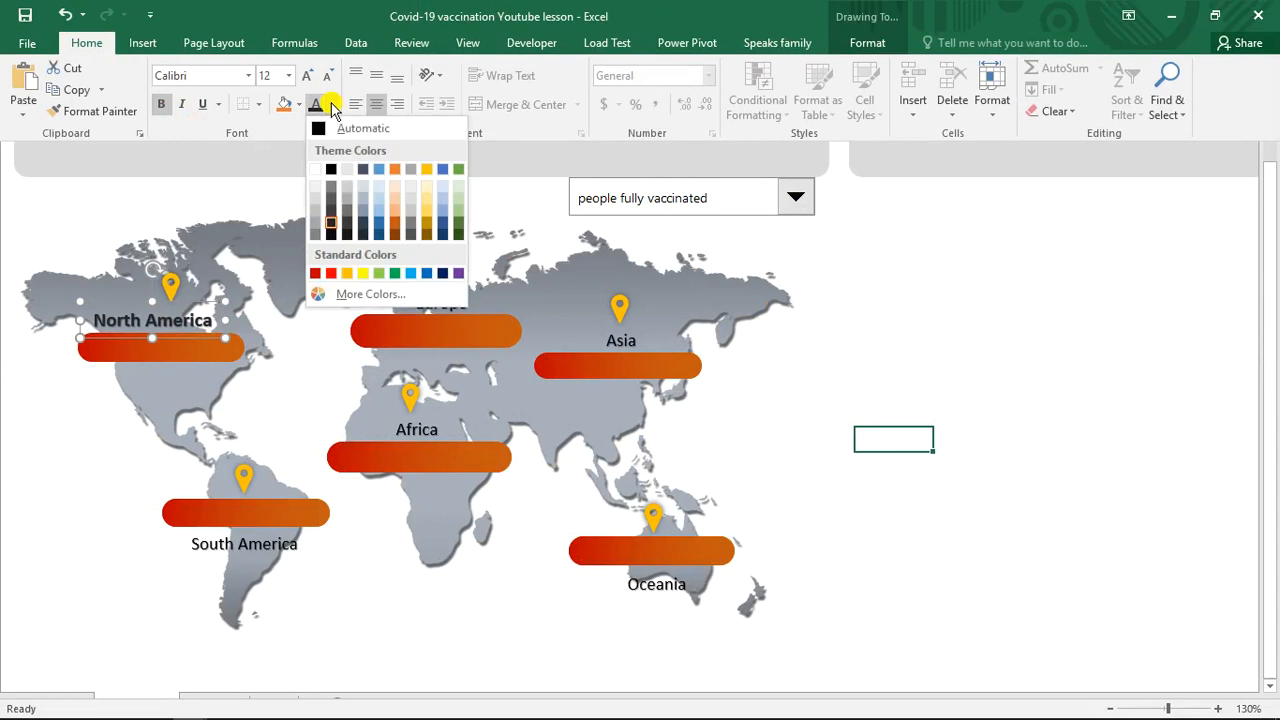
pyautogui.click(345, 236)
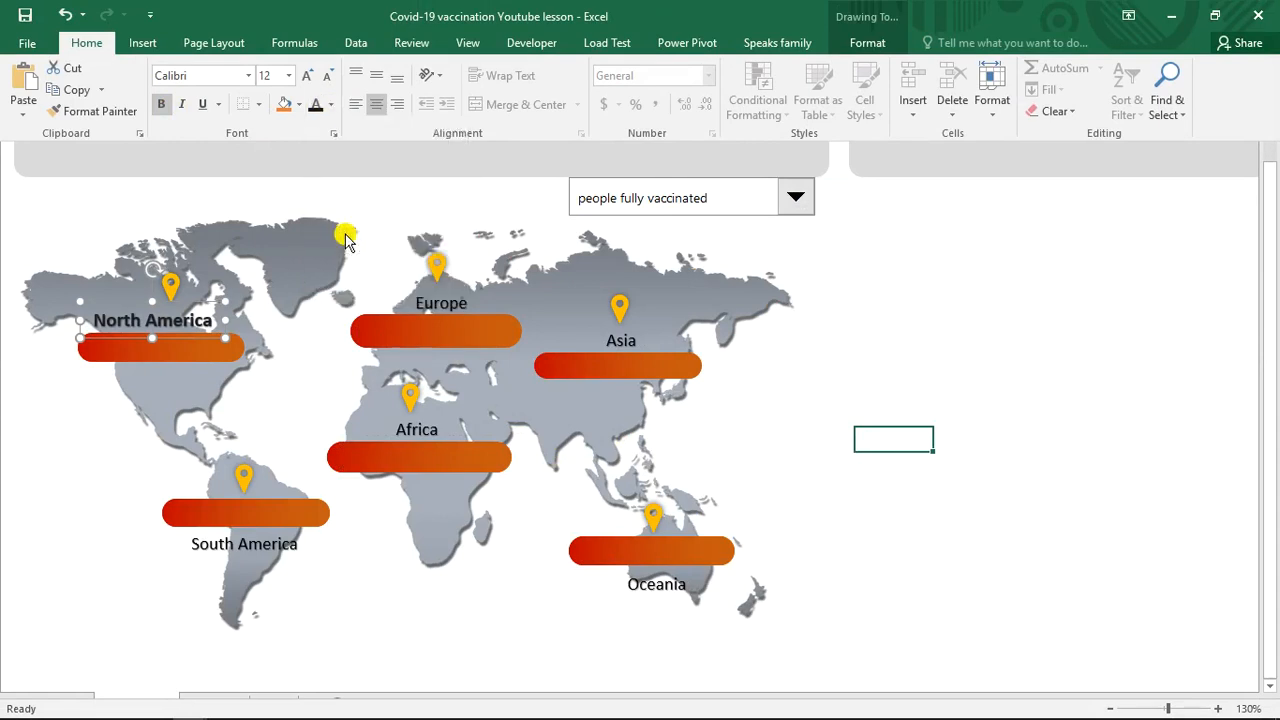
# Copy the North America label's formatting to the Europe, Asia, Oceania, Africa and South America labels with Format Painter
pyautogui.click(101, 113)
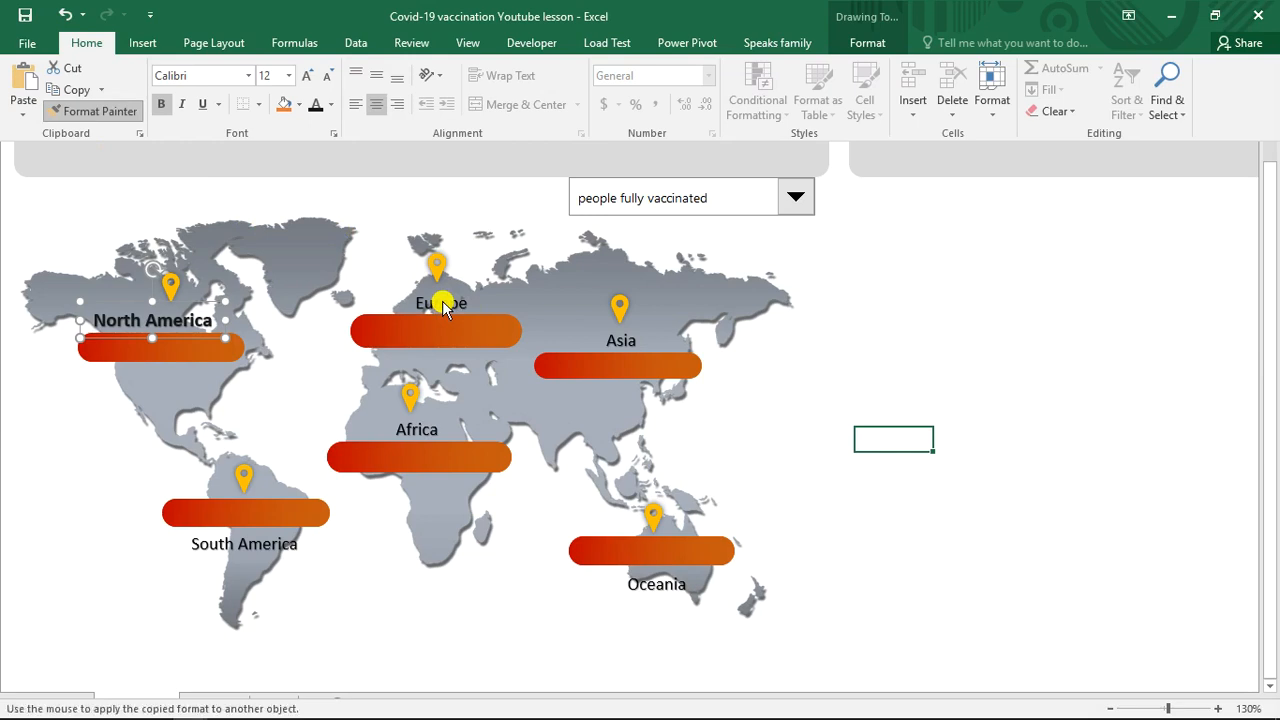
pyautogui.hotkey('ctrl', 'shift', 'F1')
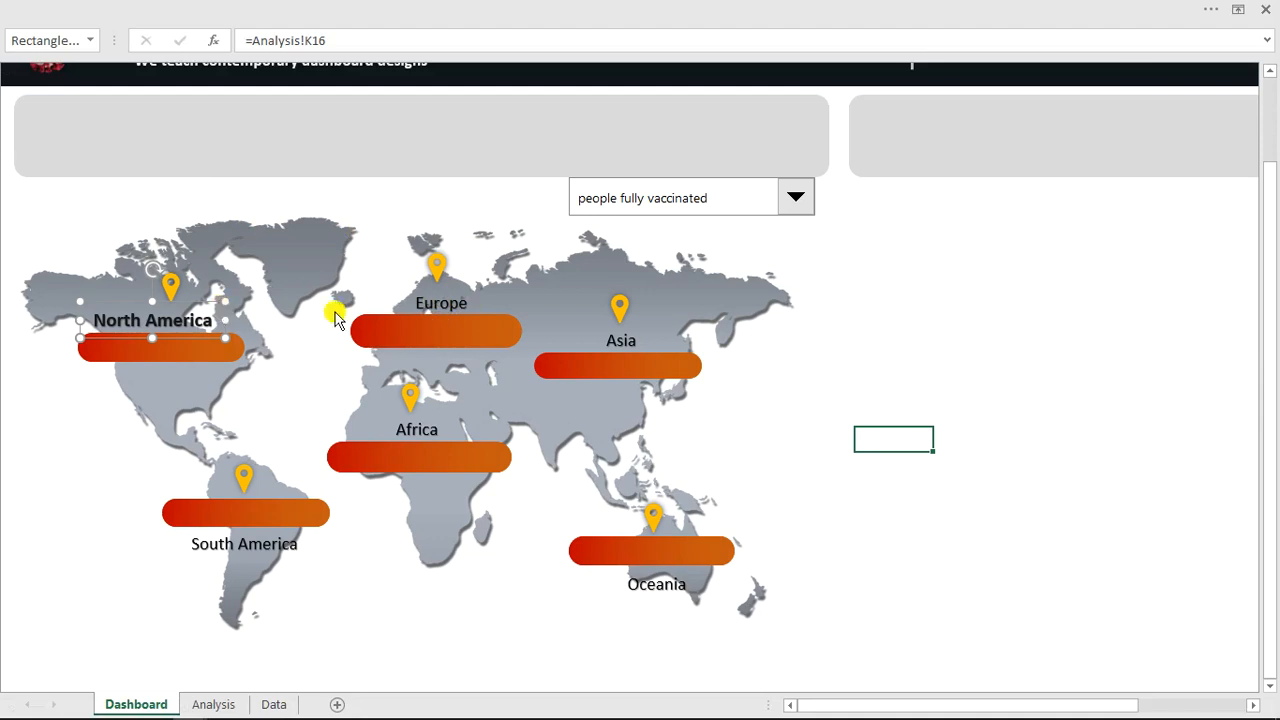
pyautogui.click(158, 312)
pyautogui.click(443, 310)
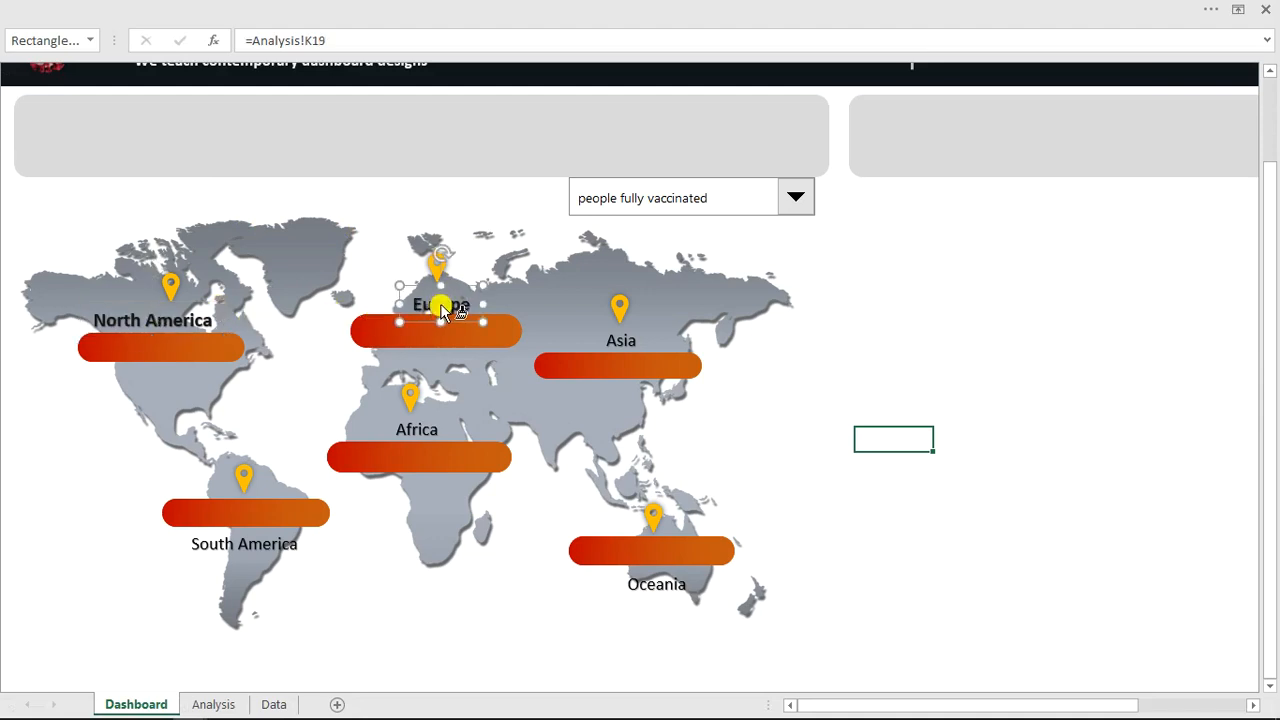
pyautogui.click(616, 340)
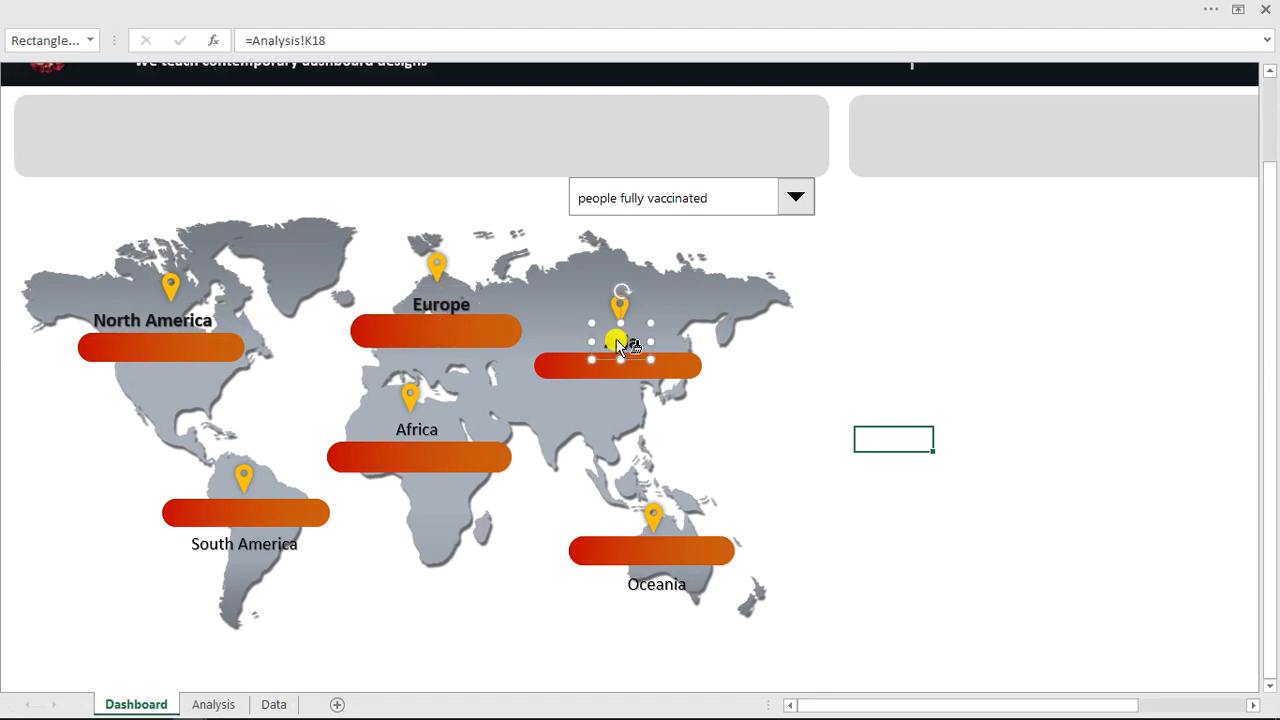
pyautogui.click(656, 588)
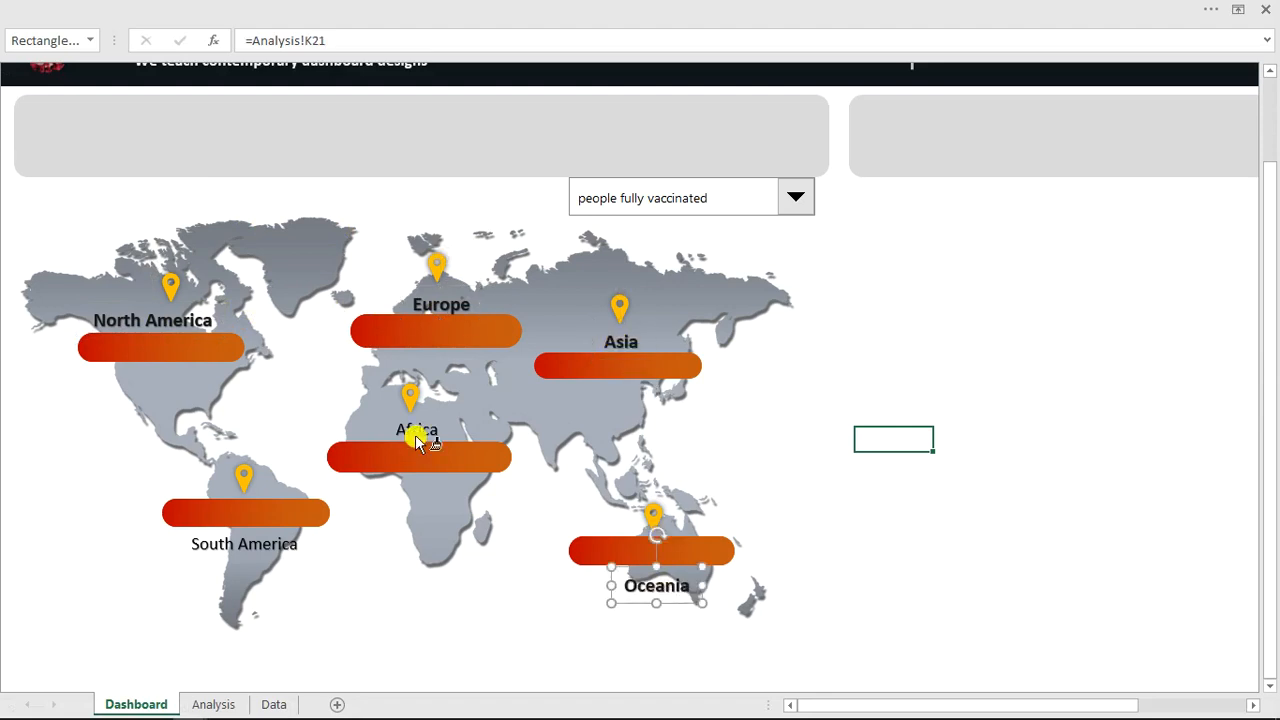
pyautogui.click(256, 548)
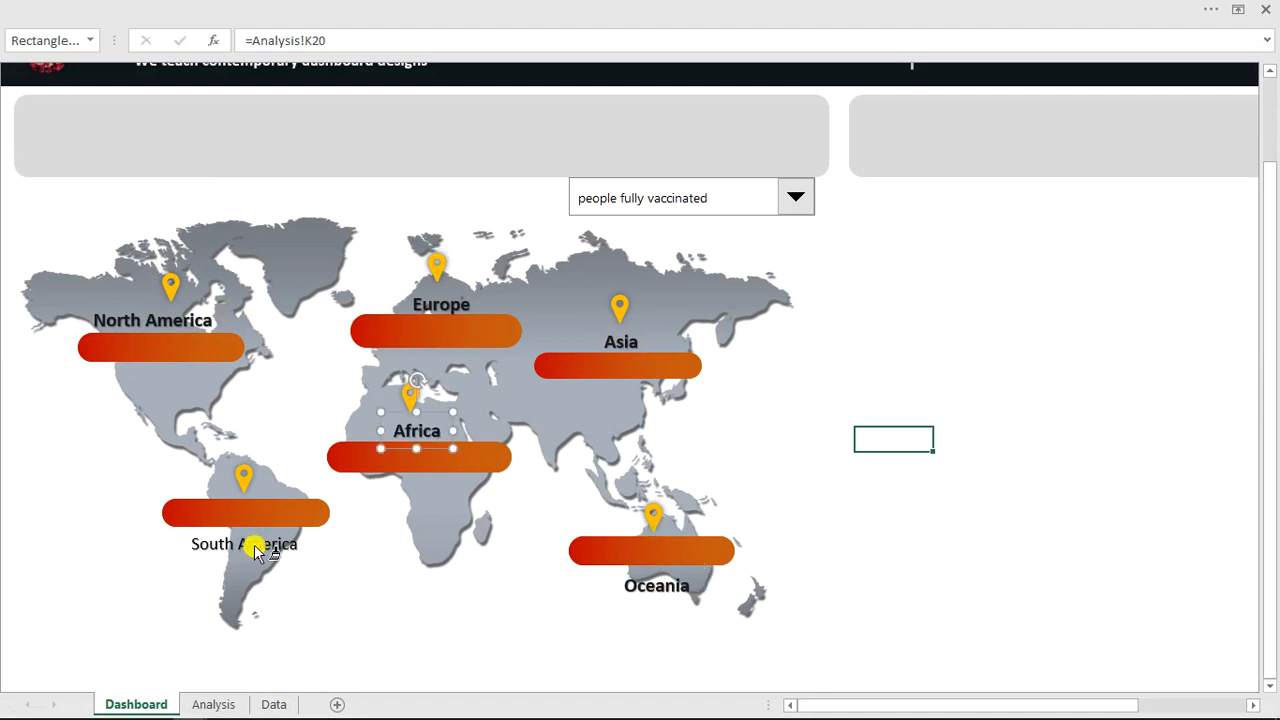
pyautogui.click(256, 546)
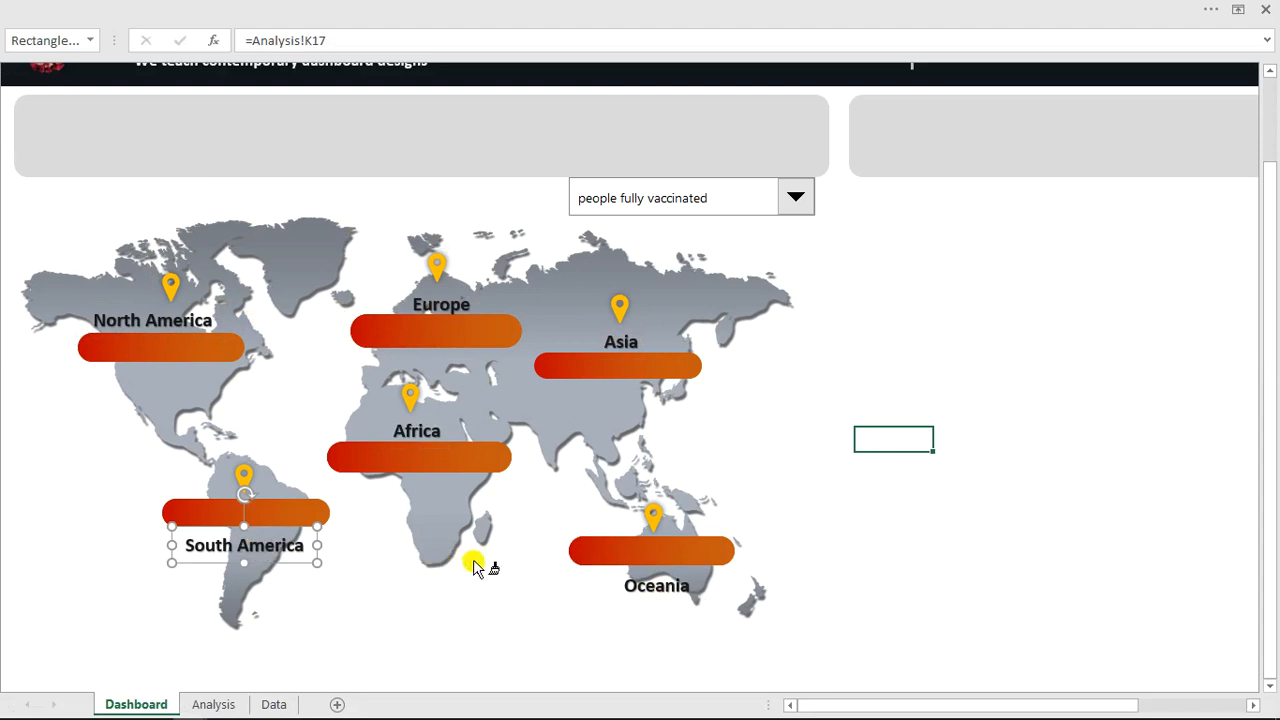
pyautogui.press('Escape')
# Relink the North America label to its Used Condition cell with the formula =Analysis!P16
pyautogui.click(177, 323)
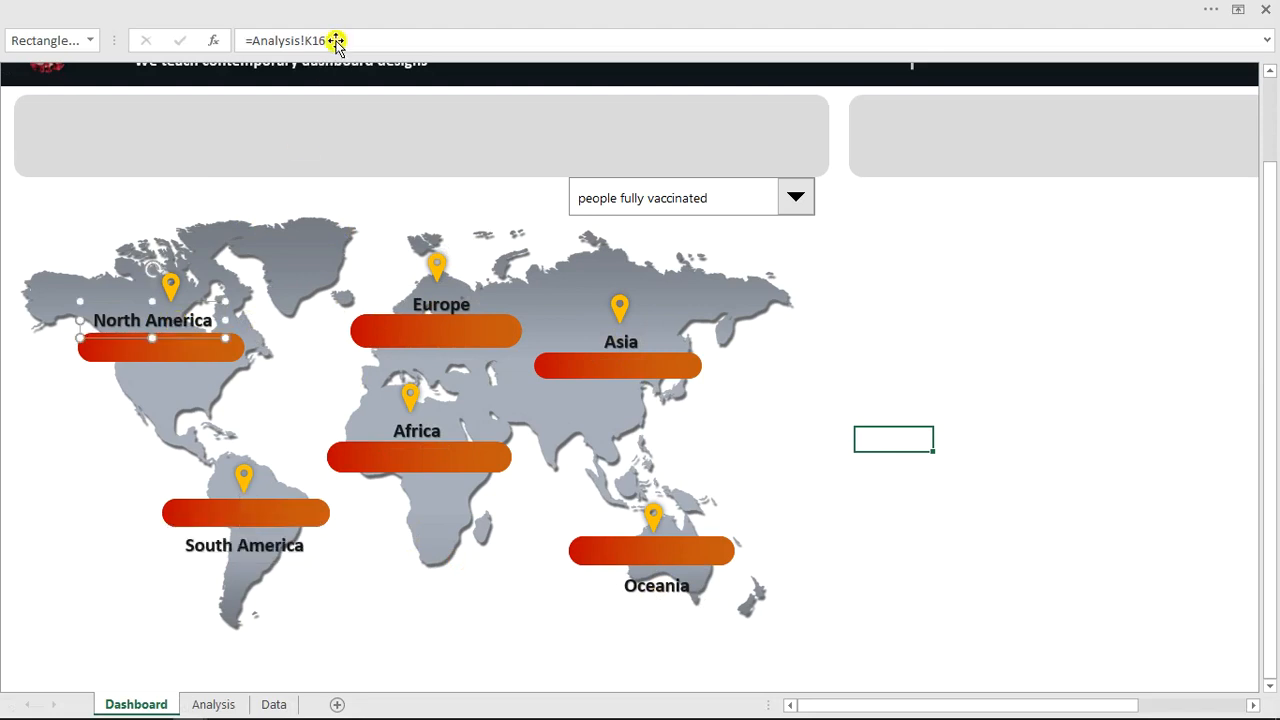
pyautogui.moveTo(335, 41); pyautogui.dragTo(255, 41)
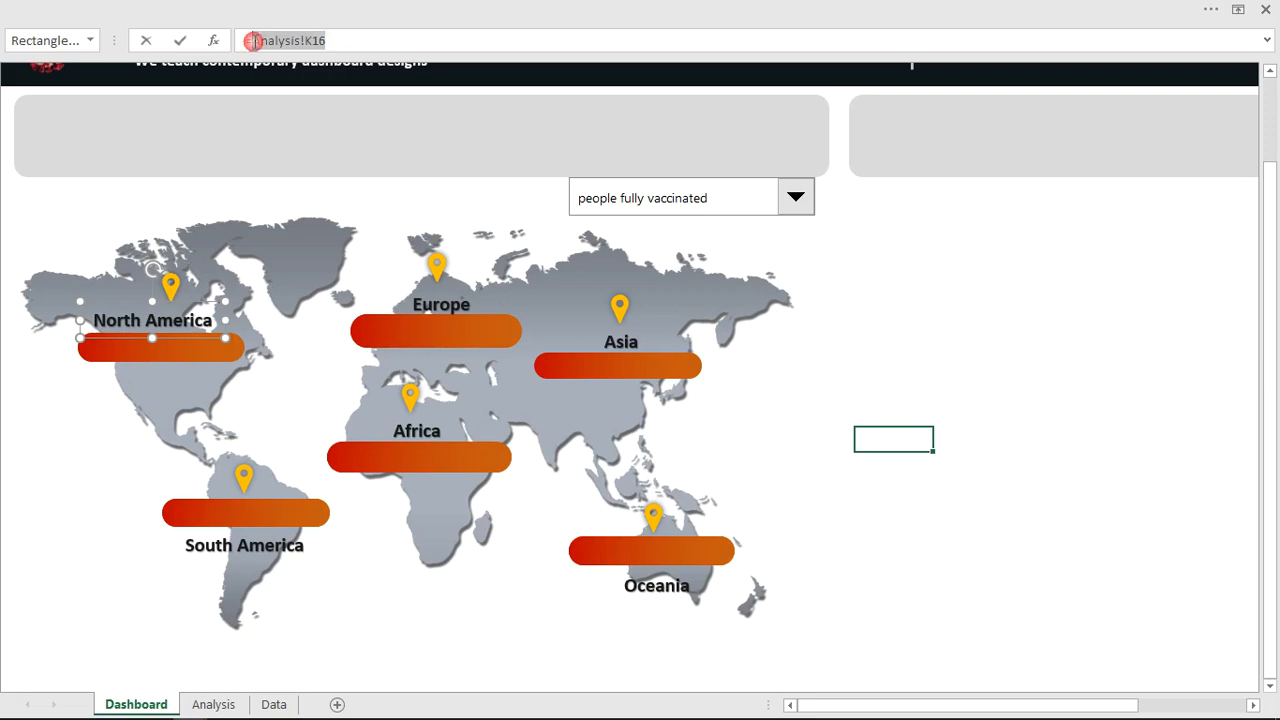
pyautogui.click(214, 704)
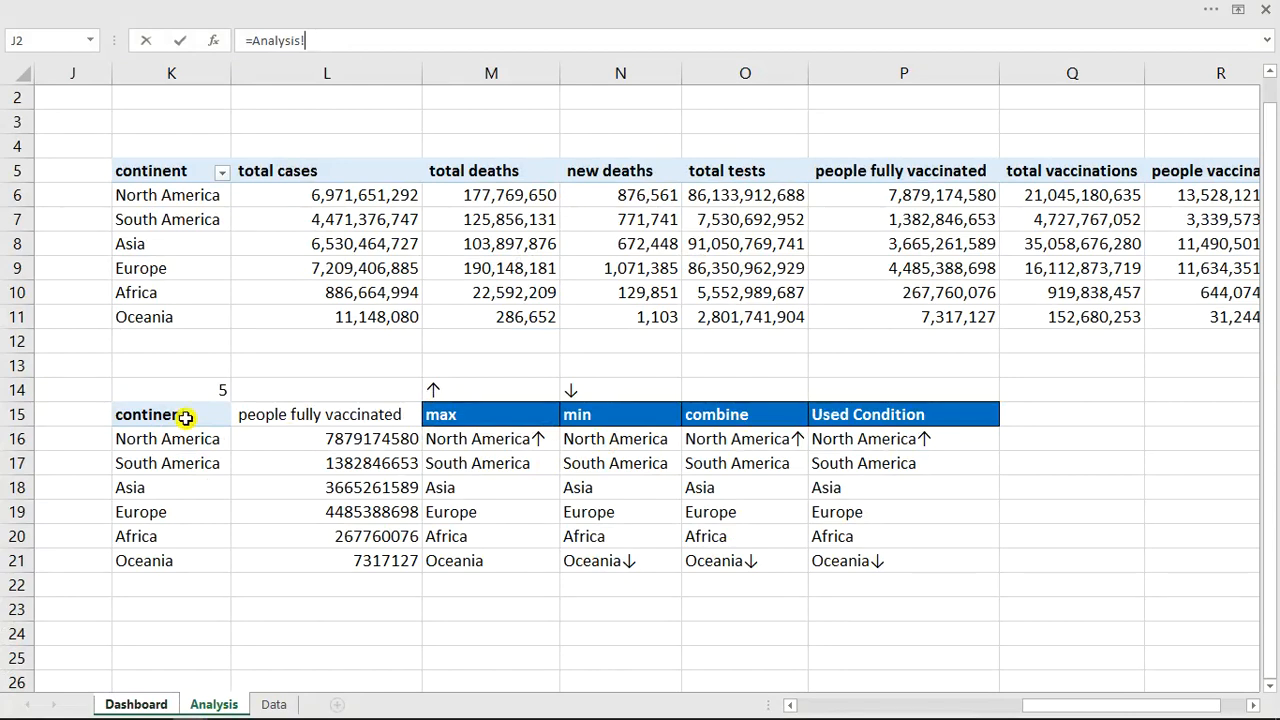
pyautogui.click(866, 438)
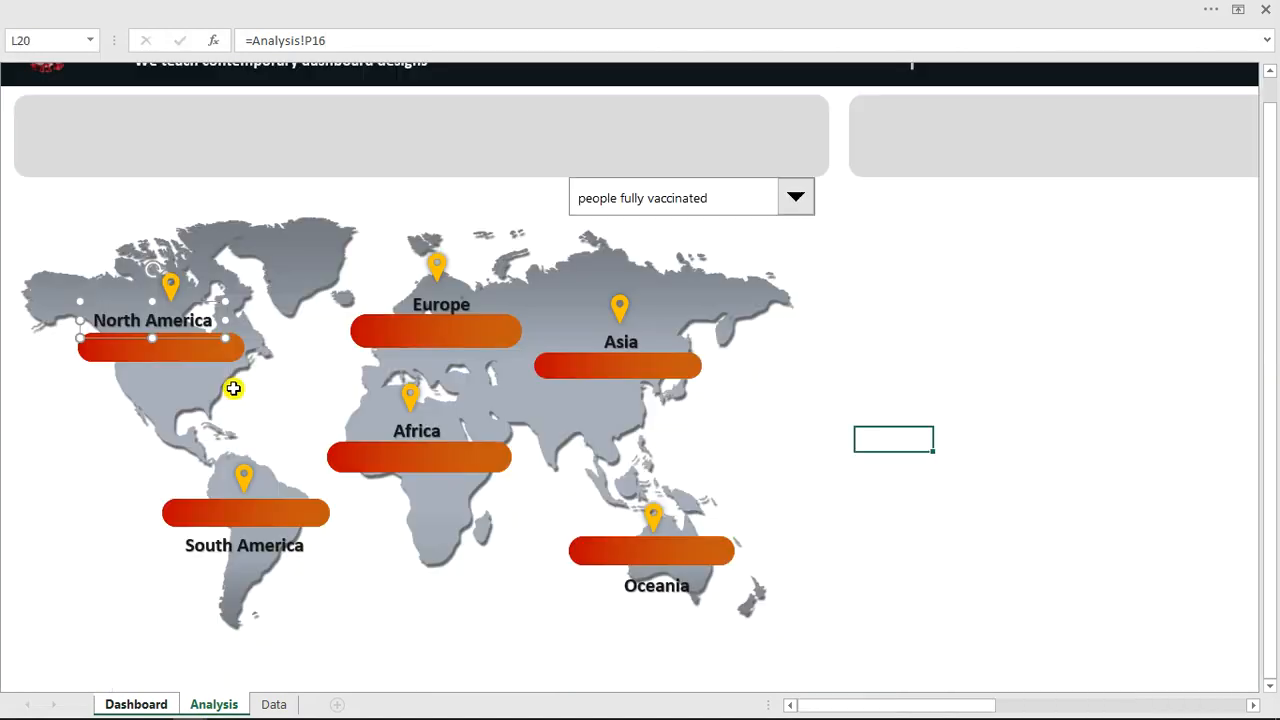
pyautogui.press('Return')
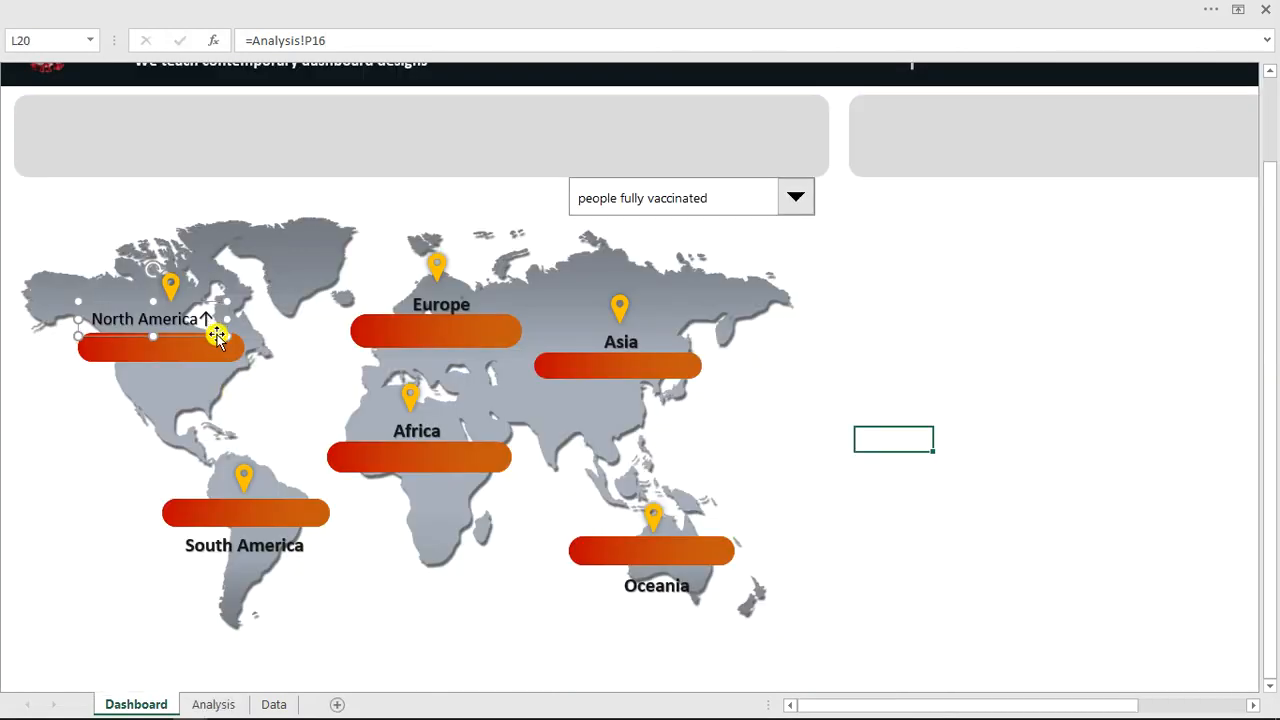
# Copy the Europe label's formatting onto the North America label with Format Painter
pyautogui.click(430, 307)
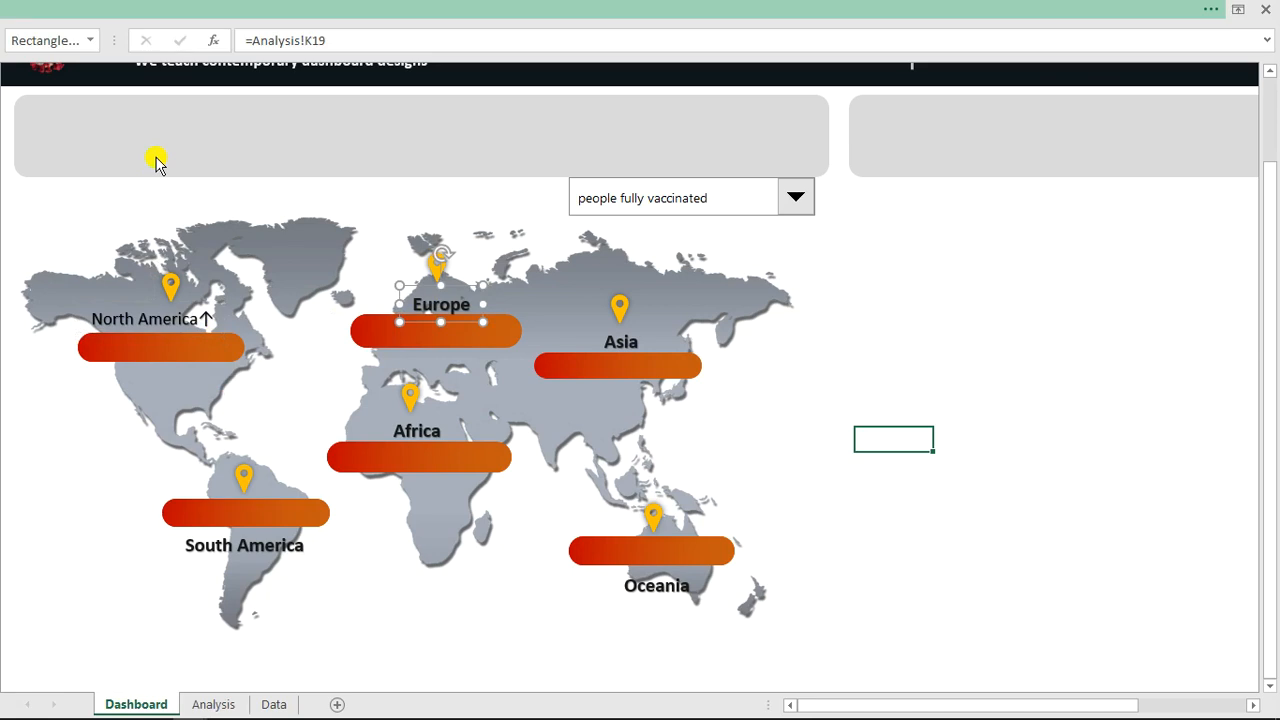
pyautogui.hotkey('ctrl', 'F1')
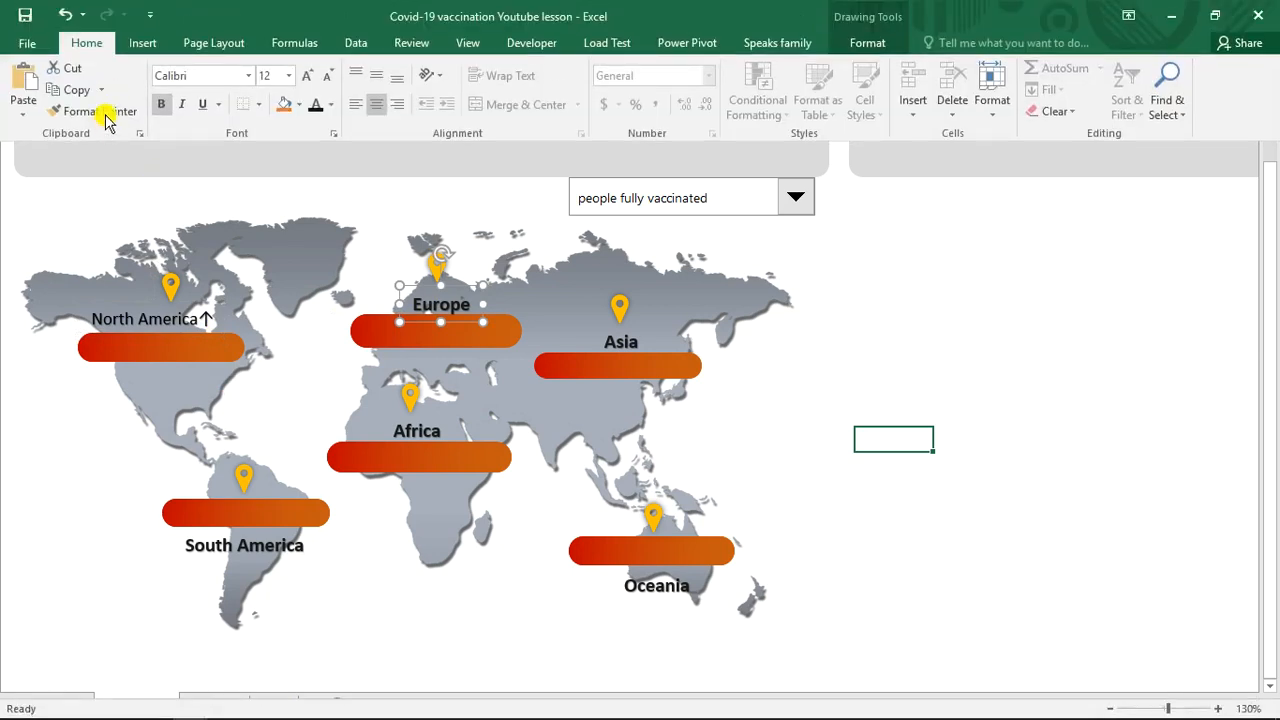
pyautogui.click(104, 111)
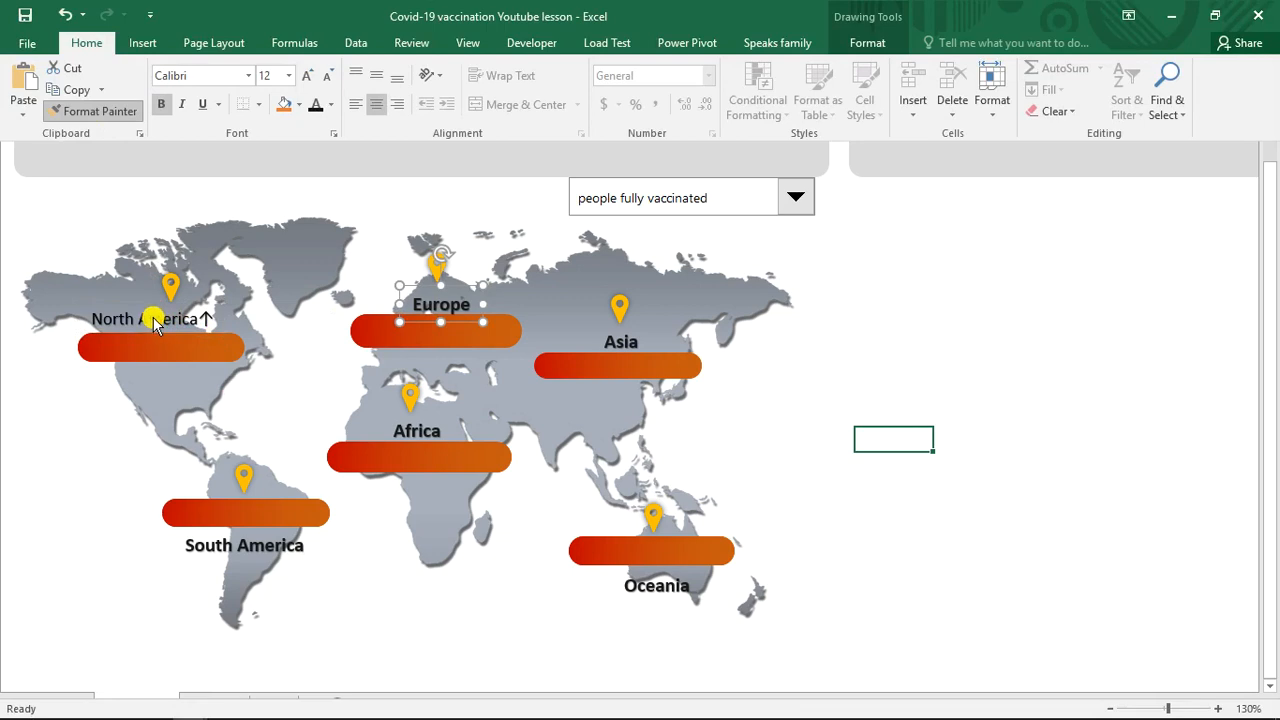
pyautogui.click(153, 317)
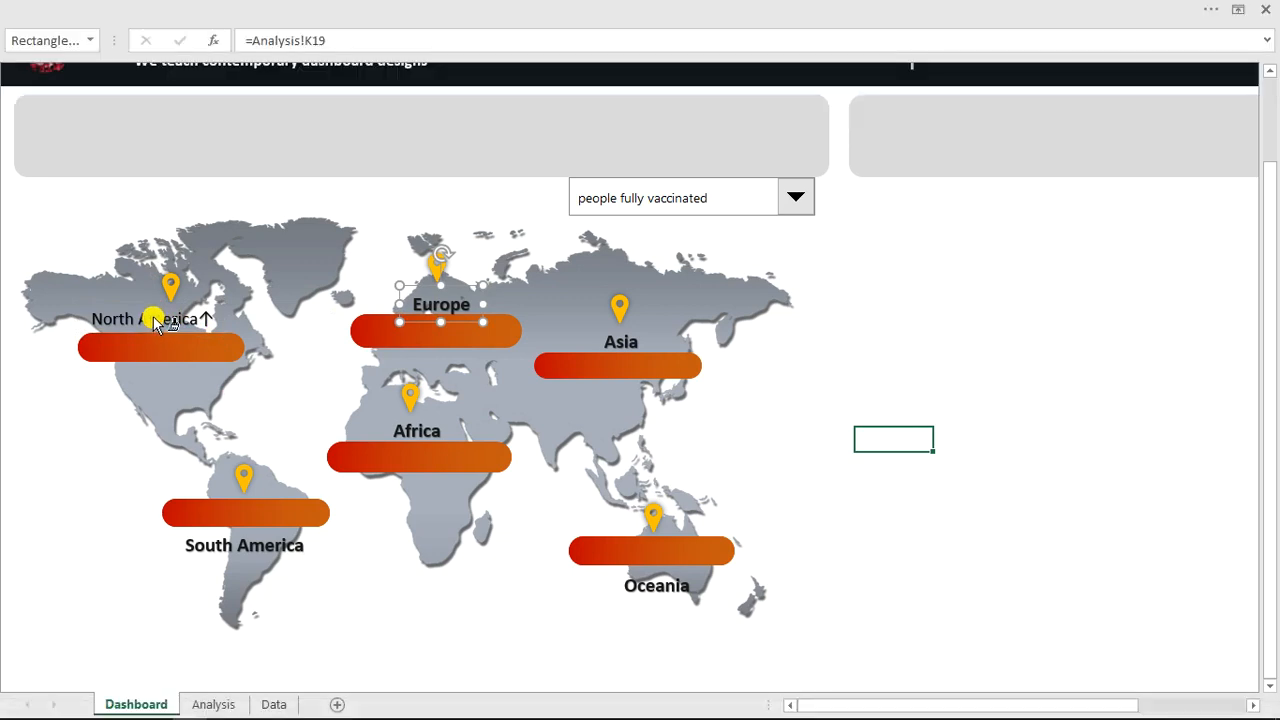
pyautogui.hotkey('ctrl', 'z')
pyautogui.click(153, 317)
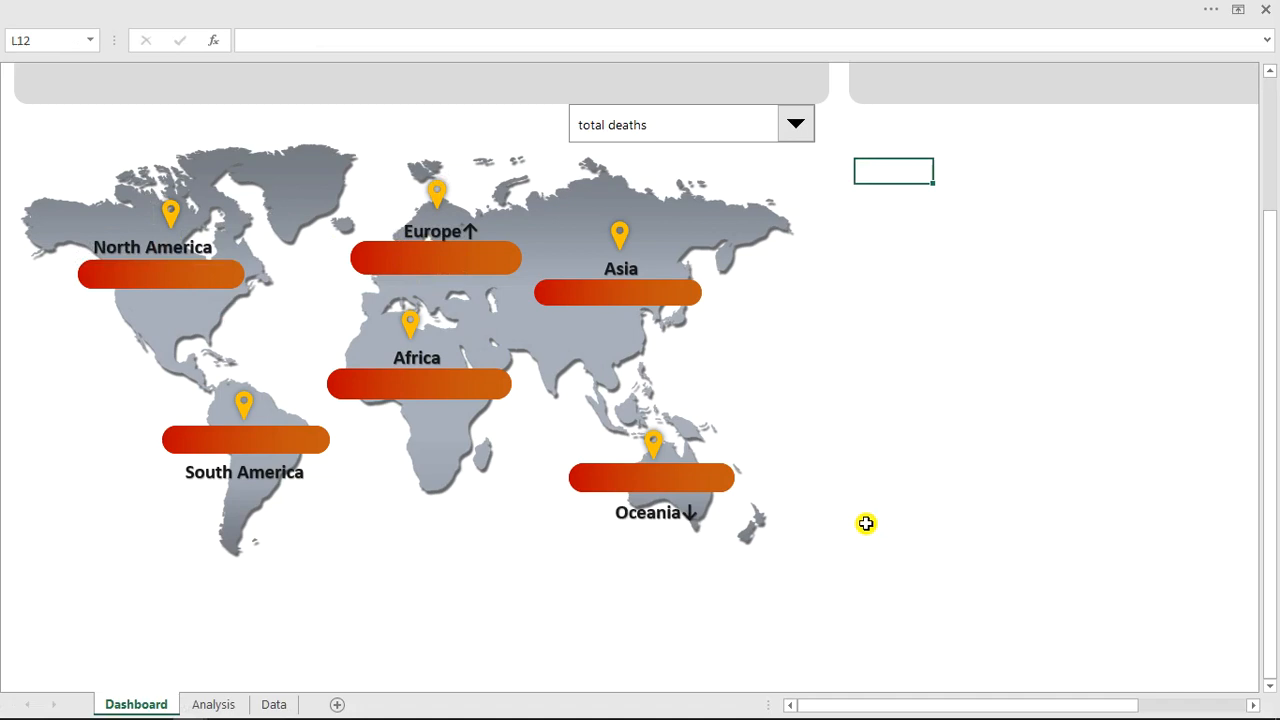
# Switch the dashboard's metric selection to people vaccinated to test the arrows on the map labels
pyautogui.click(866, 238)
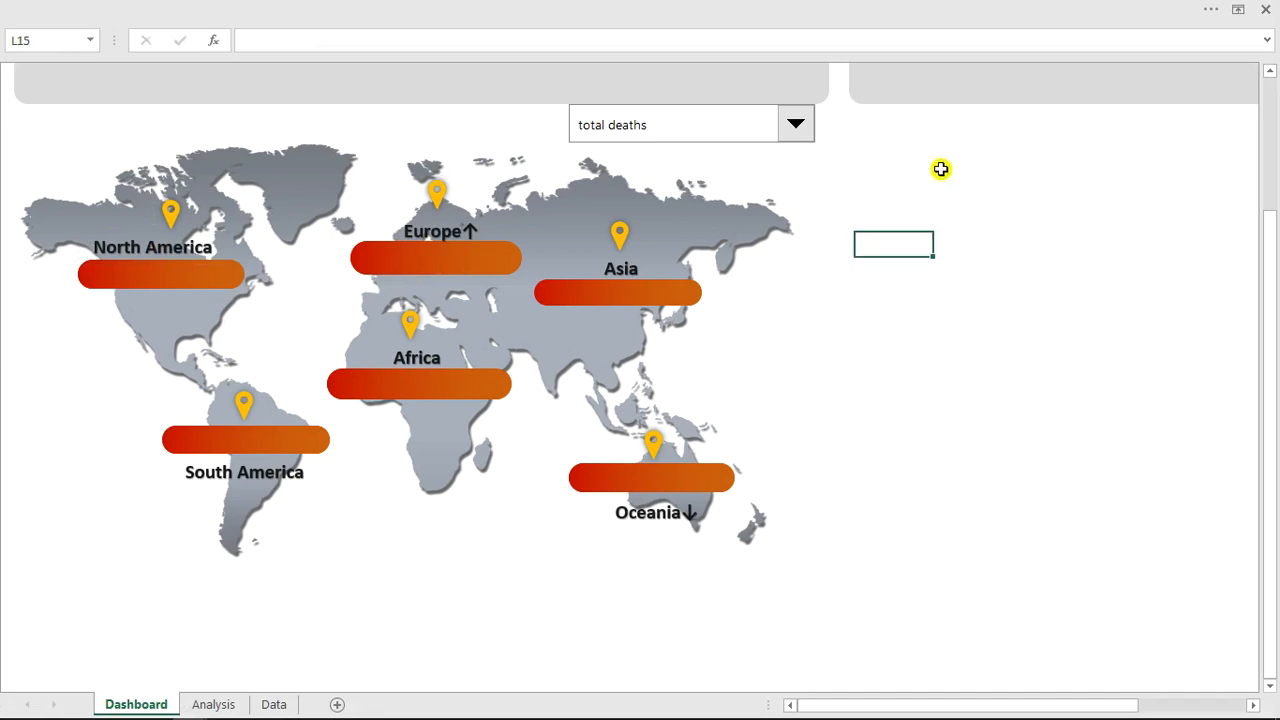
pyautogui.click(793, 126)
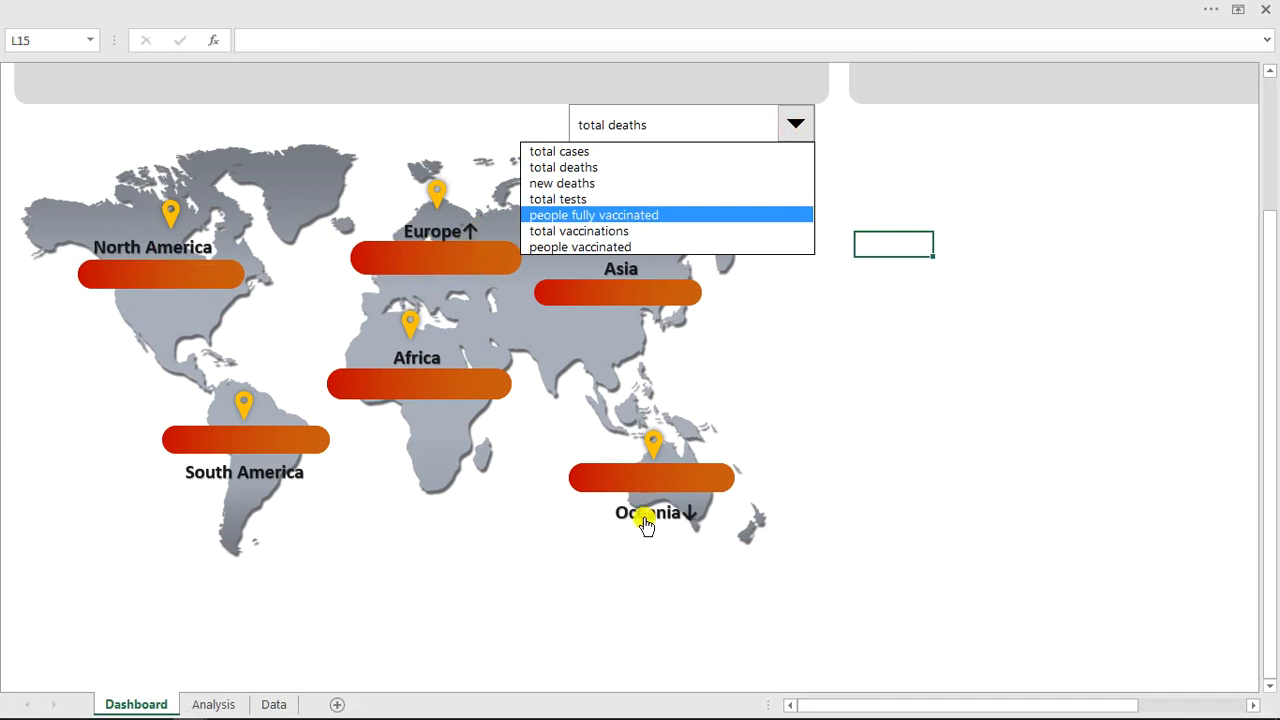
pyautogui.click(575, 255)
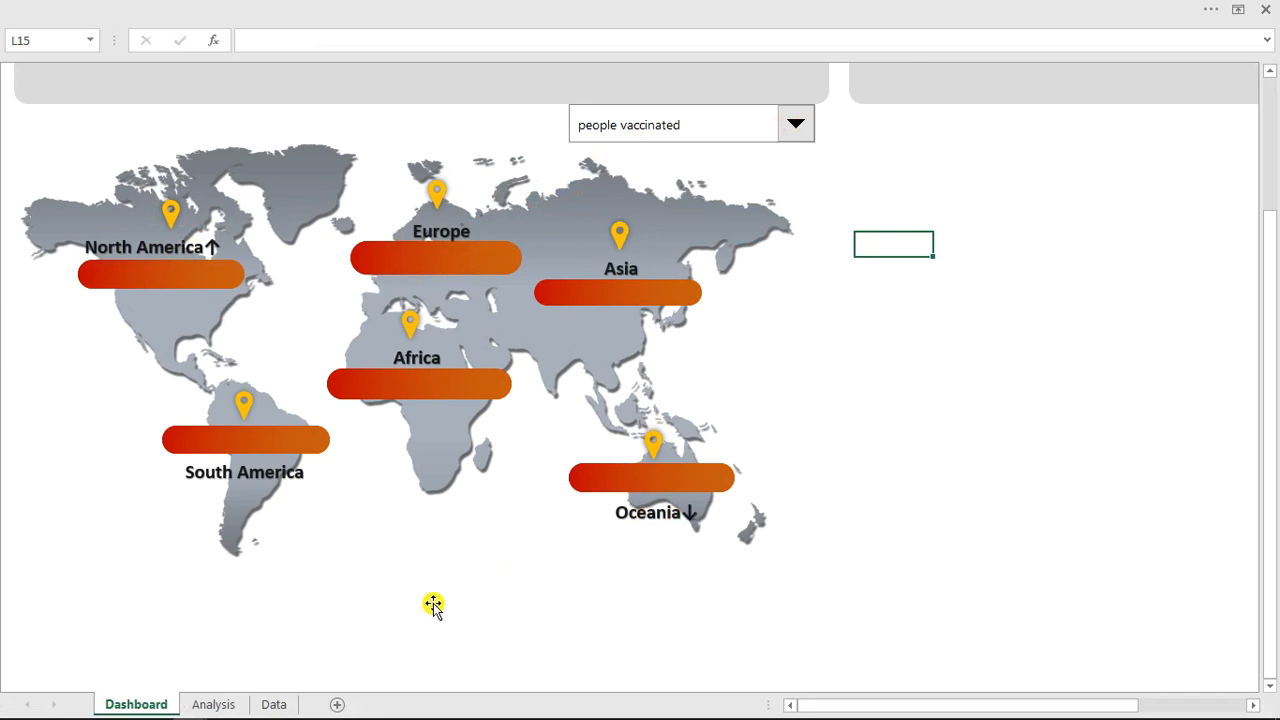
pyautogui.click(1165, 380)
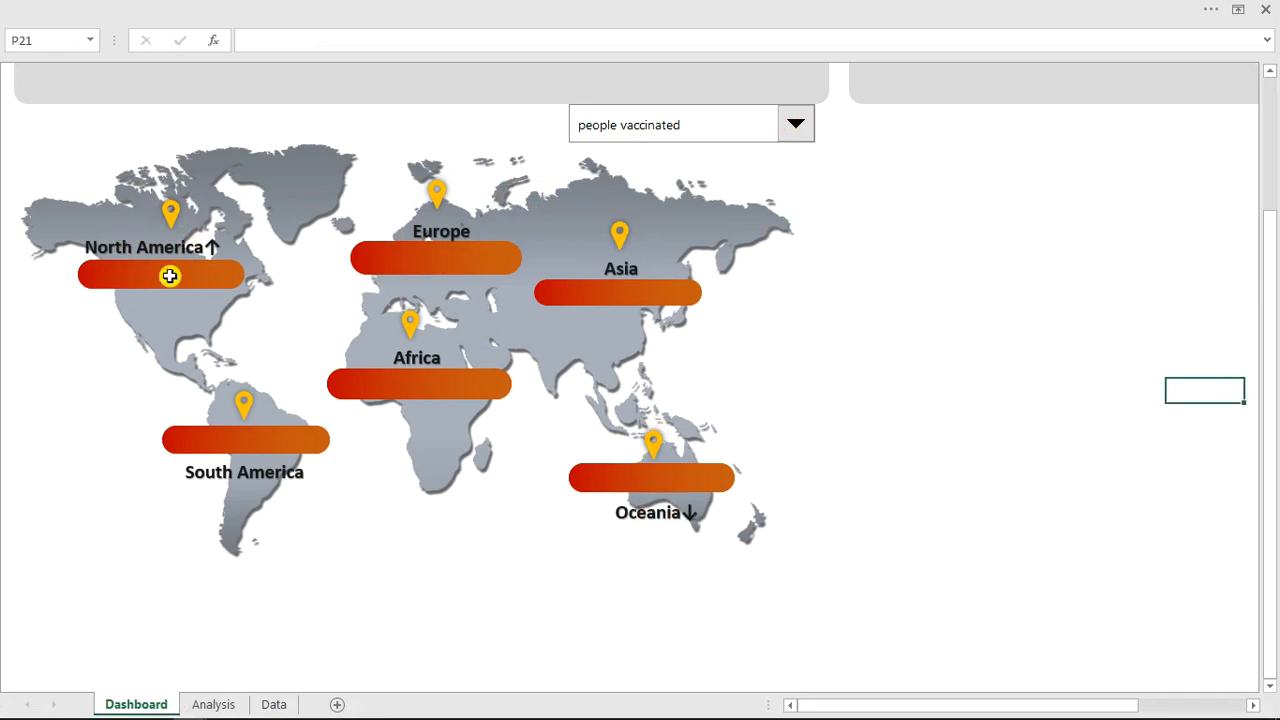
# Link the North America value shape on the dashboard map to its selected-metric cell with the formula =Analysis!L16
pyautogui.click(169, 279)
pyautogui.click(169, 279)
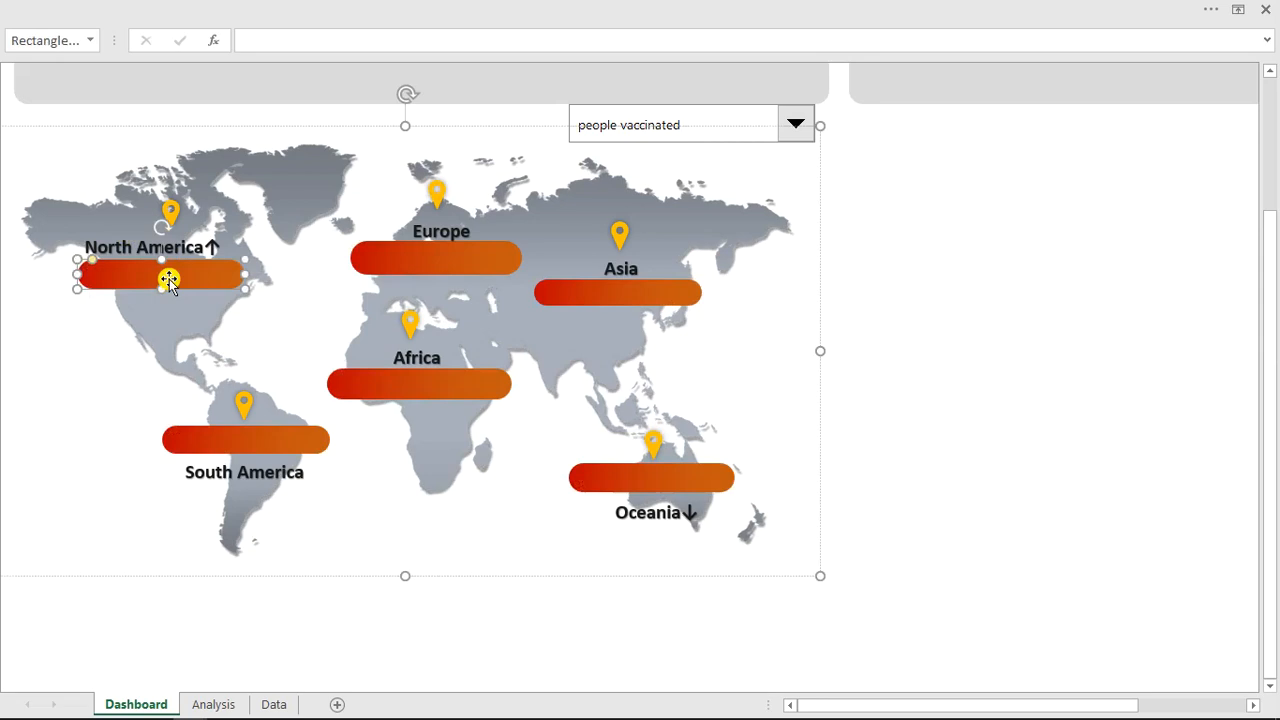
pyautogui.click(271, 42)
pyautogui.click(216, 704)
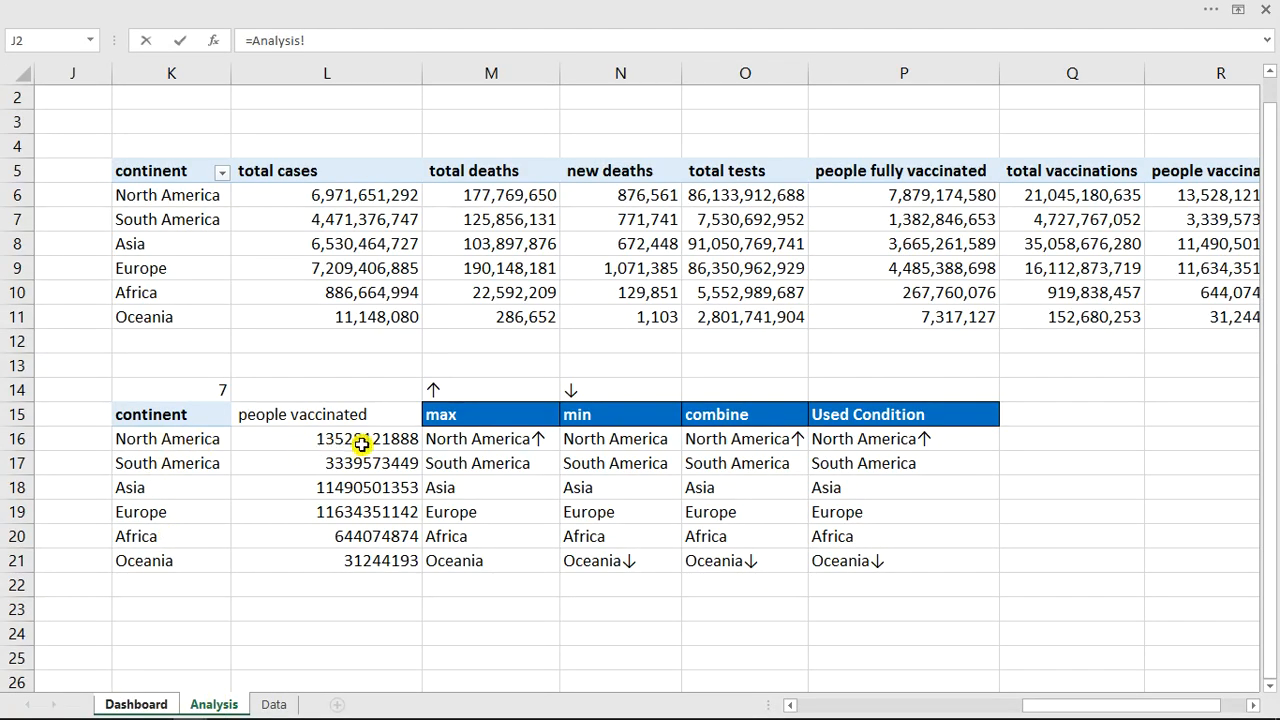
pyautogui.click(362, 445)
pyautogui.press('Return')
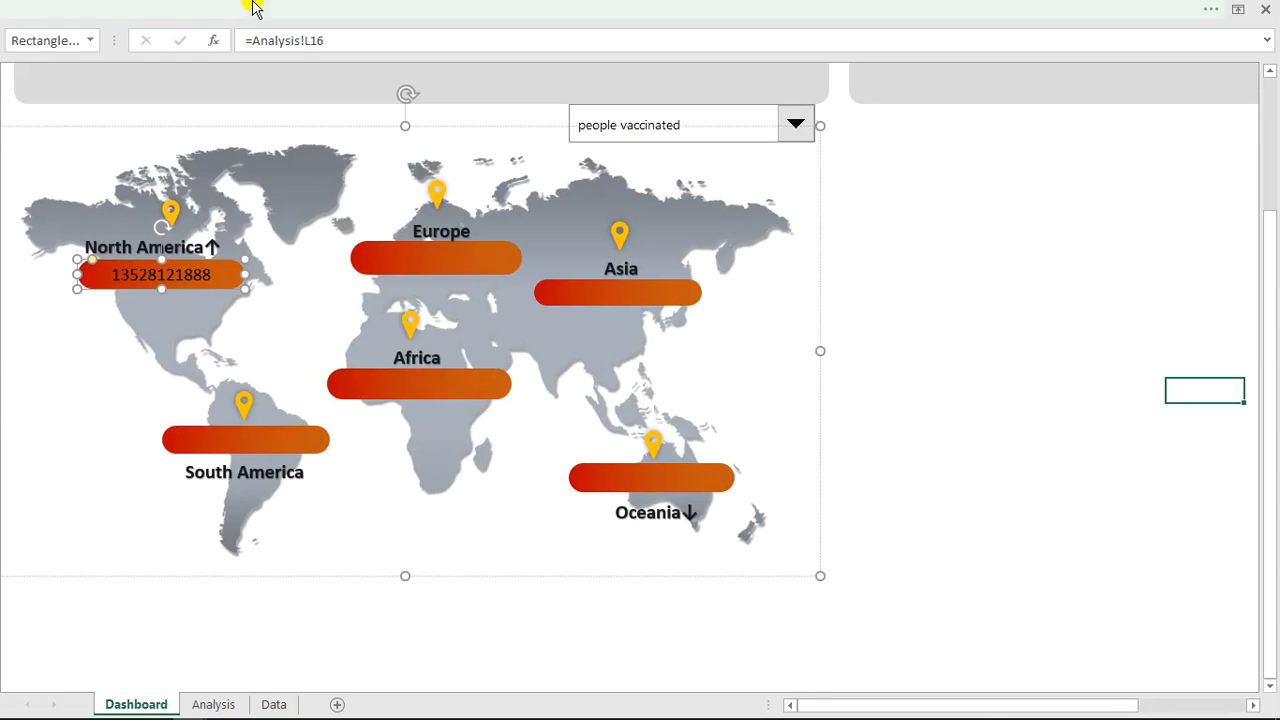
# Make the North America value text on the map white and bold
pyautogui.press('alt')
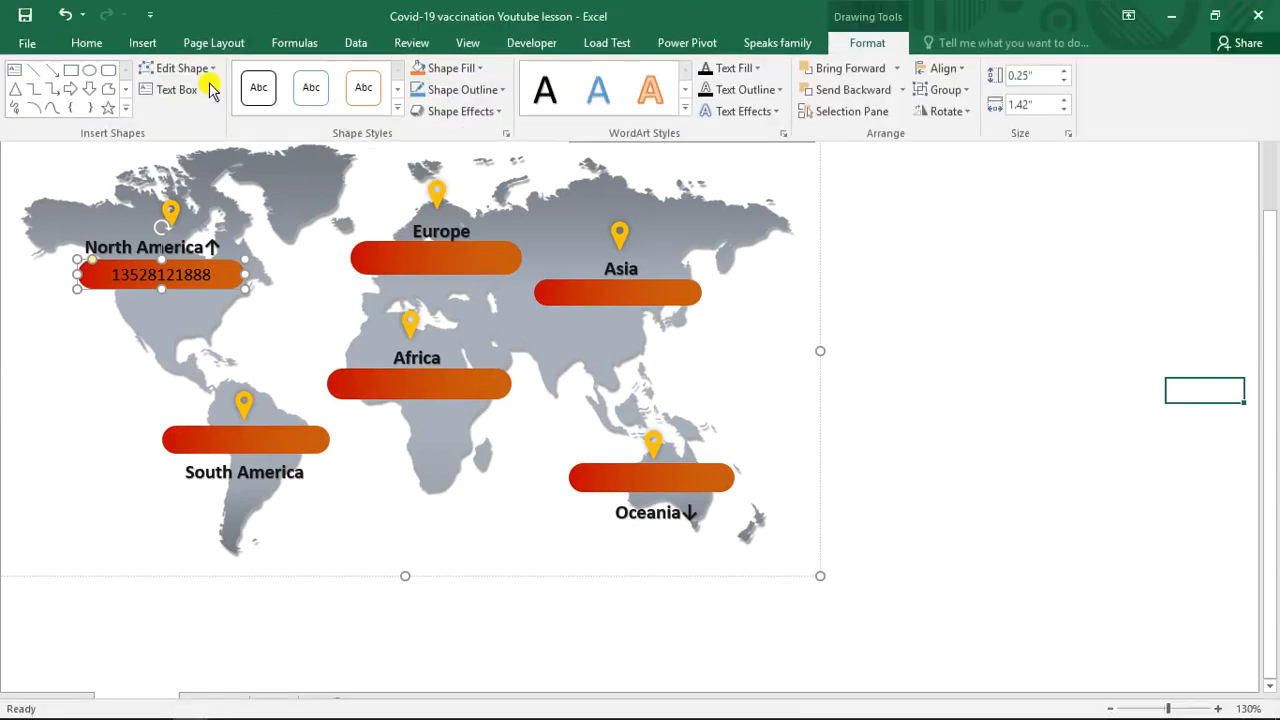
pyautogui.click(87, 43)
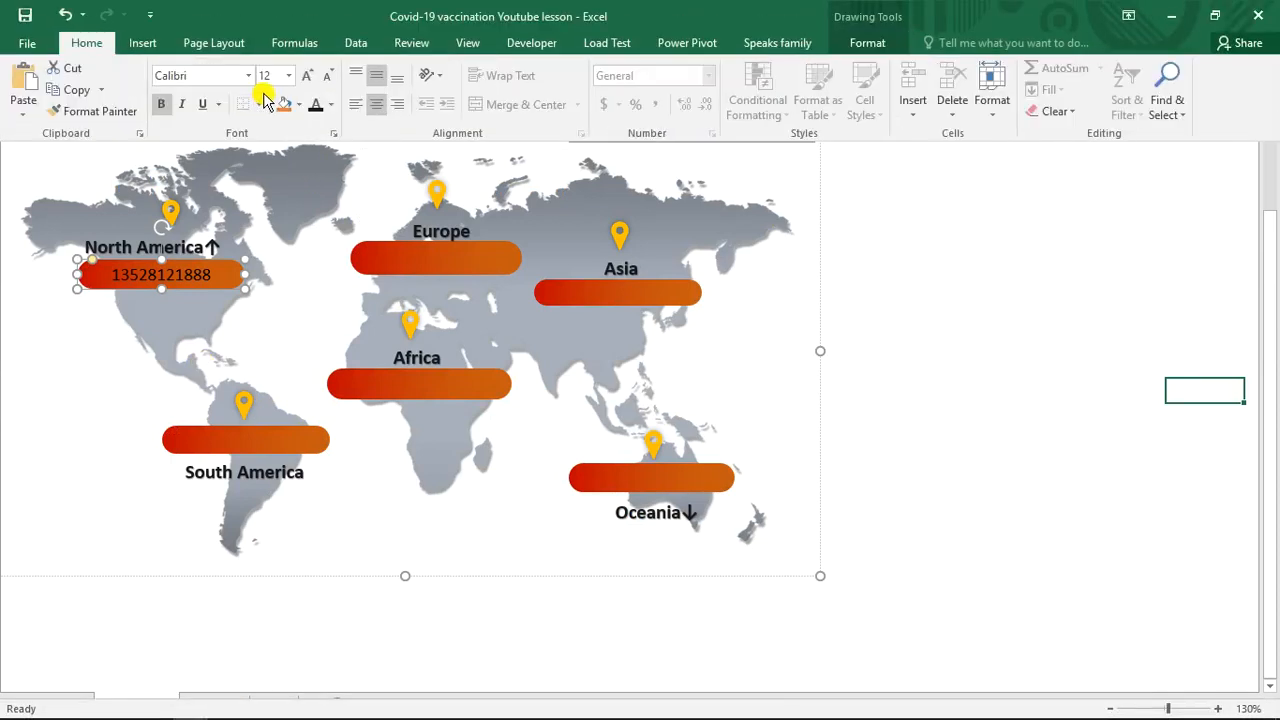
pyautogui.click(333, 108)
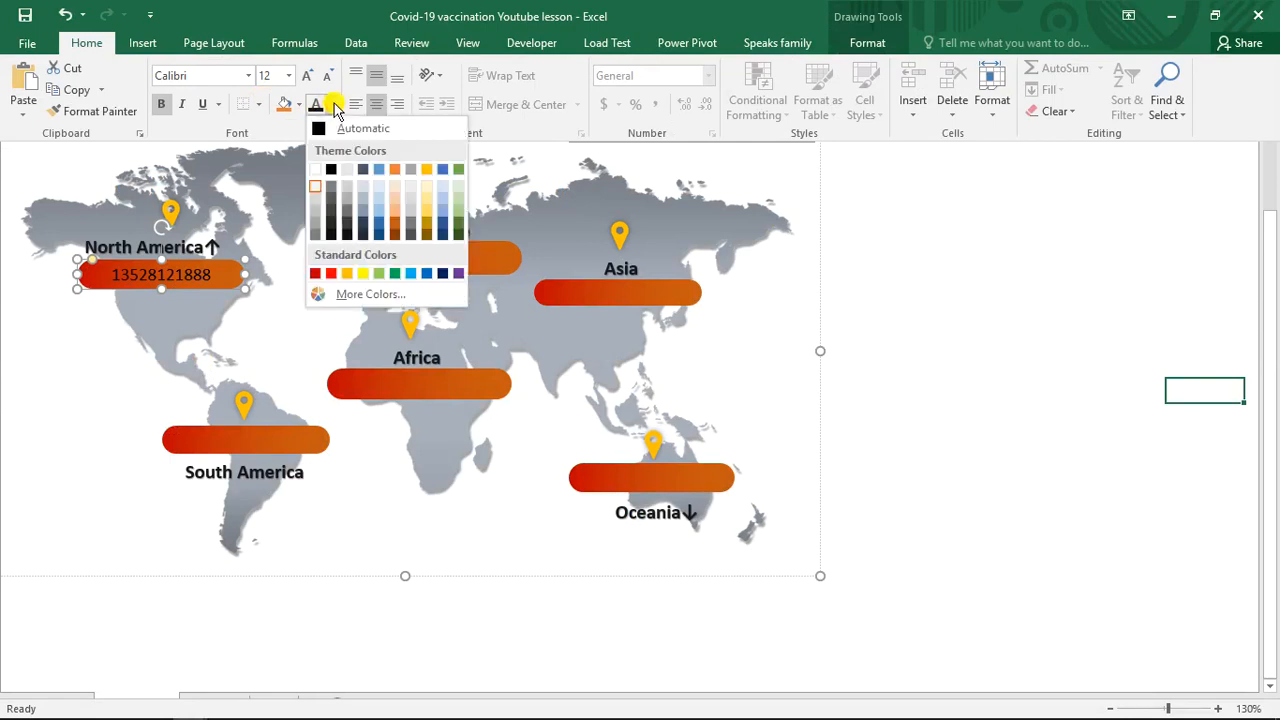
pyautogui.click(317, 172)
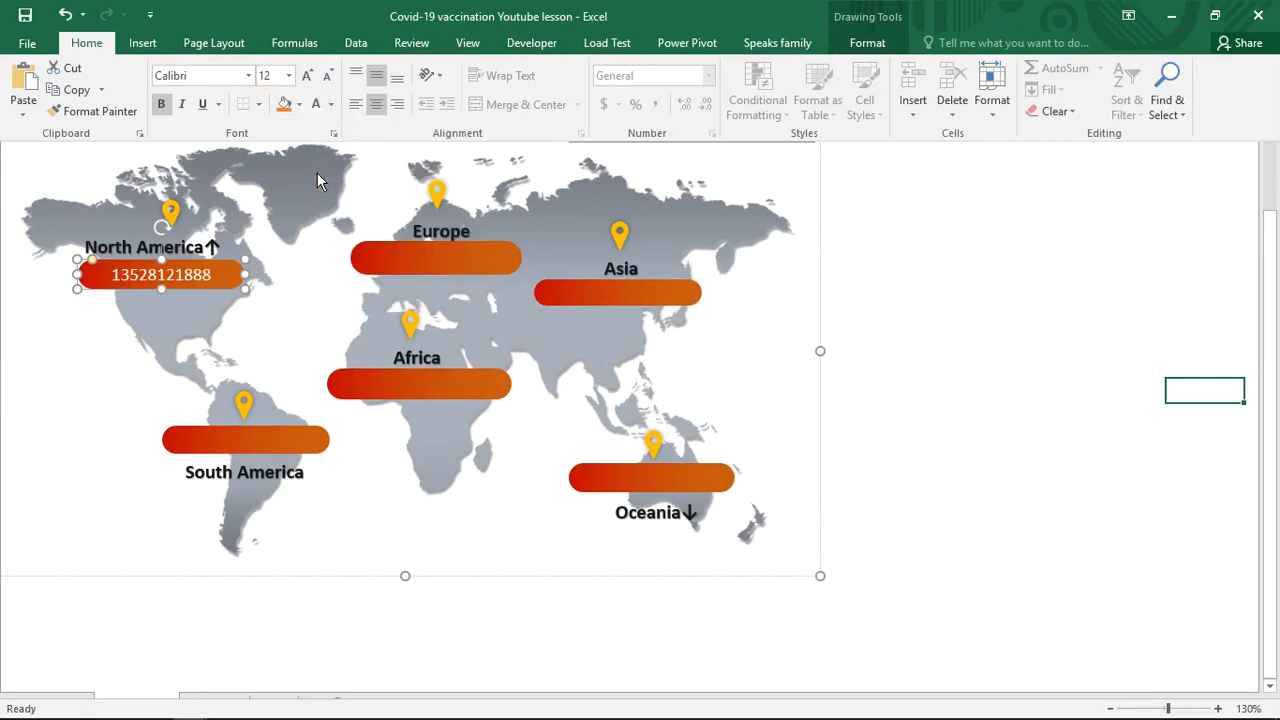
pyautogui.click(162, 105)
pyautogui.click(306, 78)
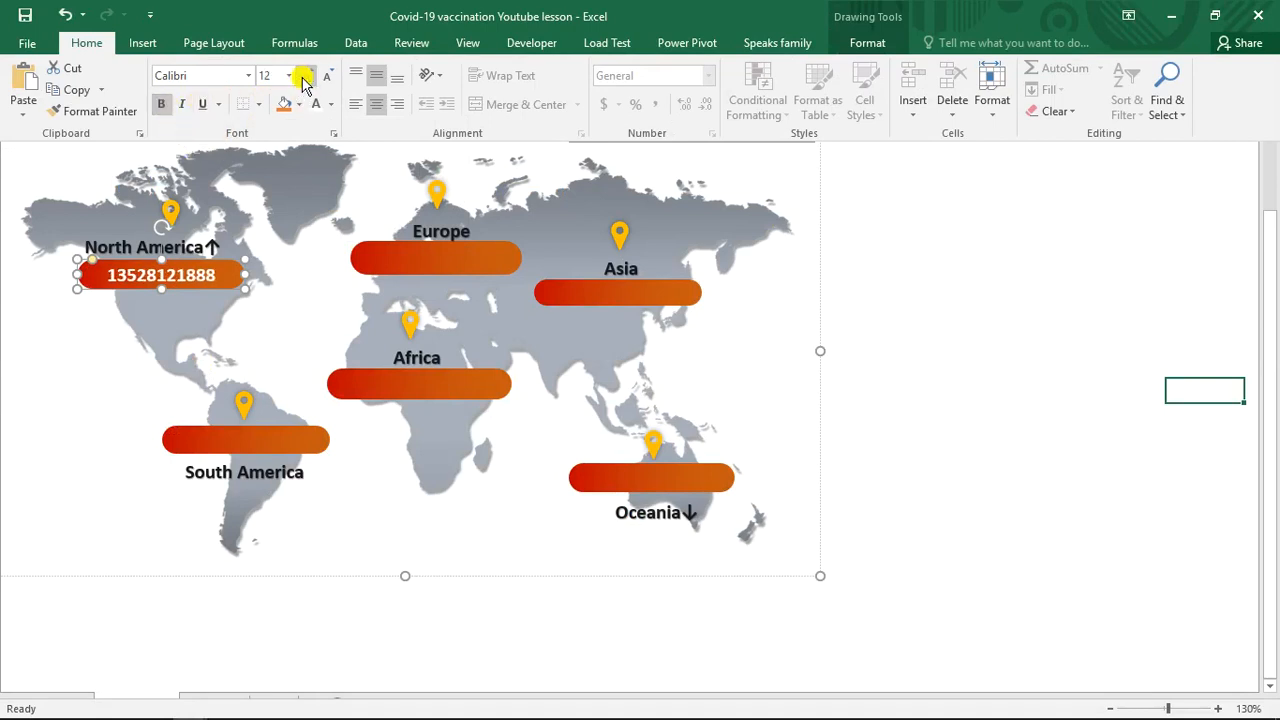
pyautogui.click(268, 611)
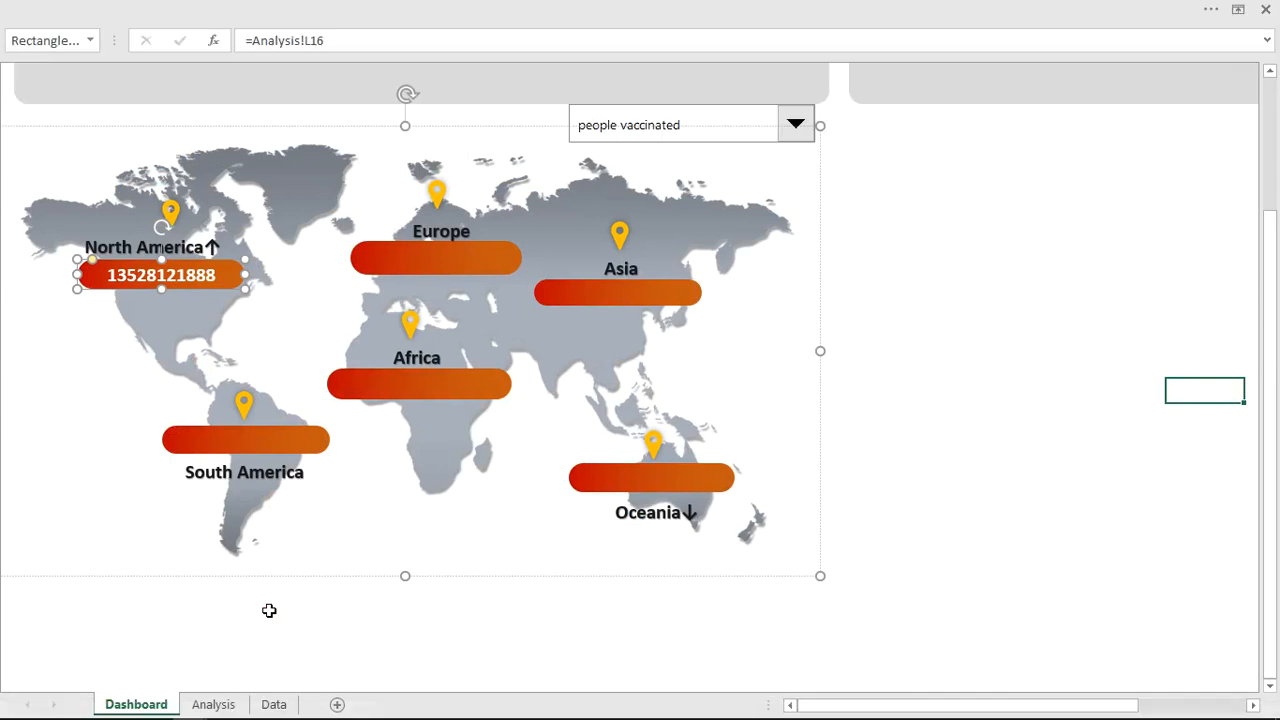
pyautogui.click(269, 610)
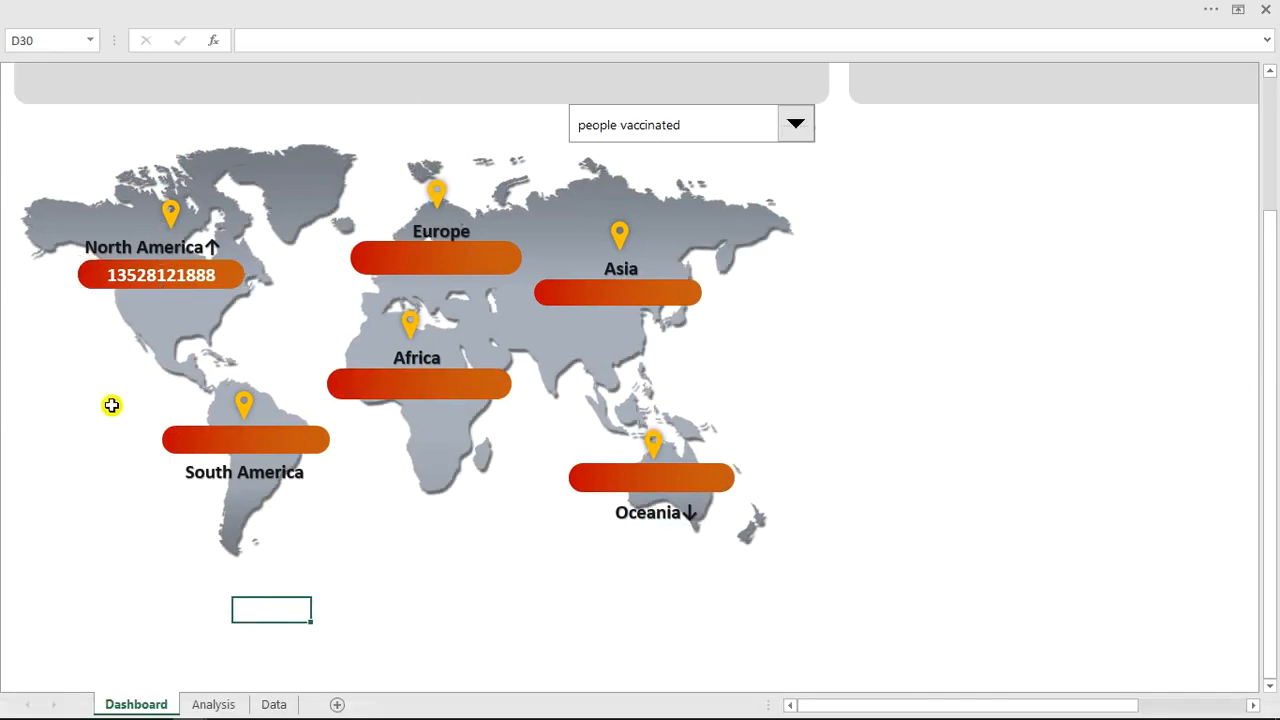
# Format cells L16:L21 on the Analysis sheet as Number with 0 decimal places and a 1000 separator
pyautogui.click(214, 705)
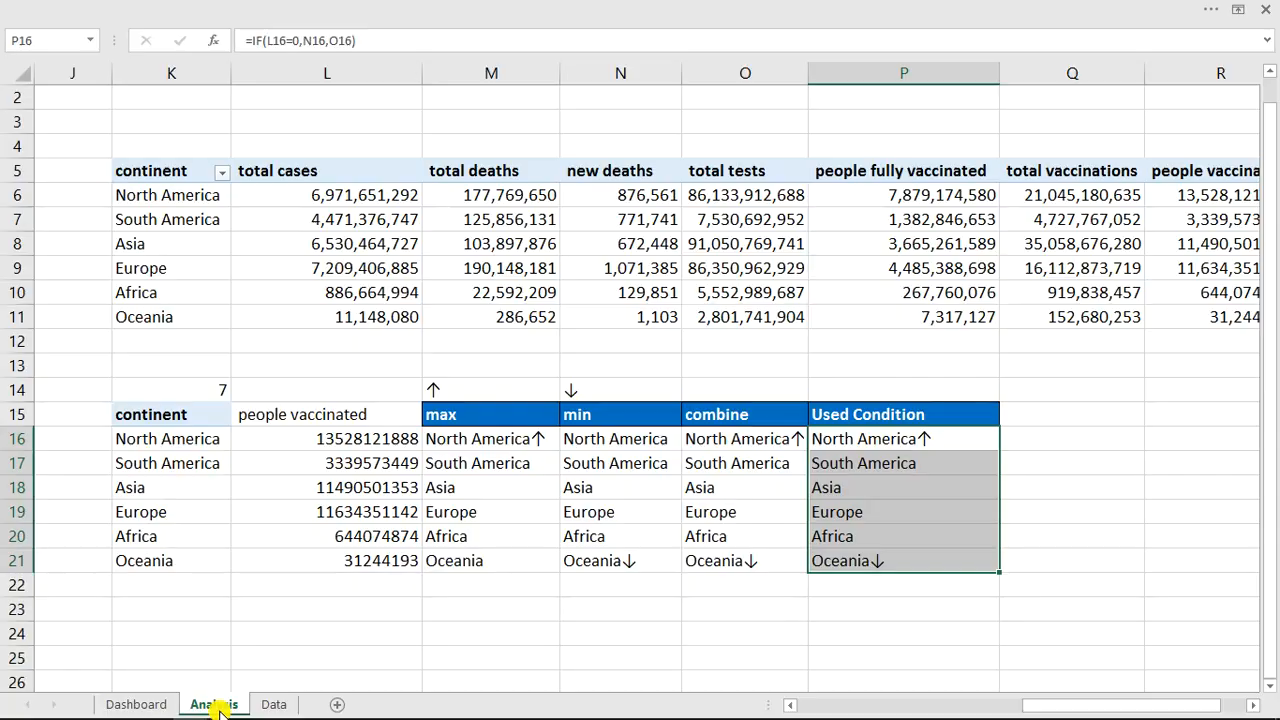
pyautogui.click(371, 447)
pyautogui.moveTo(371, 447); pyautogui.dragTo(367, 560)
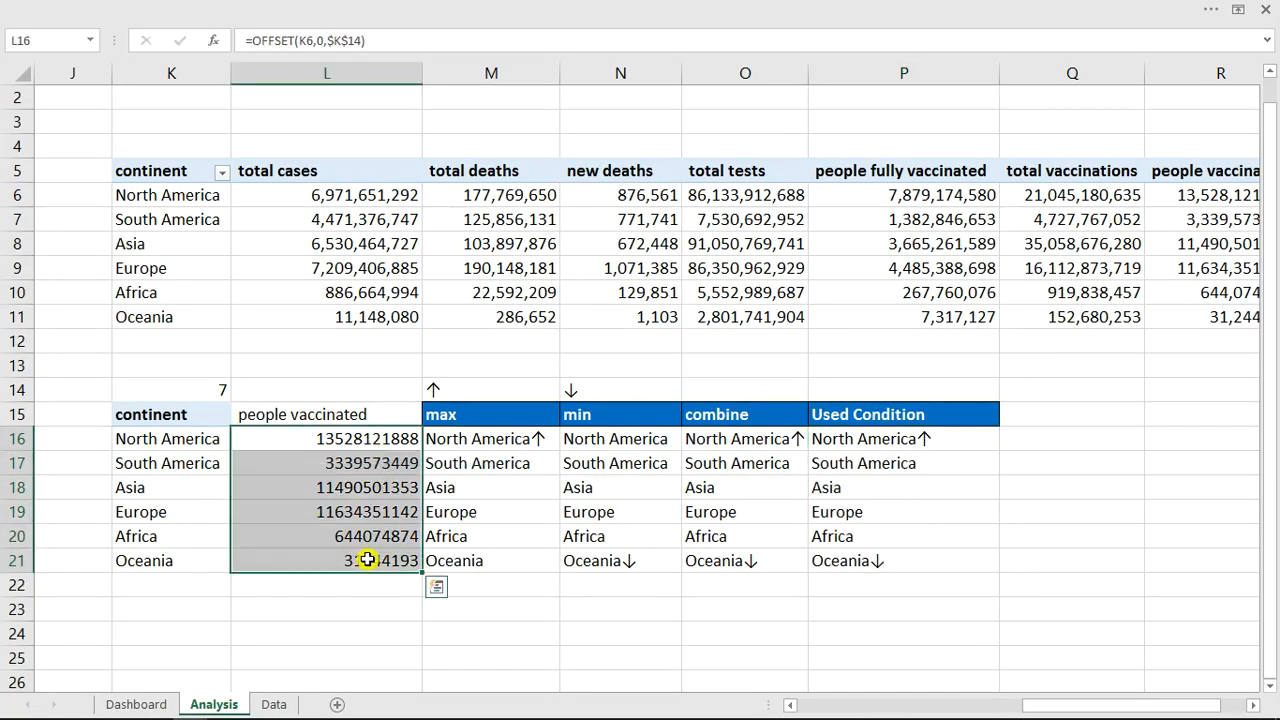
pyautogui.hotkey('ctrl', '1')
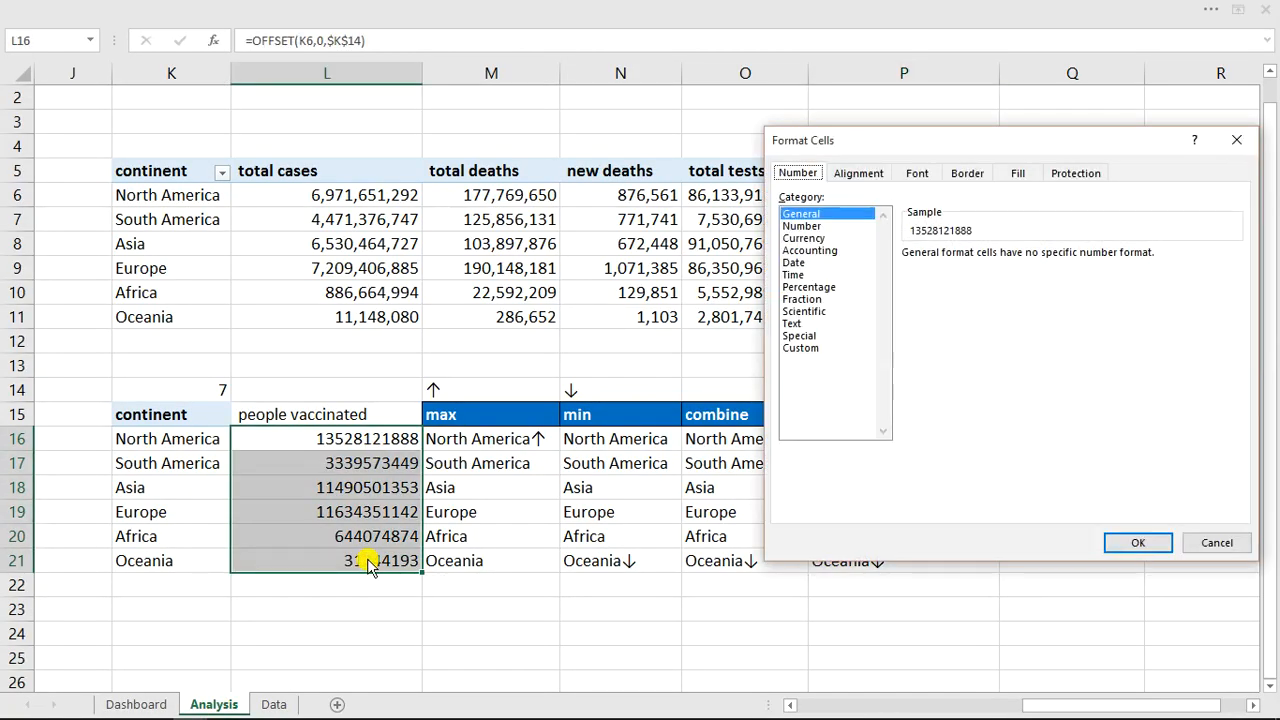
pyautogui.click(805, 227)
pyautogui.click(1029, 259)
pyautogui.click(1029, 259)
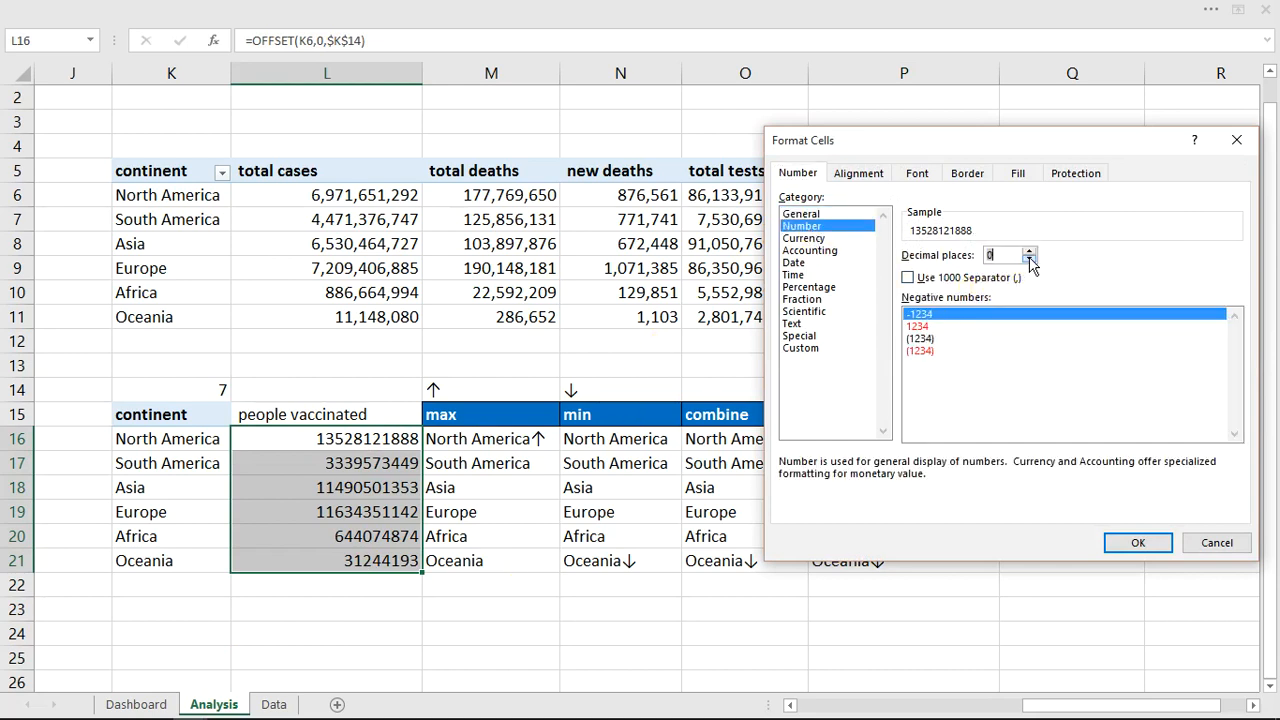
pyautogui.click(907, 279)
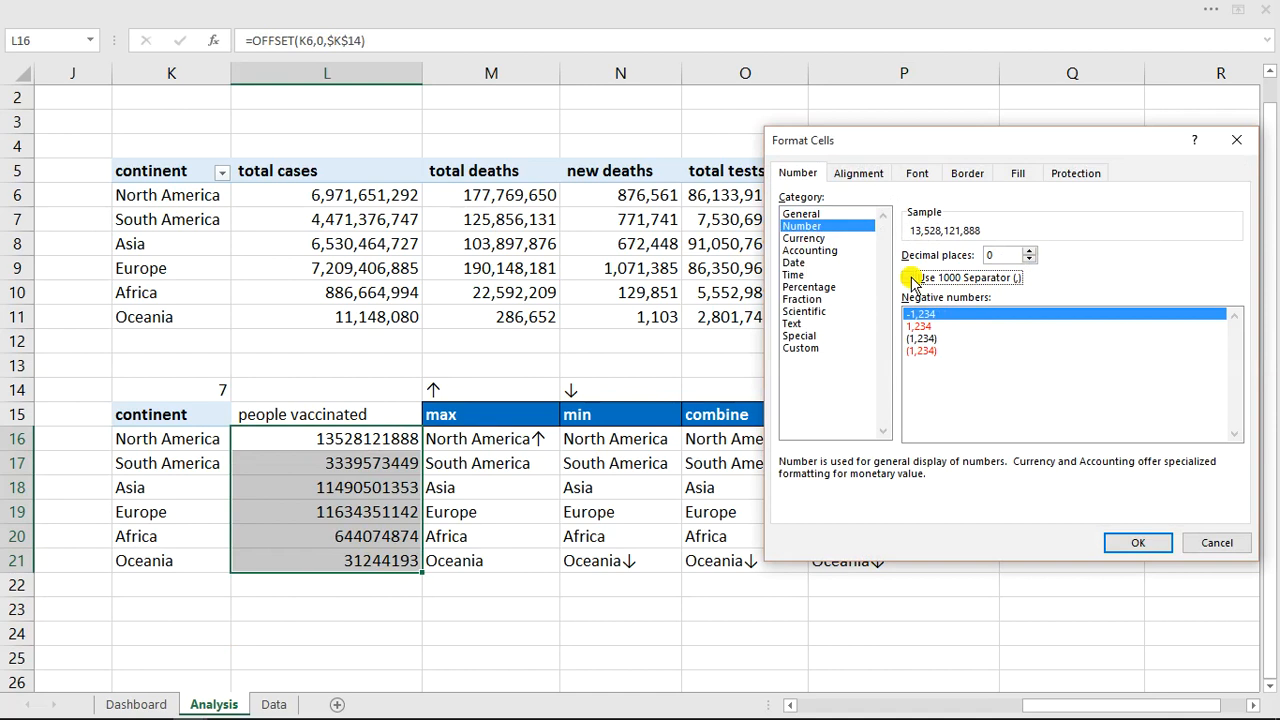
pyautogui.click(1135, 543)
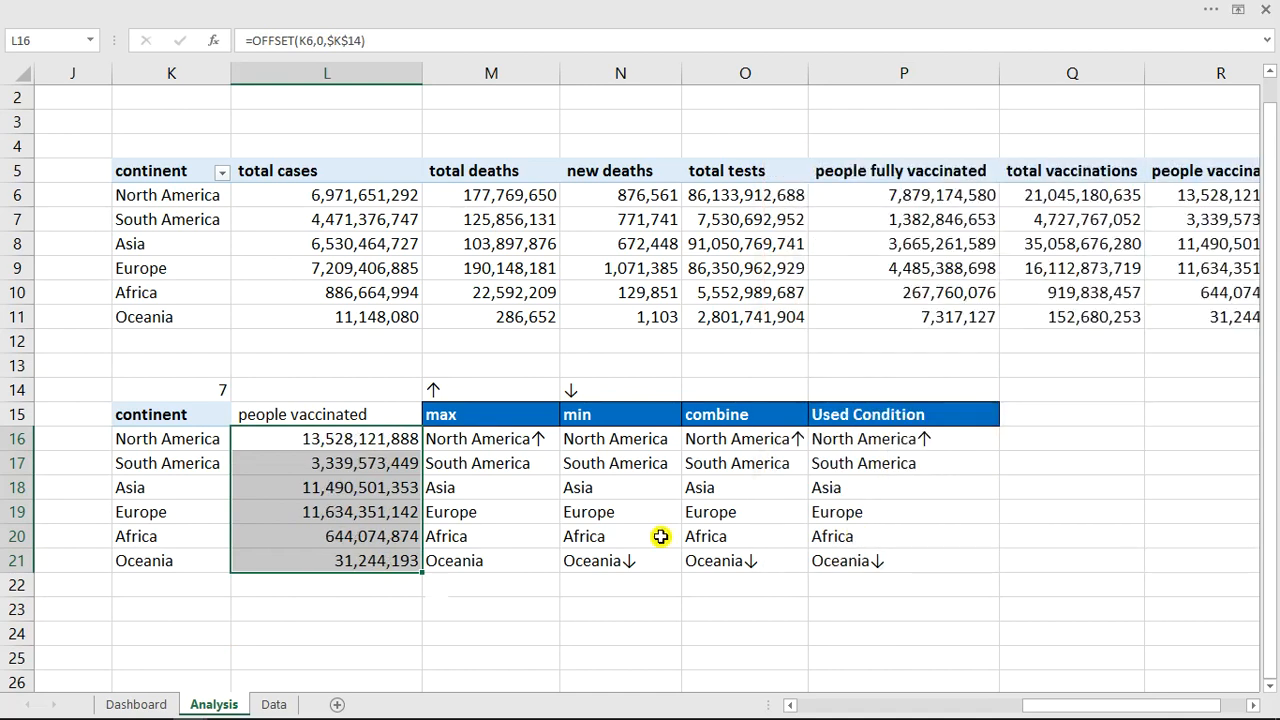
# Switch the dashboard's metric selection to total tests to check the formatted North America value
pyautogui.click(160, 706)
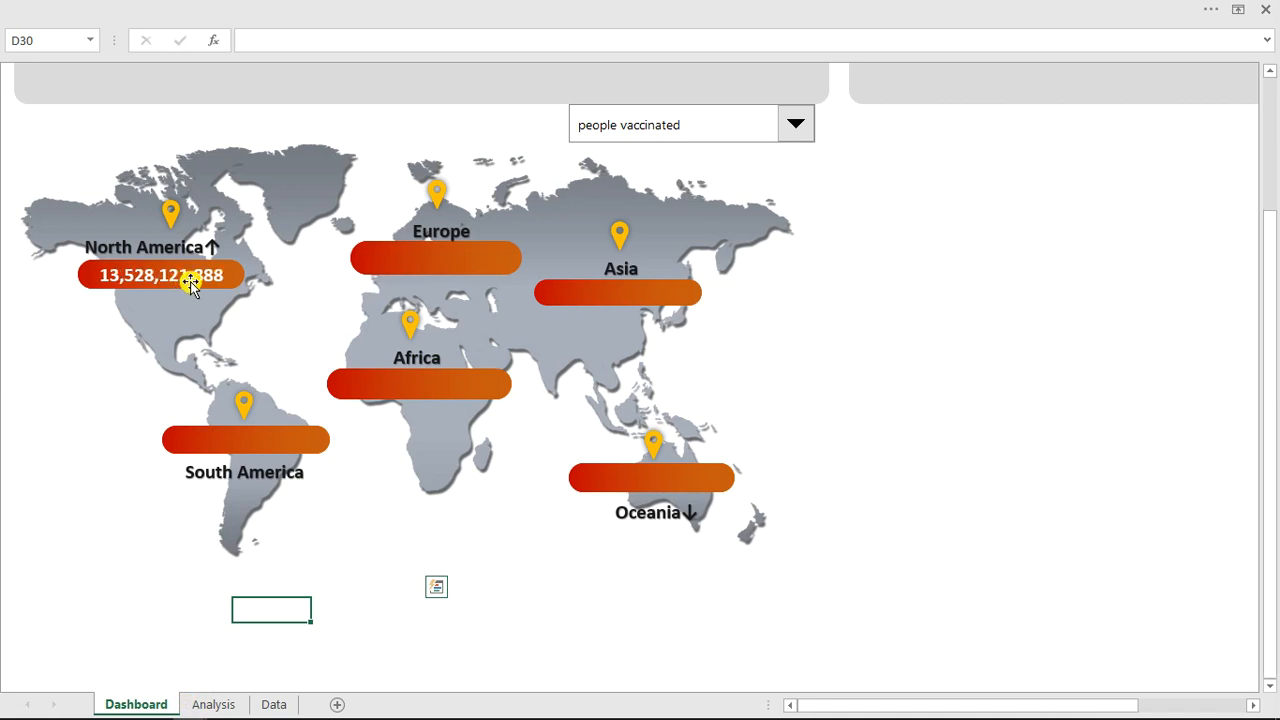
pyautogui.click(795, 125)
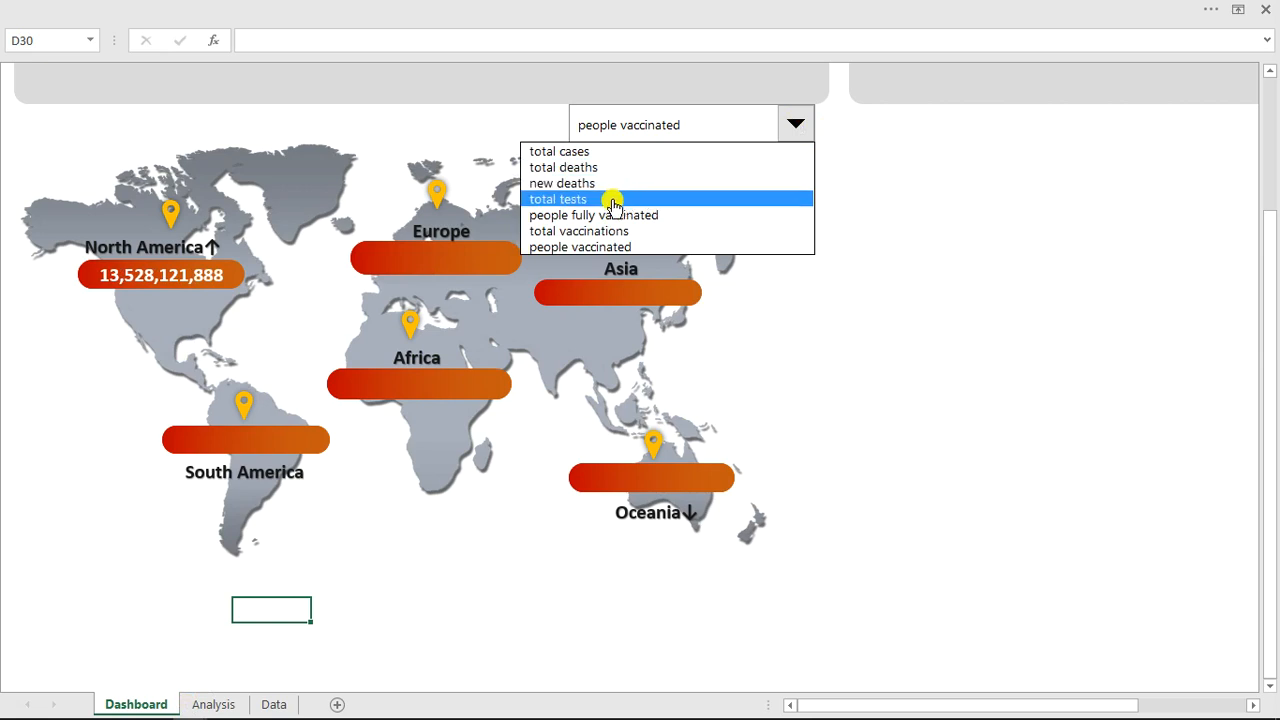
pyautogui.click(613, 207)
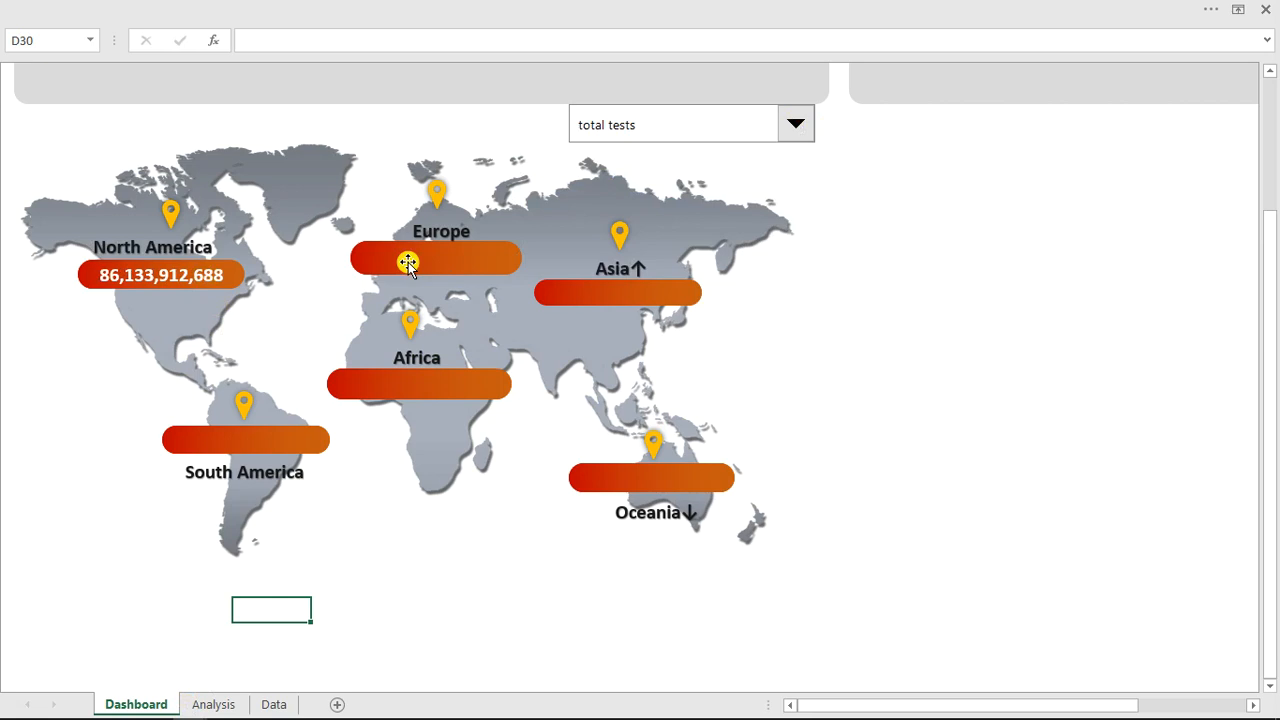
pyautogui.click(897, 388)
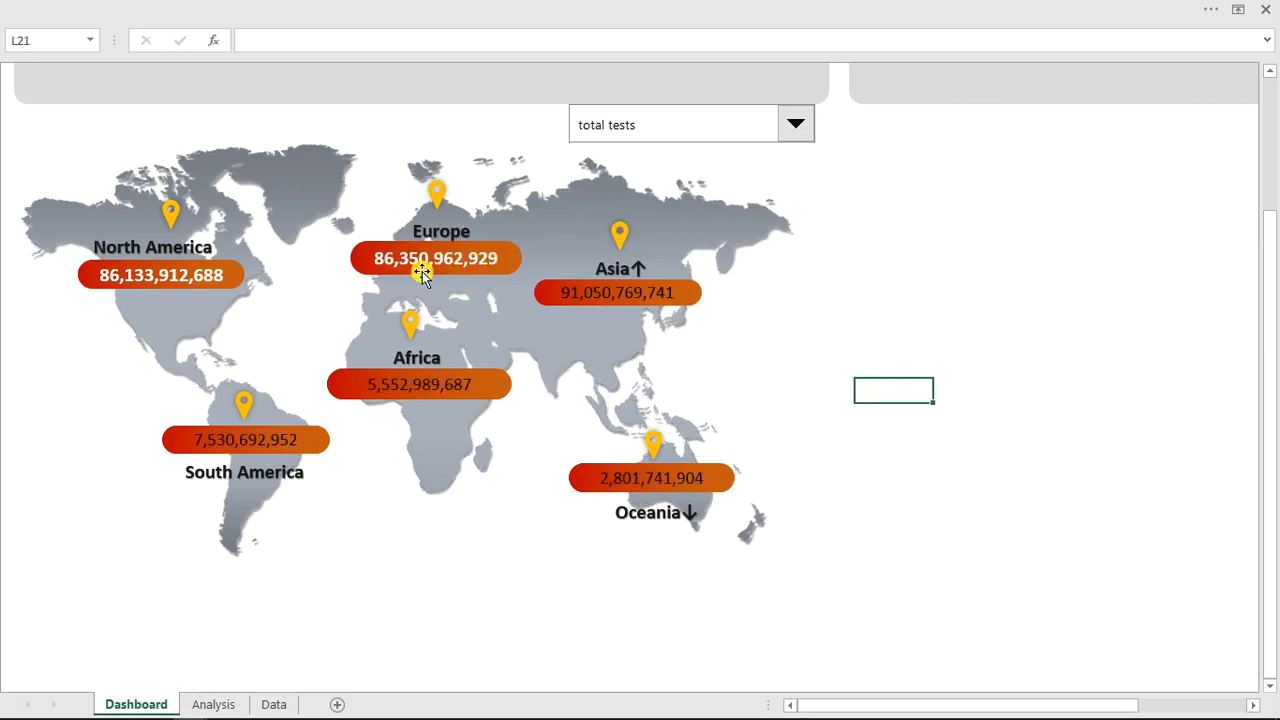
# Copy the Europe value shape's formatting to the South America, Africa, Asia and Oceania value shapes with Format Painter
pyautogui.click(388, 258)
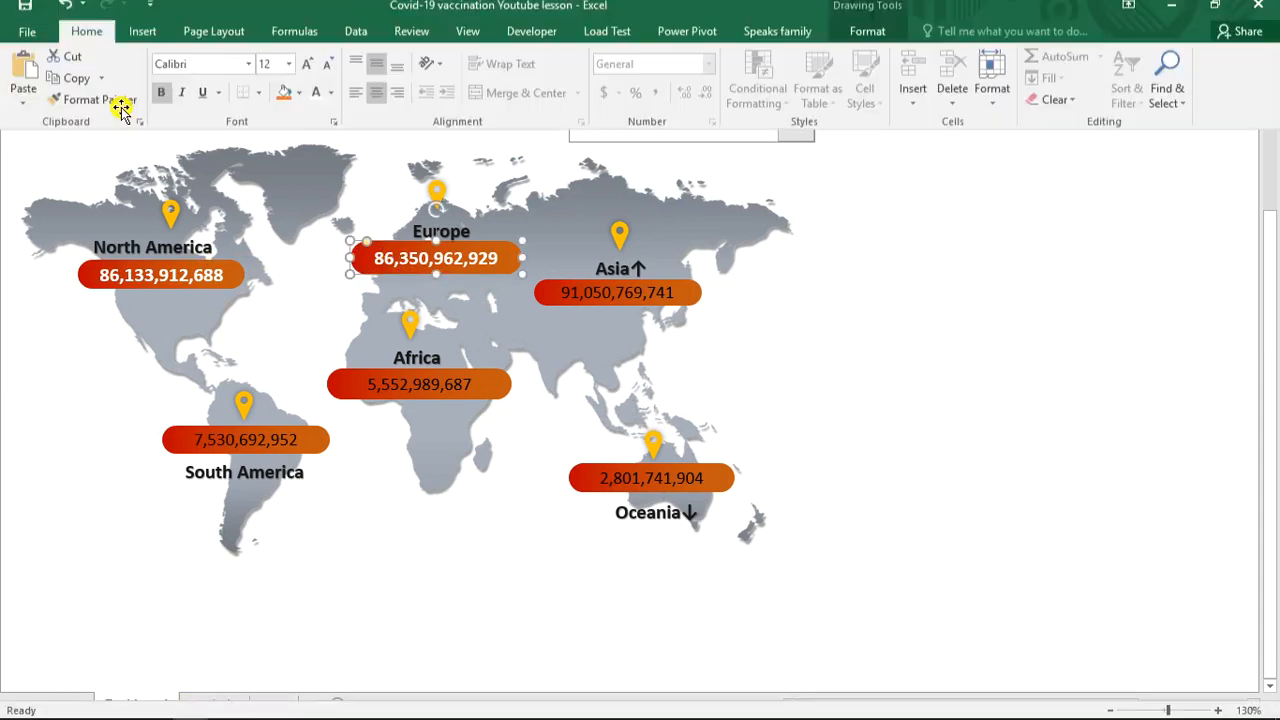
pyautogui.click(107, 111)
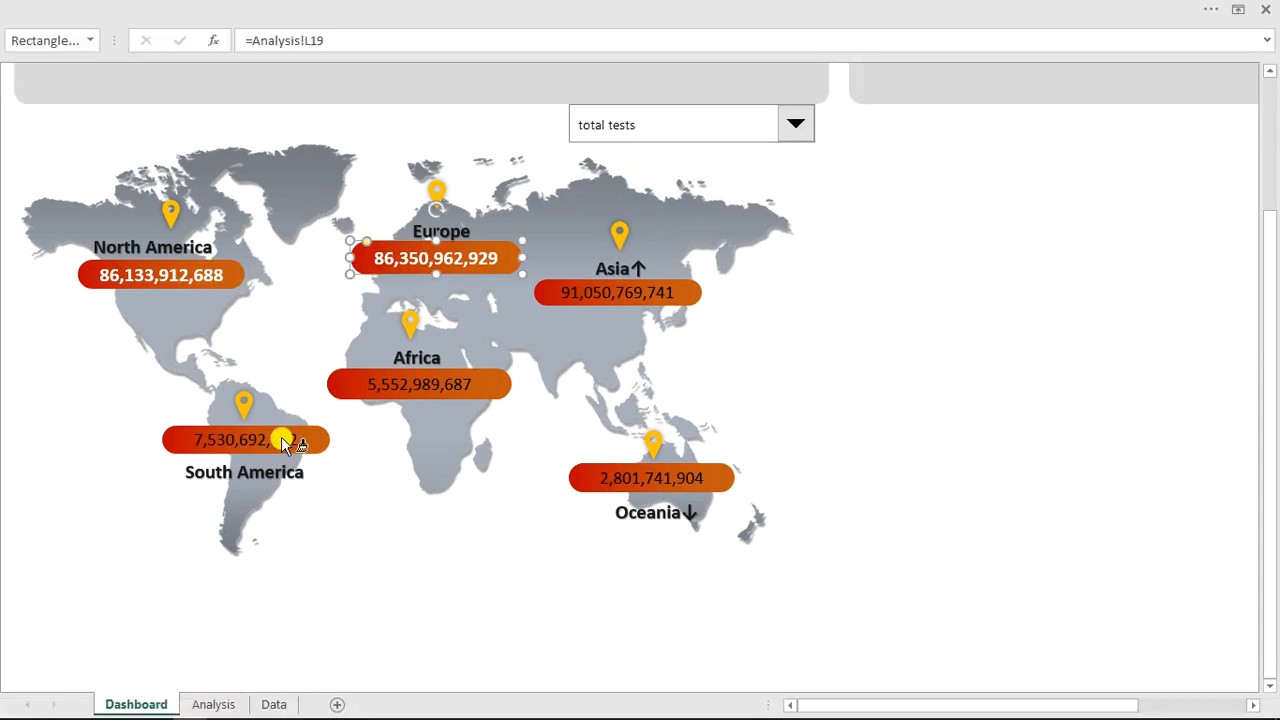
pyautogui.click(281, 436)
pyautogui.click(440, 384)
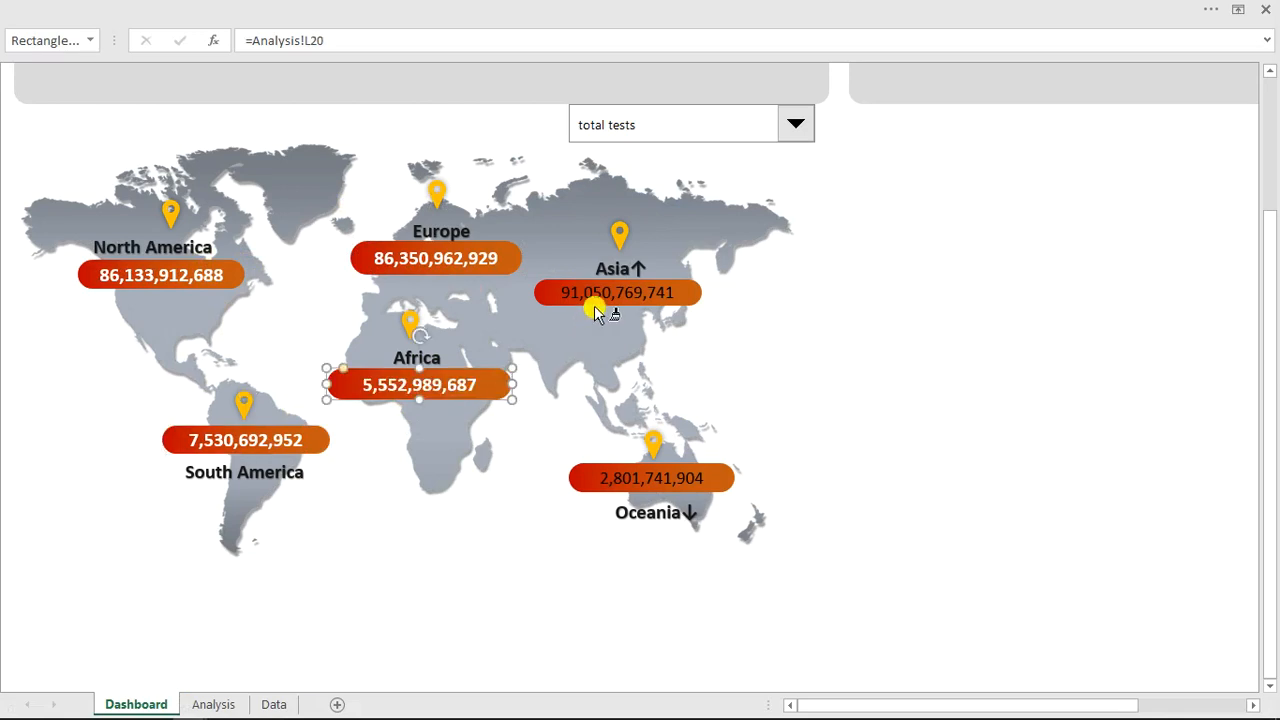
pyautogui.click(605, 292)
pyautogui.click(702, 478)
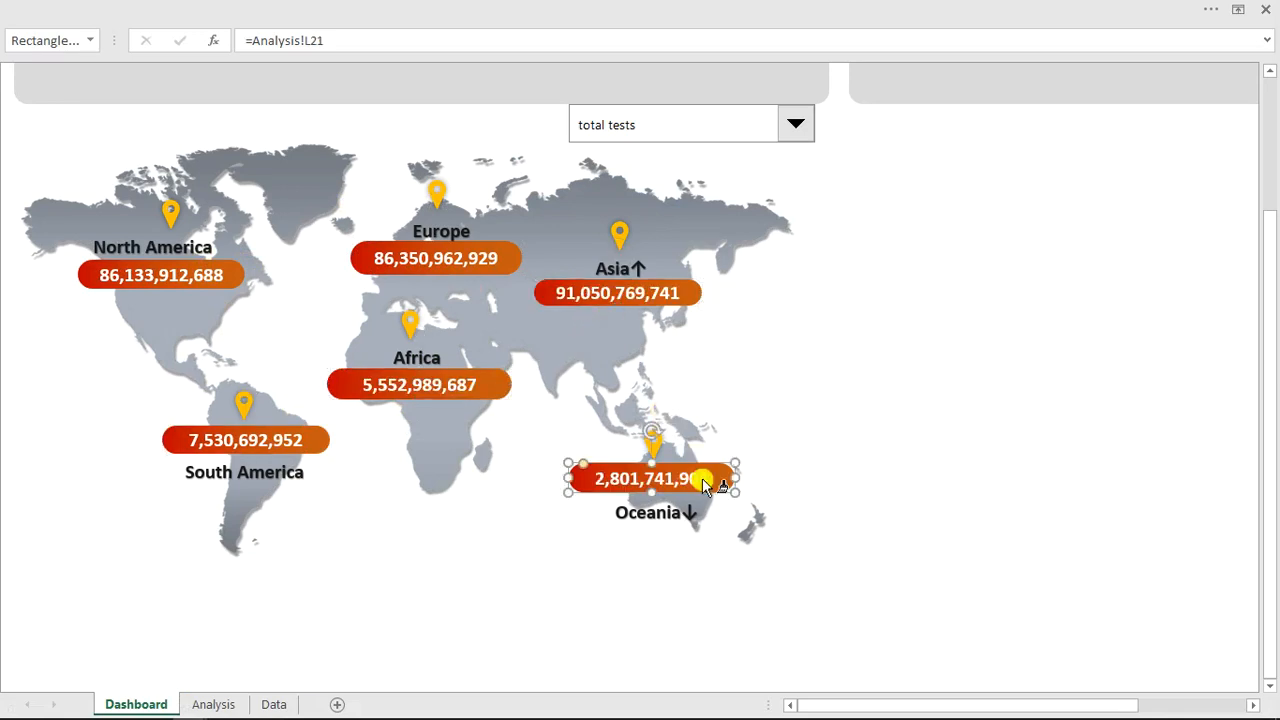
pyautogui.click(891, 339)
# Test the map values by switching the dashboard's metric to new deaths and then to people fully vaccinated
pyautogui.click(795, 126)
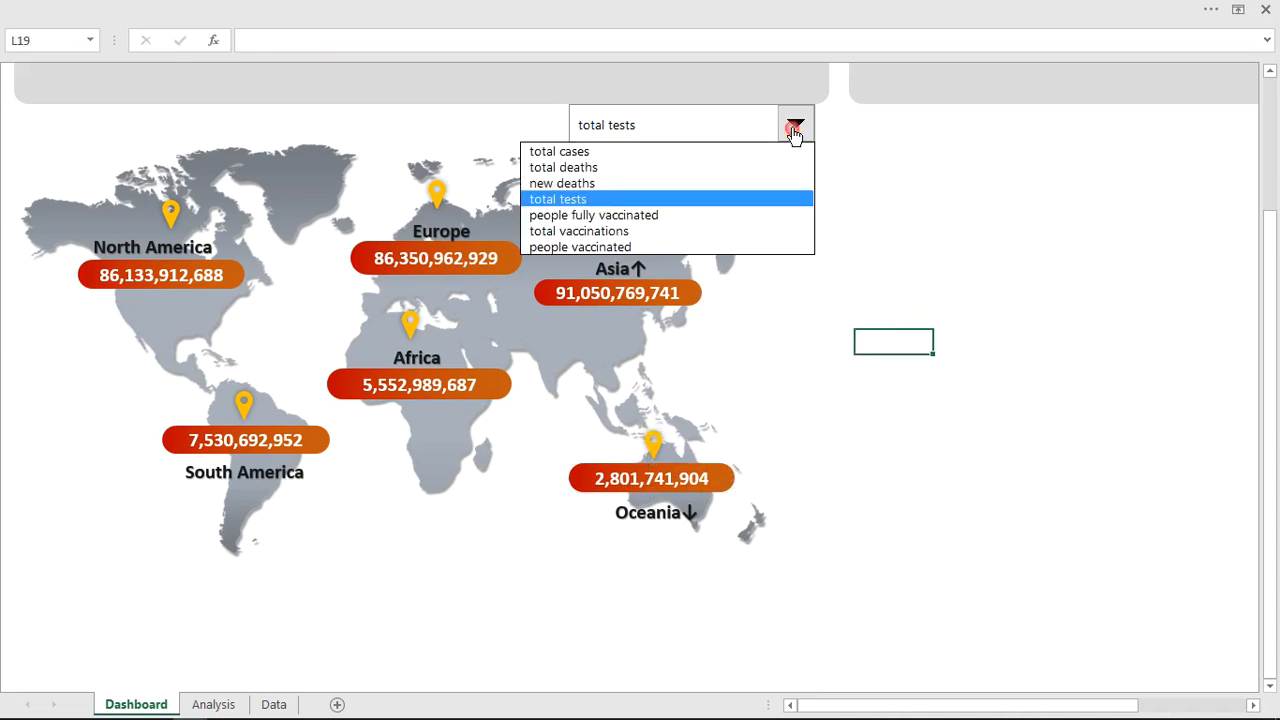
pyautogui.click(674, 183)
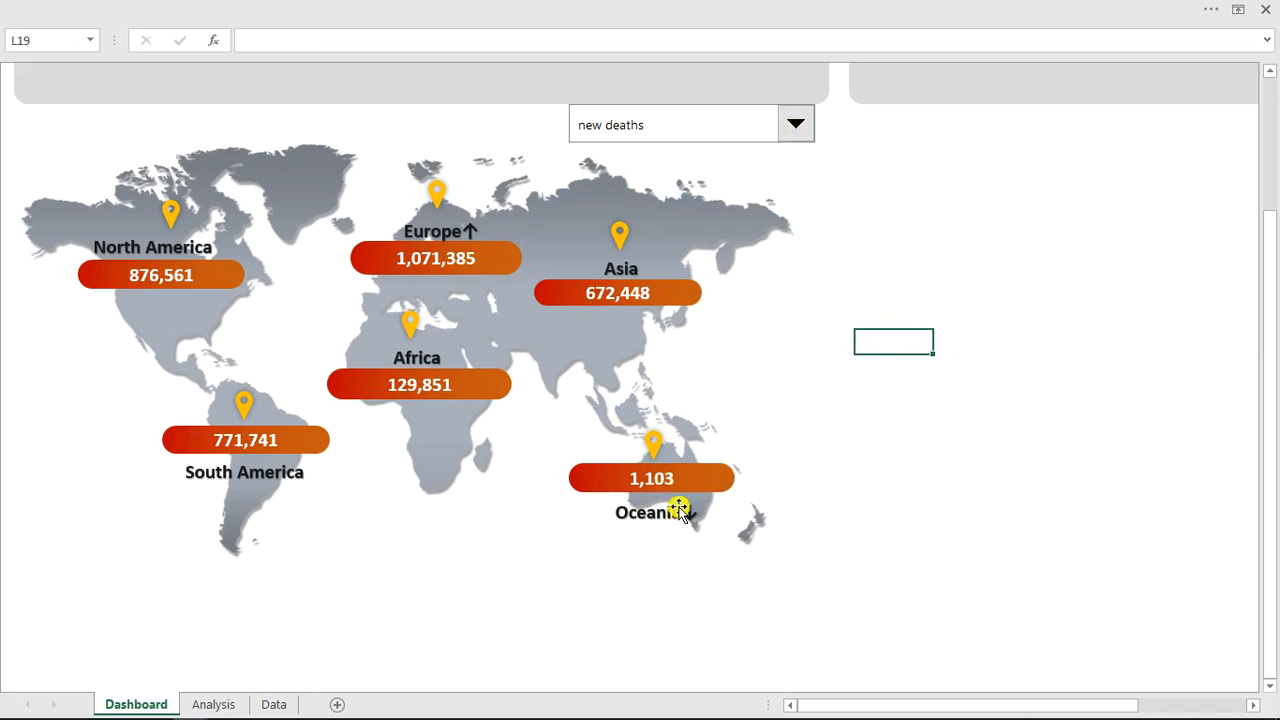
pyautogui.click(793, 126)
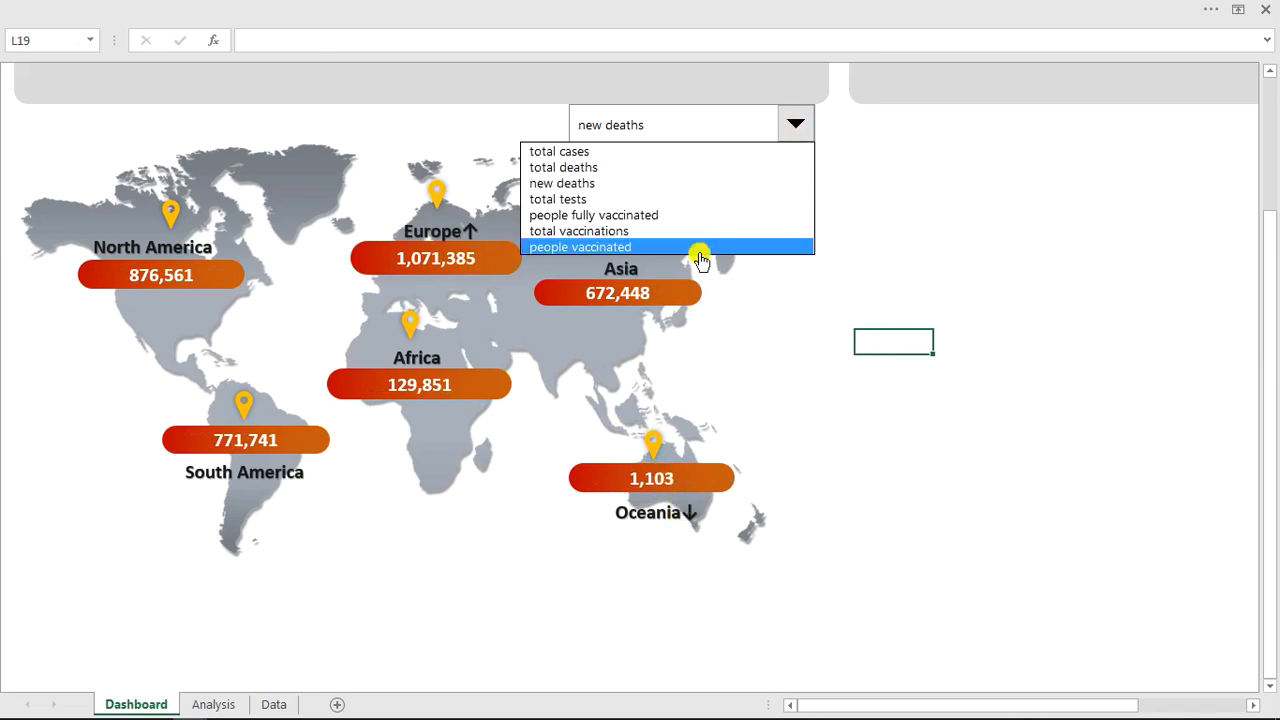
pyautogui.click(675, 215)
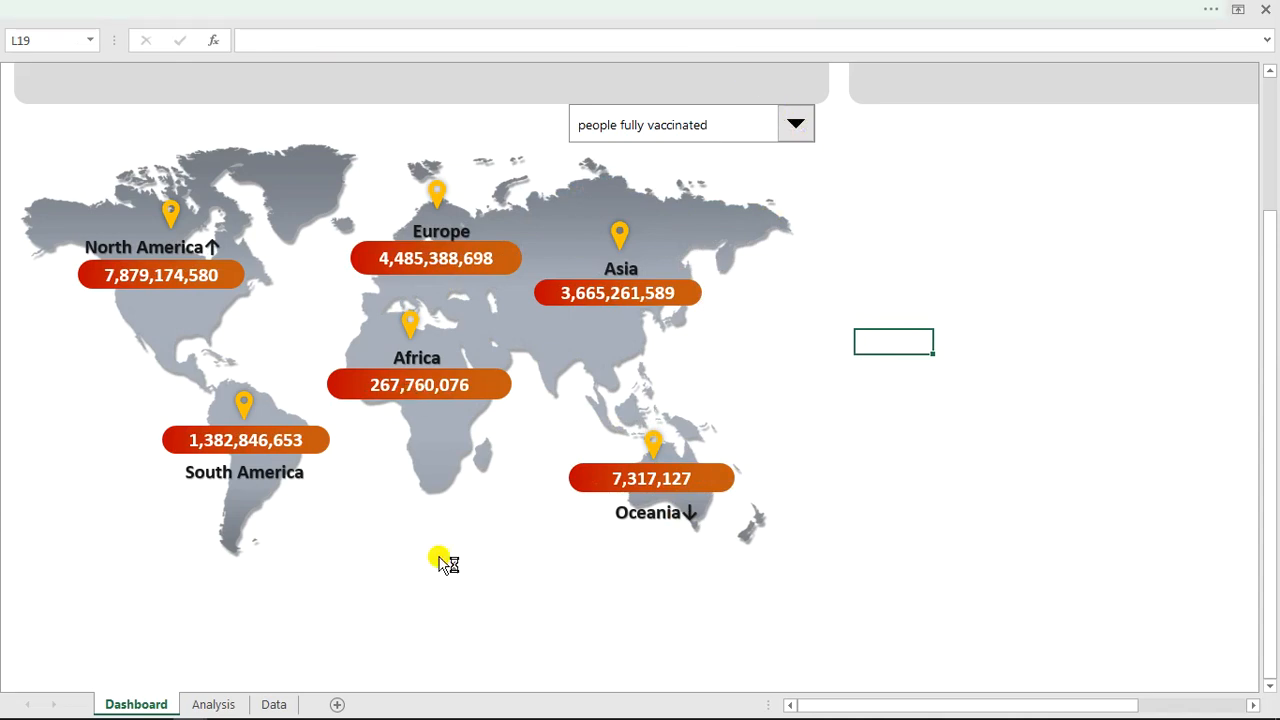
# Insert Months and Years slicers for the continent PivotTable on the Analysis sheet
pyautogui.click(224, 706)
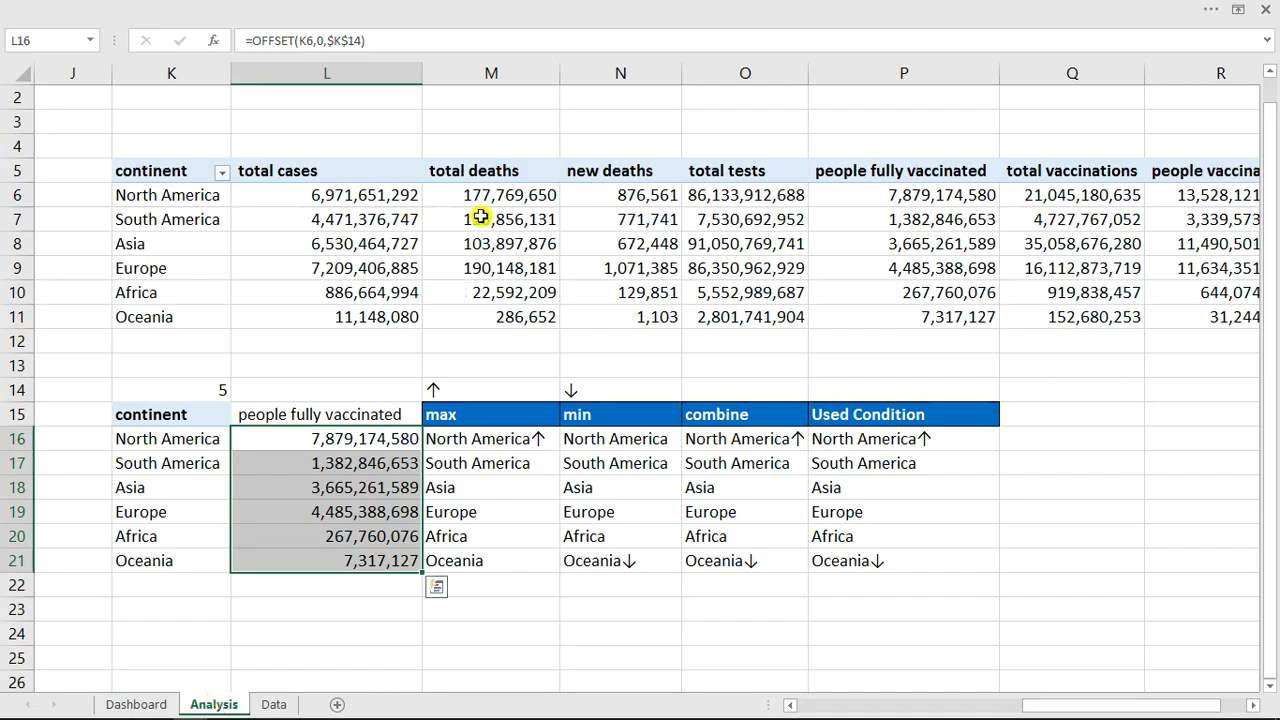
pyautogui.click(487, 196)
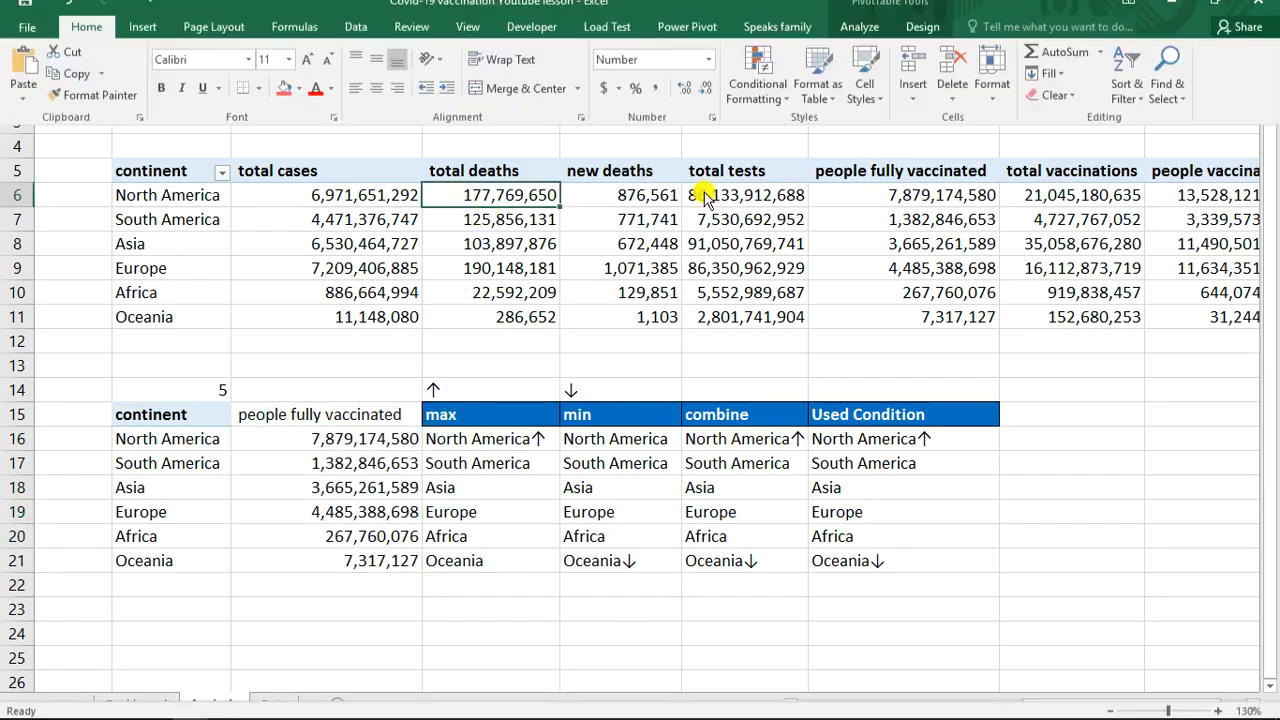
pyautogui.click(860, 43)
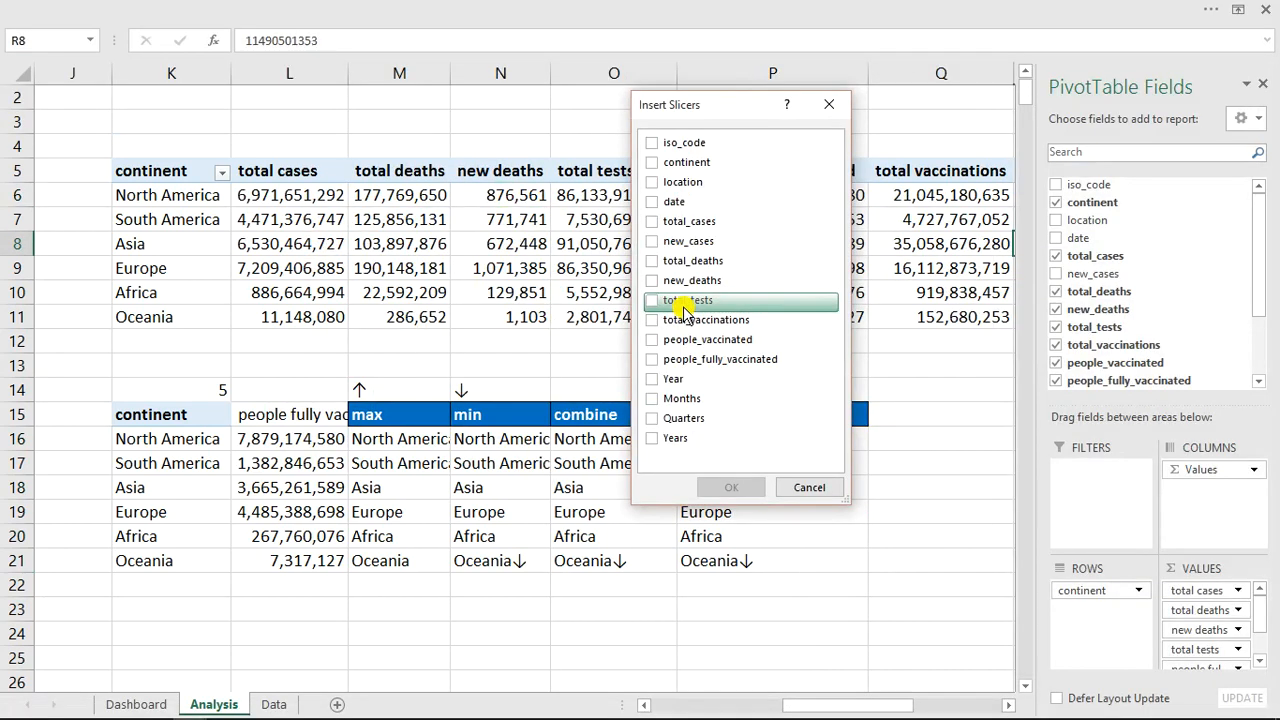
pyautogui.click(652, 399)
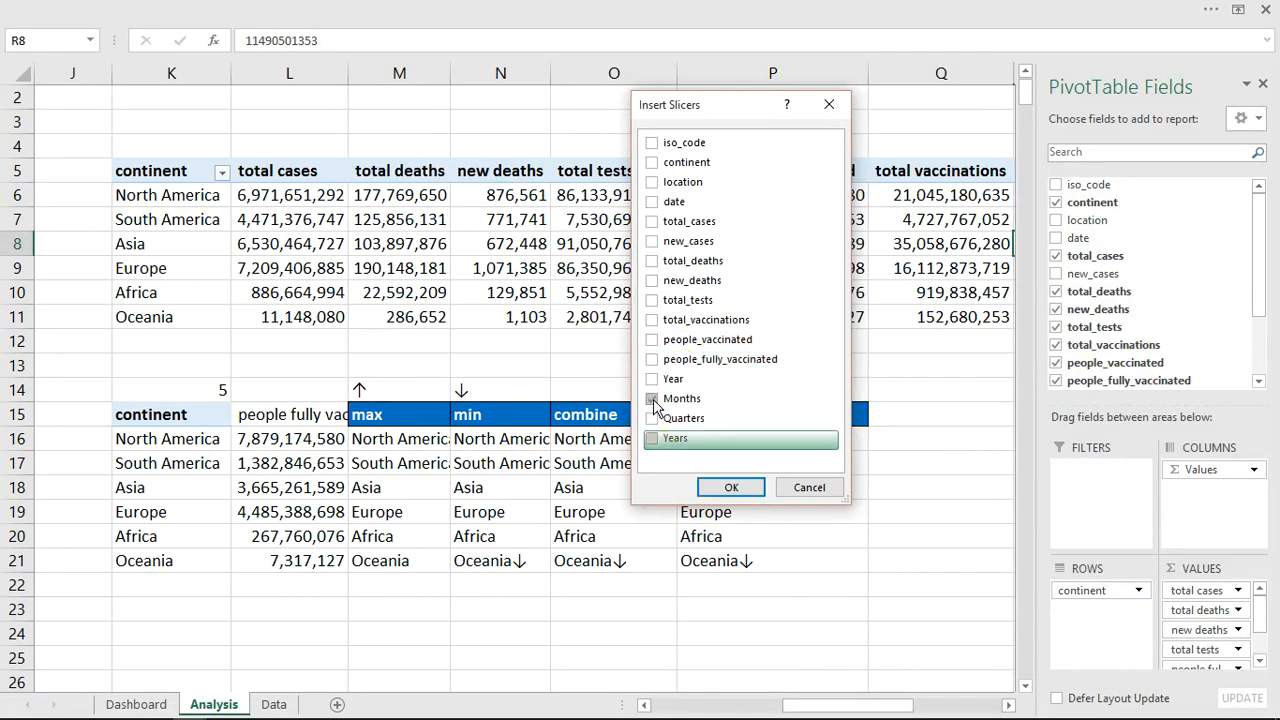
pyautogui.click(731, 487)
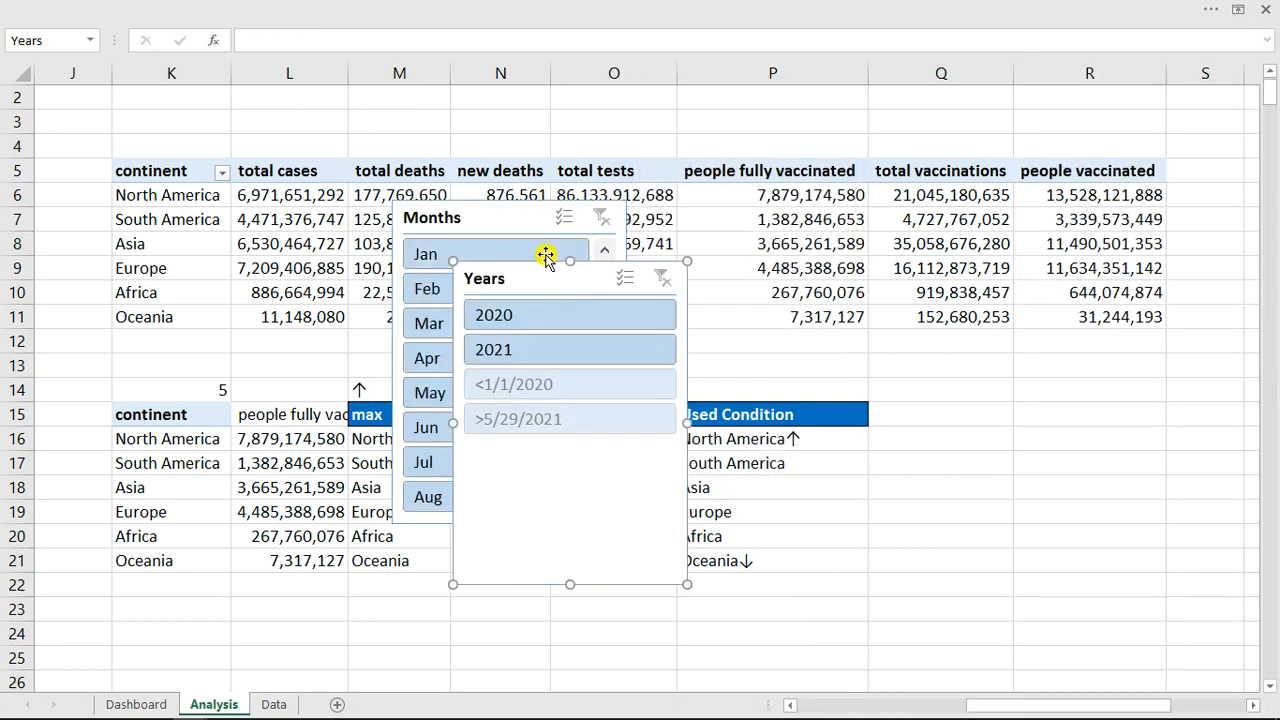
# Move the Months and Years slicers together from the Analysis sheet to the Dashboard sheet at cell N12
pyautogui.keyDown('ctrl'); pyautogui.click(501, 219); pyautogui.keyUp('ctrl')
pyautogui.hotkey('ctrl', 'x')
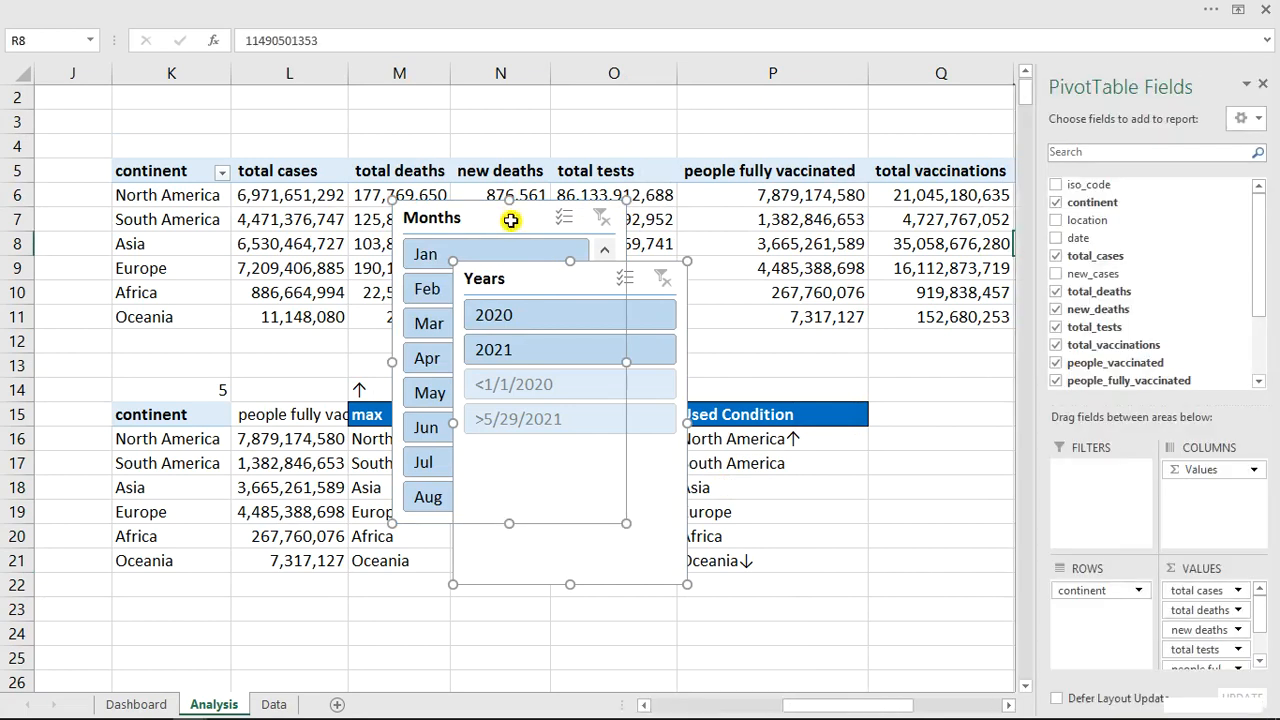
pyautogui.click(140, 704)
pyautogui.click(1055, 170)
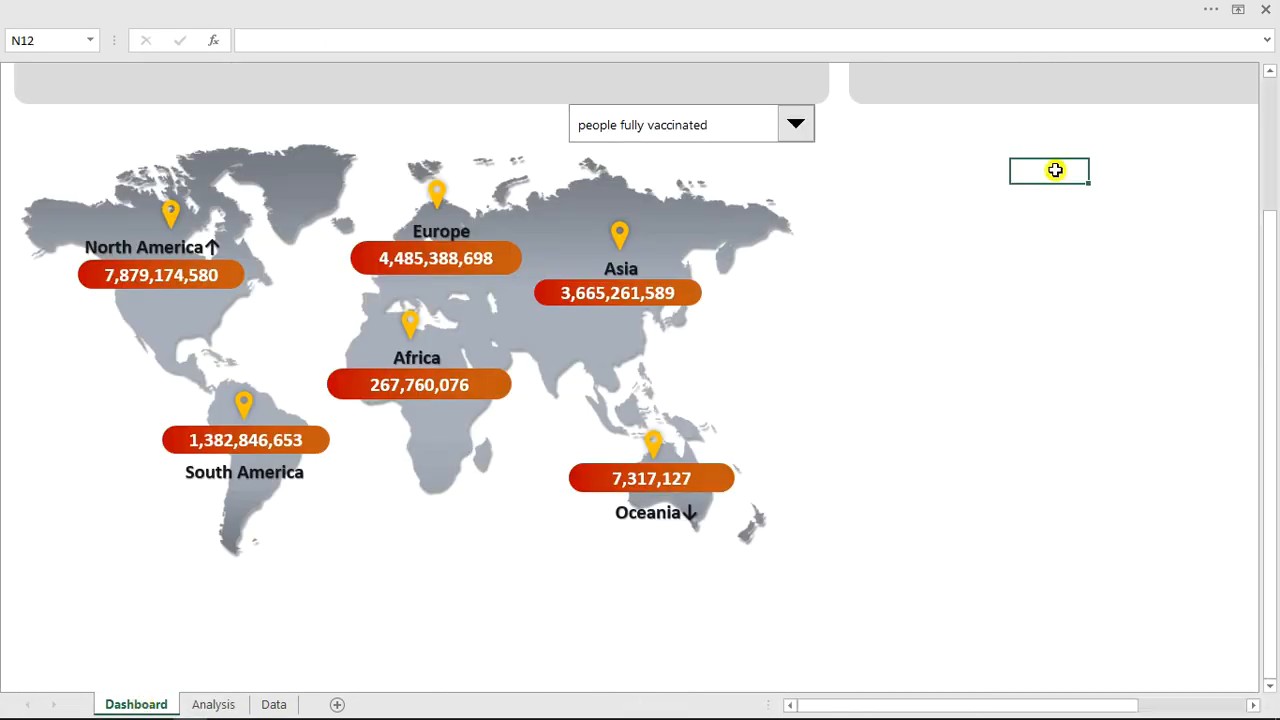
pyautogui.hotkey('ctrl', 'v')
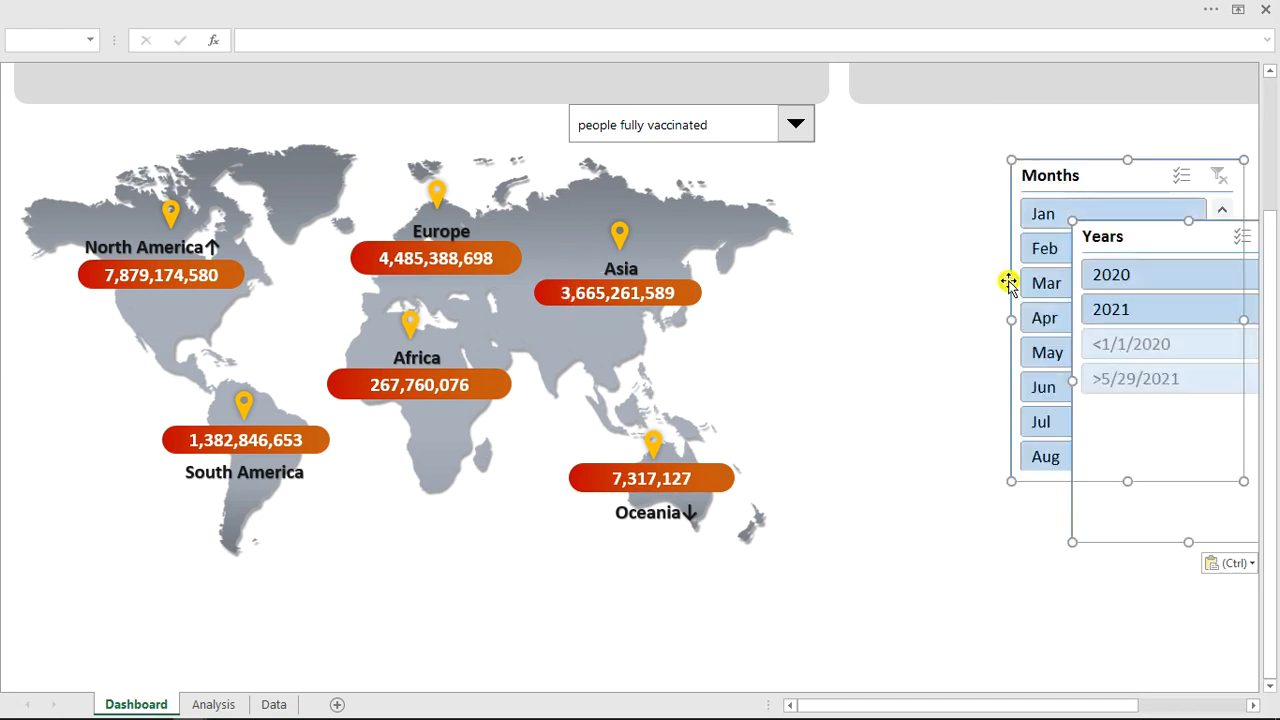
# Separate the overlapping slicers by placing the Years slicer below the Months slicer on the dashboard
pyautogui.click(924, 316)
pyautogui.click(1138, 234)
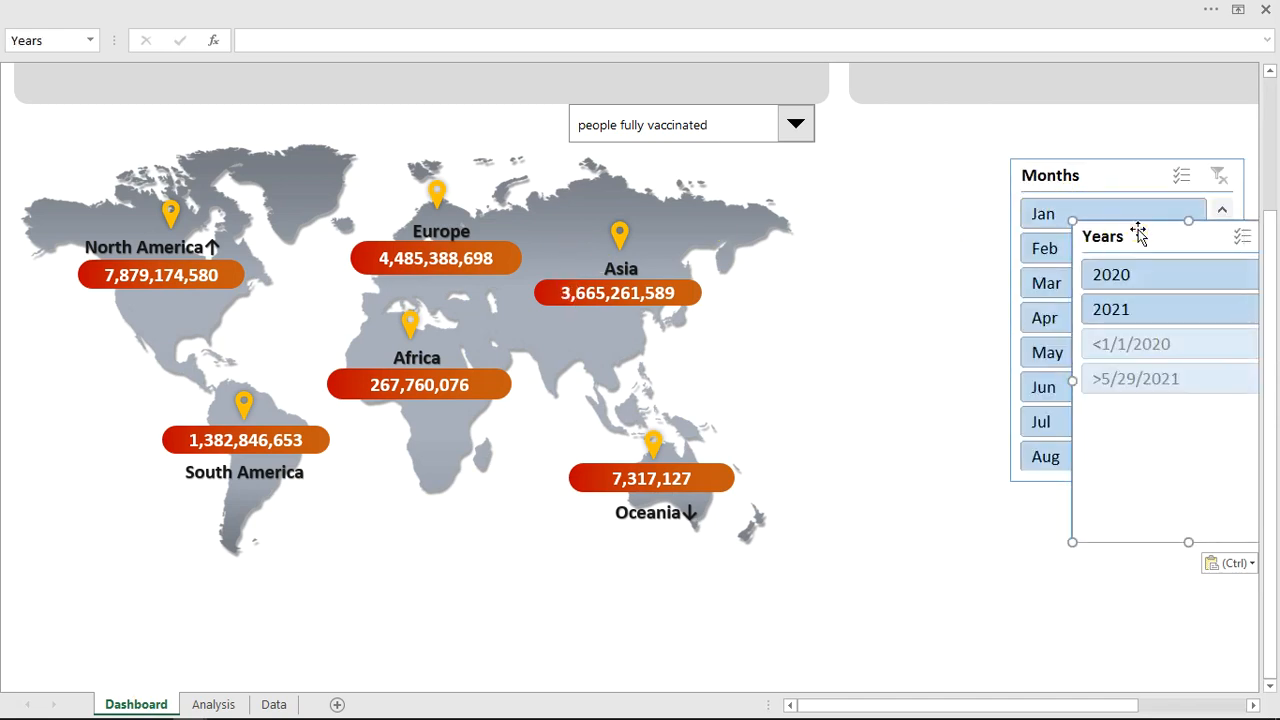
pyautogui.moveTo(1143, 226); pyautogui.dragTo(931, 497)
pyautogui.click(966, 264)
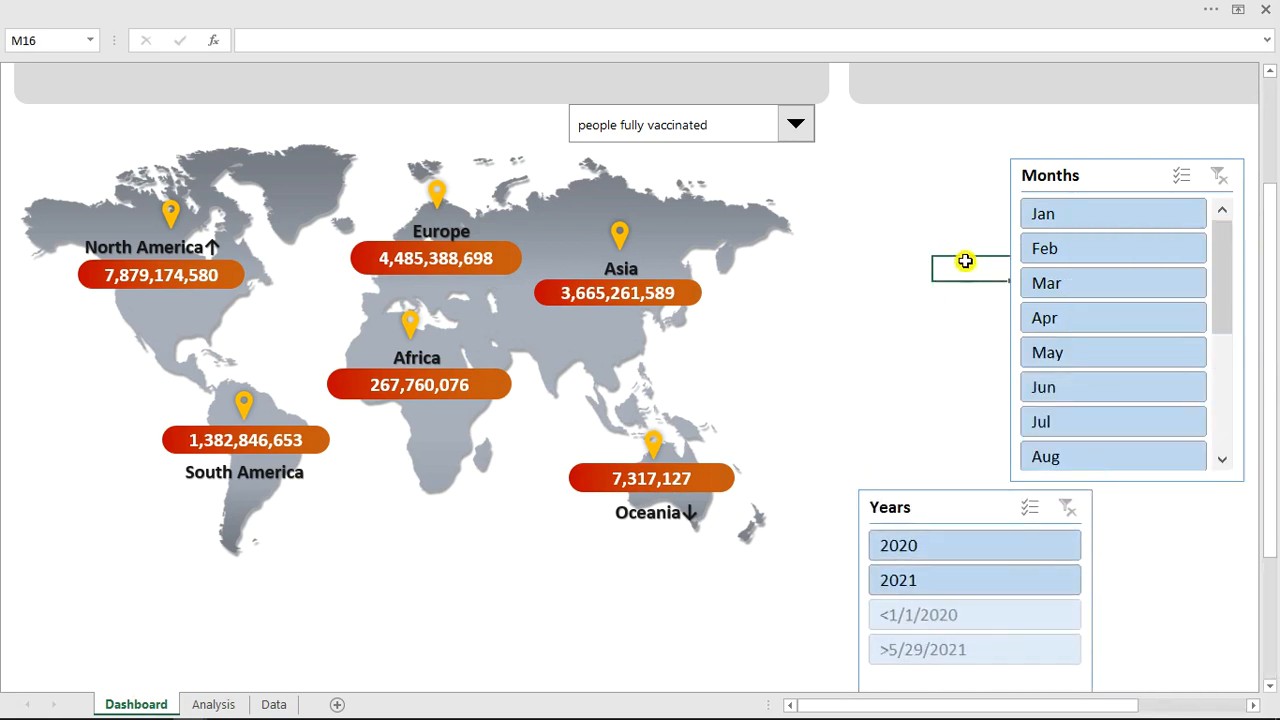
# Filter the dashboard to Jan and check the resulting continent label formulas in the max, combine and Used Condition columns on the Analysis sheet
pyautogui.click(1074, 214)
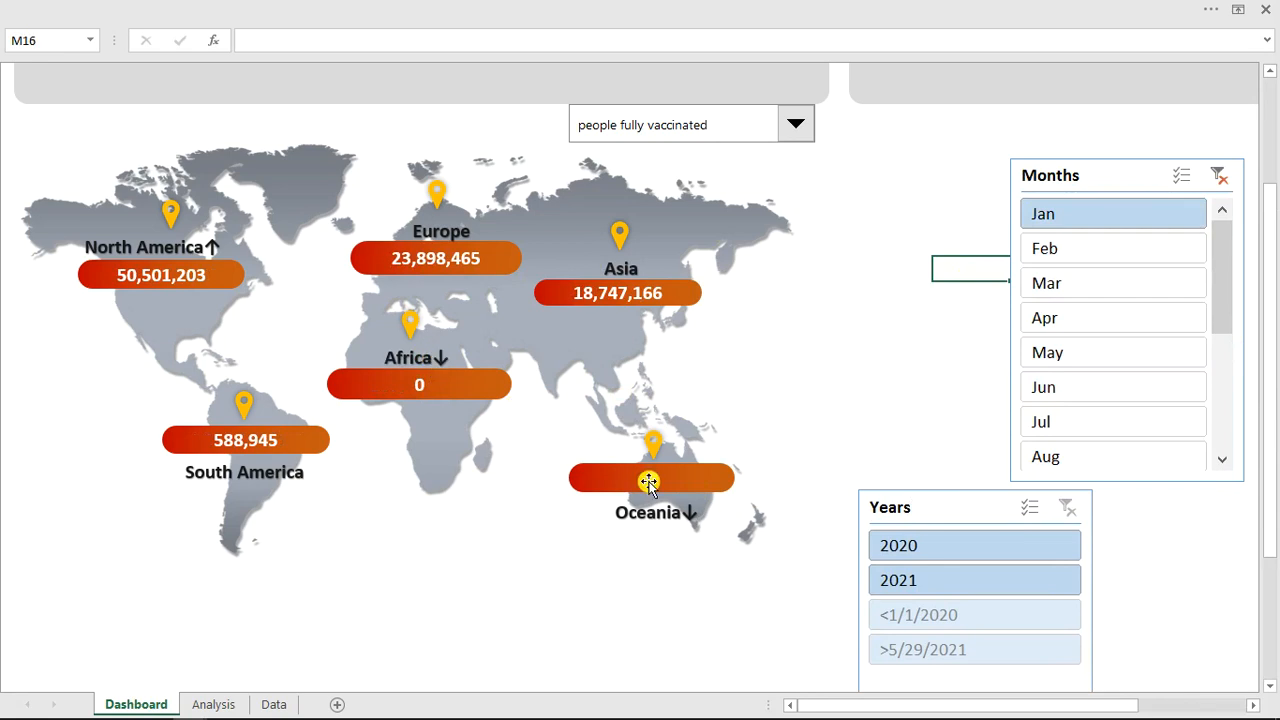
pyautogui.click(203, 707)
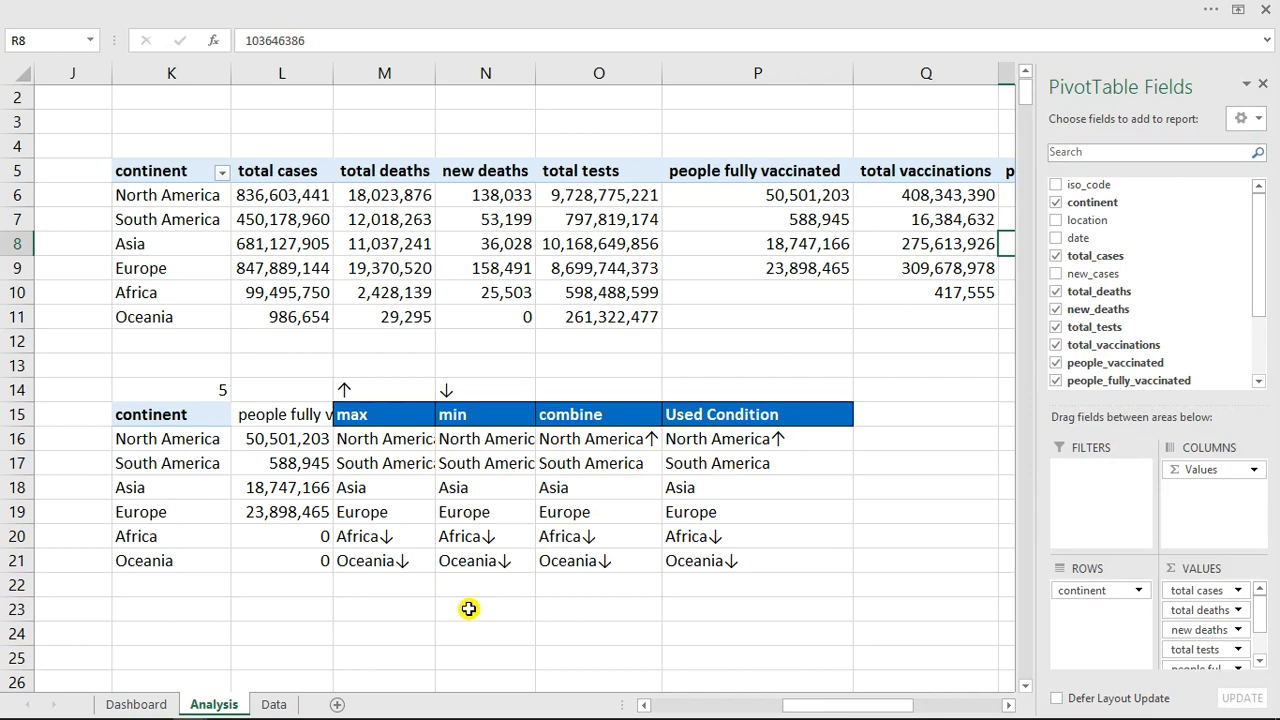
pyautogui.click(642, 439)
pyautogui.click(594, 537)
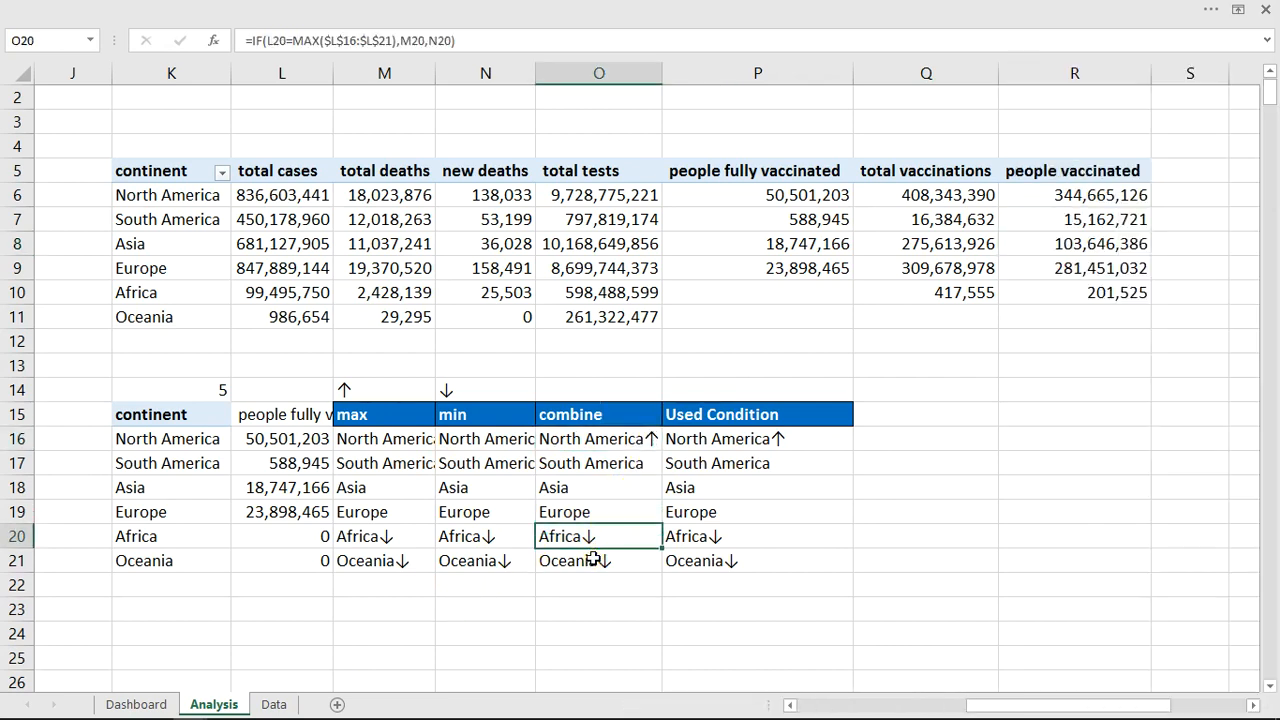
pyautogui.click(591, 561)
pyautogui.moveTo(757, 463); pyautogui.dragTo(750, 540)
pyautogui.click(400, 561)
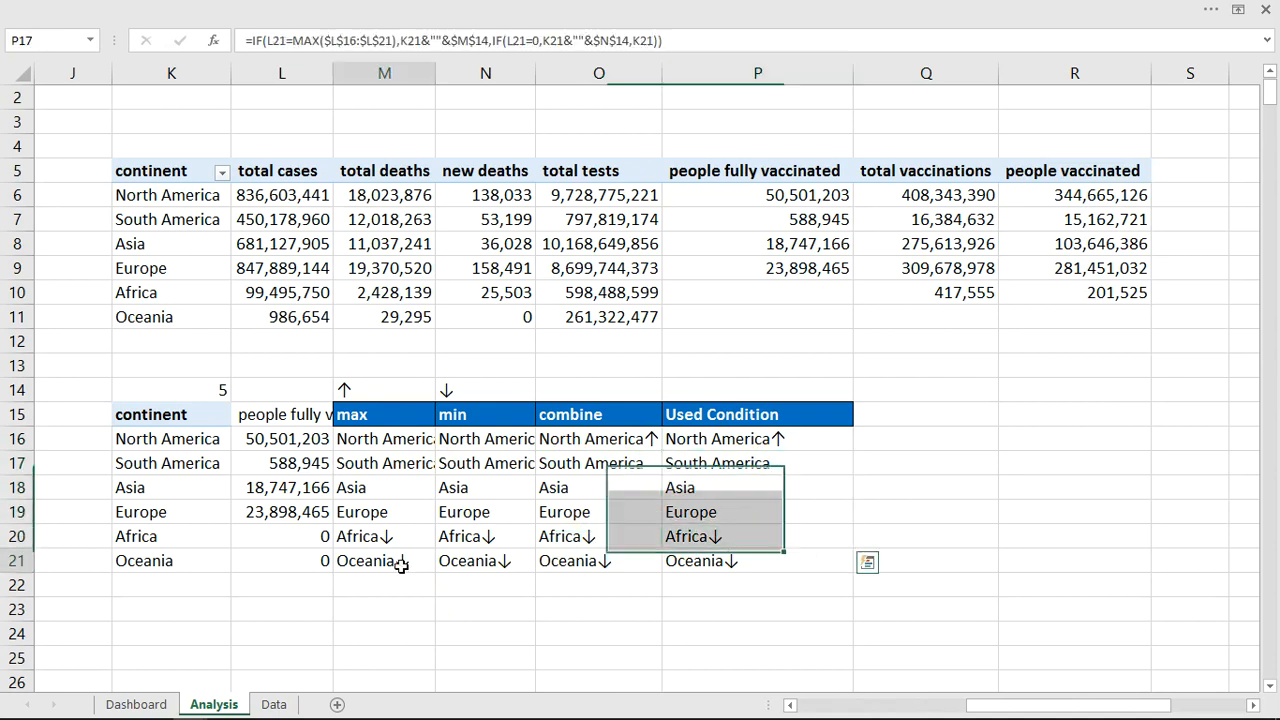
pyautogui.click(165, 705)
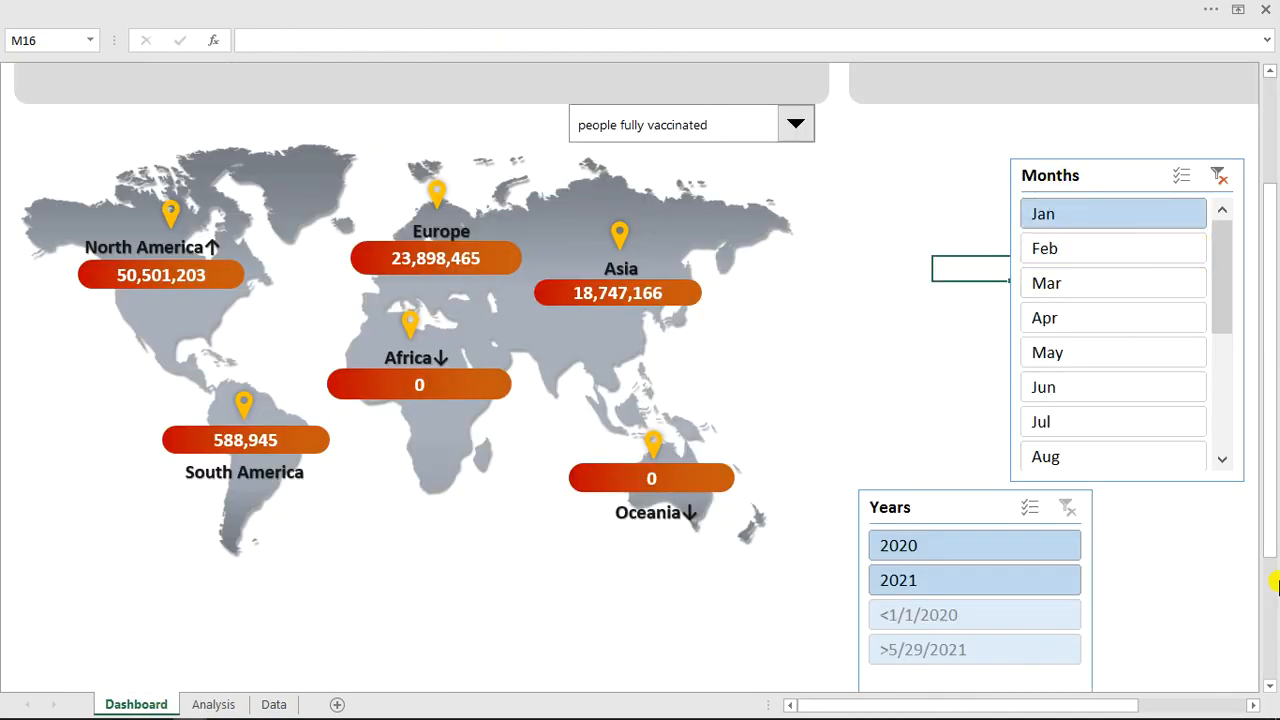
# Examine the header totals and summary cards in the Making a Dynamic Dashboard workbook, and return to the Covid-19 vaccination workbook
pyautogui.scroll(3, 1271, 277)
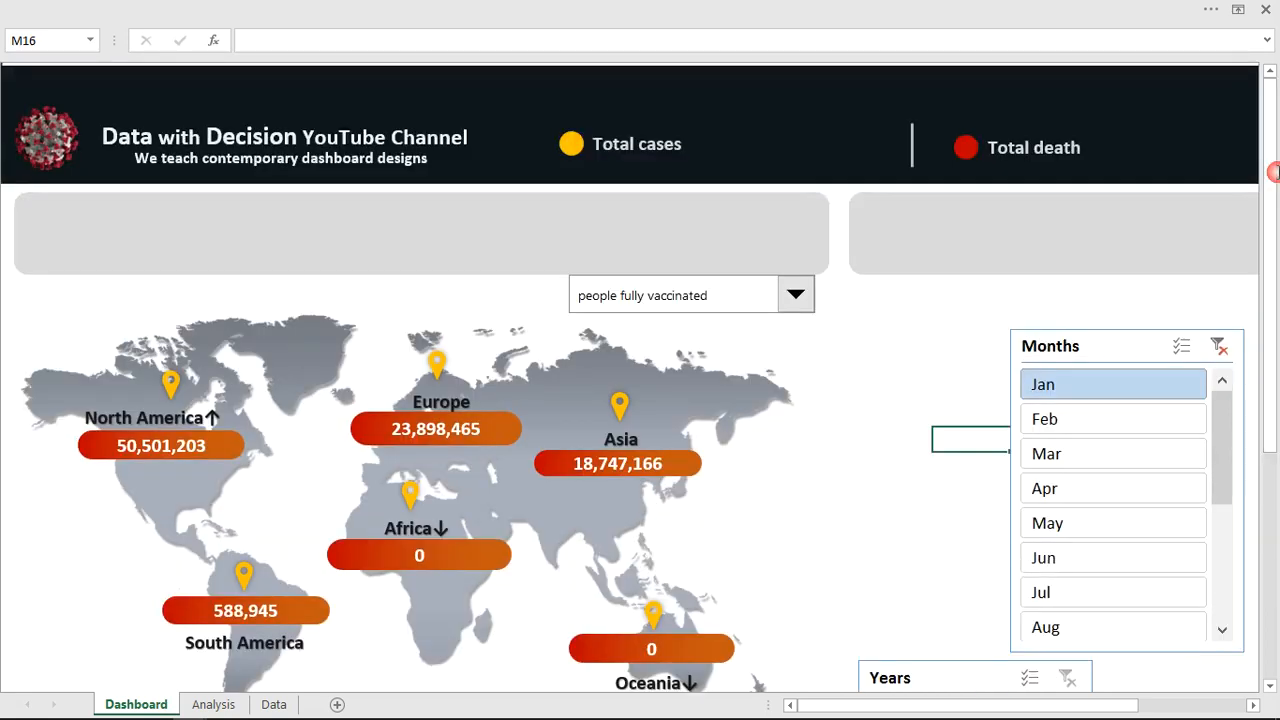
pyautogui.moveTo(871, 708); pyautogui.dragTo(829, 706)
pyautogui.moveTo(177, 706)
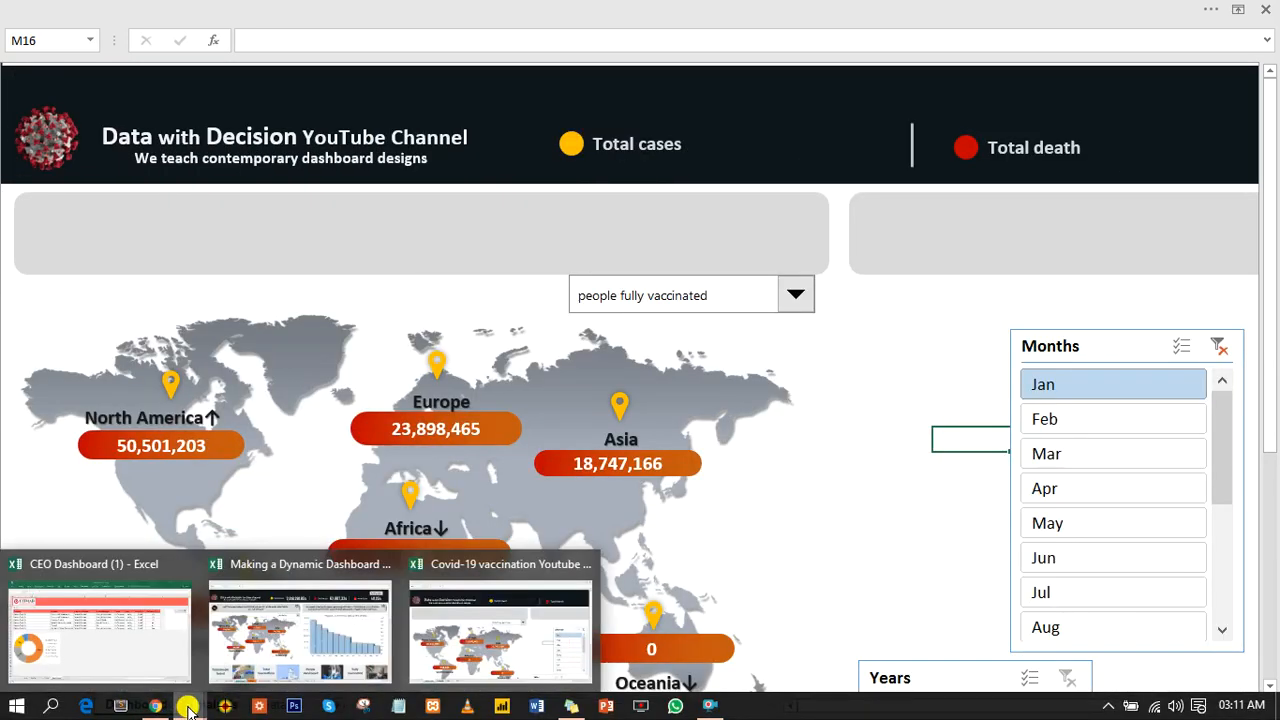
pyautogui.click(277, 668)
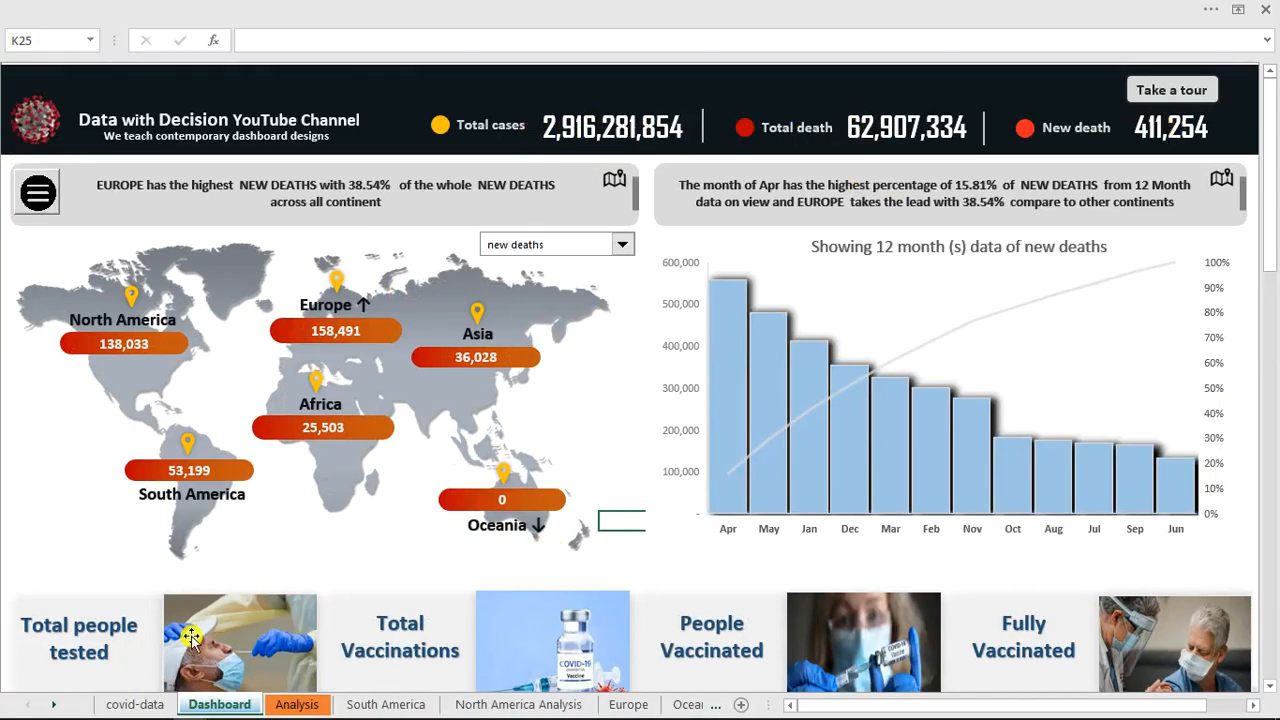
pyautogui.scroll(-3, 656, 566)
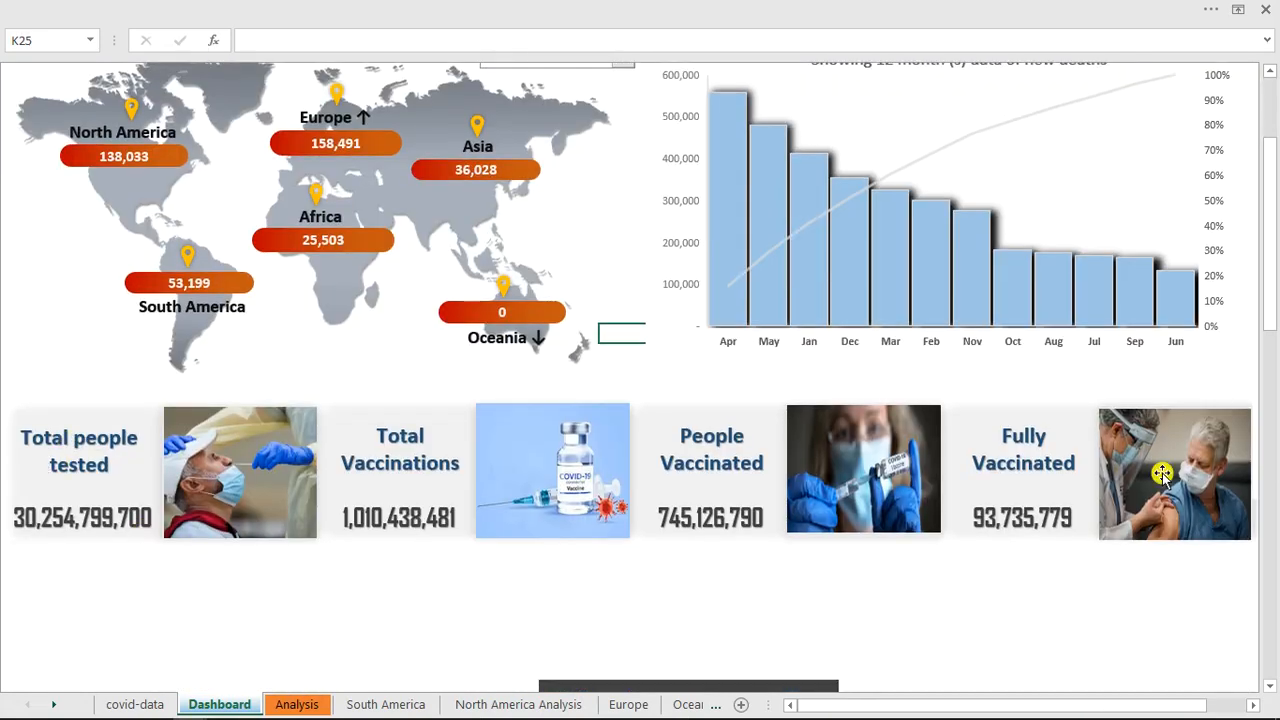
pyautogui.scroll(3, 528, 690)
pyautogui.moveTo(190, 708)
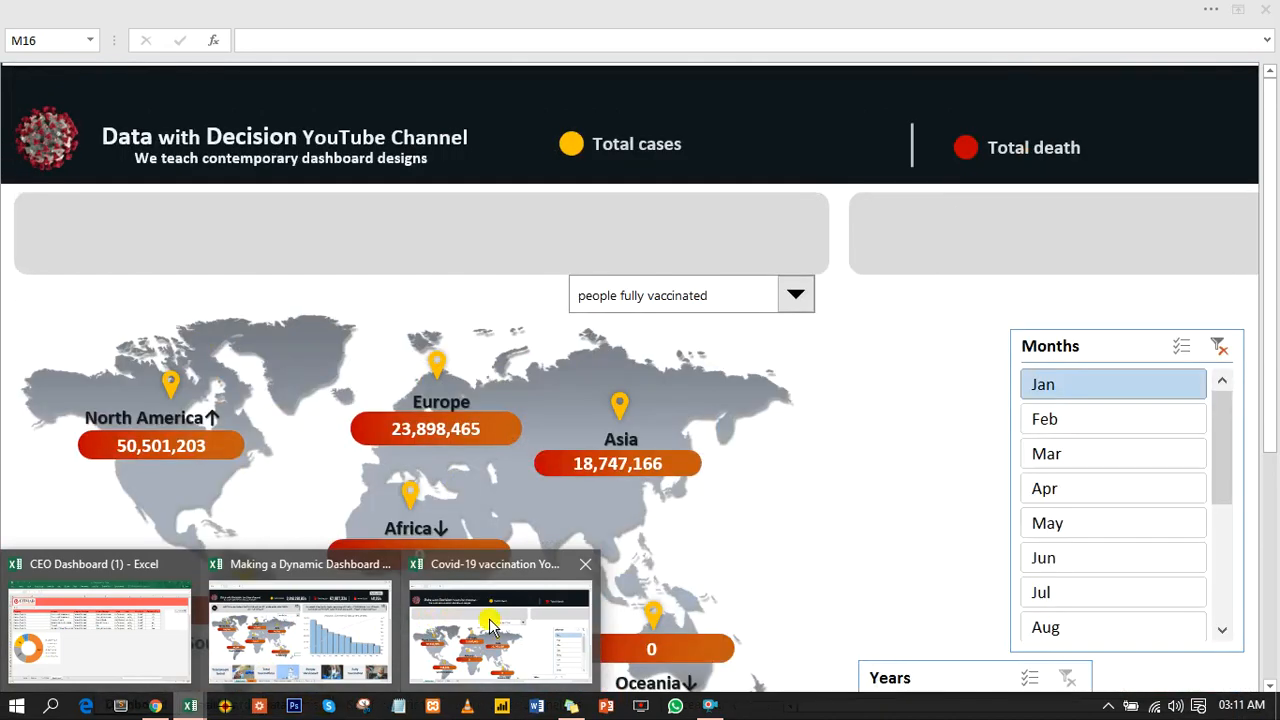
pyautogui.click(490, 618)
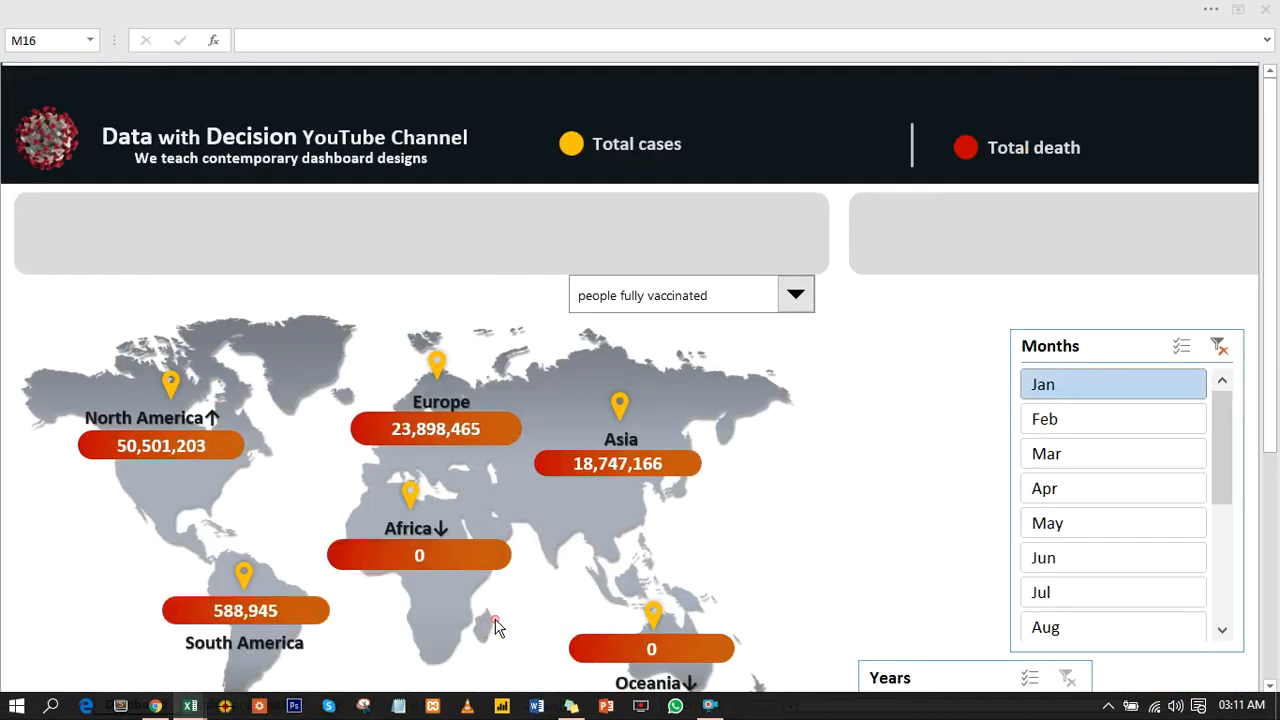
# Insert a WordArt text box in the plain black style on the dashboard
pyautogui.click(664, 9)
pyautogui.click(143, 44)
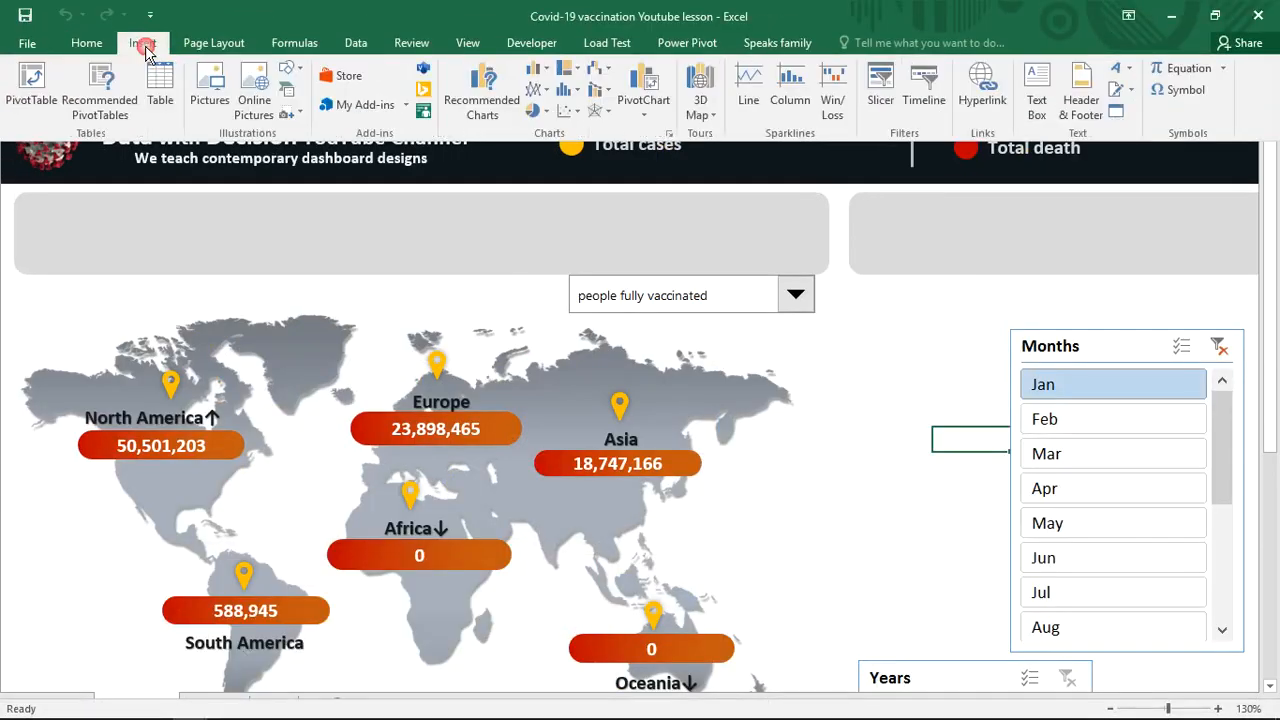
pyautogui.click(1118, 68)
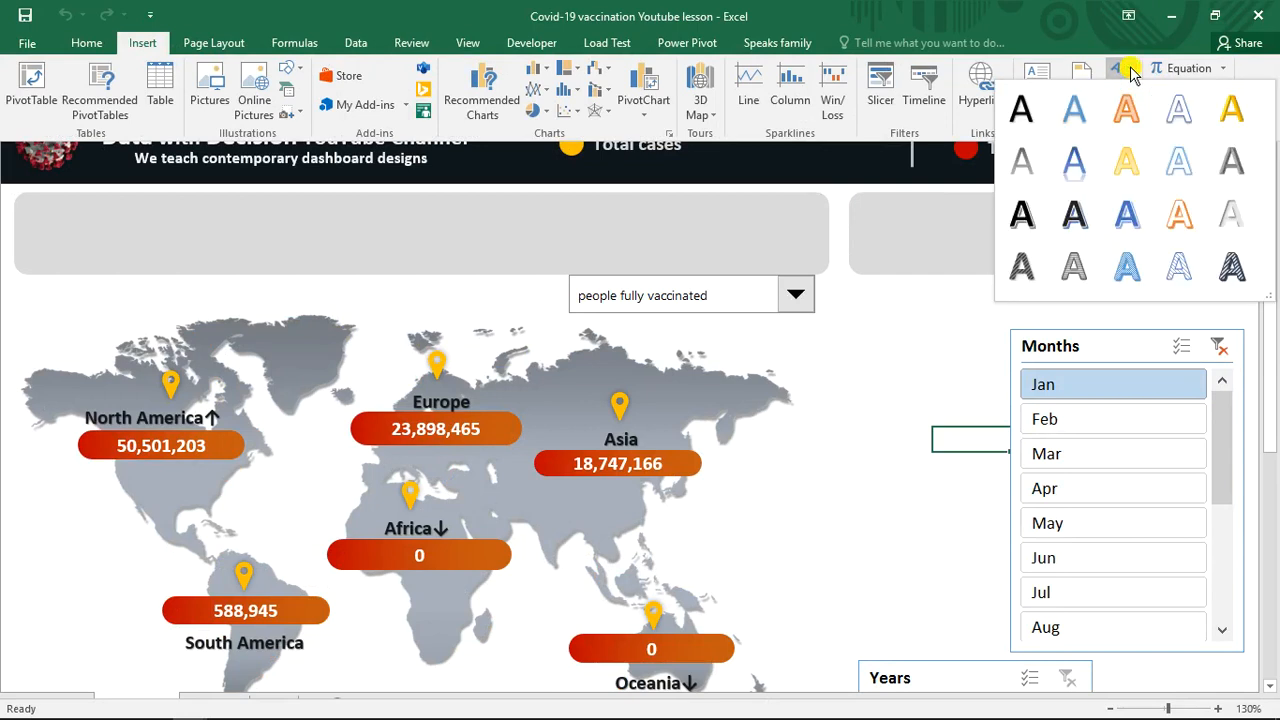
pyautogui.click(1022, 116)
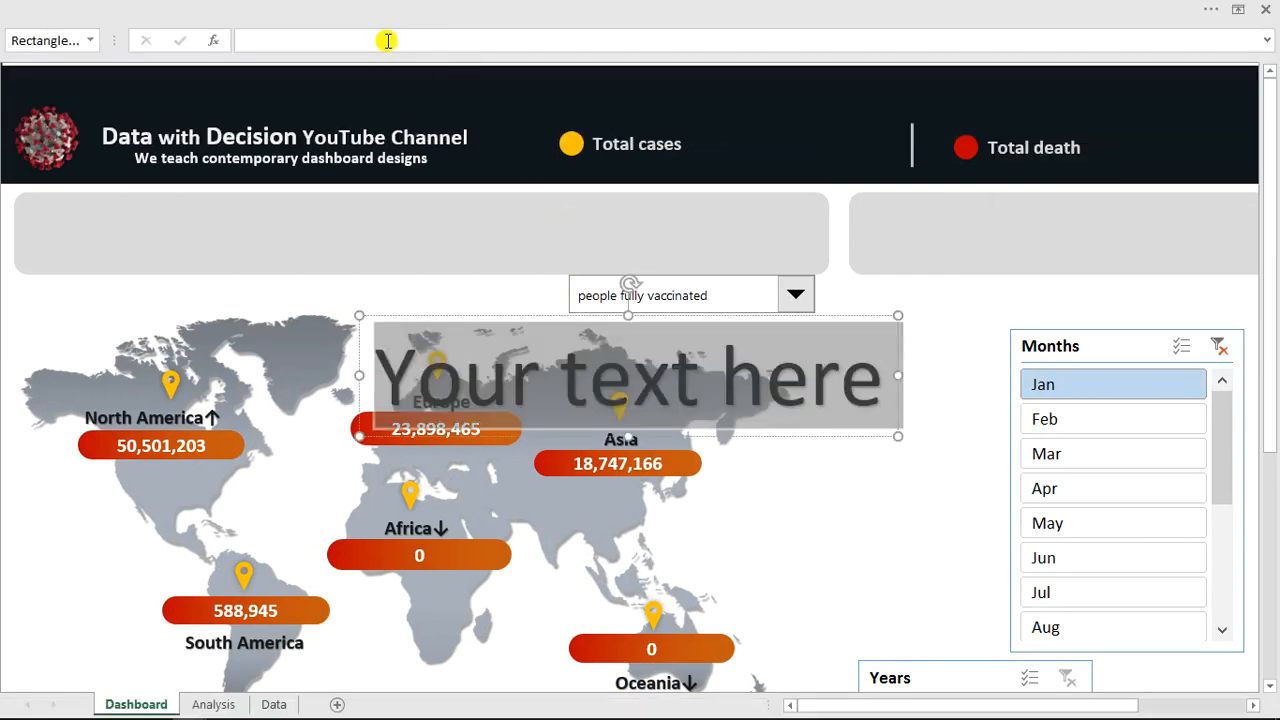
# Link the WordArt to the total cases value with =Analysis!B6 and place it beside the Total cases label in the header
pyautogui.click(387, 41)
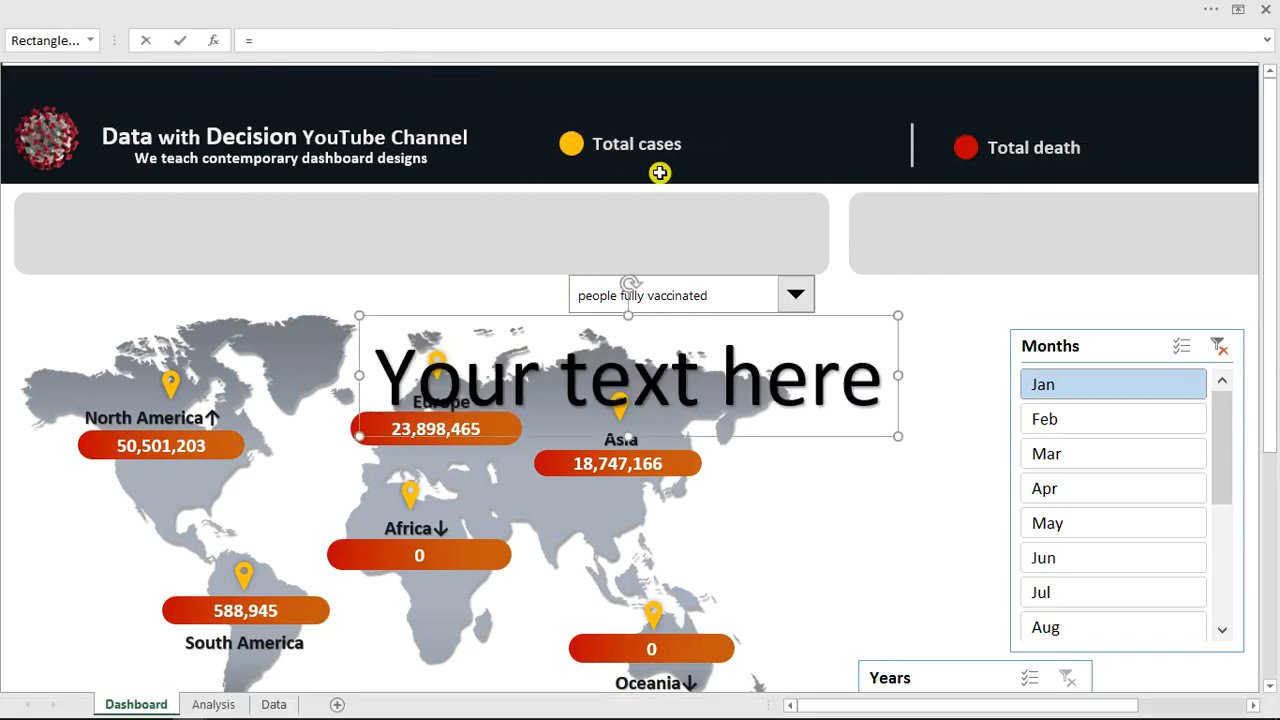
pyautogui.click(213, 704)
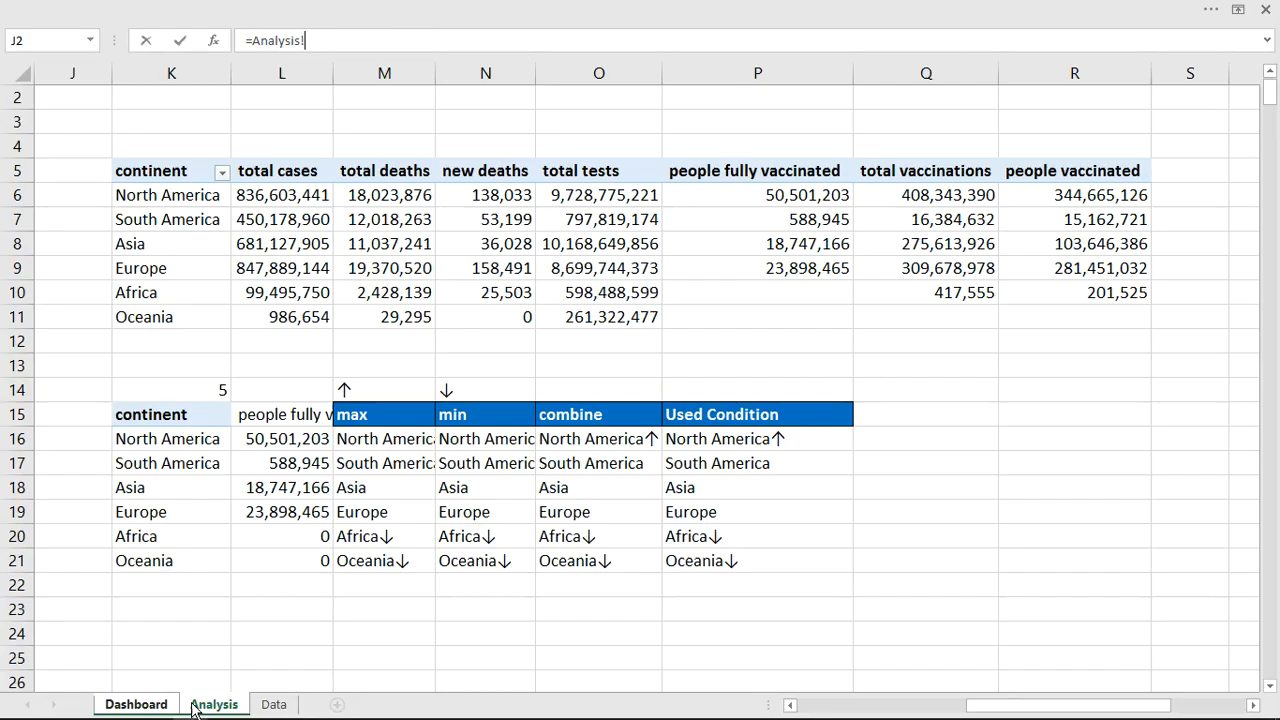
pyautogui.moveTo(985, 710); pyautogui.dragTo(795, 709)
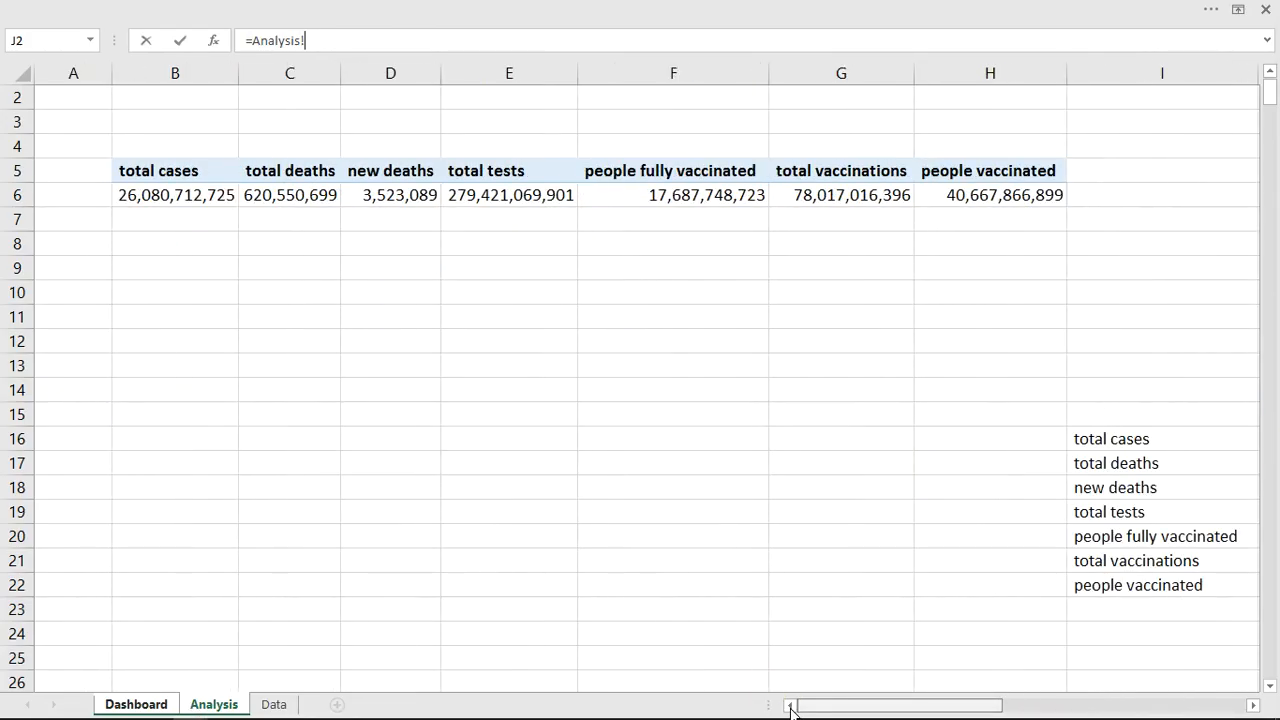
pyautogui.click(166, 192)
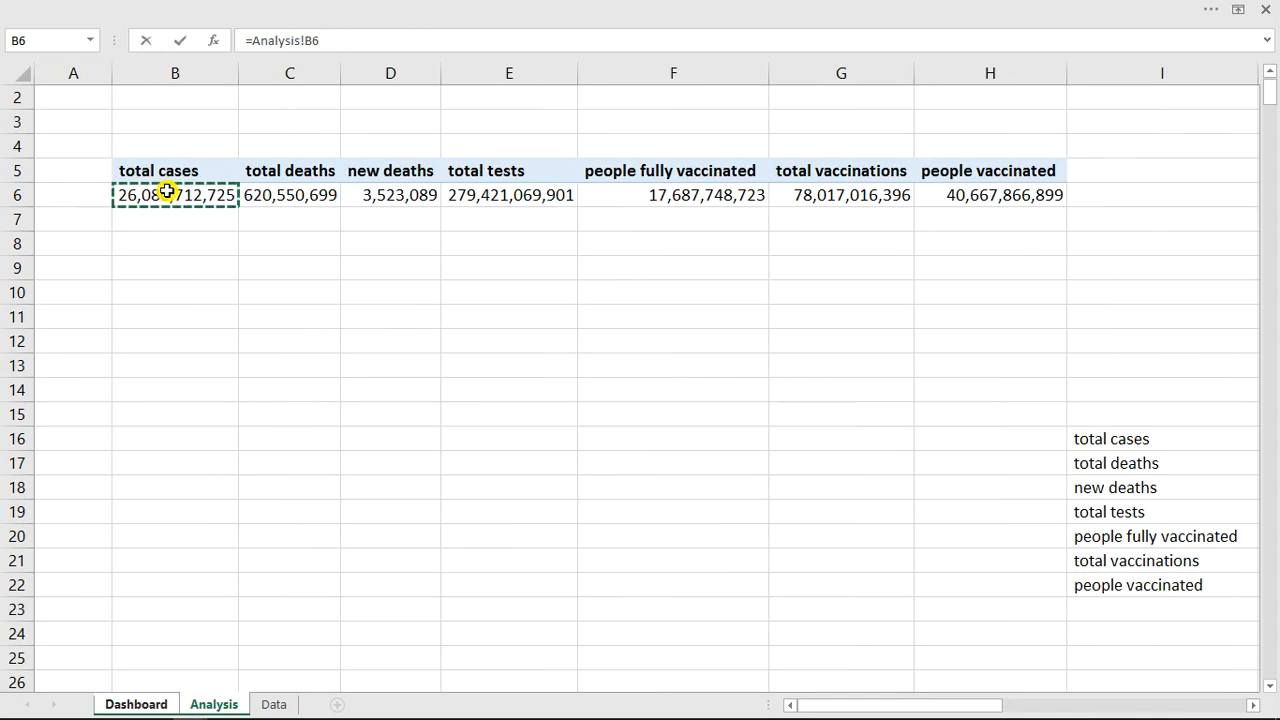
pyautogui.press('Return')
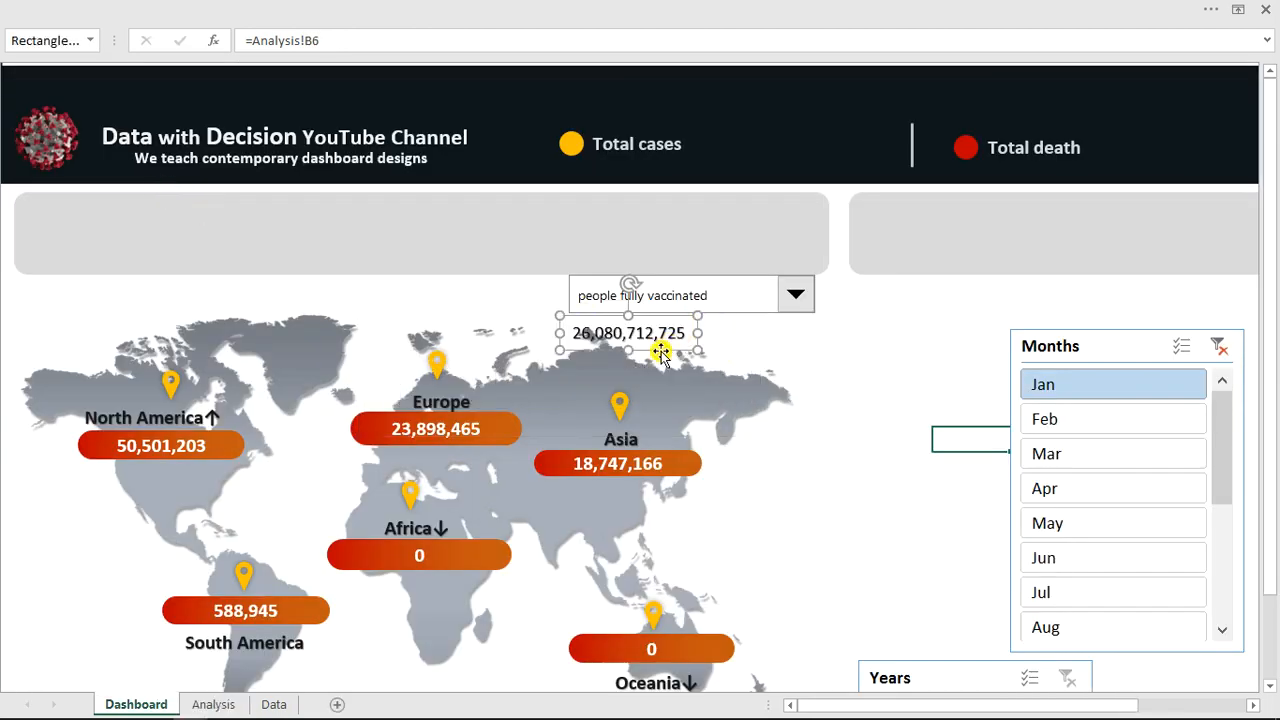
pyautogui.moveTo(660, 345); pyautogui.dragTo(787, 162)
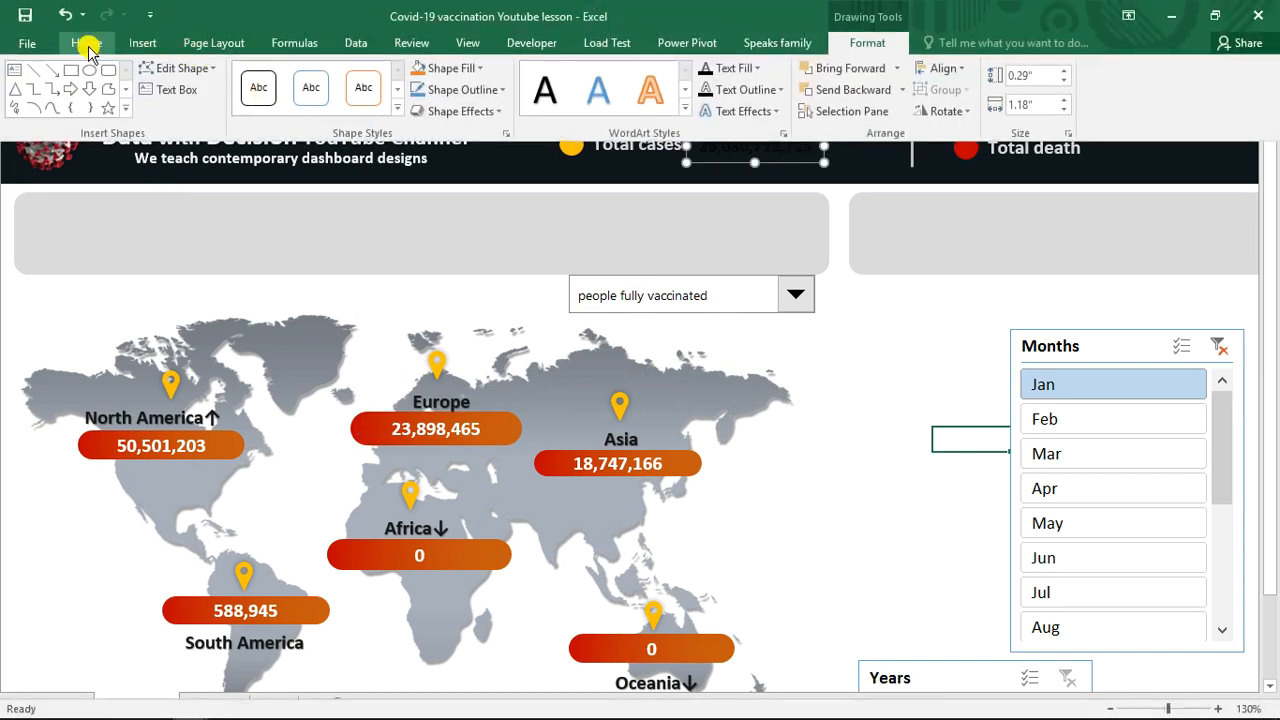
# Set the font of the header's total cases value to Agency FB
pyautogui.click(88, 46)
pyautogui.click(207, 78)
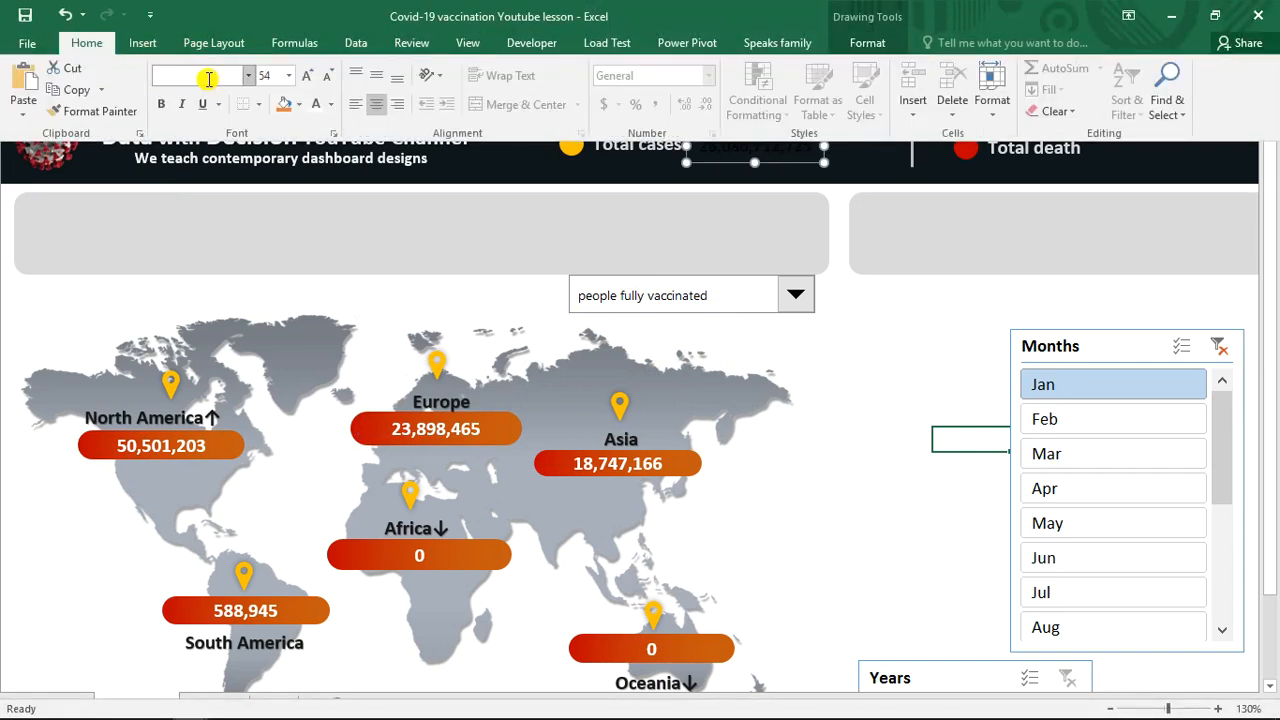
pyautogui.write('Agency FB')
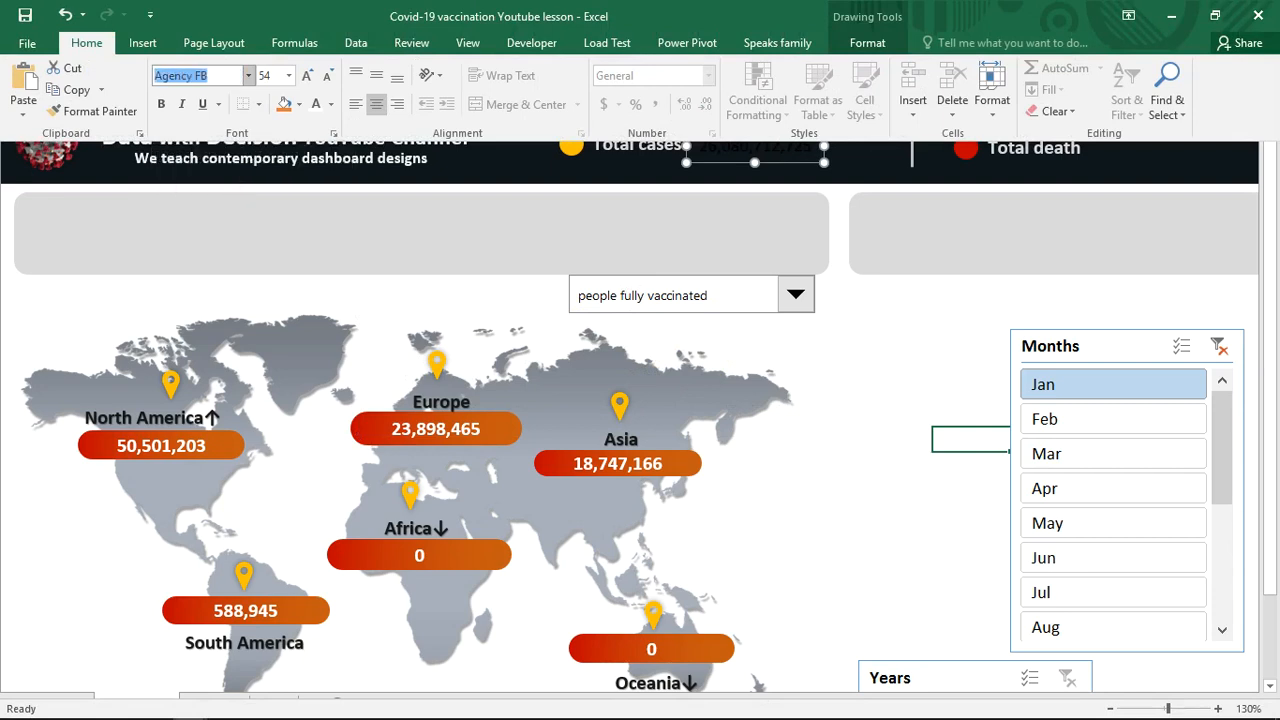
pyautogui.press('Return')
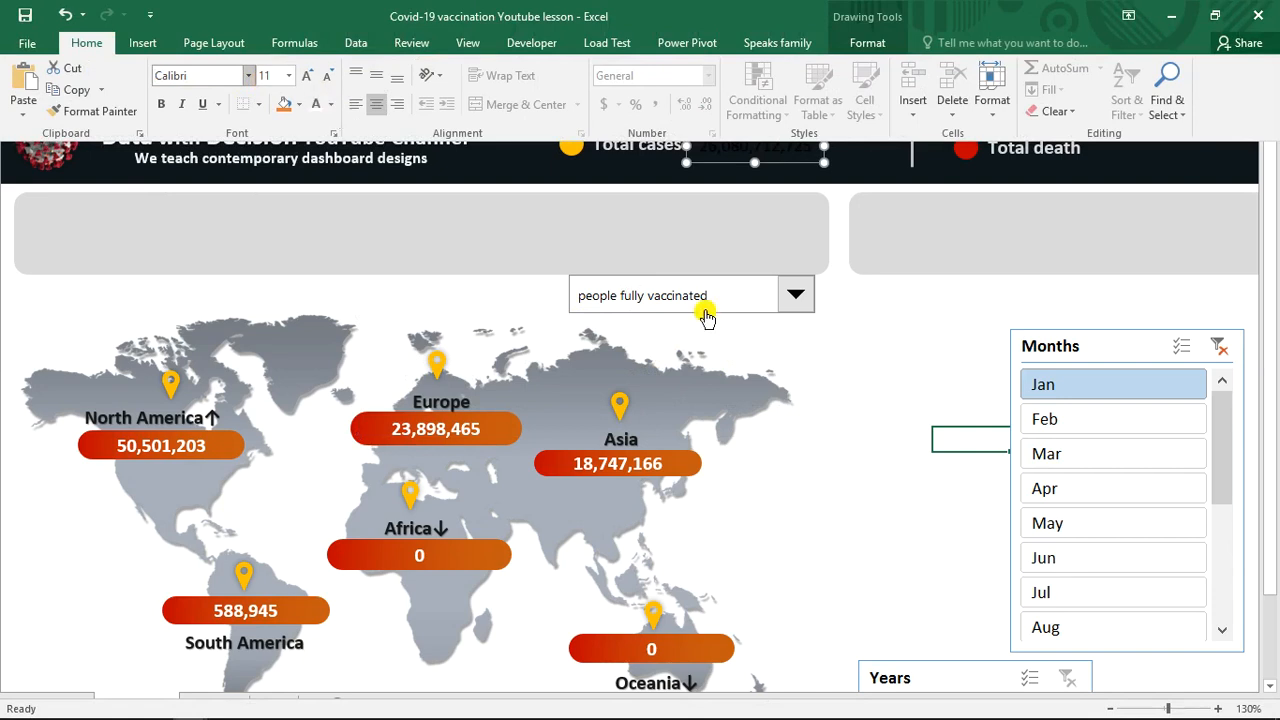
pyautogui.click(207, 78)
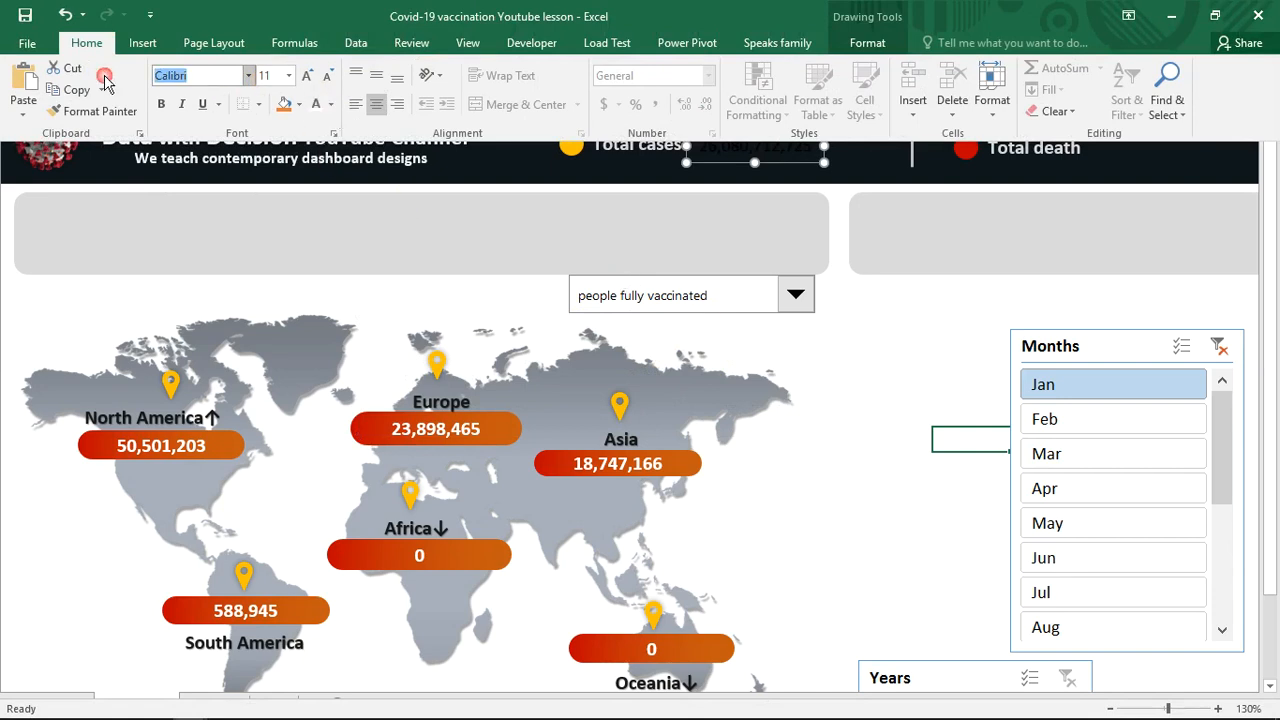
pyautogui.write('Agency FB')
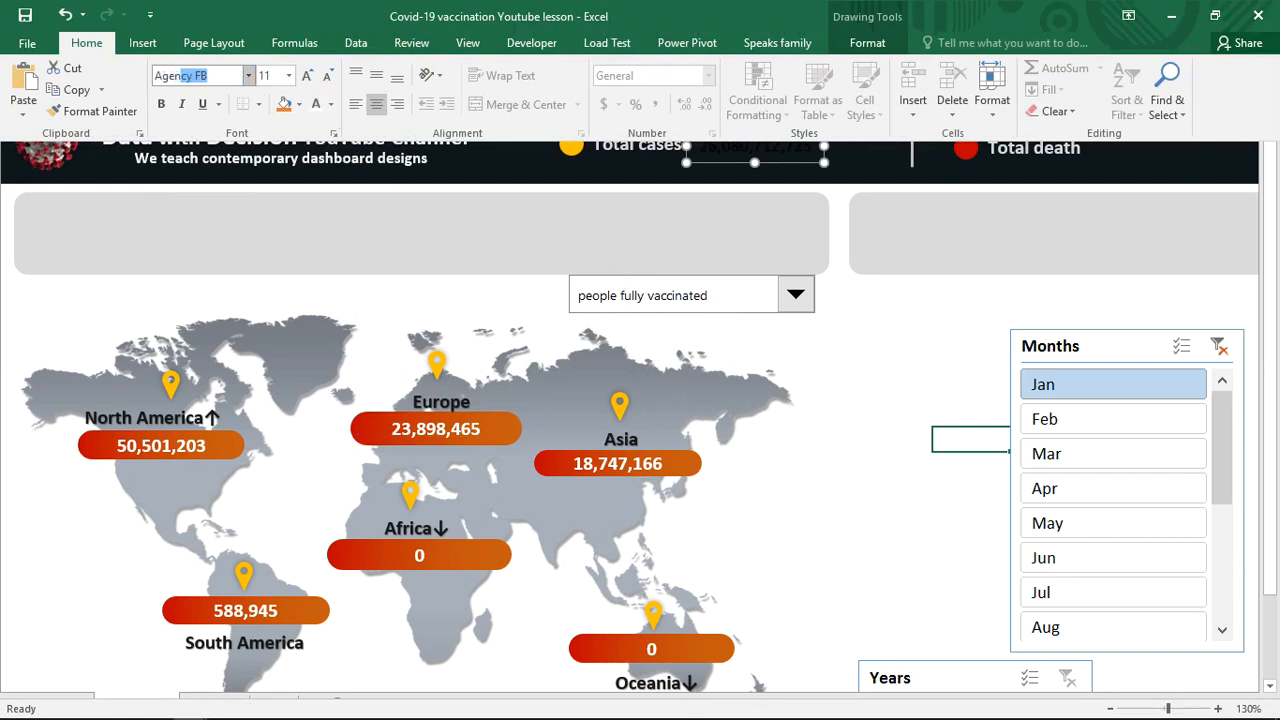
pyautogui.press('Up')
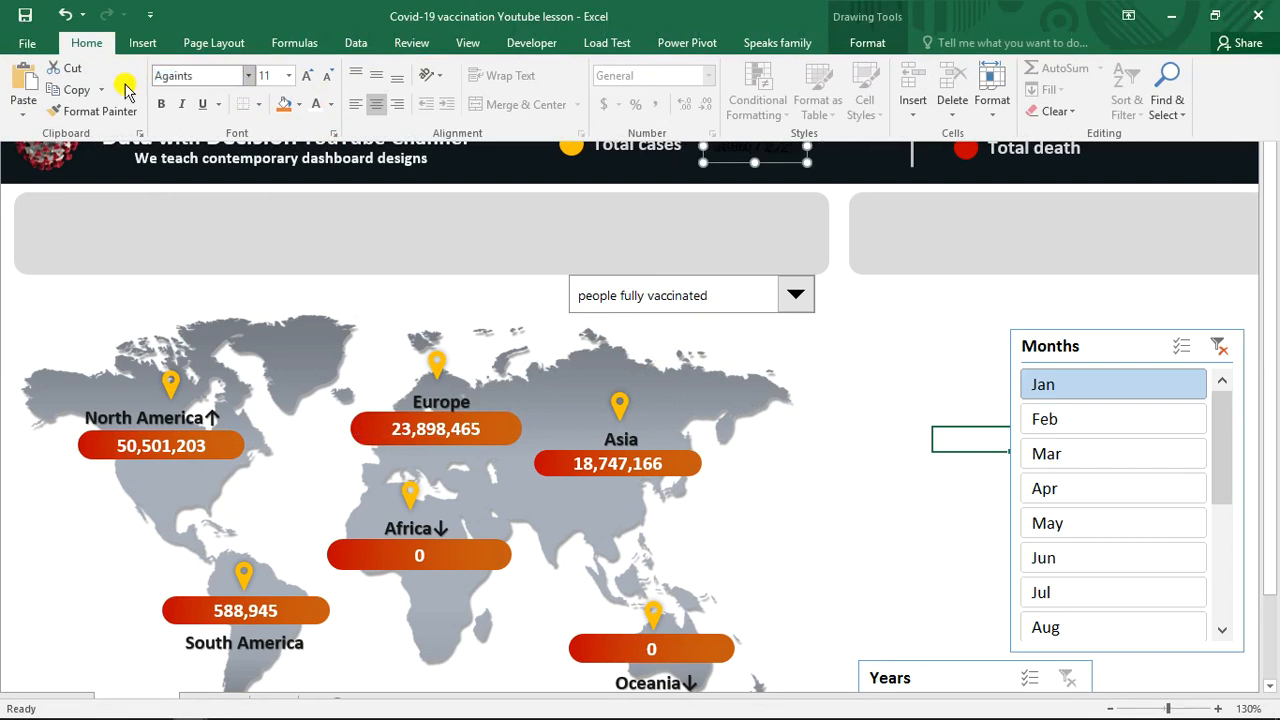
pyautogui.click(211, 77)
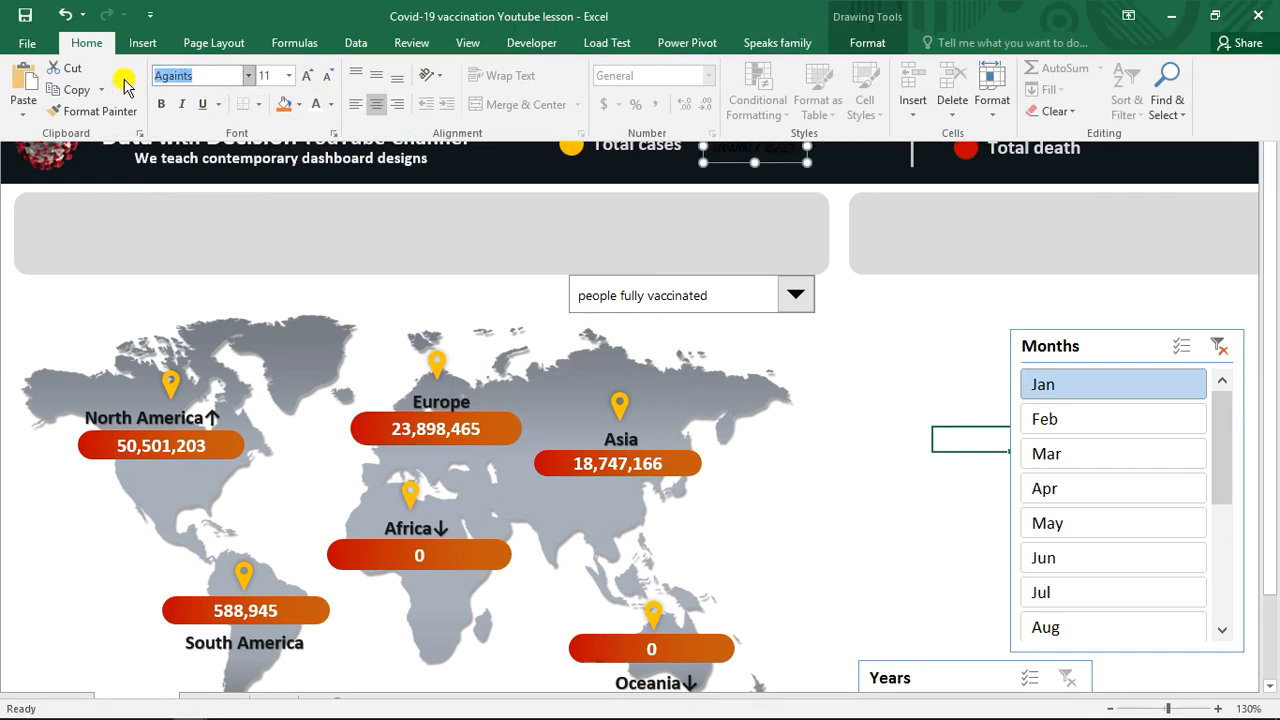
pyautogui.write('Agency FB')
pyautogui.press('Return')
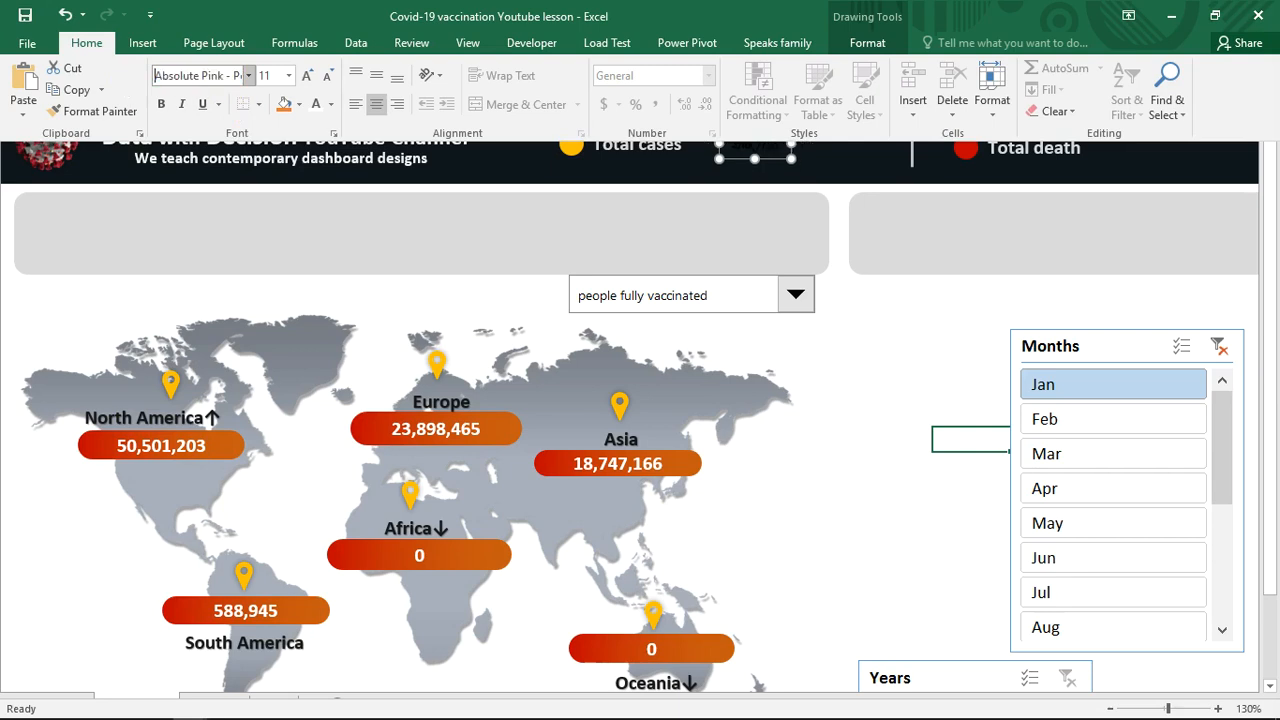
pyautogui.click(188, 77)
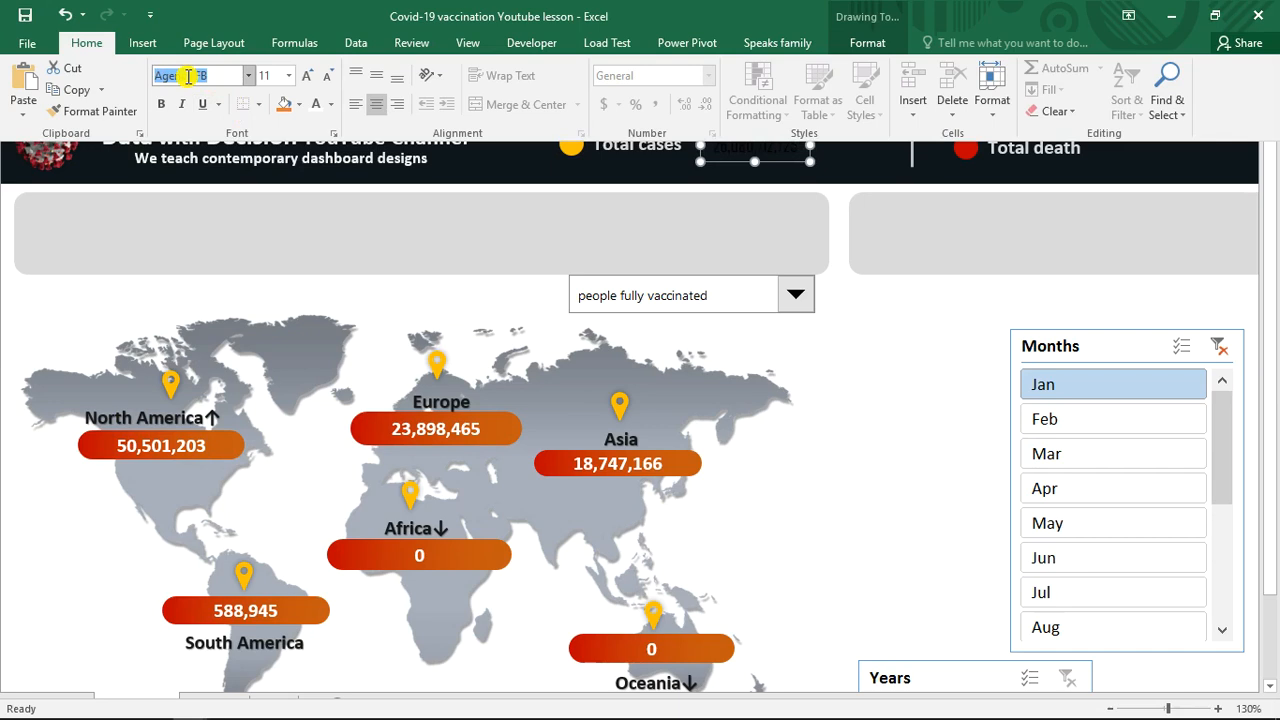
pyautogui.hotkey('ctrl', 'shift', 'F1')
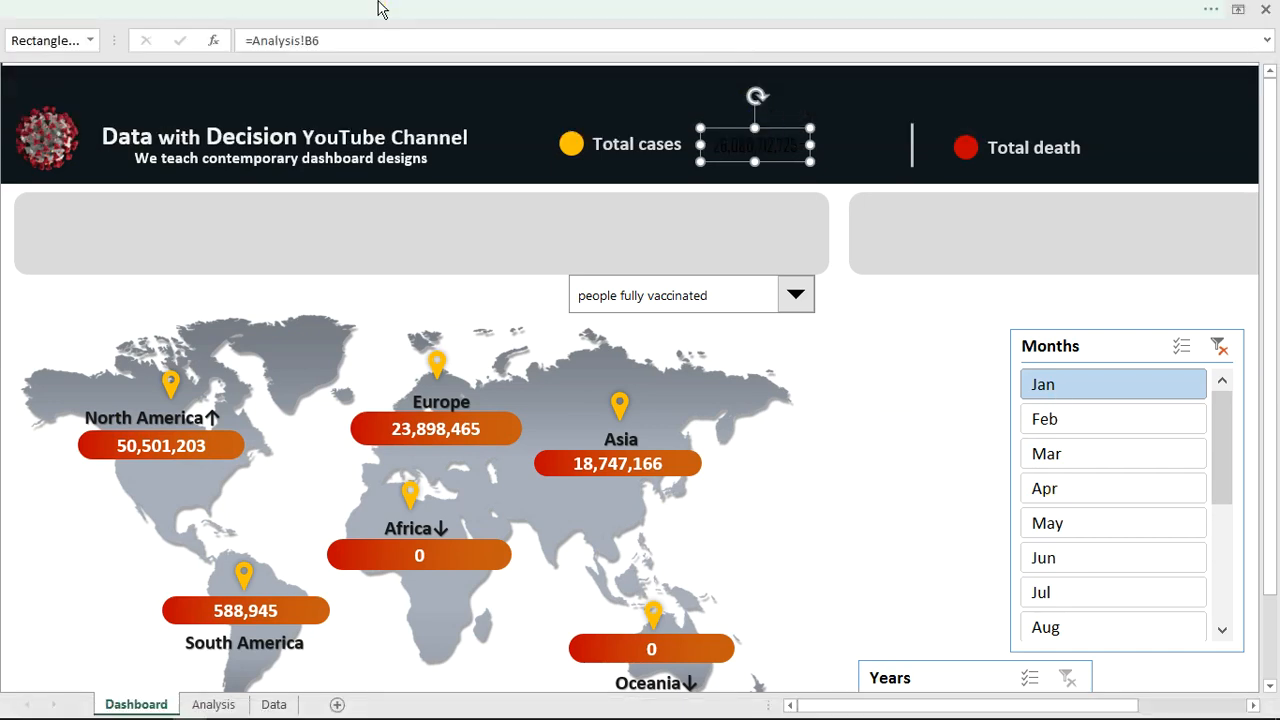
# Make the header's total cases value white, bold and size 24, and reposition it beside the Total cases label
pyautogui.click(330, 10)
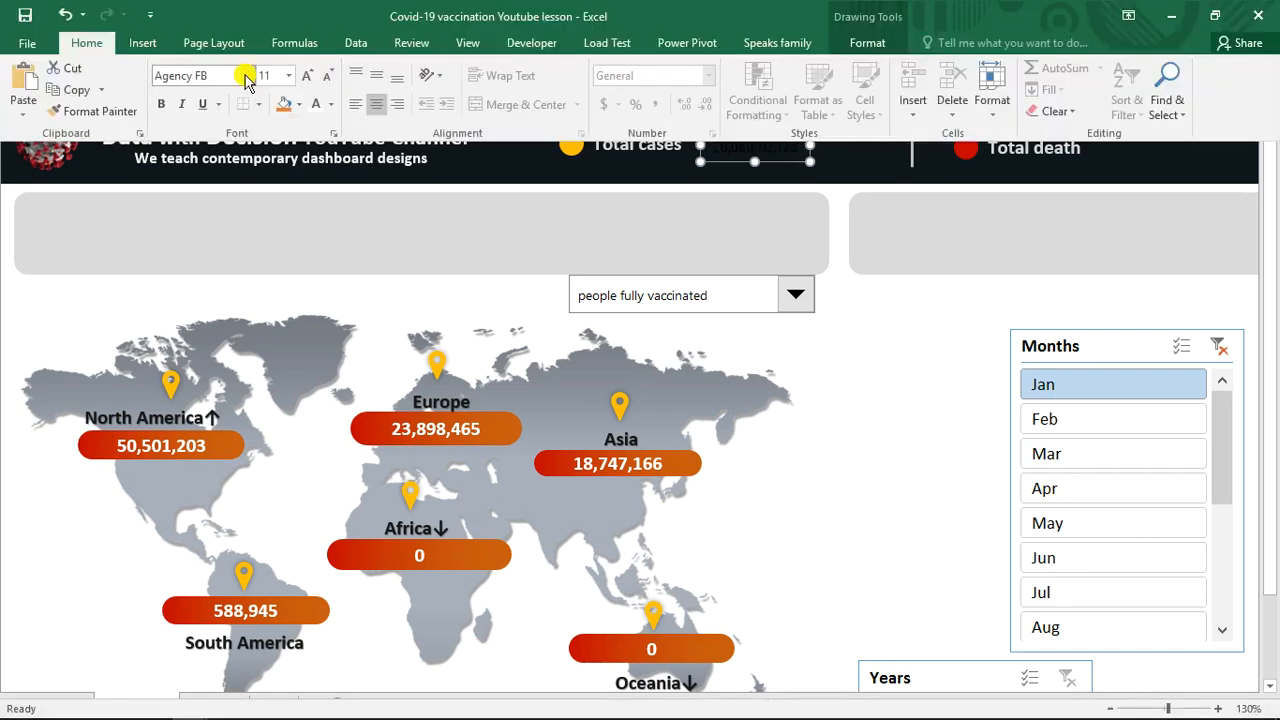
pyautogui.click(314, 105)
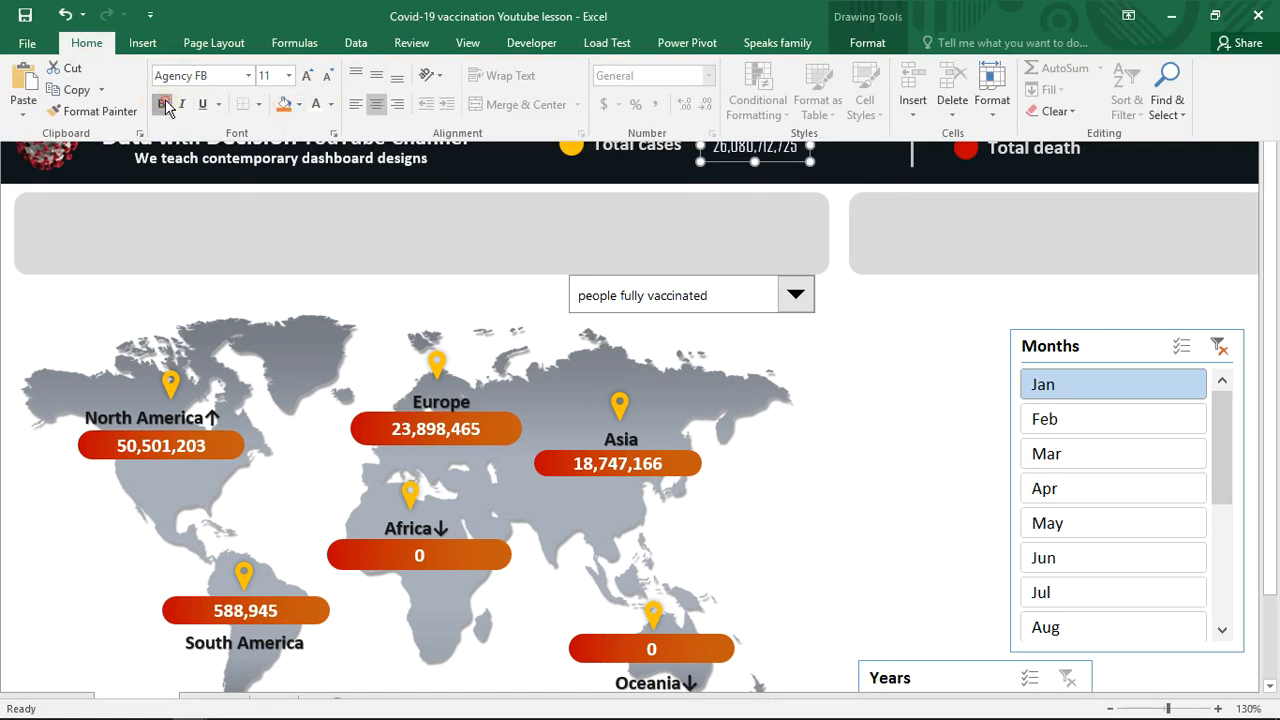
pyautogui.click(163, 104)
pyautogui.click(289, 75)
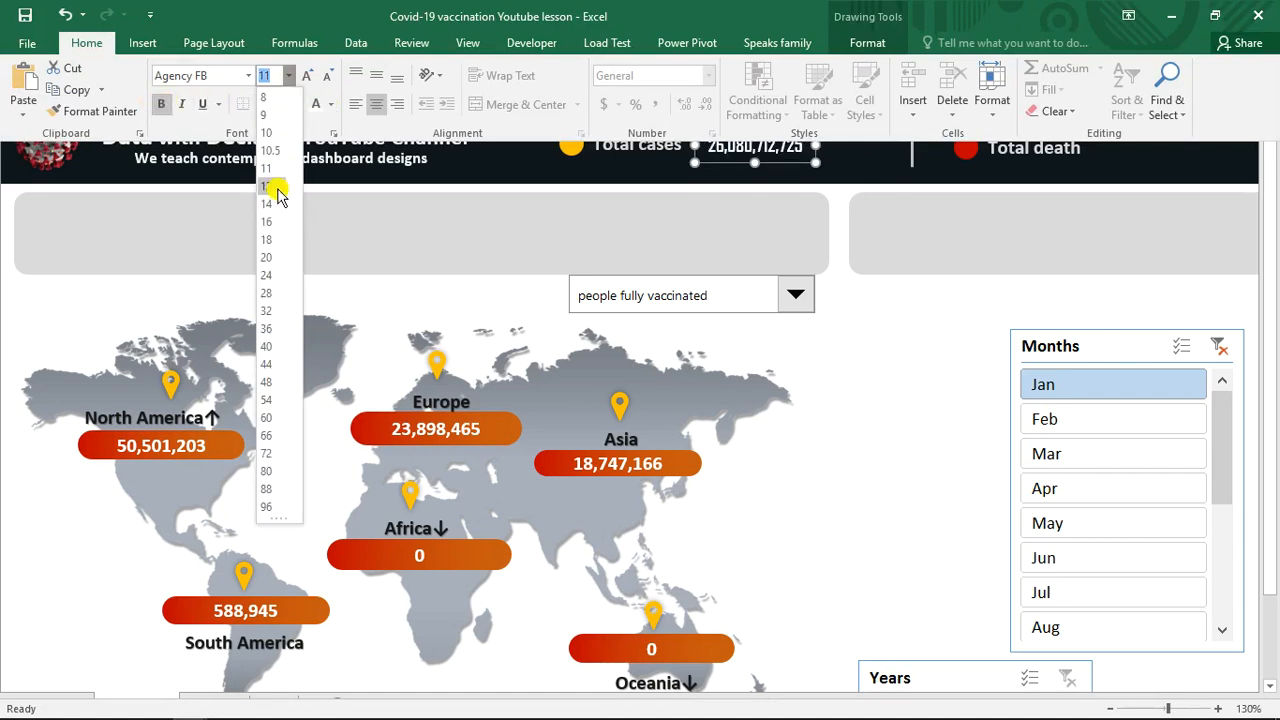
pyautogui.click(266, 276)
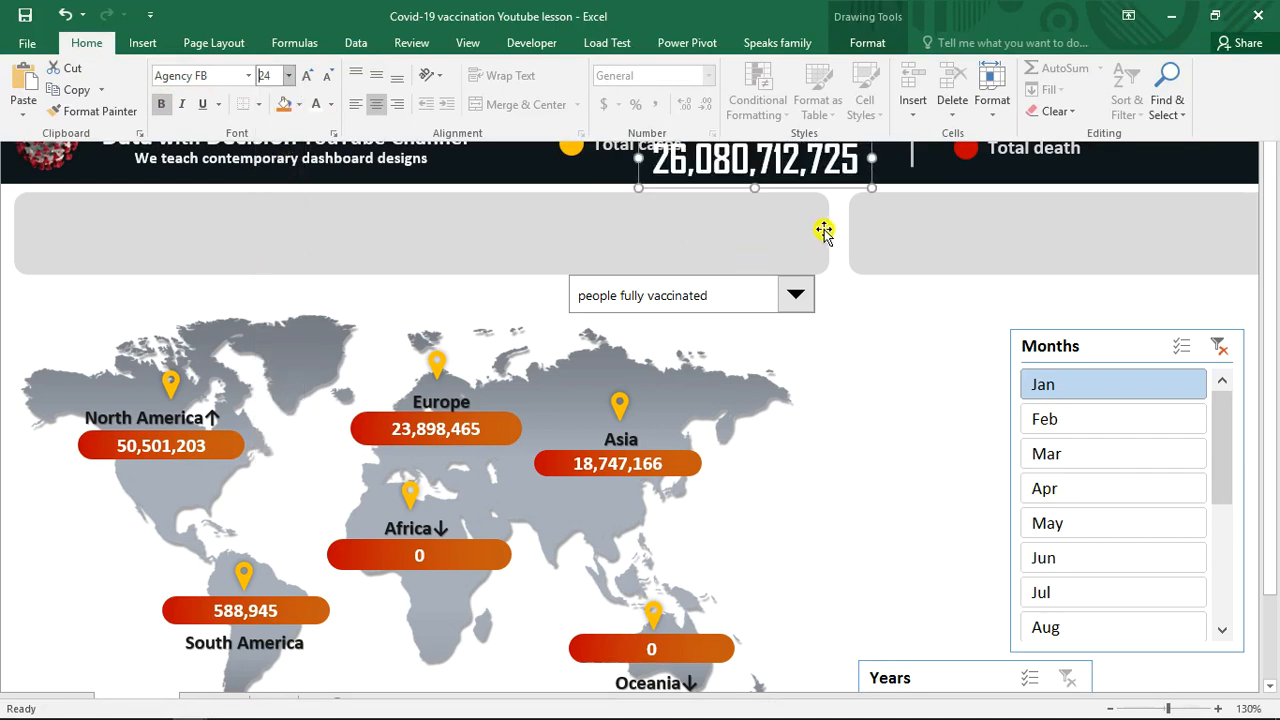
pyautogui.click(793, 191)
pyautogui.moveTo(796, 187); pyautogui.dragTo(832, 175)
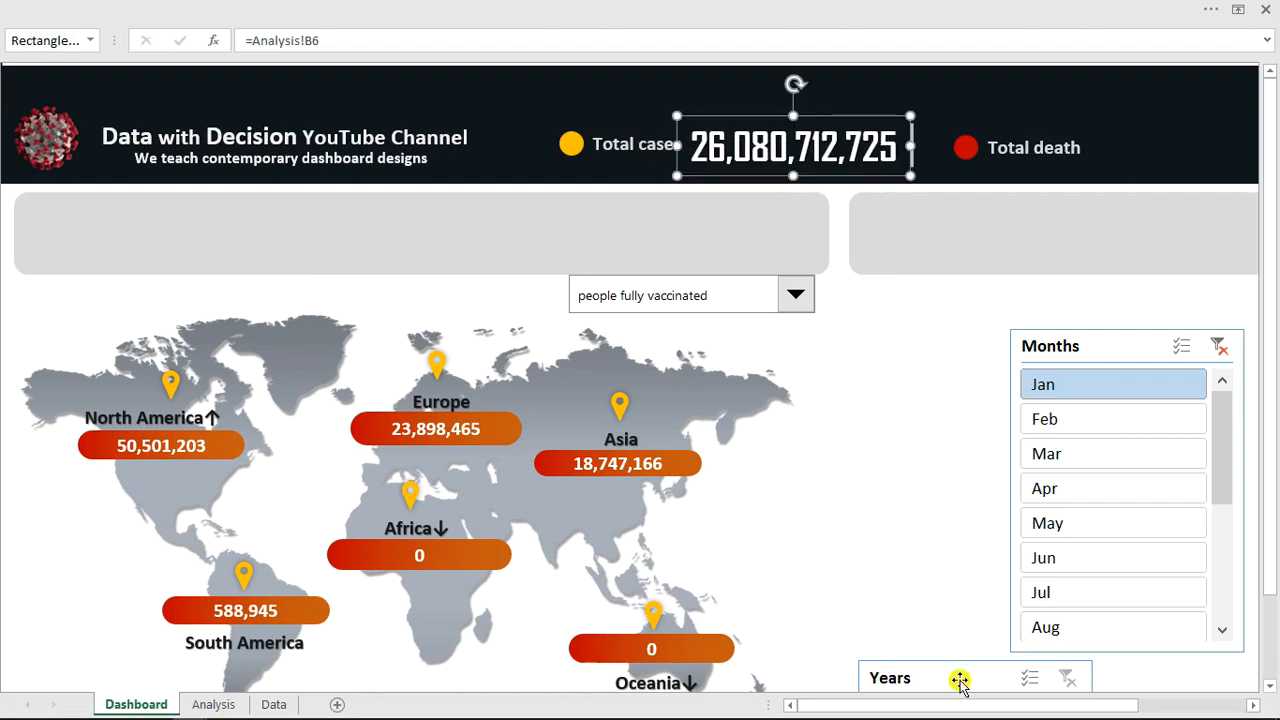
# Duplicate the total cases value and place copies beside the Total death and New death labels in the header
pyautogui.moveTo(950, 703); pyautogui.dragTo(1051, 703)
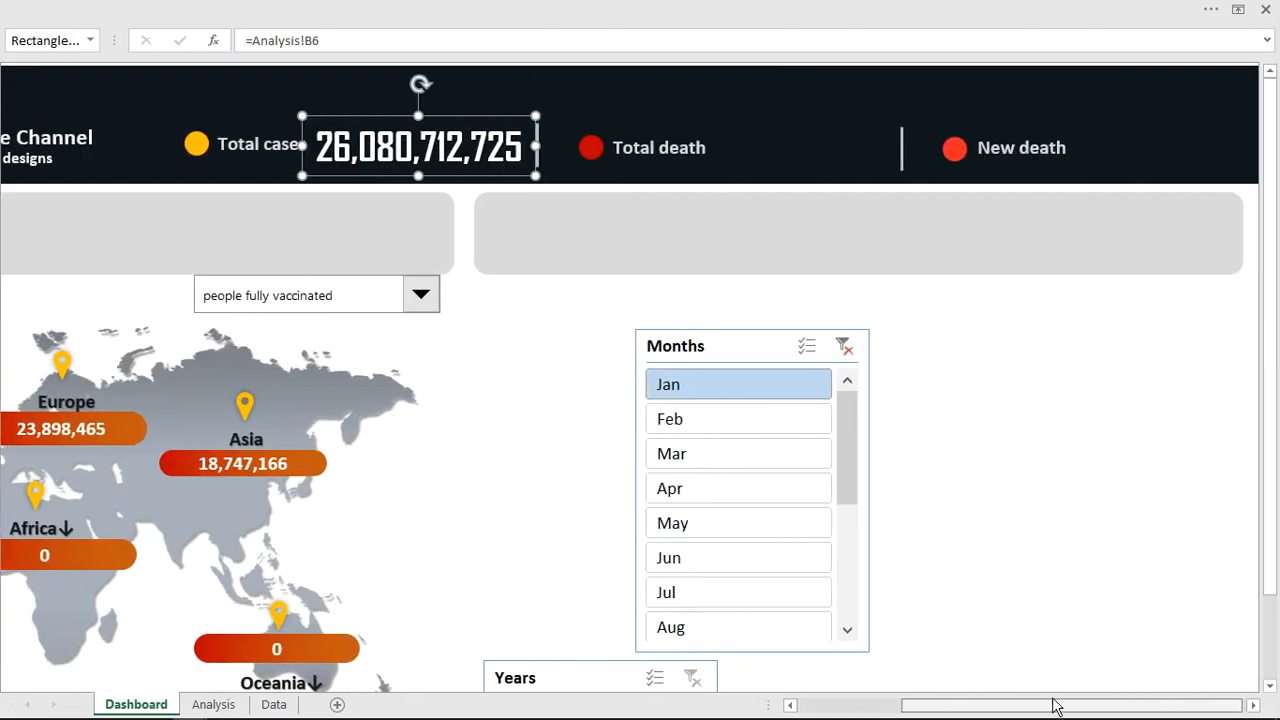
pyautogui.moveTo(481, 175); pyautogui.dragTo(1205, 185)
# Link the copy beside the Total death label to the total deaths value with =Analysis!C6
pyautogui.click(806, 143)
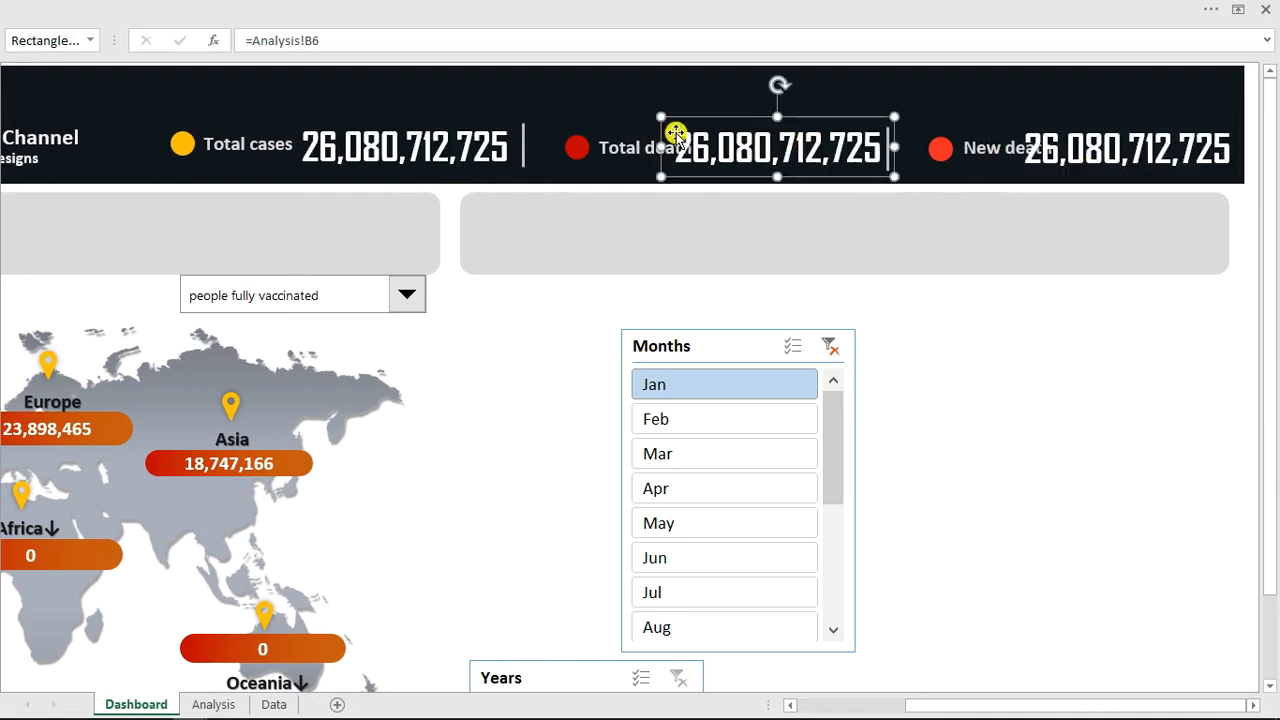
pyautogui.moveTo(325, 35); pyautogui.dragTo(249, 45)
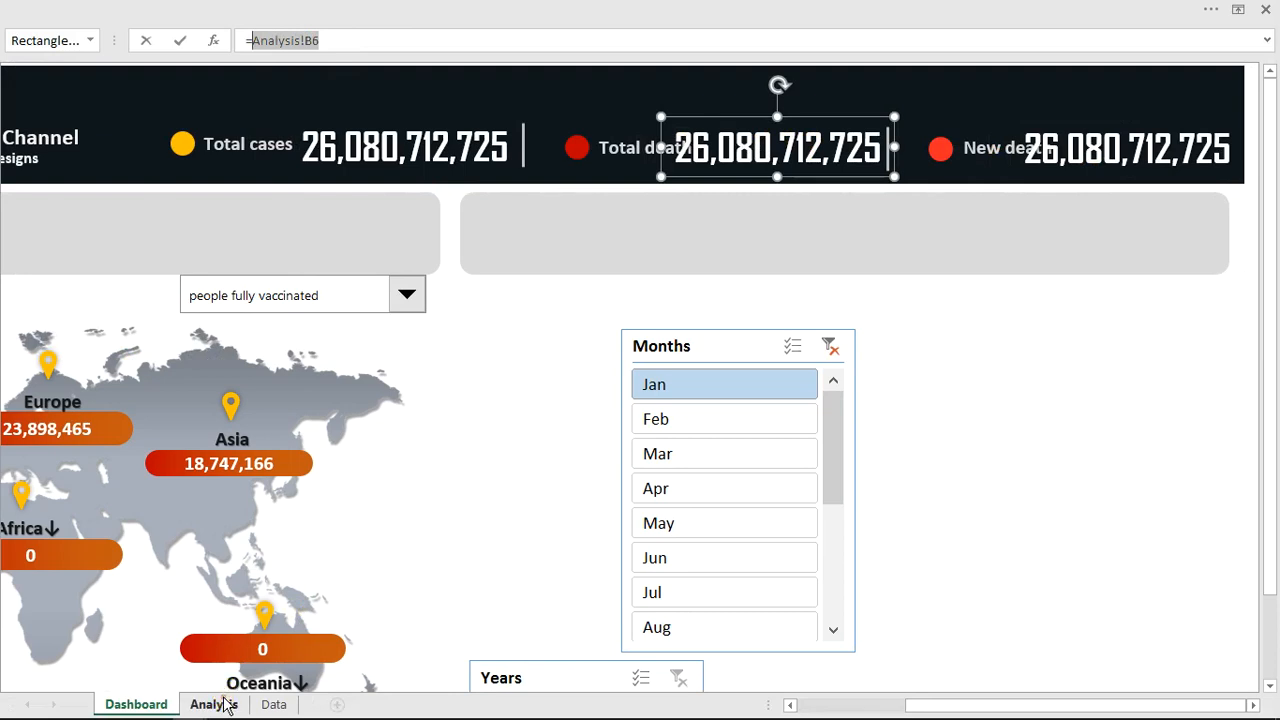
pyautogui.click(213, 704)
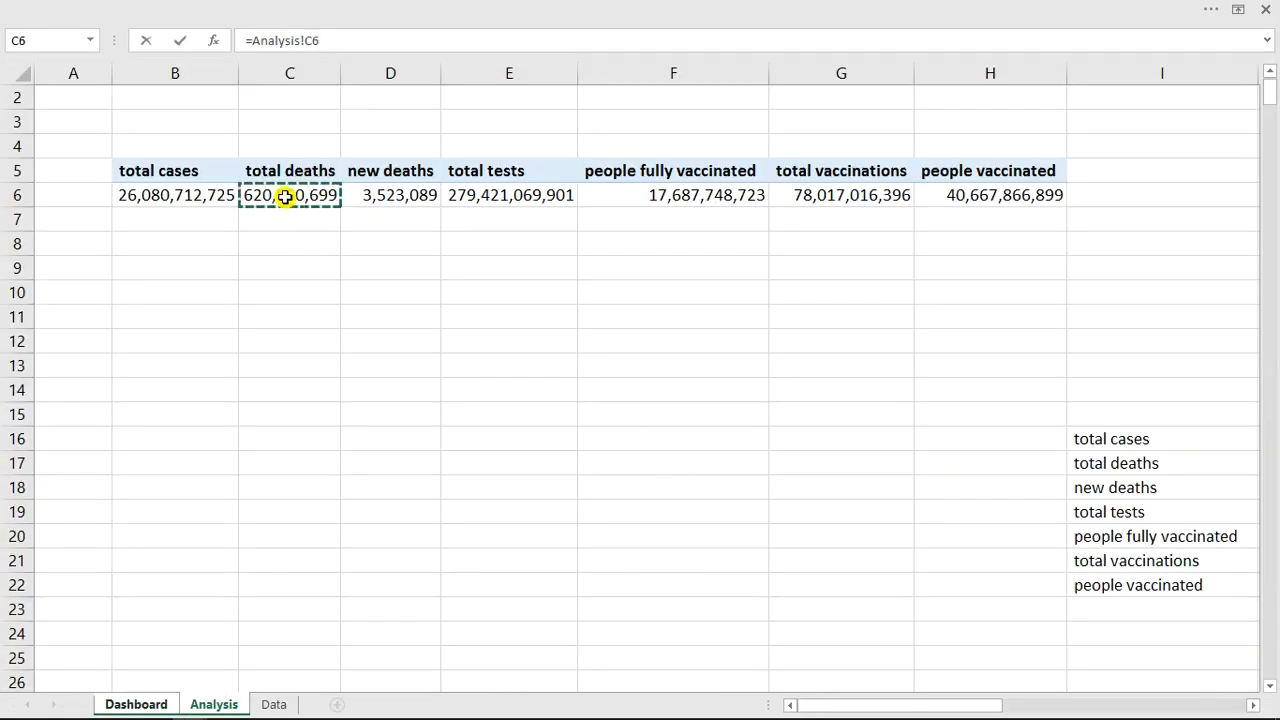
pyautogui.press('Return')
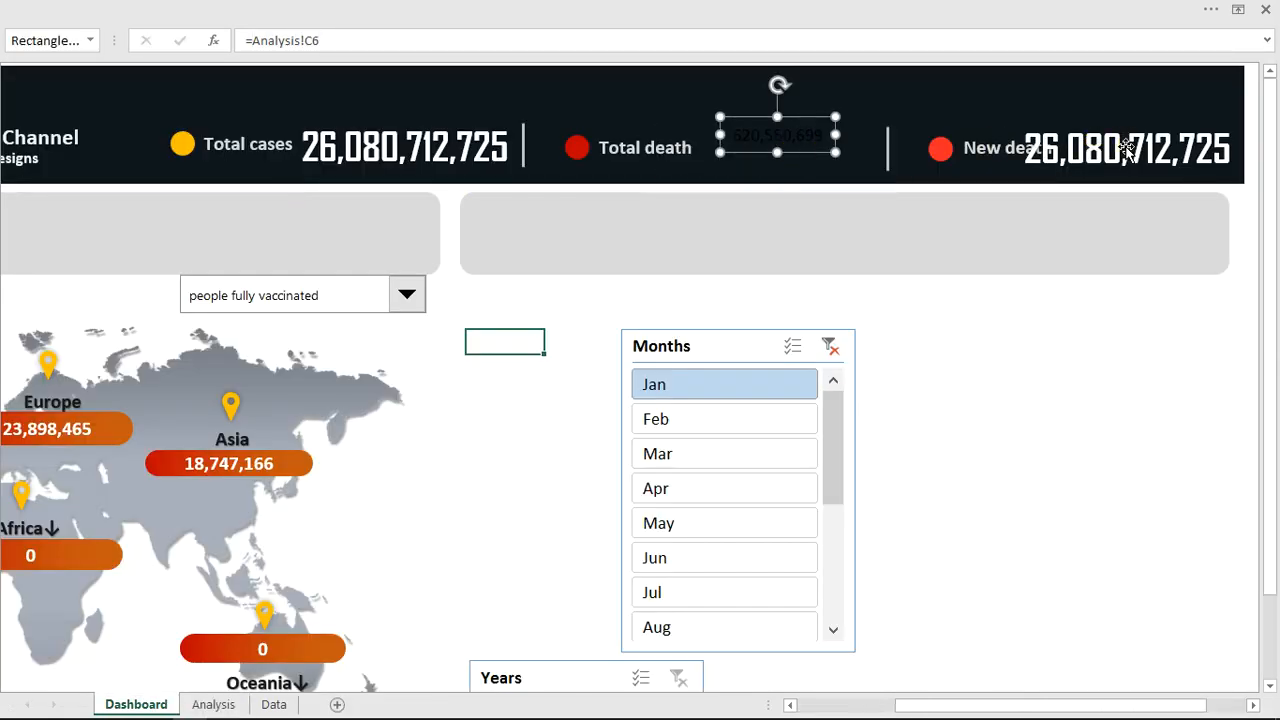
# Link the copy beside the New death label to the new deaths value with =Analysis!D6
pyautogui.click(1095, 143)
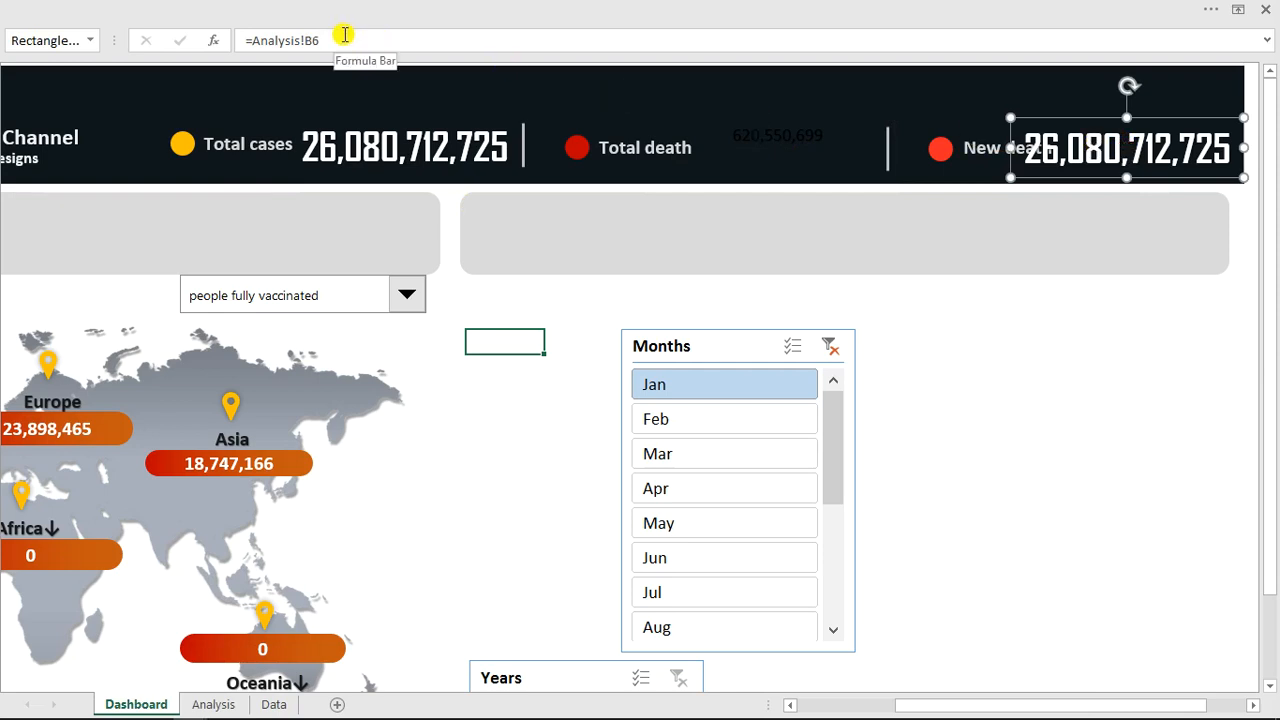
pyautogui.moveTo(329, 37); pyautogui.dragTo(246, 44)
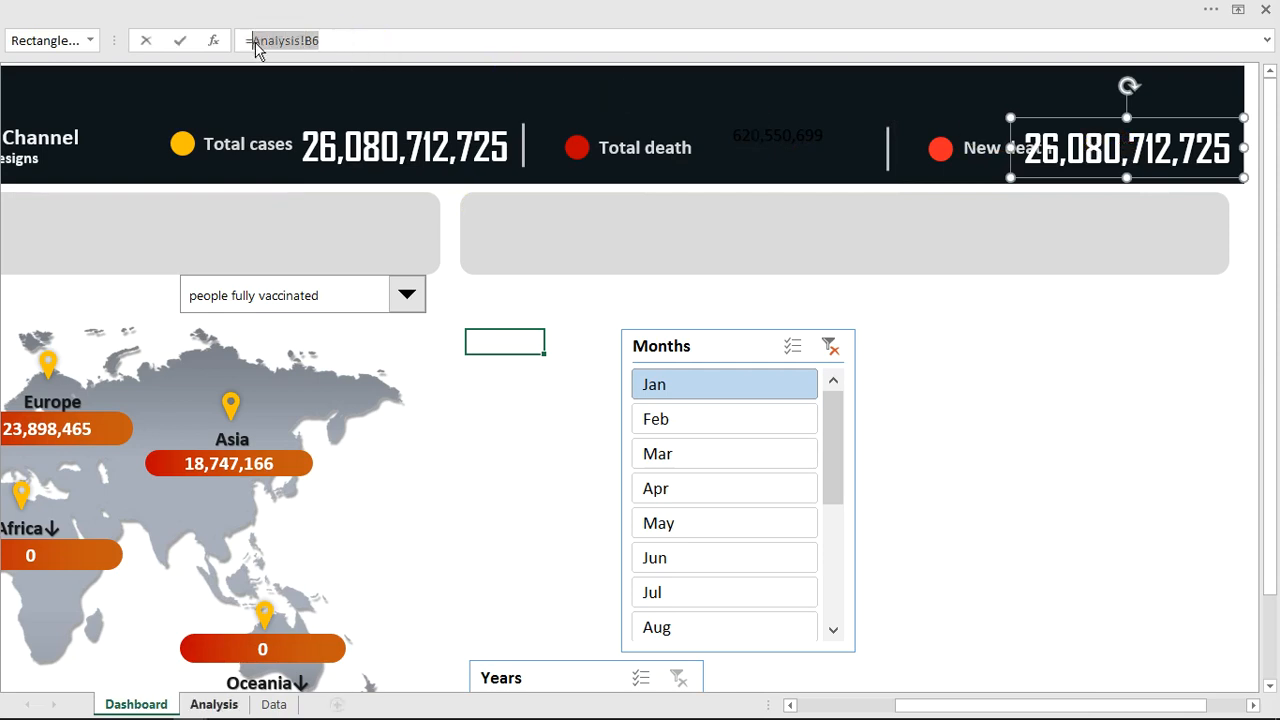
pyautogui.click(213, 705)
pyautogui.click(391, 212)
pyautogui.press('Return')
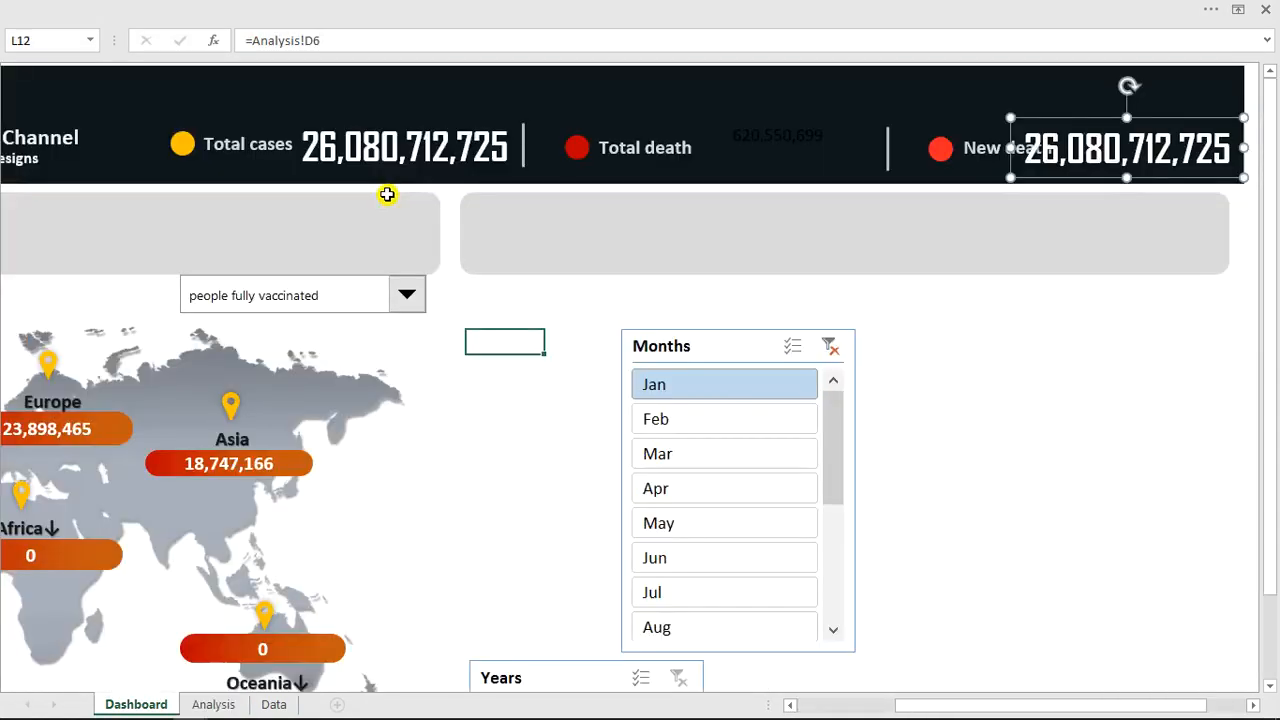
# Copy the total cases value's formatting to the total death and new death values with Format Painter
pyautogui.click(466, 150)
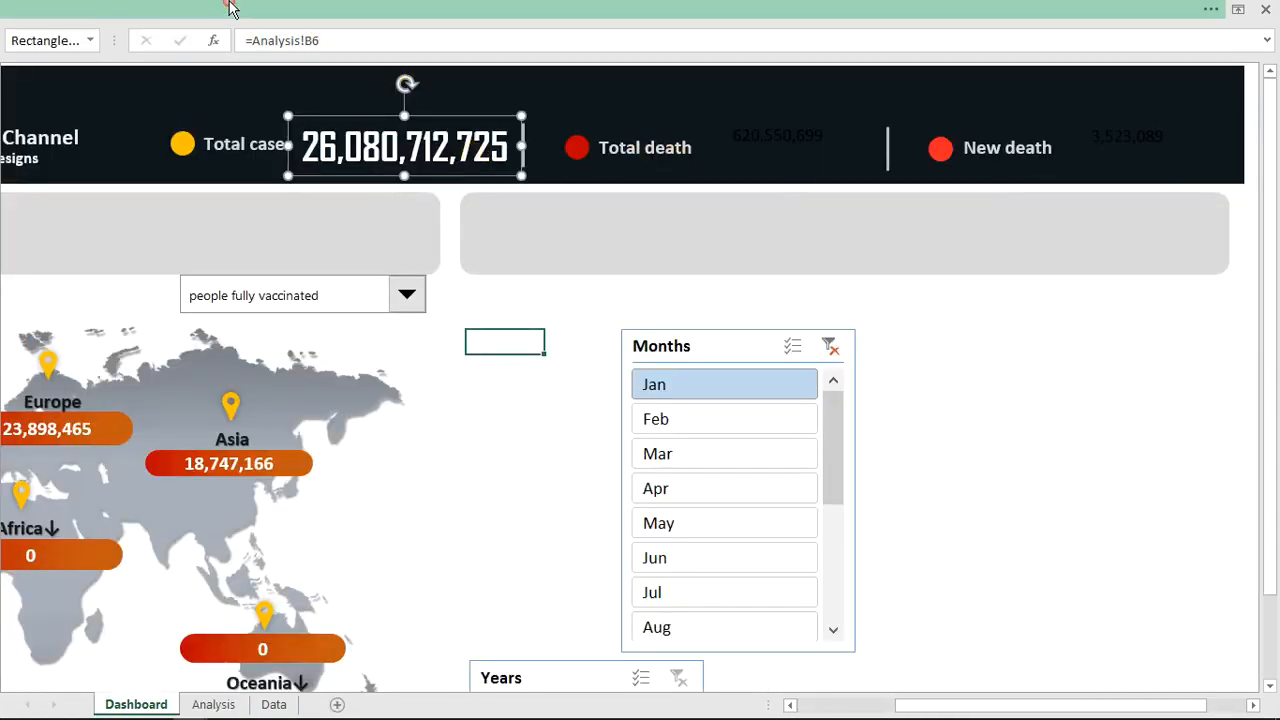
pyautogui.click(77, 119)
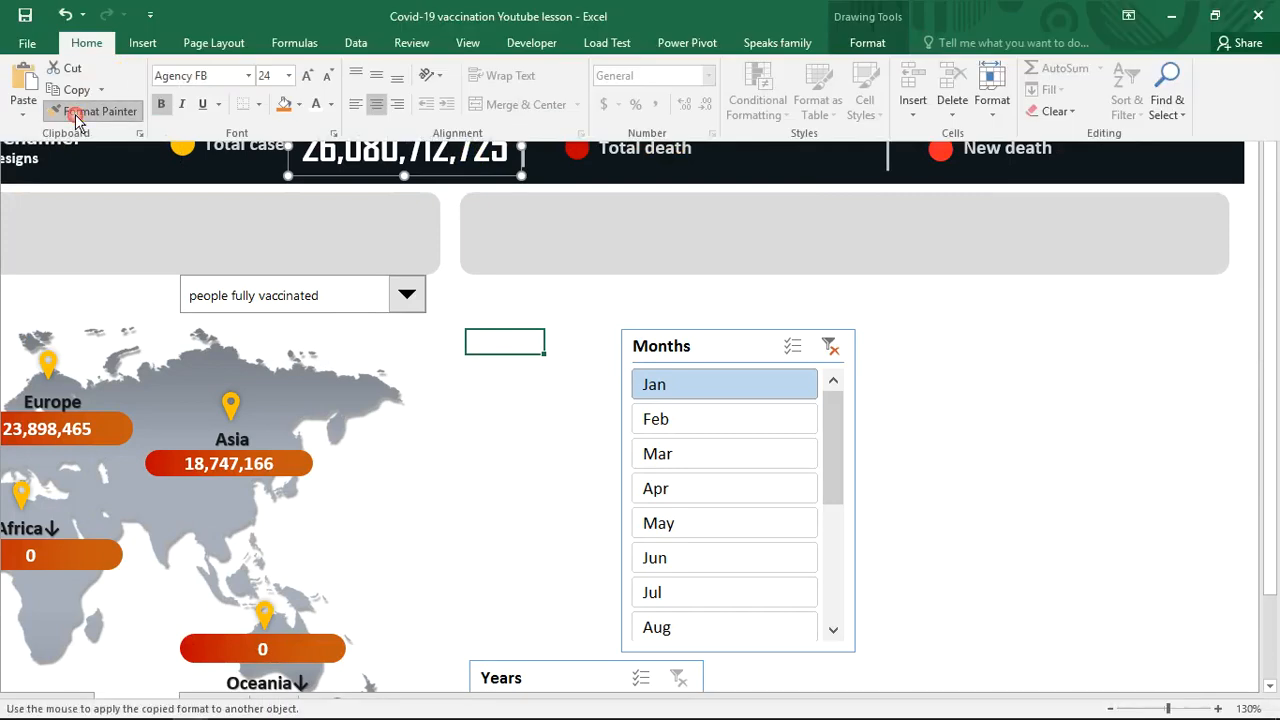
pyautogui.click(795, 136)
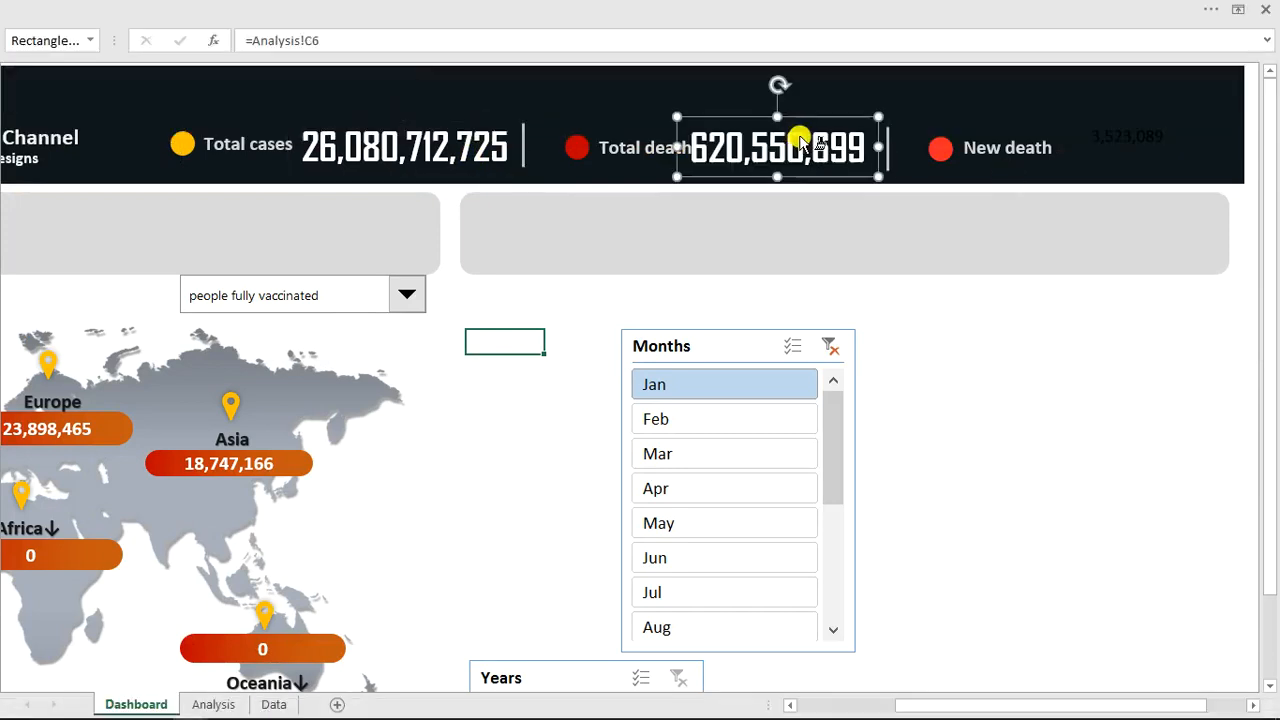
pyautogui.click(1124, 145)
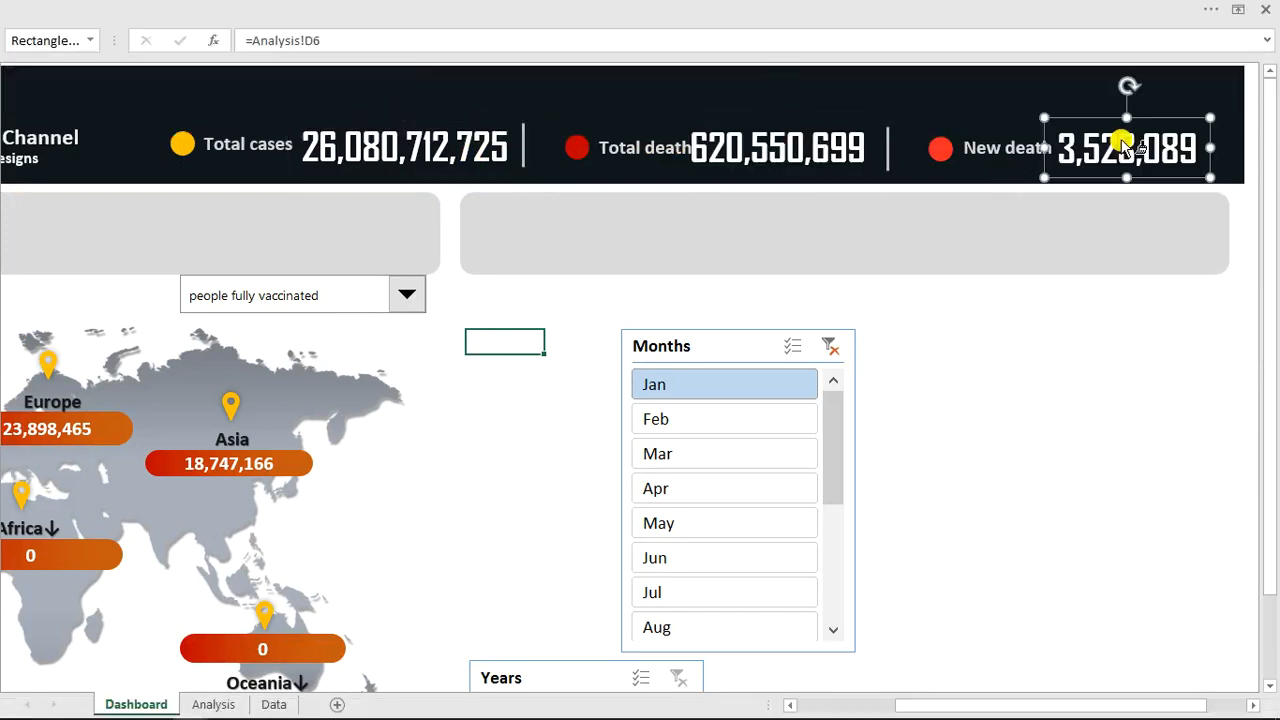
# Nudge the new death and total death values clear of their labels in the dashboard header
pyautogui.moveTo(1148, 180); pyautogui.dragTo(1158, 179)
pyautogui.click(835, 180)
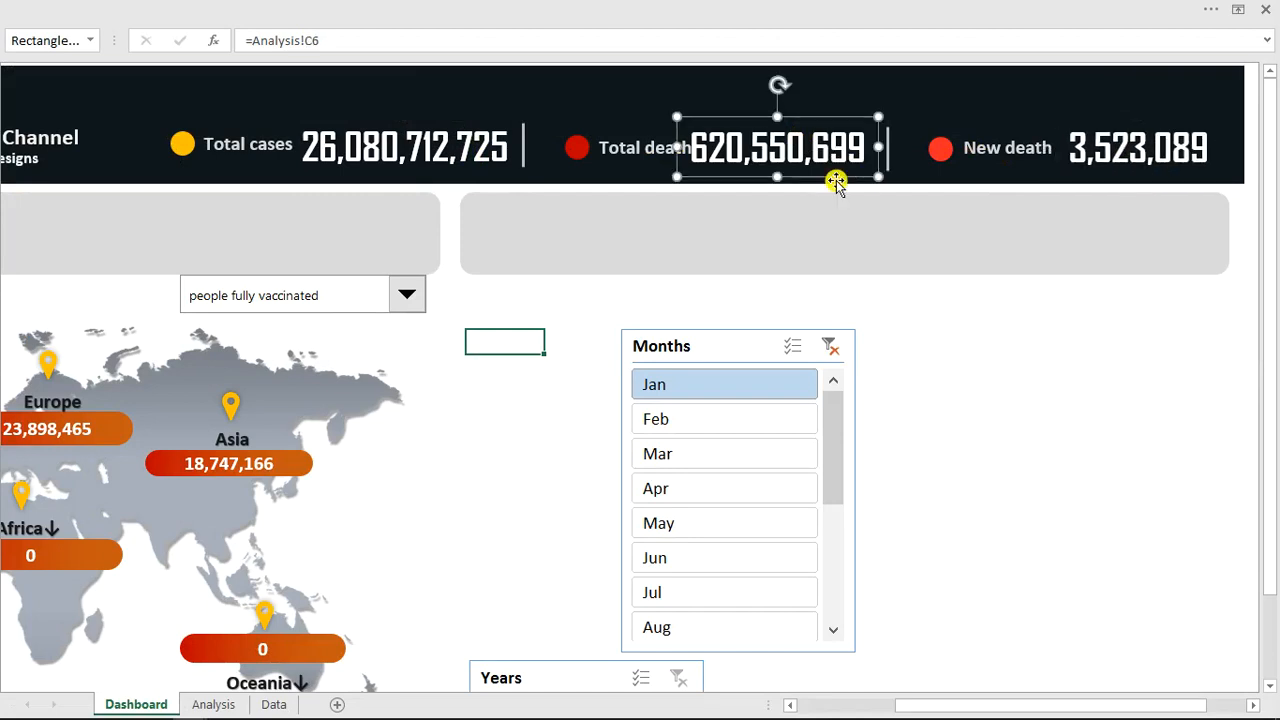
pyautogui.moveTo(835, 178); pyautogui.dragTo(845, 180)
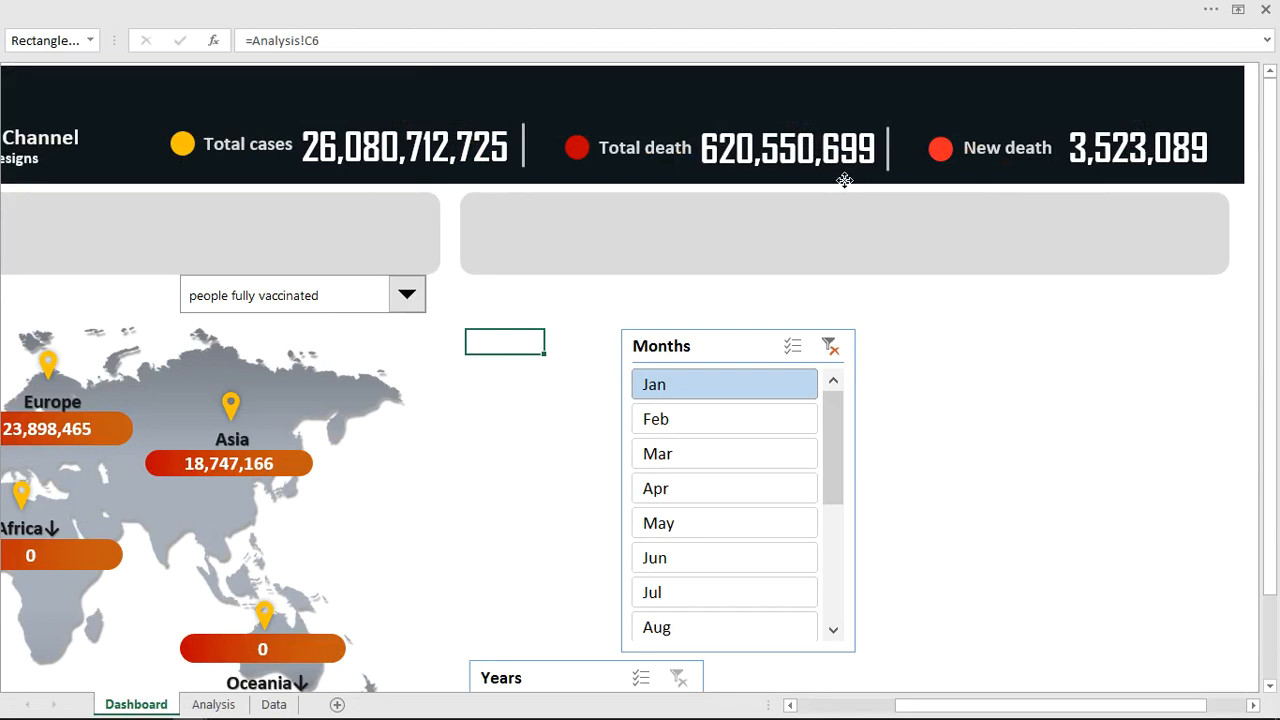
pyautogui.click(1026, 436)
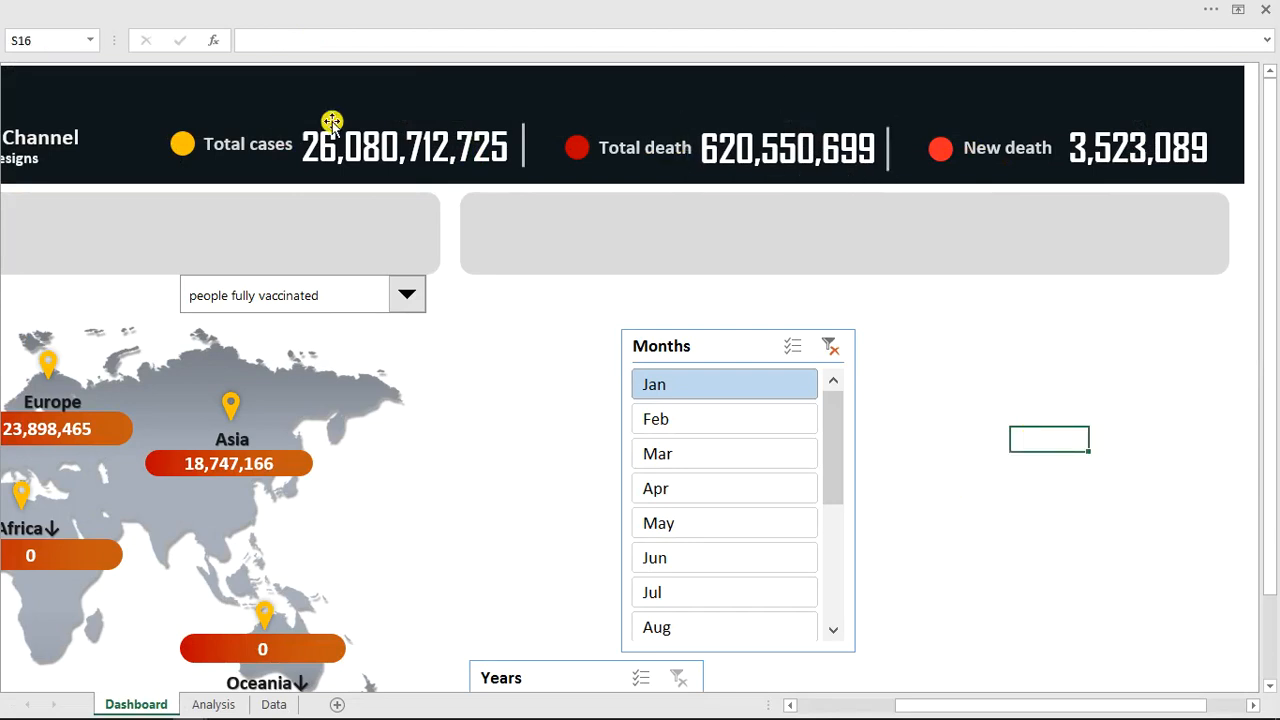
# Test the dashboard's response to the Months slicer by filtering to Mar and then to May
pyautogui.click(550, 9)
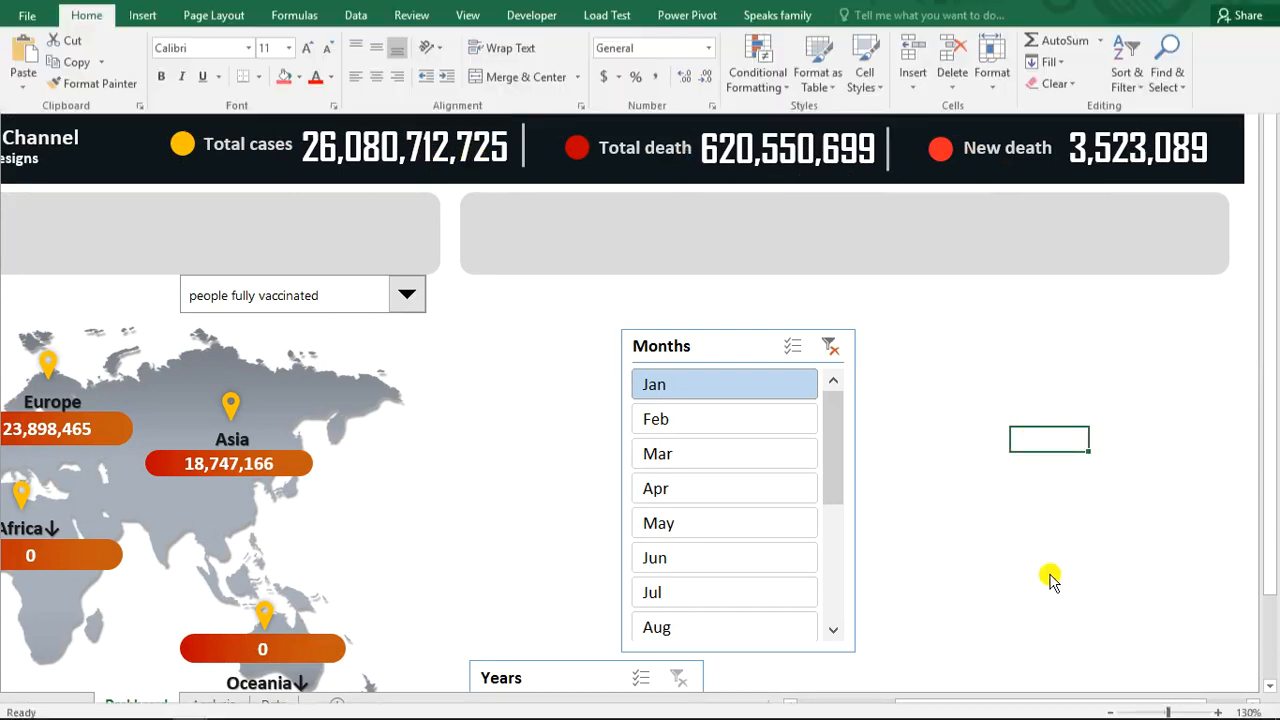
pyautogui.click(1113, 709)
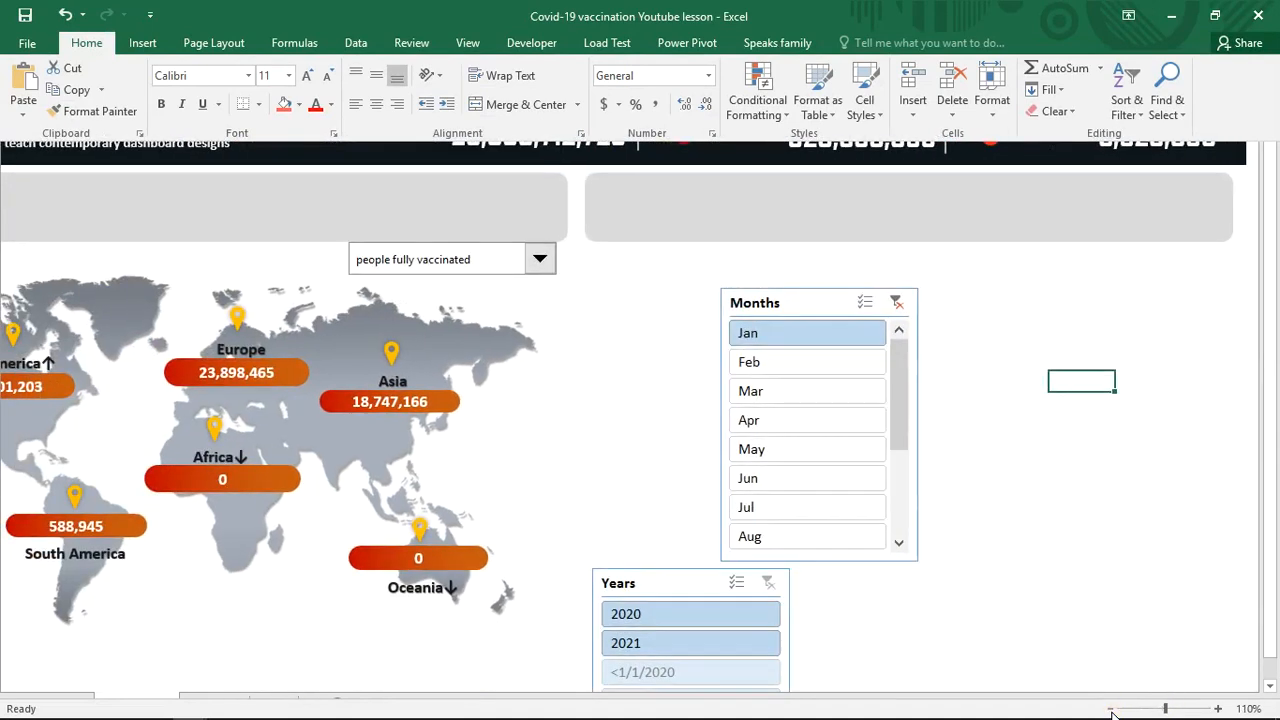
pyautogui.click(1113, 709)
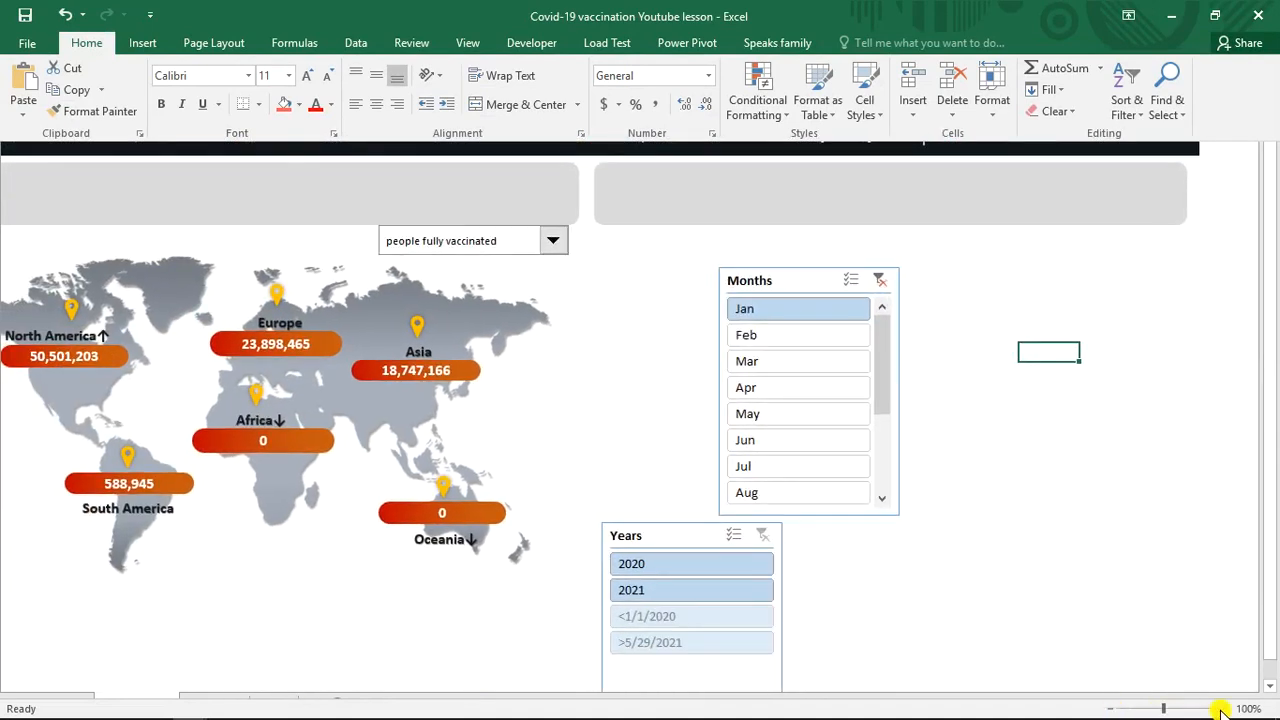
pyautogui.hotkey('ctrl', 'shift', 'F1')
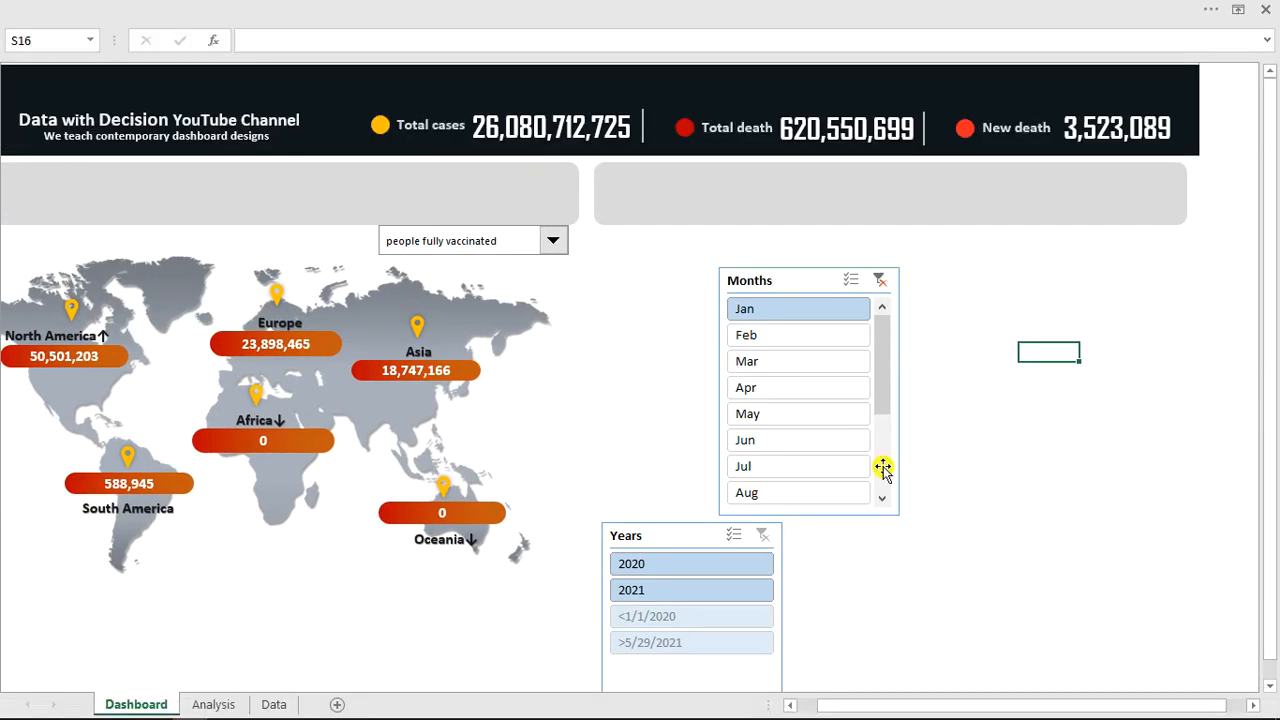
pyautogui.click(767, 357)
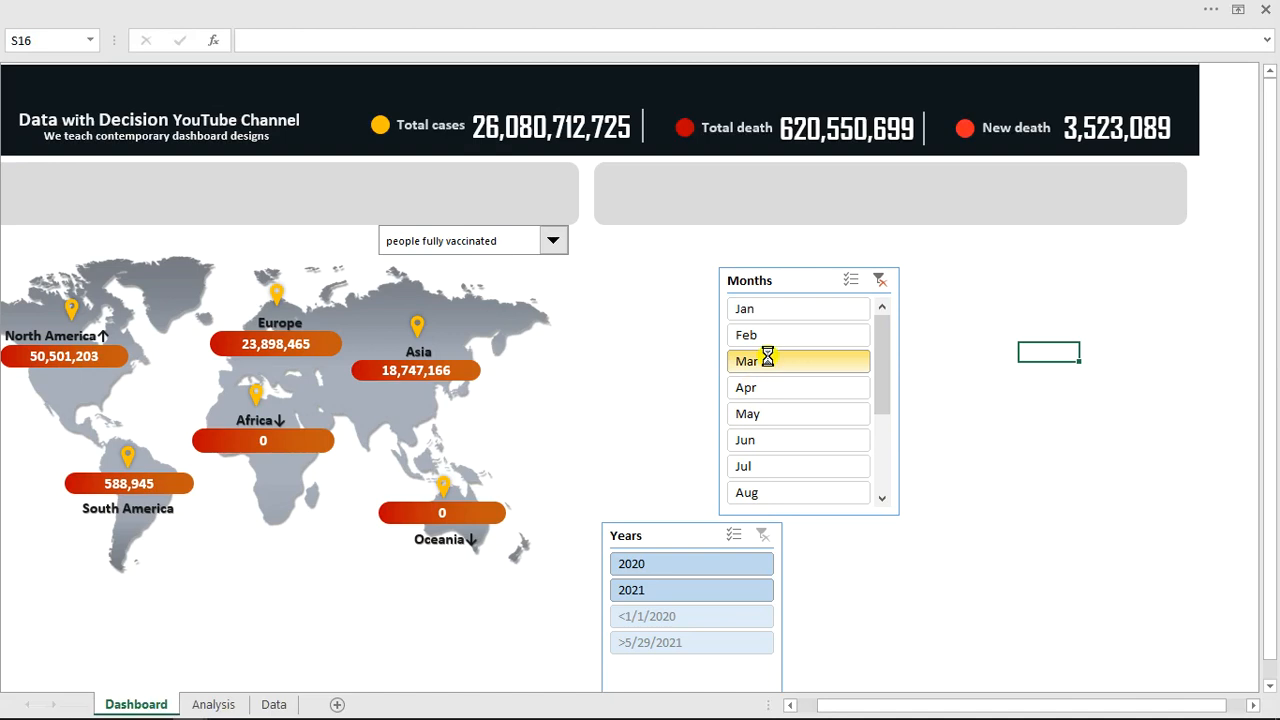
pyautogui.click(774, 413)
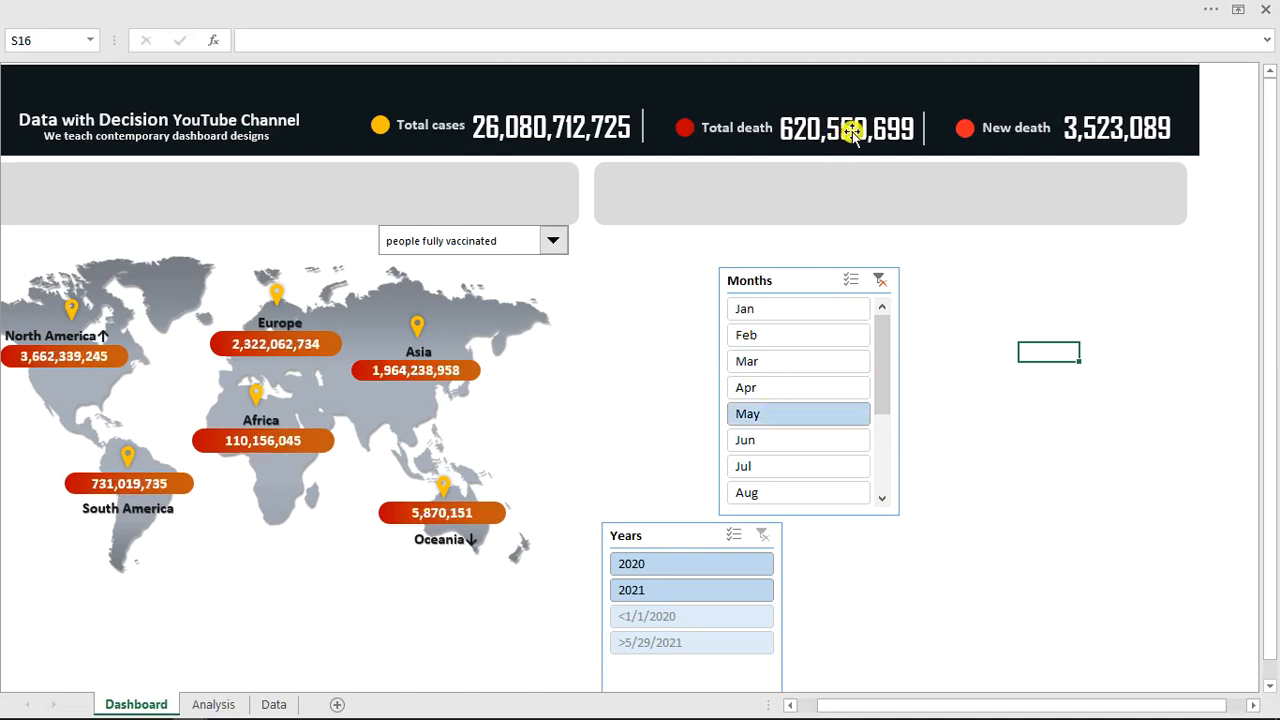
# Cut the Months and Years slicers together from the Dashboard sheet
pyautogui.click(760, 283)
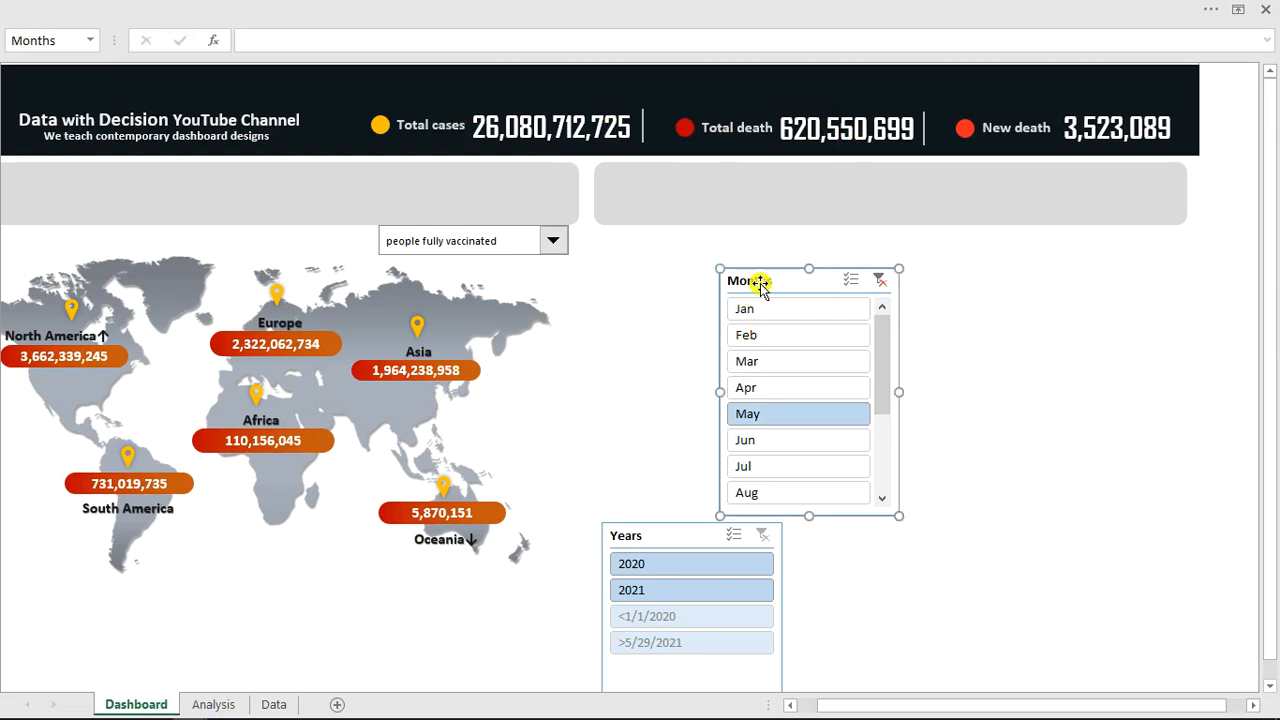
pyautogui.keyDown('ctrl'); pyautogui.click(679, 540); pyautogui.keyUp('ctrl')
pyautogui.hotkey('ctrl', 'x')
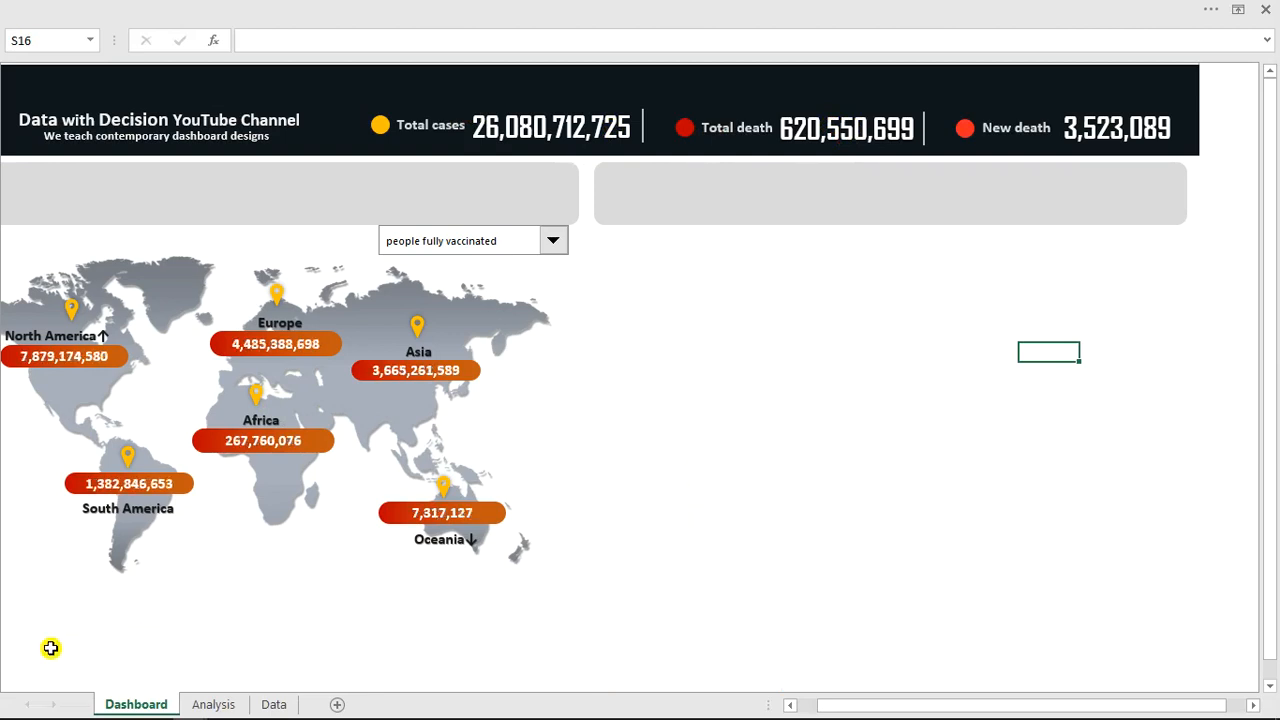
# Check the Making a Dynamic Dashboard workbook for reference, and ungroup the People Vaccinated summary card on the Covid-19 vaccination dashboard
pyautogui.moveTo(180, 710)
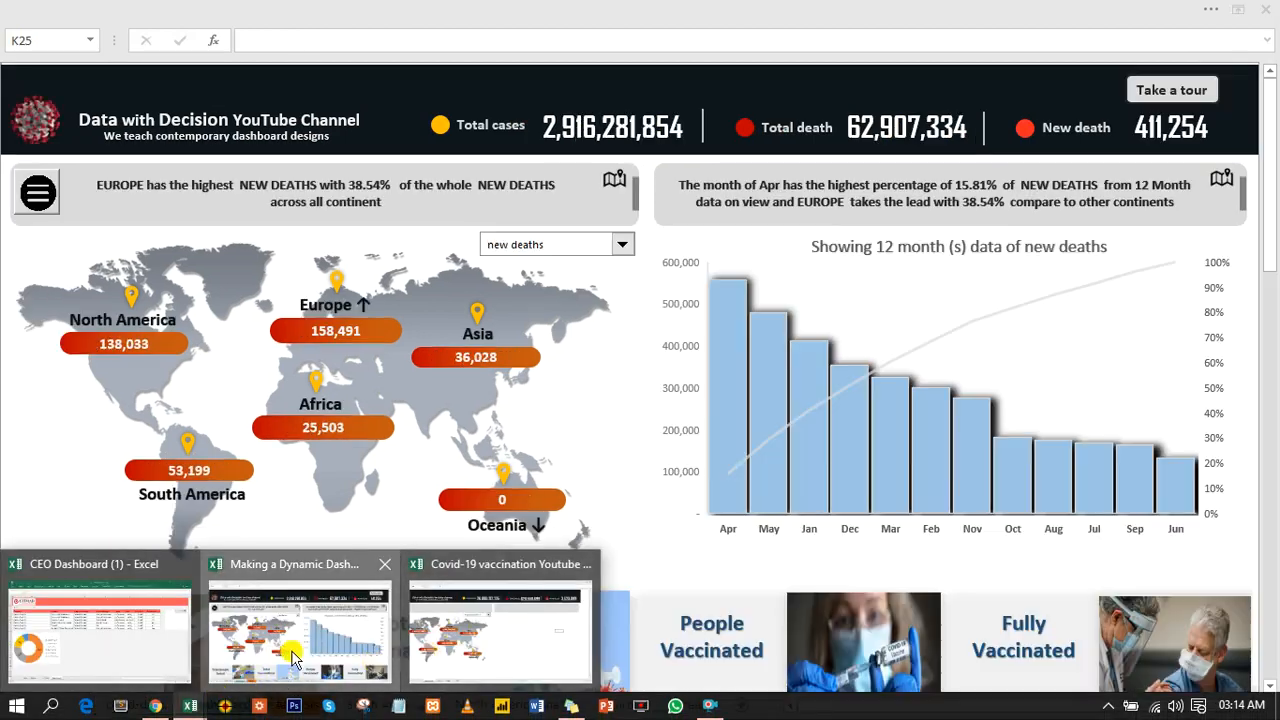
pyautogui.click(160, 645)
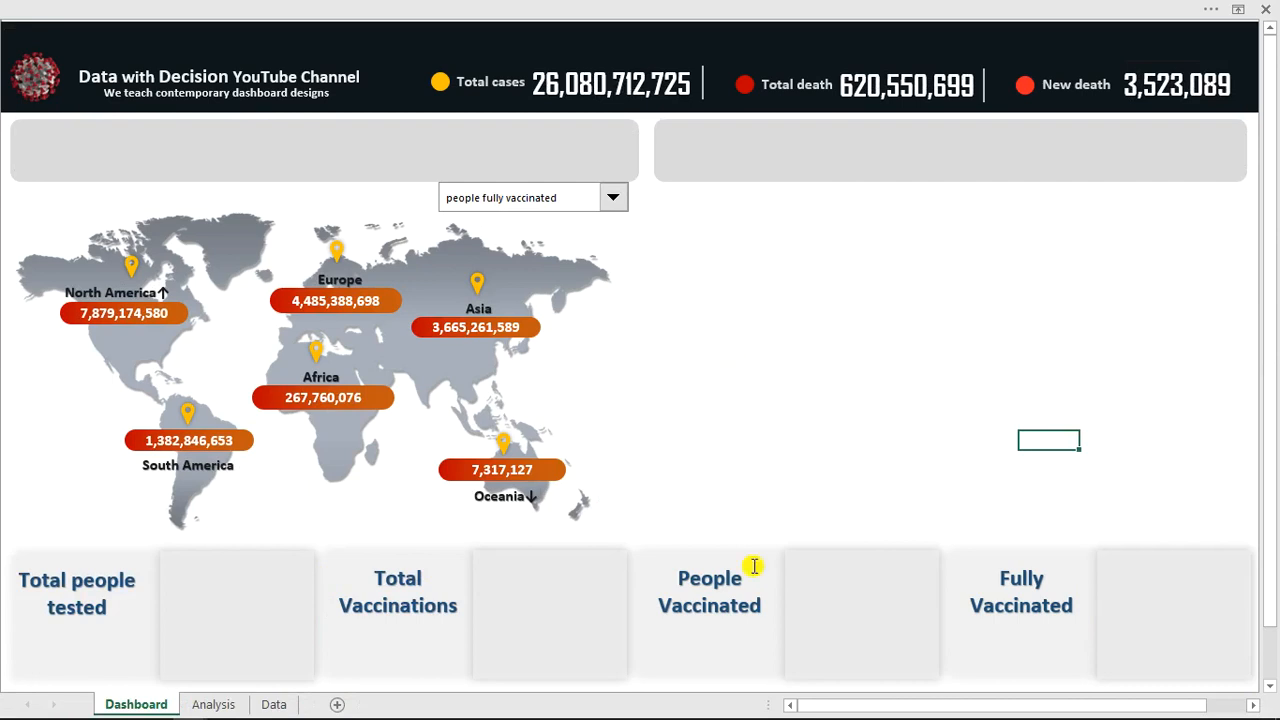
pyautogui.click(576, 609)
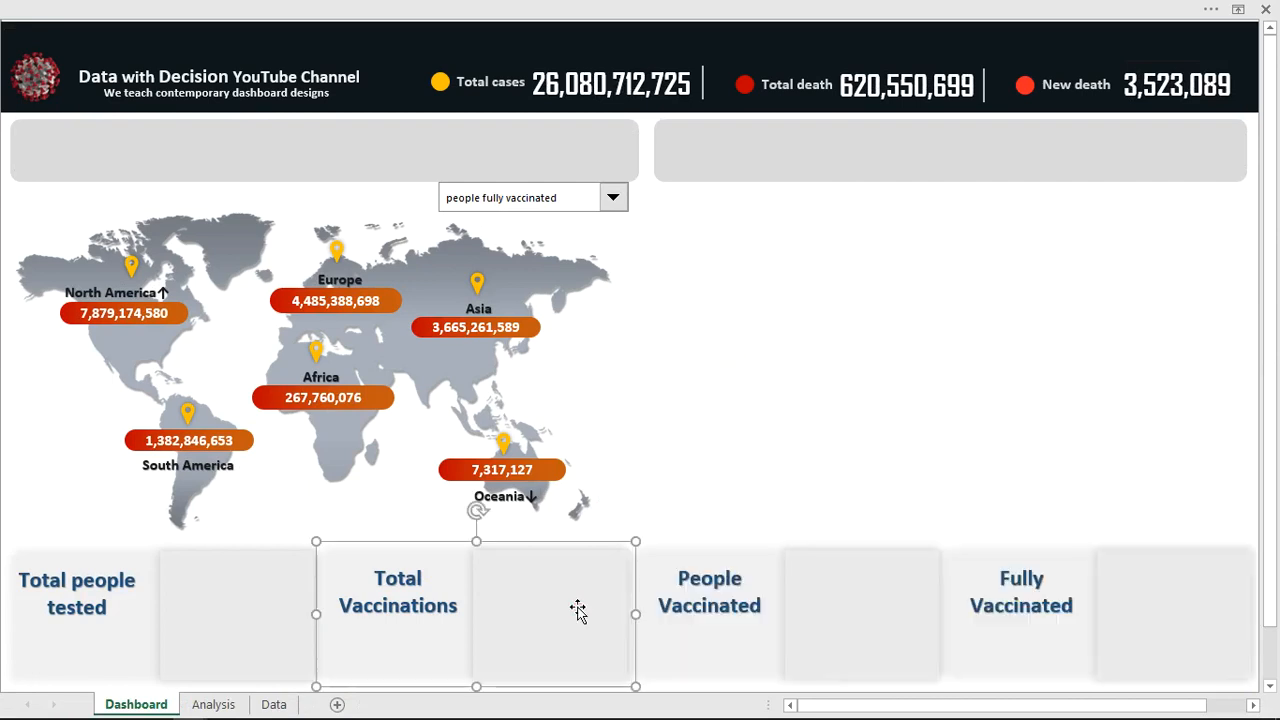
pyautogui.click(917, 583)
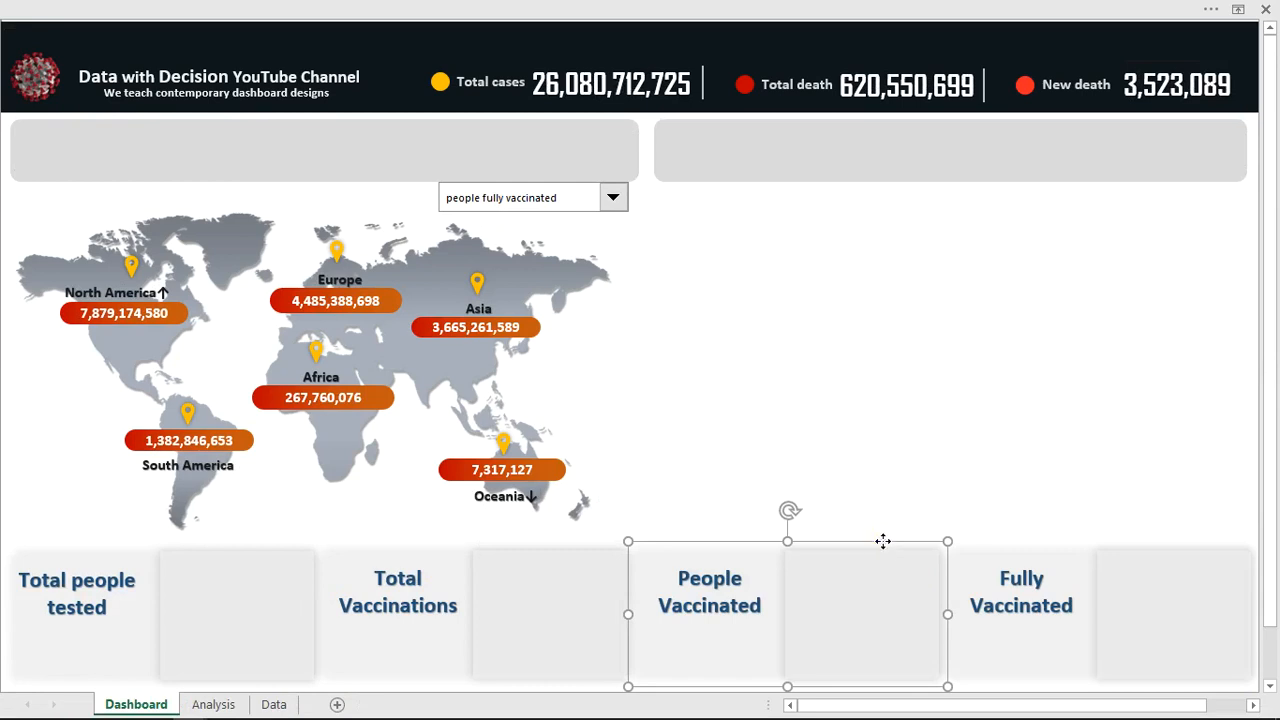
pyautogui.rightClick(883, 541)
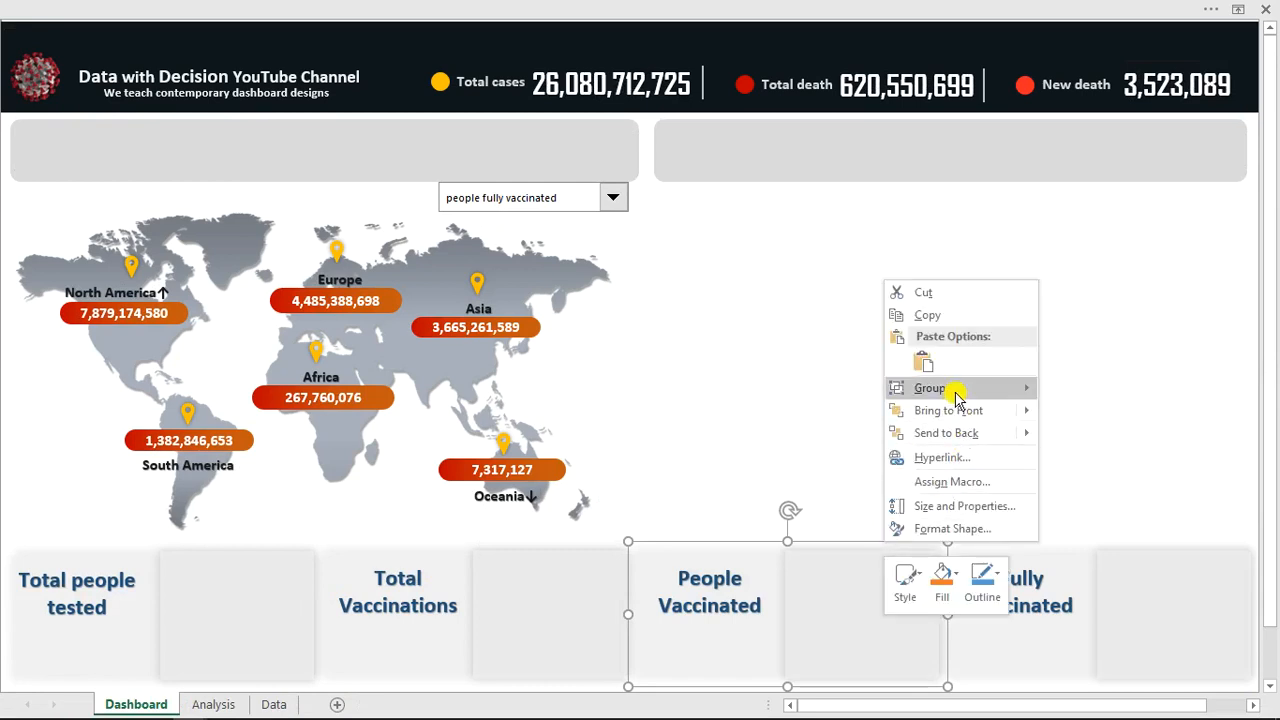
pyautogui.moveTo(957, 397)
pyautogui.click(1083, 435)
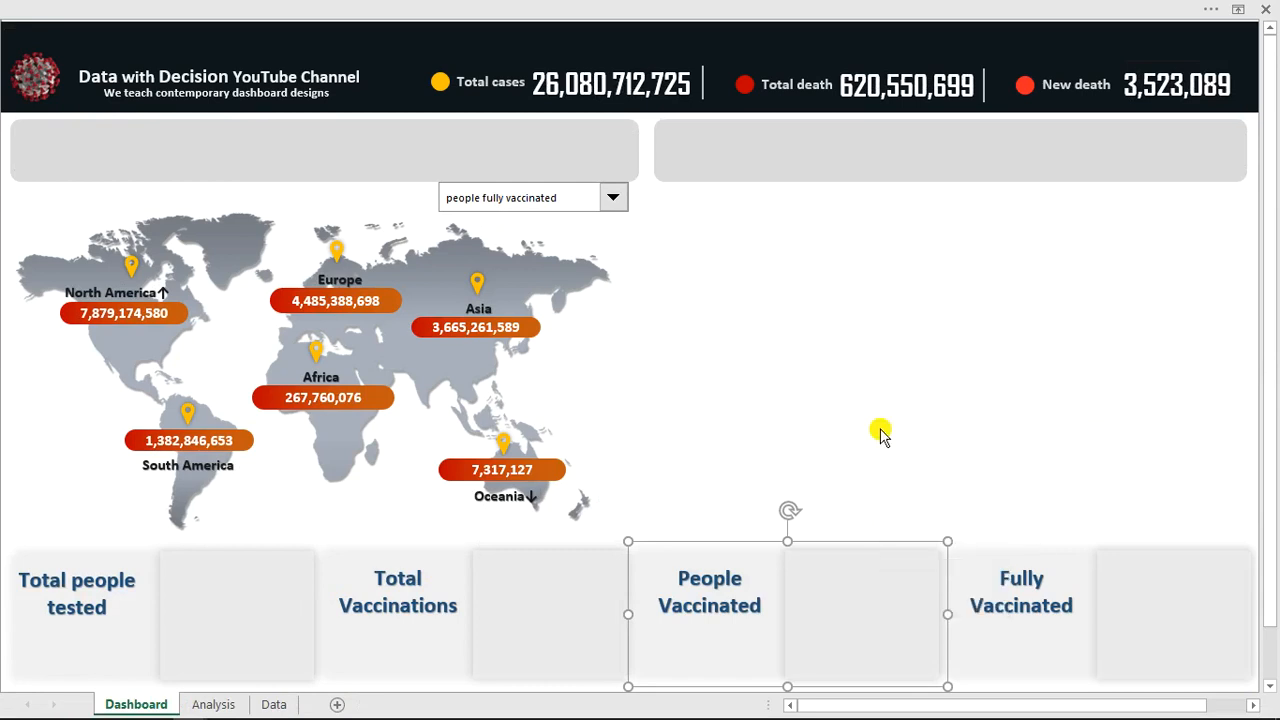
pyautogui.click(877, 462)
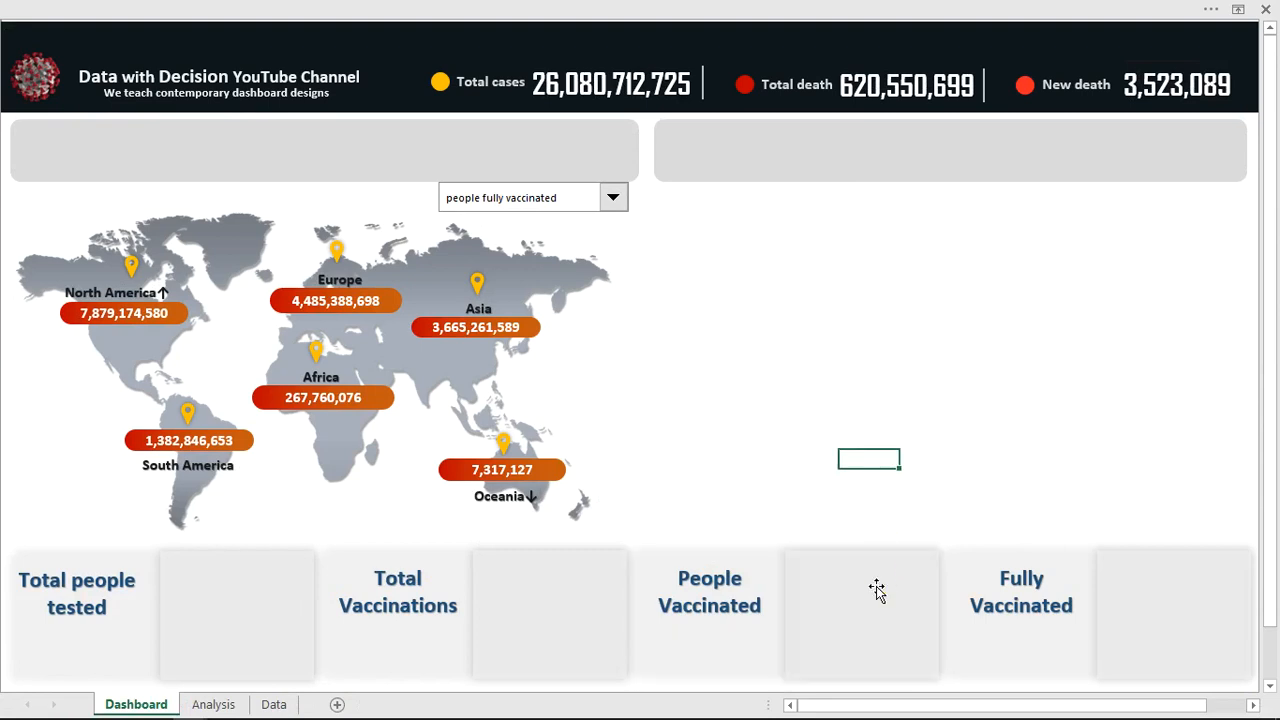
# Try moving the two background shapes of the People Vaccinated card into the empty area above, and undo the moves
pyautogui.click(876, 590)
pyautogui.moveTo(877, 589); pyautogui.dragTo(897, 364)
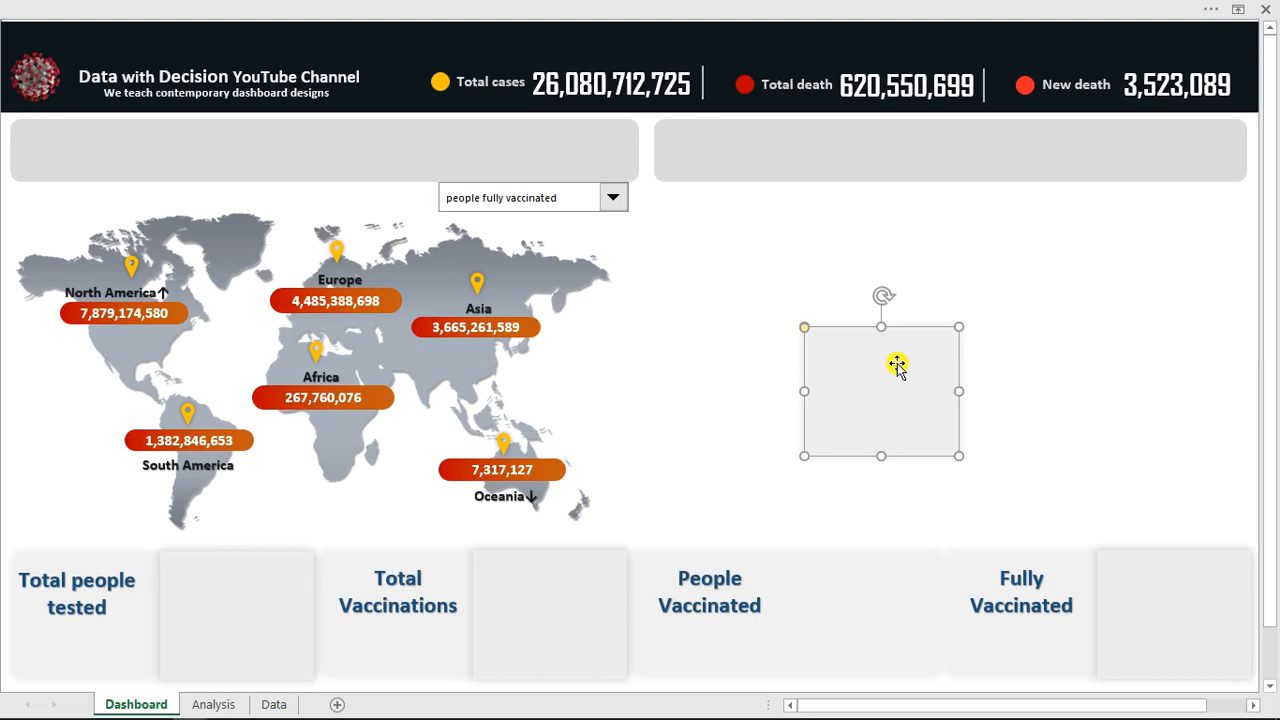
pyautogui.click(782, 630)
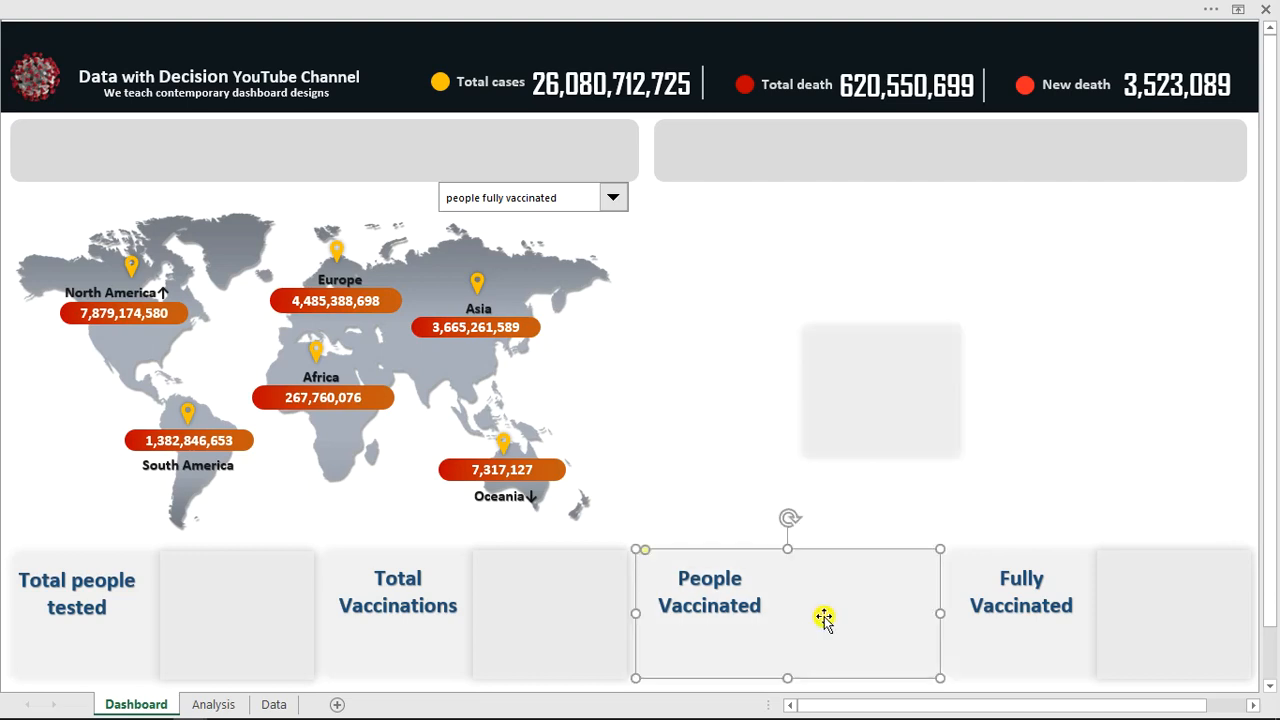
pyautogui.moveTo(822, 616); pyautogui.dragTo(846, 372)
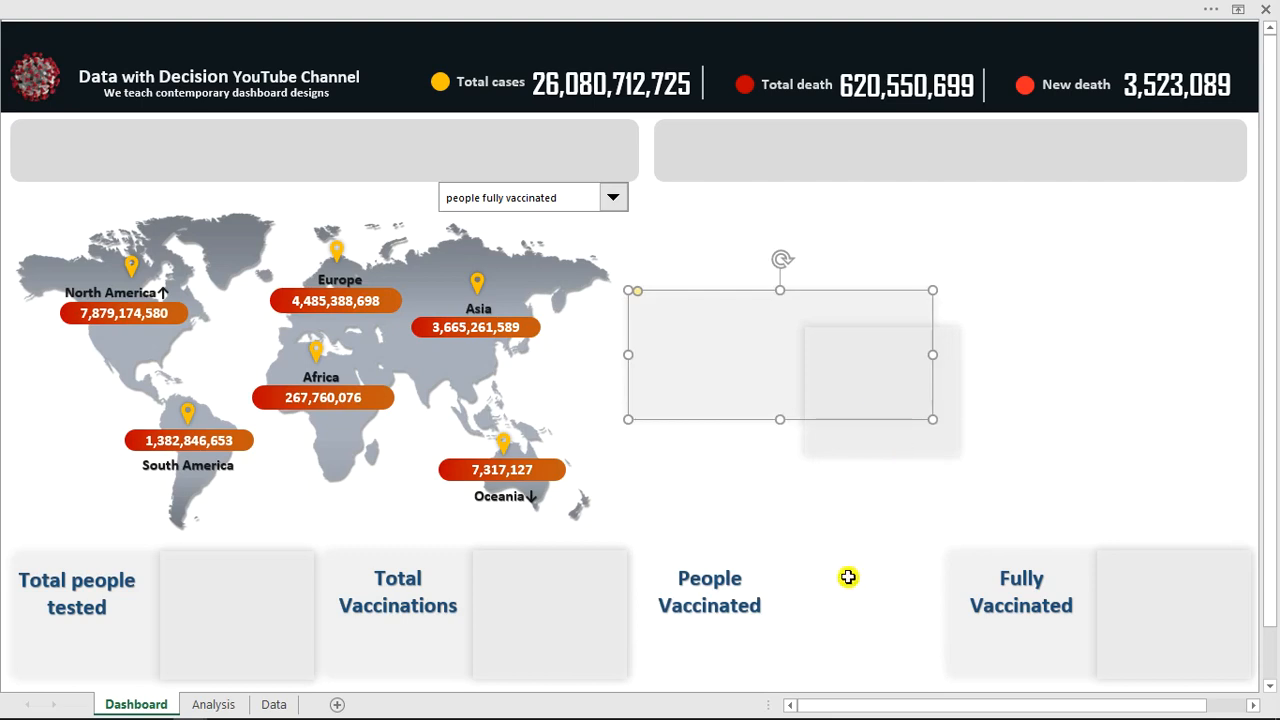
pyautogui.click(791, 611)
pyautogui.click(830, 662)
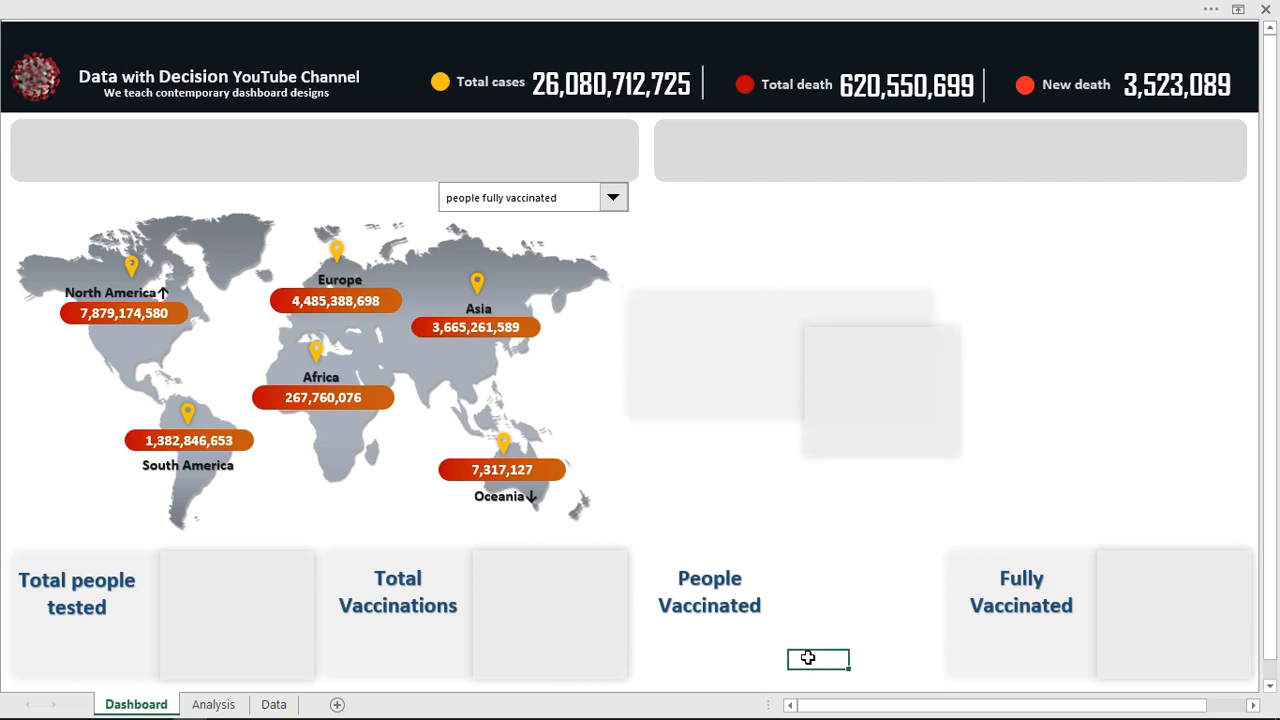
pyautogui.hotkey('ctrl', 'z')
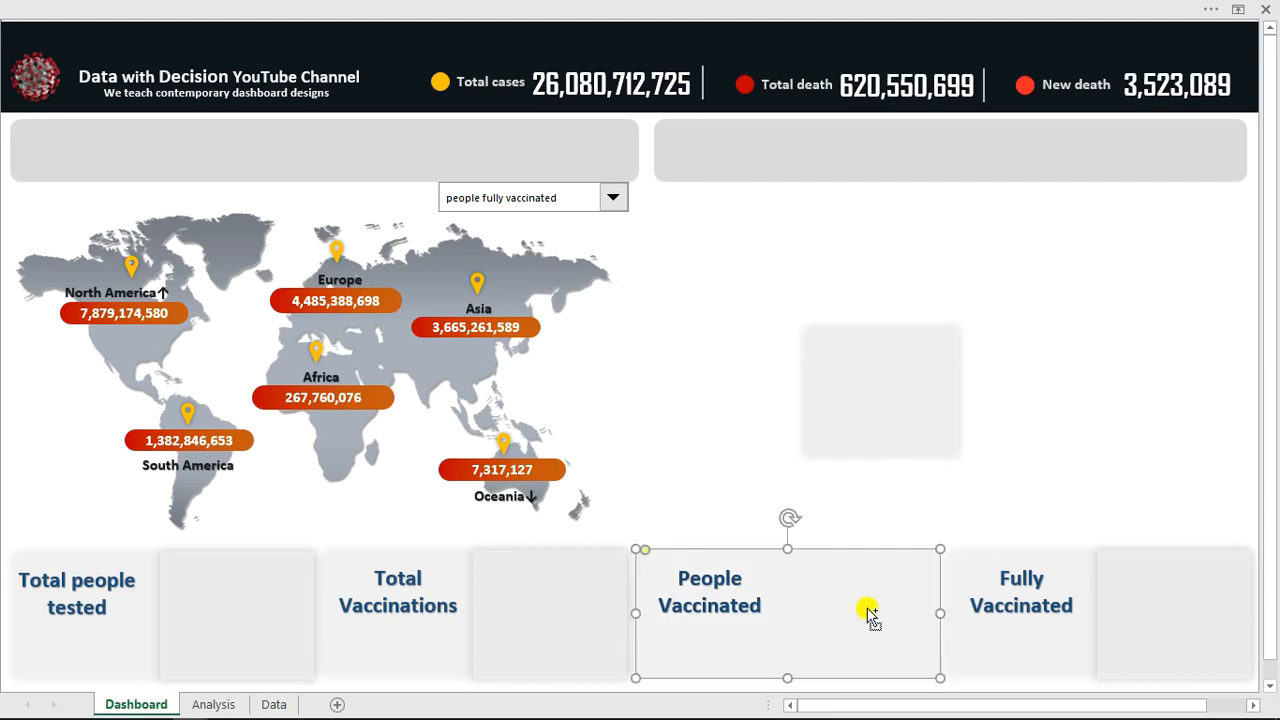
pyautogui.click(893, 443)
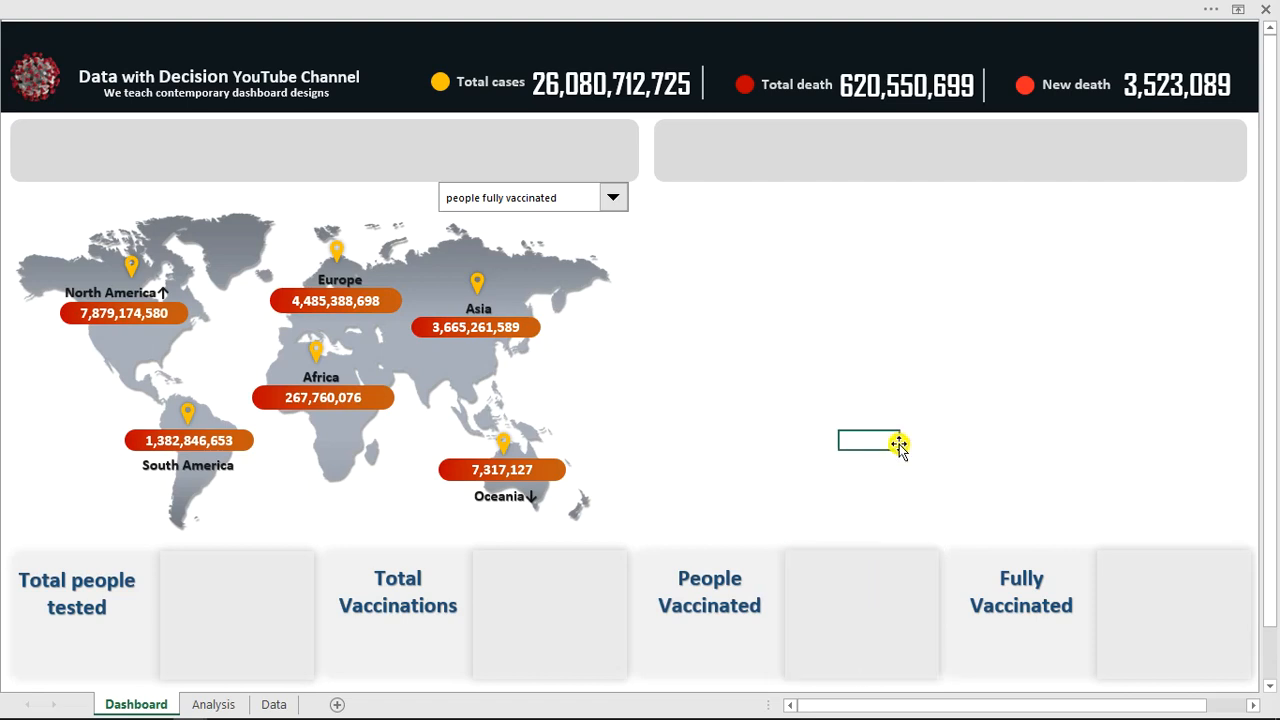
pyautogui.click(847, 590)
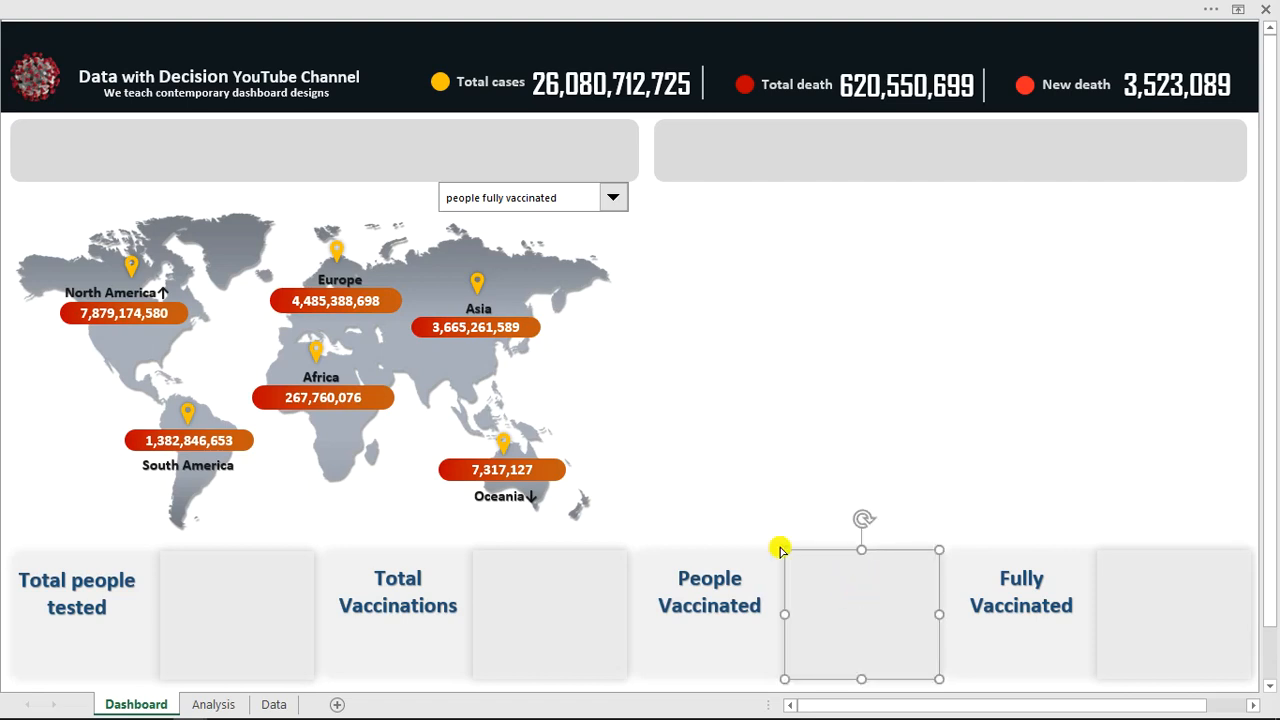
pyautogui.click(742, 320)
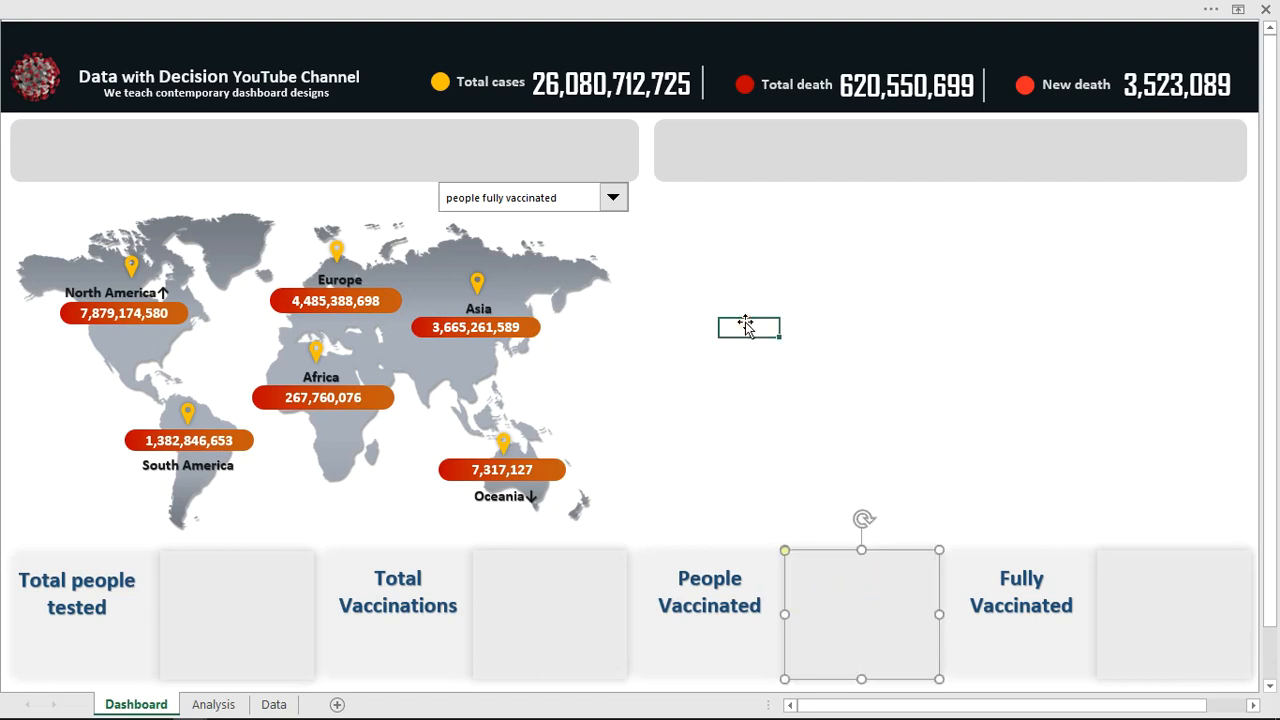
# Draw a trial rounded rectangle with slightly rounded corners in the empty area beside the map, and delete it
pyautogui.hotkey('ctrl', 'shift', 'F1')
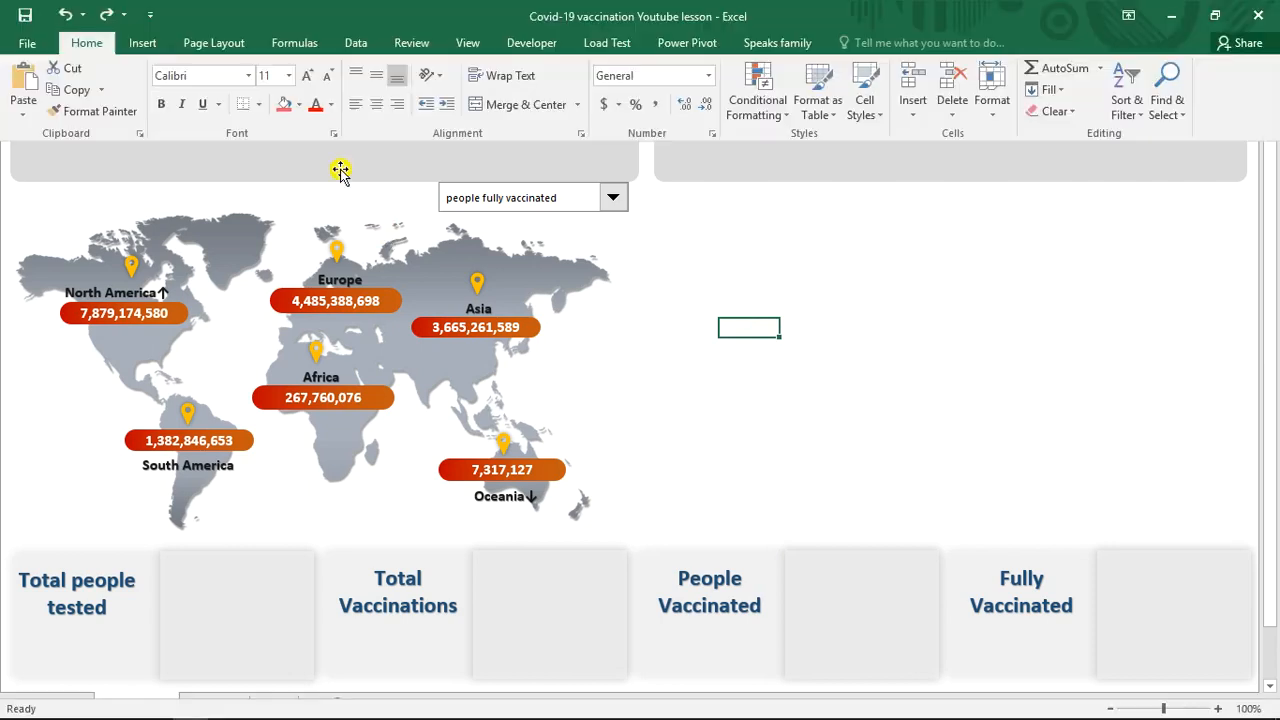
pyautogui.click(140, 44)
pyautogui.click(287, 76)
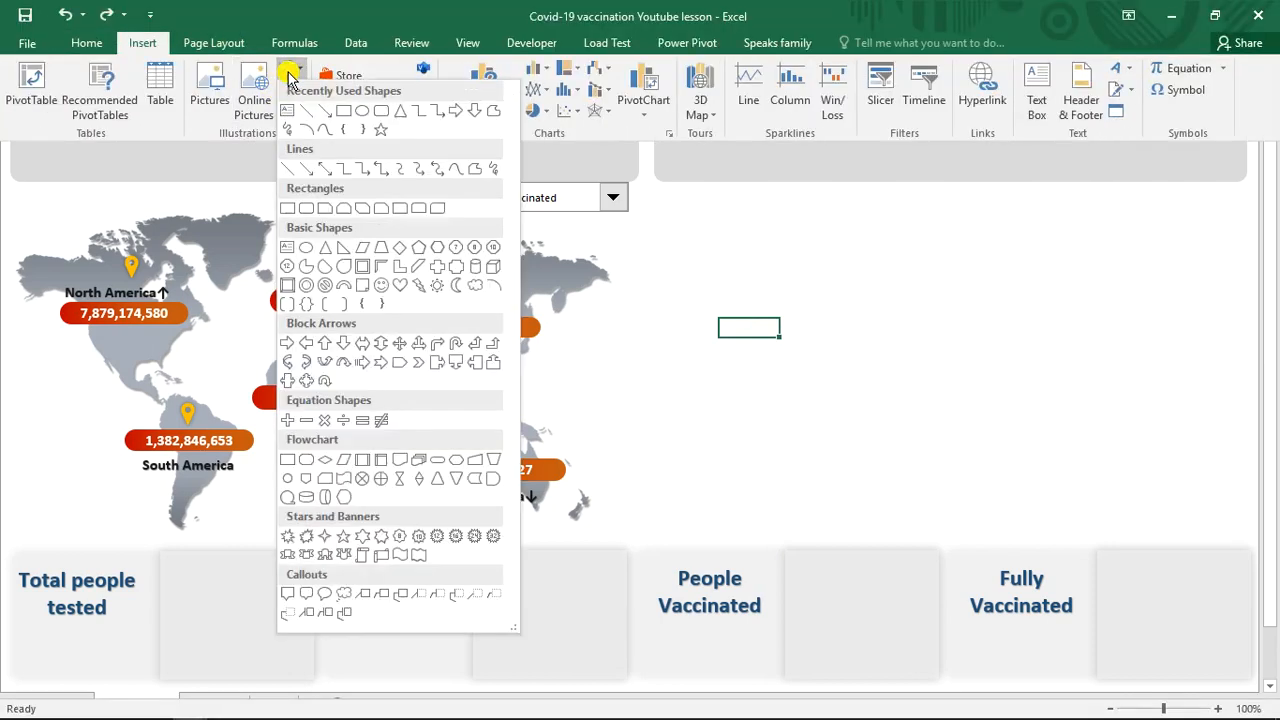
pyautogui.click(380, 118)
pyautogui.moveTo(746, 262); pyautogui.dragTo(1025, 431)
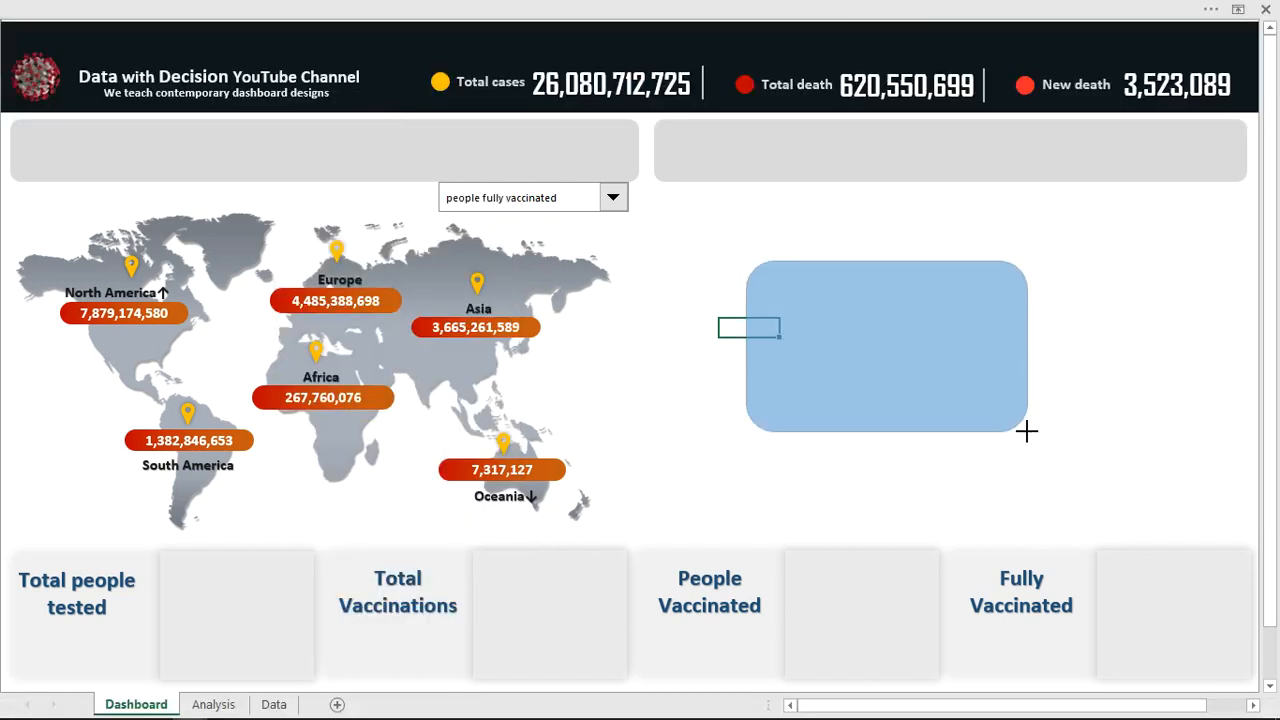
pyautogui.moveTo(774, 264)
pyautogui.mouseDown()
pyautogui.moveTo(757, 267)
pyautogui.moveTo(787, 274)
pyautogui.mouseUp()
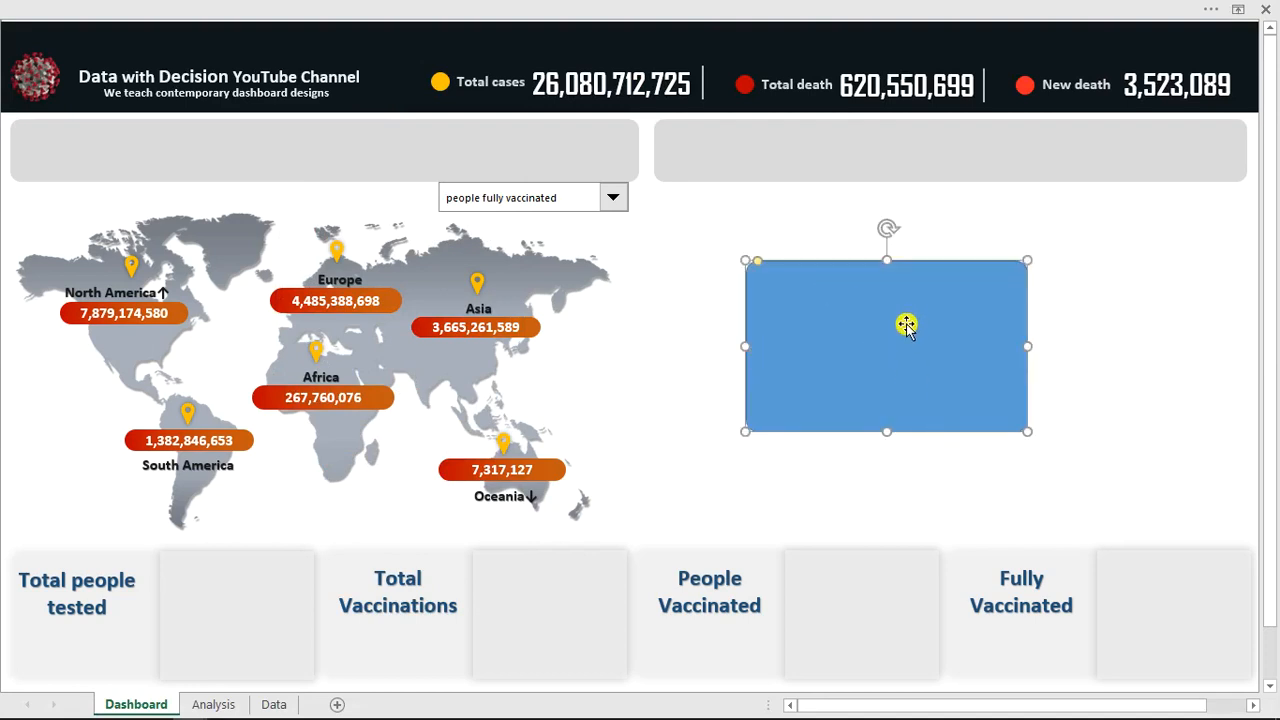
pyautogui.press('Delete')
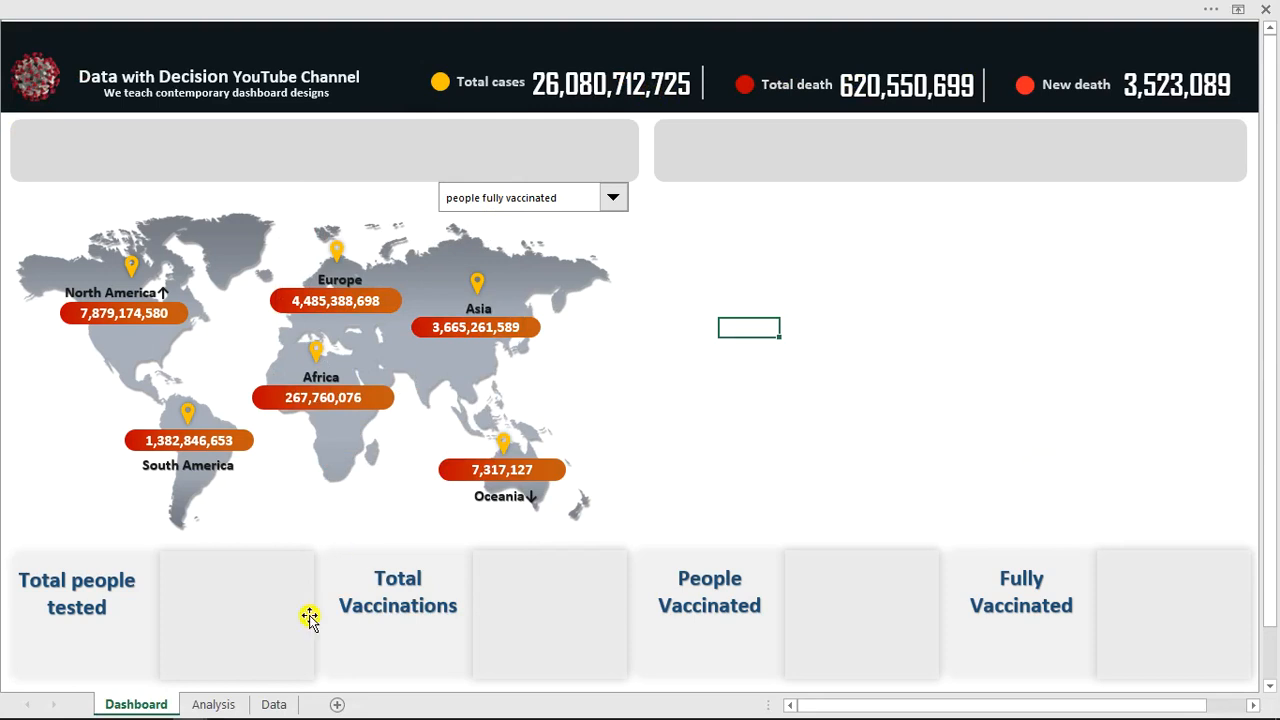
# Examine the pictures and values on the summary cards in the Making a Dynamic Dashboard workbook, and return to the Covid-19 vaccination workbook
pyautogui.moveTo(175, 711)
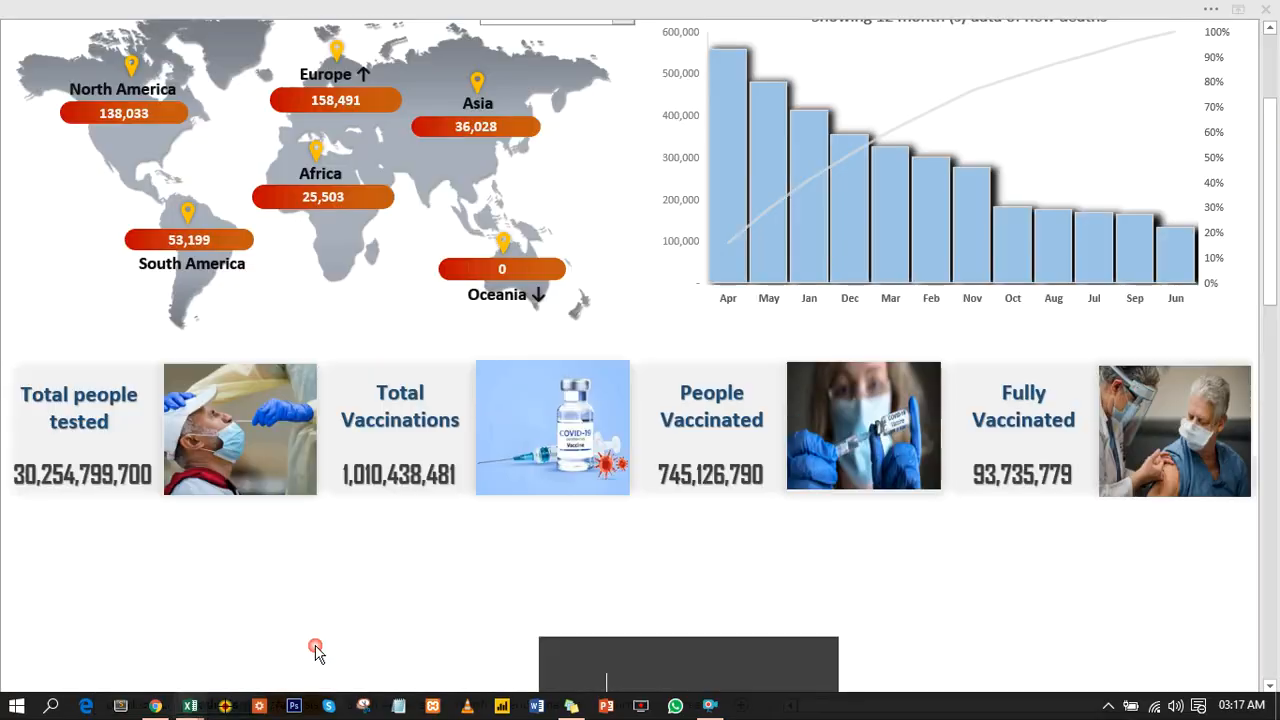
pyautogui.click(314, 650)
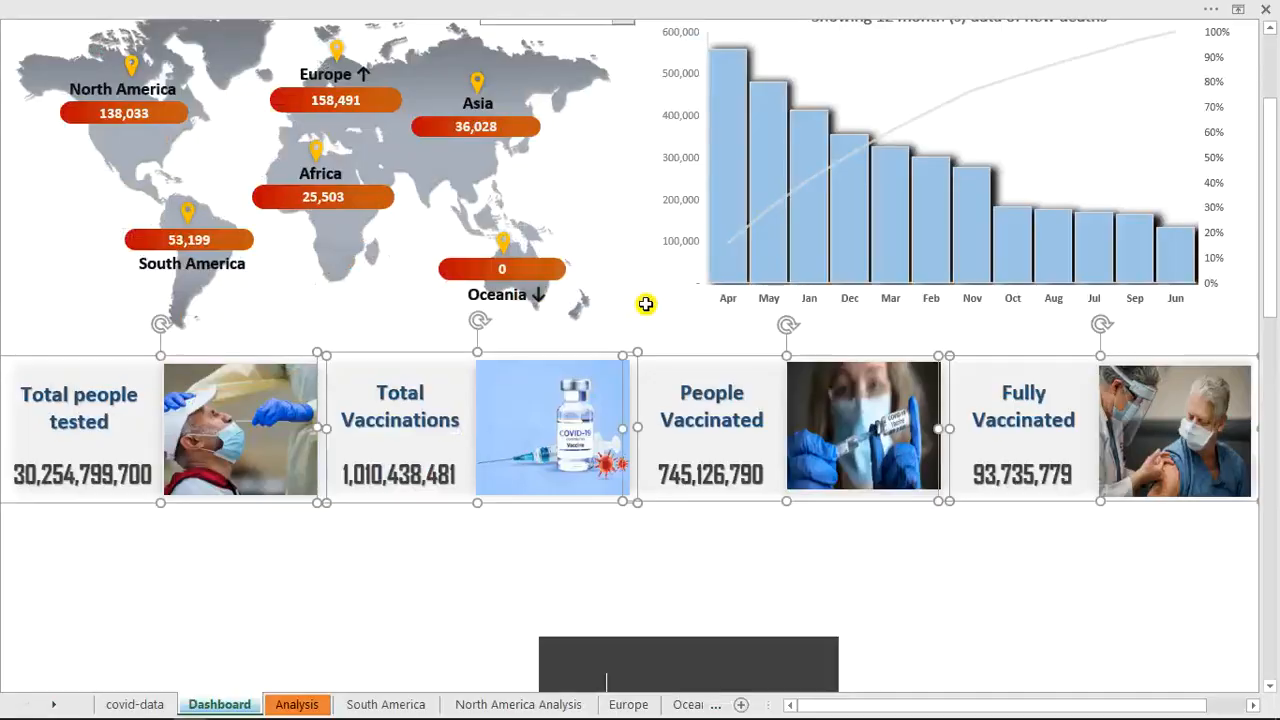
pyautogui.click(803, 580)
pyautogui.scroll(3, 803, 580)
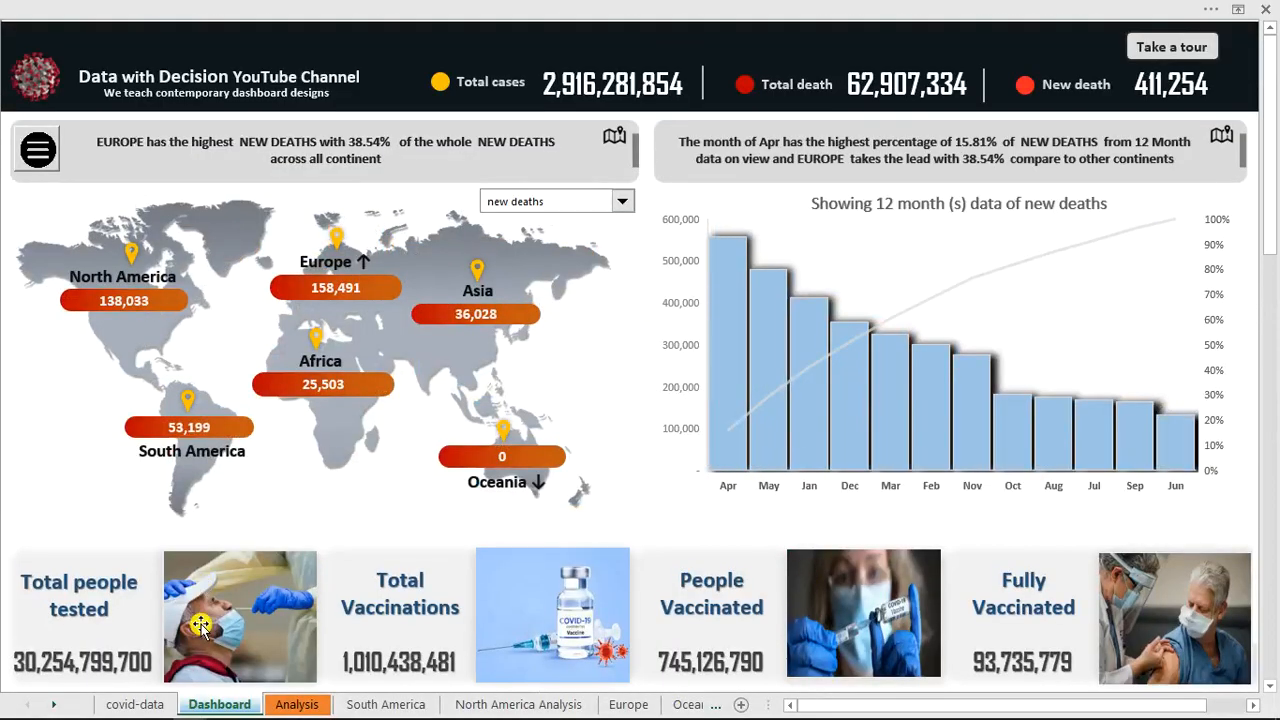
pyautogui.moveTo(197, 708)
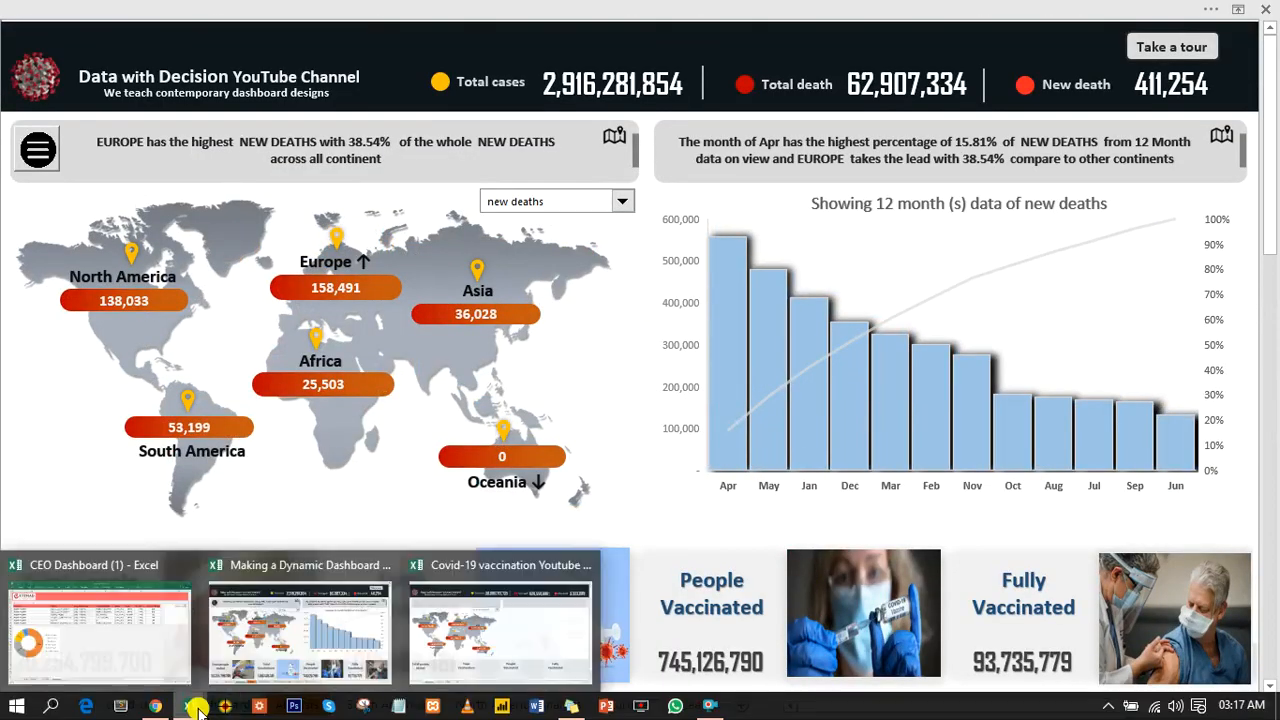
pyautogui.click(480, 625)
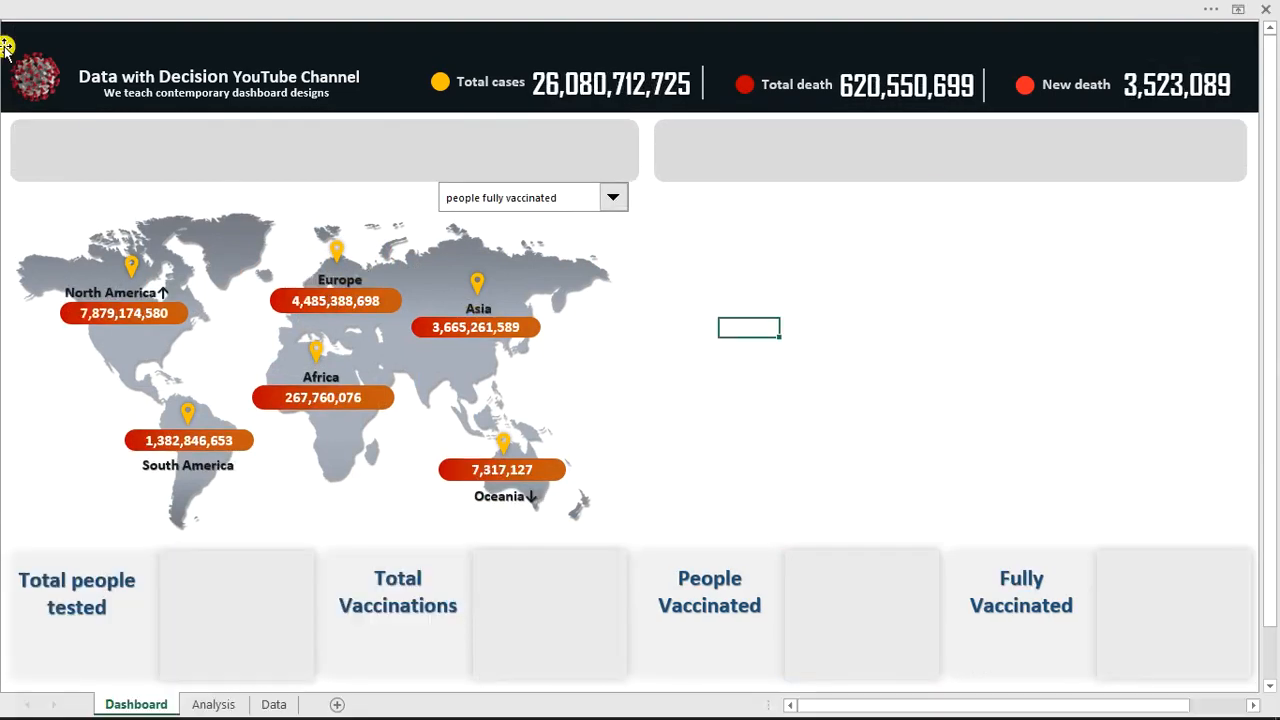
pyautogui.click(112, 5)
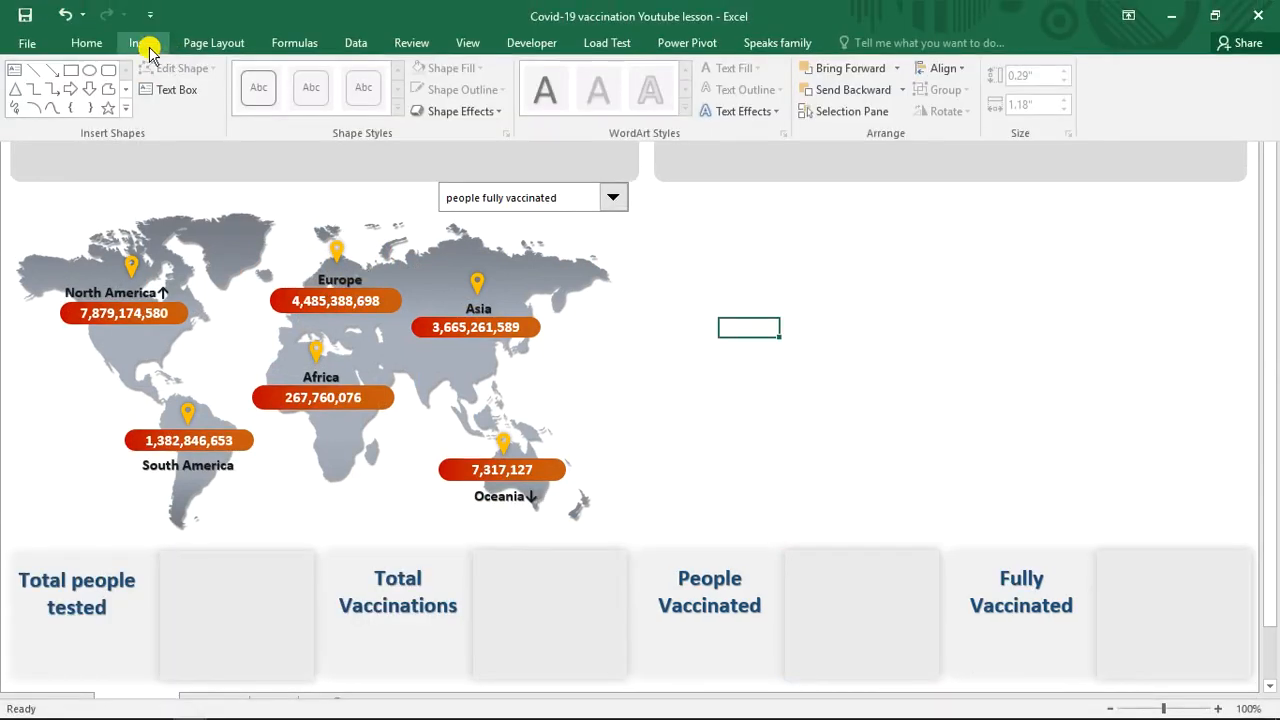
pyautogui.click(145, 44)
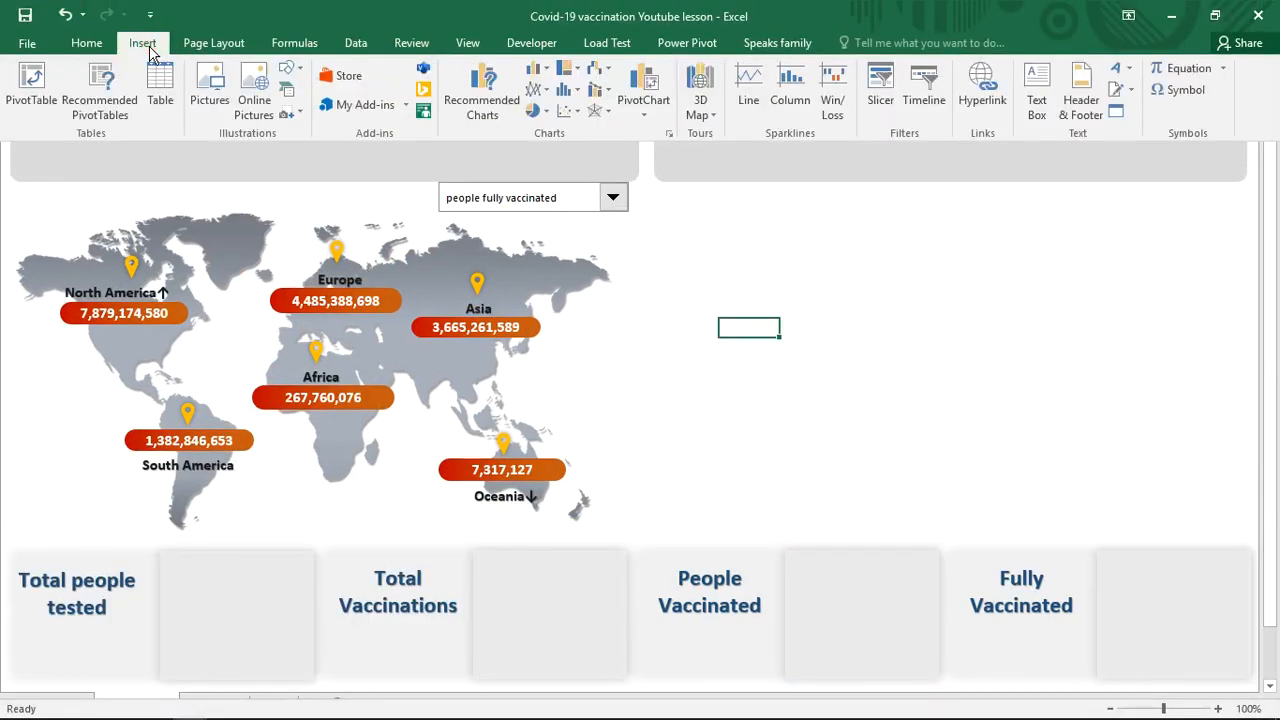
pyautogui.click(214, 87)
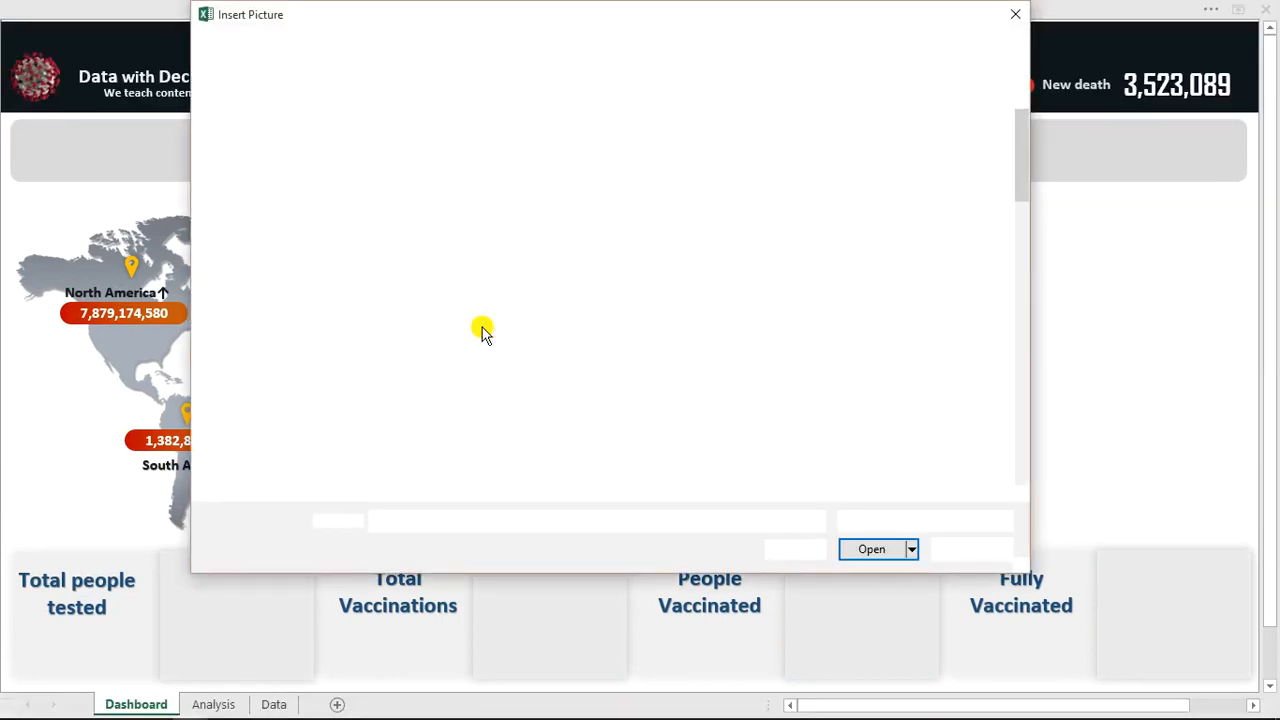
pyautogui.moveTo(1023, 143); pyautogui.dragTo(1000, 381)
pyautogui.click(487, 375)
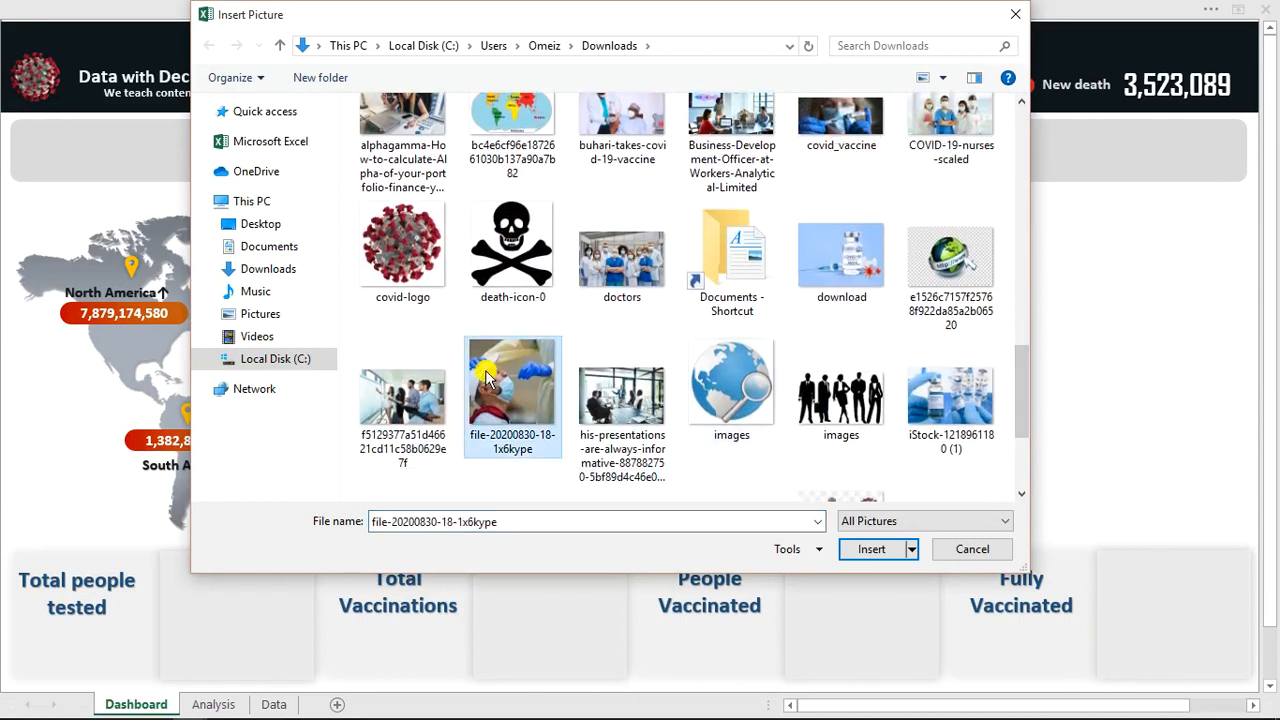
pyautogui.doubleClick(492, 375)
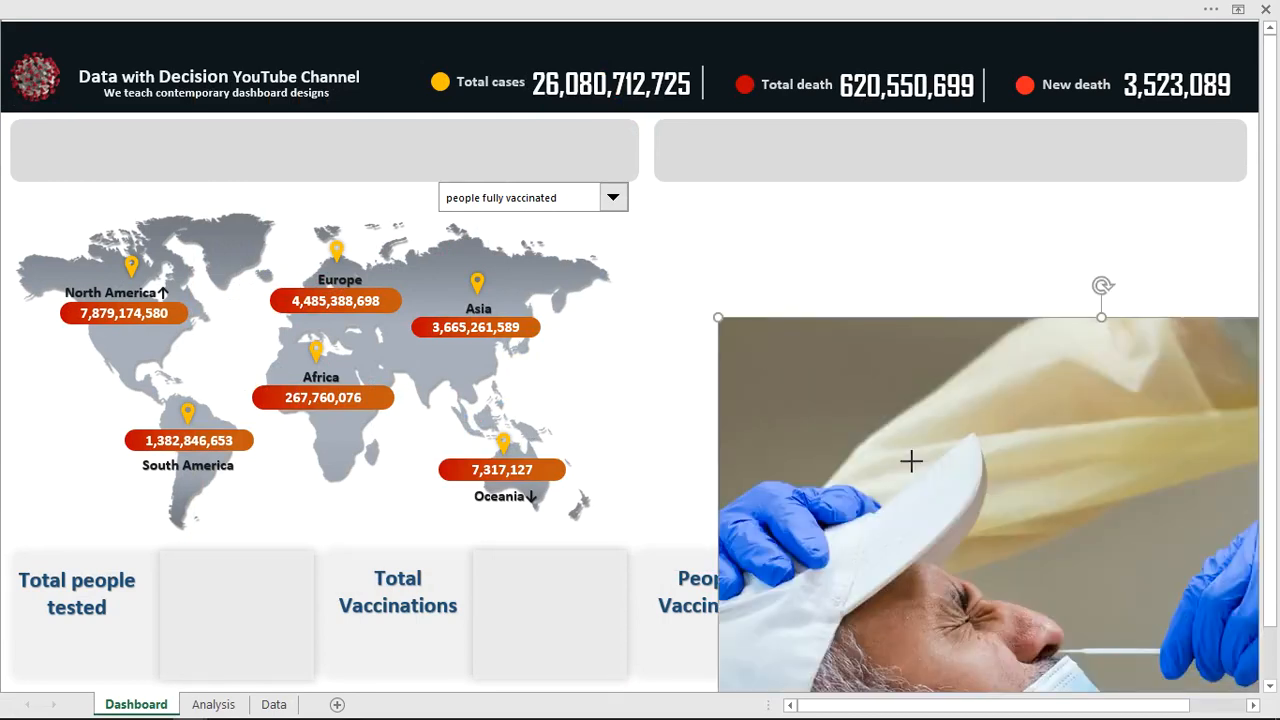
# Shrink the inserted test picture to about 1.84 inches square and place it beside the Total people tested label
pyautogui.moveTo(911, 461); pyautogui.dragTo(661, 191)
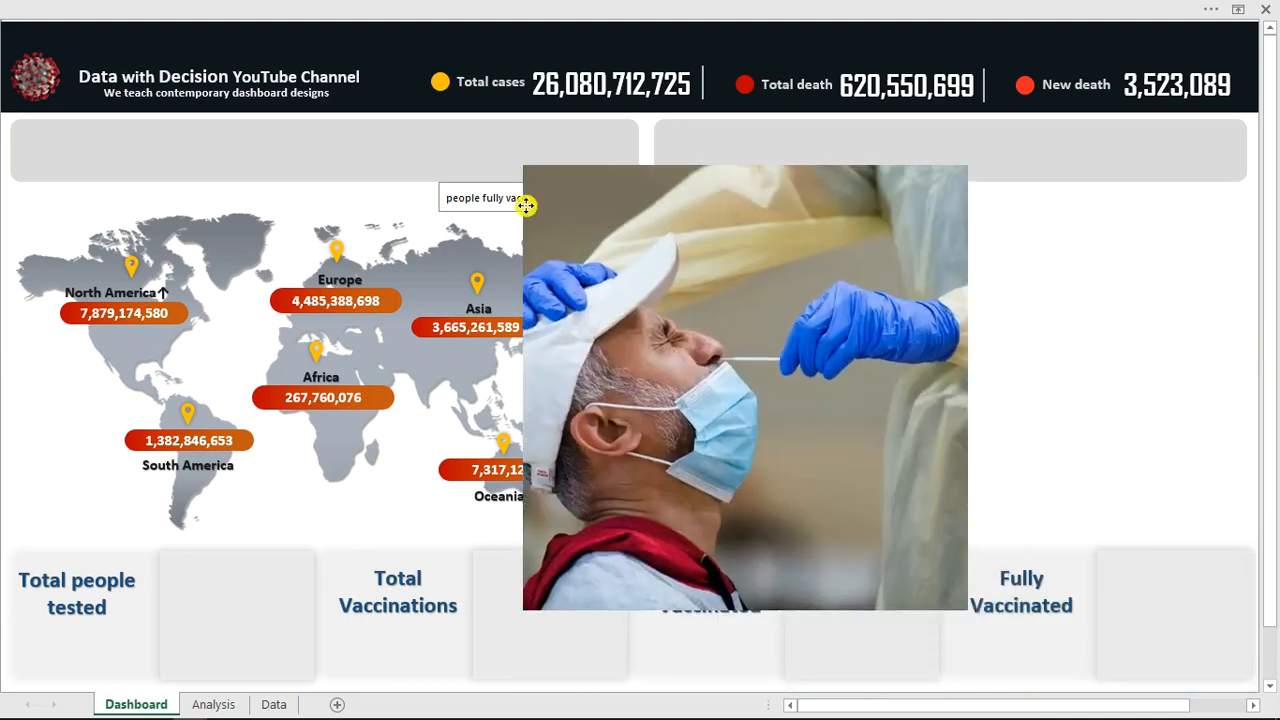
pyautogui.moveTo(665, 388); pyautogui.dragTo(756, 523)
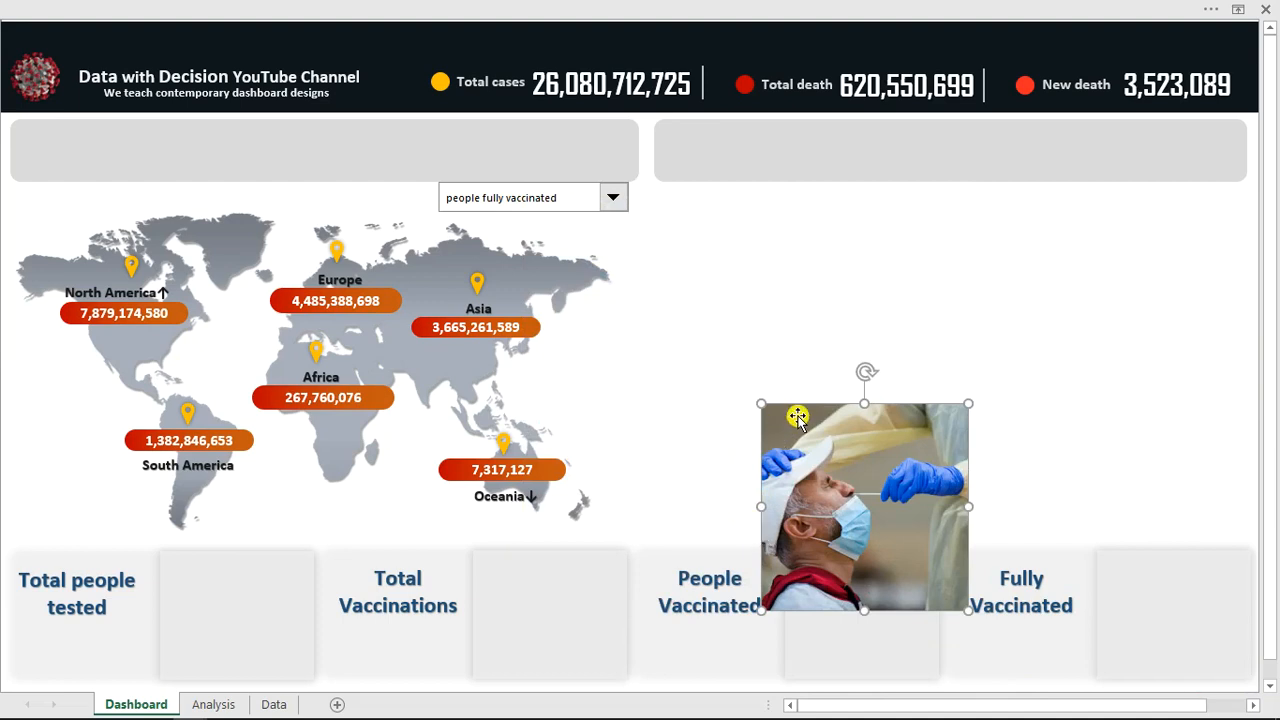
pyautogui.moveTo(763, 401); pyautogui.dragTo(234, 573)
# Resize the picture on the Total people tested card to fit the width and height of the card's image area
pyautogui.scroll(-3, 350, 561)
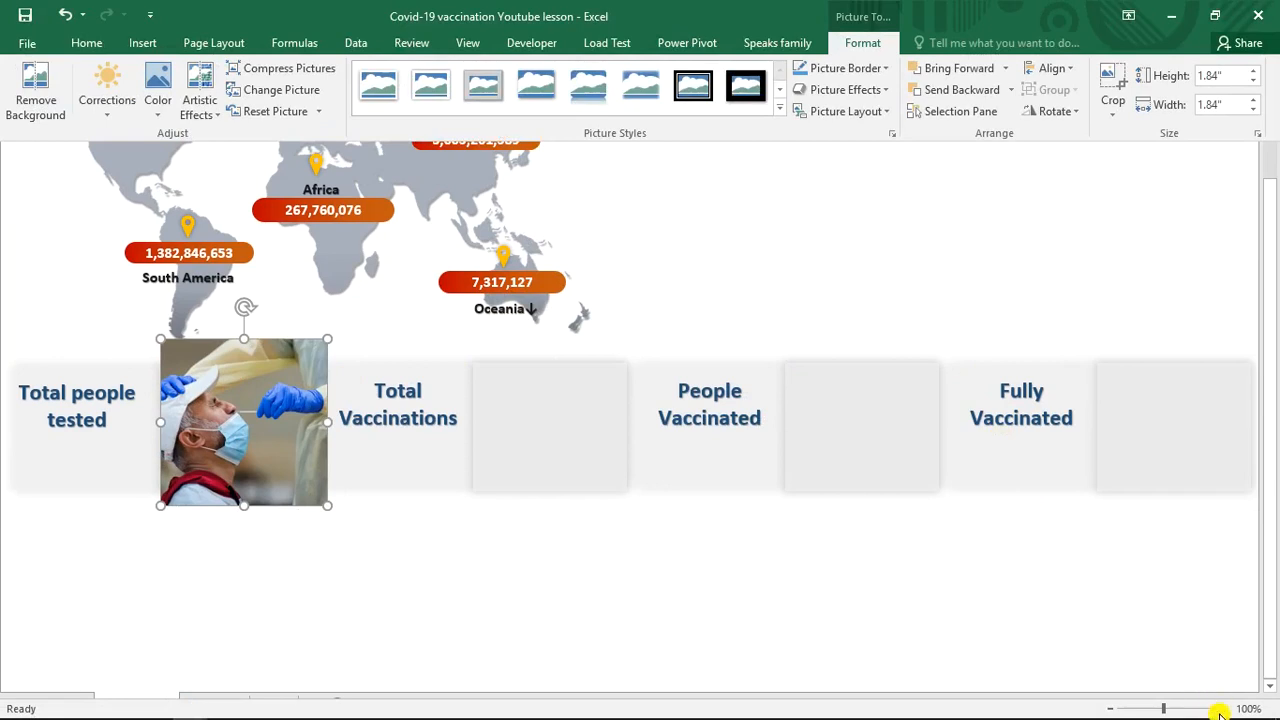
pyautogui.click(1219, 709)
pyautogui.click(1219, 709)
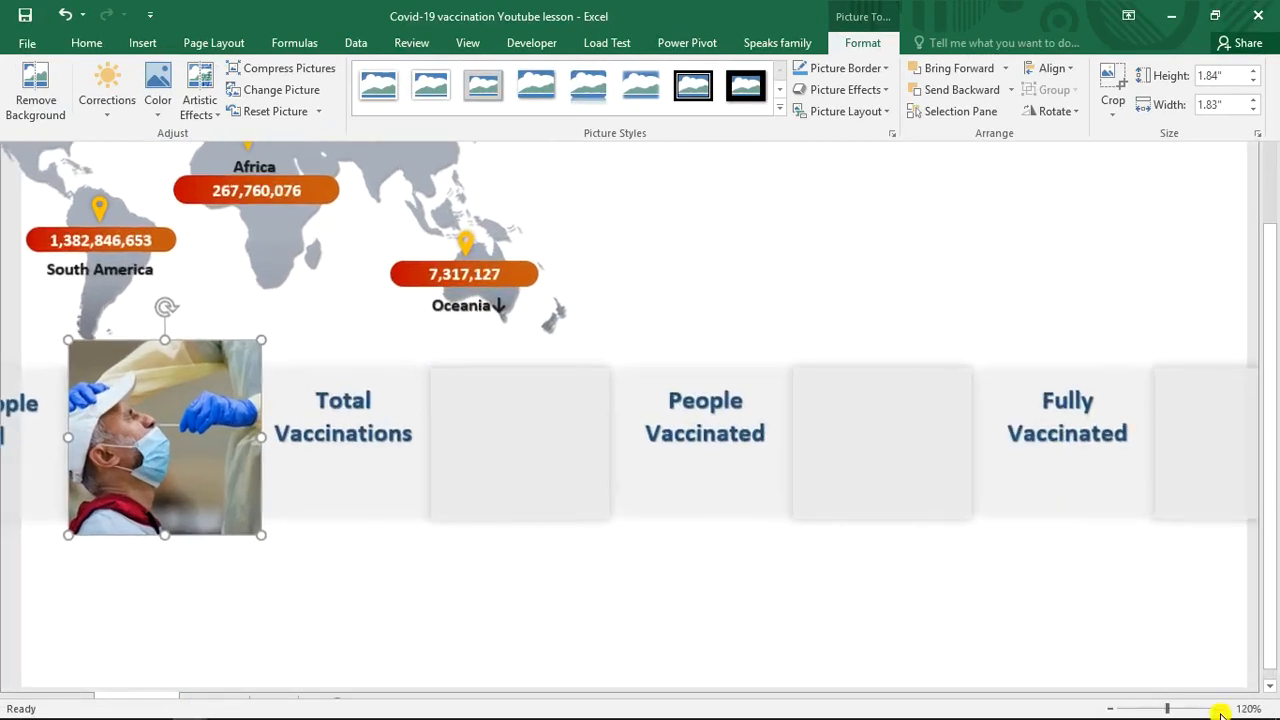
pyautogui.click(1219, 709)
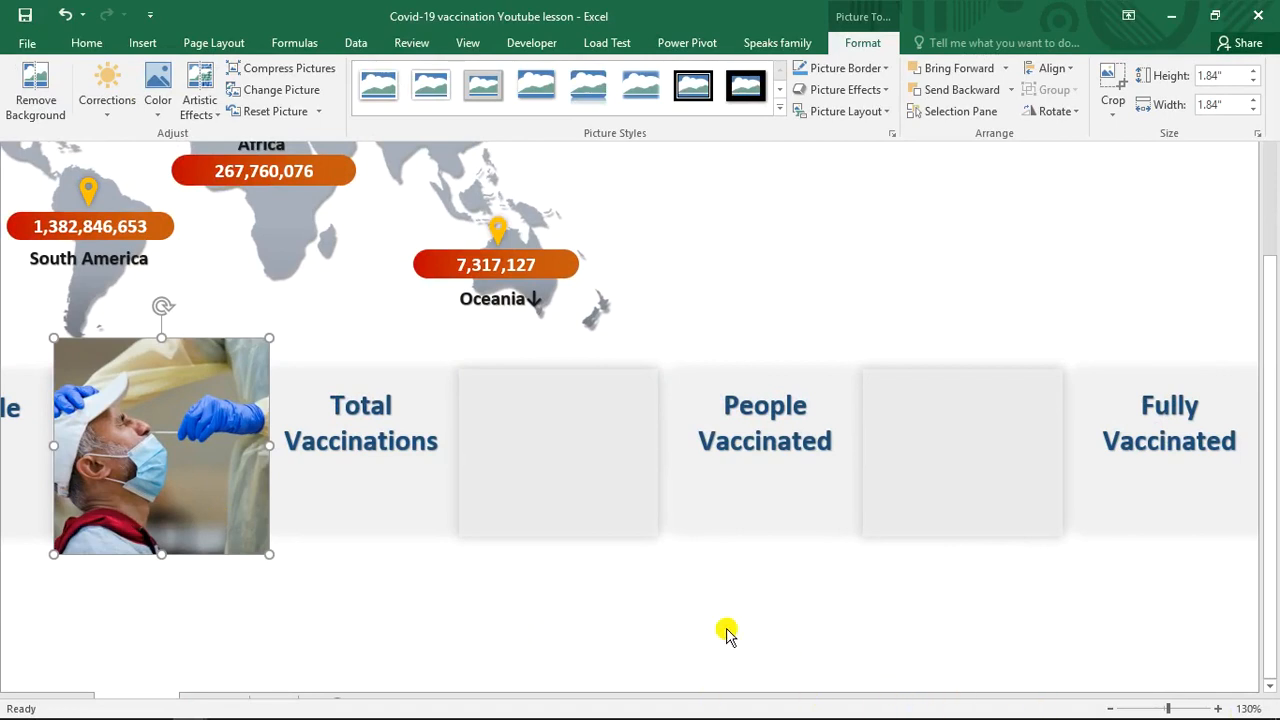
pyautogui.hotkey('ctrl', 'shift', 'F1')
pyautogui.moveTo(870, 712); pyautogui.dragTo(806, 708)
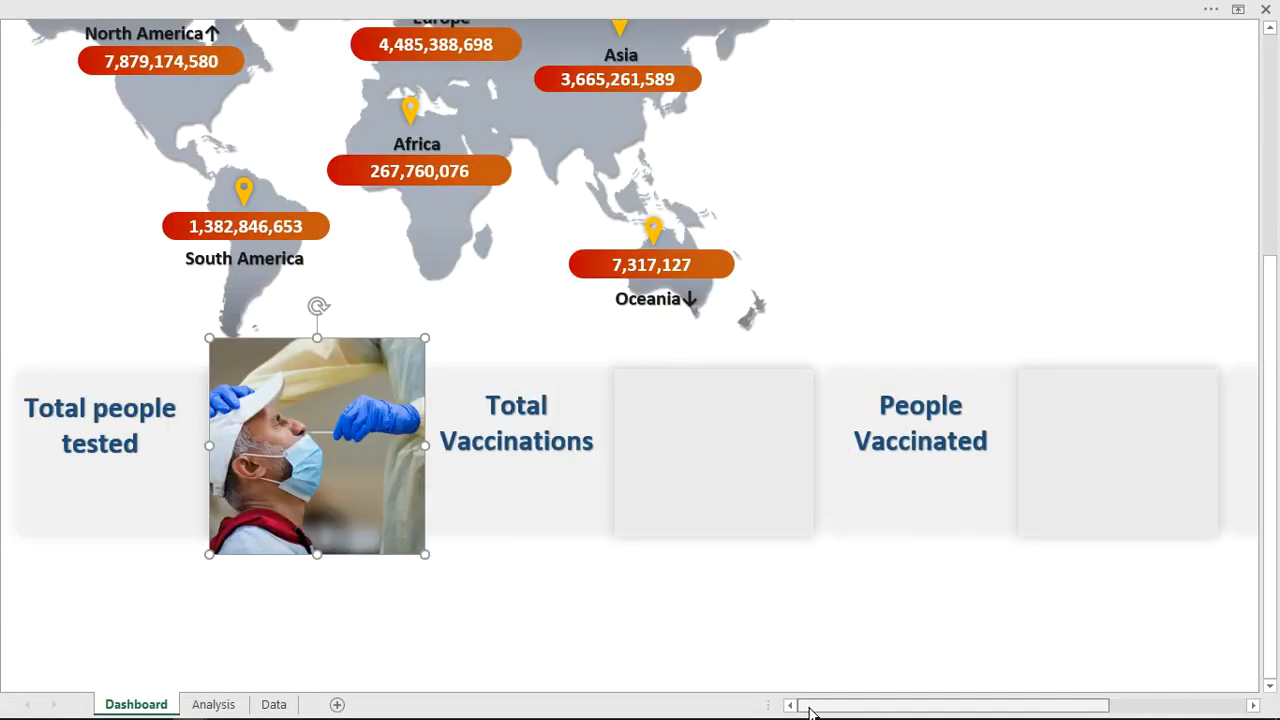
pyautogui.moveTo(213, 361); pyautogui.dragTo(260, 425)
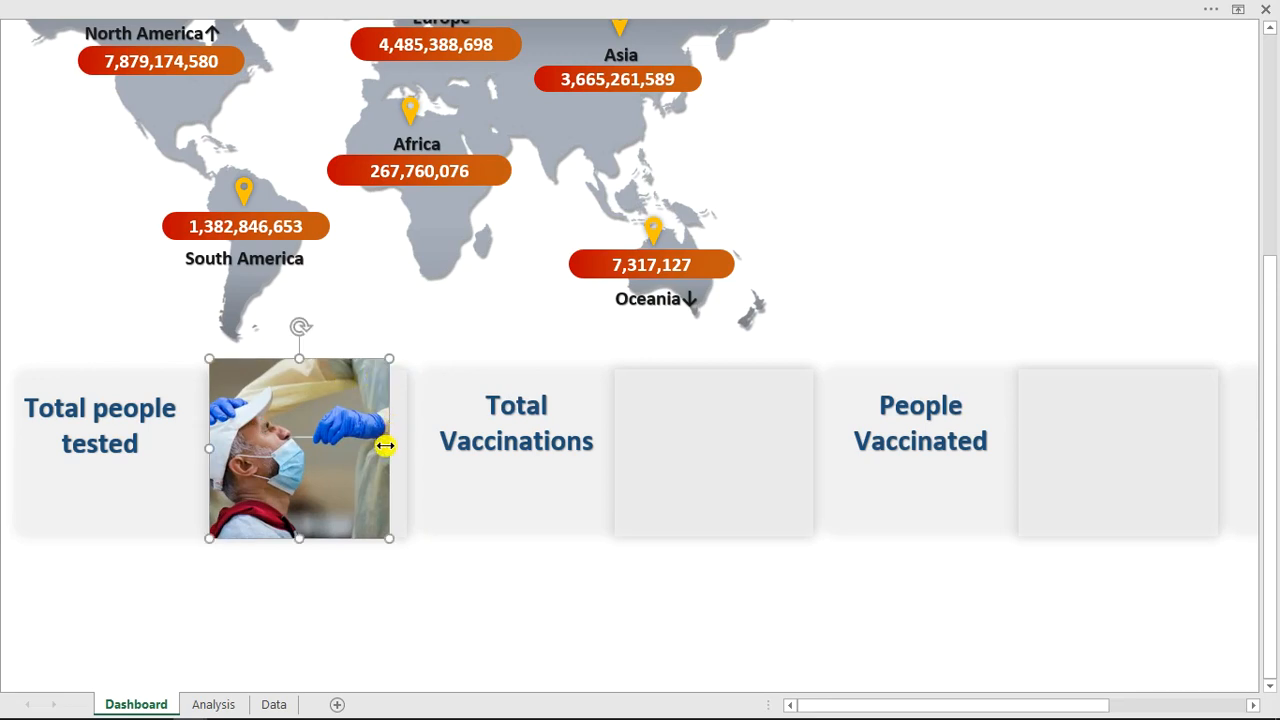
pyautogui.moveTo(390, 449); pyautogui.dragTo(406, 450)
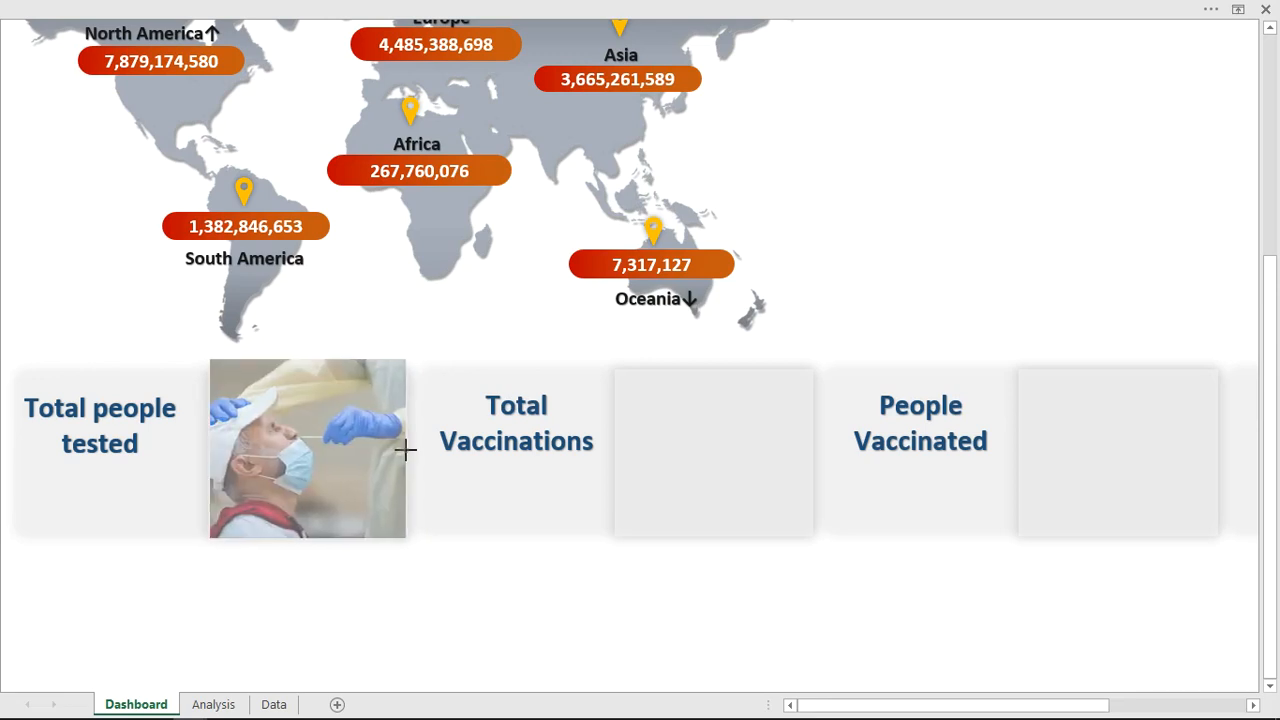
pyautogui.moveTo(303, 353)
pyautogui.mouseDown()
pyautogui.moveTo(308, 385)
pyautogui.moveTo(301, 371)
pyautogui.mouseUp()
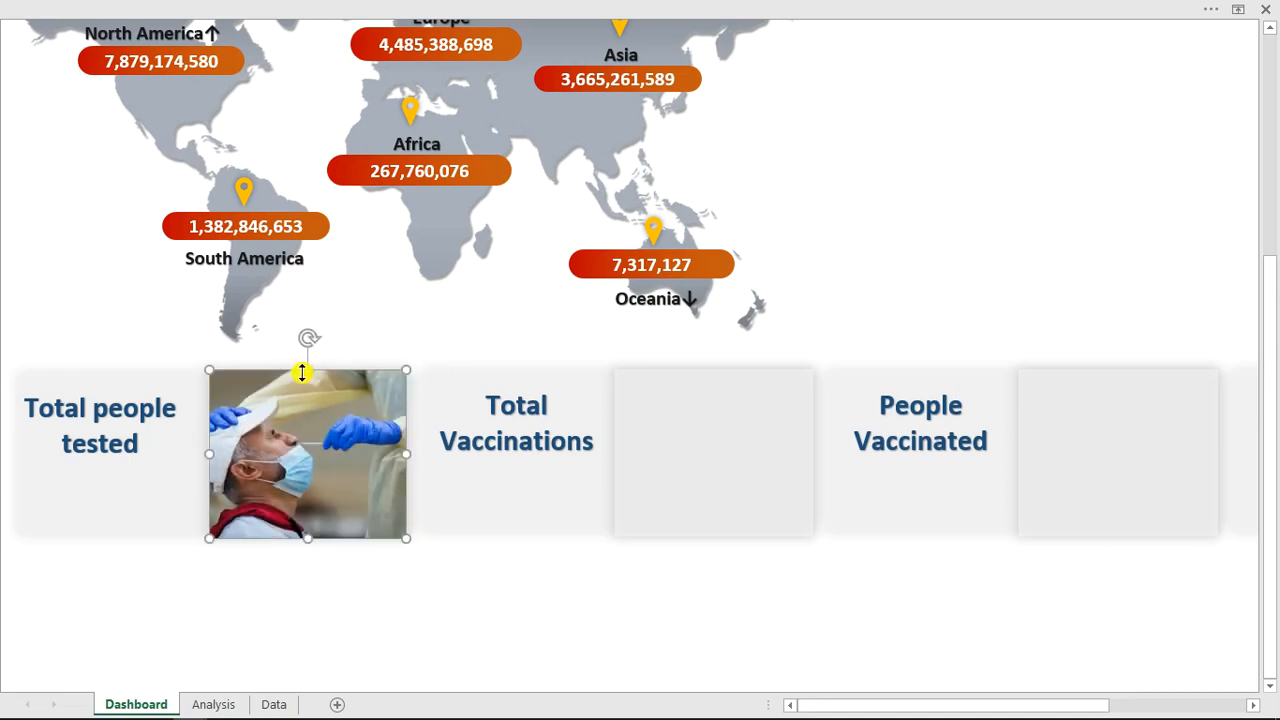
pyautogui.click(450, 616)
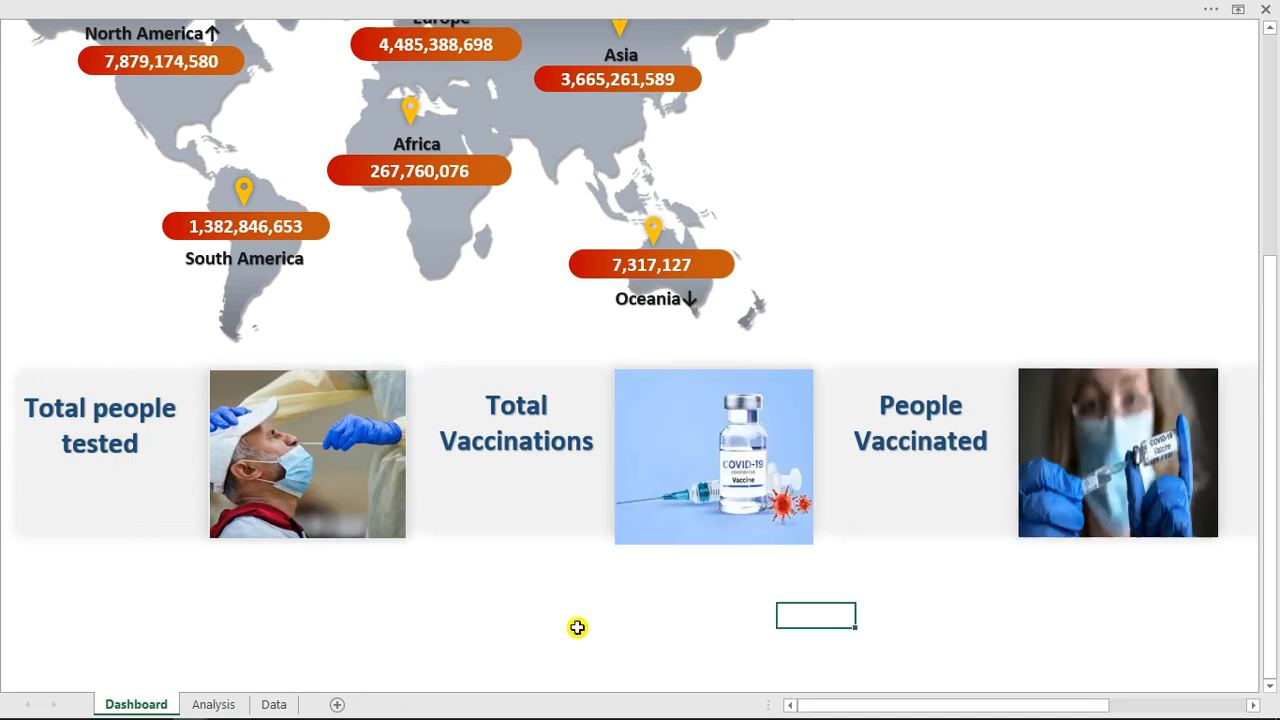
# Insert a dark grey WordArt text box on the Dashboard sheet for the summary card values
pyautogui.moveTo(829, 704); pyautogui.dragTo(792, 716)
pyautogui.click(863, 6)
pyautogui.click(142, 44)
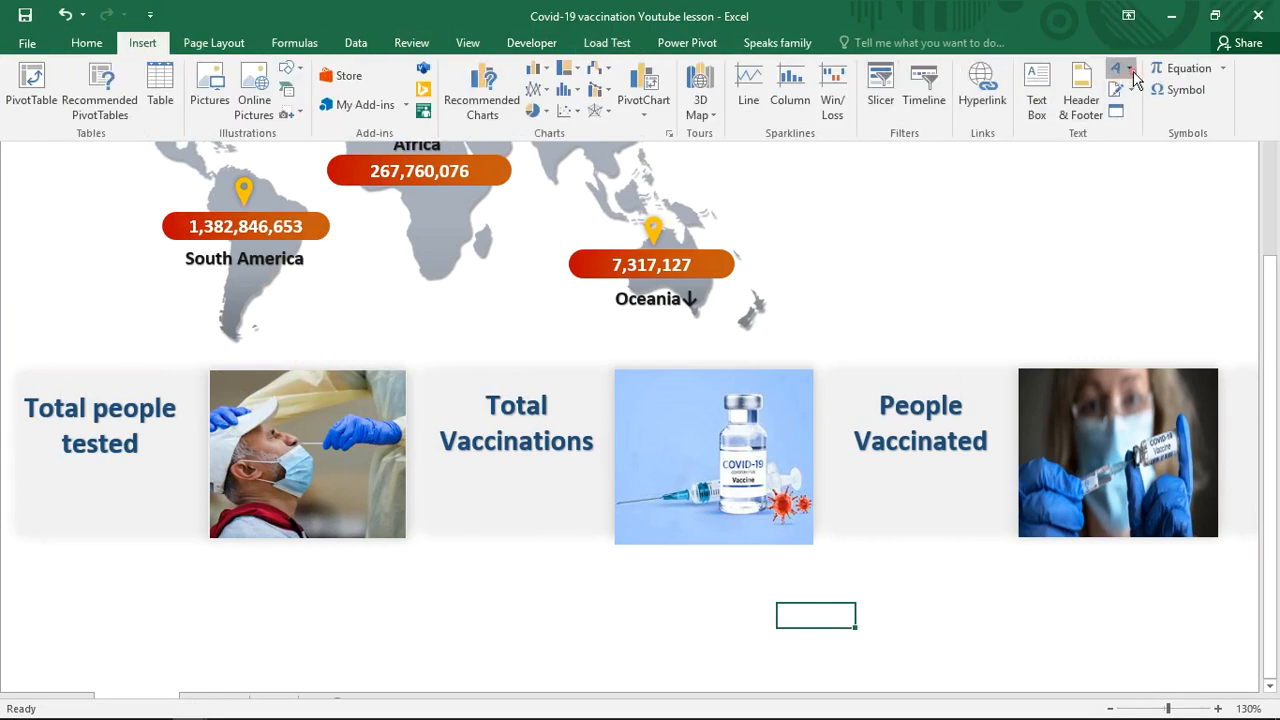
pyautogui.click(1119, 77)
pyautogui.click(362, 504)
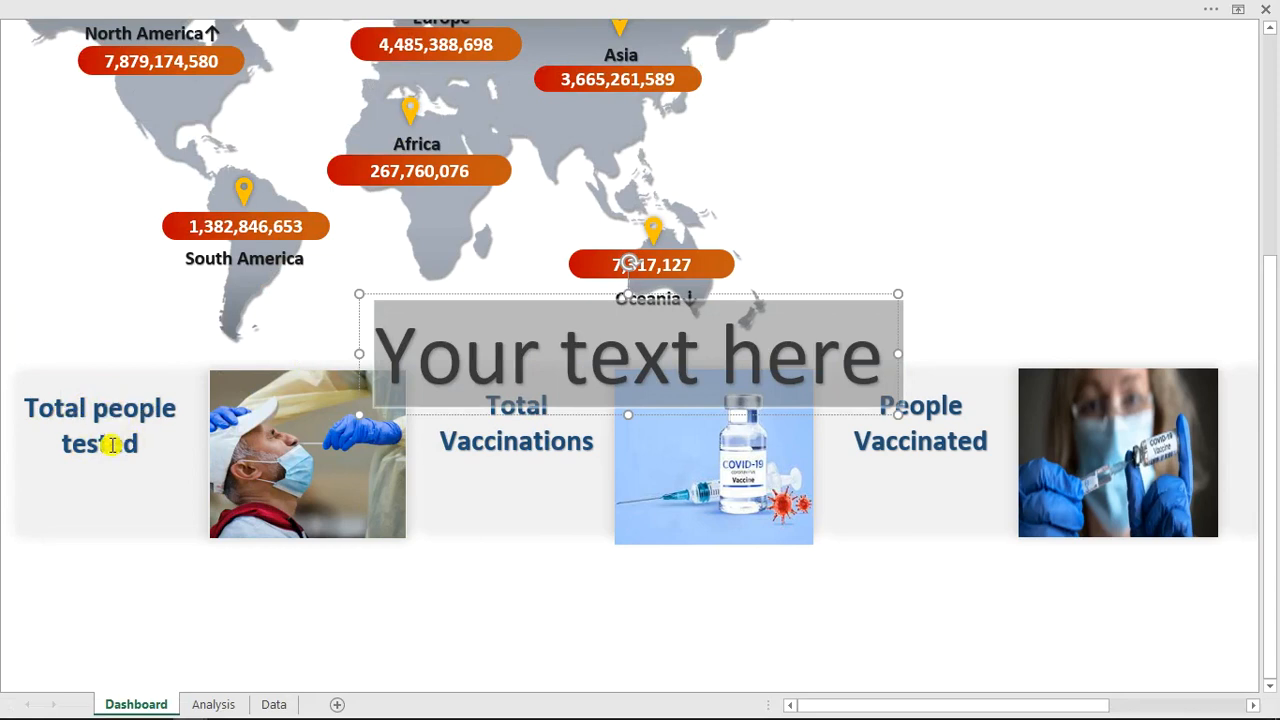
# Display the formula bar and return the Dashboard sheet to its full-screen view
pyautogui.click(505, 10)
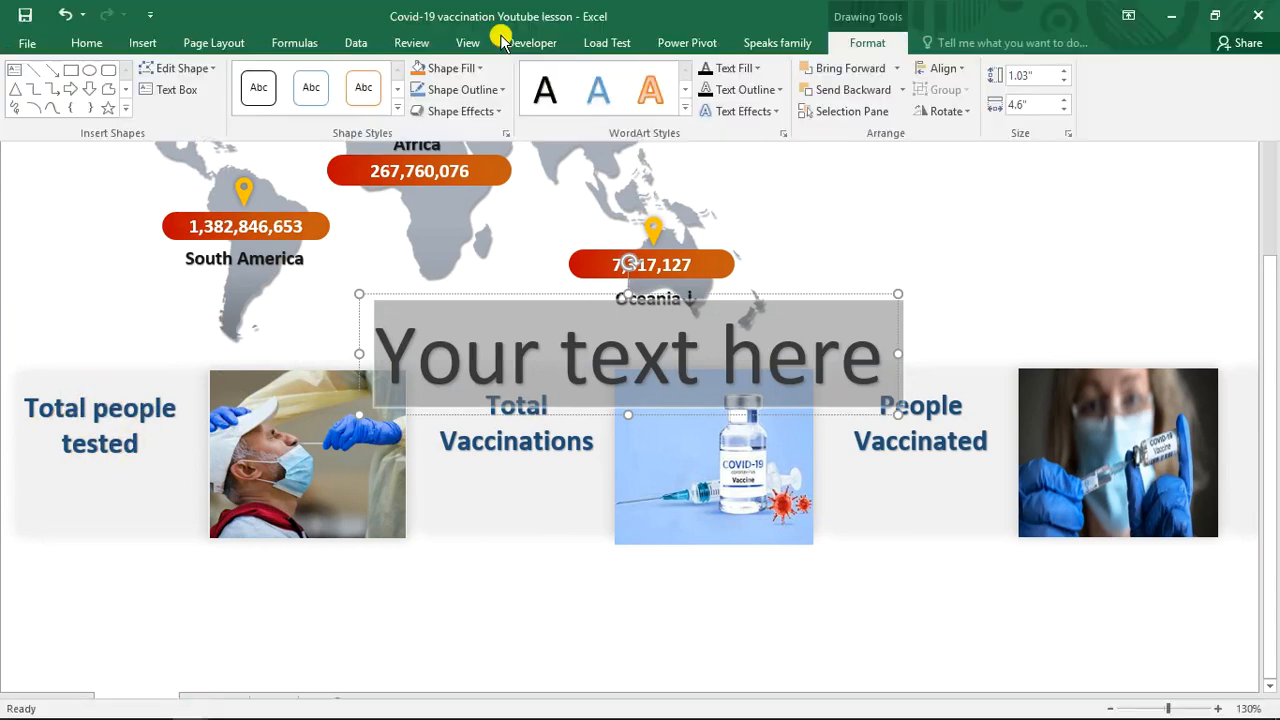
pyautogui.click(467, 43)
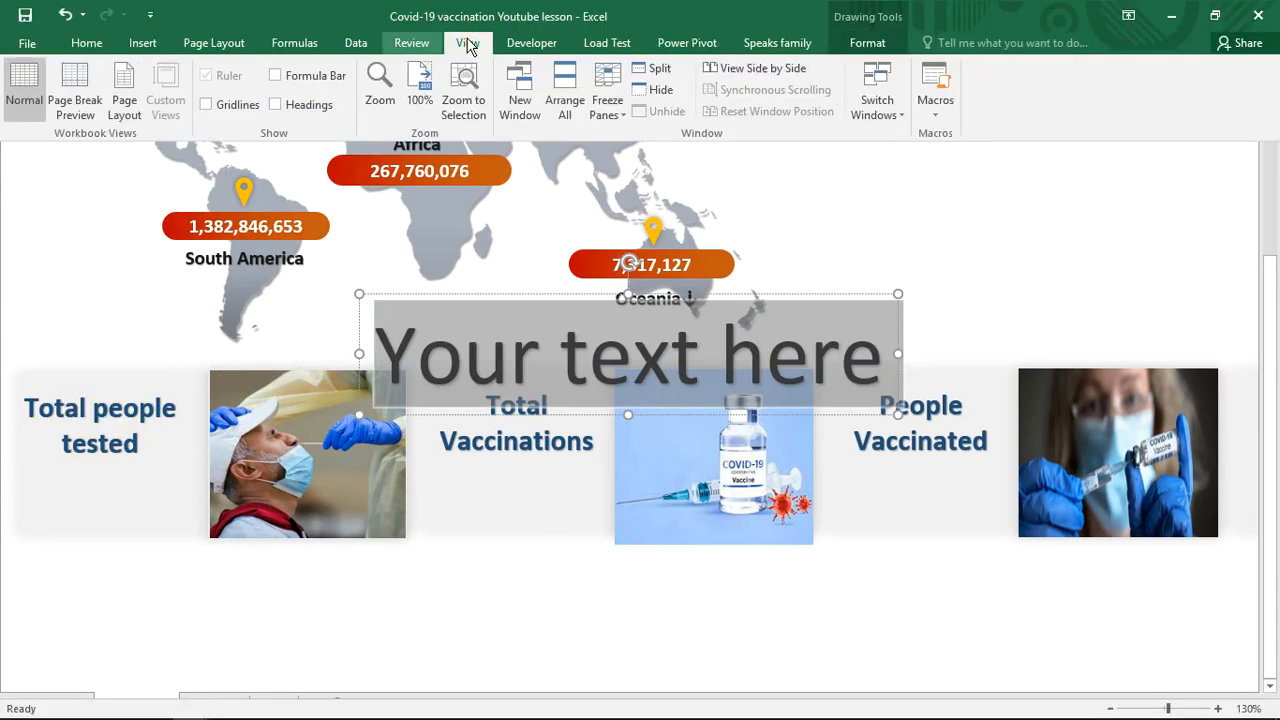
pyautogui.click(275, 75)
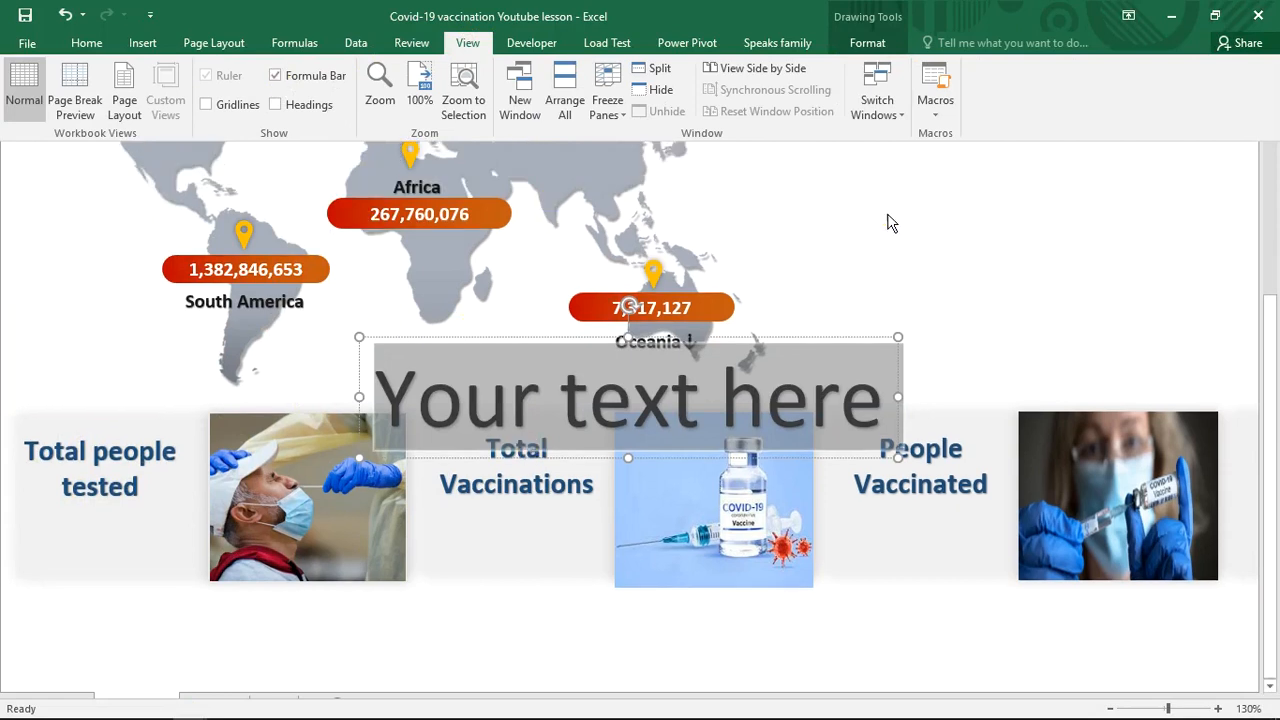
pyautogui.click(892, 223)
# Link the WordArt text box to cell E6 of the Analysis sheet and place it below the Total people tested label
pyautogui.write('=')
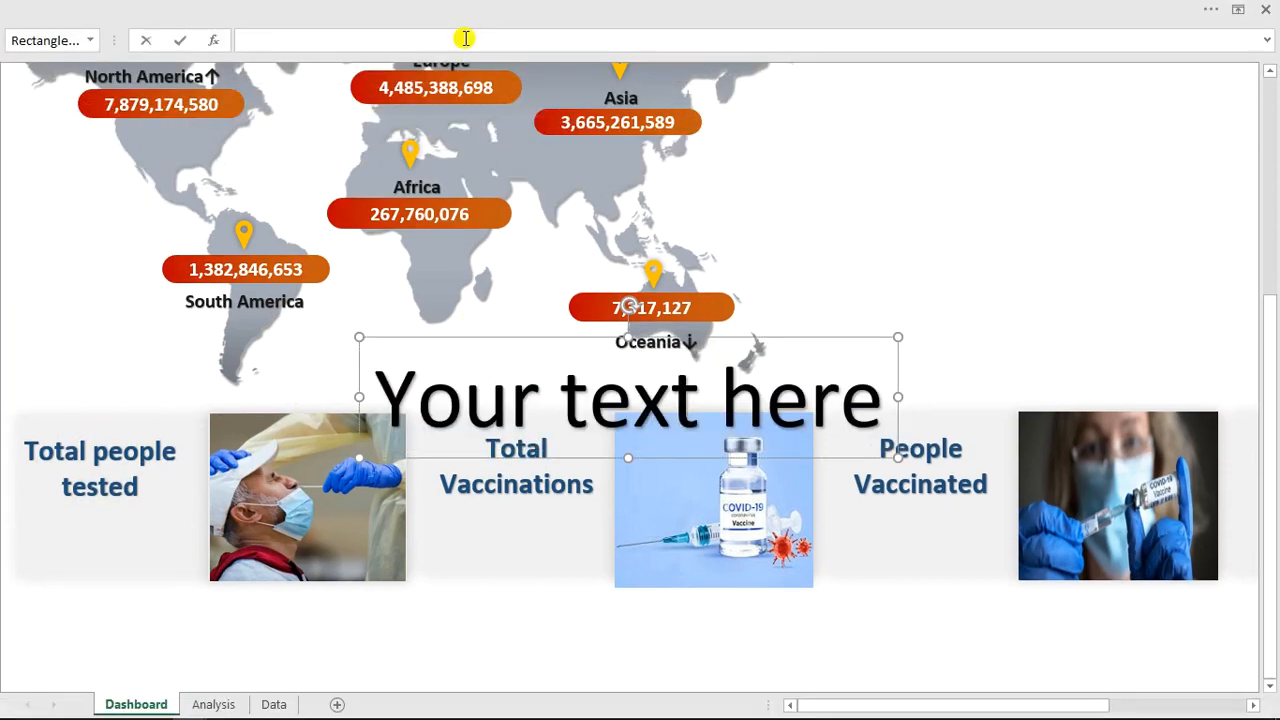
pyautogui.click(240, 705)
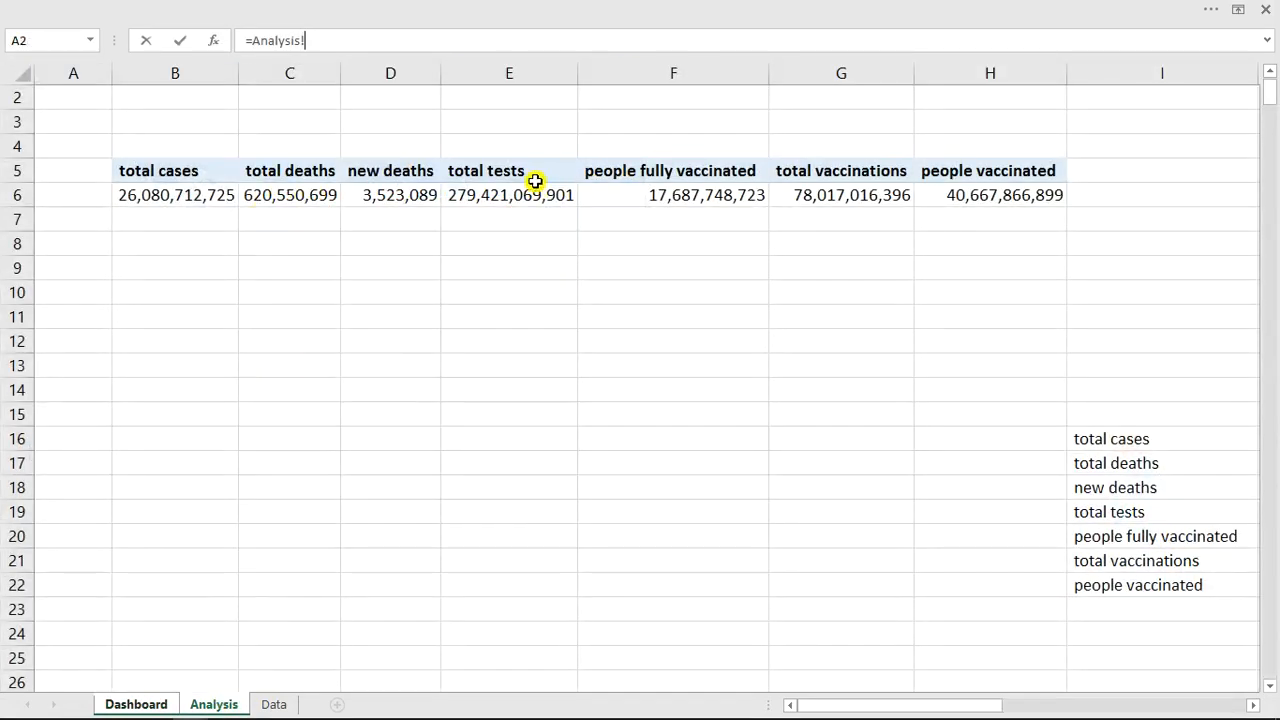
pyautogui.click(505, 201)
pyautogui.press('Return')
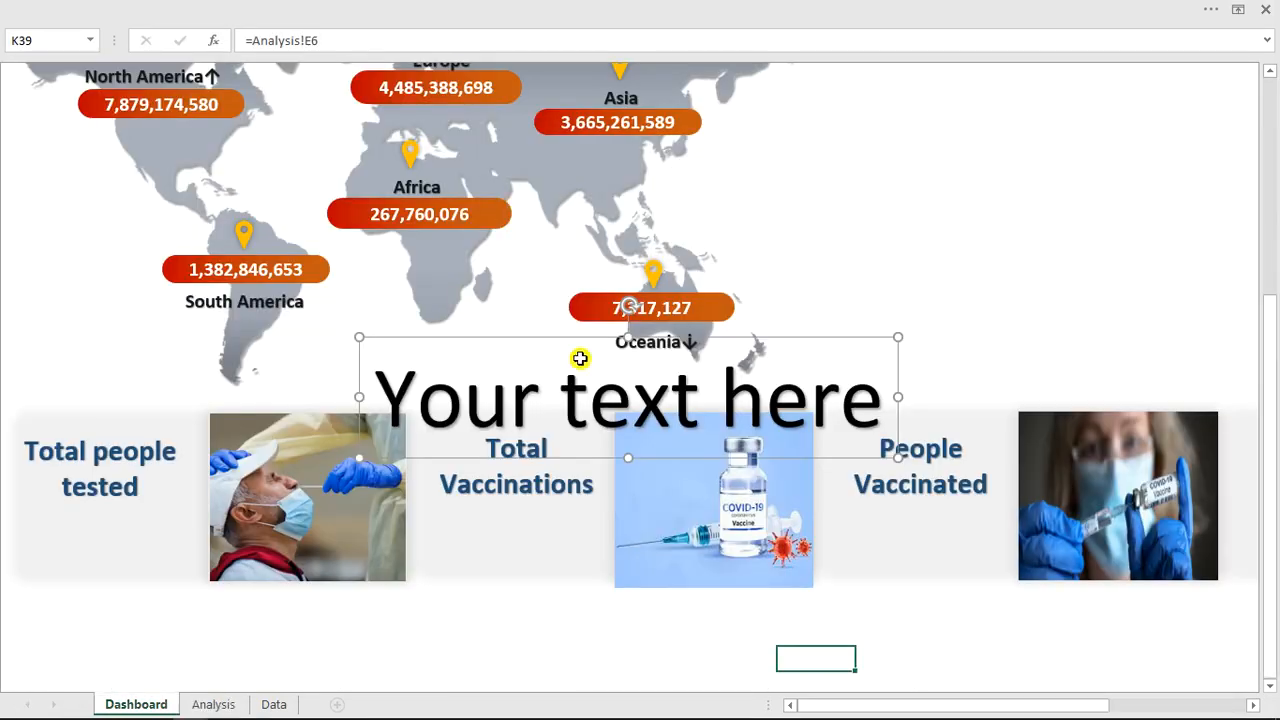
pyautogui.moveTo(657, 366); pyautogui.dragTo(141, 538)
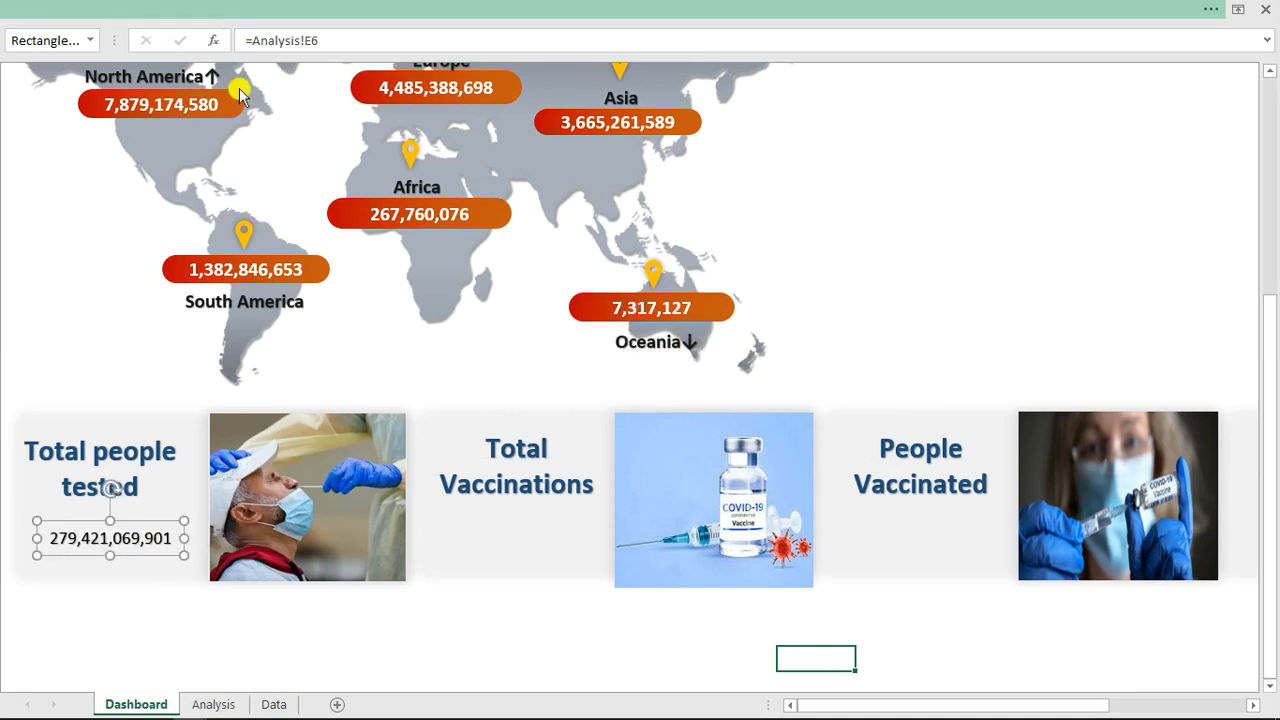
# Format the linked value on the Total people tested card in bold Agency FB
pyautogui.click(239, 10)
pyautogui.click(103, 45)
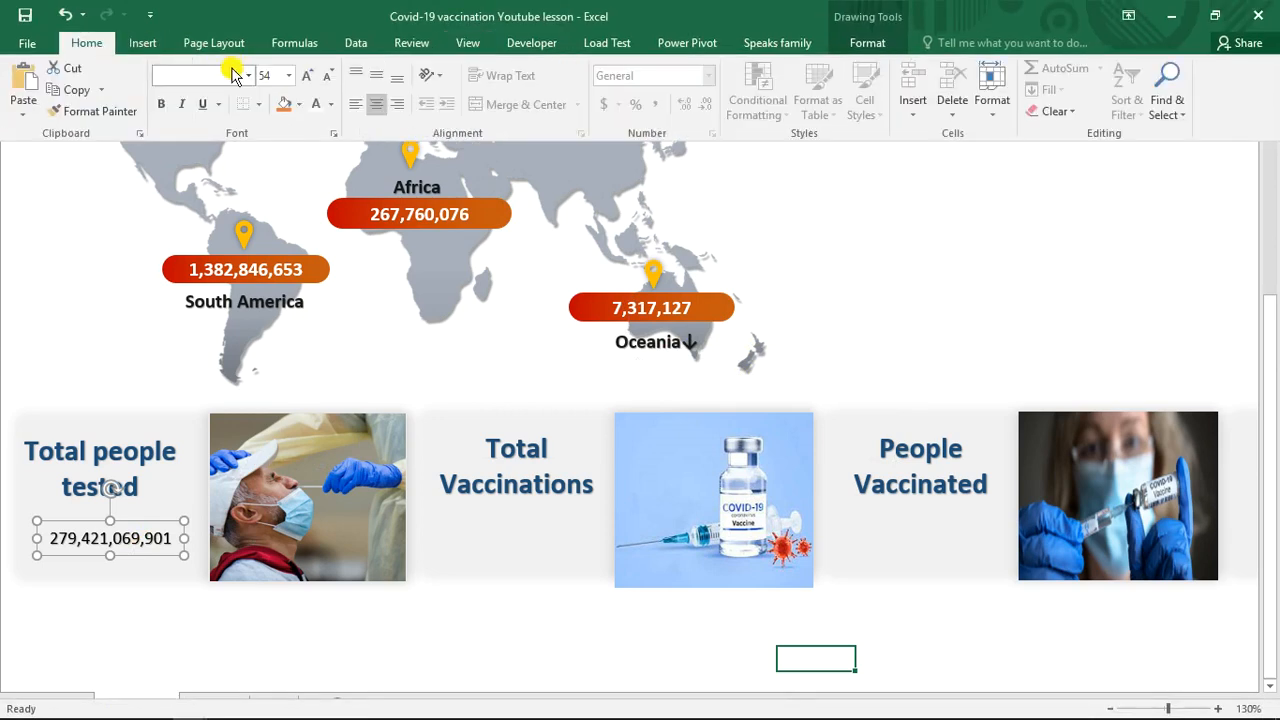
pyautogui.write('A')
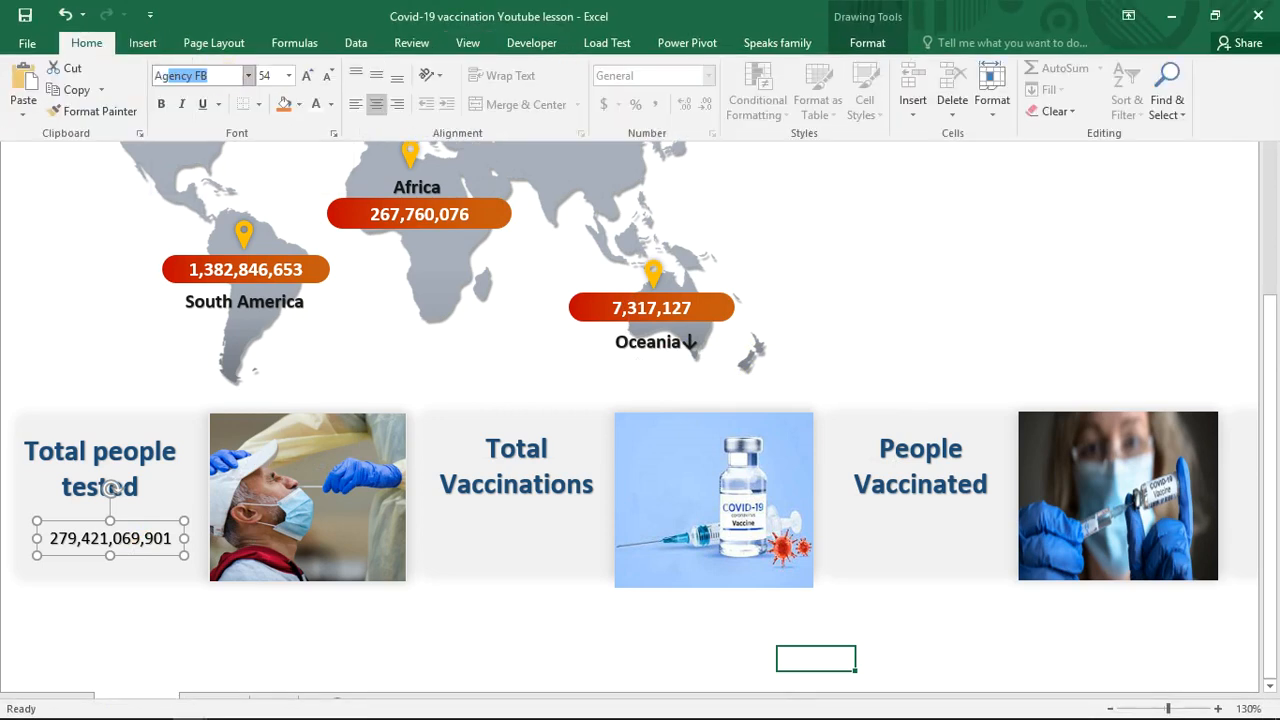
pyautogui.press('Escape')
pyautogui.click(199, 75)
pyautogui.write('A')
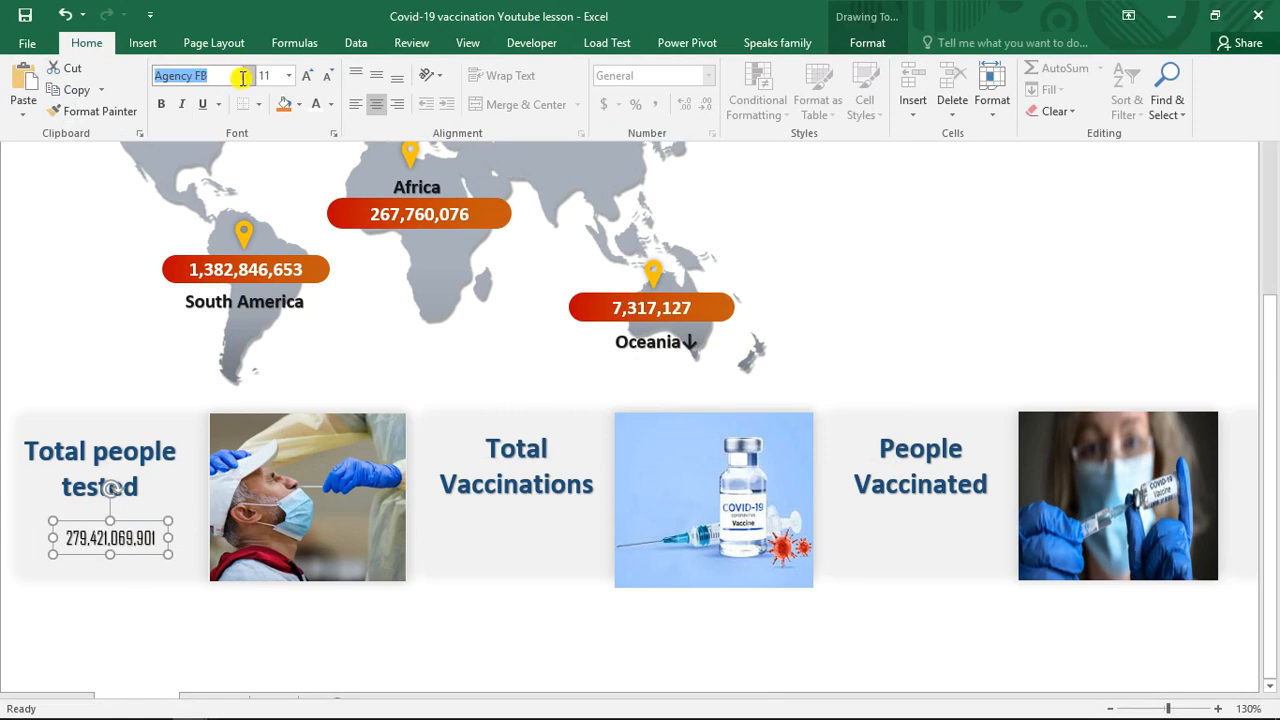
pyautogui.click(161, 104)
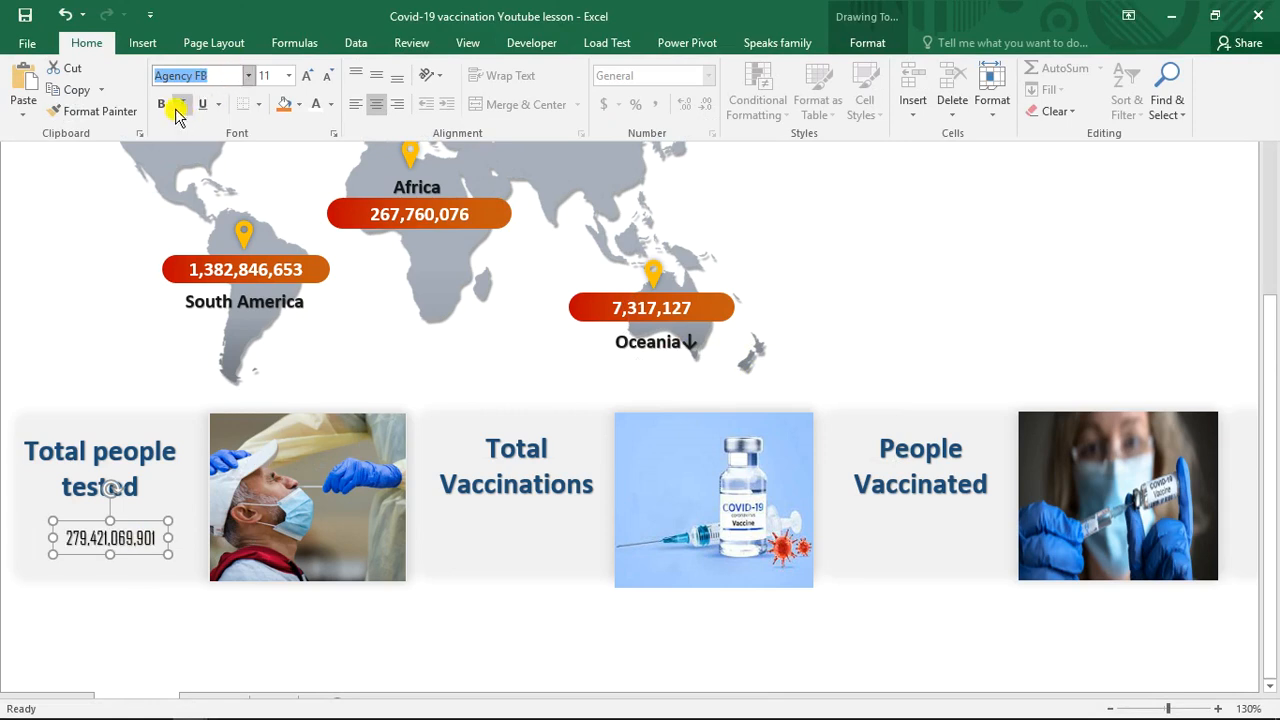
# Set the Total people tested value to font size 20 with a dark grey font colour, and return to the full-screen view
pyautogui.click(288, 76)
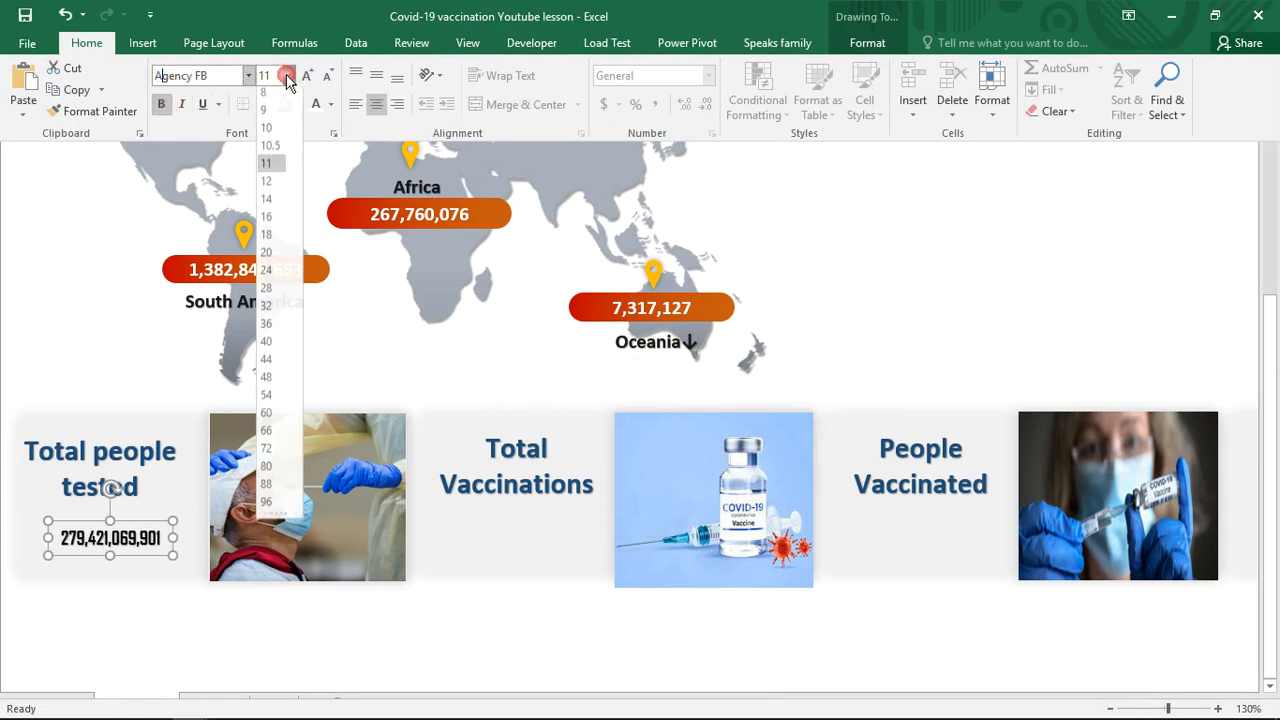
pyautogui.click(268, 255)
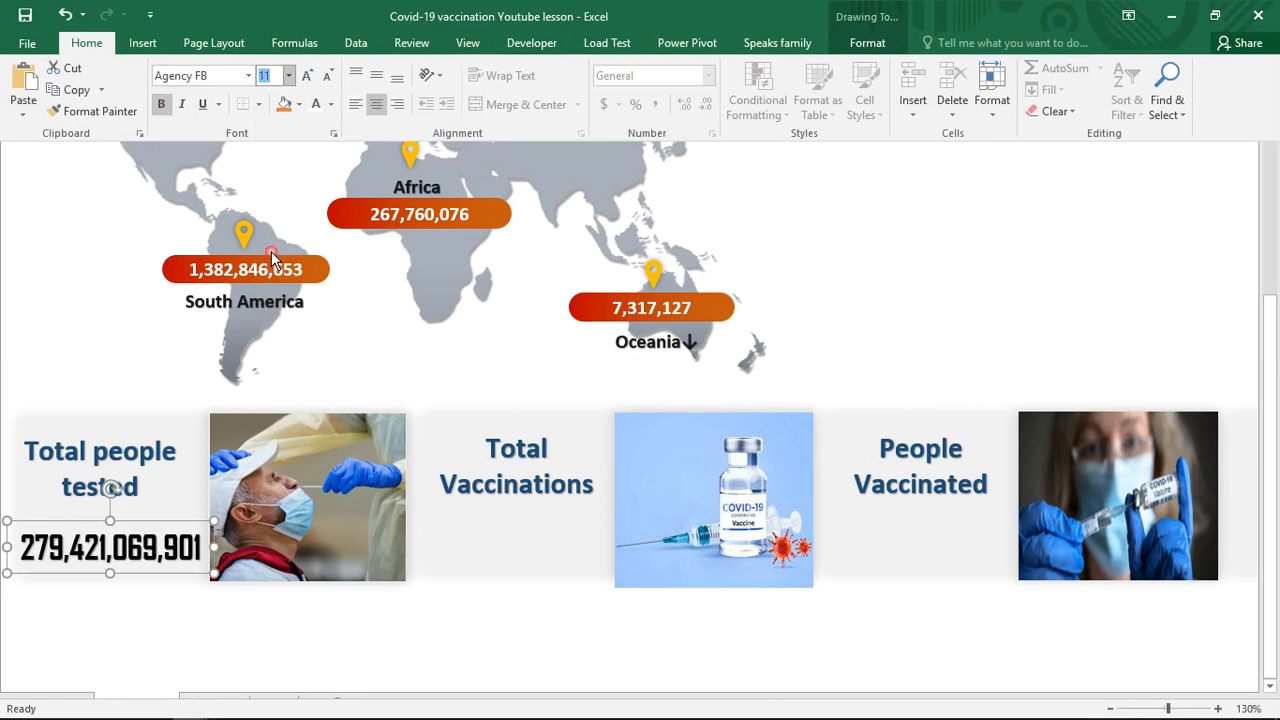
pyautogui.click(331, 104)
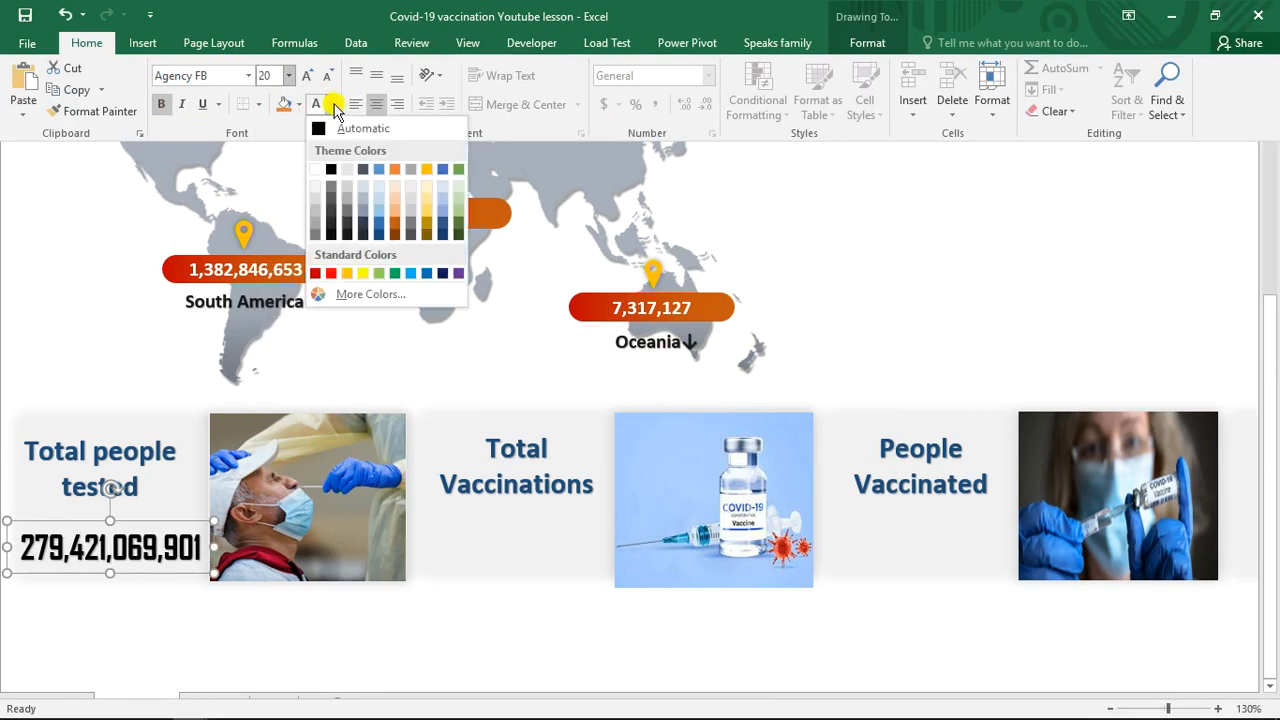
pyautogui.click(331, 216)
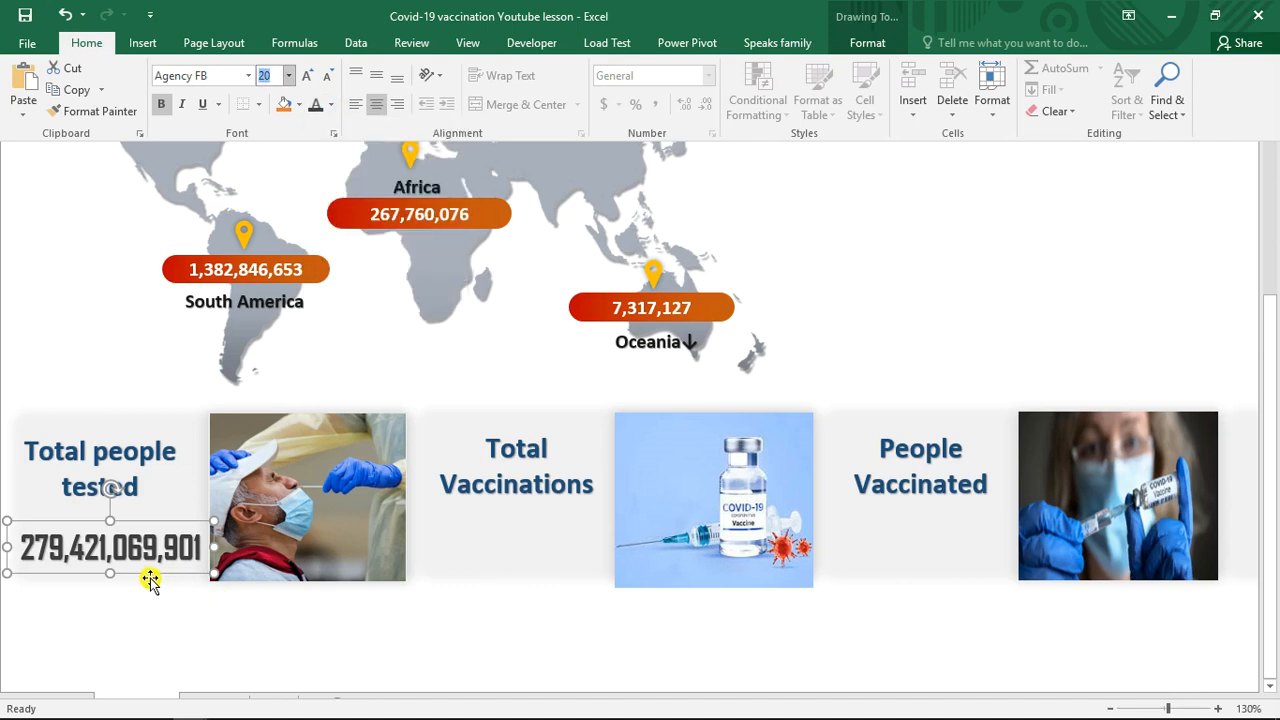
pyautogui.hotkey('ctrl', 'shift', 'F1')
pyautogui.click(440, 634)
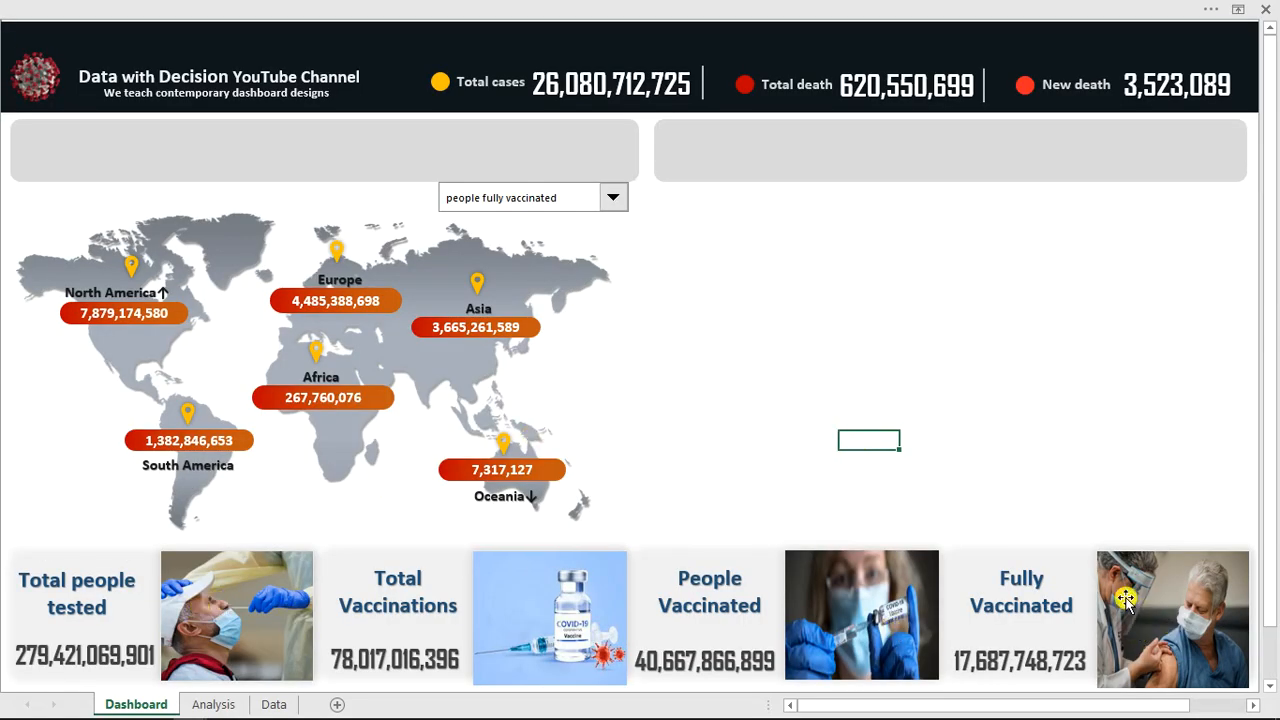
# Choose total deaths as the metric in the dropdown above the continent map
pyautogui.click(610, 199)
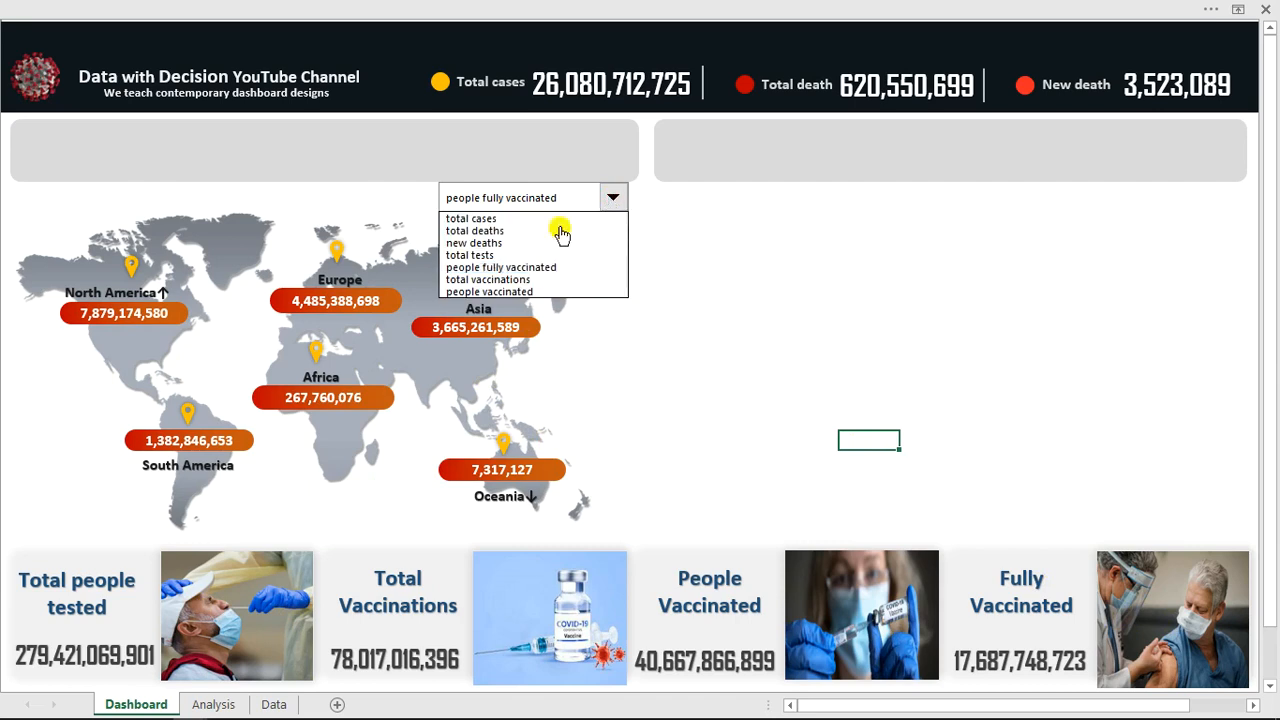
pyautogui.click(556, 232)
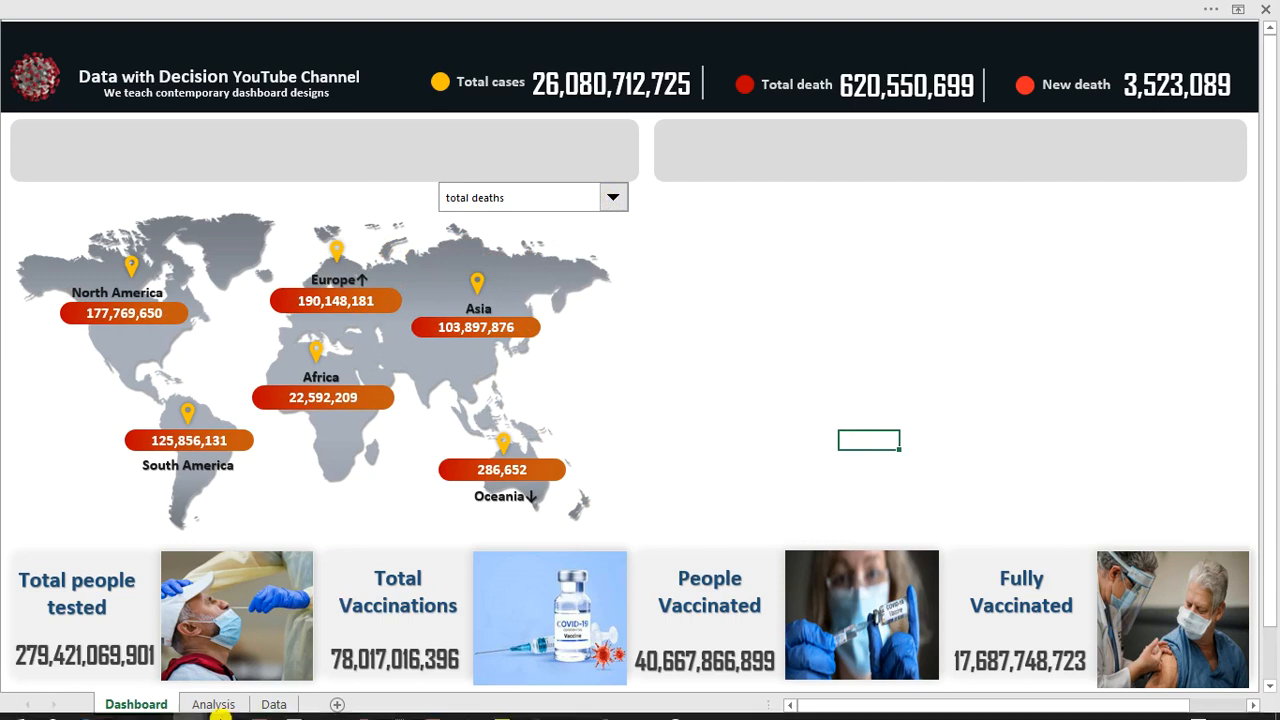
# In the Making a Dynamic Dashboard workbook, open the Apply Filters panel and test the Months slicer with Apr and Aug
pyautogui.moveTo(181, 708)
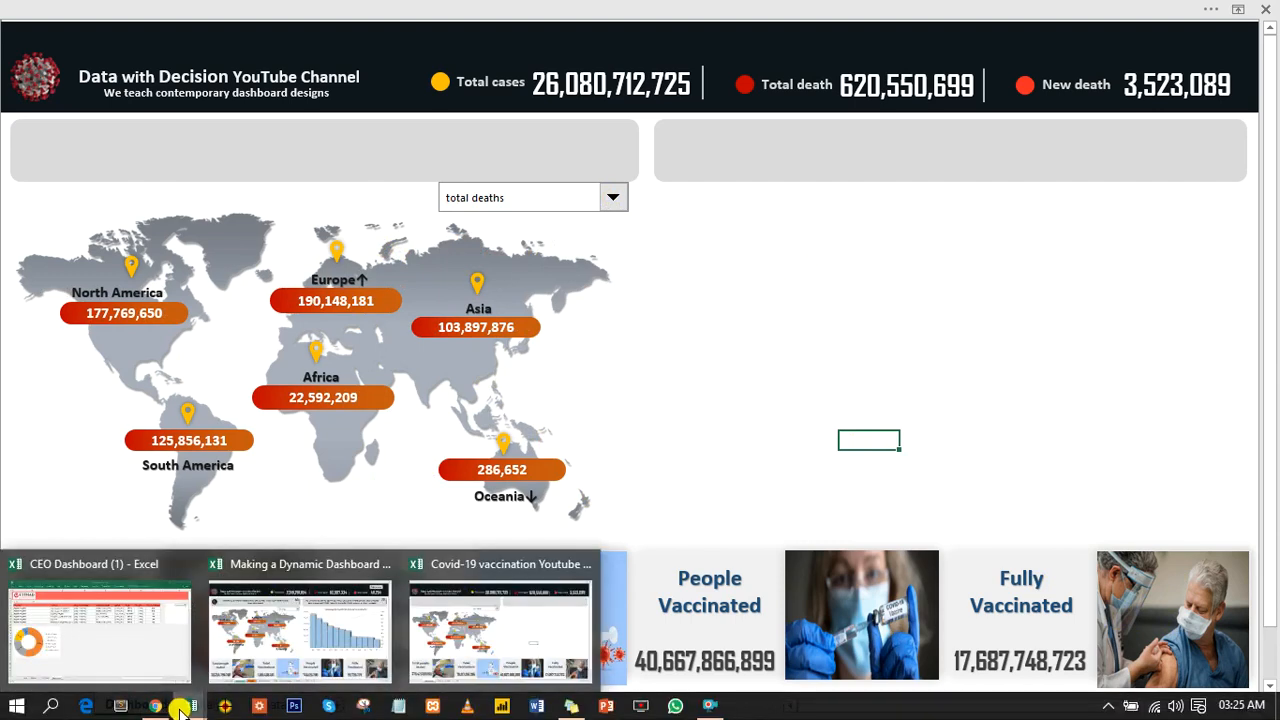
pyautogui.click(300, 628)
pyautogui.click(660, 504)
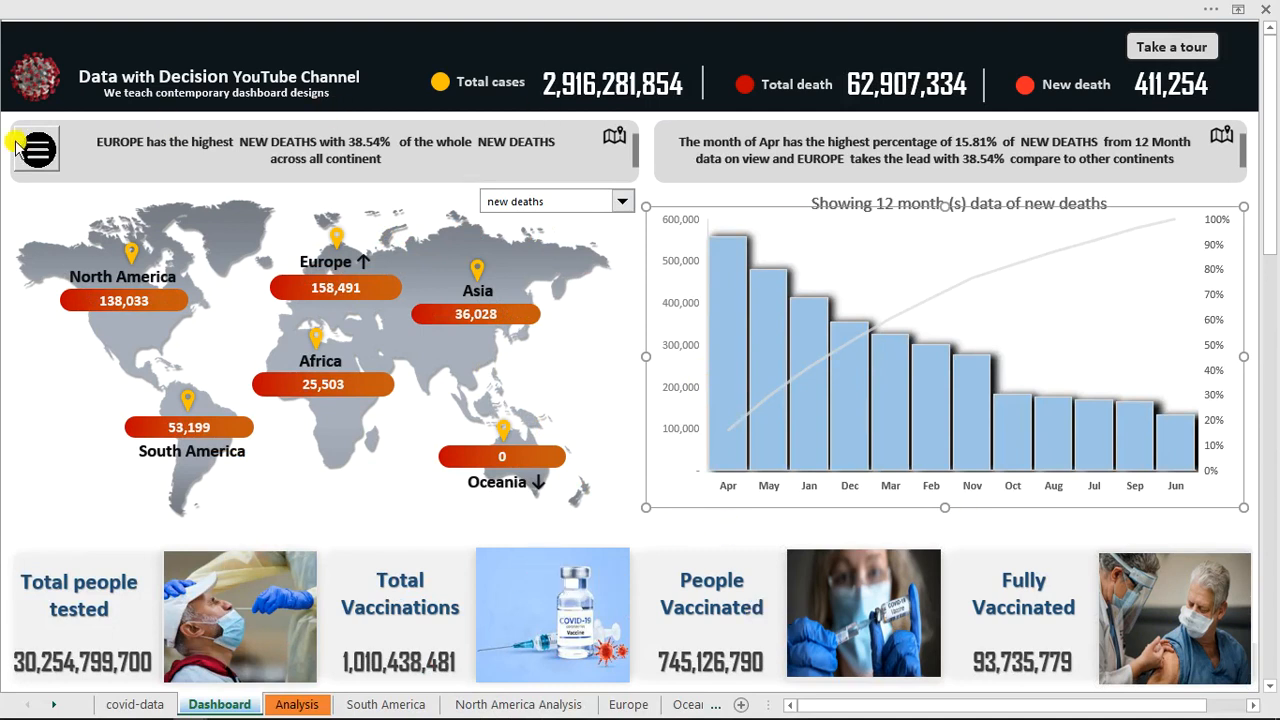
pyautogui.click(108, 148)
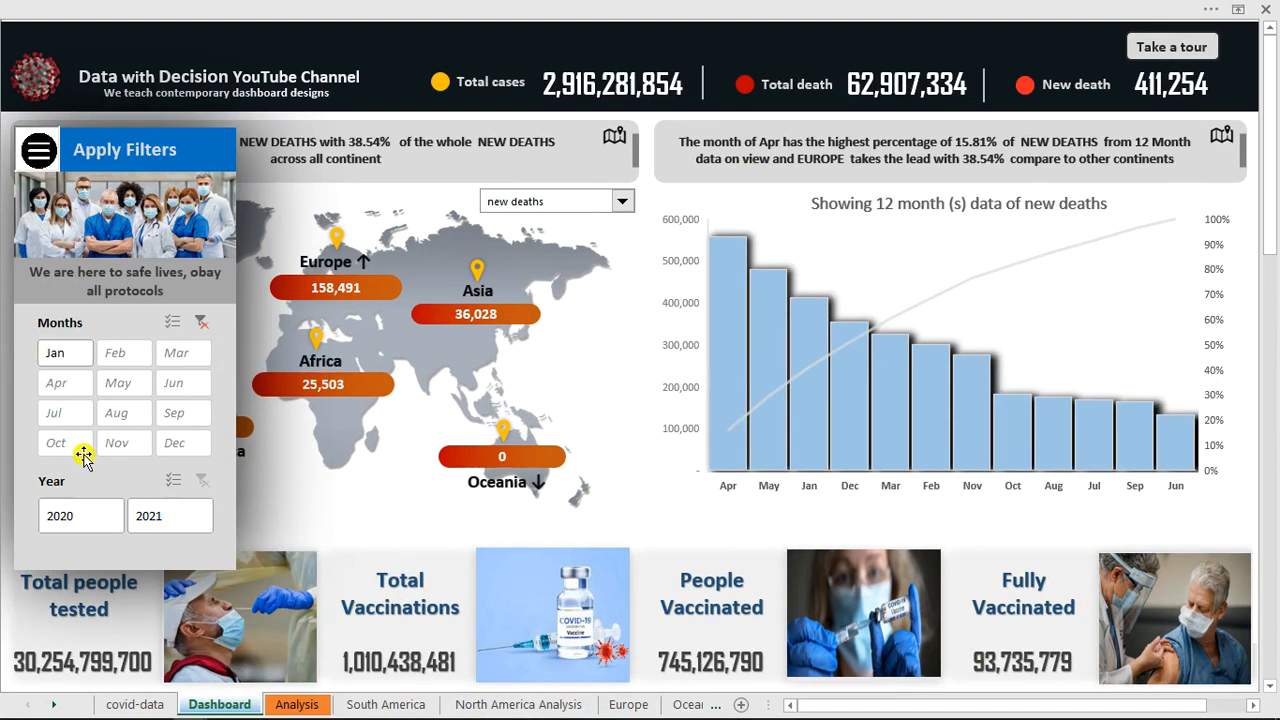
pyautogui.click(70, 390)
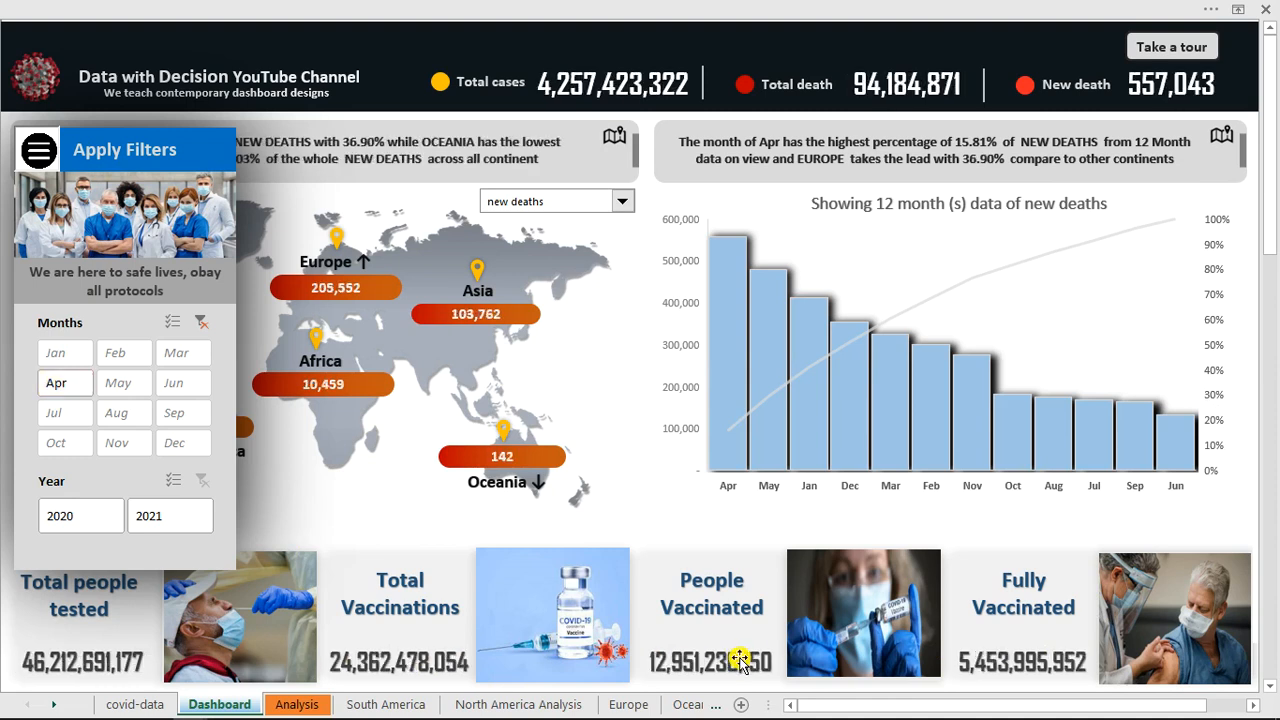
pyautogui.click(118, 420)
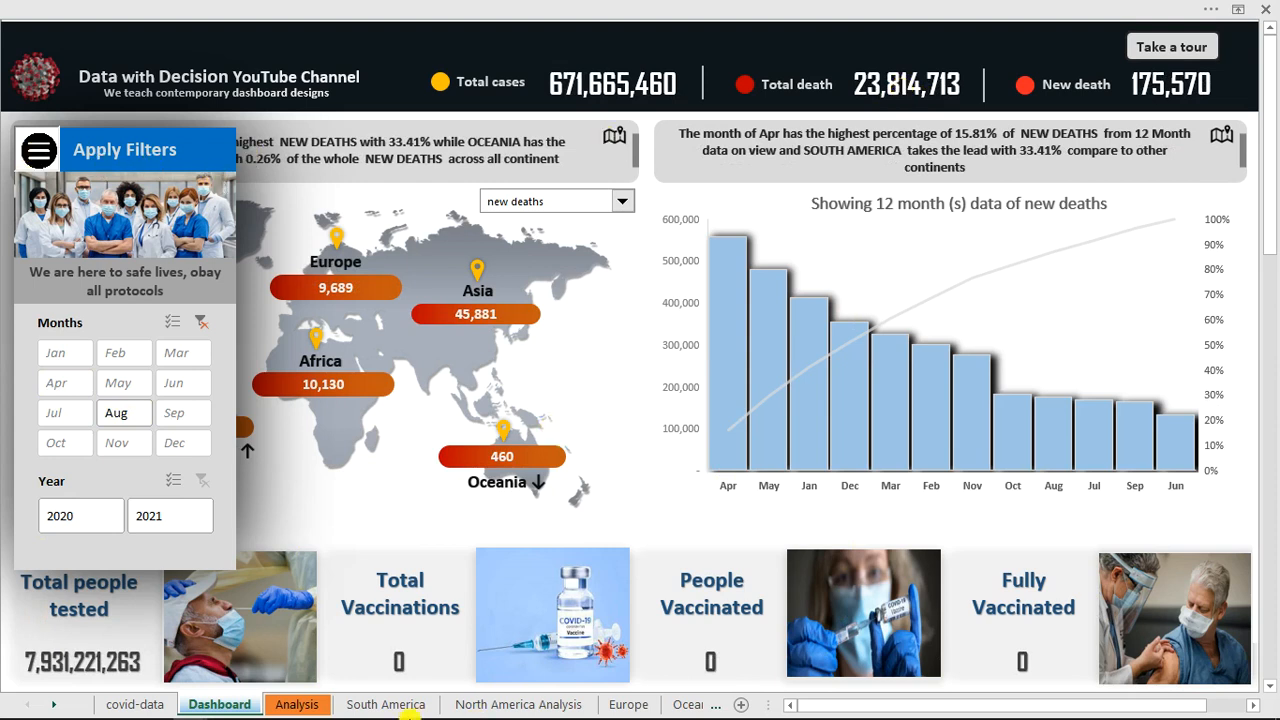
# Return to the Covid-19 vaccination workbook and copy the continent pivot table in K5:R11 of the Analysis sheet
pyautogui.moveTo(200, 712)
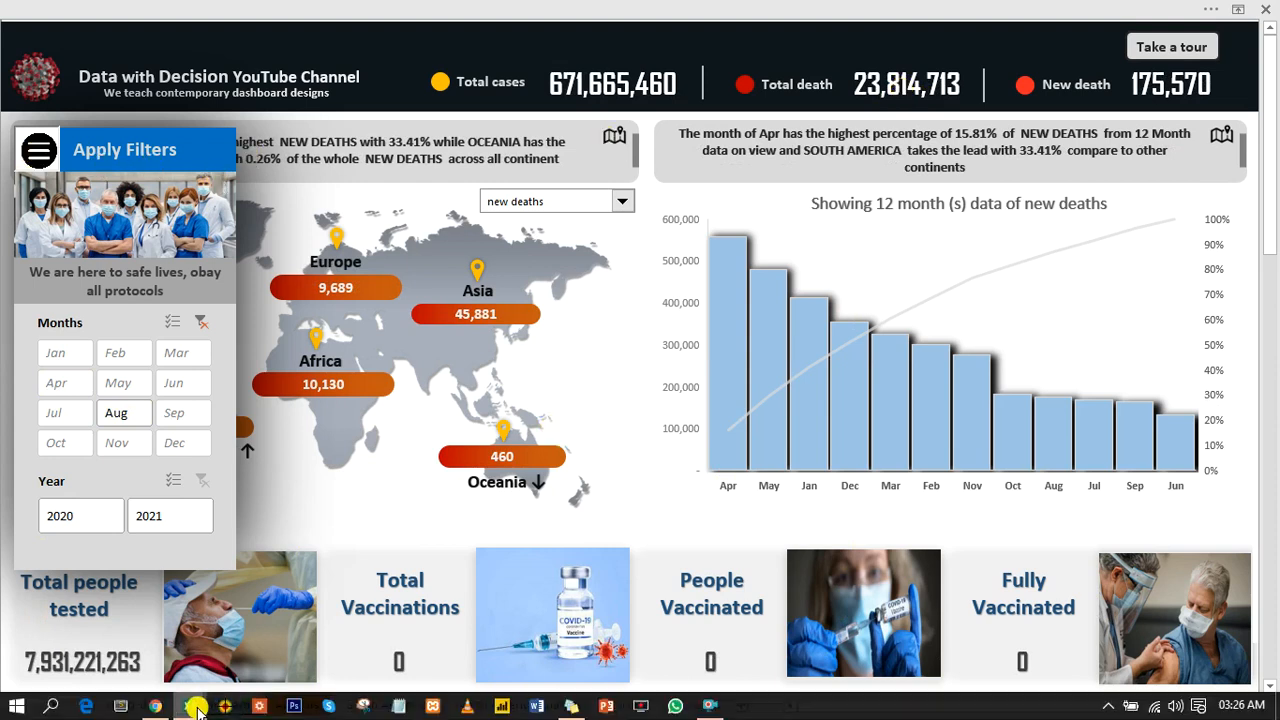
pyautogui.click(447, 642)
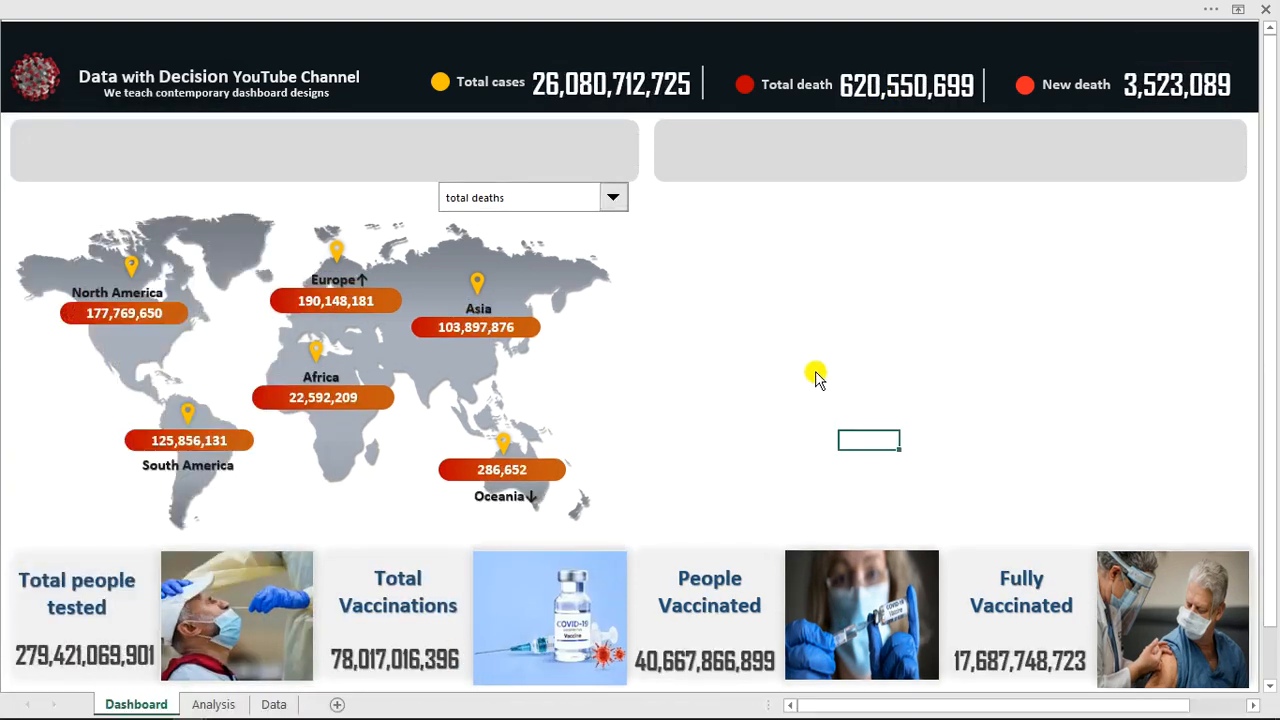
pyautogui.click(797, 344)
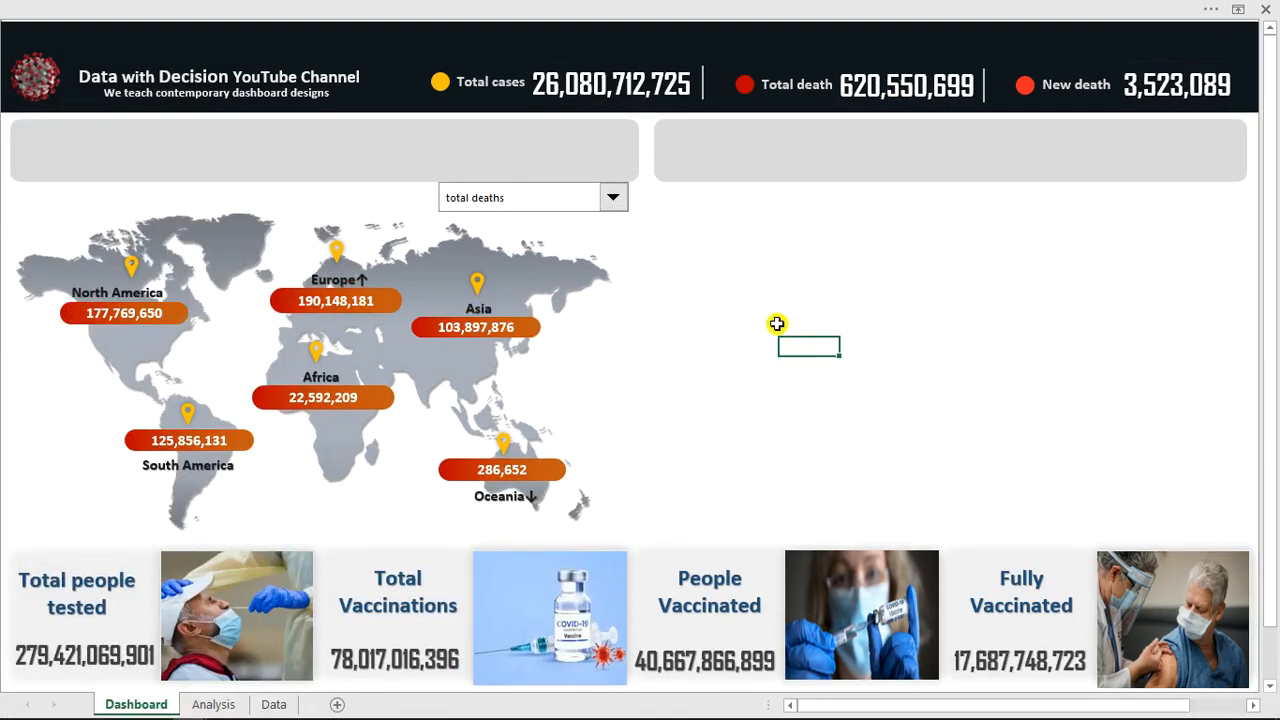
pyautogui.click(213, 704)
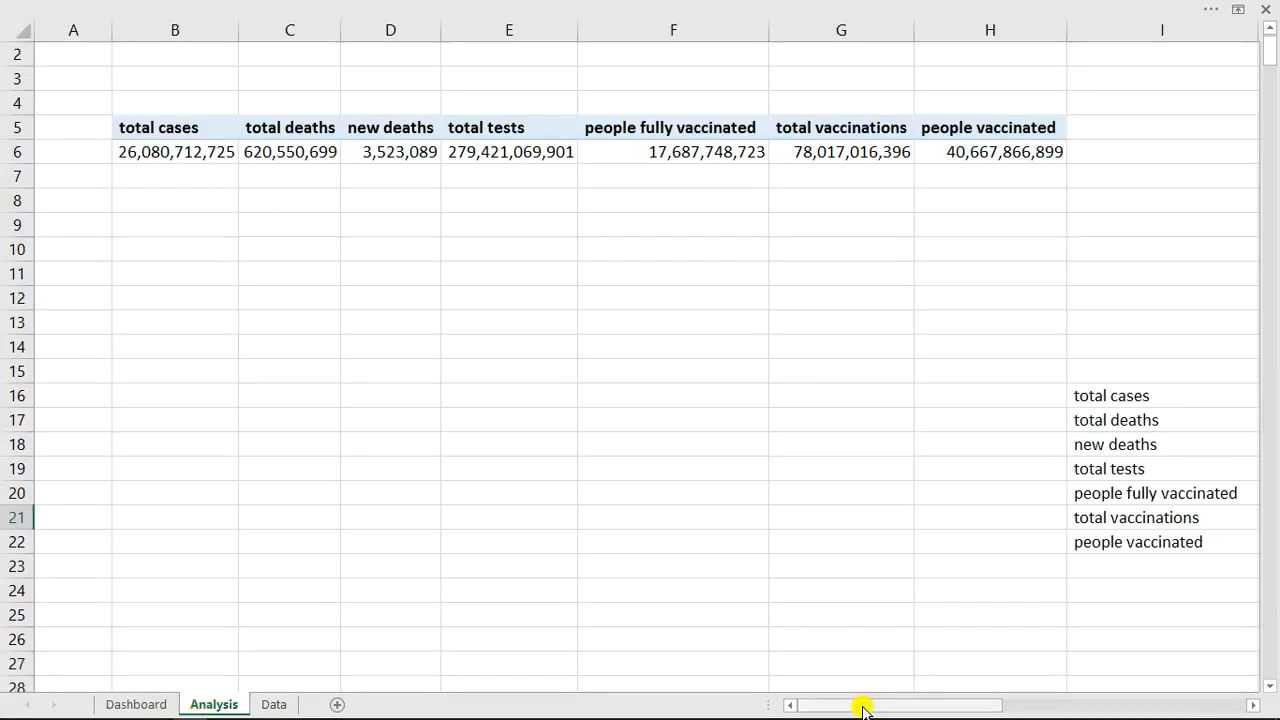
pyautogui.moveTo(857, 705); pyautogui.dragTo(1050, 692)
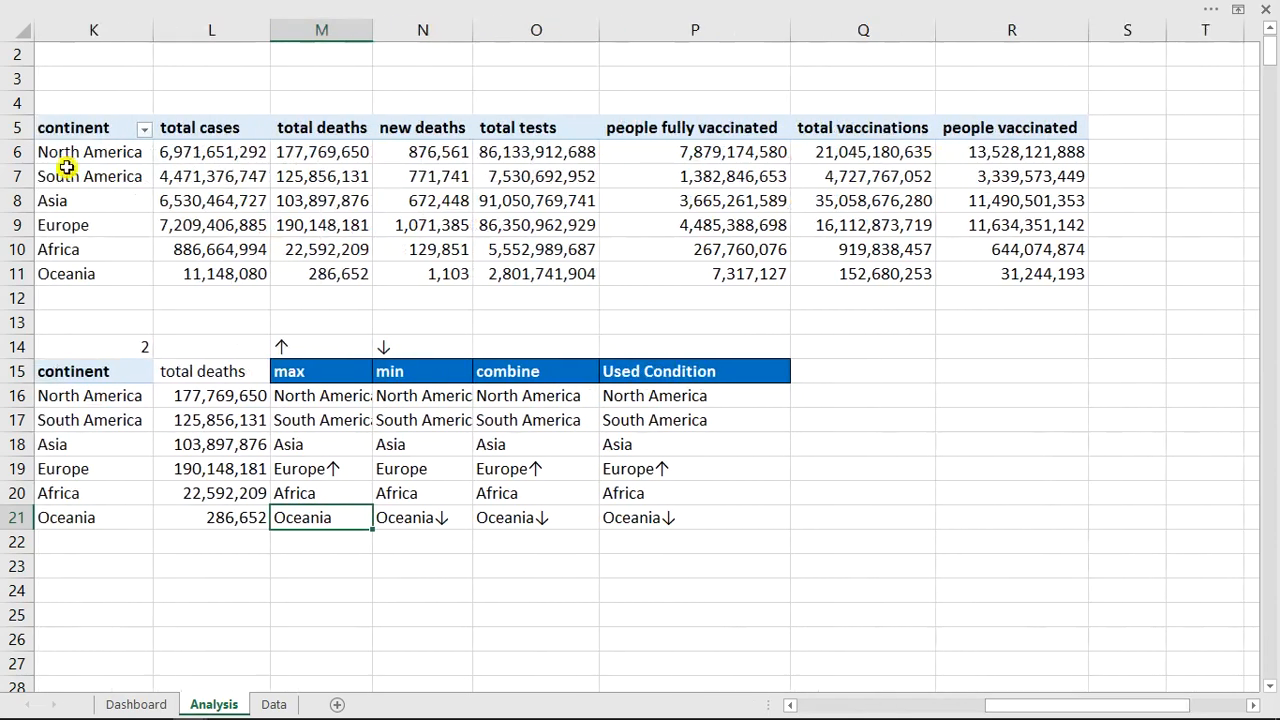
pyautogui.moveTo(68, 128); pyautogui.dragTo(1026, 284)
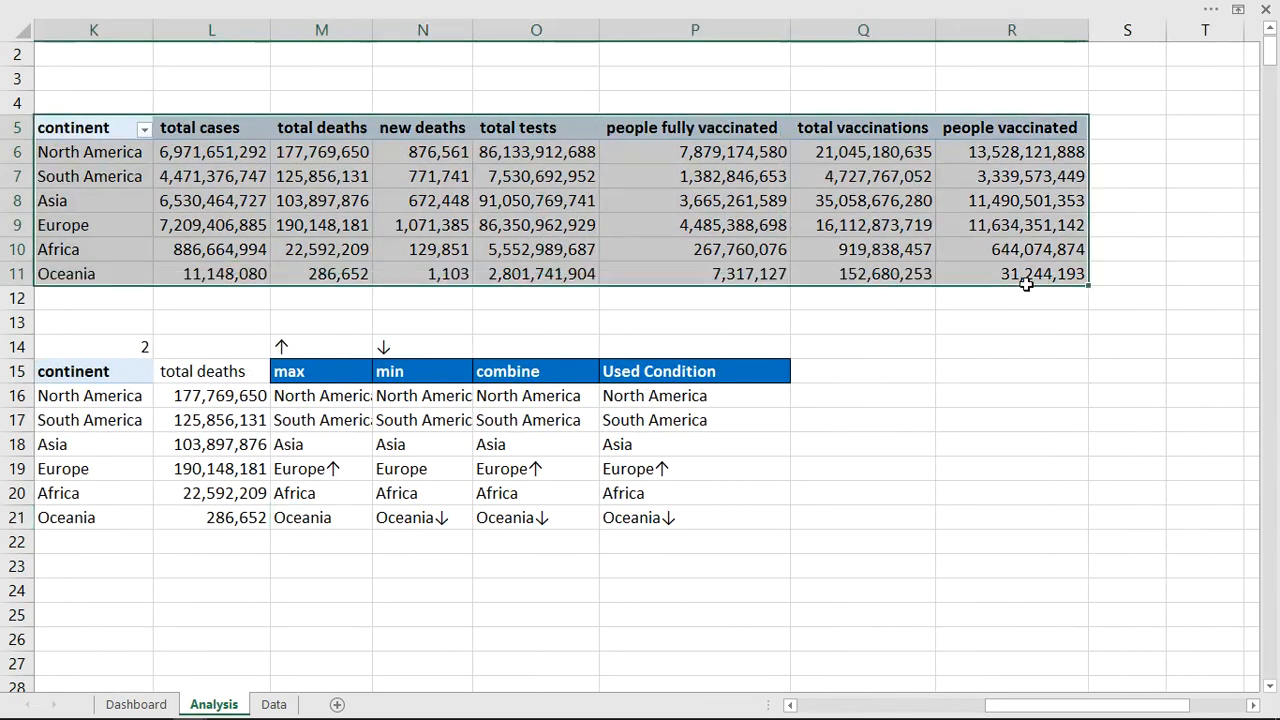
pyautogui.rightClick(344, 166)
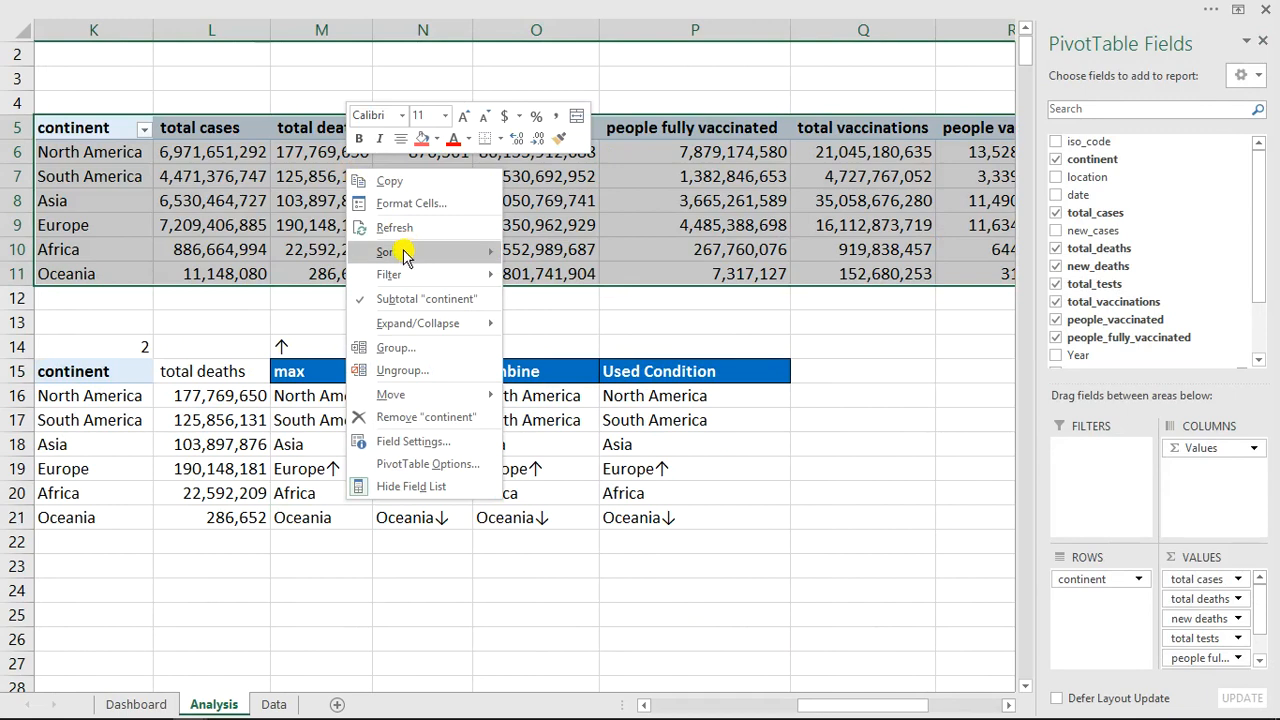
pyautogui.click(386, 182)
# Paste the copied continent pivot table at cell U5 of the Analysis sheet
pyautogui.moveTo(880, 704); pyautogui.dragTo(1013, 702)
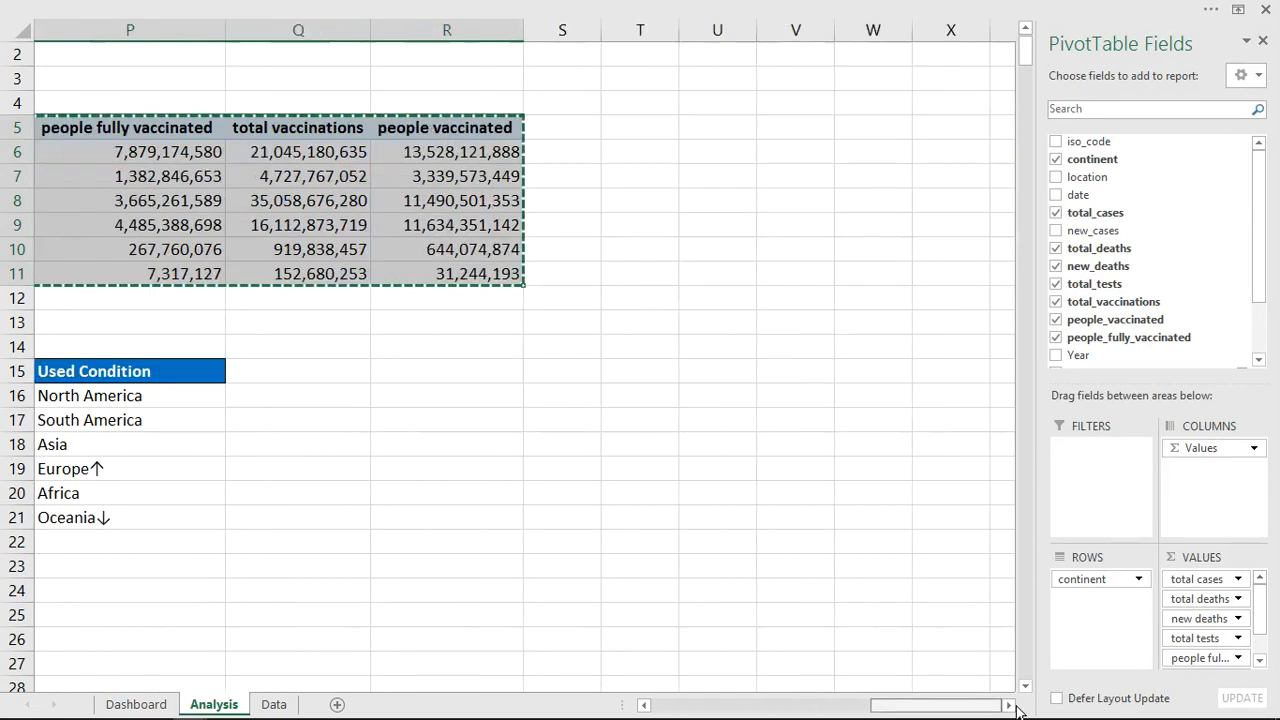
pyautogui.click(704, 127)
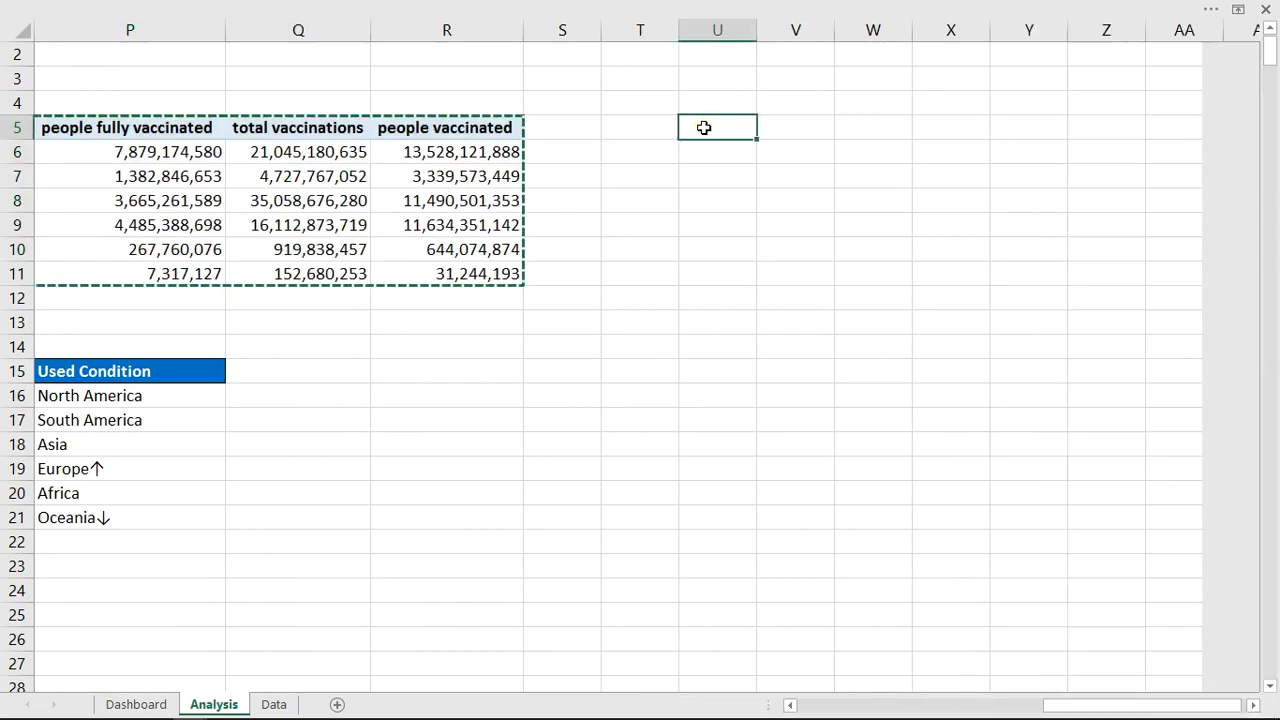
pyautogui.rightClick(704, 127)
pyautogui.click(745, 212)
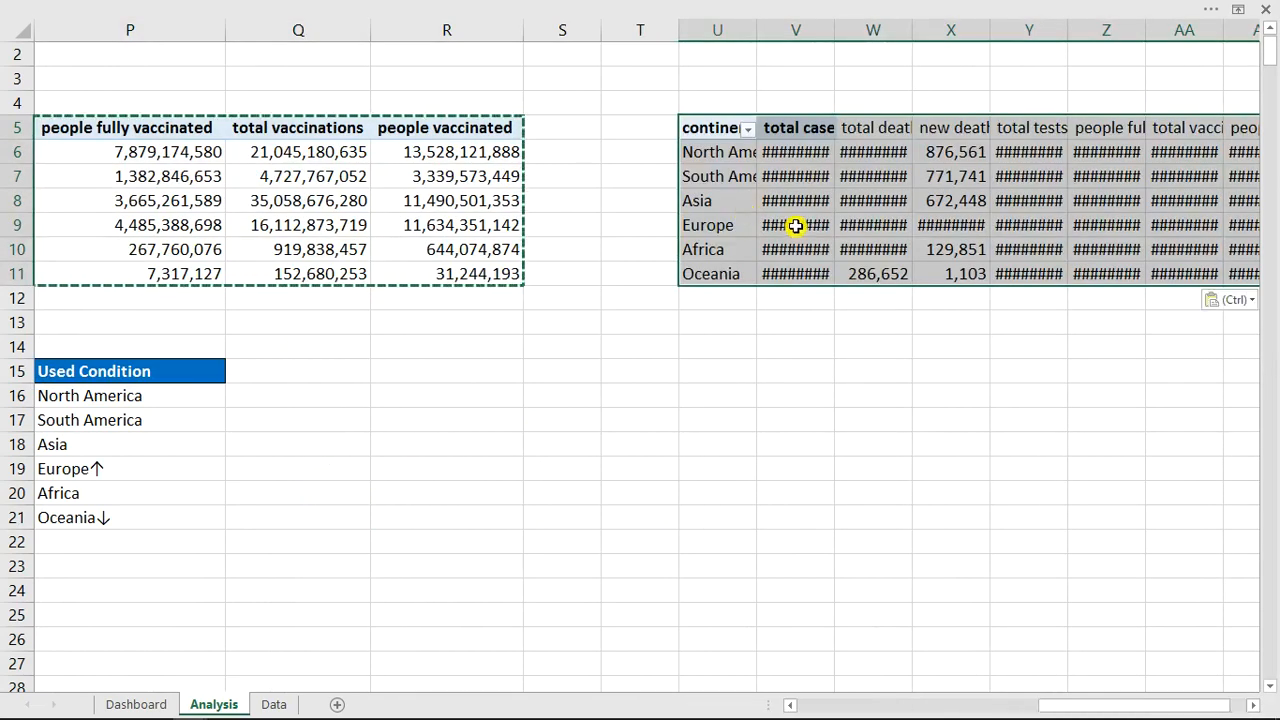
# Show the pasted pivot table's field list and replace continent with Months in its rows
pyautogui.click(795, 225)
pyautogui.rightClick(795, 225)
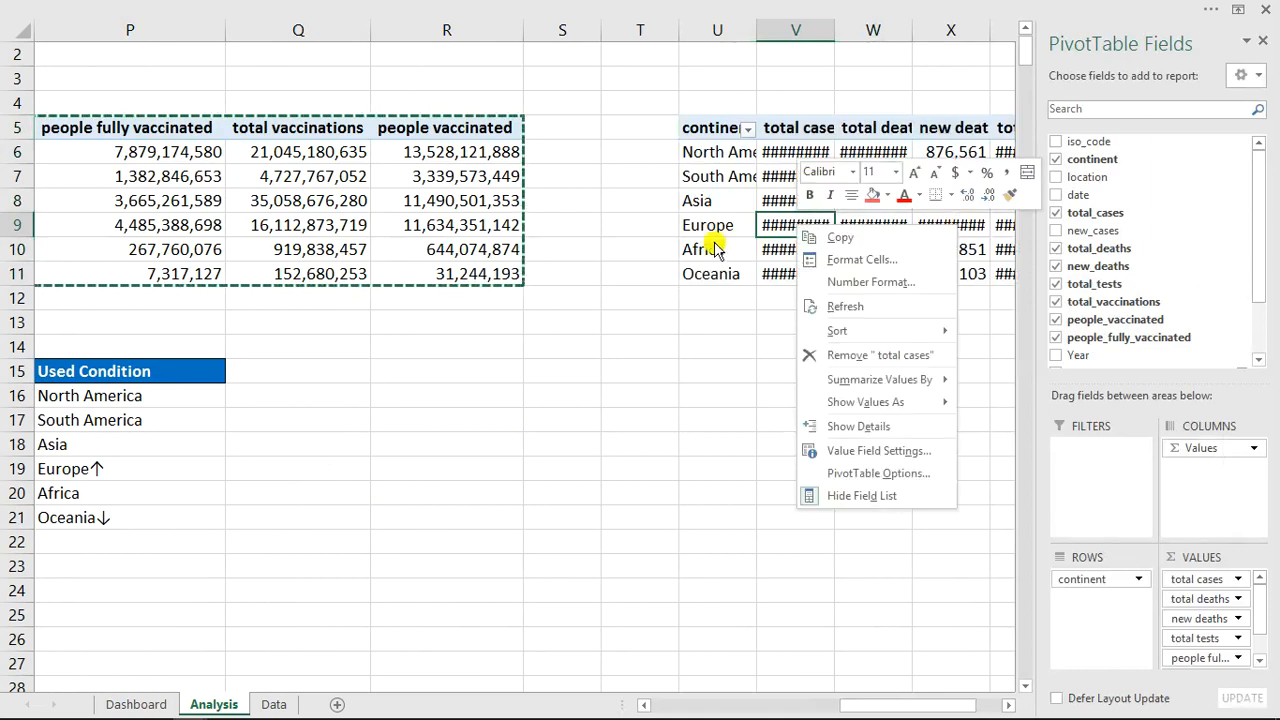
pyautogui.click(1208, 525)
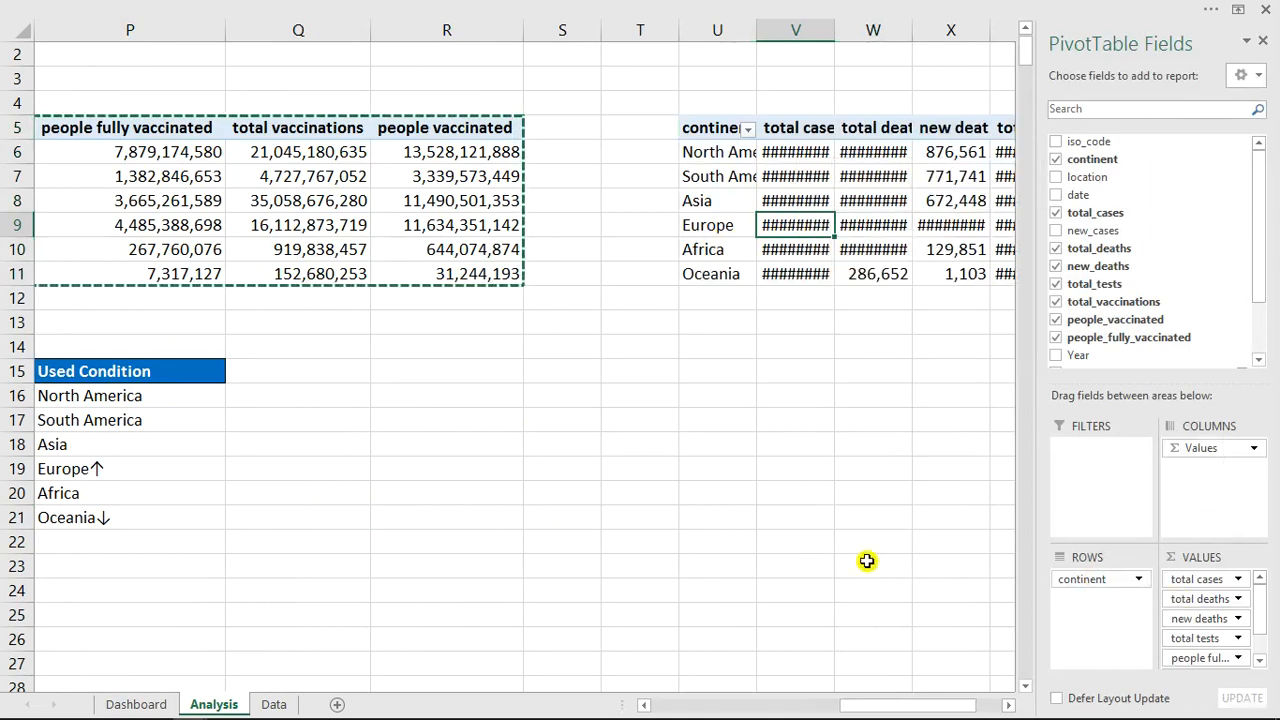
pyautogui.moveTo(1106, 582); pyautogui.dragTo(940, 554)
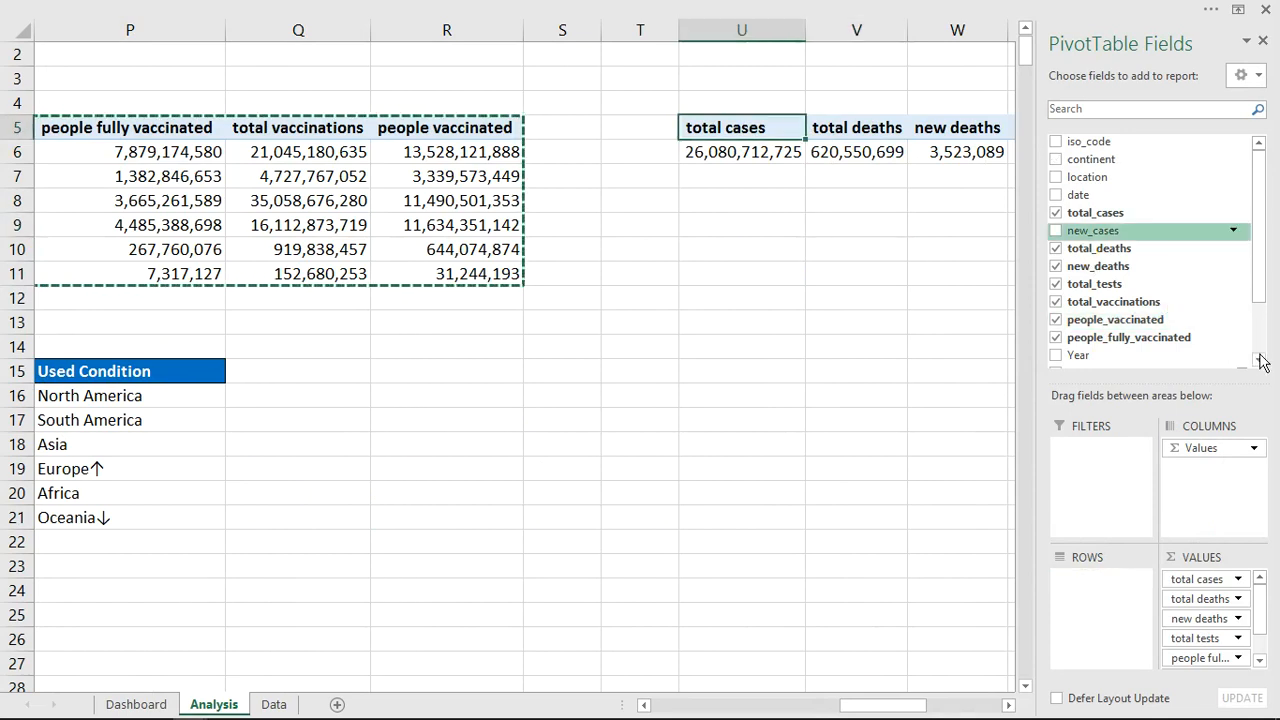
pyautogui.scroll(-2, 1260, 362)
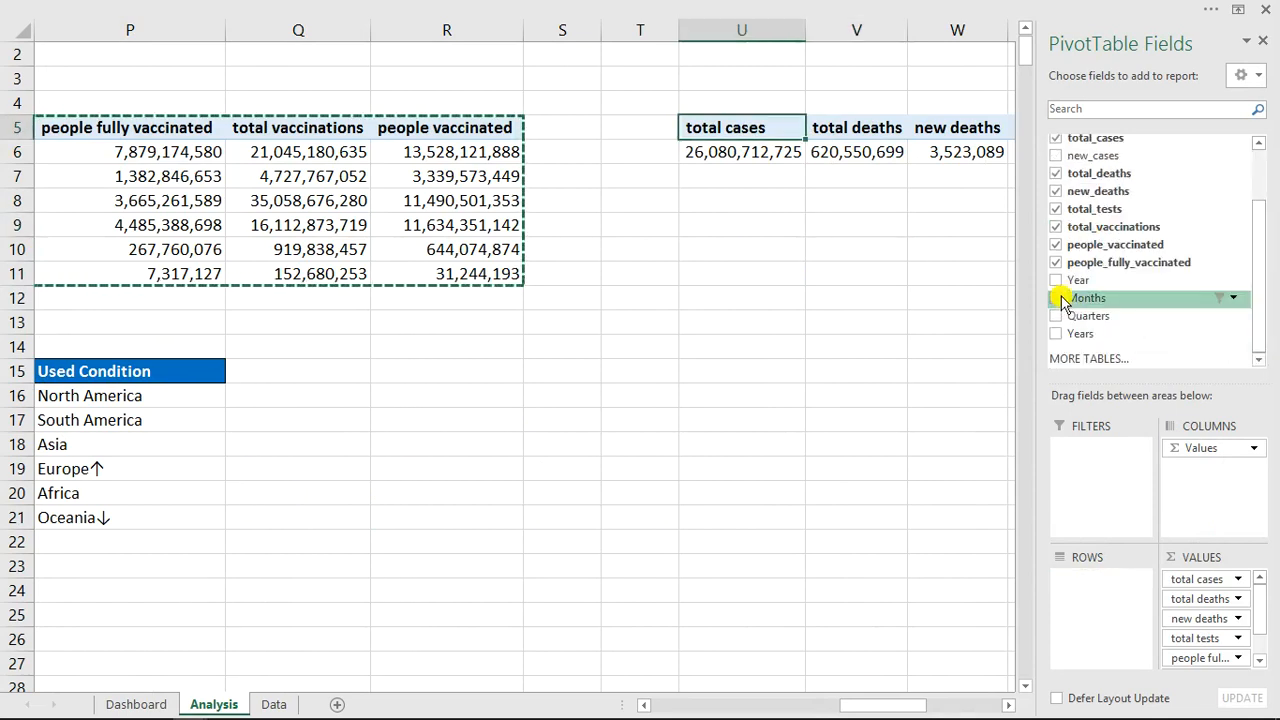
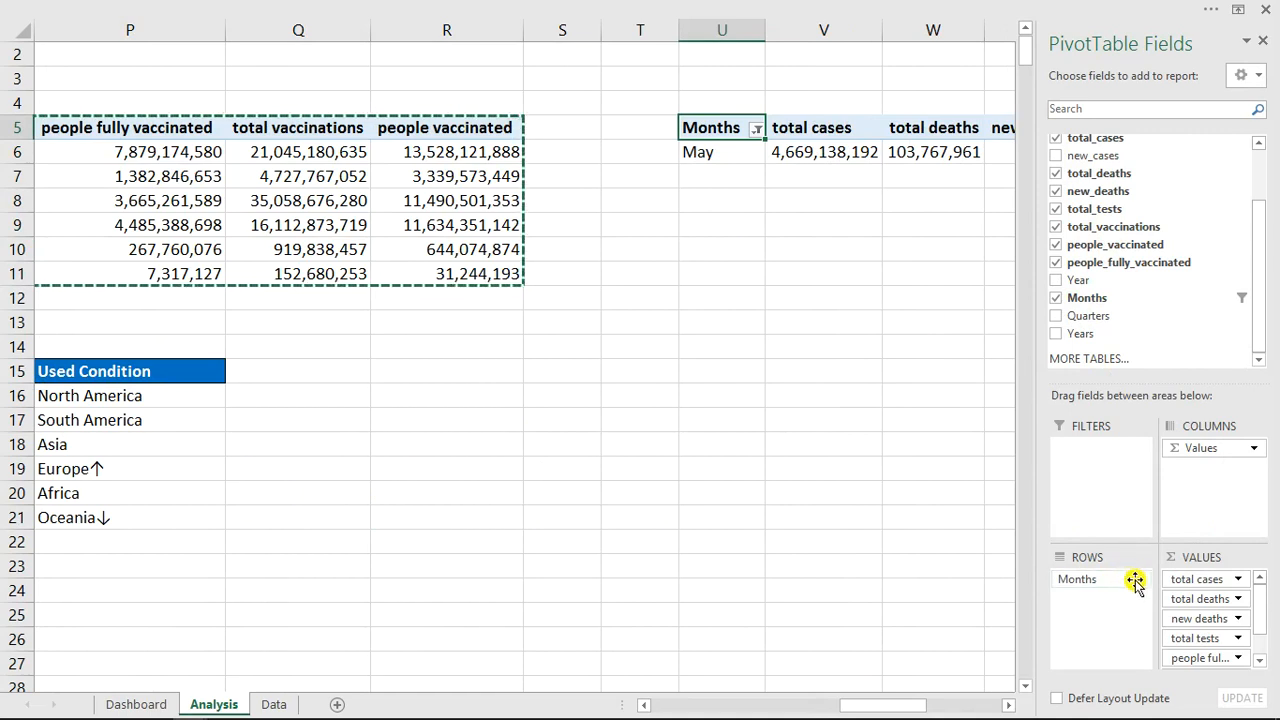
# Clear the Months filter of the pasted pivot table and close its field list
pyautogui.click(757, 130)
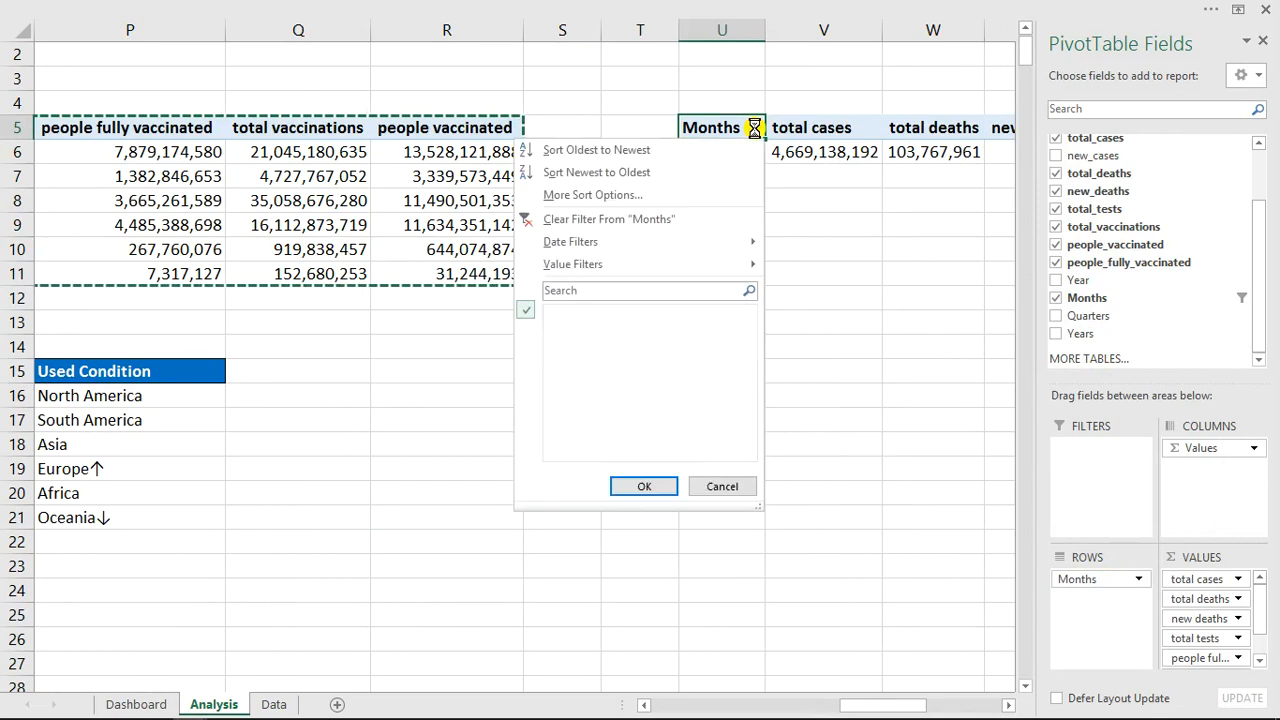
pyautogui.press('Escape')
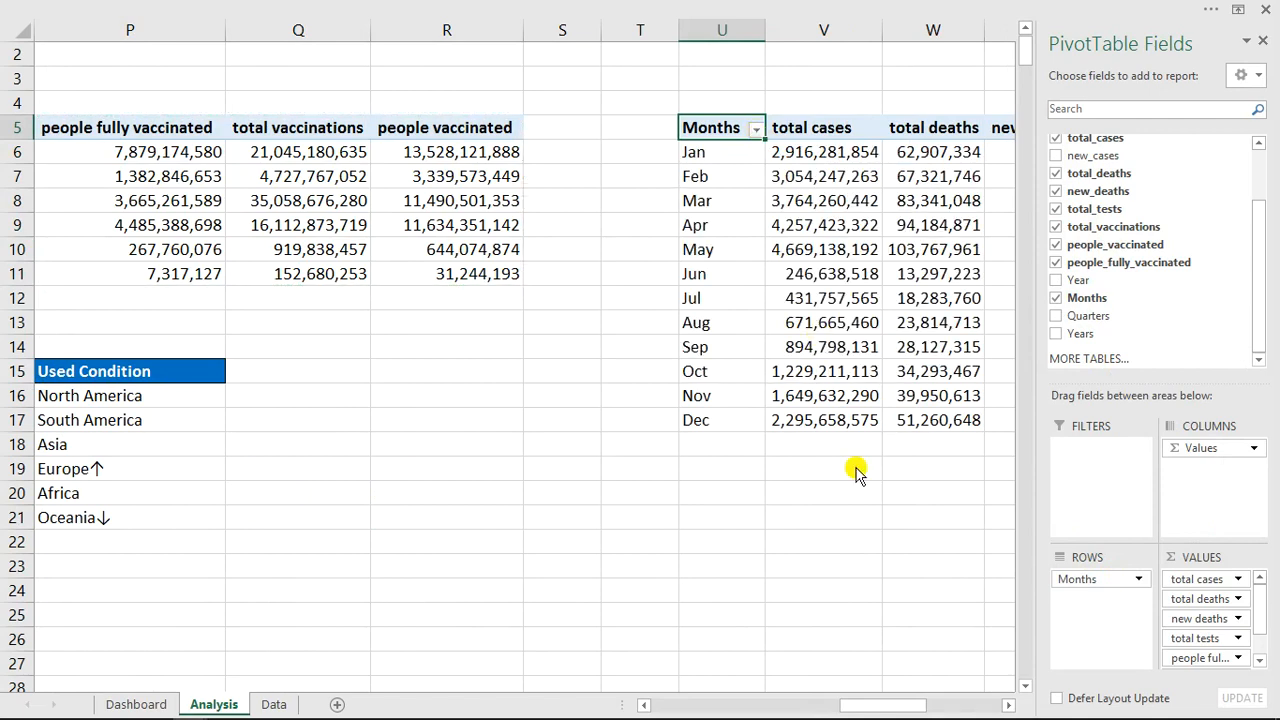
pyautogui.click(1265, 41)
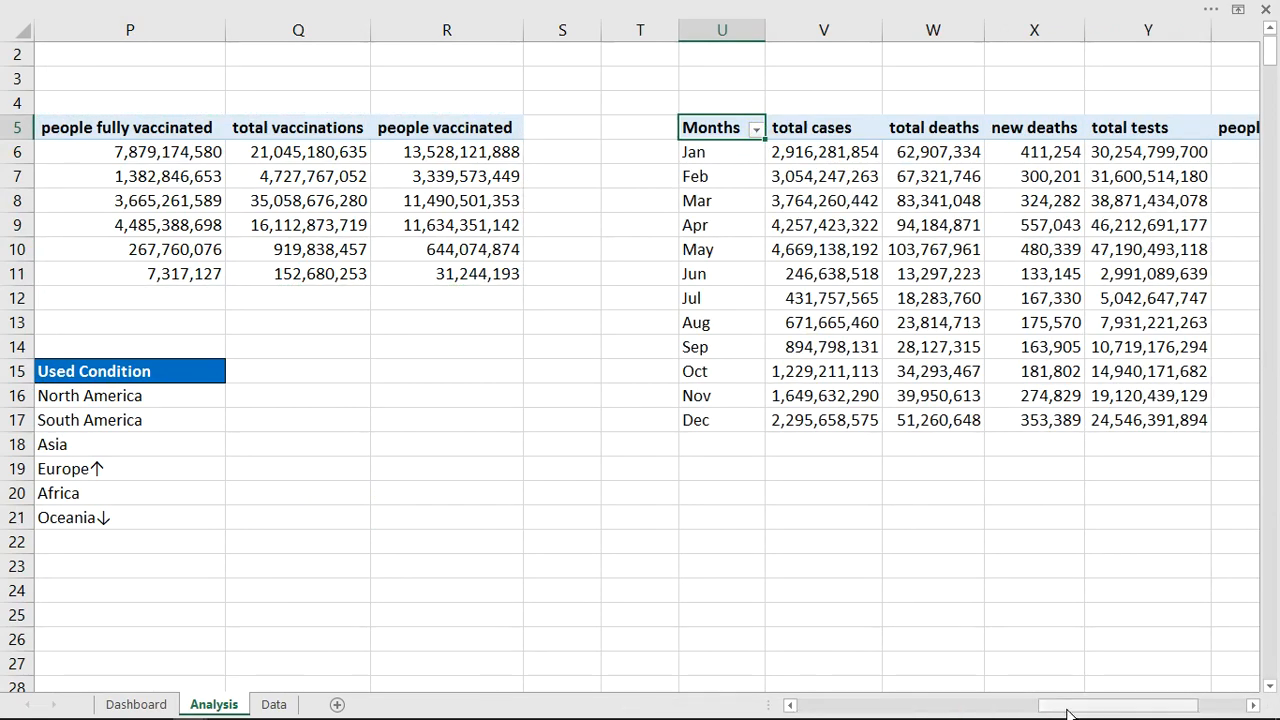
# Enter the formula =U5 in cell U19, linking to the Months header of the pivot table above
pyautogui.moveTo(1068, 712); pyautogui.dragTo(1119, 706)
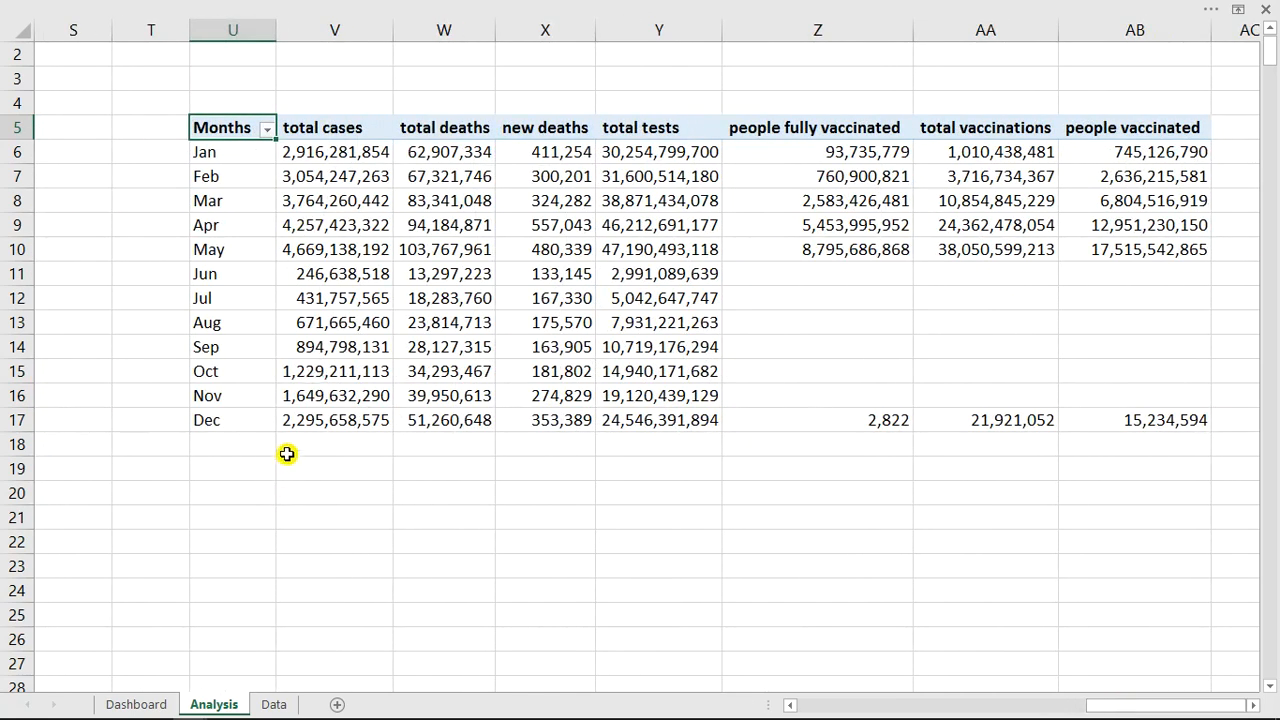
pyautogui.click(1272, 689)
pyautogui.click(1272, 689)
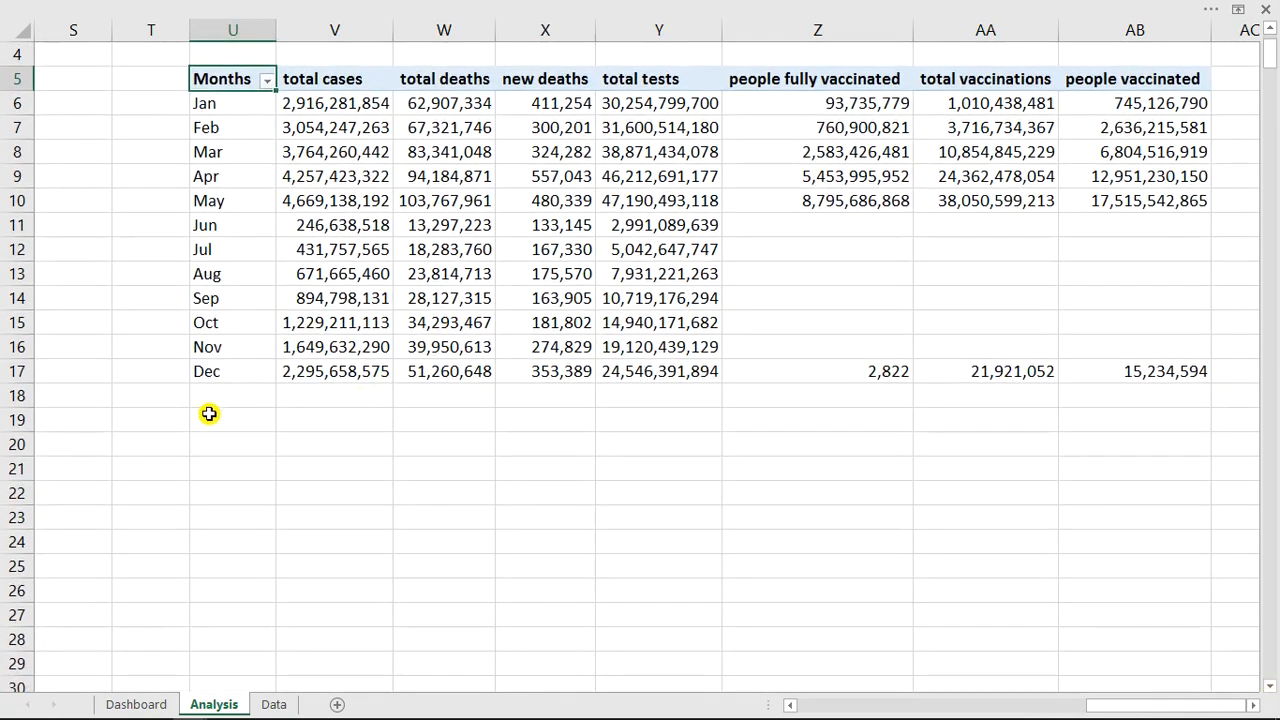
pyautogui.press('Down')
pyautogui.press('Down')
pyautogui.click(215, 438)
pyautogui.click(217, 422)
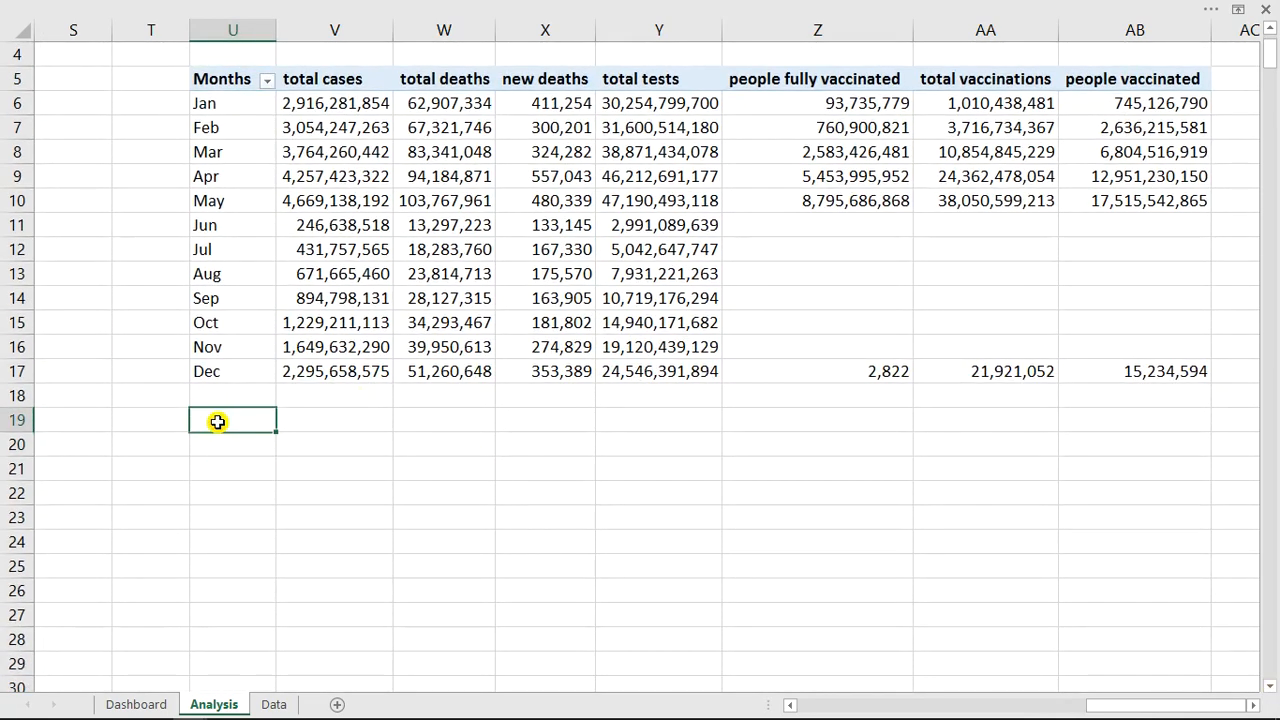
pyautogui.write('=')
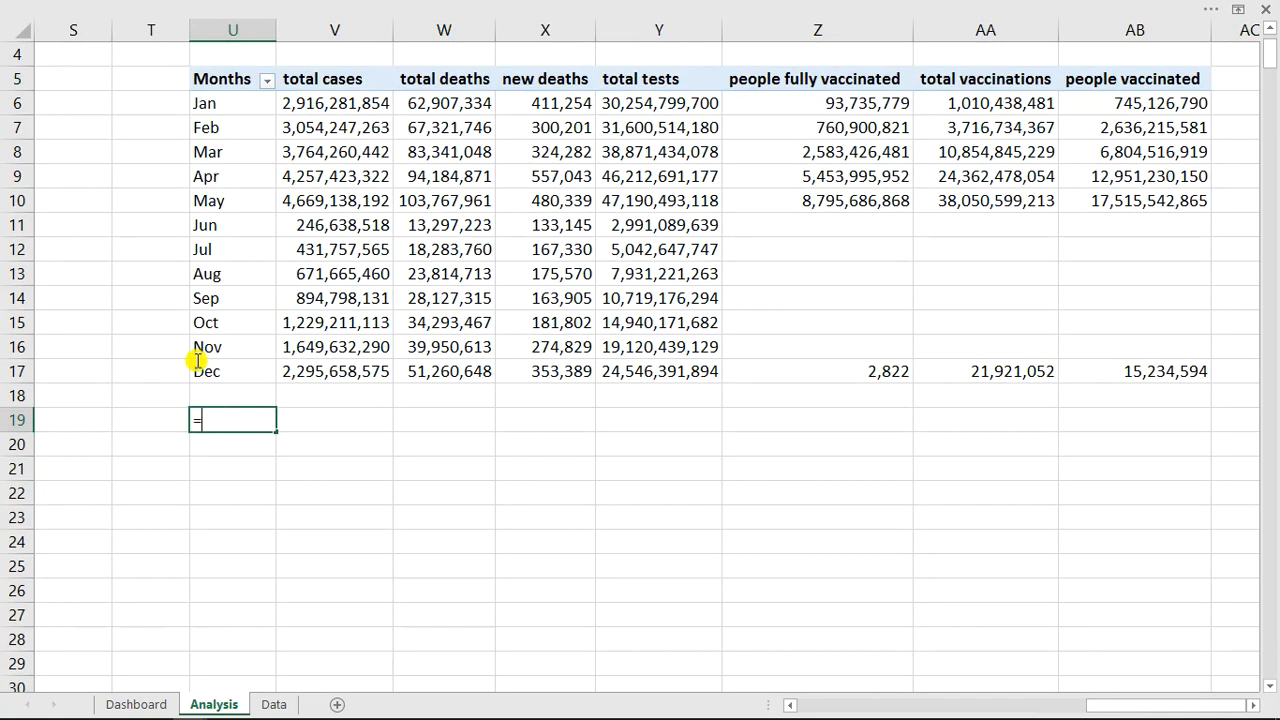
pyautogui.click(244, 77)
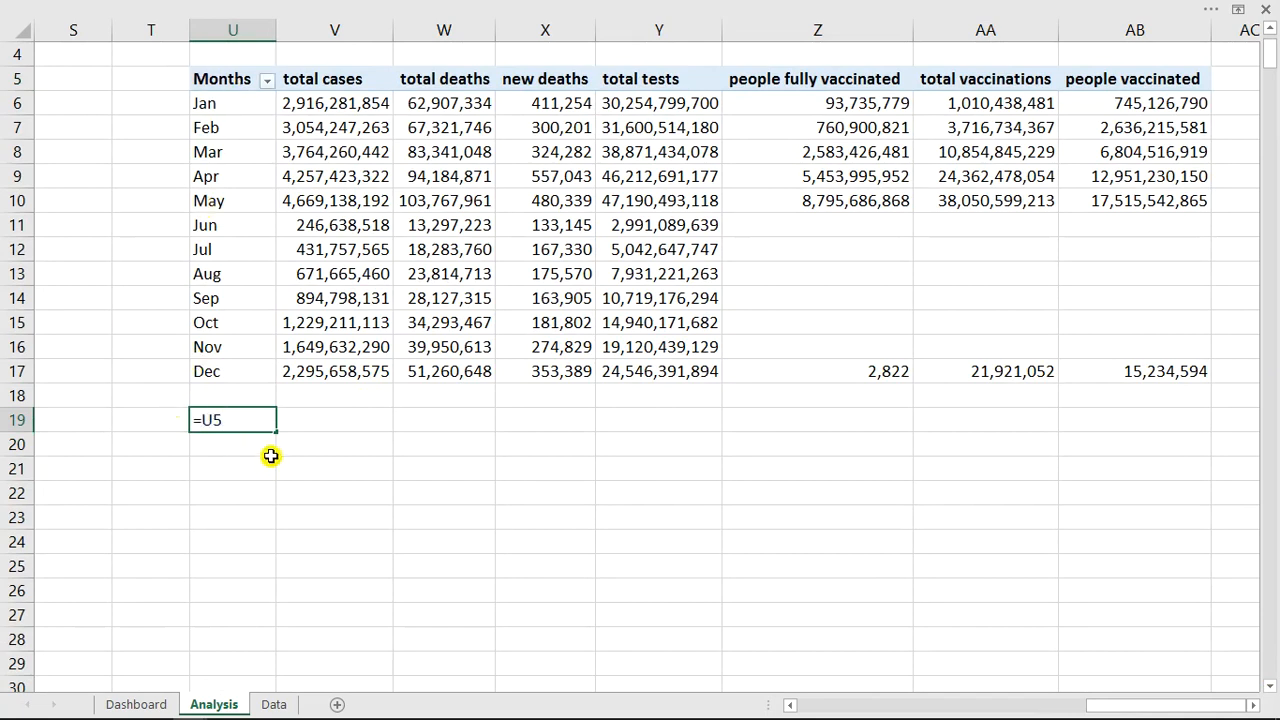
pyautogui.press('Return')
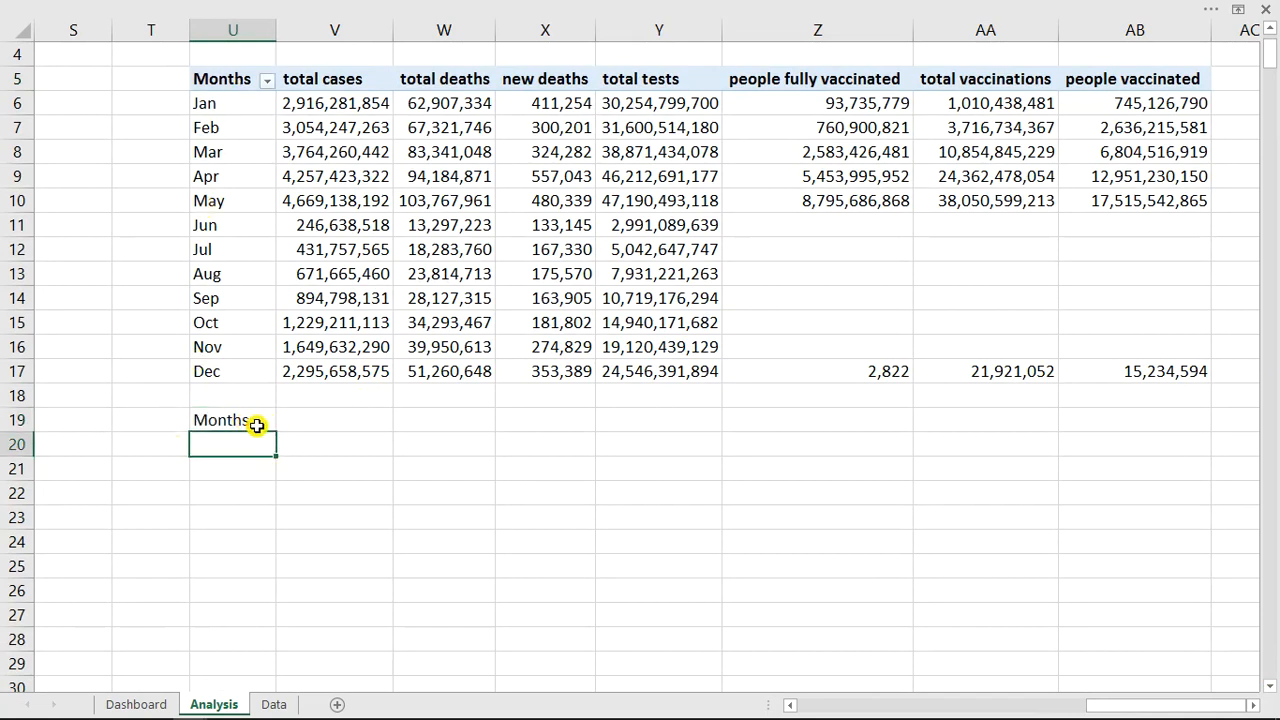
# Fill the Months link formula from U19 down to U31 to list Jan through Dec
pyautogui.click(255, 422)
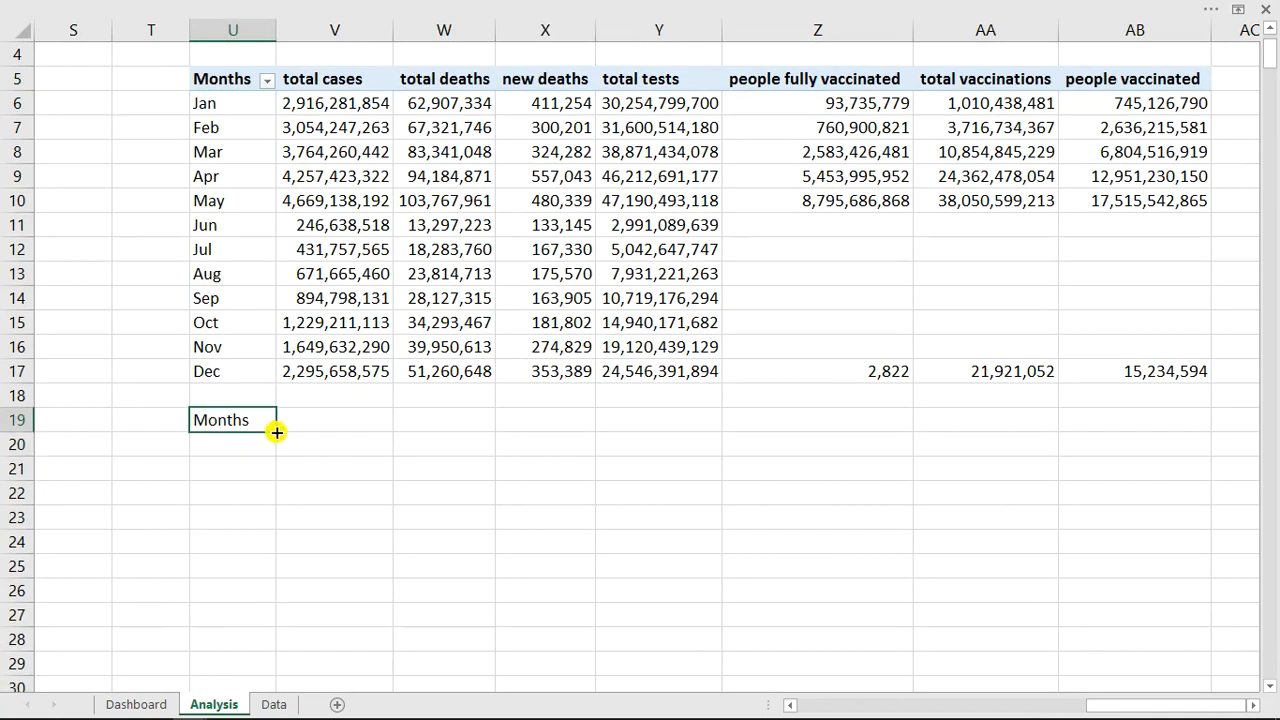
pyautogui.moveTo(276, 437); pyautogui.dragTo(277, 689)
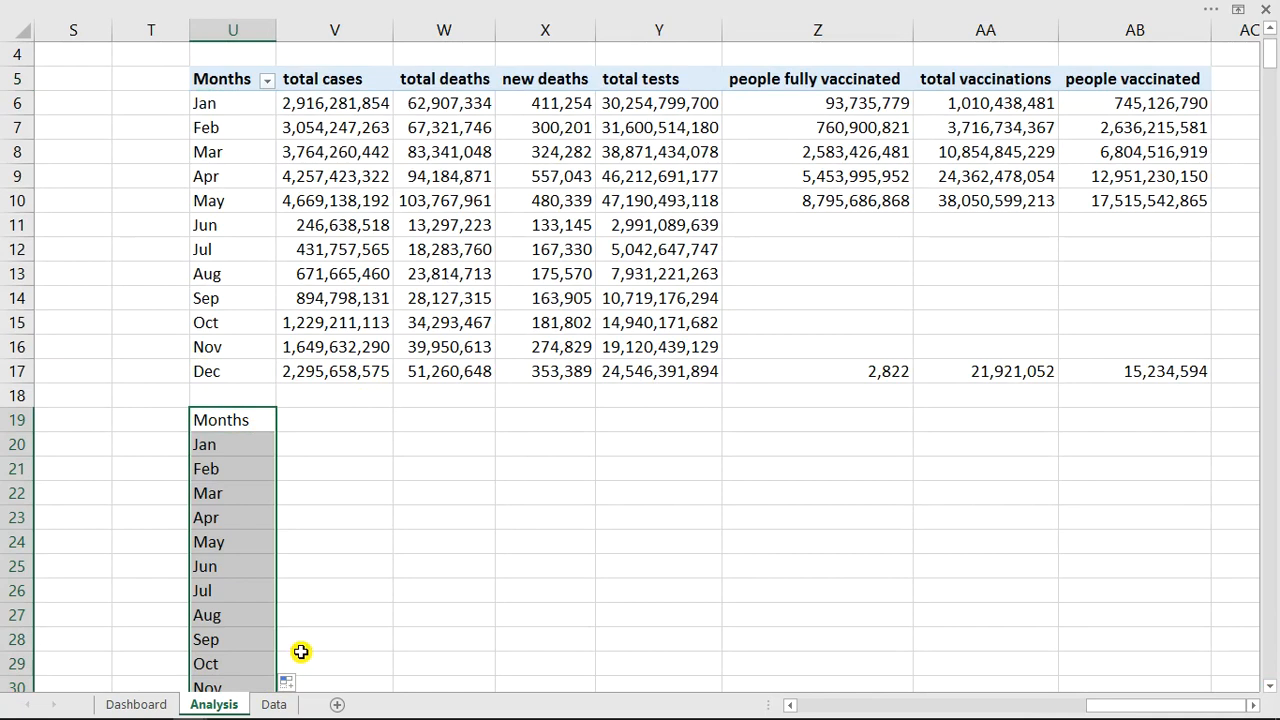
pyautogui.scroll(-7, 302, 648)
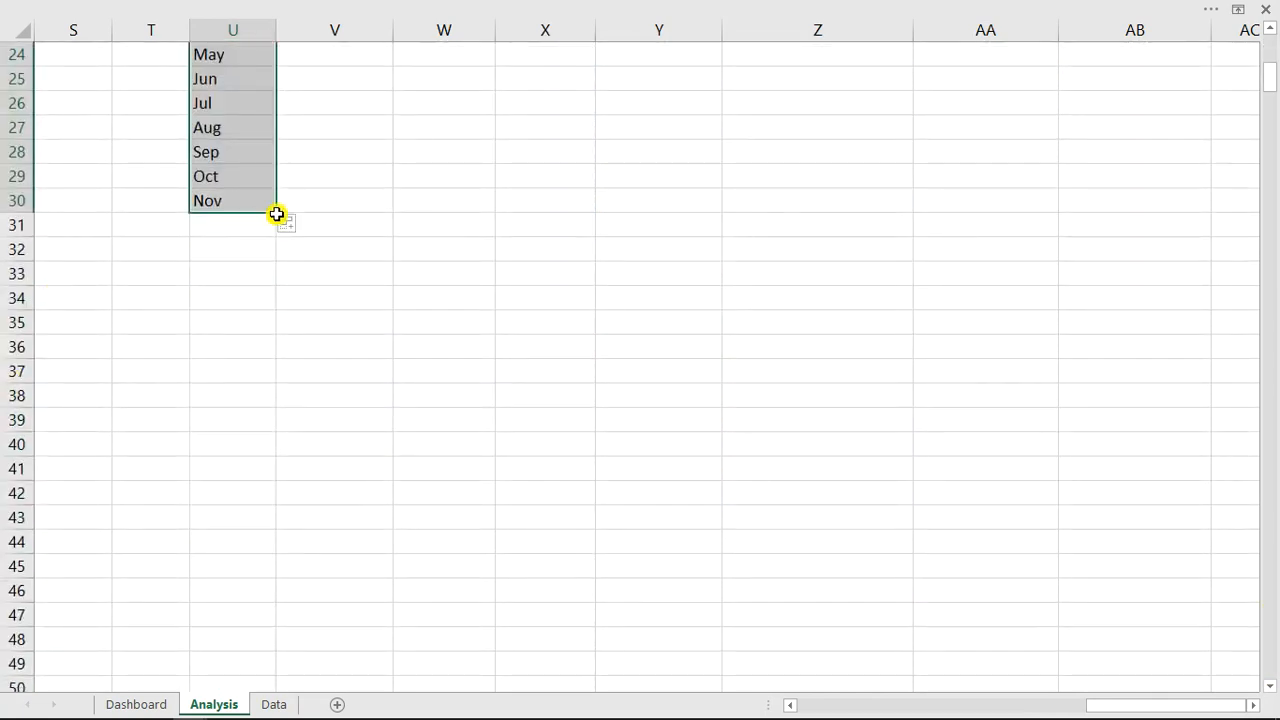
pyautogui.click(243, 249)
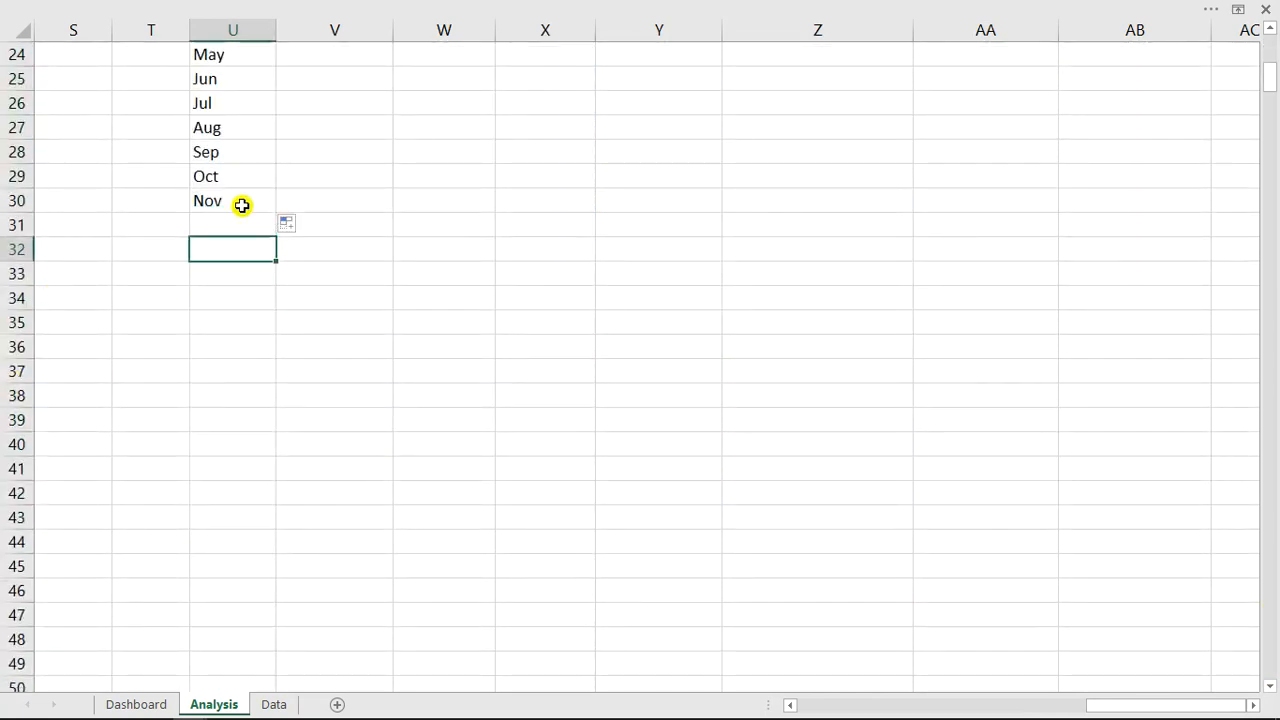
pyautogui.click(246, 203)
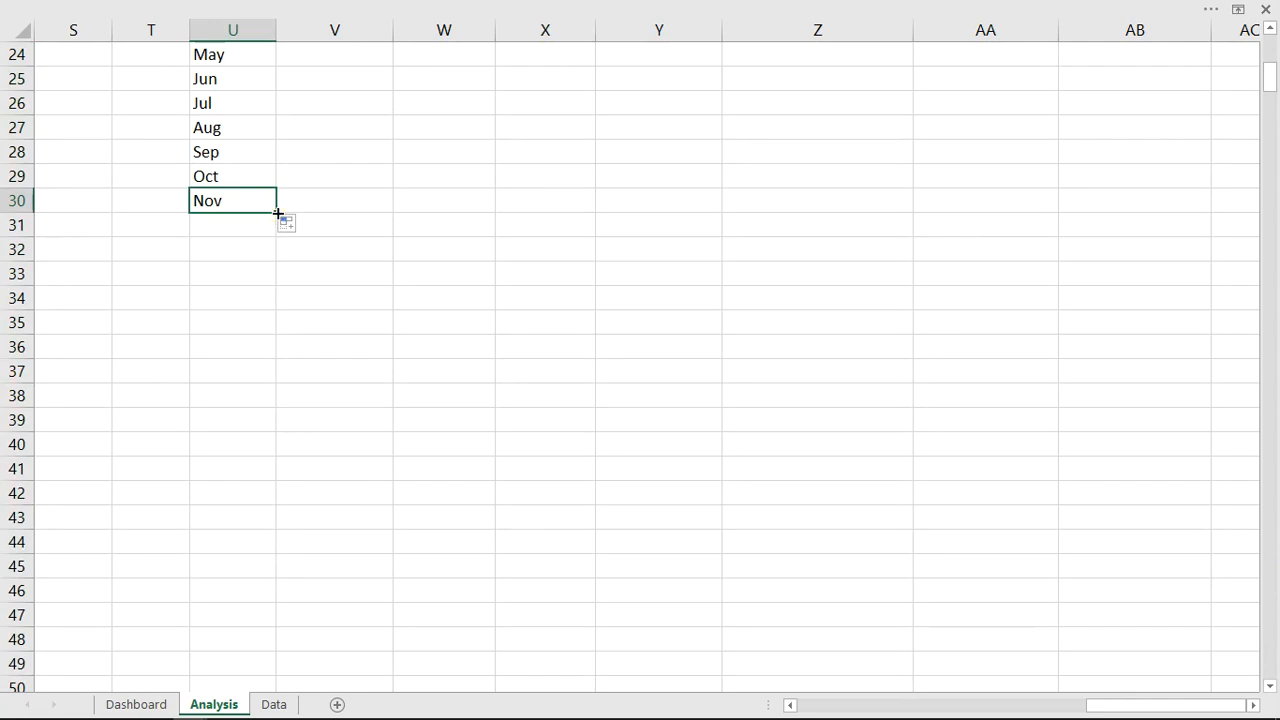
pyautogui.moveTo(278, 213); pyautogui.dragTo(271, 236)
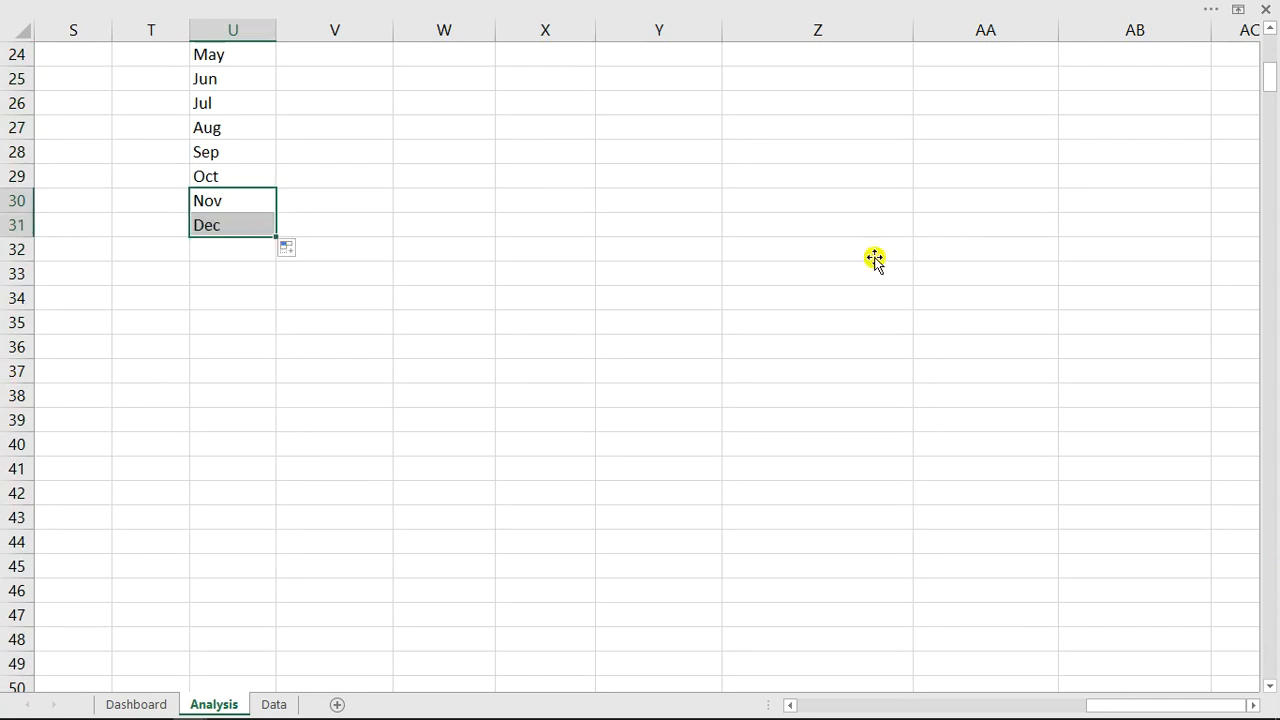
# Link cell V19 to the selected metric header in L15 of the continent table
pyautogui.scroll(8, 886, 254)
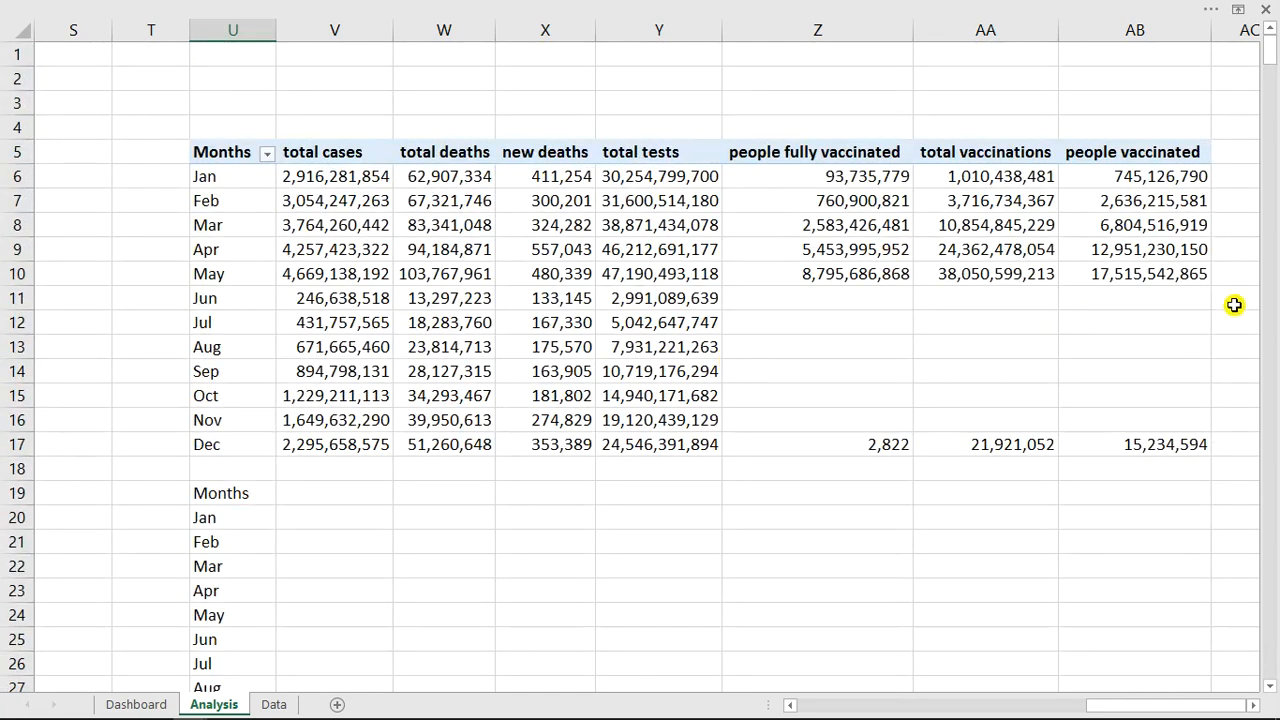
pyautogui.scroll(-3, 1234, 305)
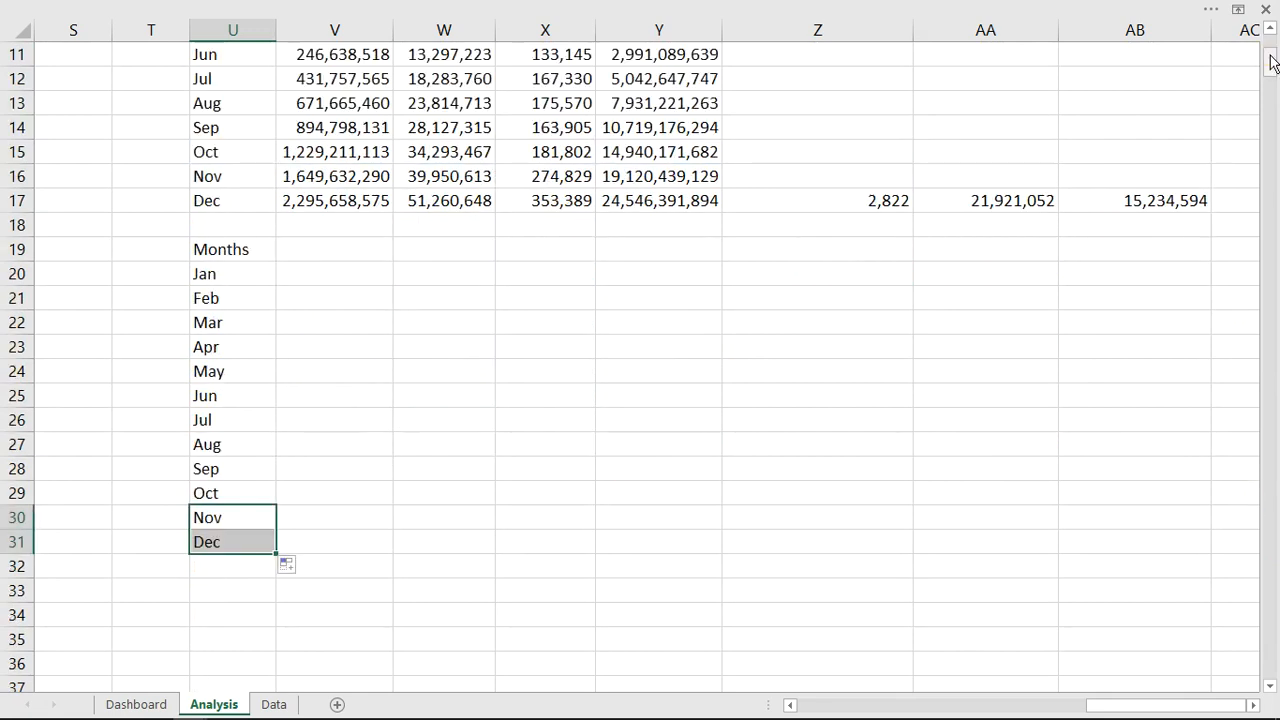
pyautogui.scroll(1, 1270, 60)
pyautogui.scroll(1, 1270, 60)
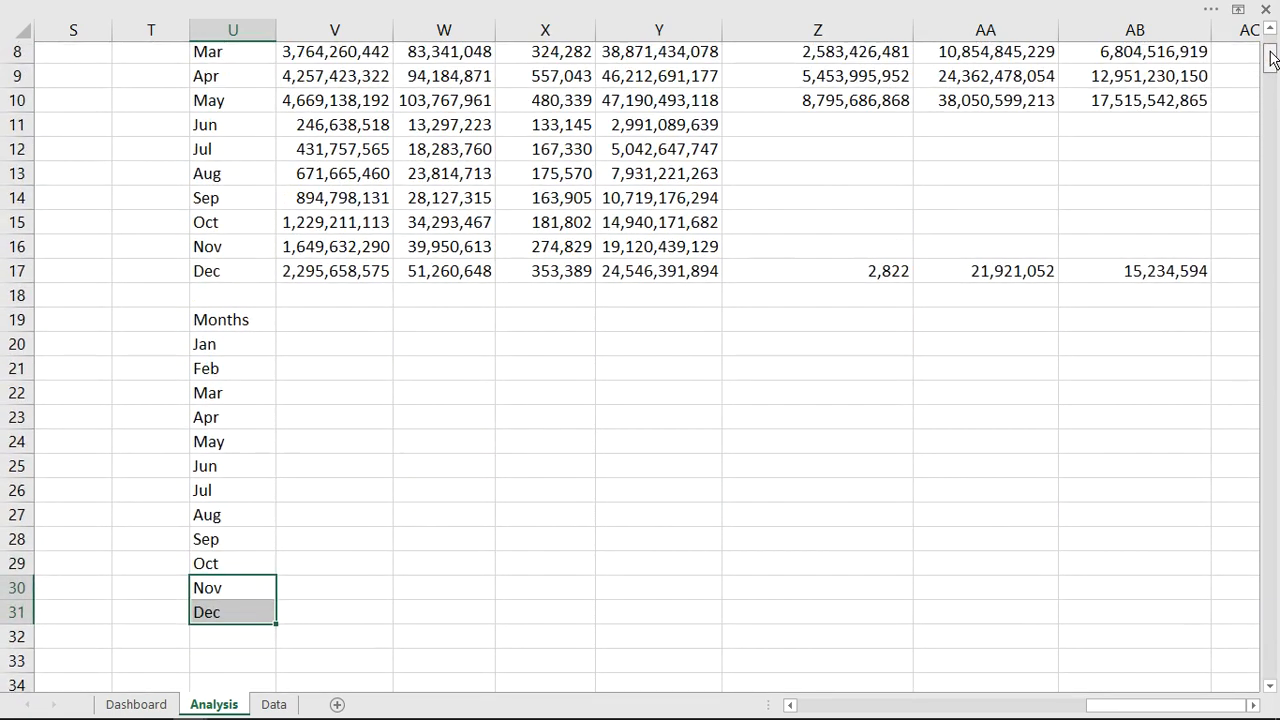
pyautogui.scroll(2, 1270, 60)
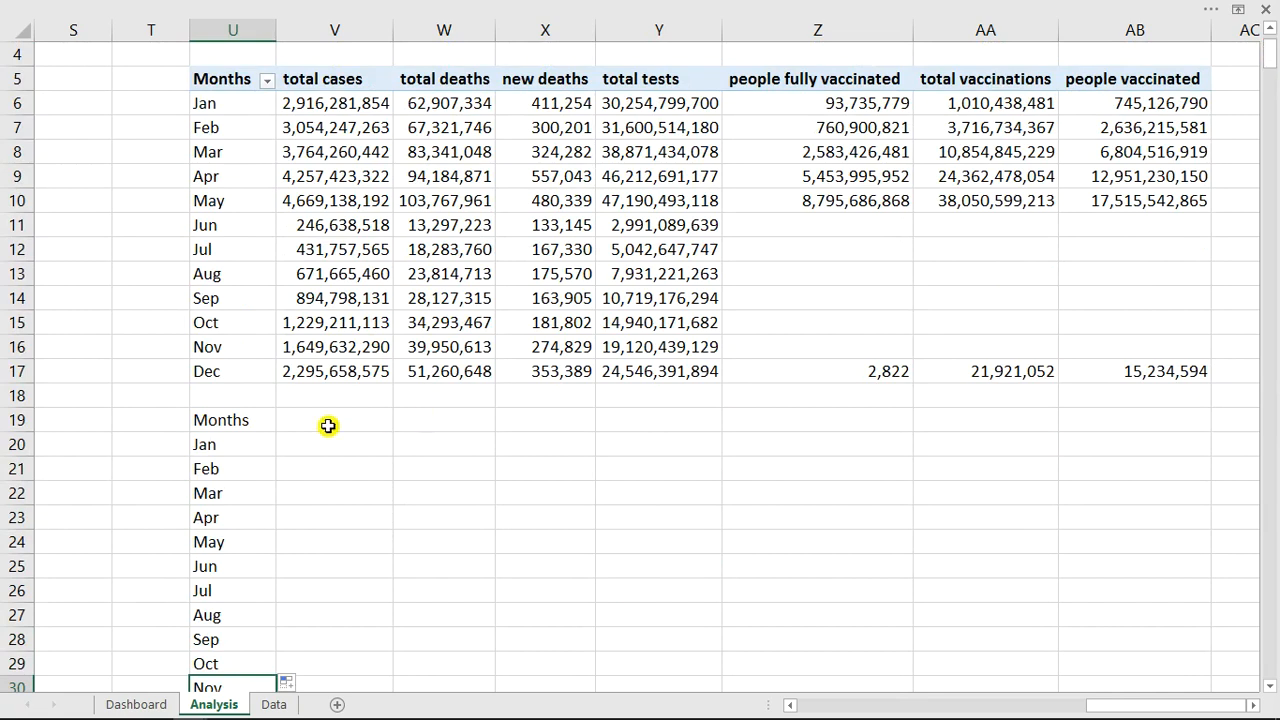
pyautogui.click(310, 419)
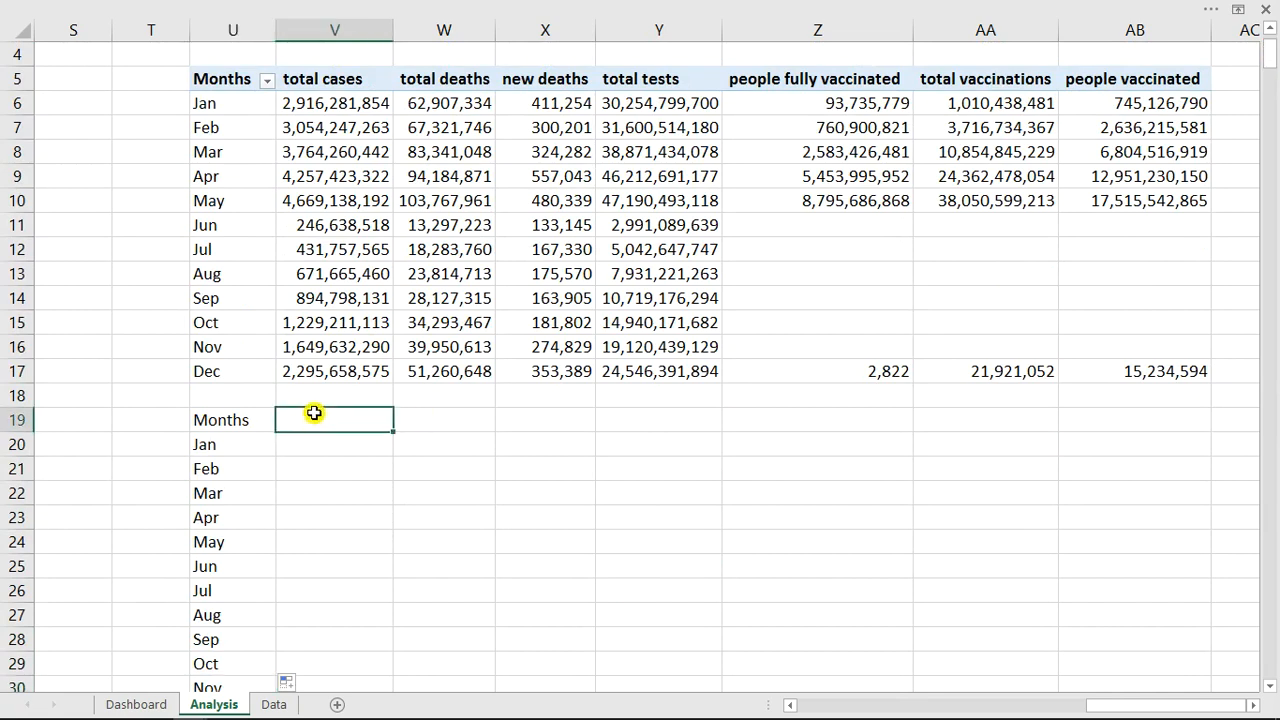
pyautogui.write('=')
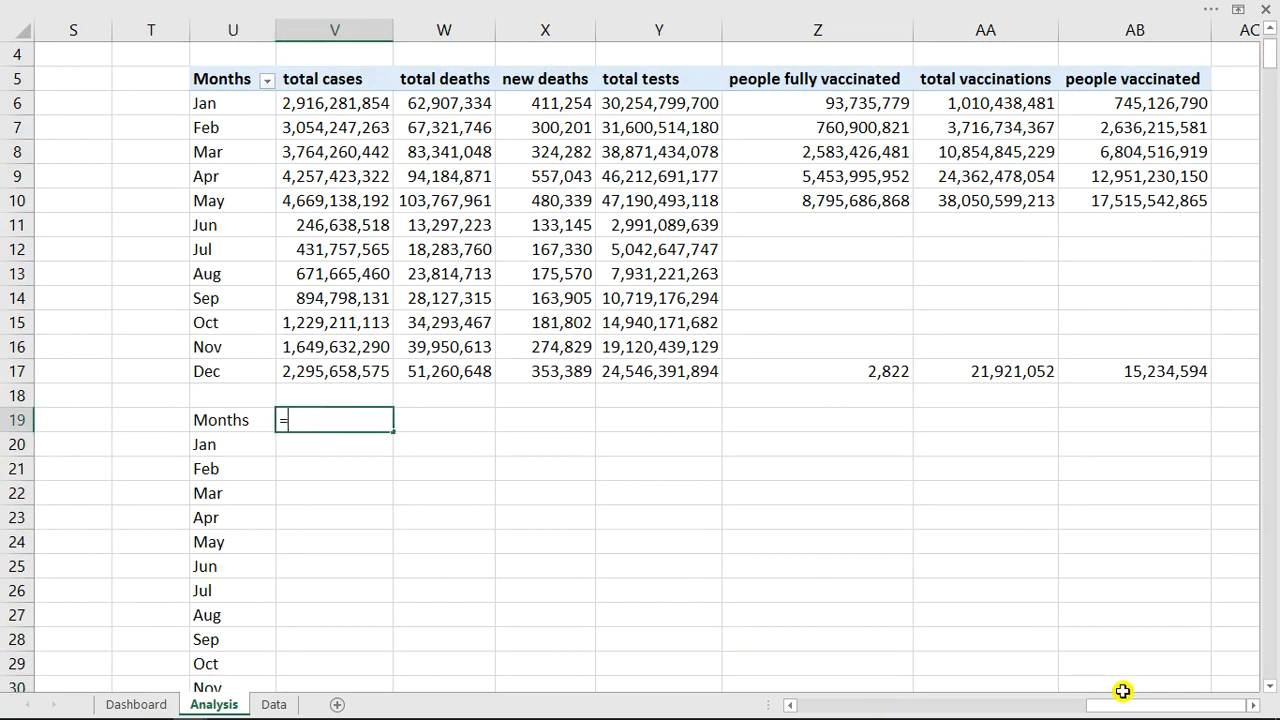
pyautogui.moveTo(1125, 711); pyautogui.dragTo(980, 712)
pyautogui.click(268, 324)
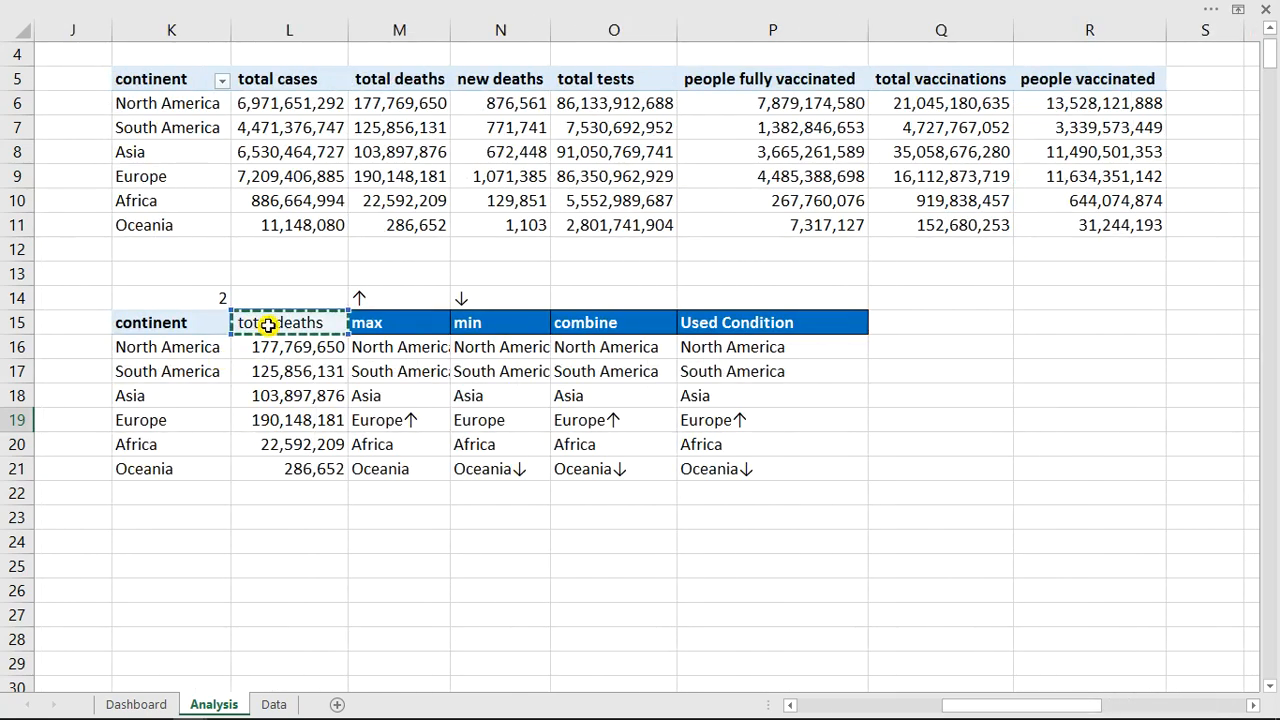
pyautogui.press('Return')
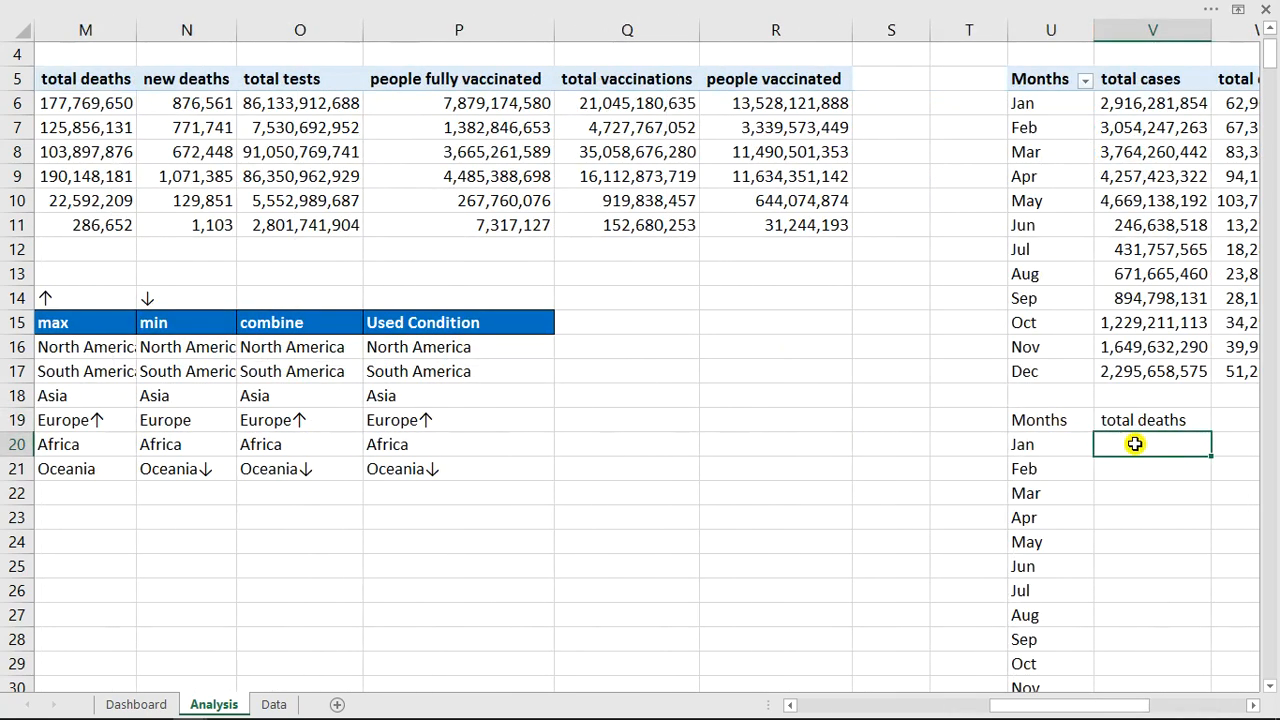
# Enter the formula =OFFSET(U6,0,$K$14) in cell V20 to fetch January's value for the selected metric
pyautogui.write('=of')
pyautogui.press('Tab')
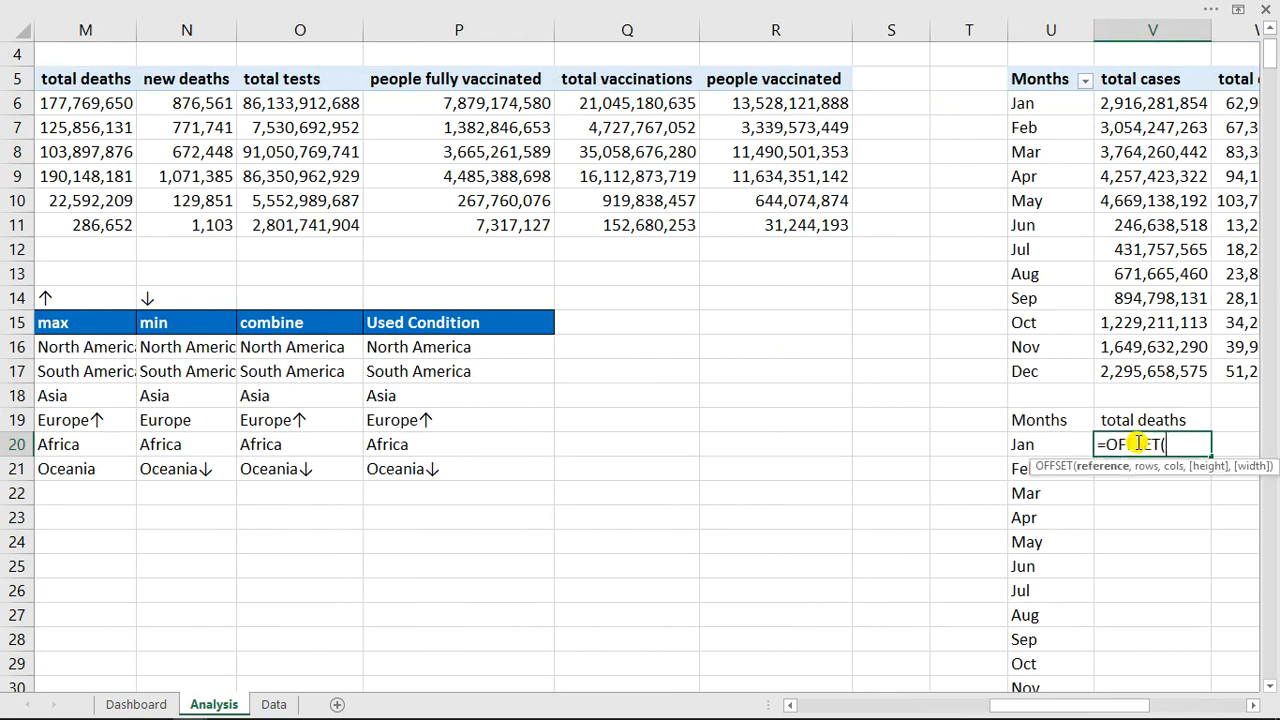
pyautogui.click(1067, 104)
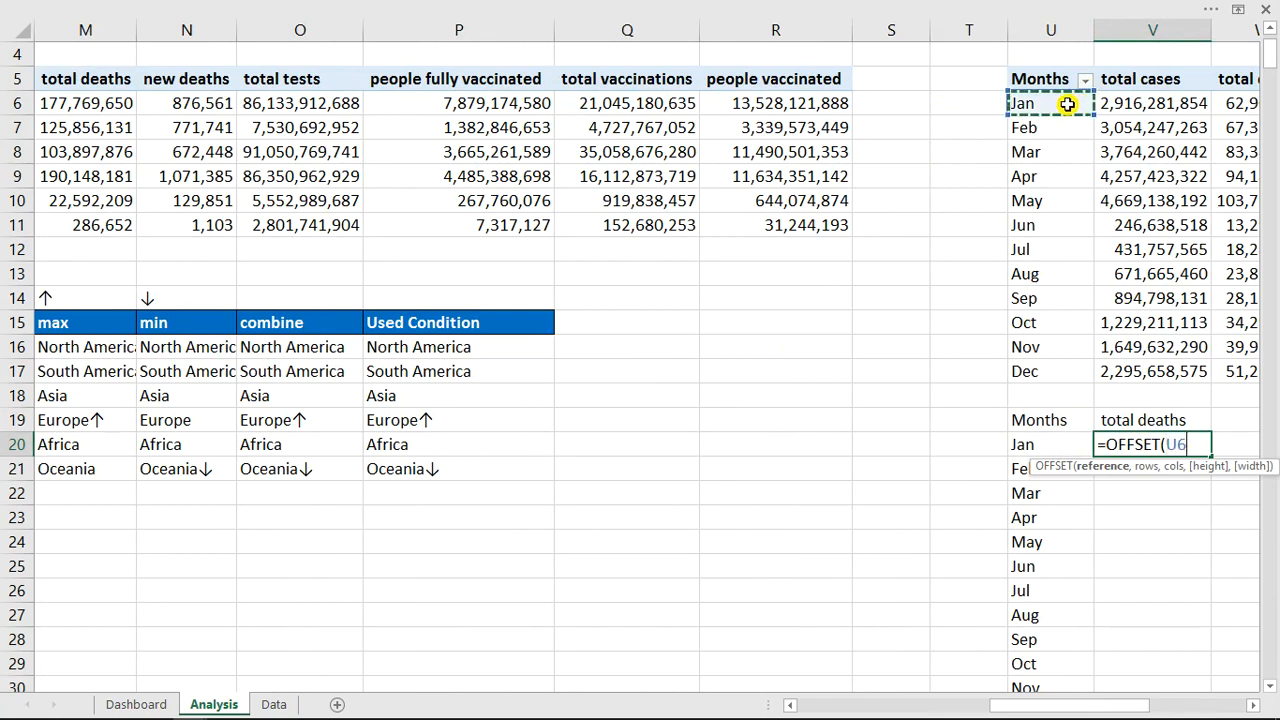
pyautogui.write(',')
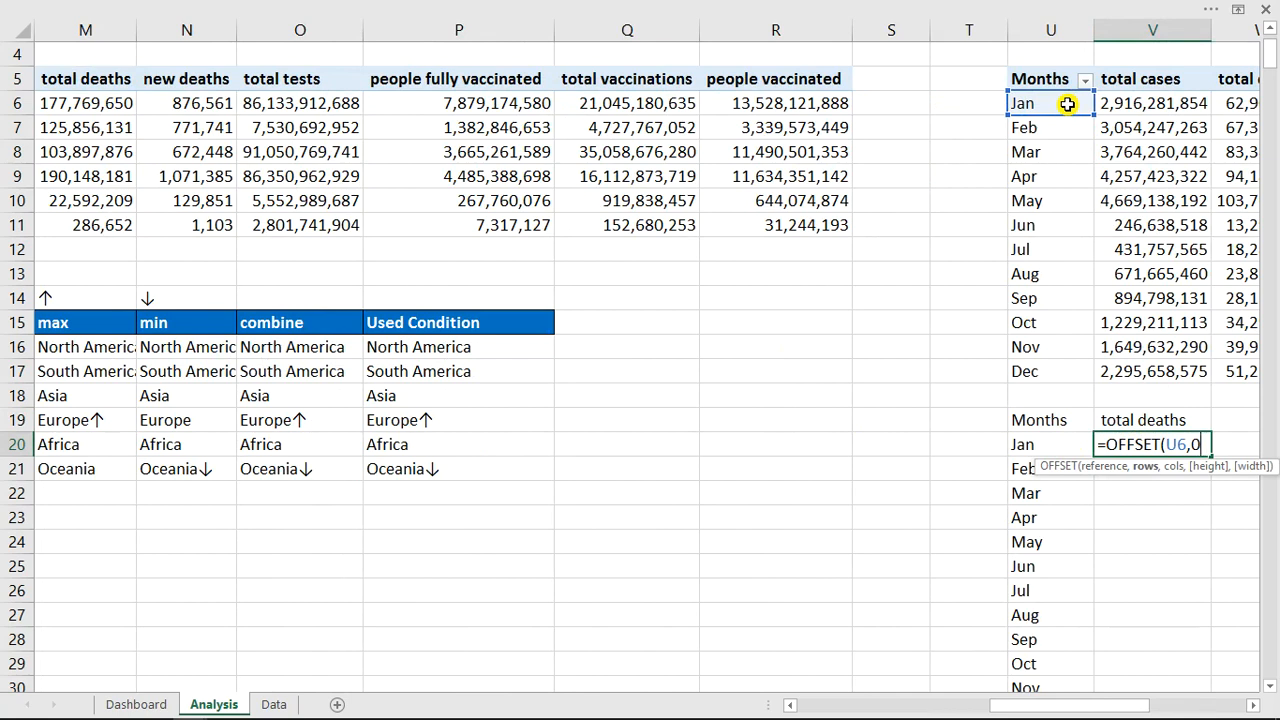
pyautogui.write('0,')
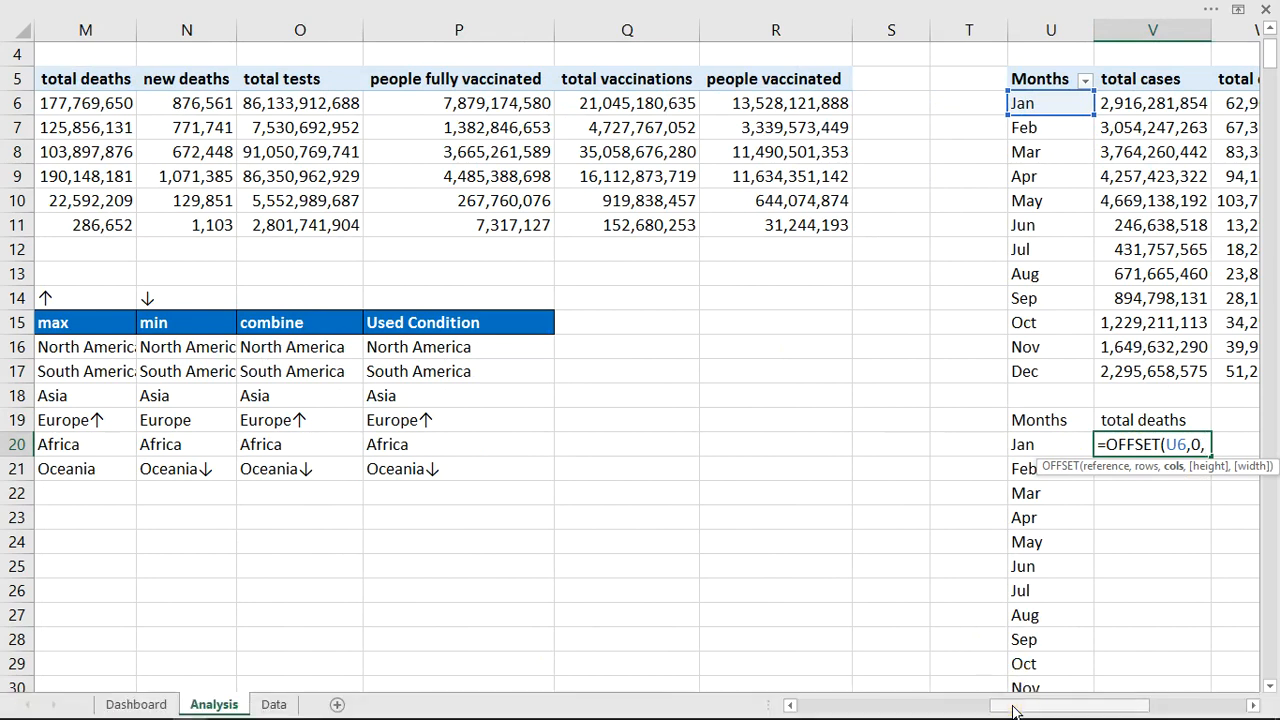
pyautogui.moveTo(1013, 710); pyautogui.dragTo(960, 709)
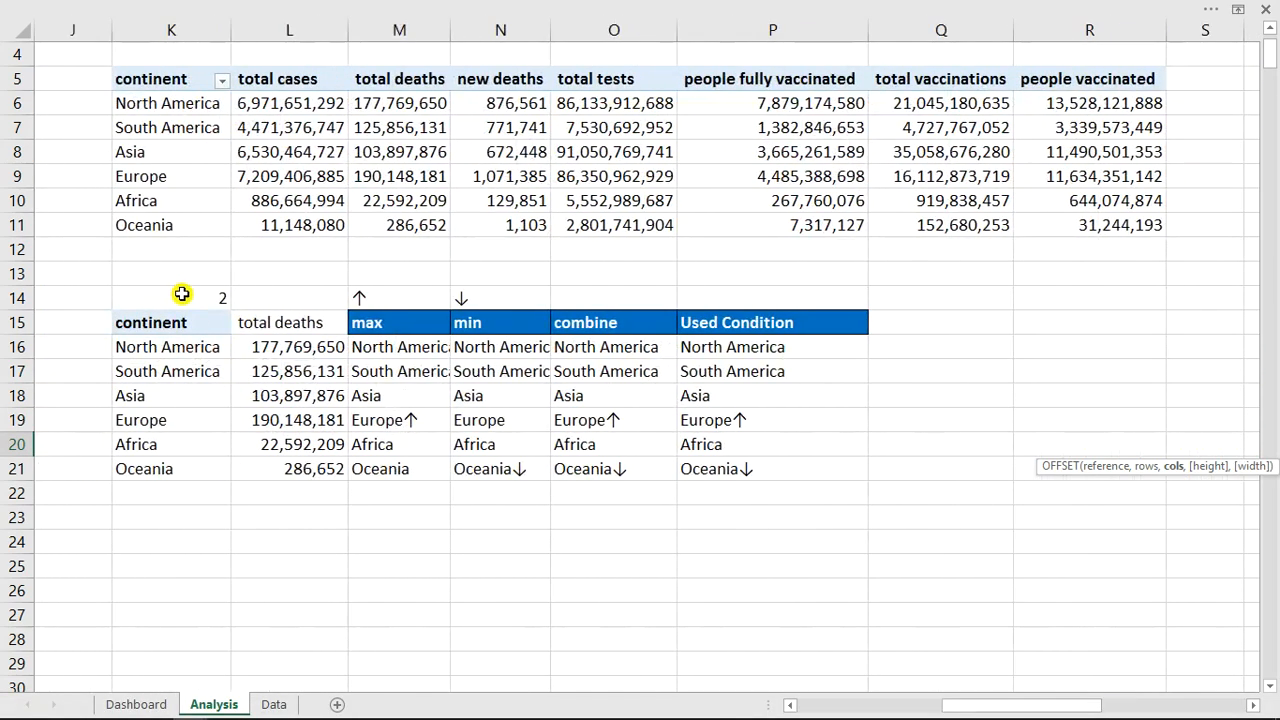
pyautogui.click(182, 294)
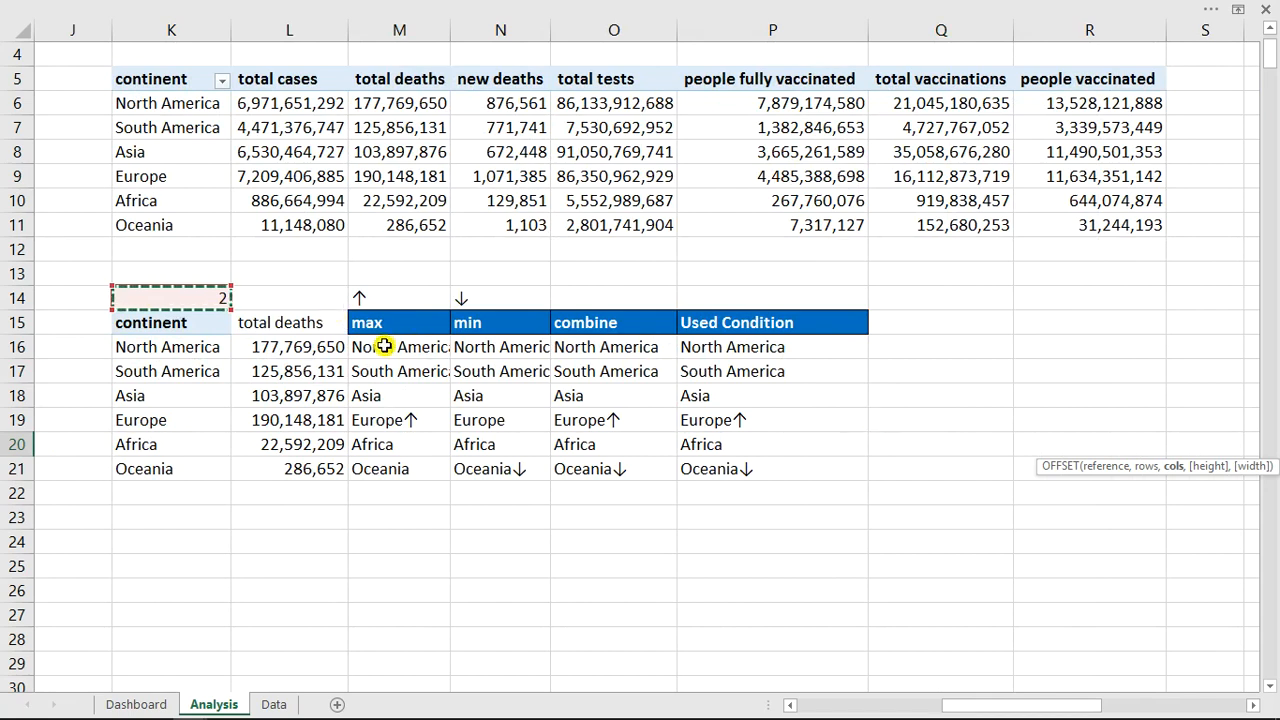
pyautogui.moveTo(1037, 710); pyautogui.dragTo(1152, 700)
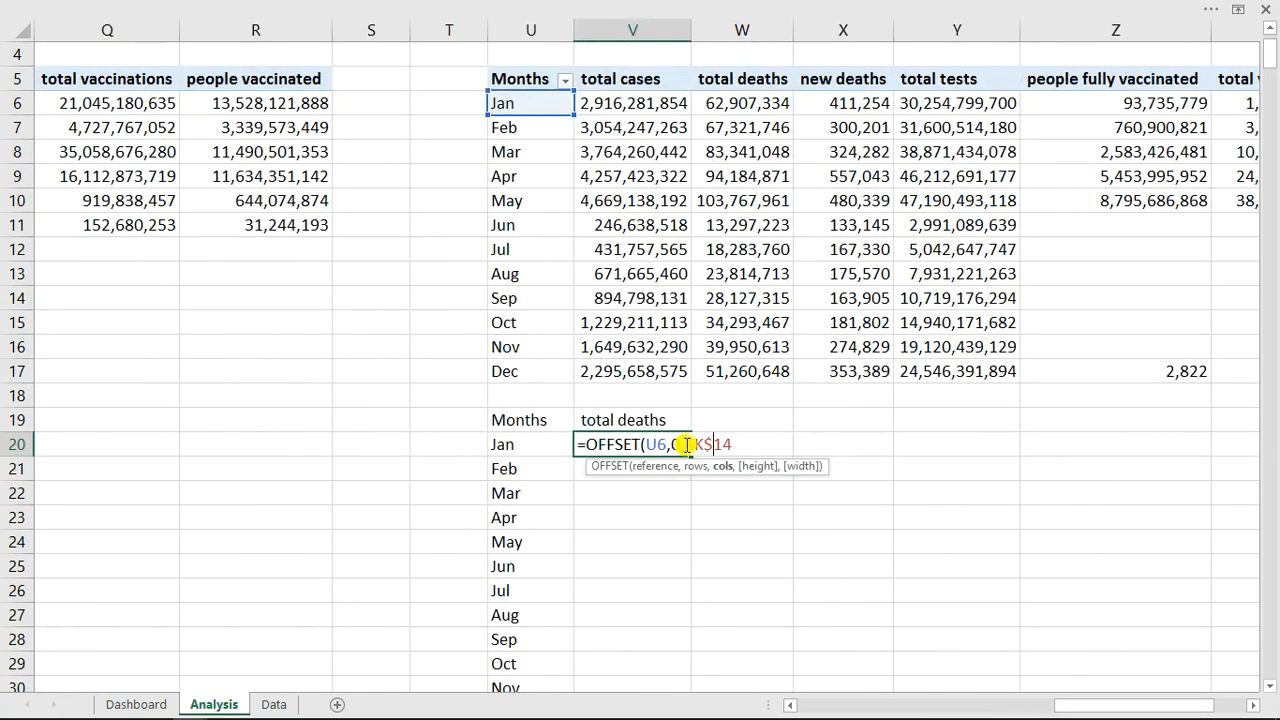
pyautogui.press('Return')
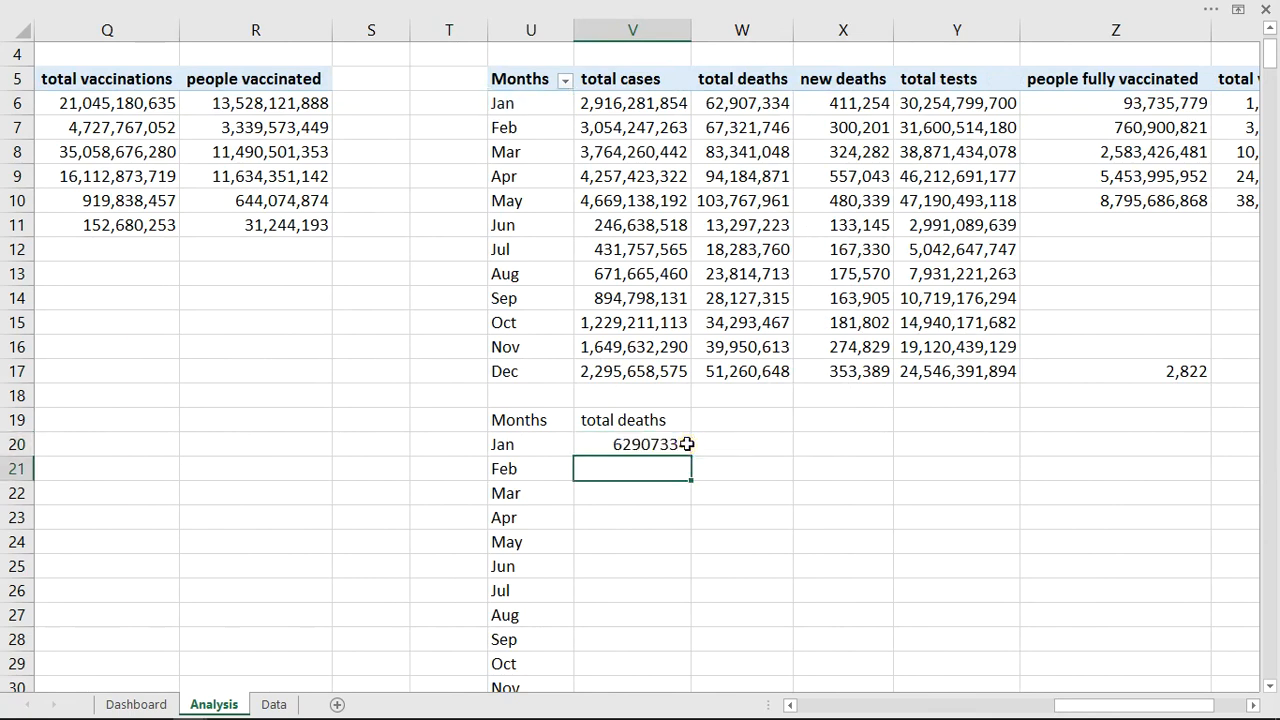
# Fill the OFFSET formula from V20 down to V31 so every month through Dec has a value
pyautogui.click(687, 444)
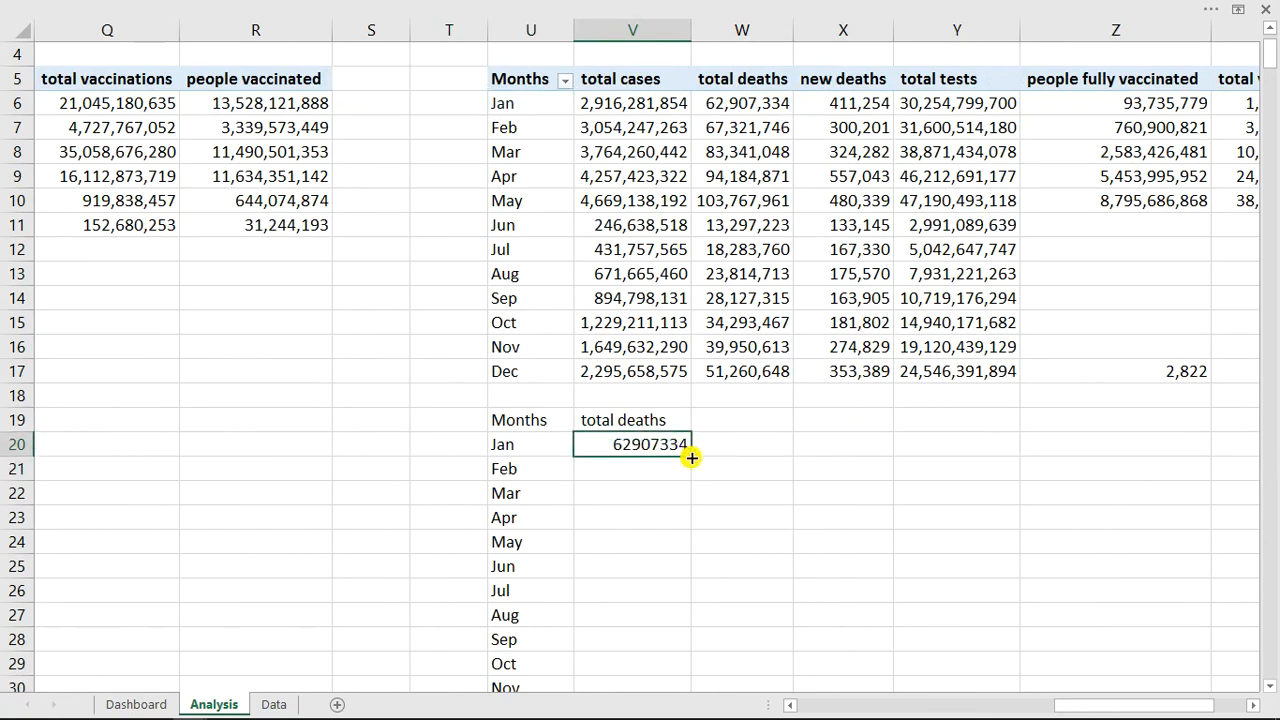
pyautogui.moveTo(690, 456)
pyautogui.mouseDown()
pyautogui.moveTo(658, 665)
pyautogui.moveTo(658, 641)
pyautogui.mouseUp()
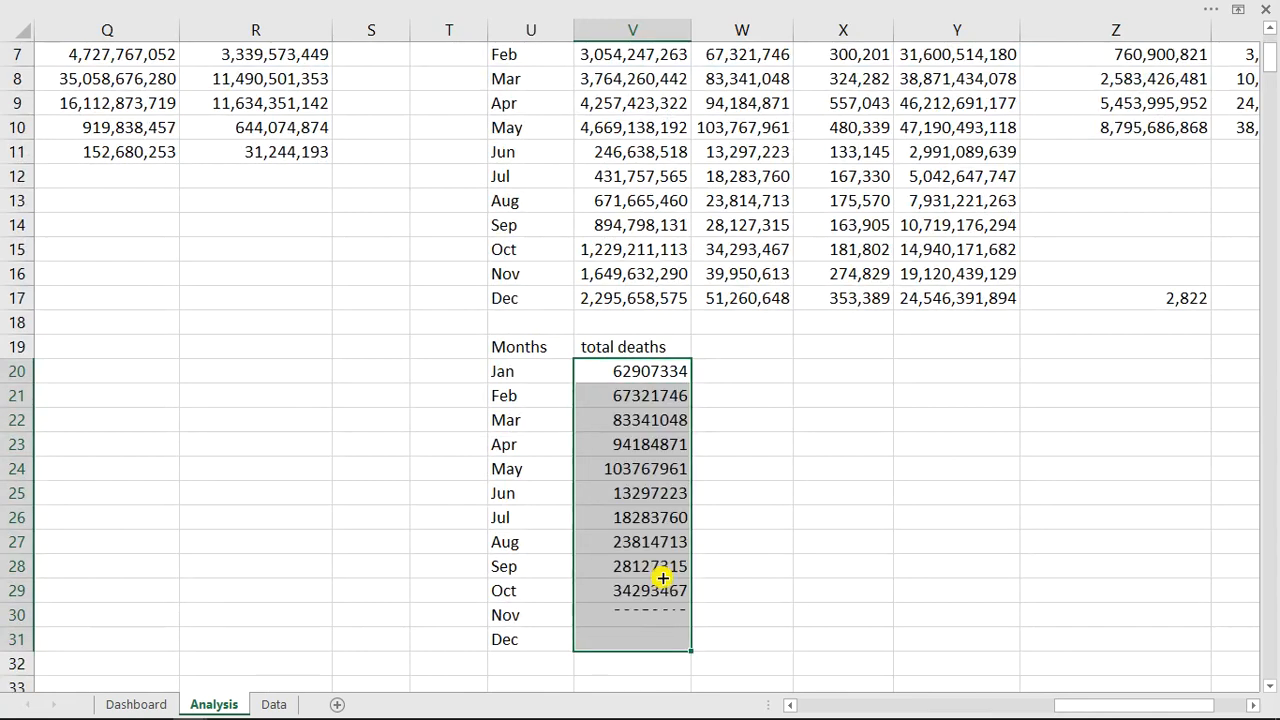
pyautogui.scroll(2, 660, 565)
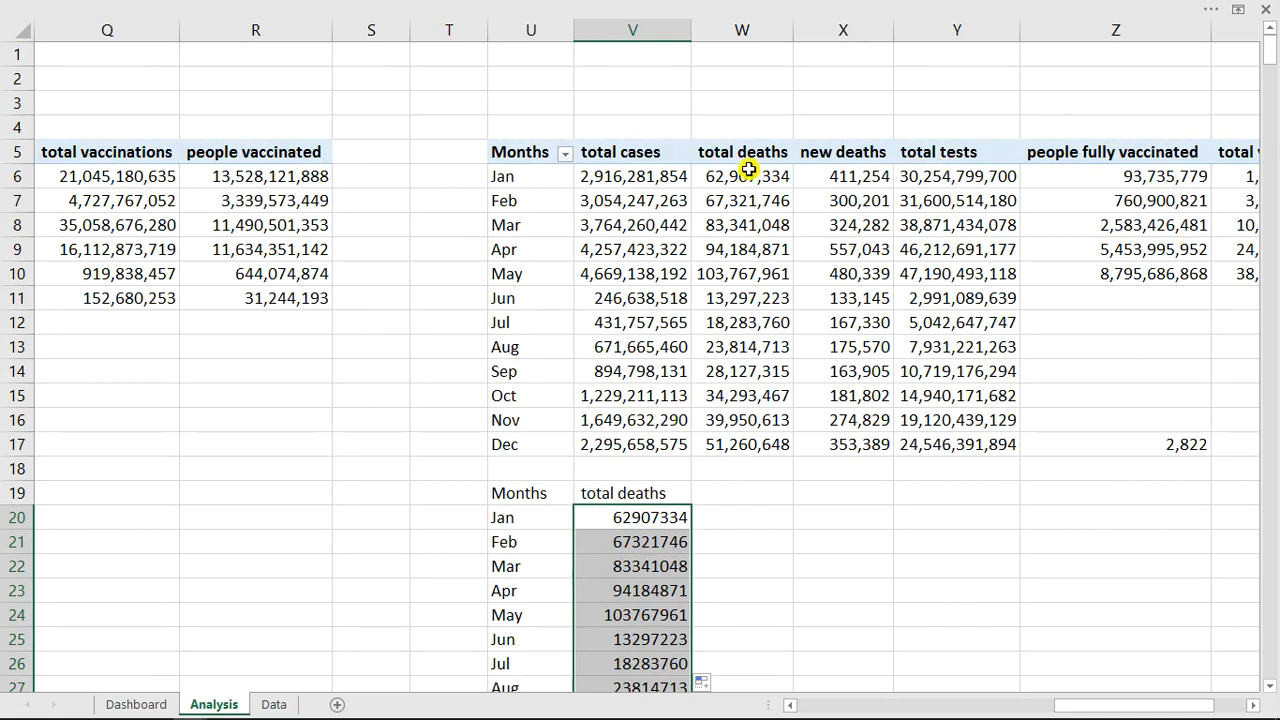
pyautogui.moveTo(745, 178); pyautogui.dragTo(763, 396)
# Insert the recommended Pareto chart from the Months and metric table in U19:V31
pyautogui.click(540, 493)
pyautogui.moveTo(652, 549); pyautogui.dragTo(670, 657)
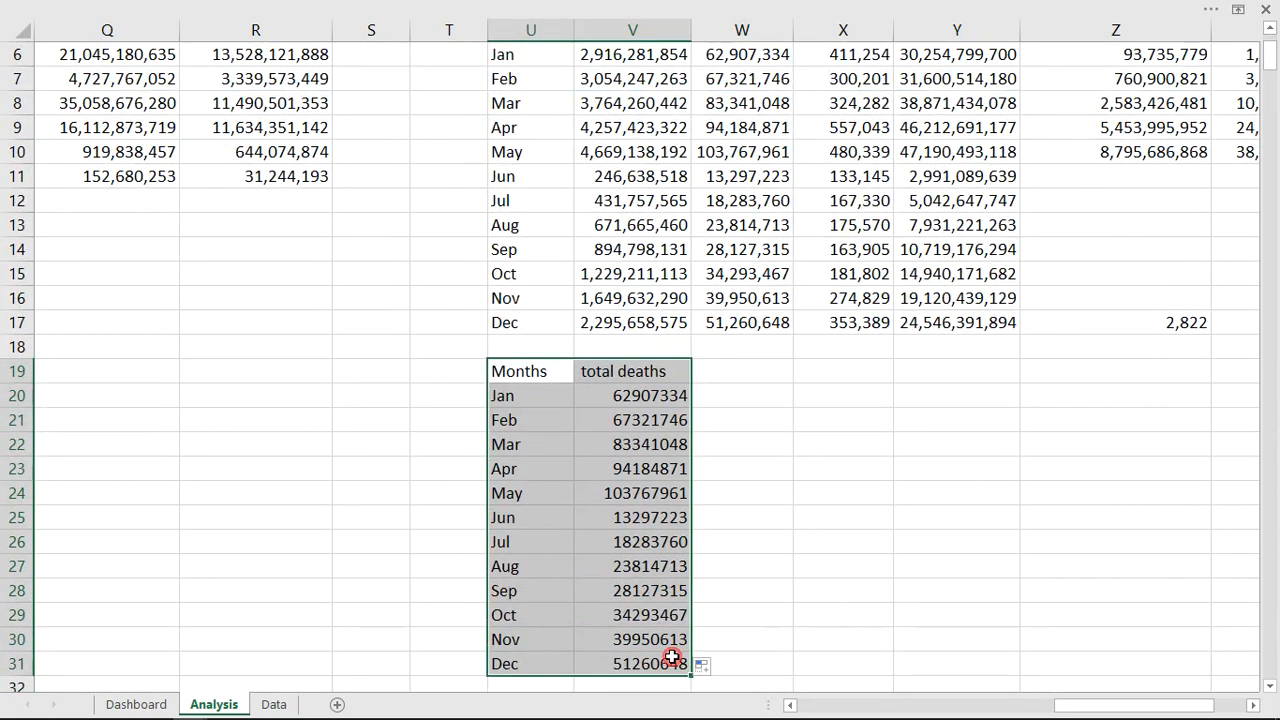
pyautogui.click(366, 5)
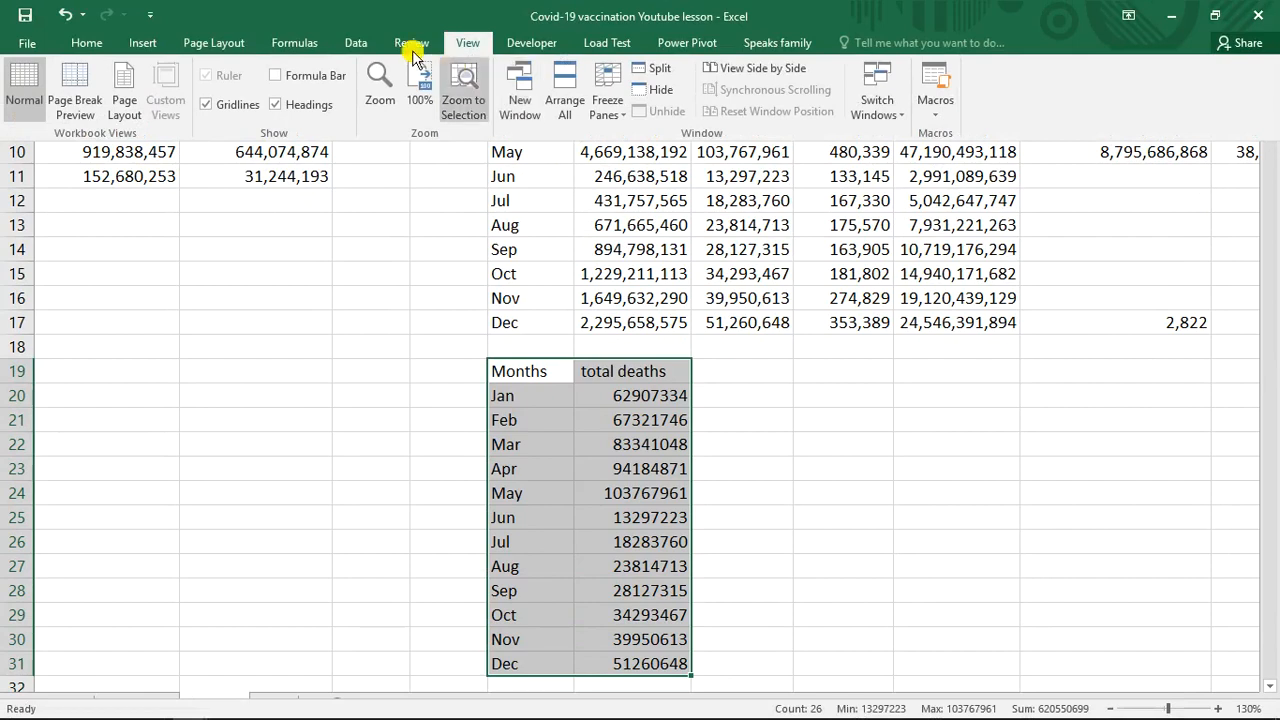
pyautogui.click(140, 44)
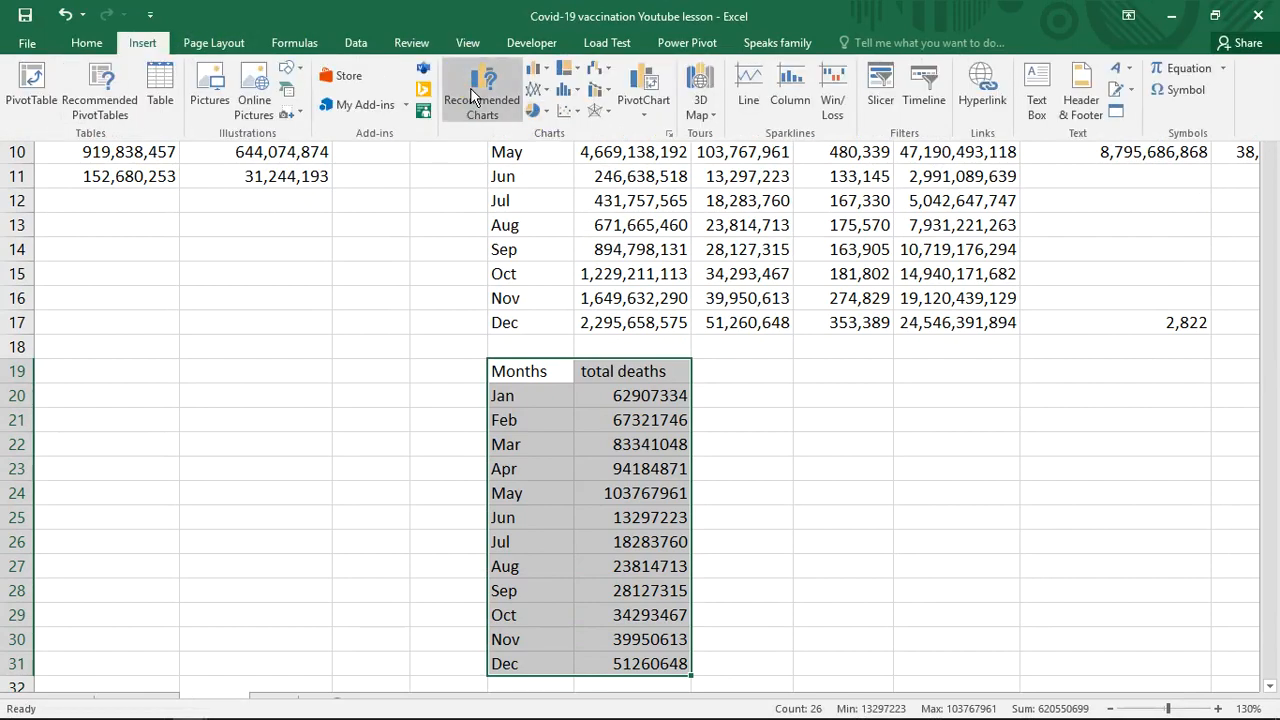
pyautogui.click(495, 113)
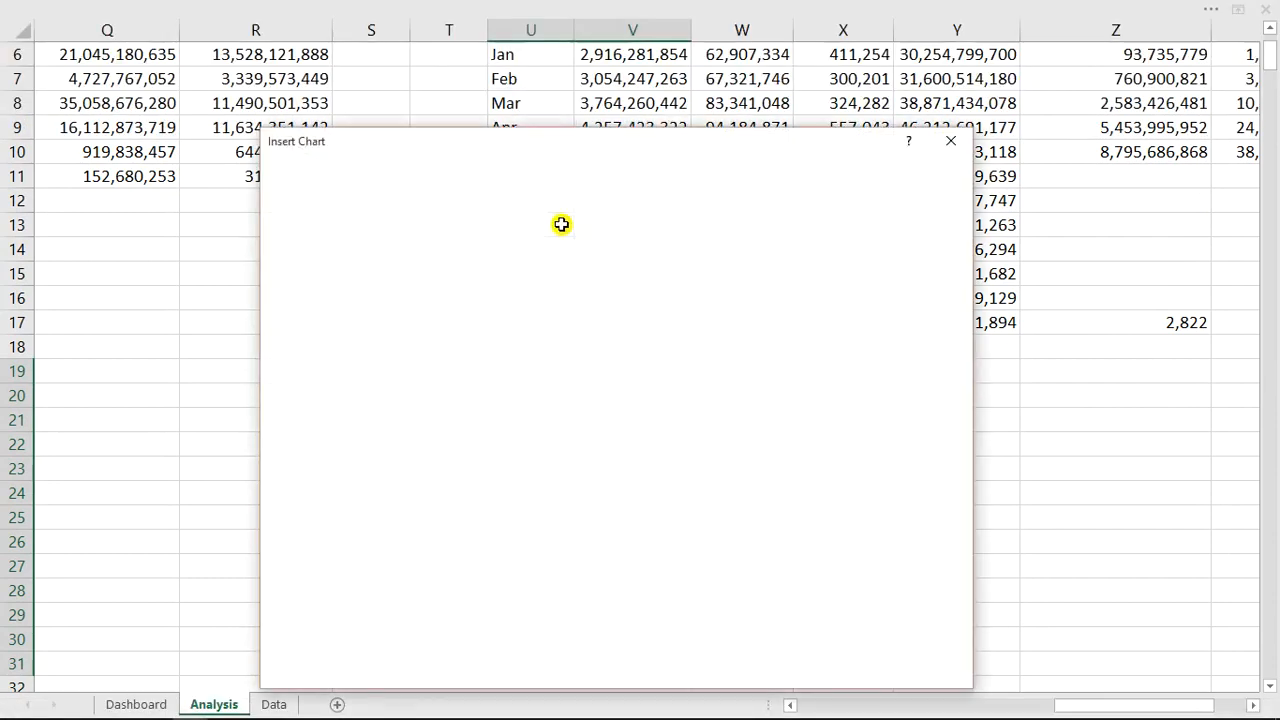
pyautogui.scroll(-1, 445, 525)
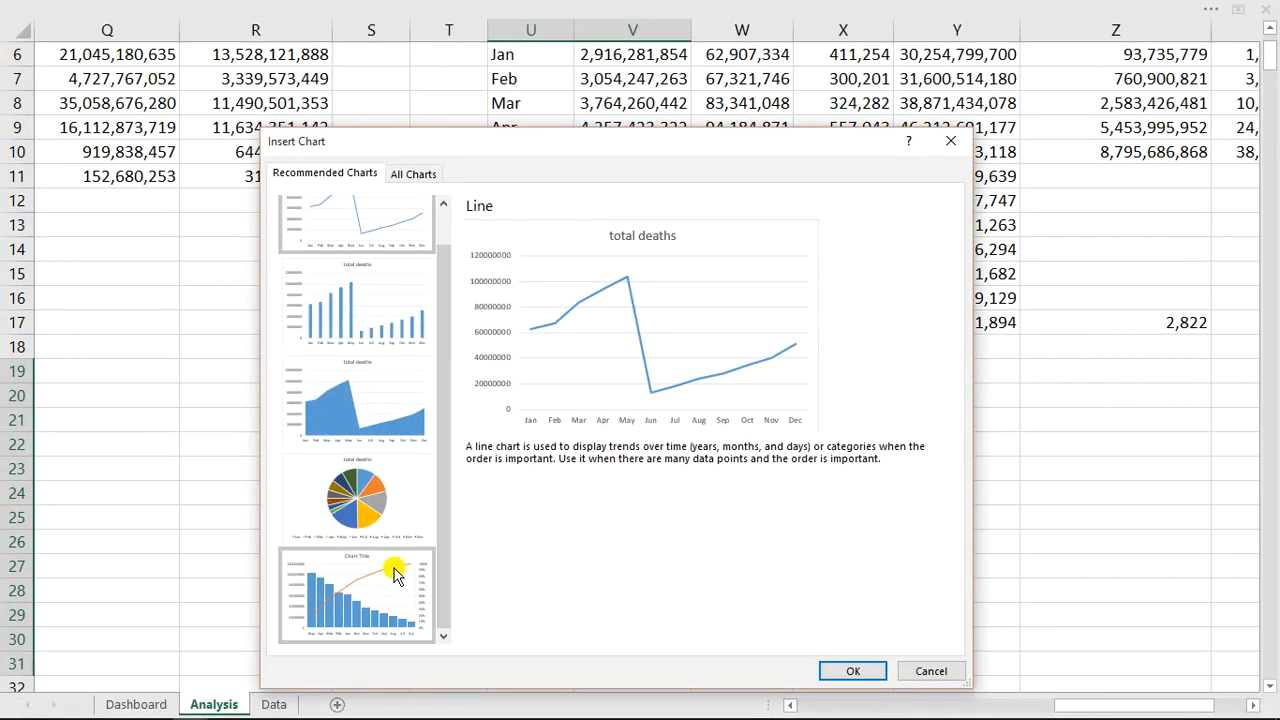
pyautogui.click(395, 575)
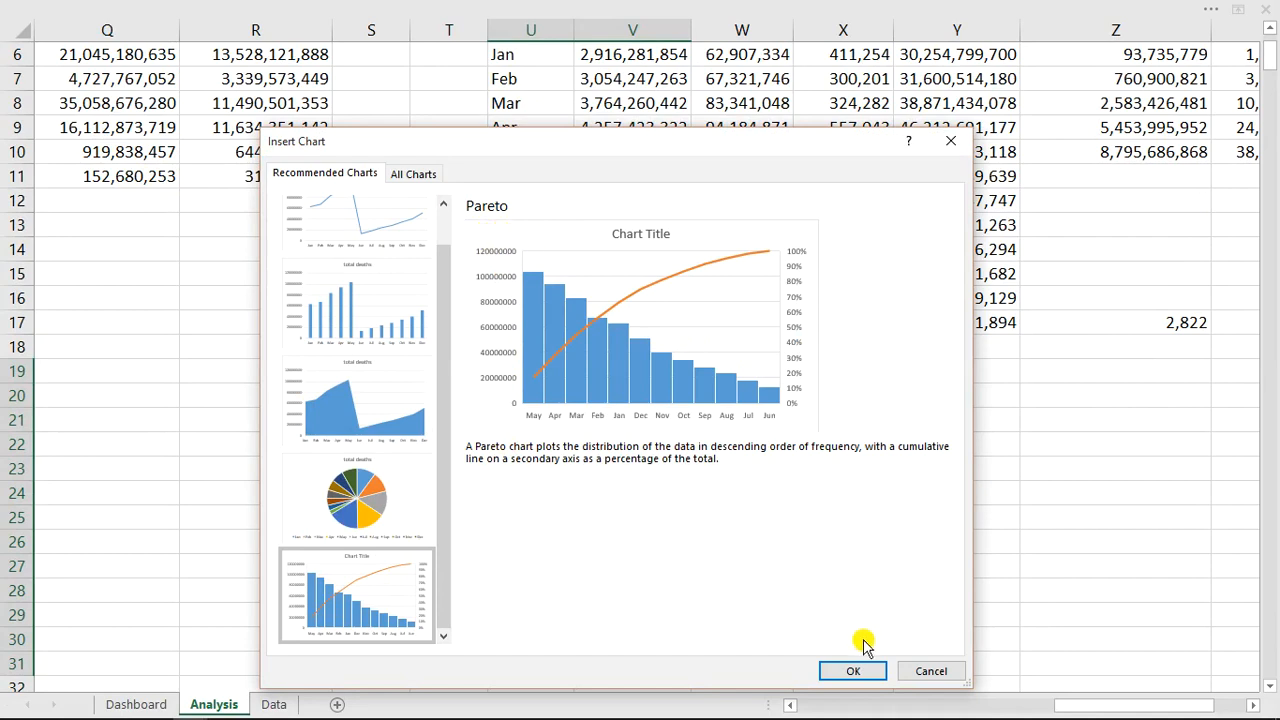
pyautogui.click(862, 670)
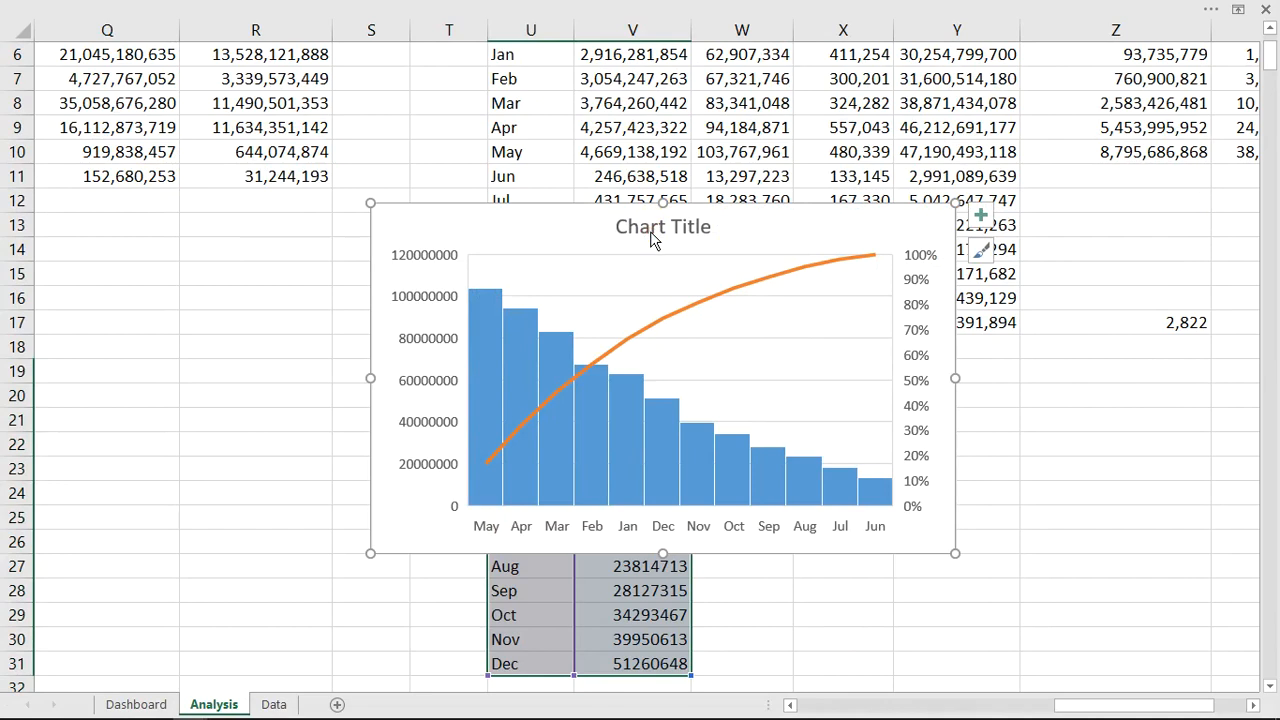
# Delete the Pareto chart's title and move the chart from the Analysis sheet to the Dashboard sheet
pyautogui.click(652, 232)
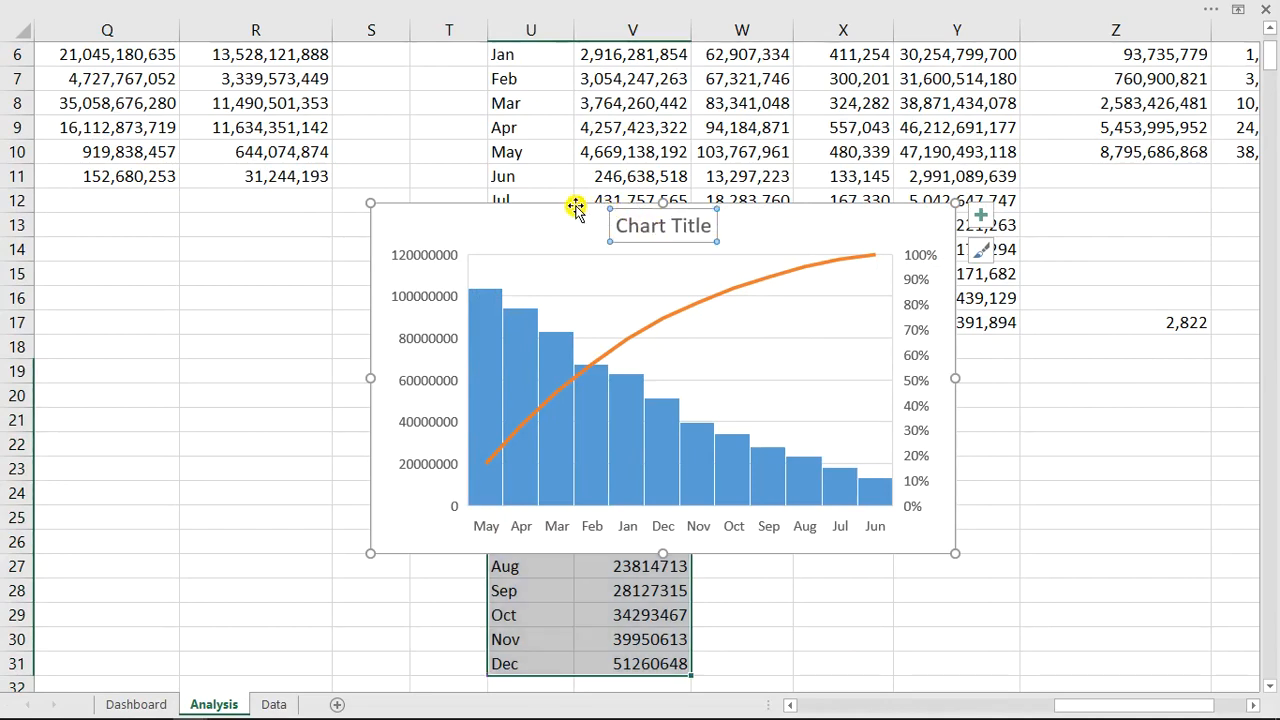
pyautogui.press('Delete')
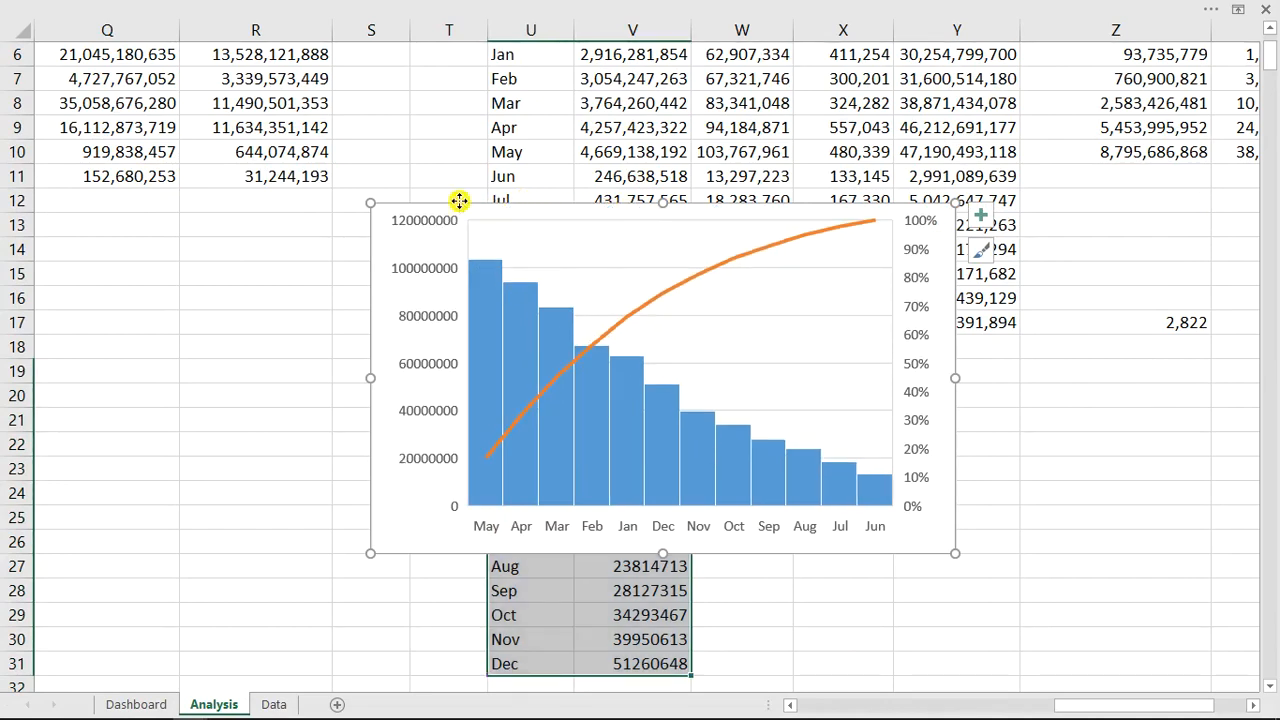
pyautogui.click(469, 215)
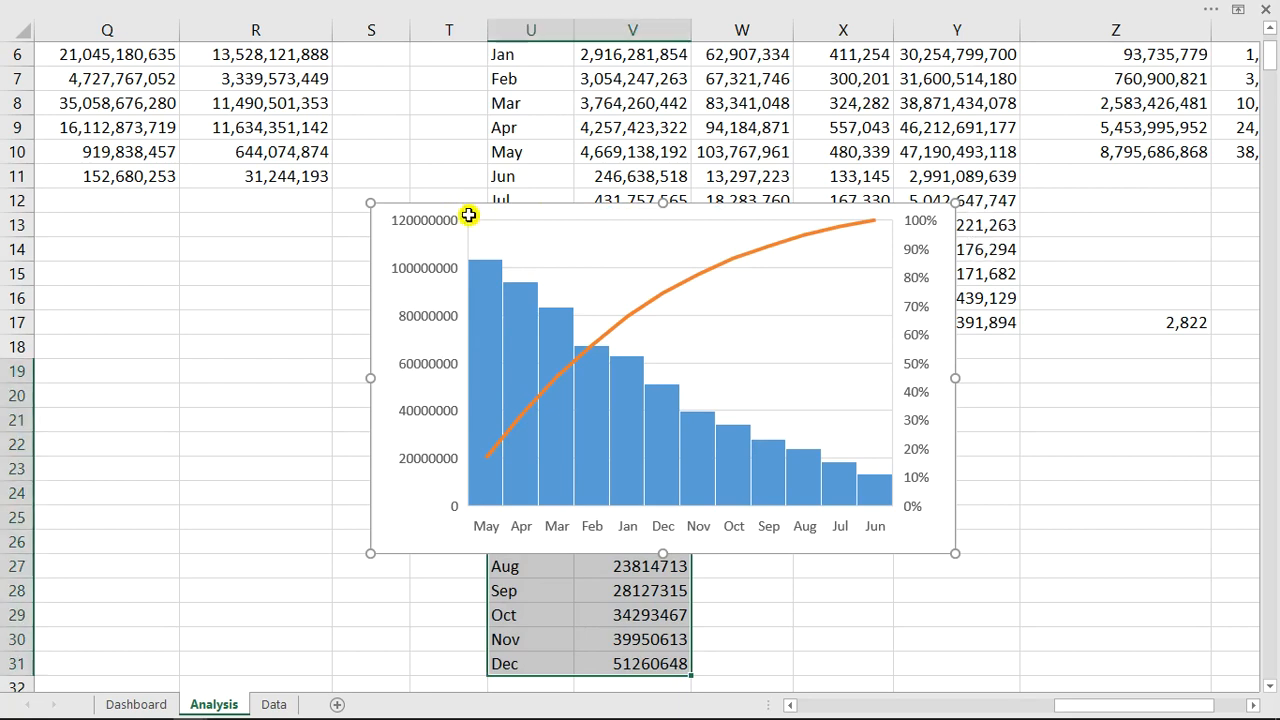
pyautogui.press('Delete')
pyautogui.click(140, 705)
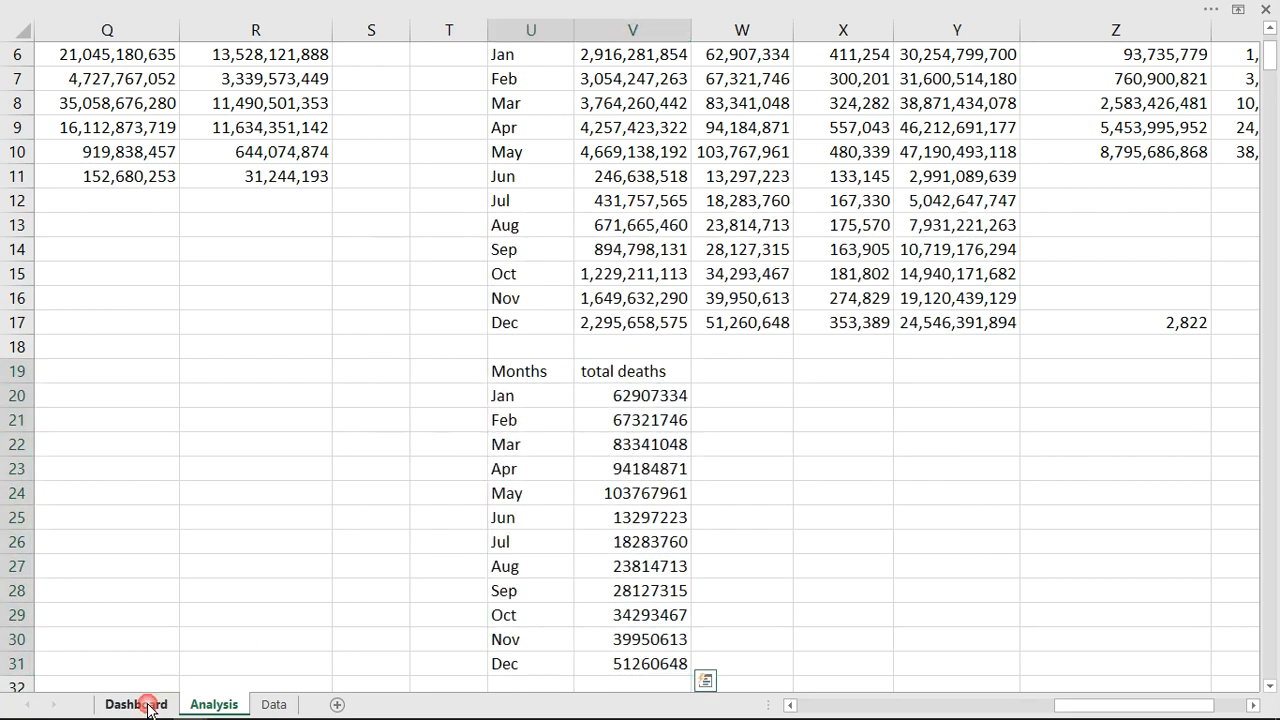
pyautogui.click(737, 258)
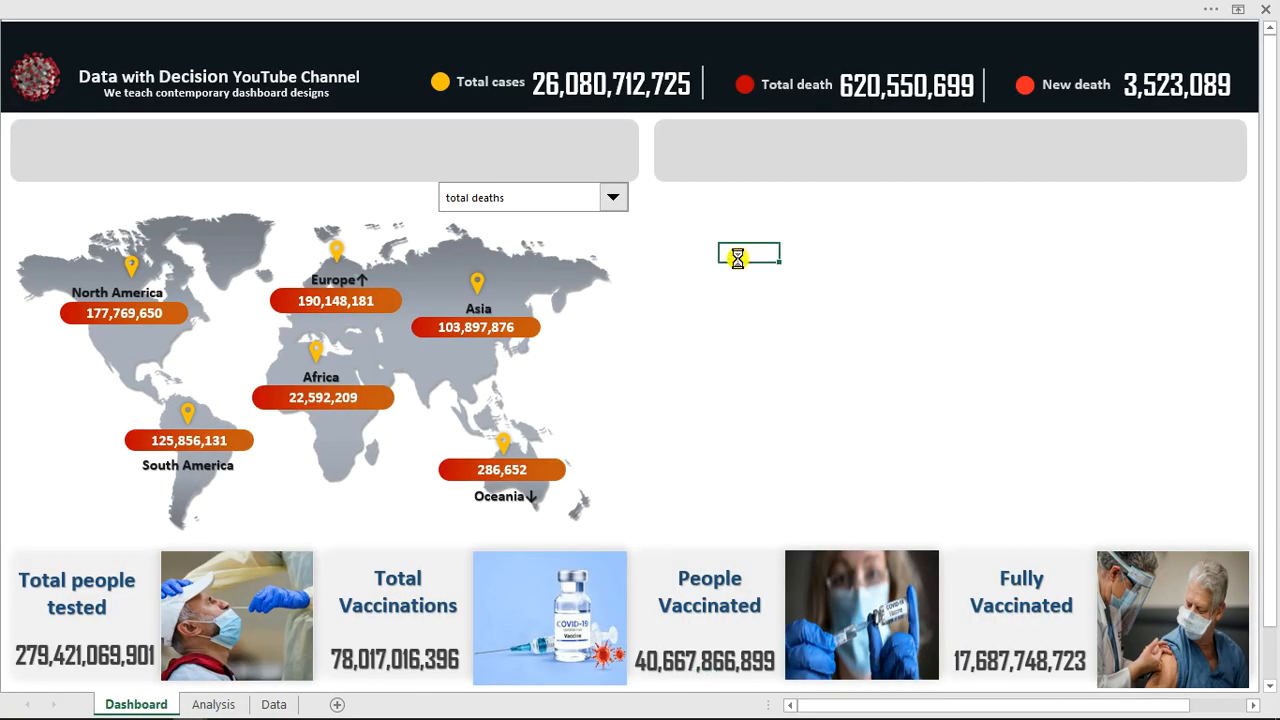
pyautogui.hotkey('ctrl', 'v')
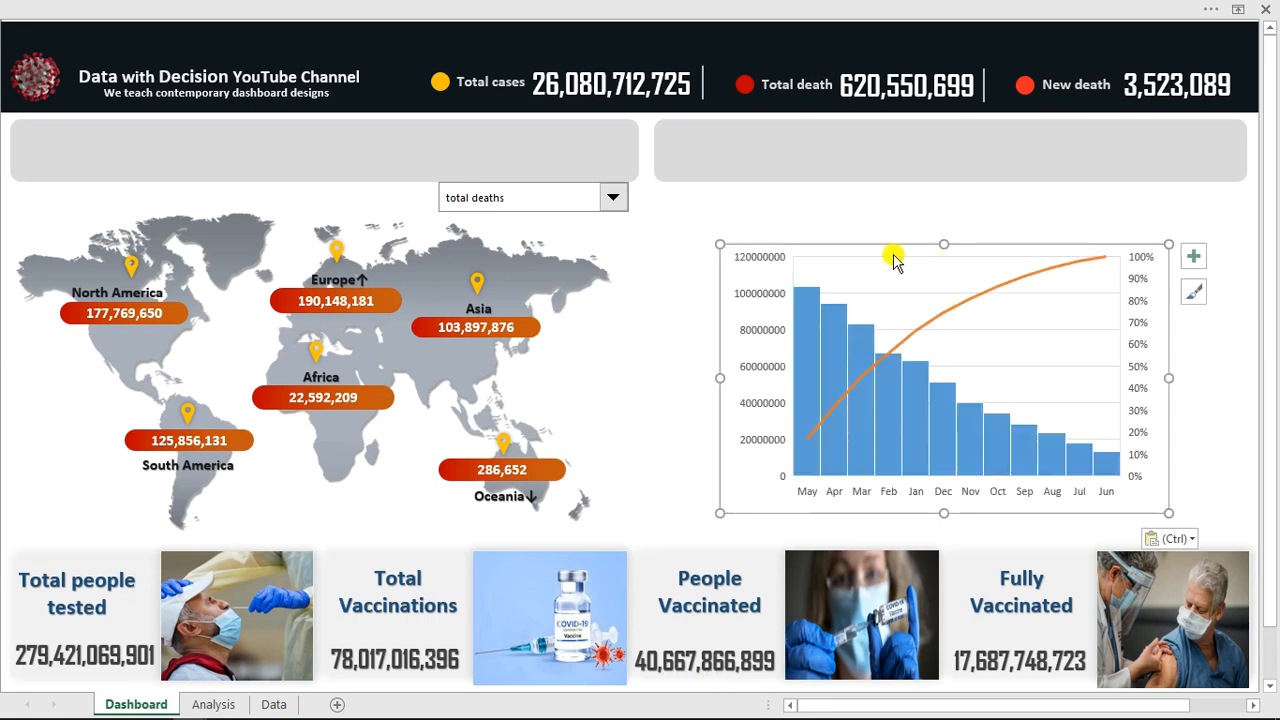
# Position the Pareto chart beside the world map and enlarge it to fill the space above the vaccination cards
pyautogui.moveTo(880, 250); pyautogui.dragTo(821, 199)
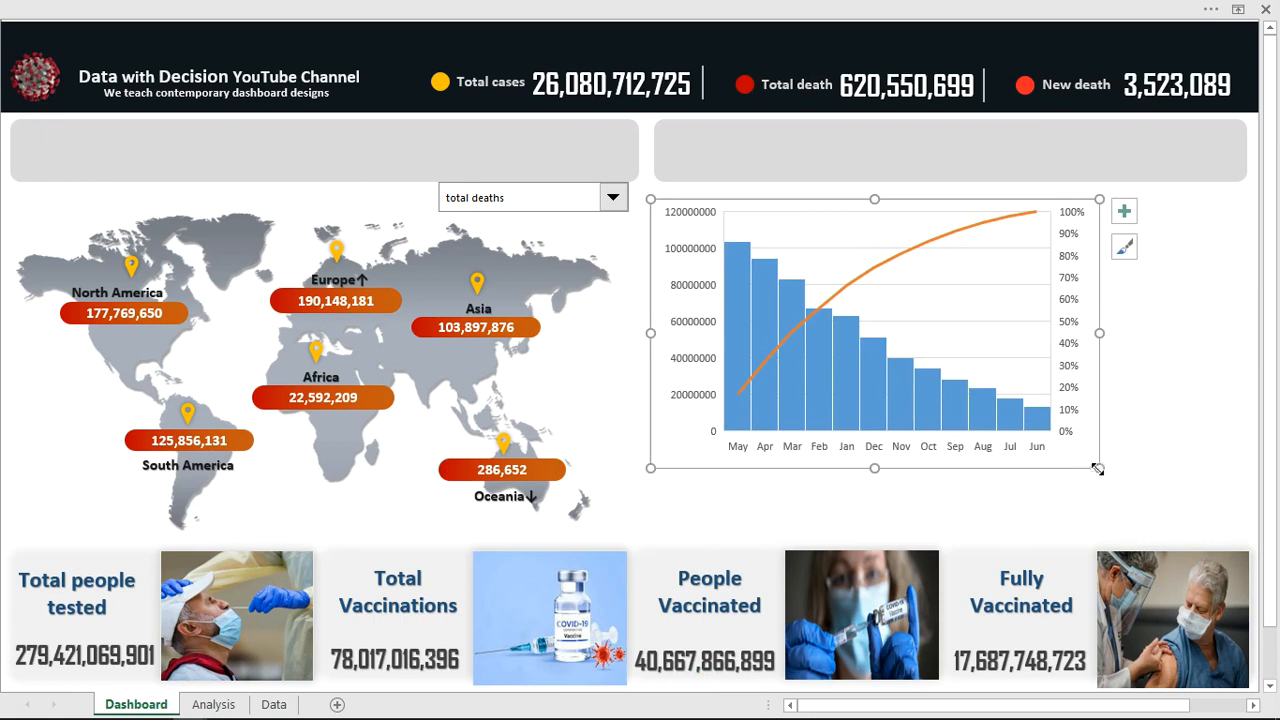
pyautogui.moveTo(1100, 468); pyautogui.dragTo(1113, 537)
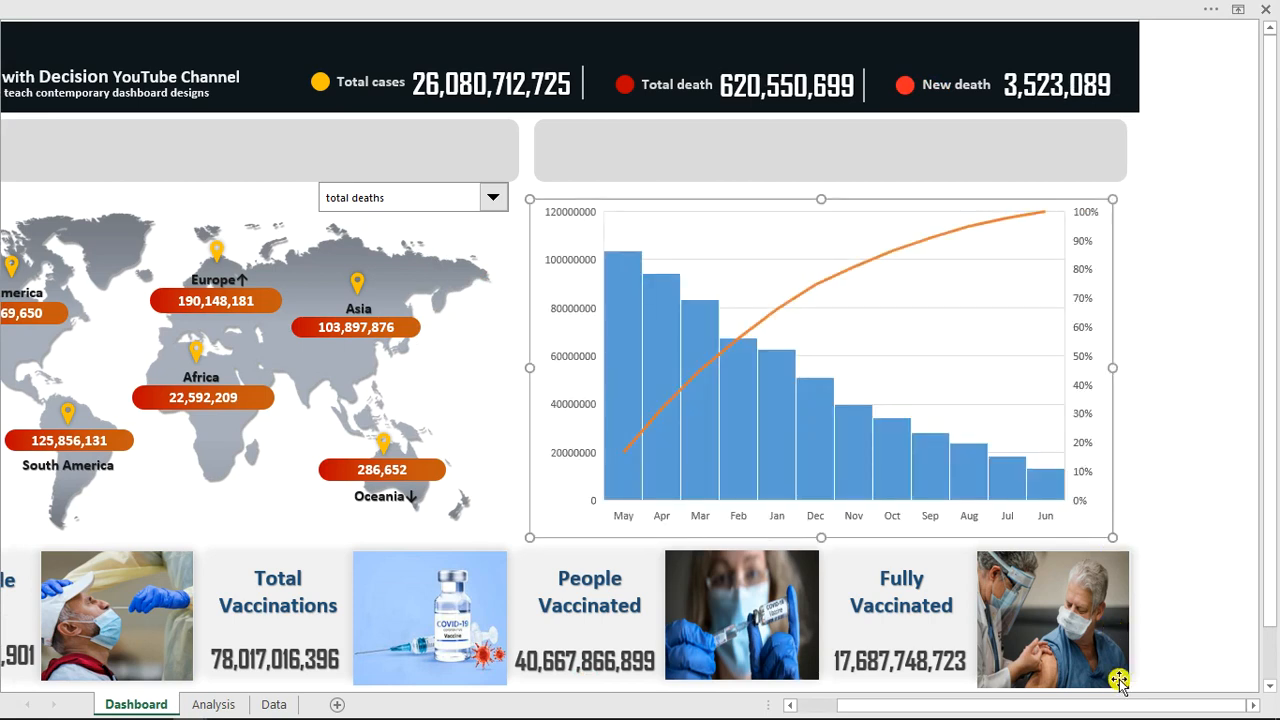
pyautogui.moveTo(1120, 706); pyautogui.dragTo(1048, 708)
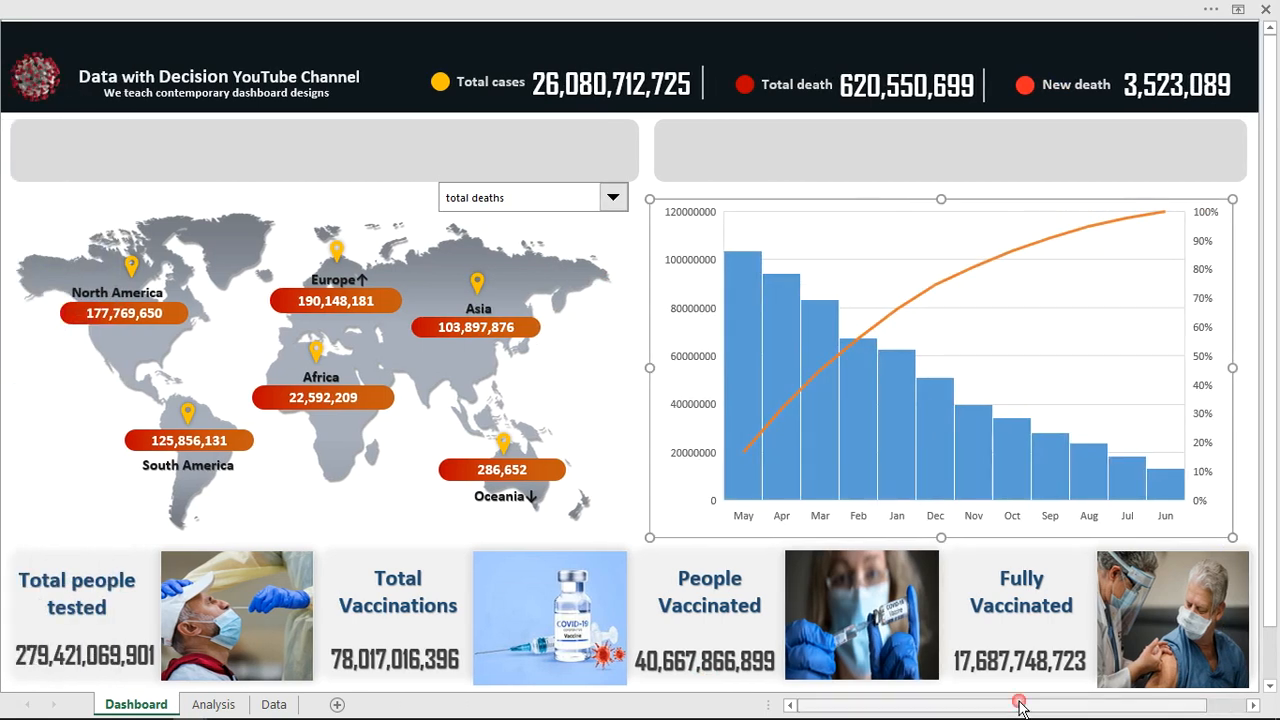
# Format the Pareto chart's area with no fill and no border line
pyautogui.doubleClick(879, 197)
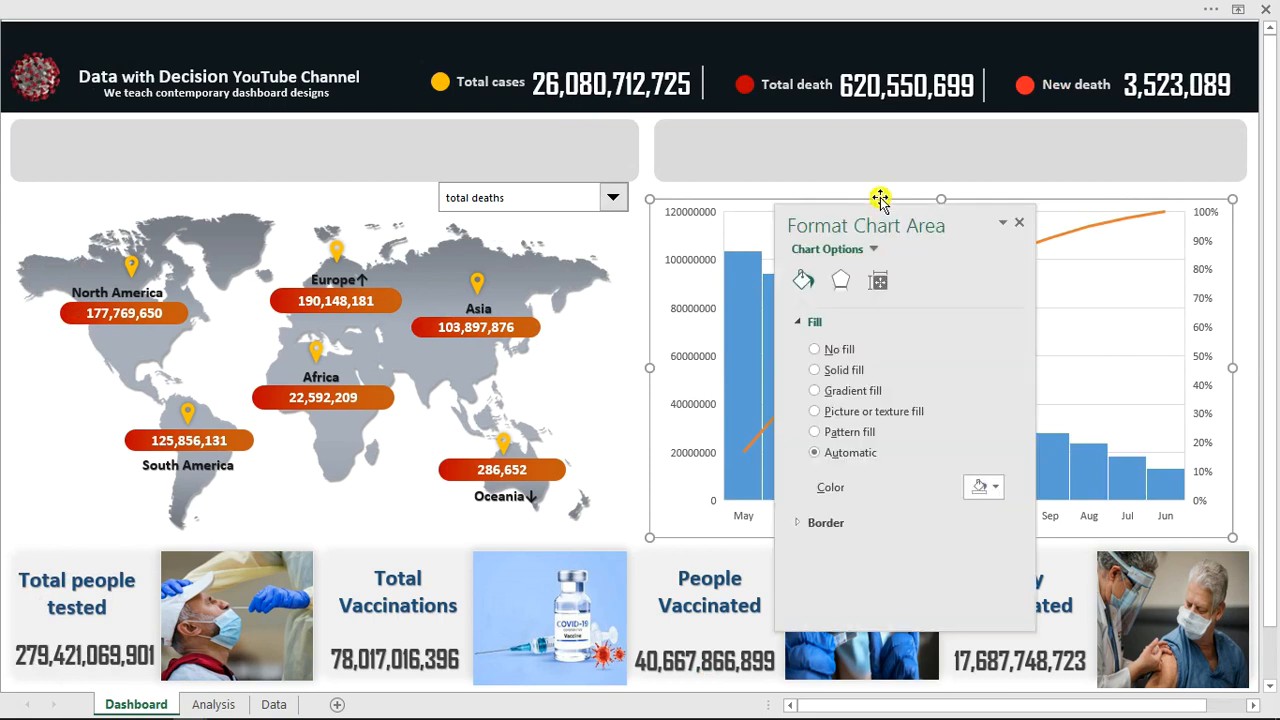
pyautogui.moveTo(940, 212); pyautogui.dragTo(337, 197)
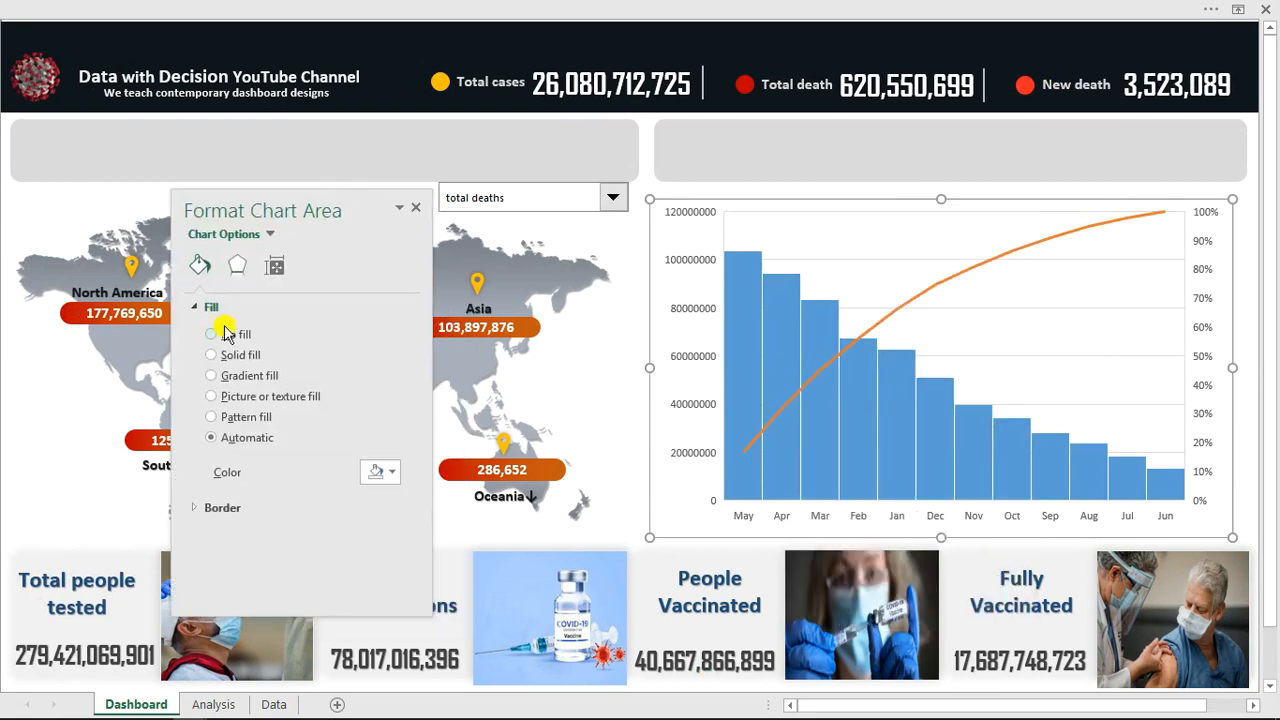
pyautogui.click(222, 336)
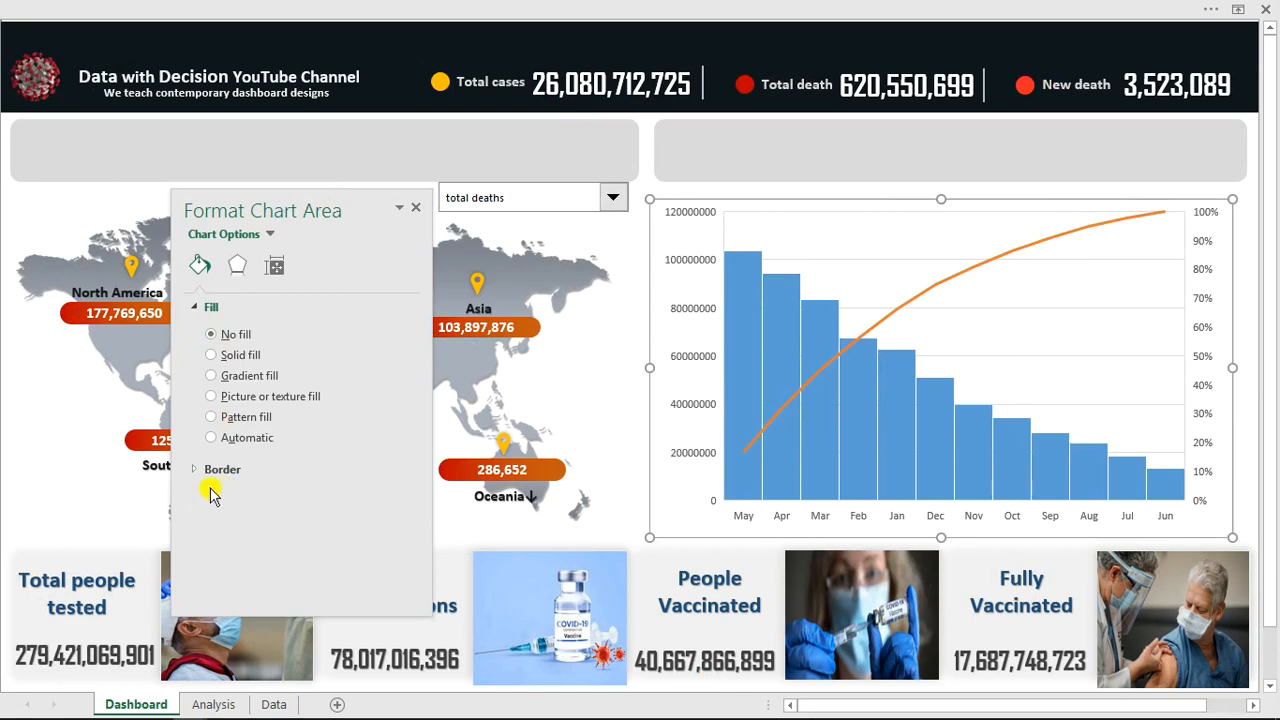
pyautogui.click(224, 470)
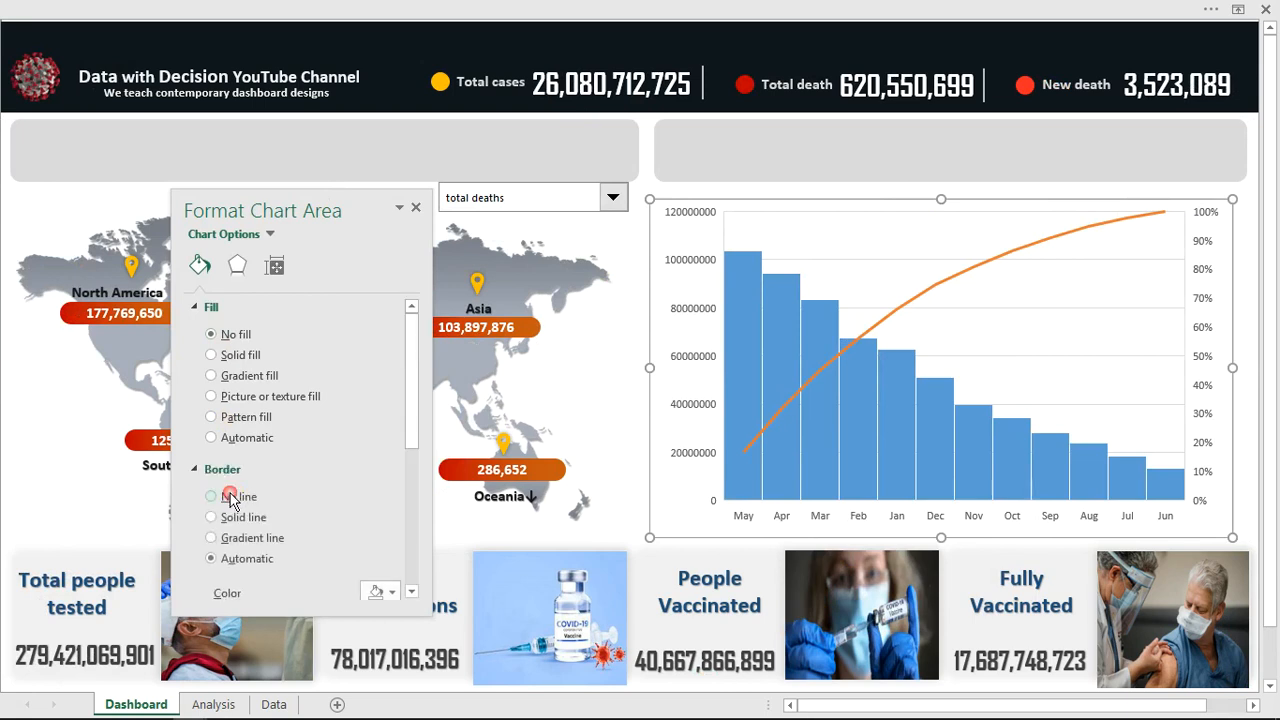
pyautogui.click(243, 517)
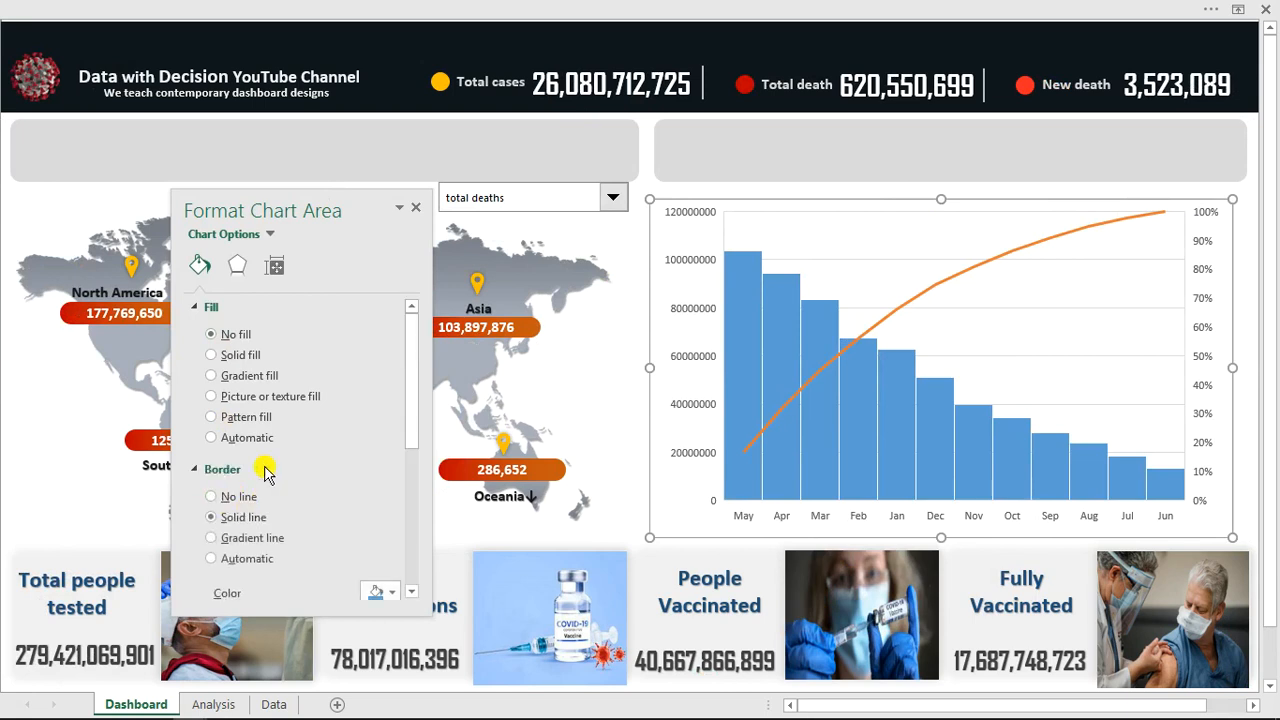
pyautogui.click(212, 498)
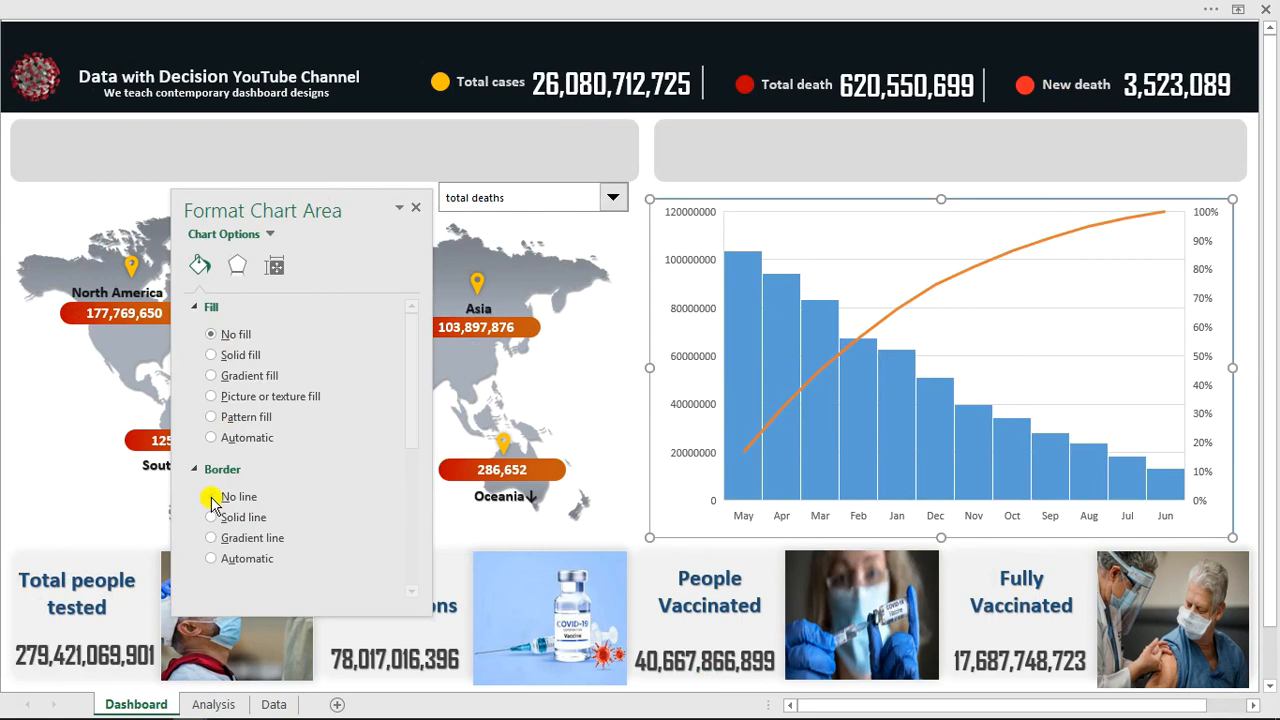
# Remove the major gridlines from the Pareto chart
pyautogui.click(959, 310)
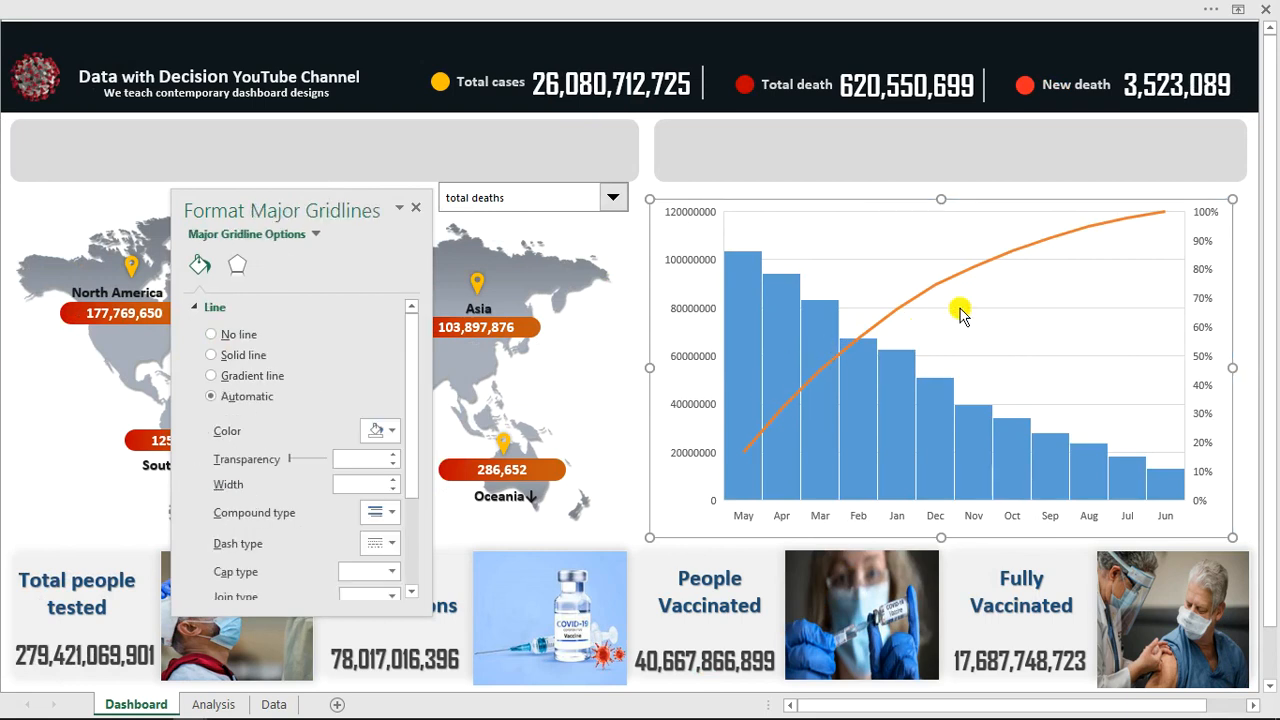
pyautogui.press('Escape')
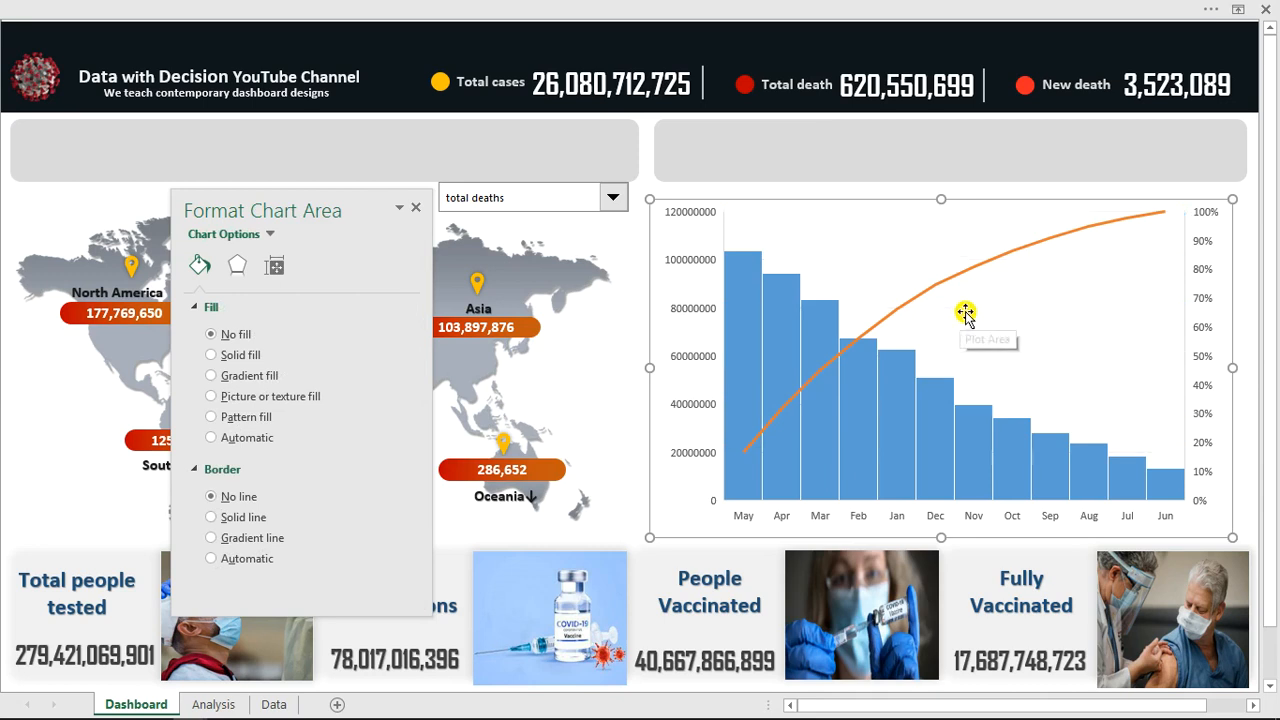
# Recolor the Pareto chart's columns with a lighter blue fill
pyautogui.click(840, 370)
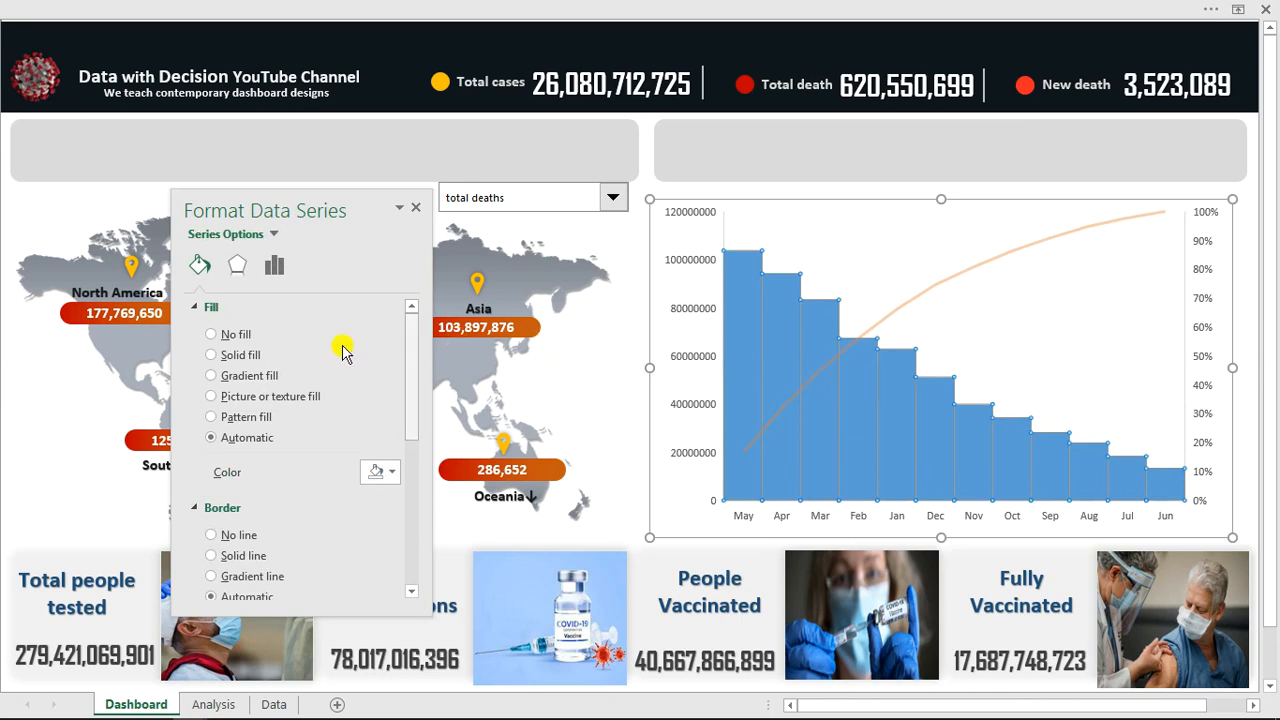
pyautogui.click(392, 473)
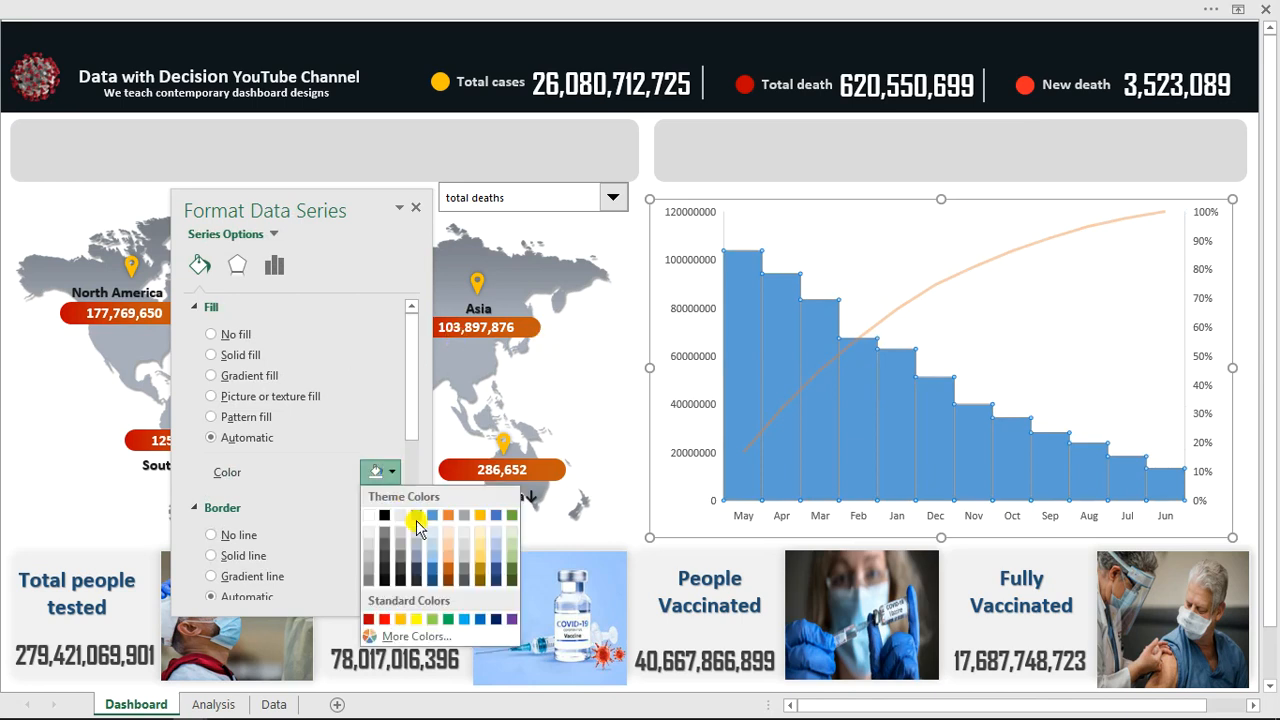
pyautogui.click(433, 565)
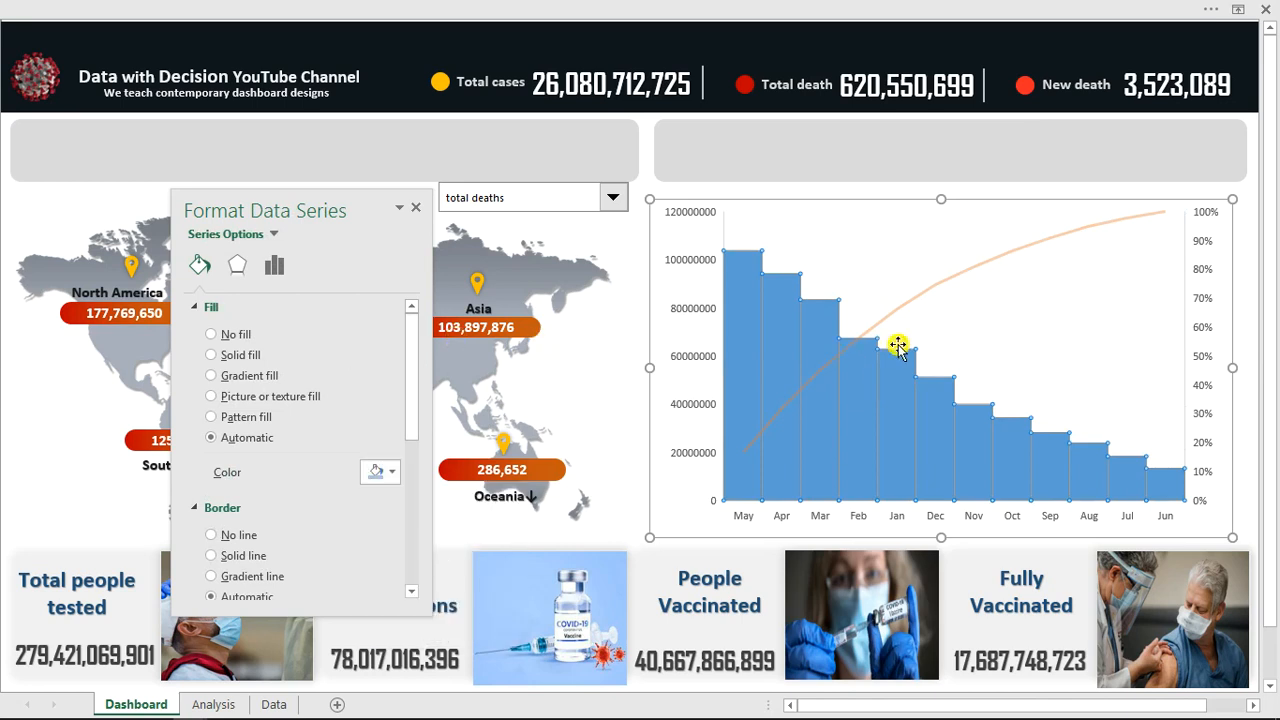
pyautogui.click(912, 298)
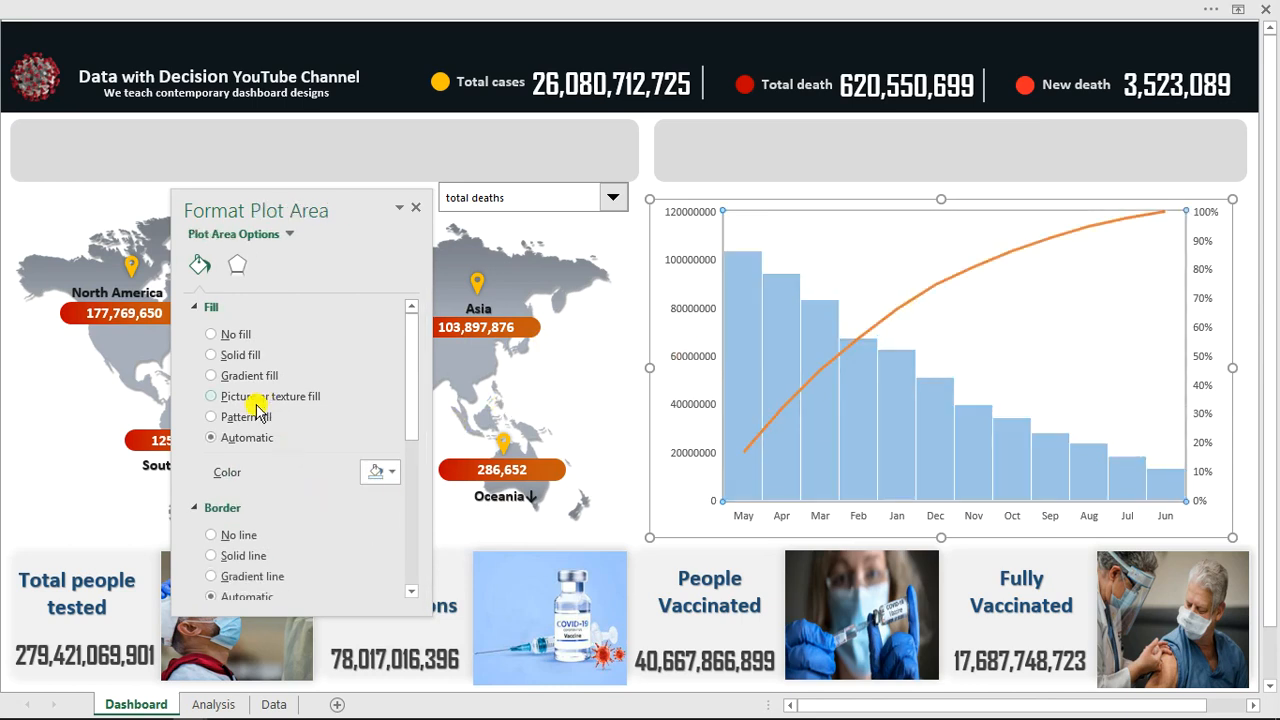
# Format the Pareto chart's cumulative line as a solid blue line with 57% transparency
pyautogui.click(950, 277)
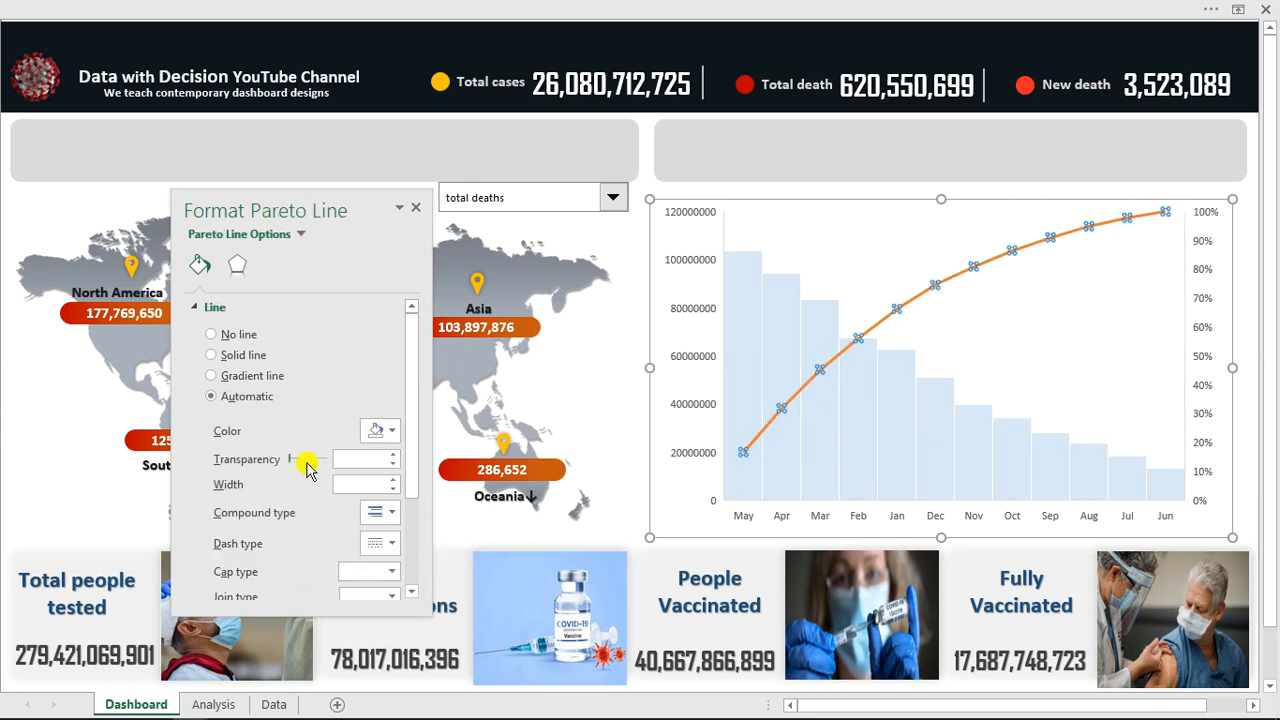
pyautogui.click(303, 458)
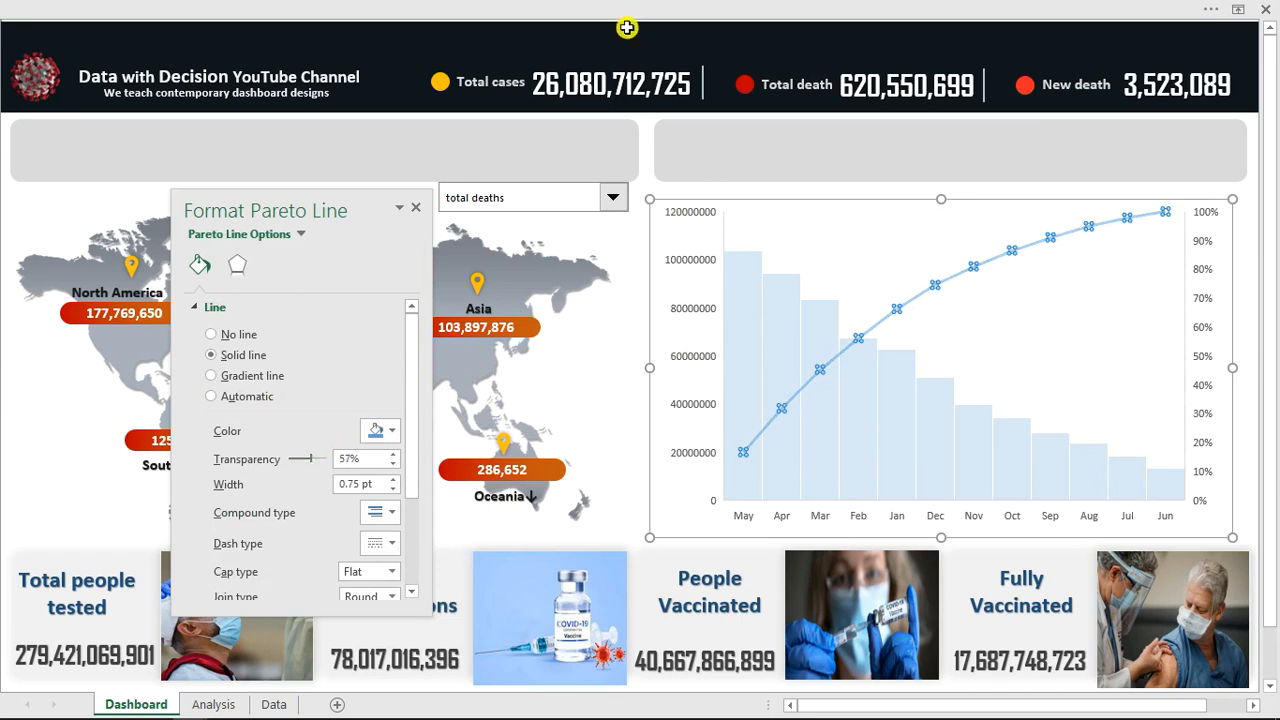
pyautogui.click(622, 38)
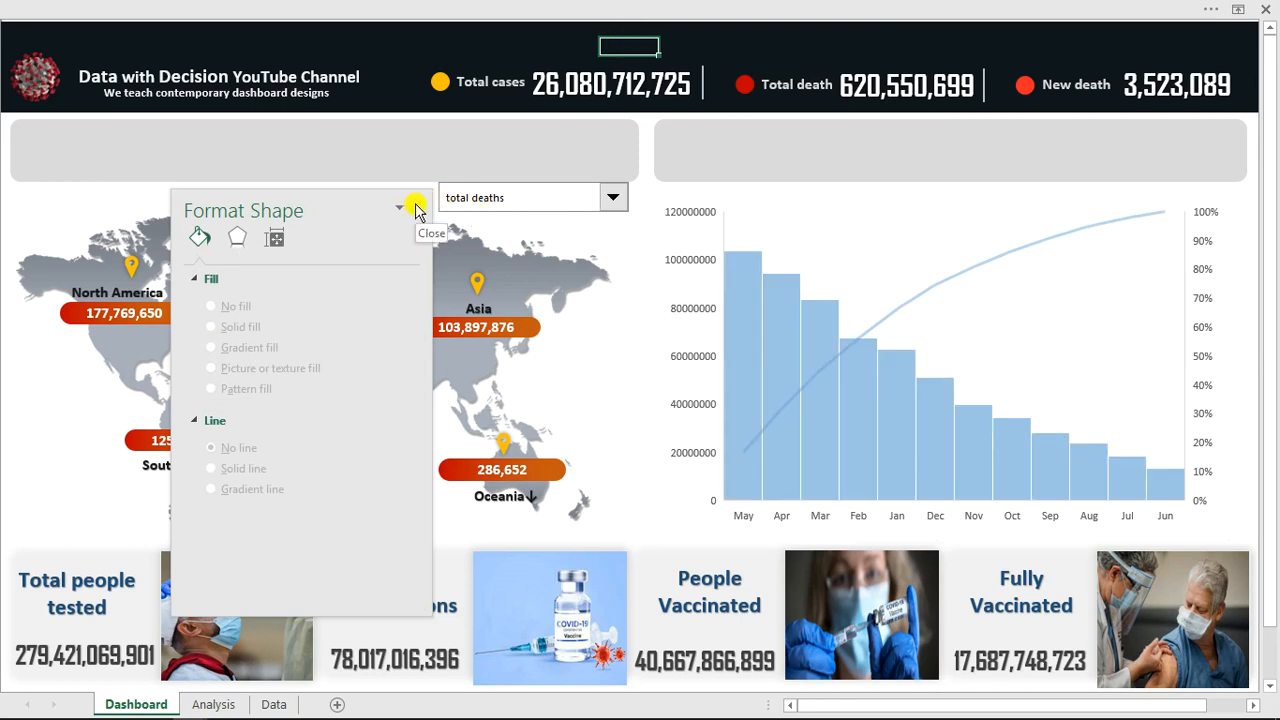
# Check the fill and line options of the Pareto chart's percentage axis and close the formatting pane
pyautogui.click(1186, 294)
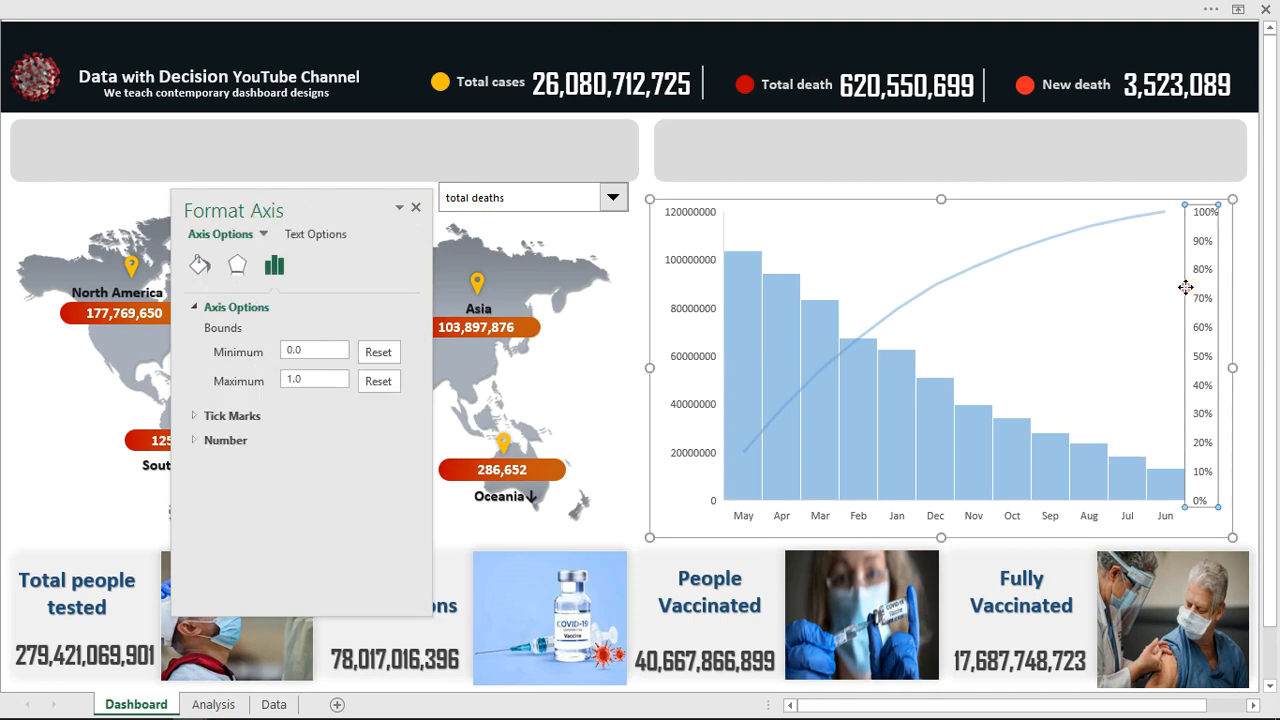
pyautogui.click(200, 266)
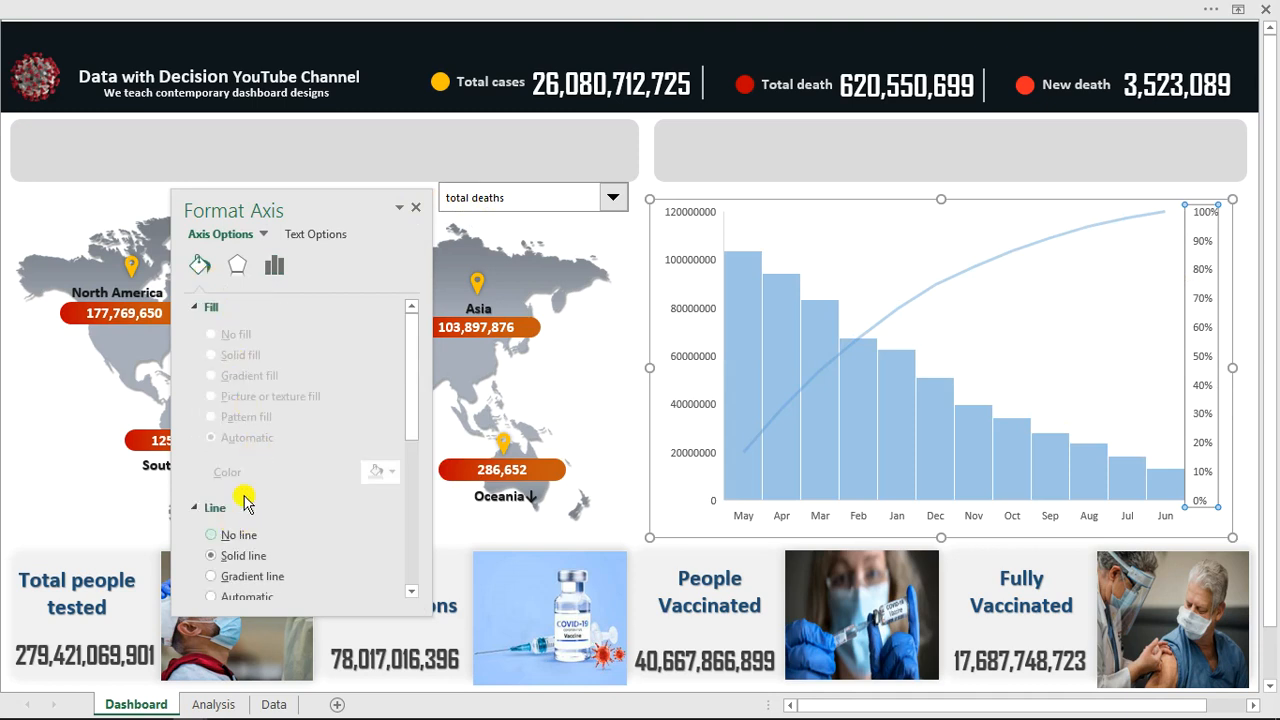
pyautogui.click(416, 208)
pyautogui.click(652, 46)
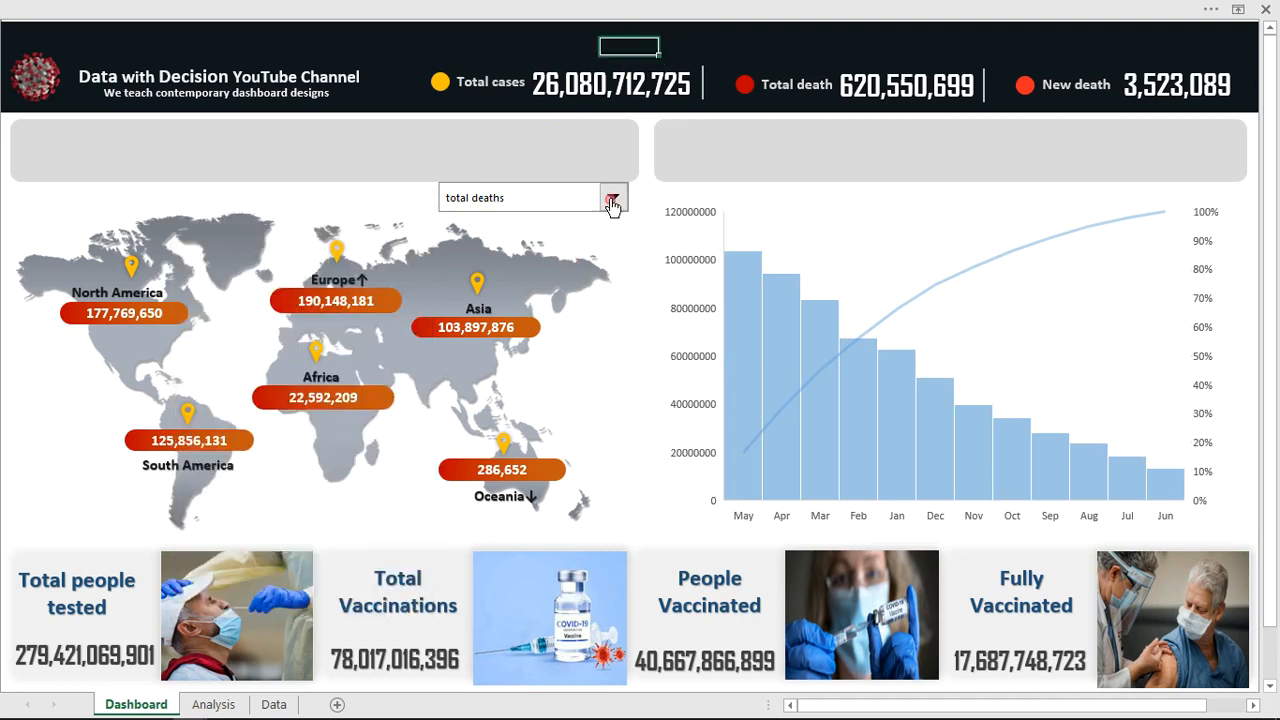
# Switch the dashboard metric to people fully vaccinated and examine the Pareto chart's April column
pyautogui.click(612, 197)
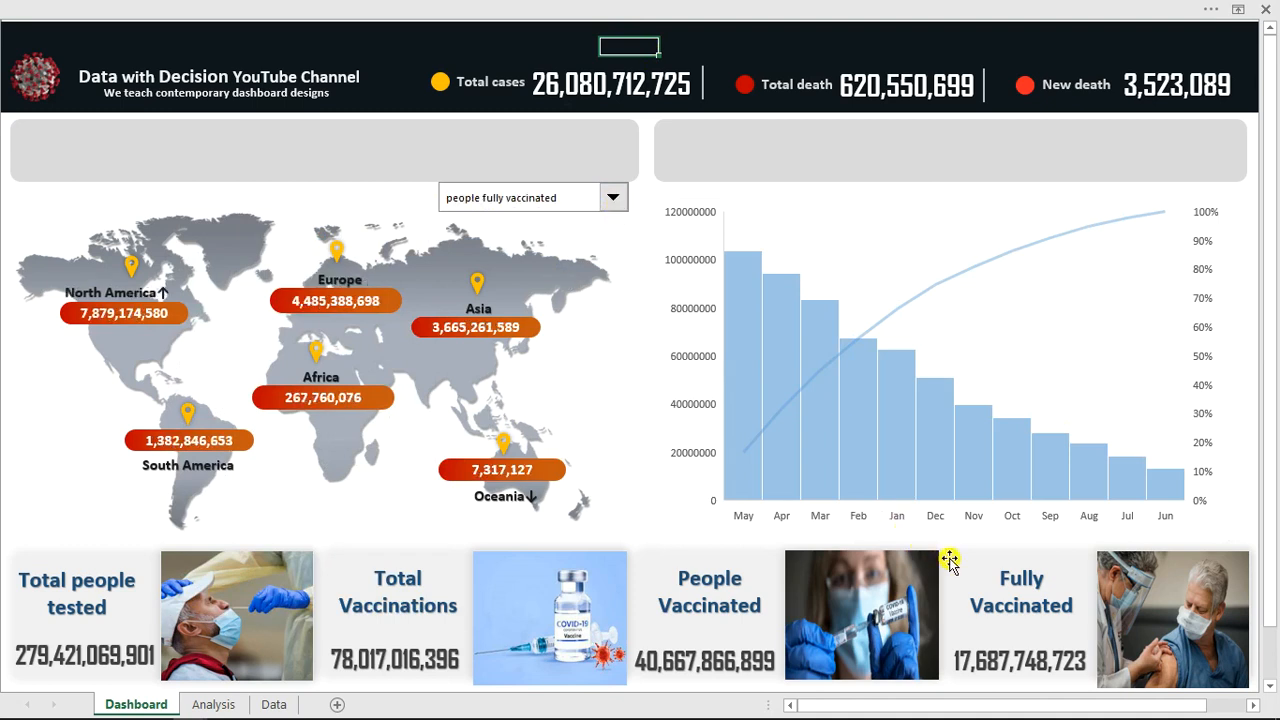
pyautogui.click(615, 200)
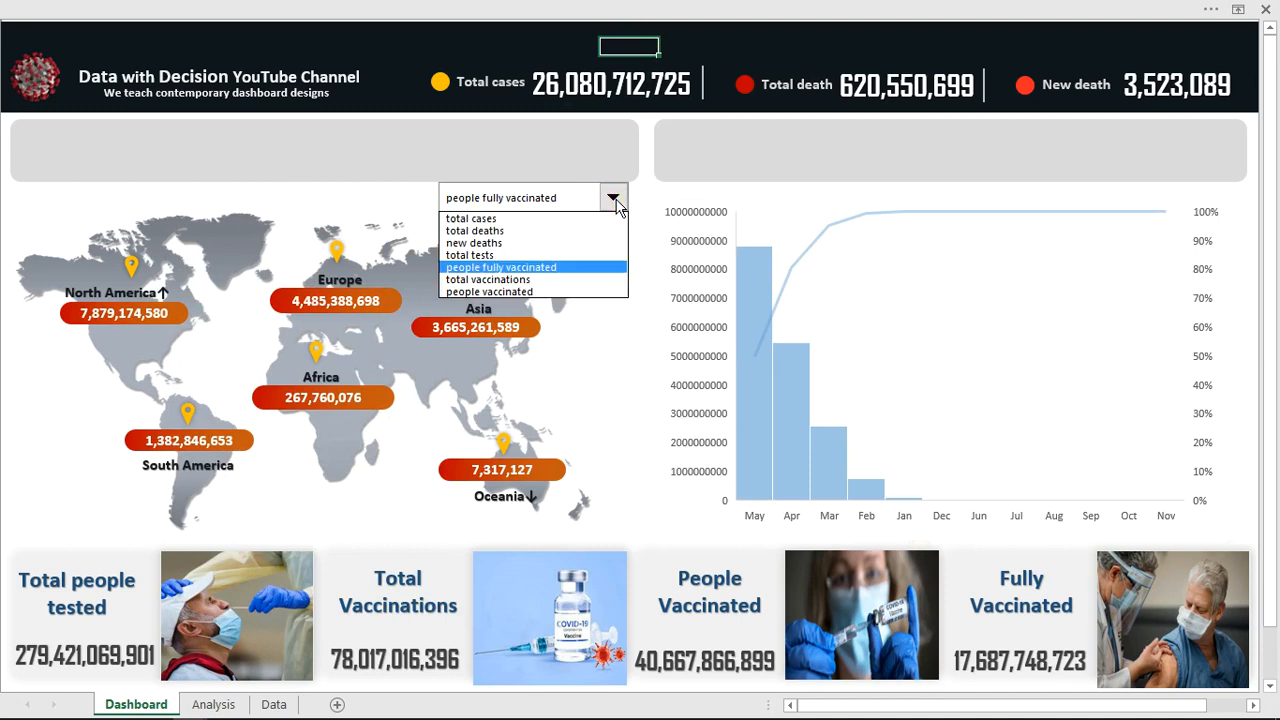
pyautogui.click(615, 200)
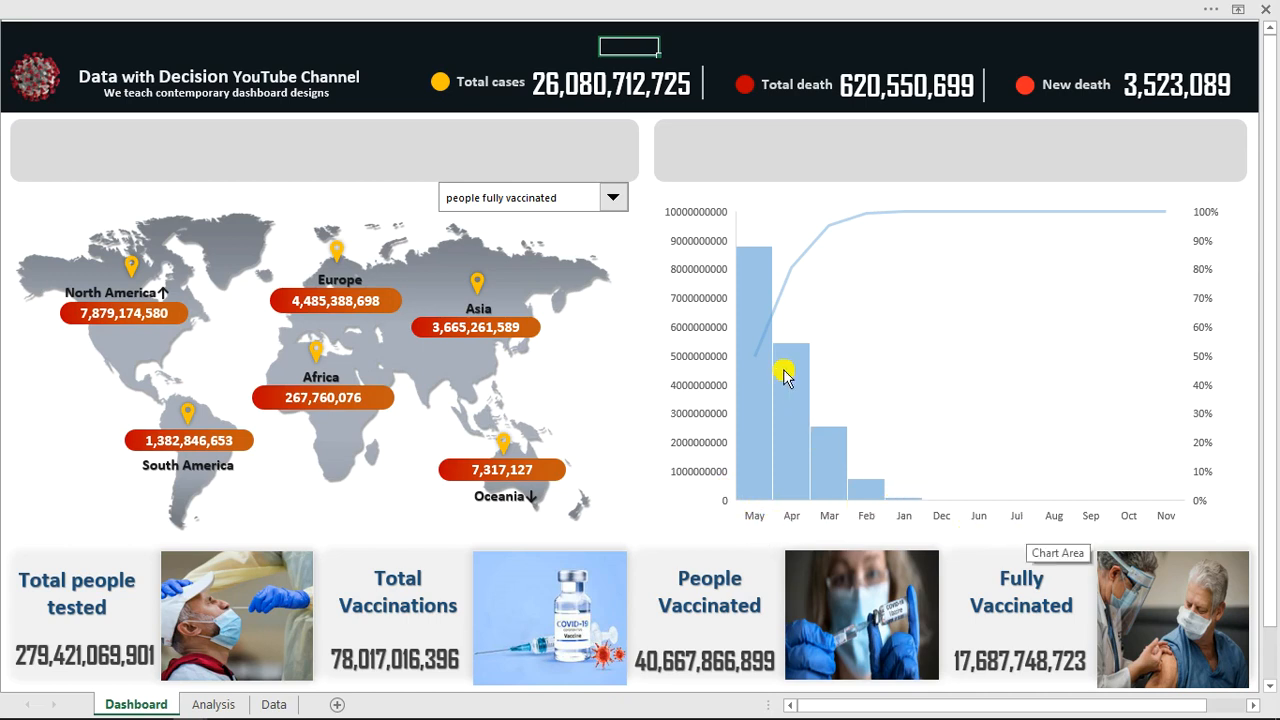
pyautogui.moveTo(781, 360)
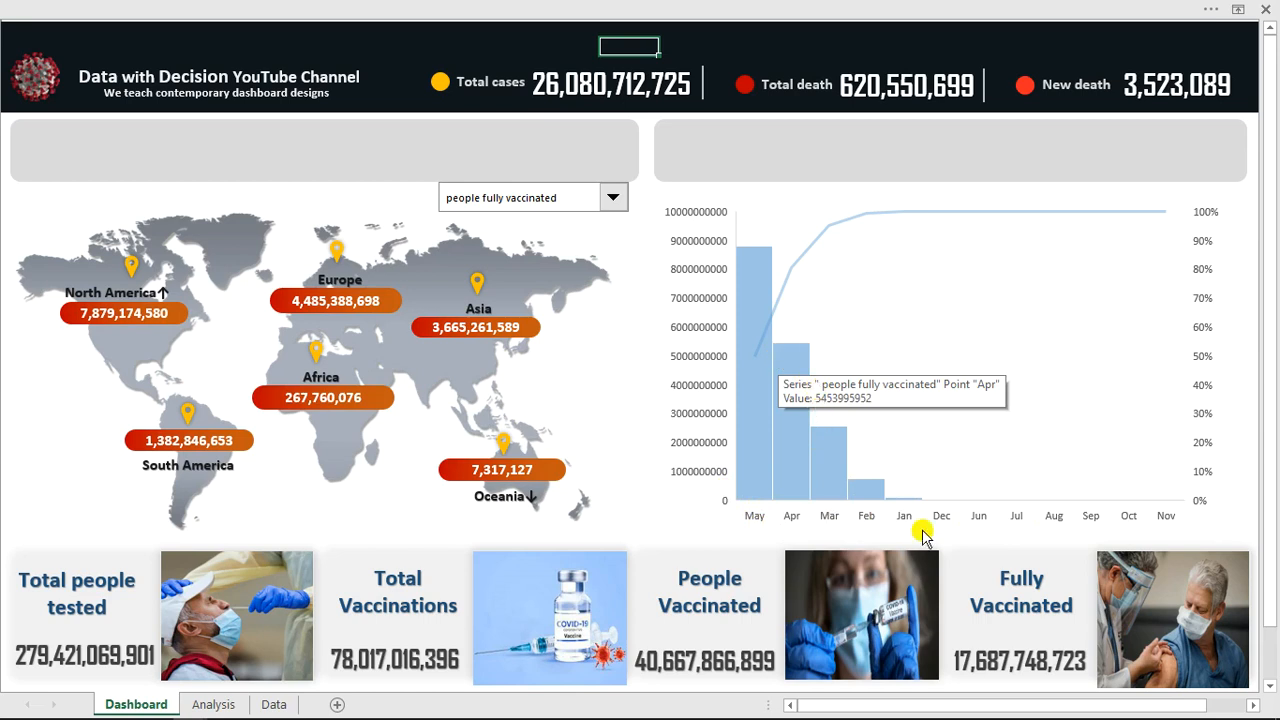
# Set the dashboard metric to total tests and review the updated map and Pareto chart
pyautogui.click(613, 200)
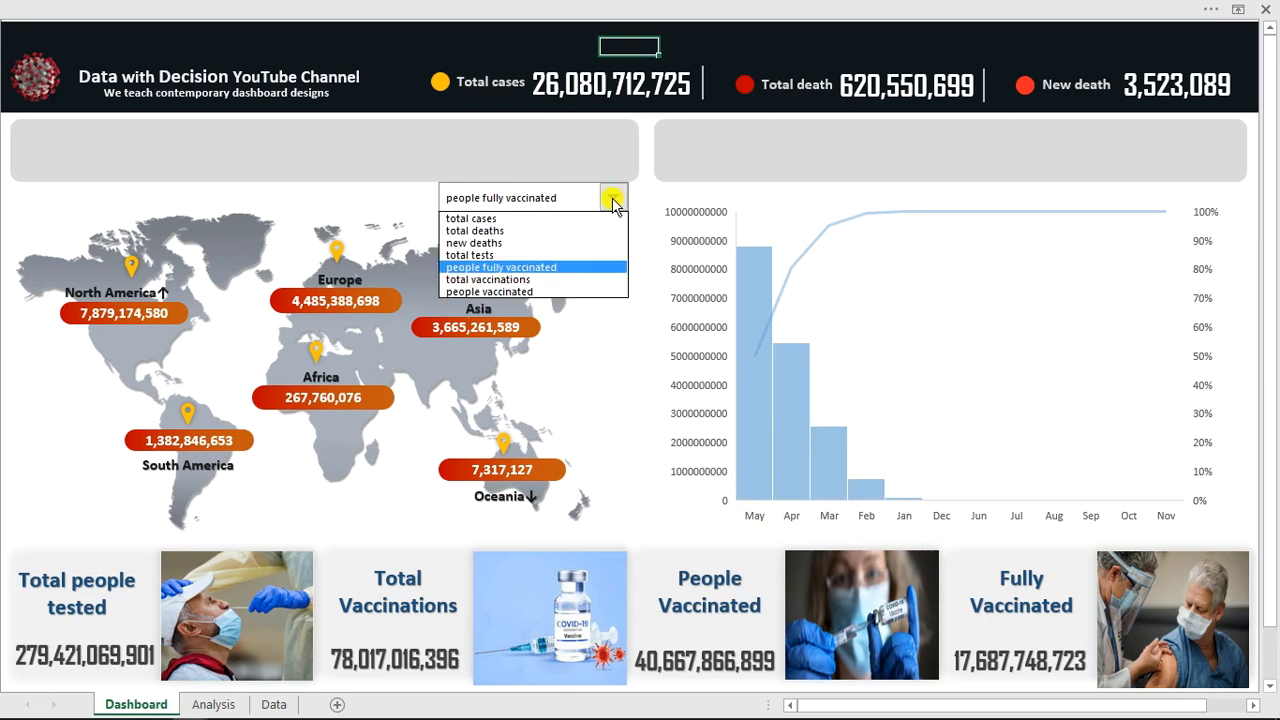
pyautogui.click(476, 256)
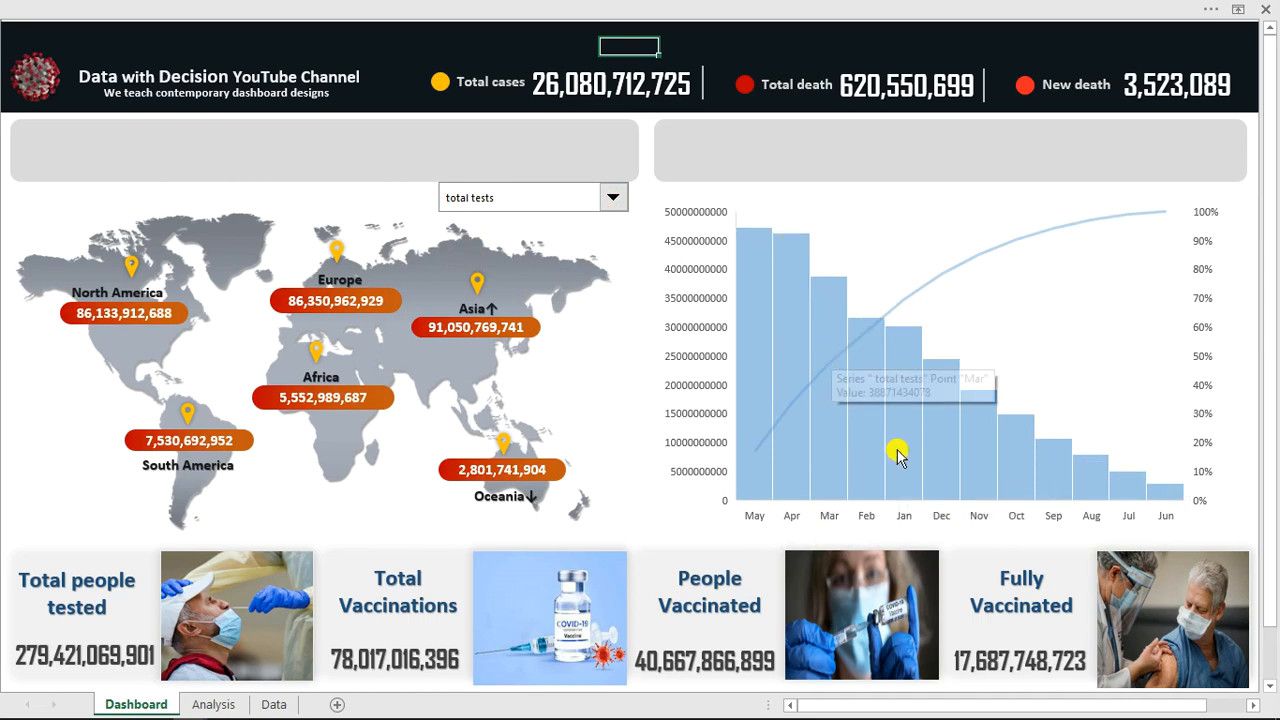
pyautogui.scroll(-3, 928, 477)
pyautogui.scroll(3, 931, 480)
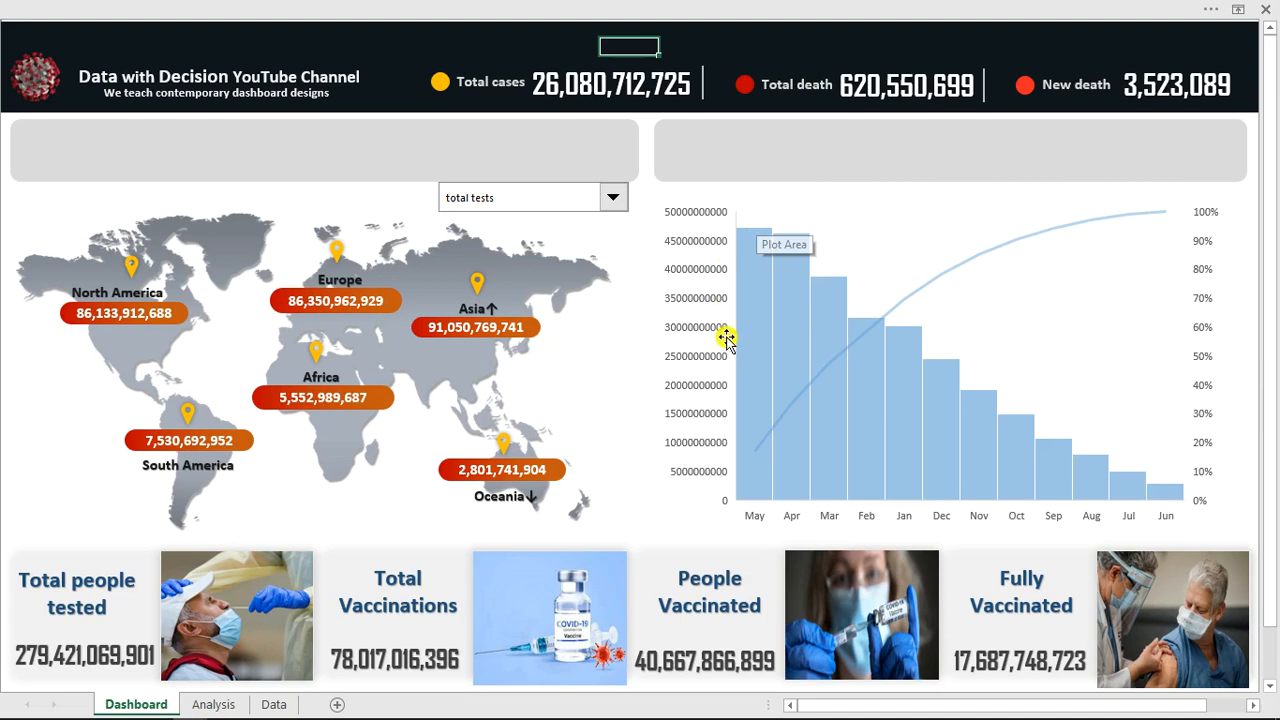
pyautogui.moveTo(765, 710)
pyautogui.click(712, 708)
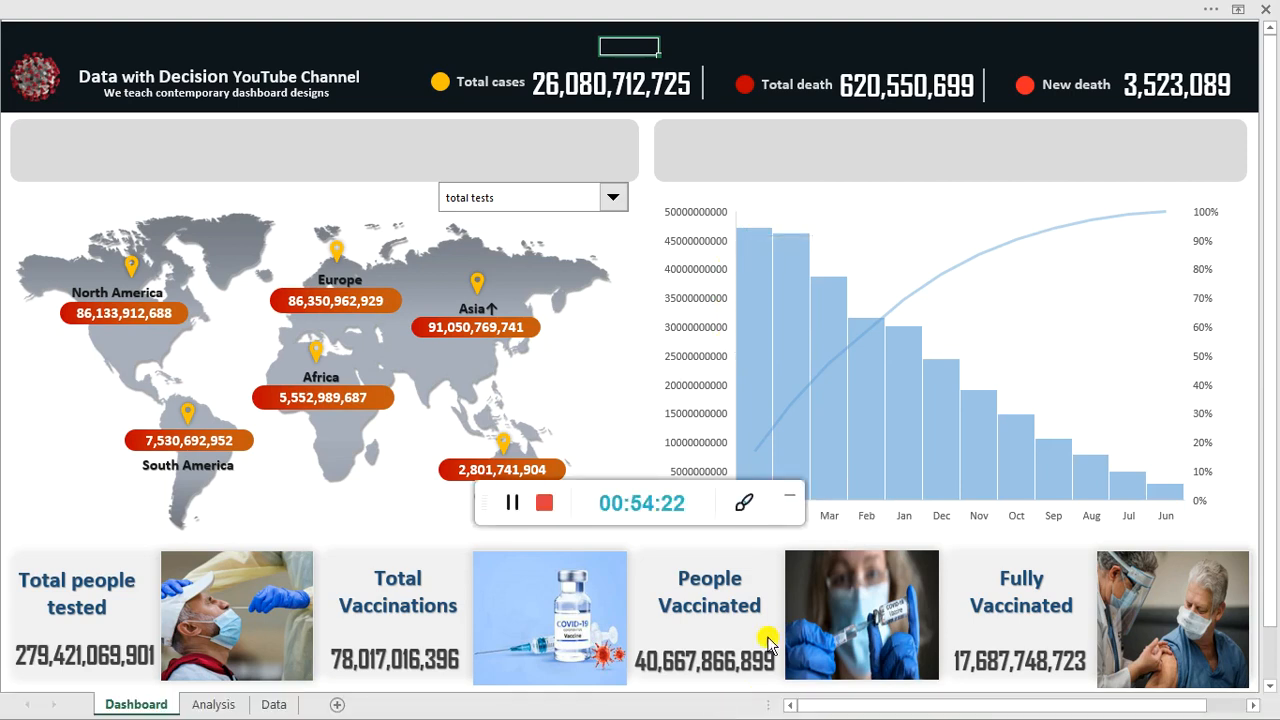
pyautogui.click(792, 501)
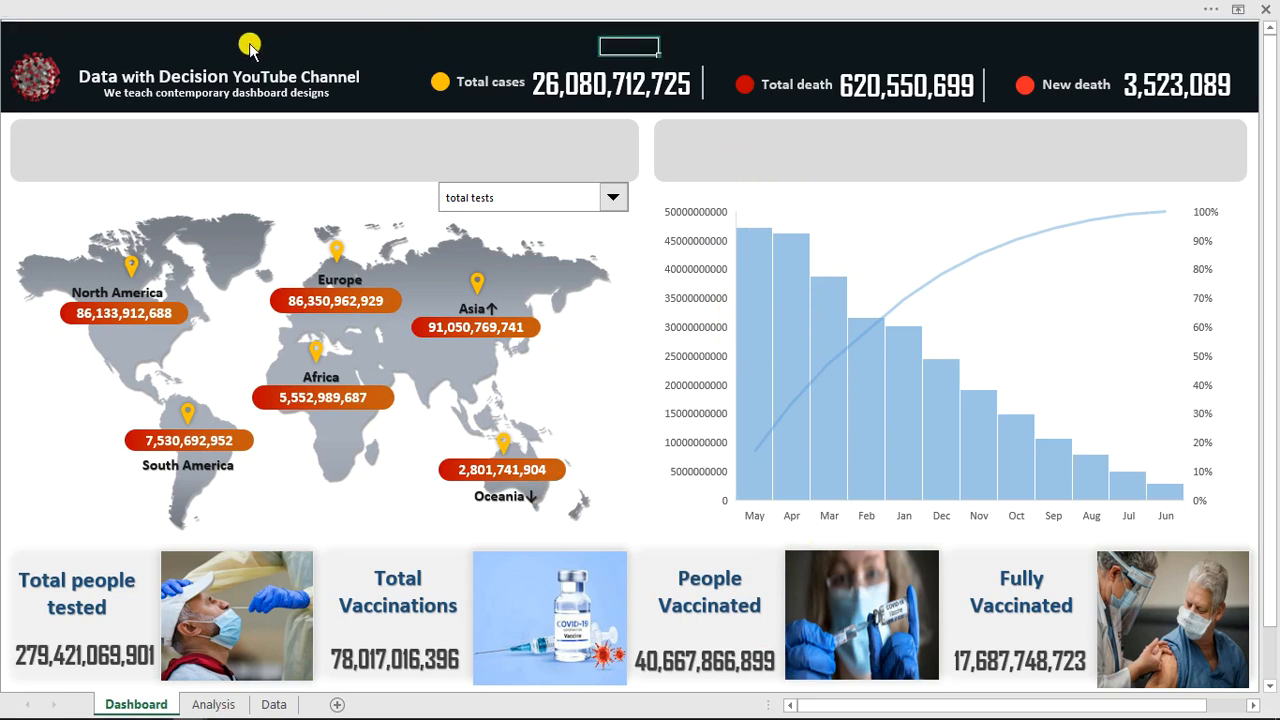
# Save the Covid-19 vaccination workbook and return to an empty header cell on the Dashboard sheet
pyautogui.click(186, 16)
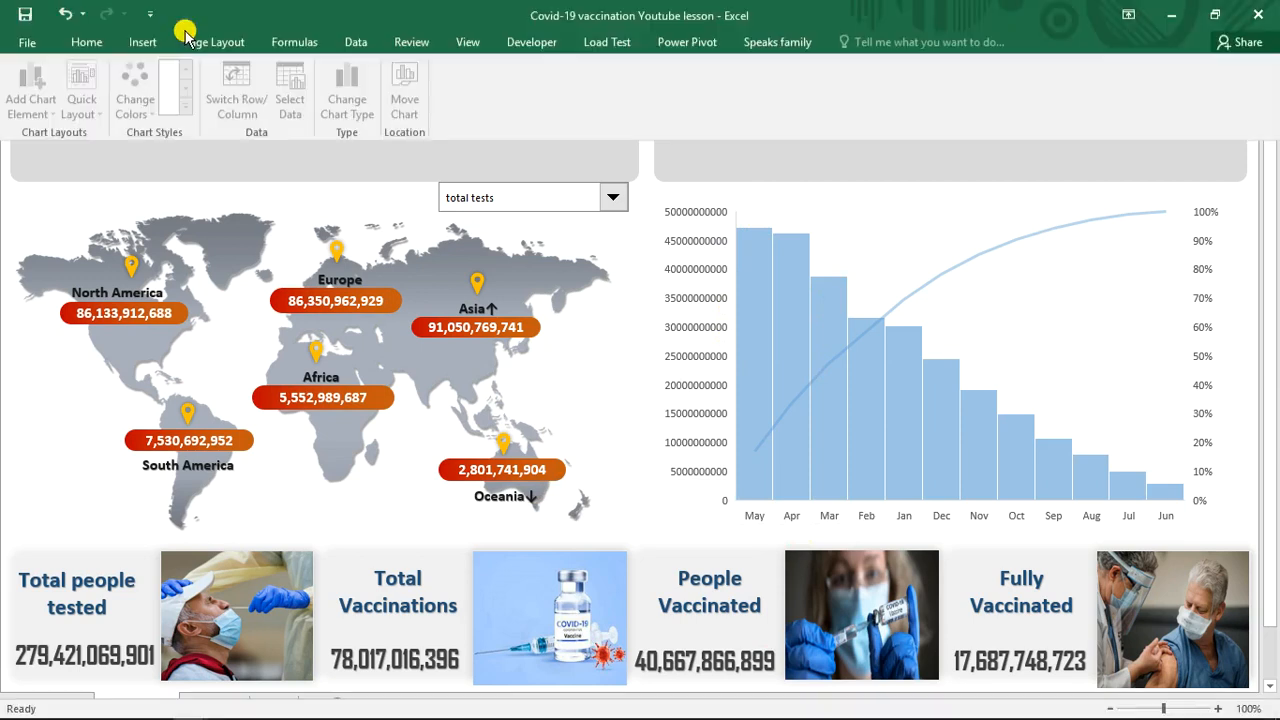
pyautogui.click(25, 16)
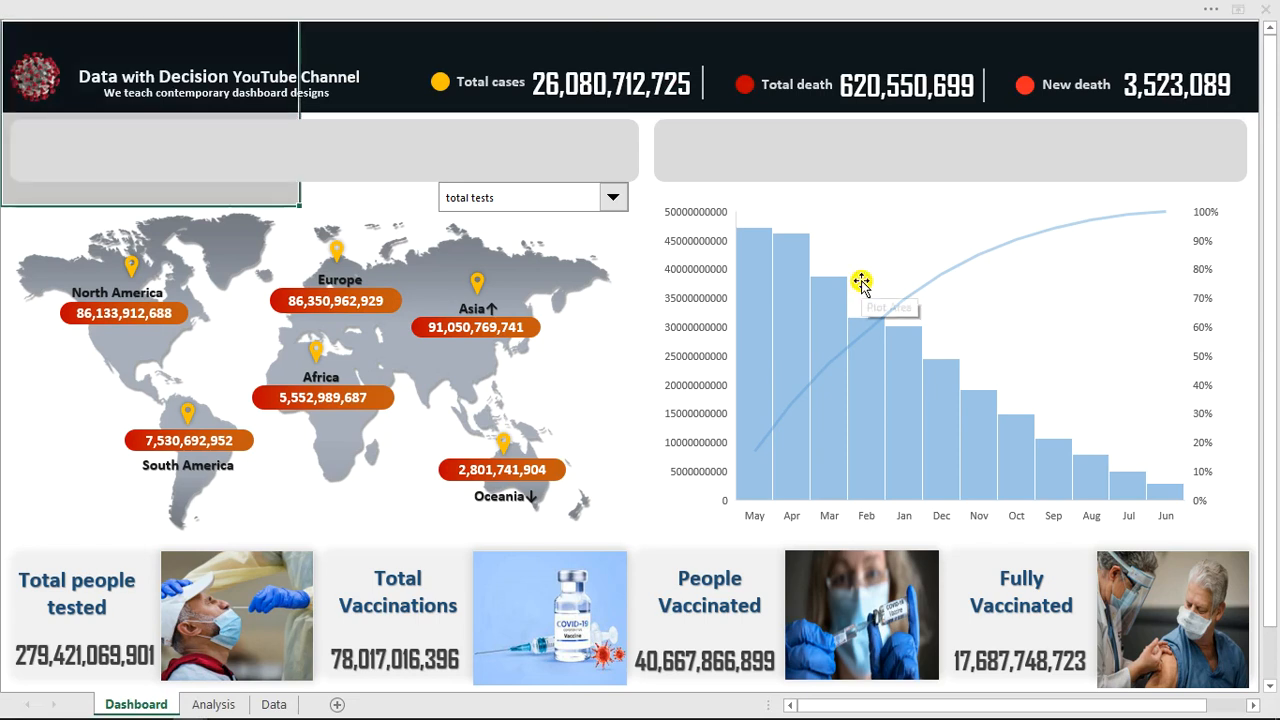
pyautogui.click(736, 45)
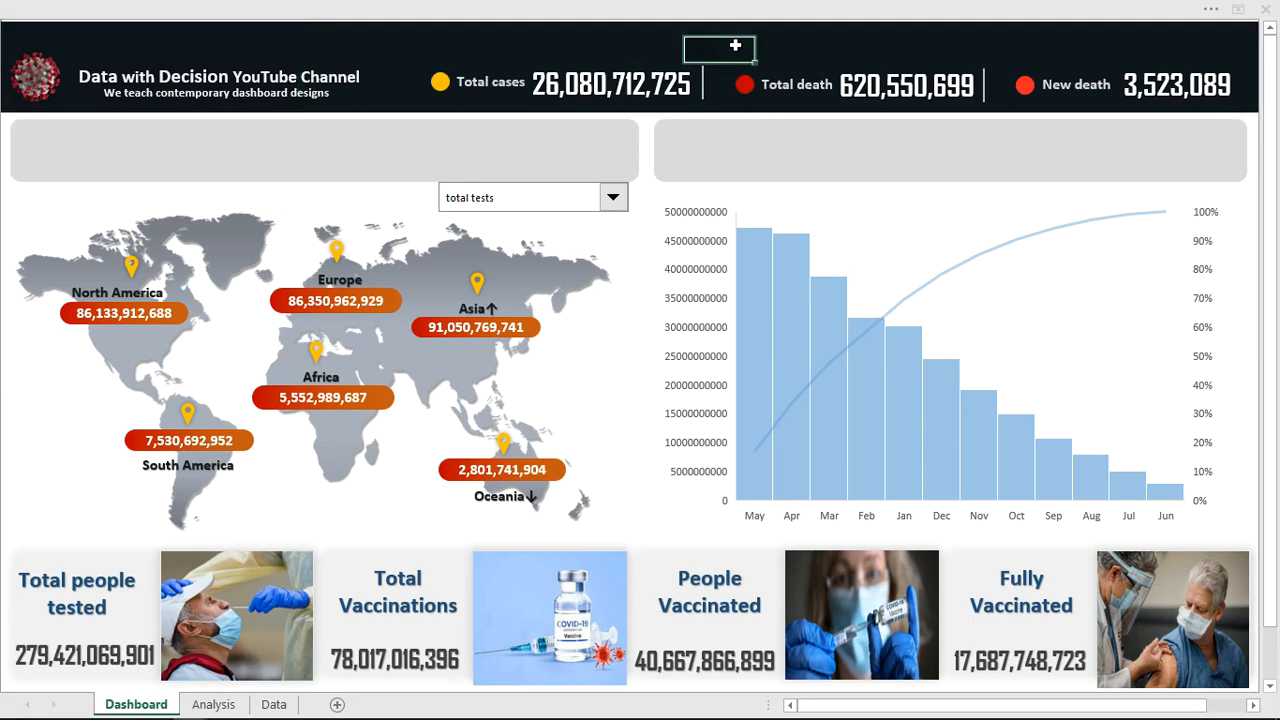